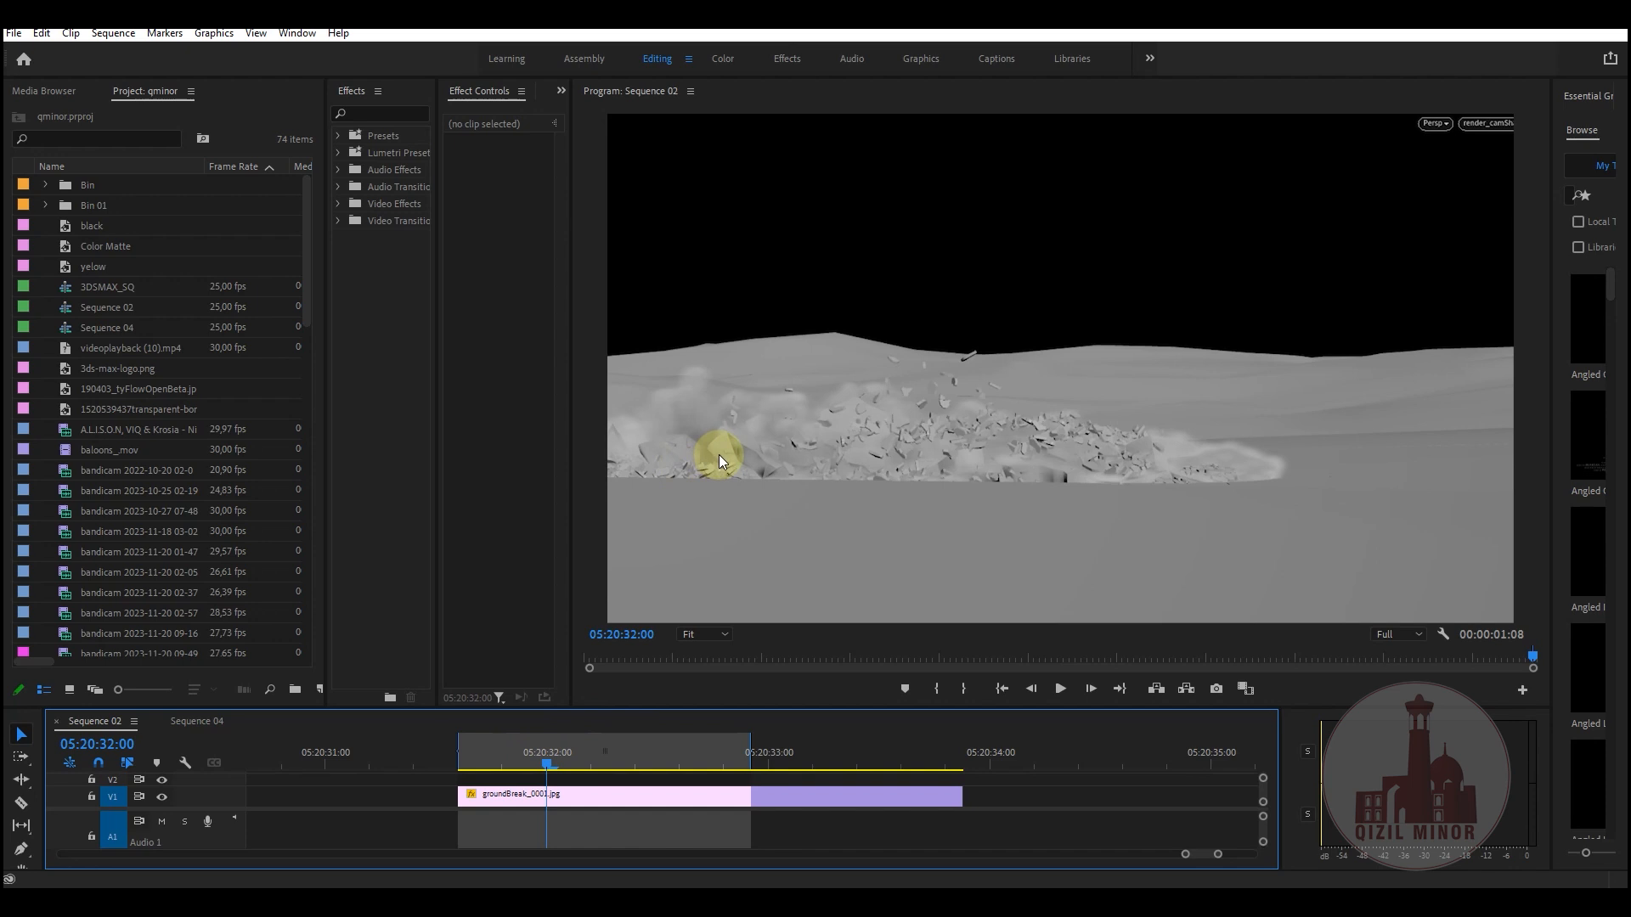
# Scrub through the groundBreak clip in Sequence 02 to review the ground-breaking animation
pyautogui.click(470, 753)
pyautogui.moveTo(472, 752); pyautogui.dragTo(582, 746)
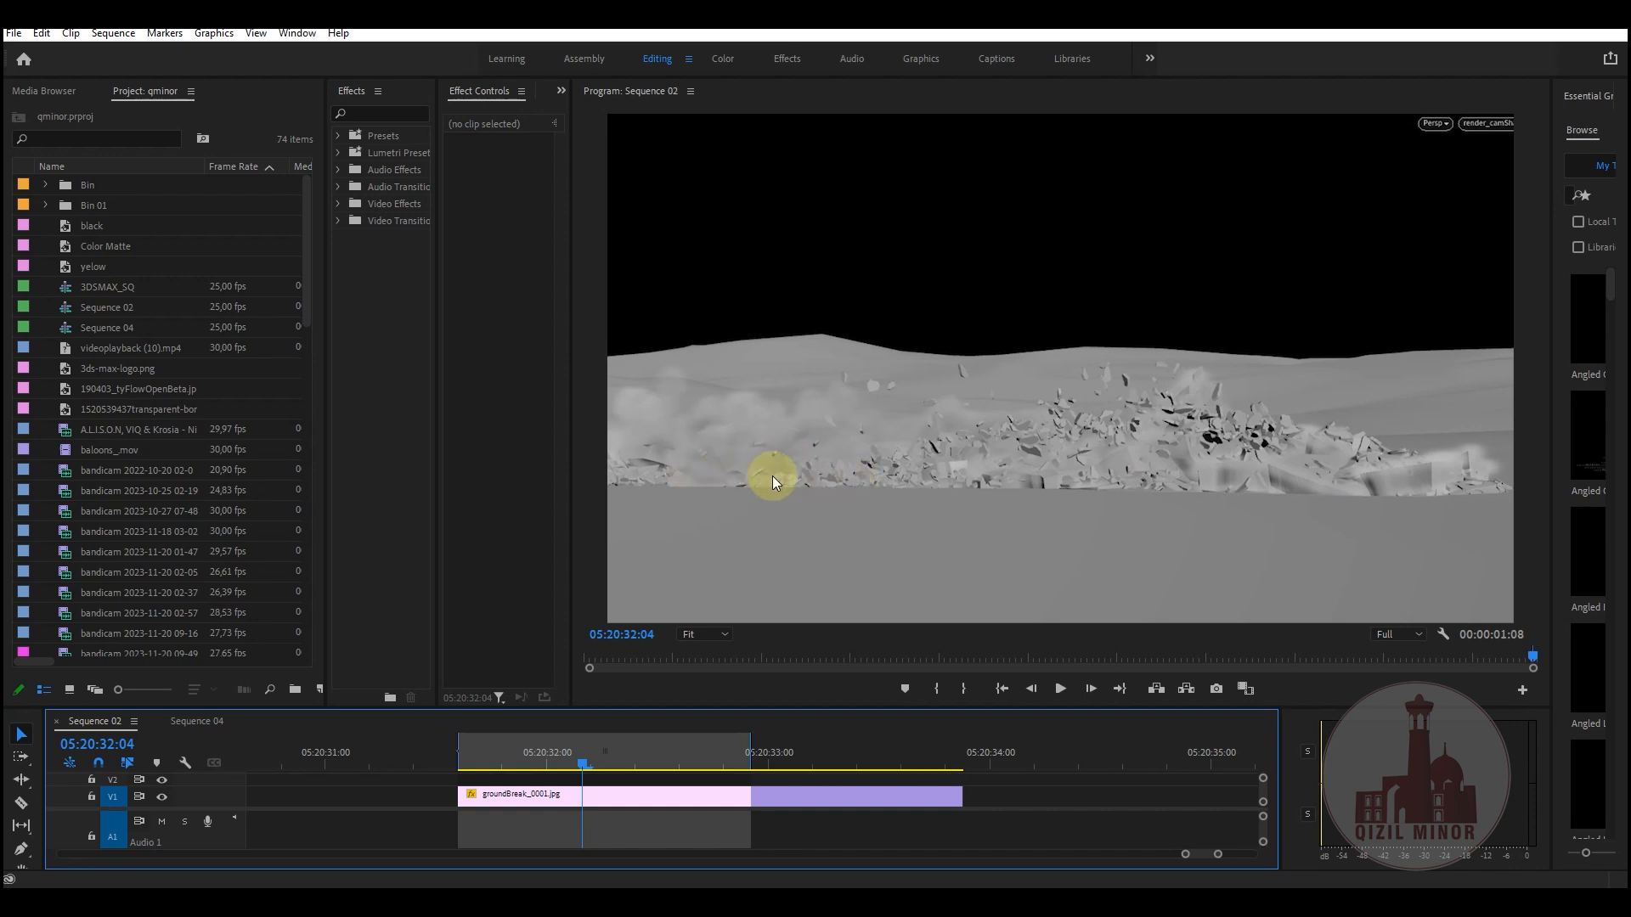
pyautogui.moveTo(642, 745)
pyautogui.mouseDown()
pyautogui.moveTo(556, 746)
pyautogui.moveTo(618, 748)
pyautogui.mouseUp()
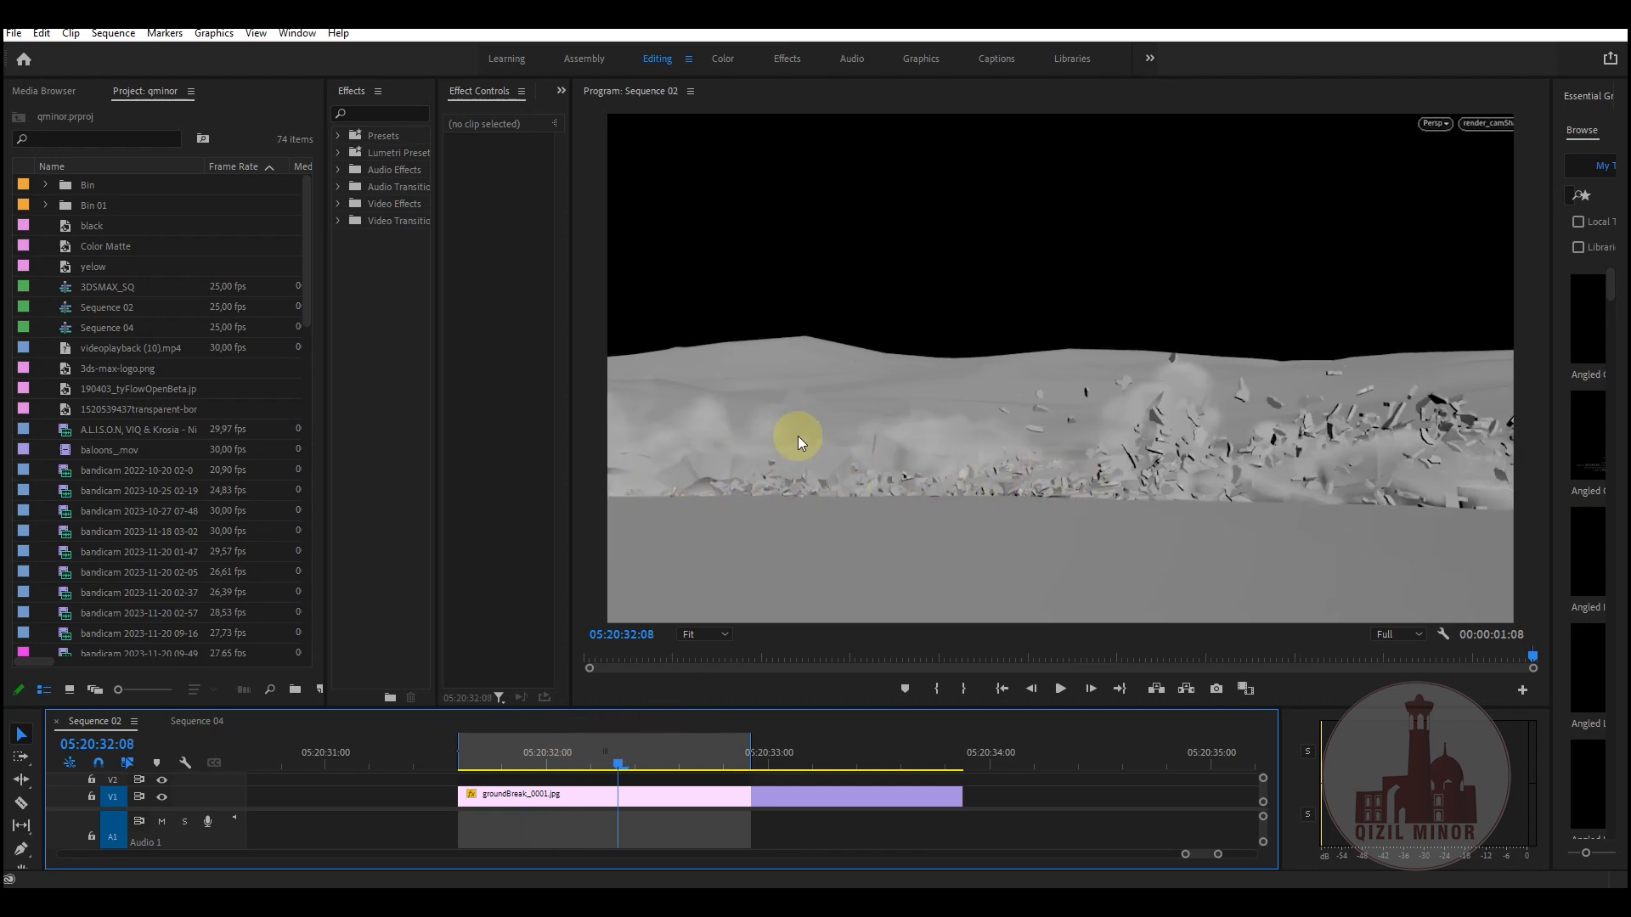
pyautogui.moveTo(558, 751)
pyautogui.mouseDown()
pyautogui.moveTo(472, 749)
pyautogui.moveTo(573, 753)
pyautogui.mouseUp()
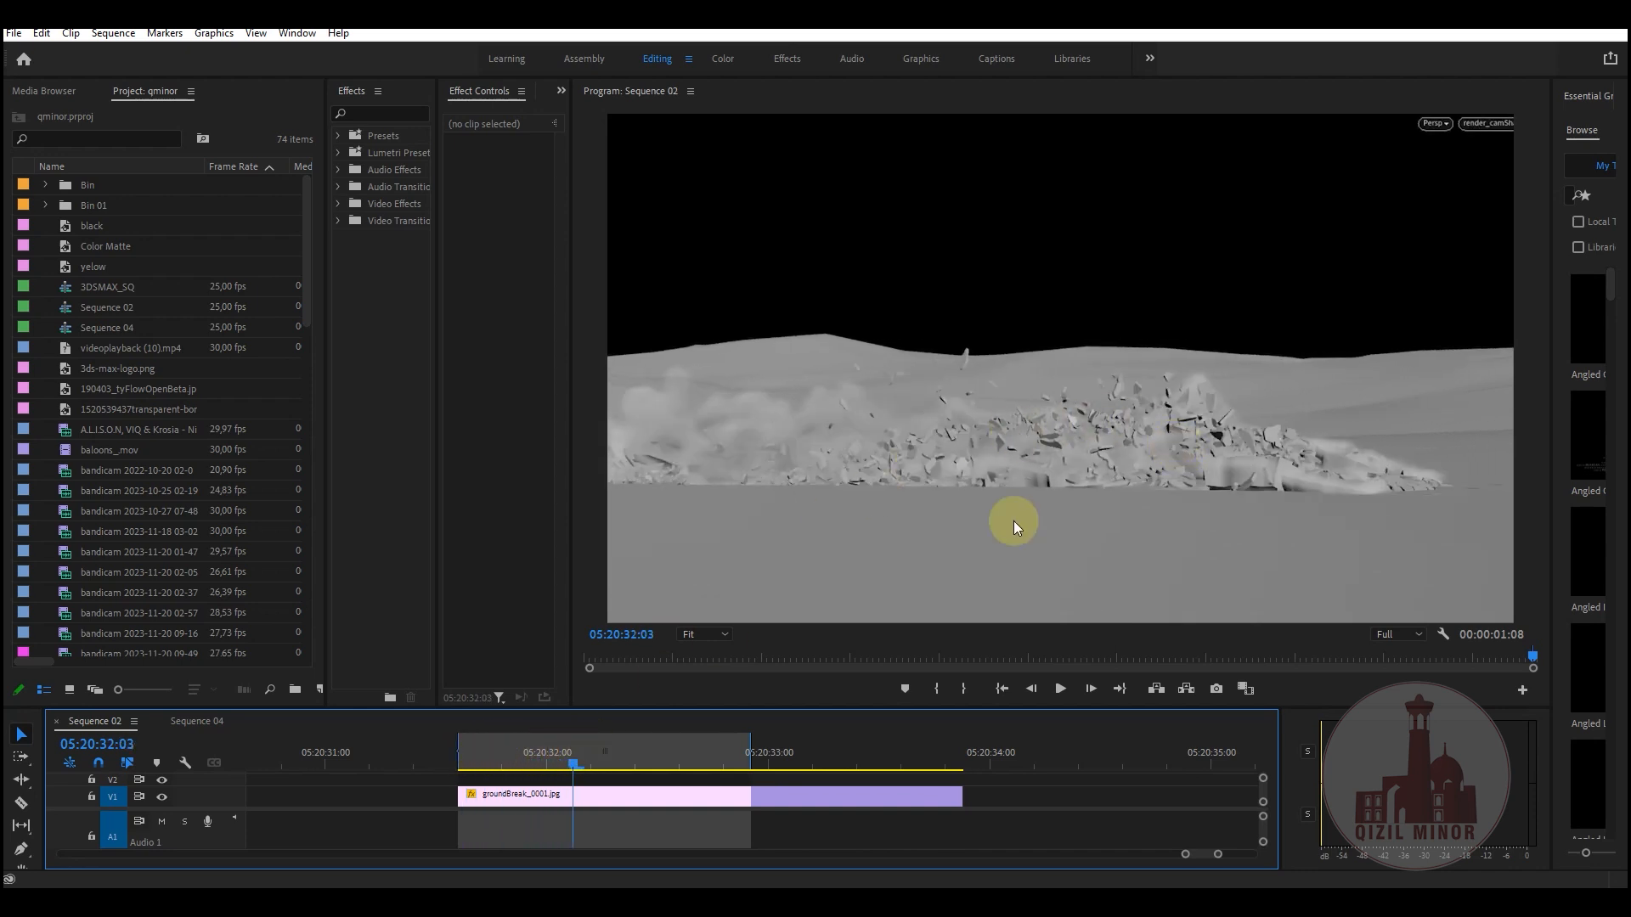
pyautogui.moveTo(580, 761); pyautogui.dragTo(501, 754)
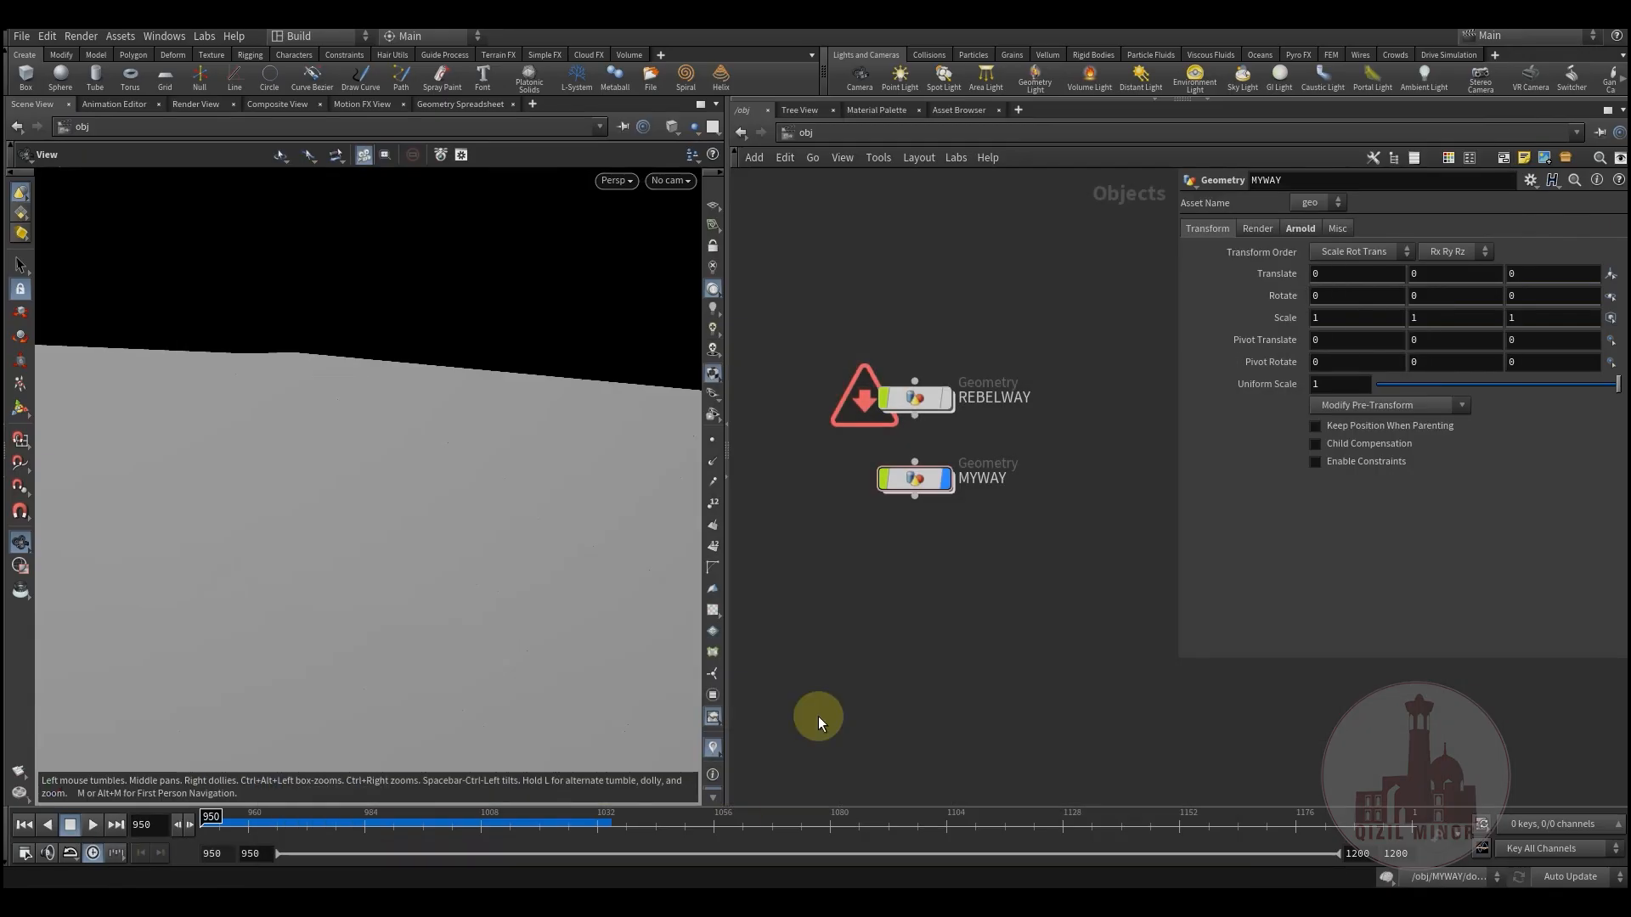
pyautogui.moveTo(772, 314); pyautogui.dragTo(1072, 481)
pyautogui.moveTo(793, 354); pyautogui.dragTo(1023, 476)
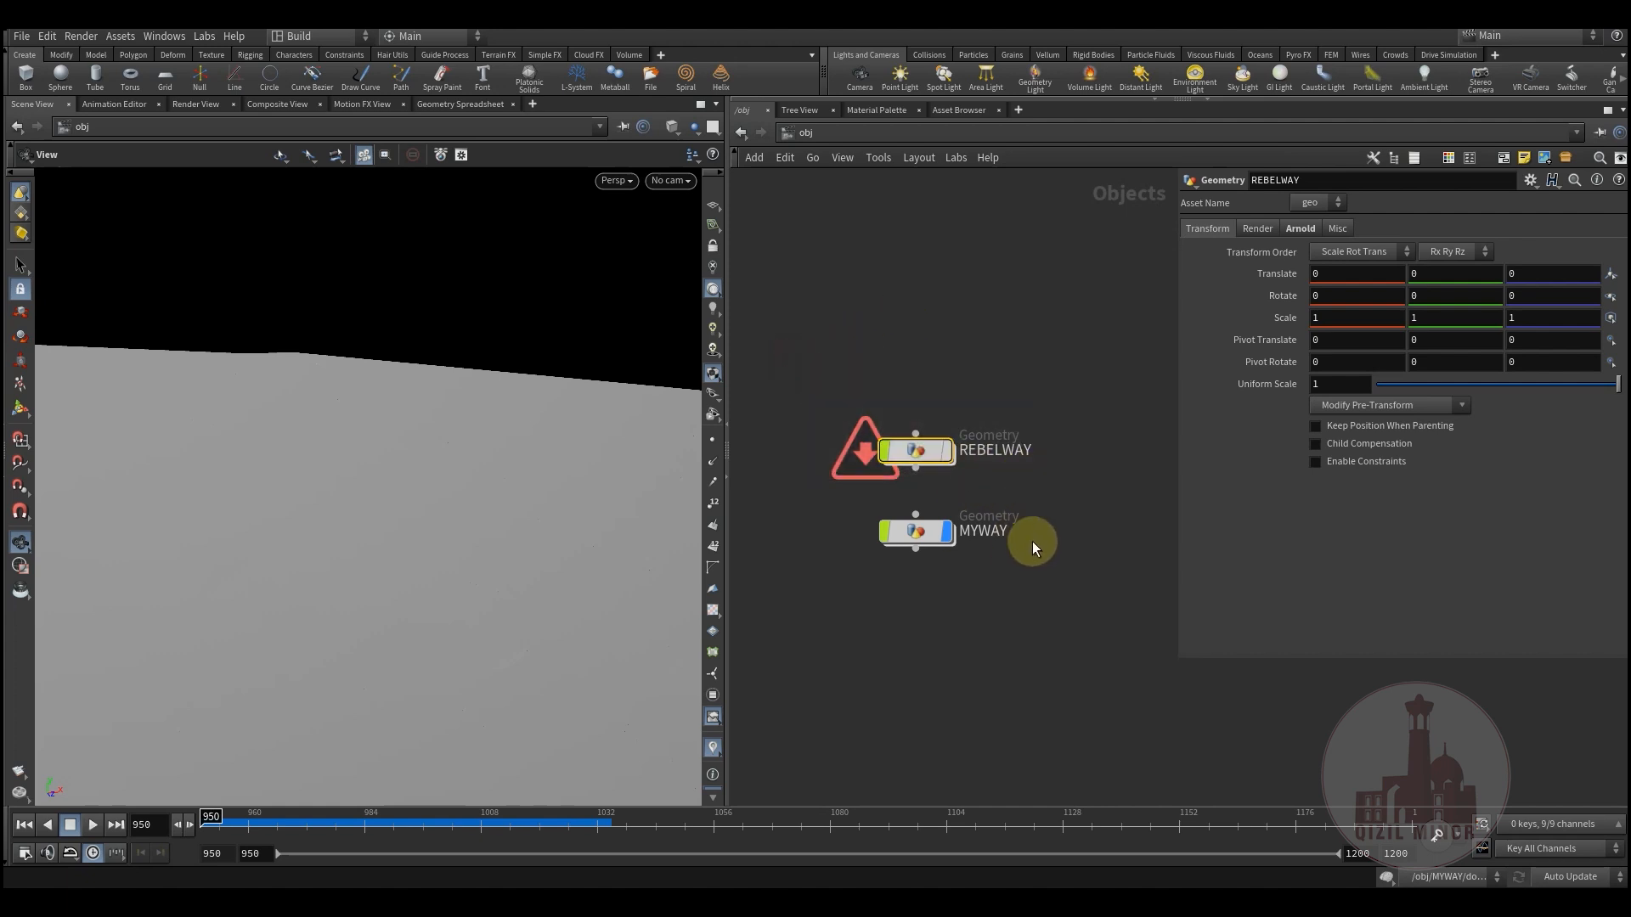
pyautogui.moveTo(817, 378); pyautogui.dragTo(1009, 491)
pyautogui.click(919, 622)
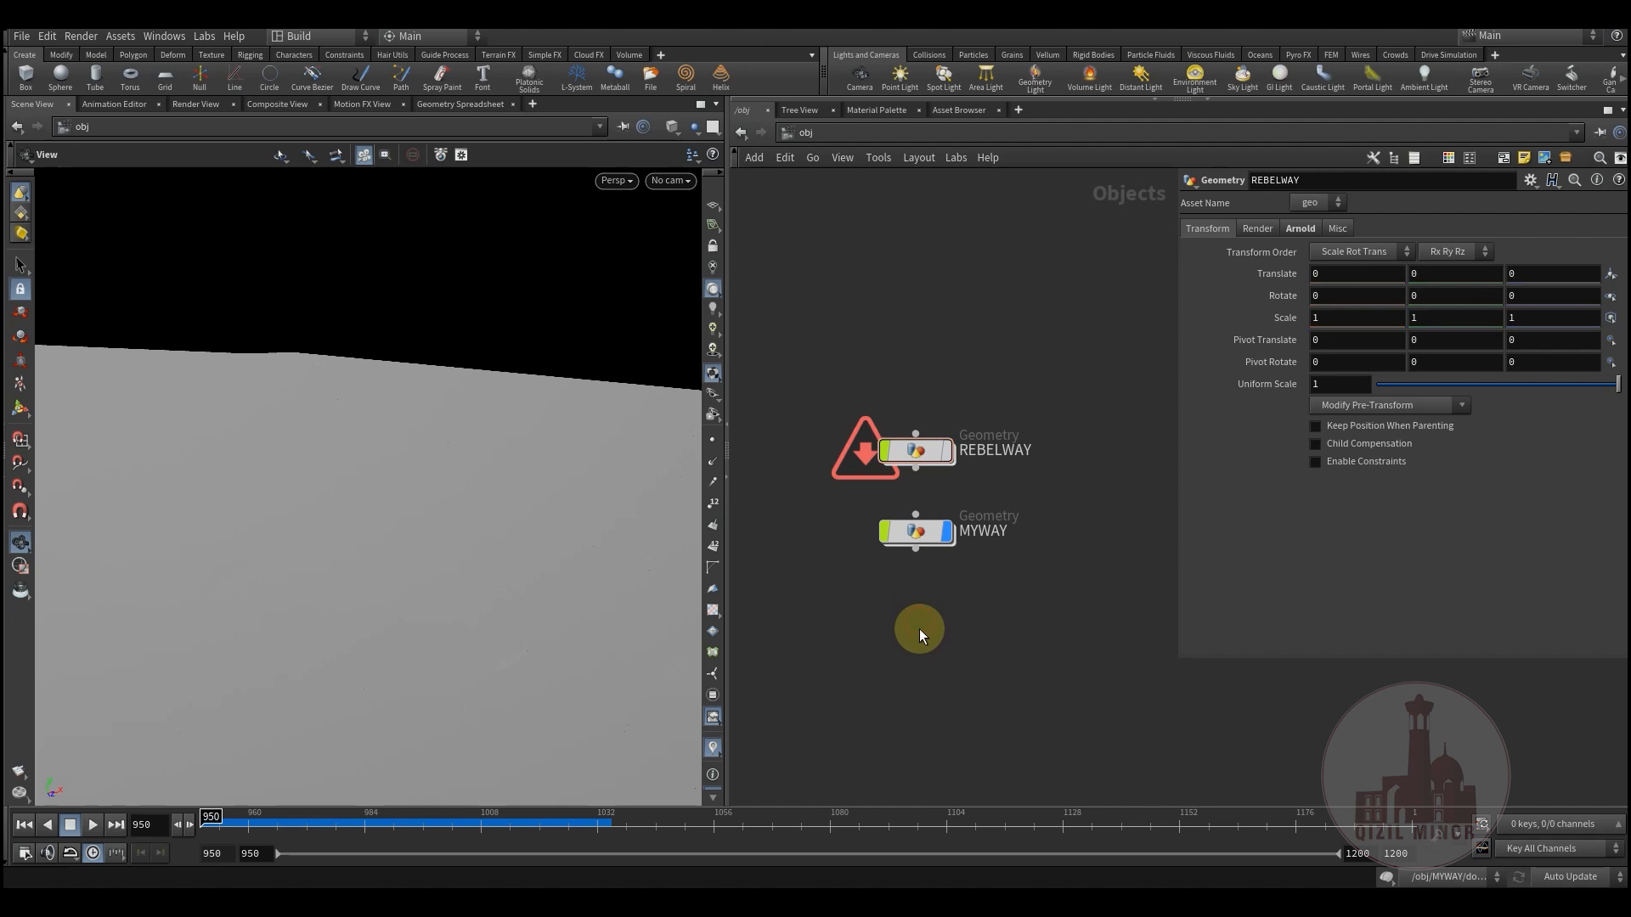
pyautogui.moveTo(947, 532); pyautogui.dragTo(952, 568, button='middle')
pyautogui.click(953, 569)
pyautogui.click(957, 425)
pyautogui.moveTo(803, 405); pyautogui.dragTo(1053, 533)
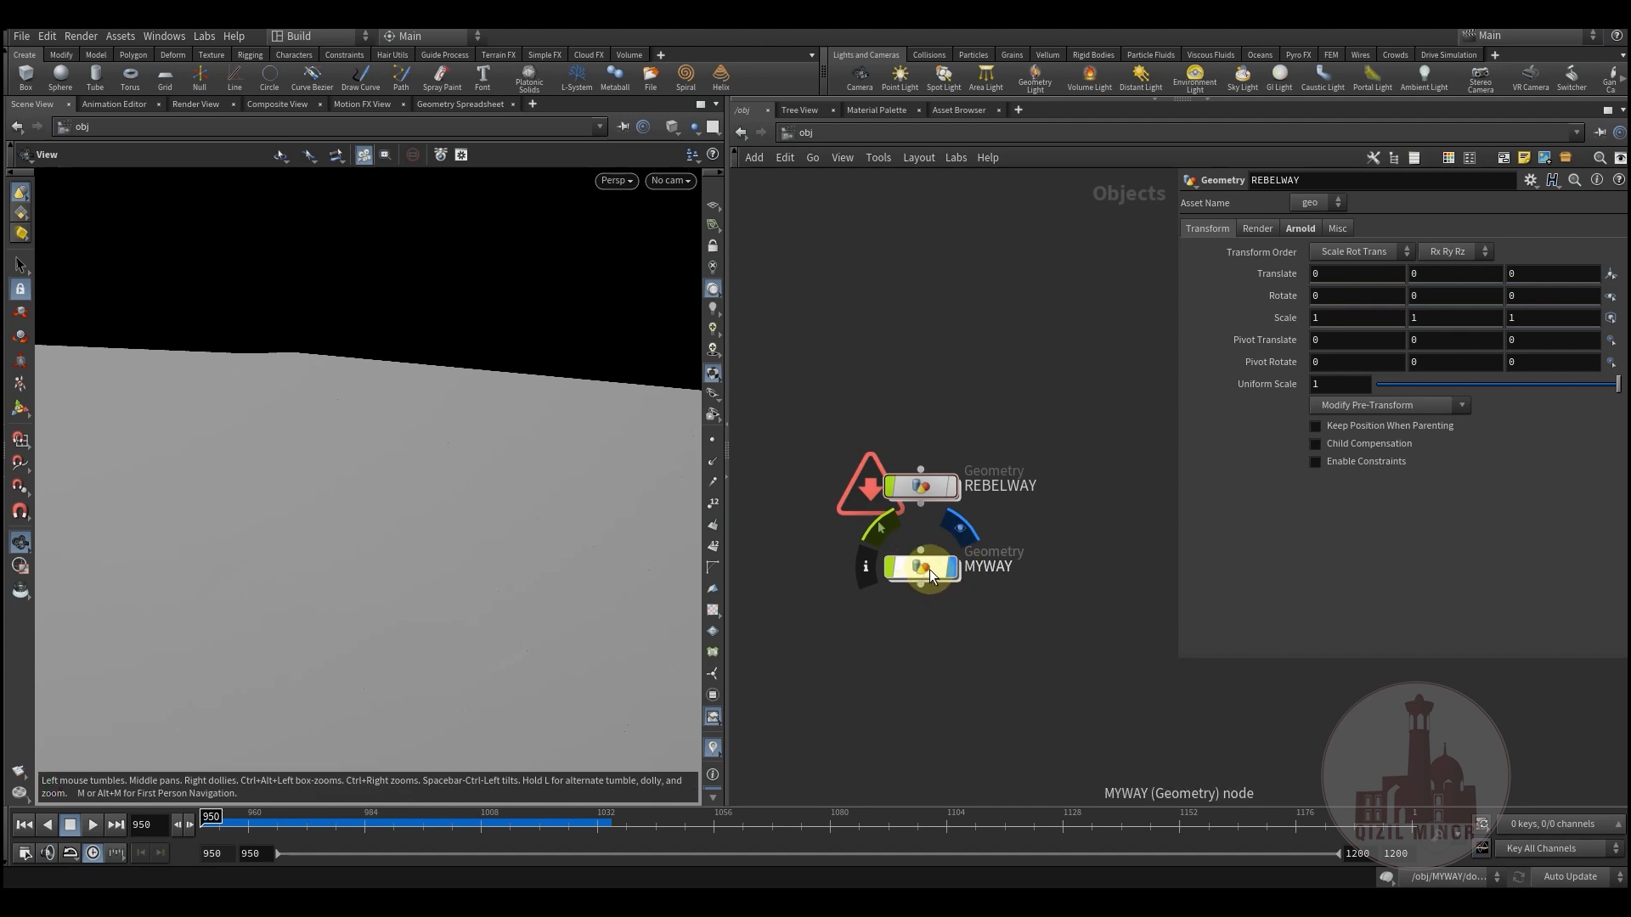
# Enter the MYWAY geometry network and go to the object merge nodes at its start
pyautogui.doubleClick(928, 568)
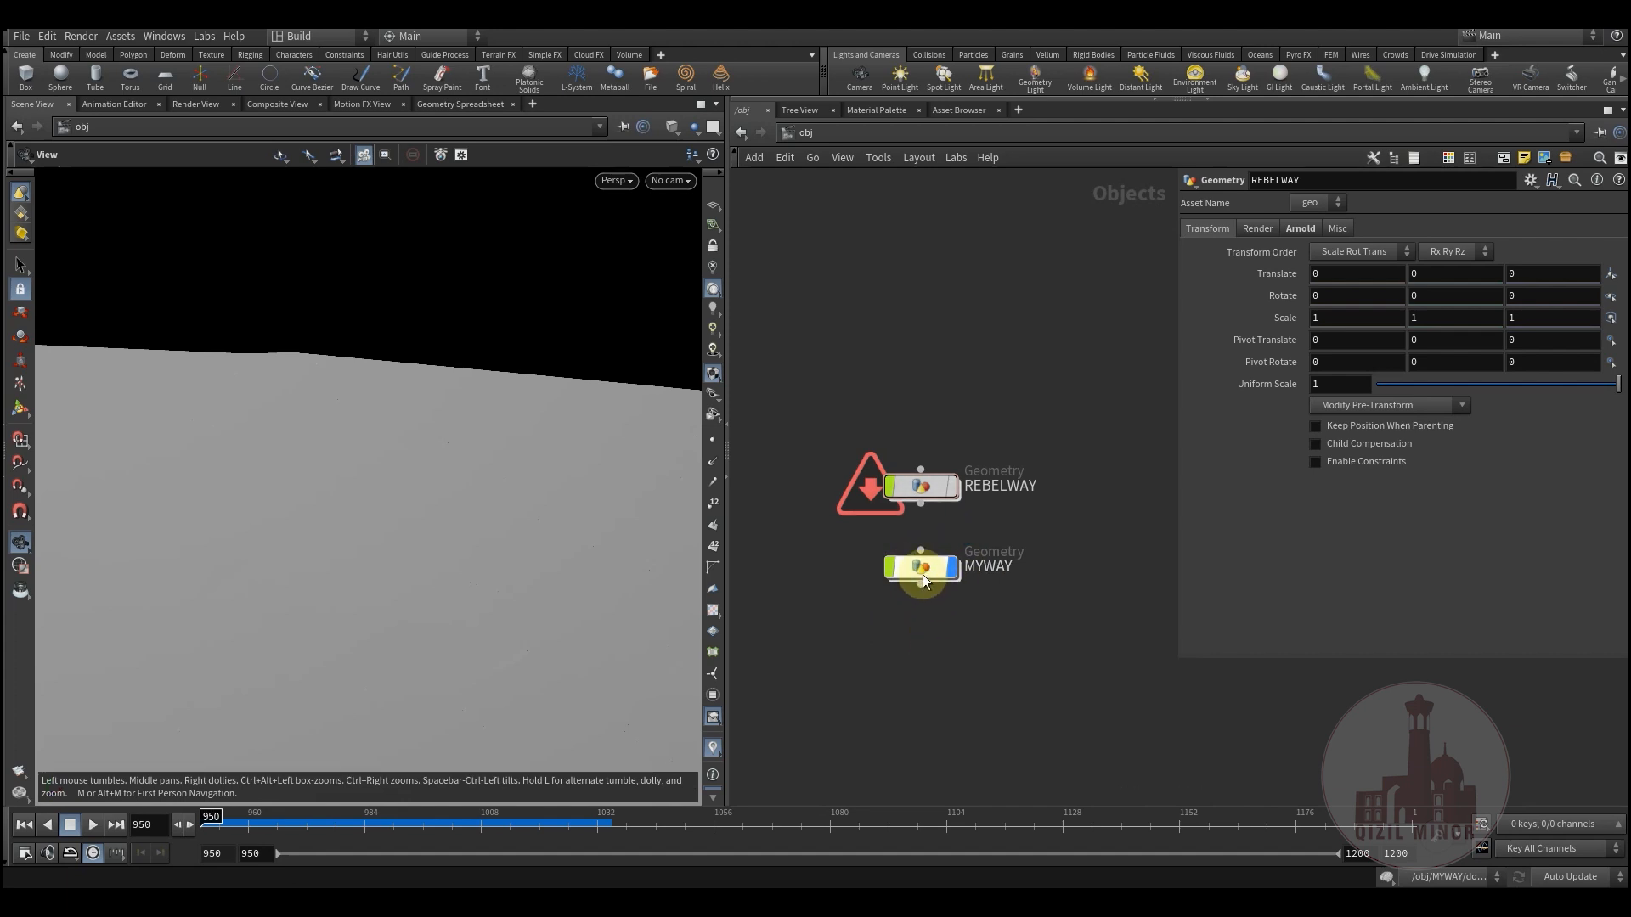
pyautogui.moveTo(849, 631); pyautogui.dragTo(692, 828, button='middle')
pyautogui.scroll(-10, 924, 646)
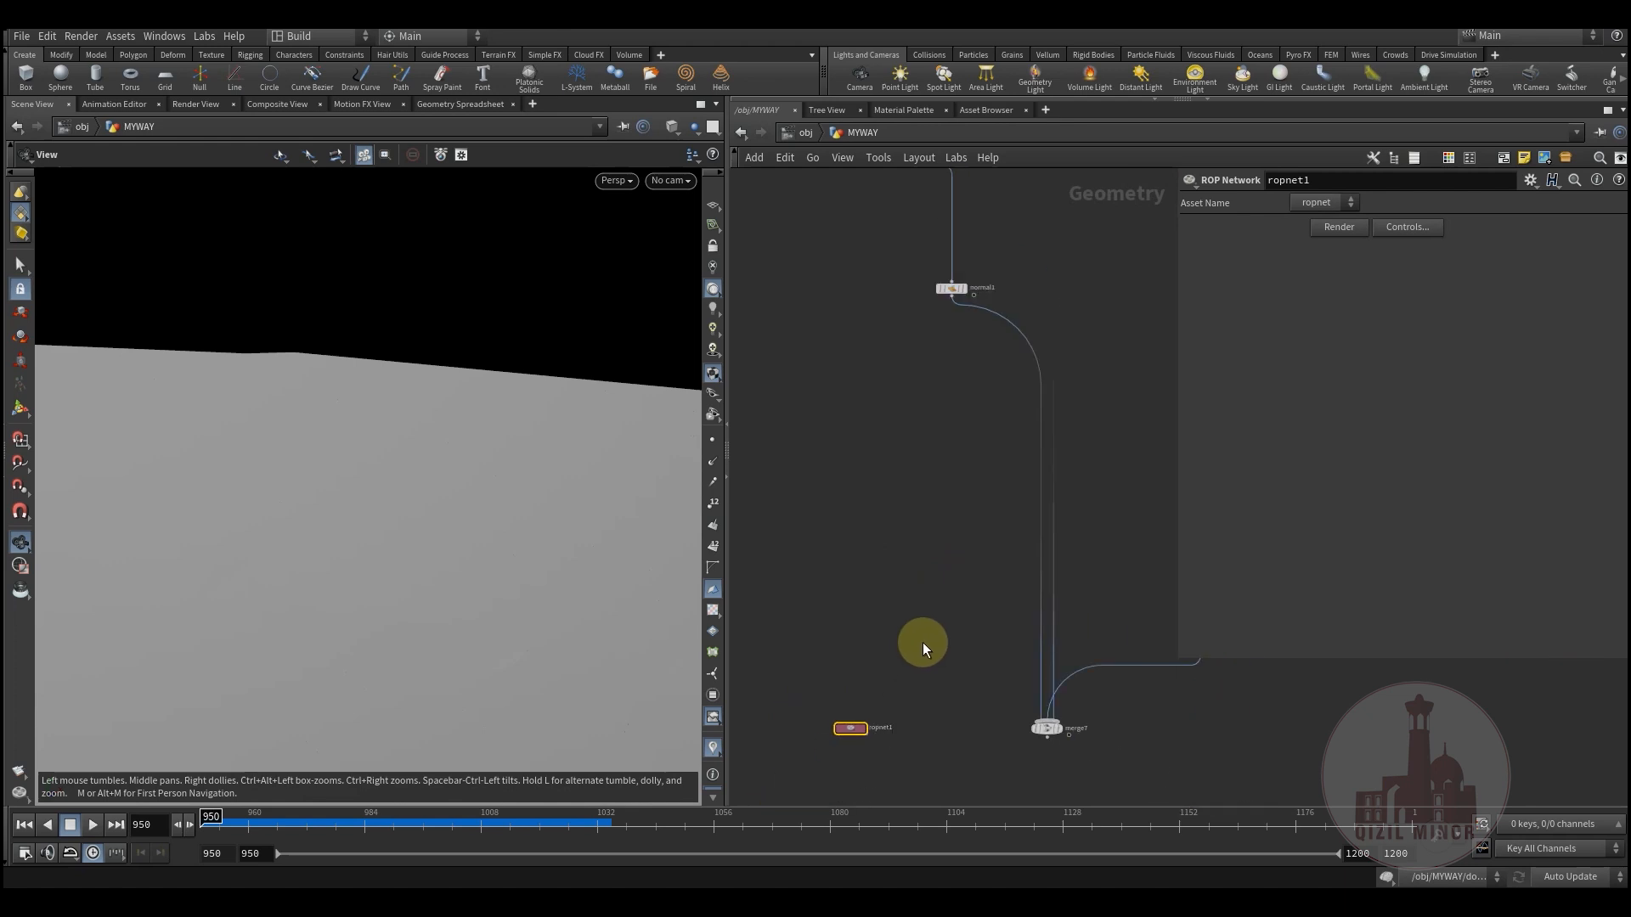
pyautogui.moveTo(831, 522); pyautogui.dragTo(925, 801, button='middle')
pyautogui.moveTo(892, 260); pyautogui.dragTo(849, 429, button='middle')
pyautogui.scroll(10, 1031, 384)
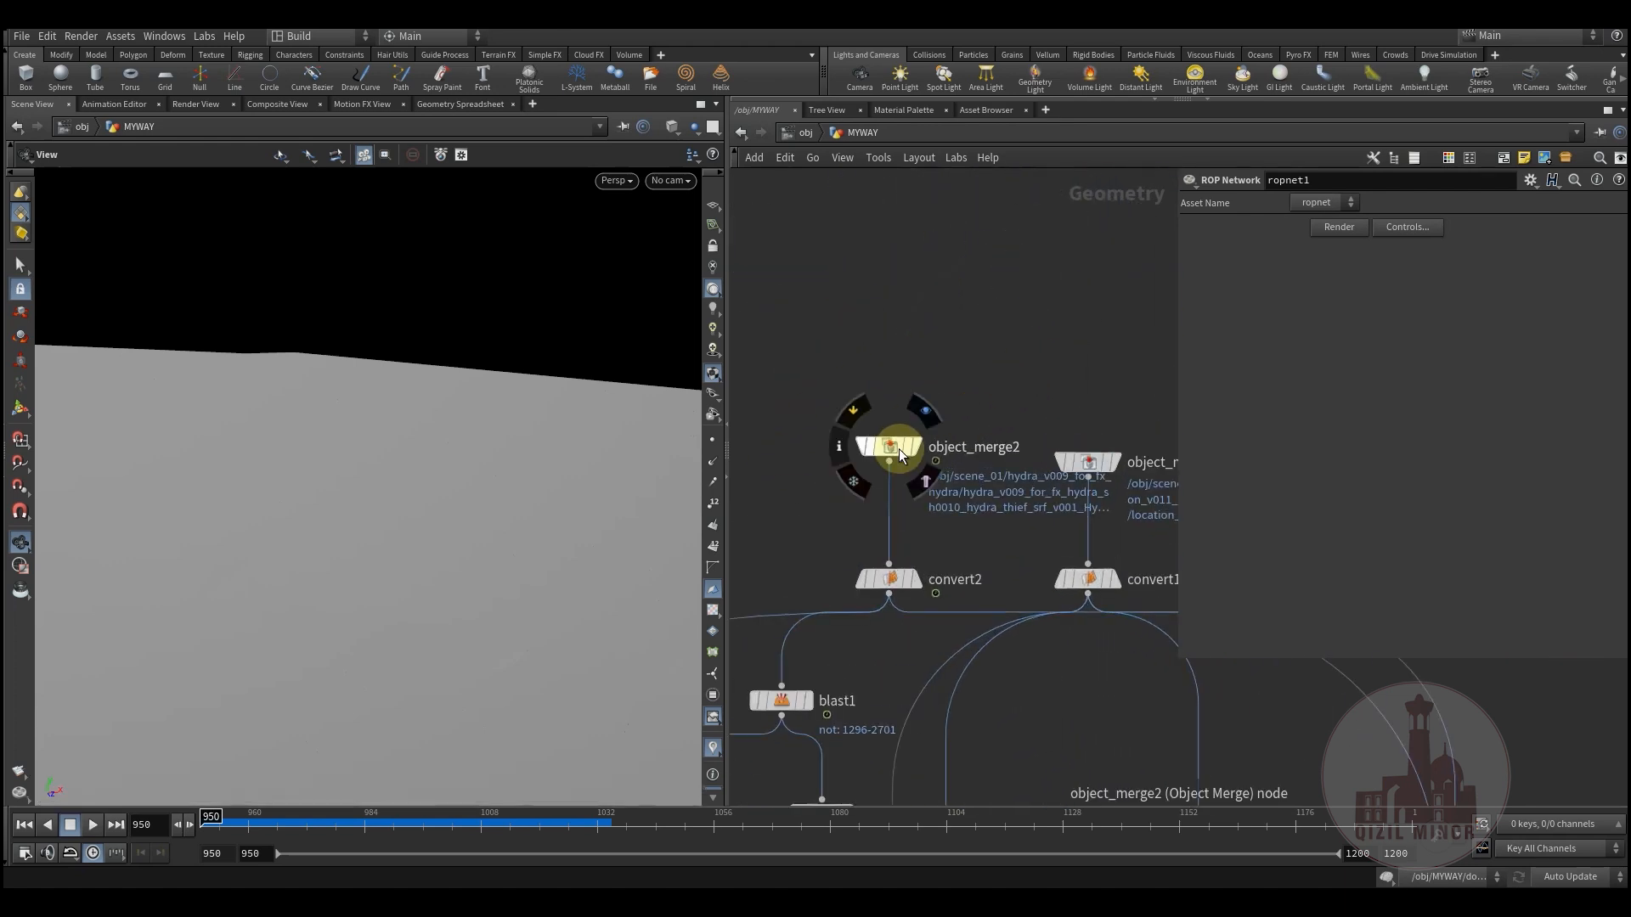
# Display object_merge2, frame the hydra model and scrub the timeline to frame 987 to examine its motion
pyautogui.click(925, 411)
pyautogui.click(888, 447)
pyautogui.press('g')
pyautogui.moveTo(380, 510); pyautogui.dragTo(456, 572)
pyautogui.moveTo(261, 821); pyautogui.dragTo(293, 820)
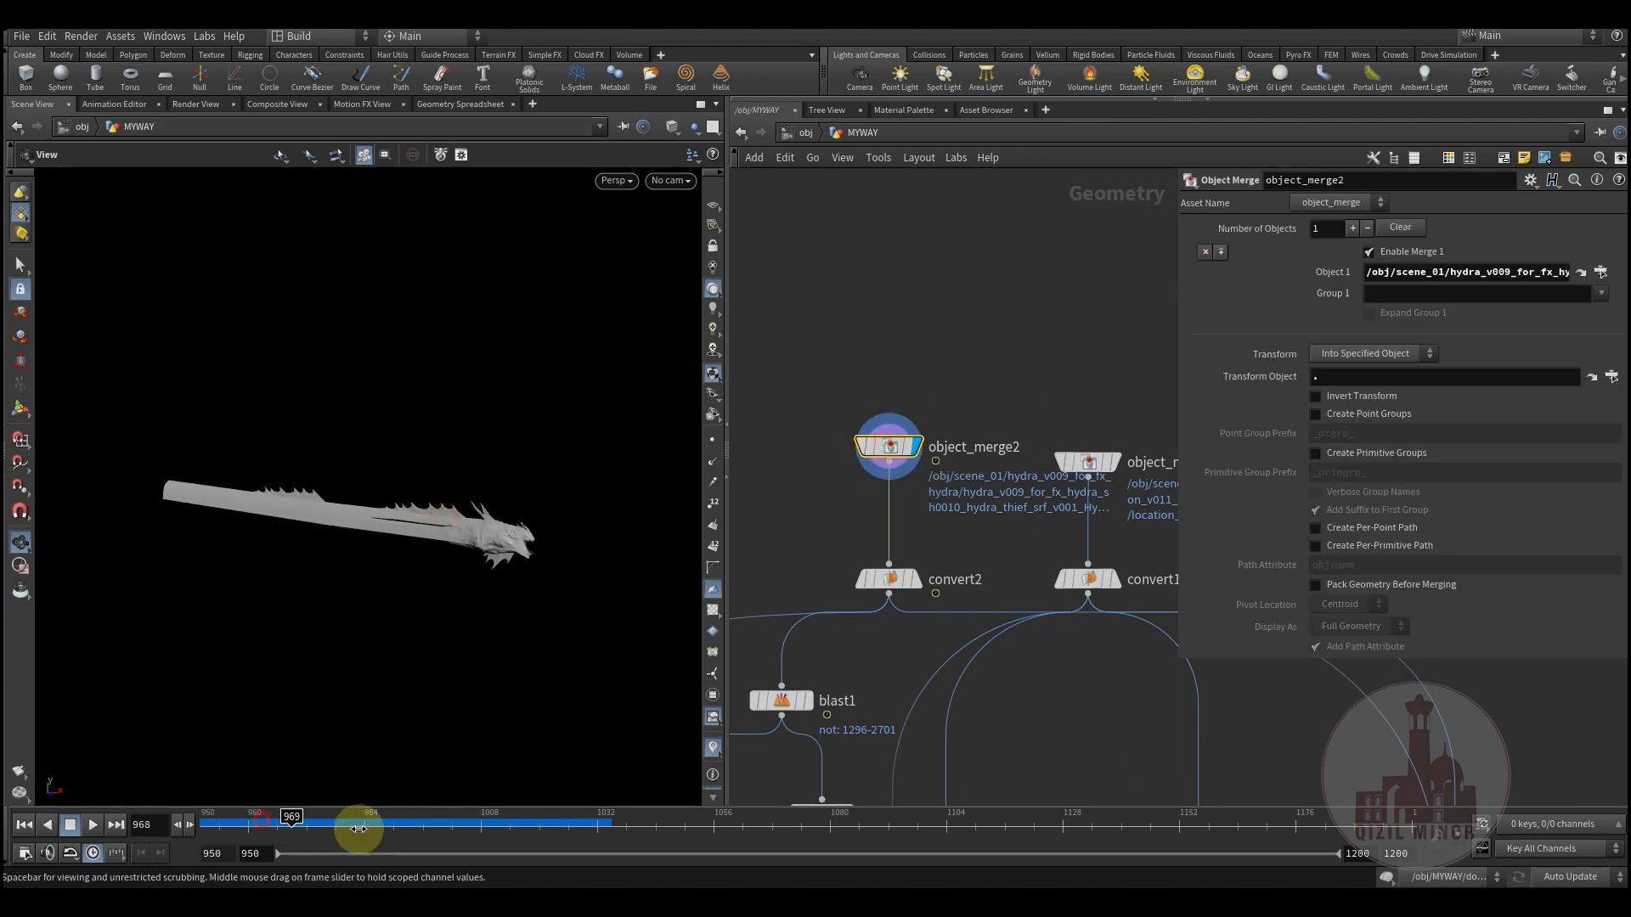
pyautogui.moveTo(346, 637); pyautogui.dragTo(368, 677)
pyautogui.moveTo(412, 835); pyautogui.dragTo(380, 822)
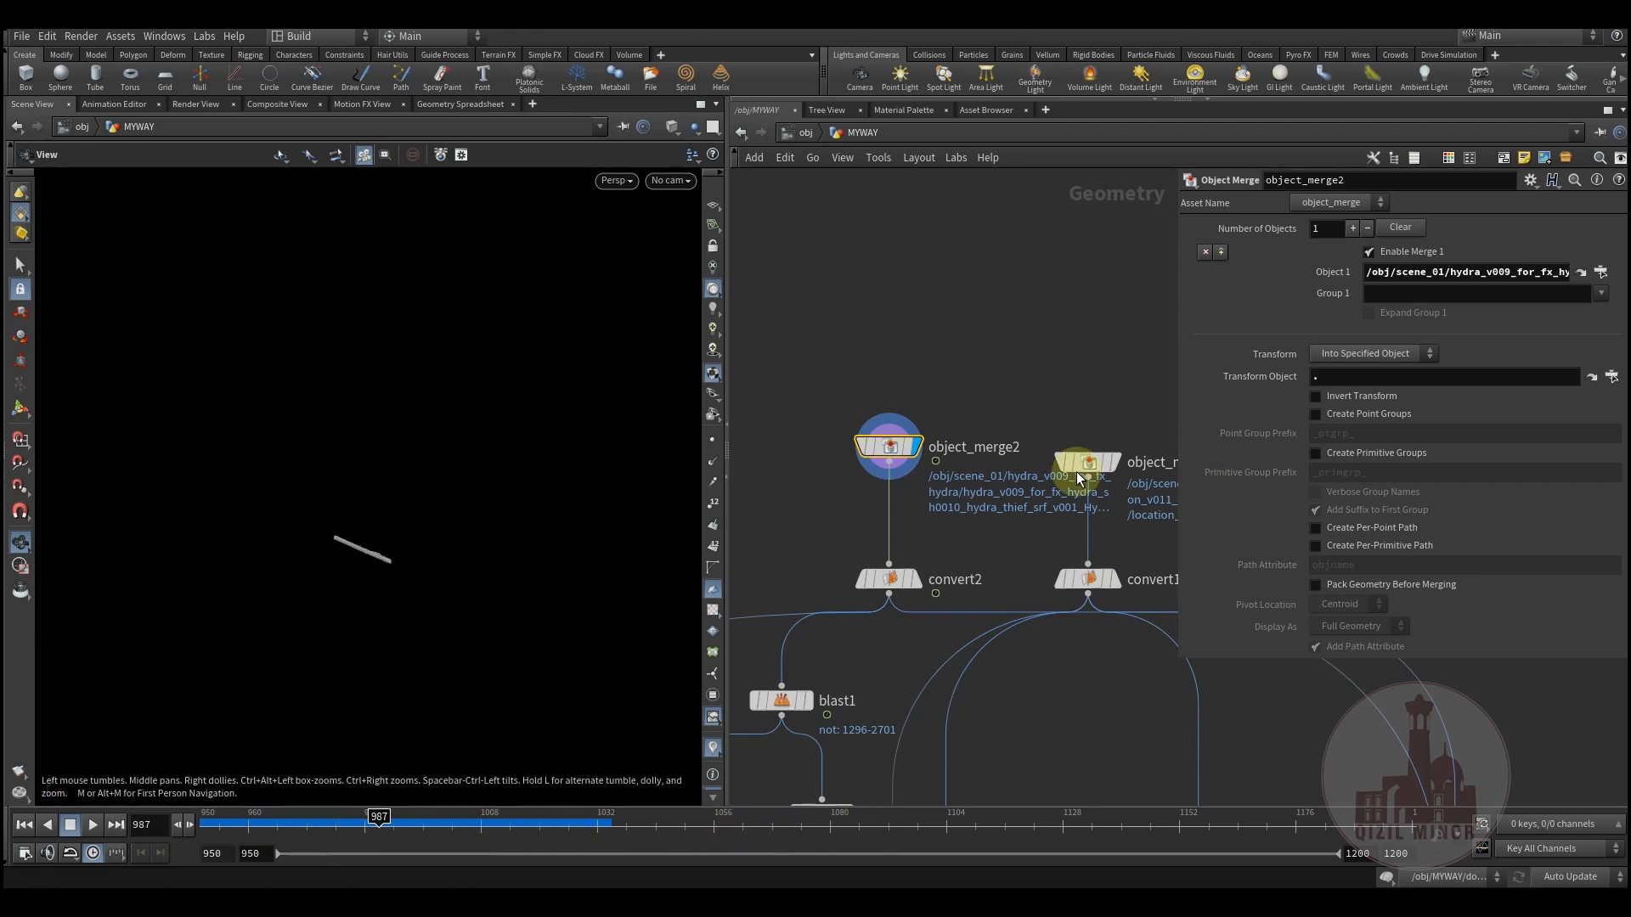
# Display the object merge node feeding convert1 and examine the imported ground surface up close
pyautogui.click(1109, 463)
pyautogui.moveTo(174, 455); pyautogui.dragTo(108, 524, button='middle')
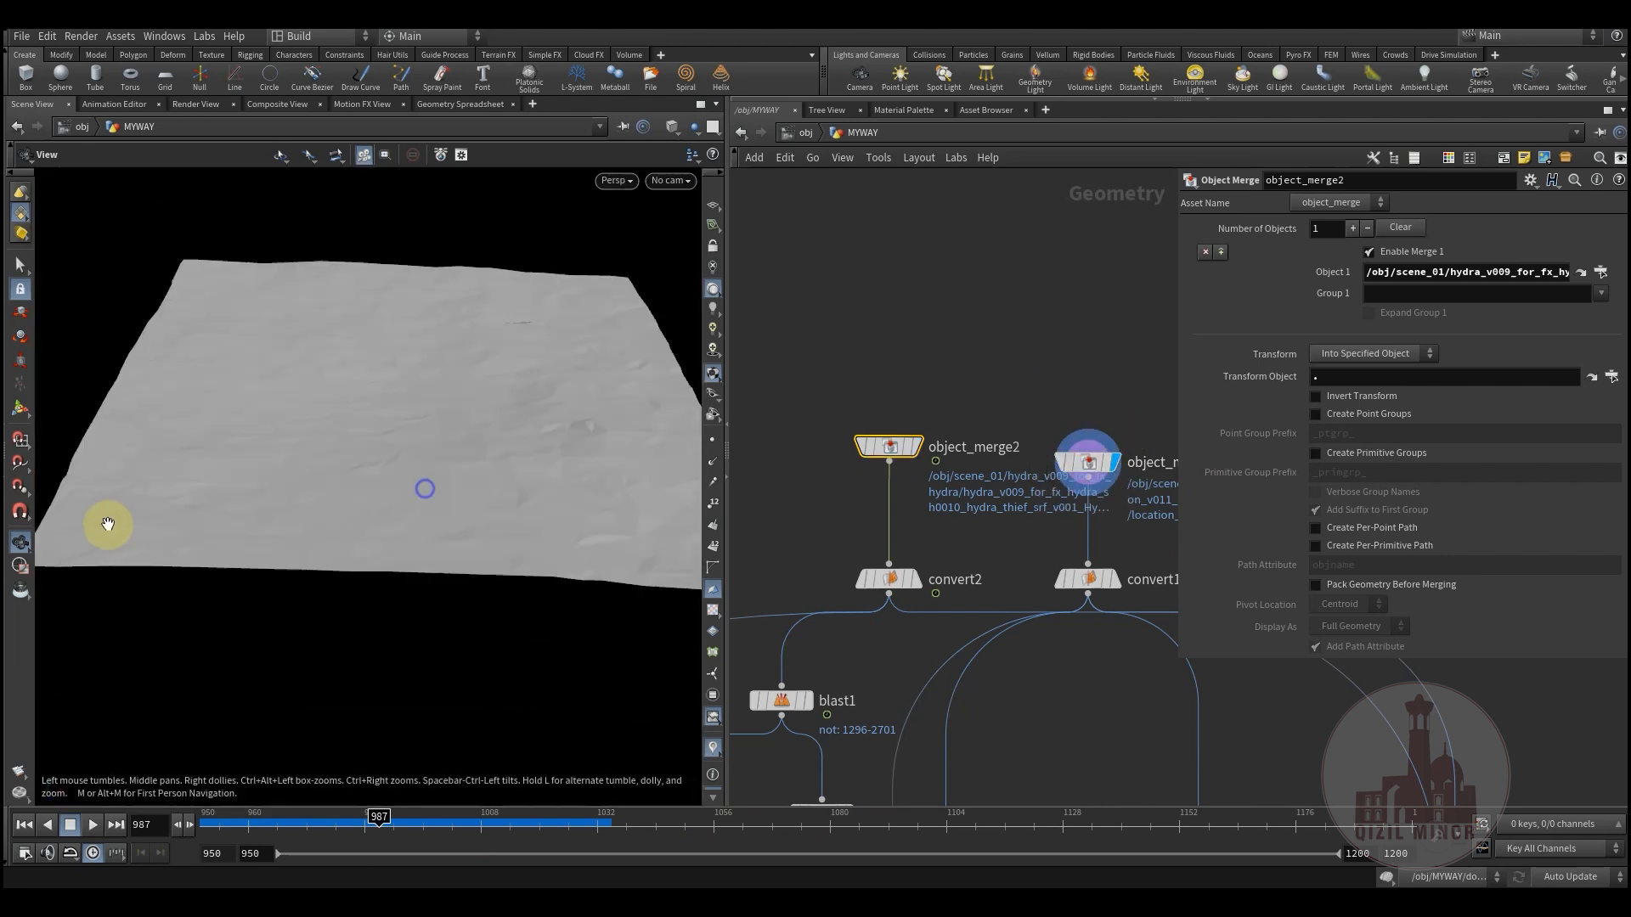
pyautogui.moveTo(107, 524); pyautogui.dragTo(425, 488, button='right')
pyautogui.moveTo(426, 480)
pyautogui.mouseDown()
pyautogui.moveTo(434, 442)
pyautogui.moveTo(439, 467)
pyautogui.mouseUp()
pyautogui.moveTo(439, 467); pyautogui.dragTo(273, 559, button='right')
pyautogui.moveTo(273, 558); pyautogui.dragTo(436, 504, button='middle')
pyautogui.moveTo(436, 504); pyautogui.dragTo(666, 553)
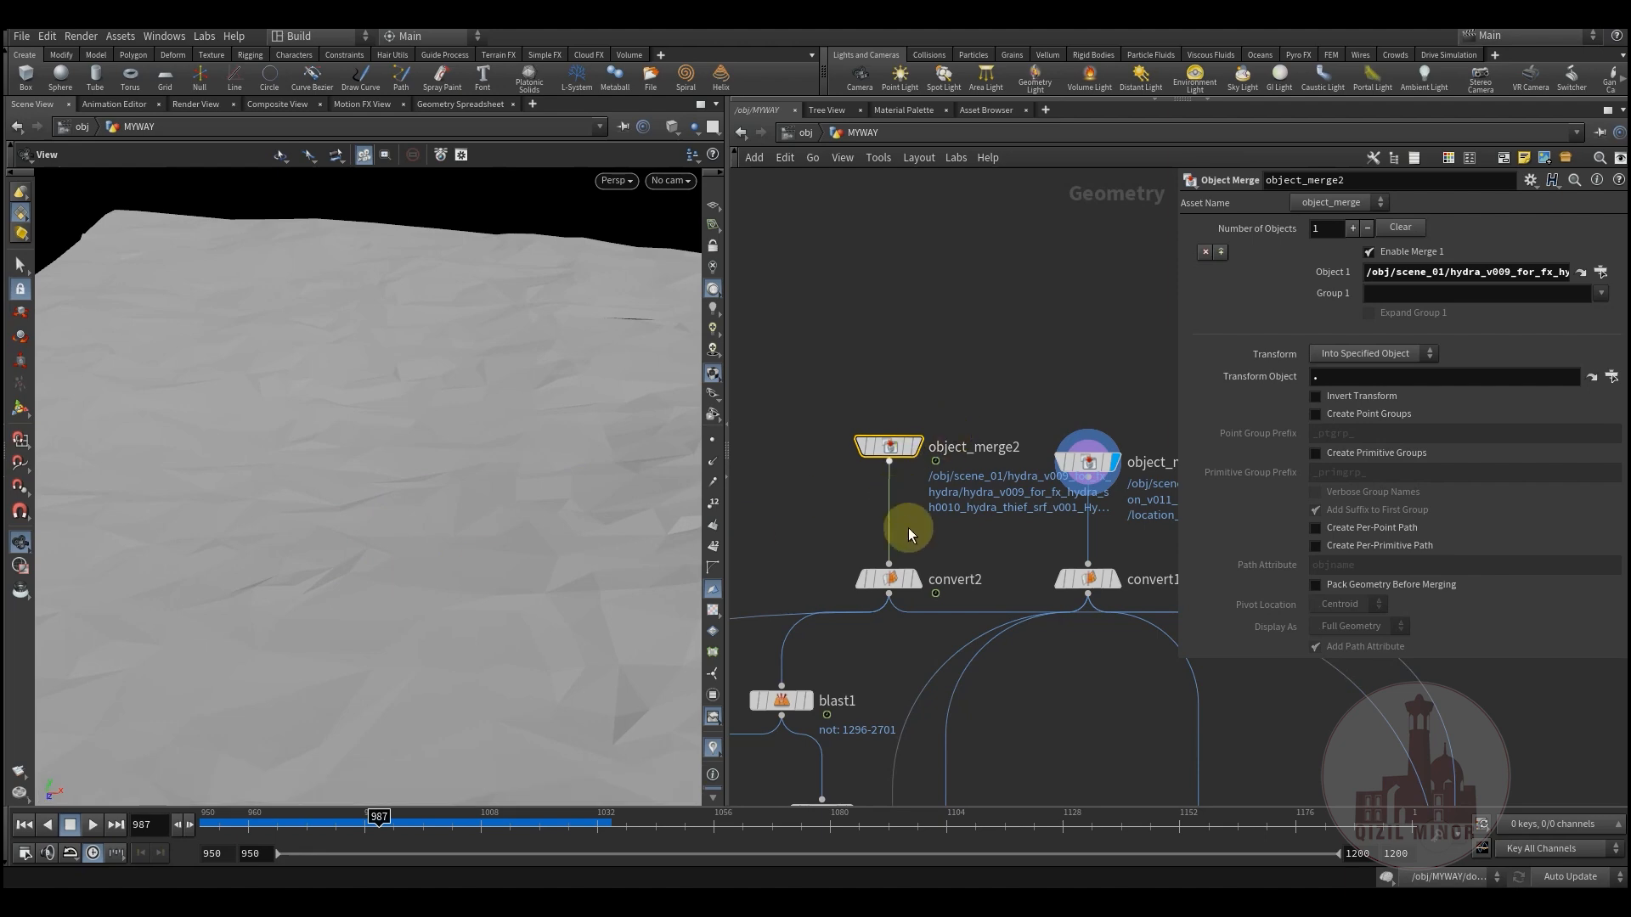
# Display object_merge2 again and template convert1 so the ground serves as a wireframe reference
pyautogui.click(926, 415)
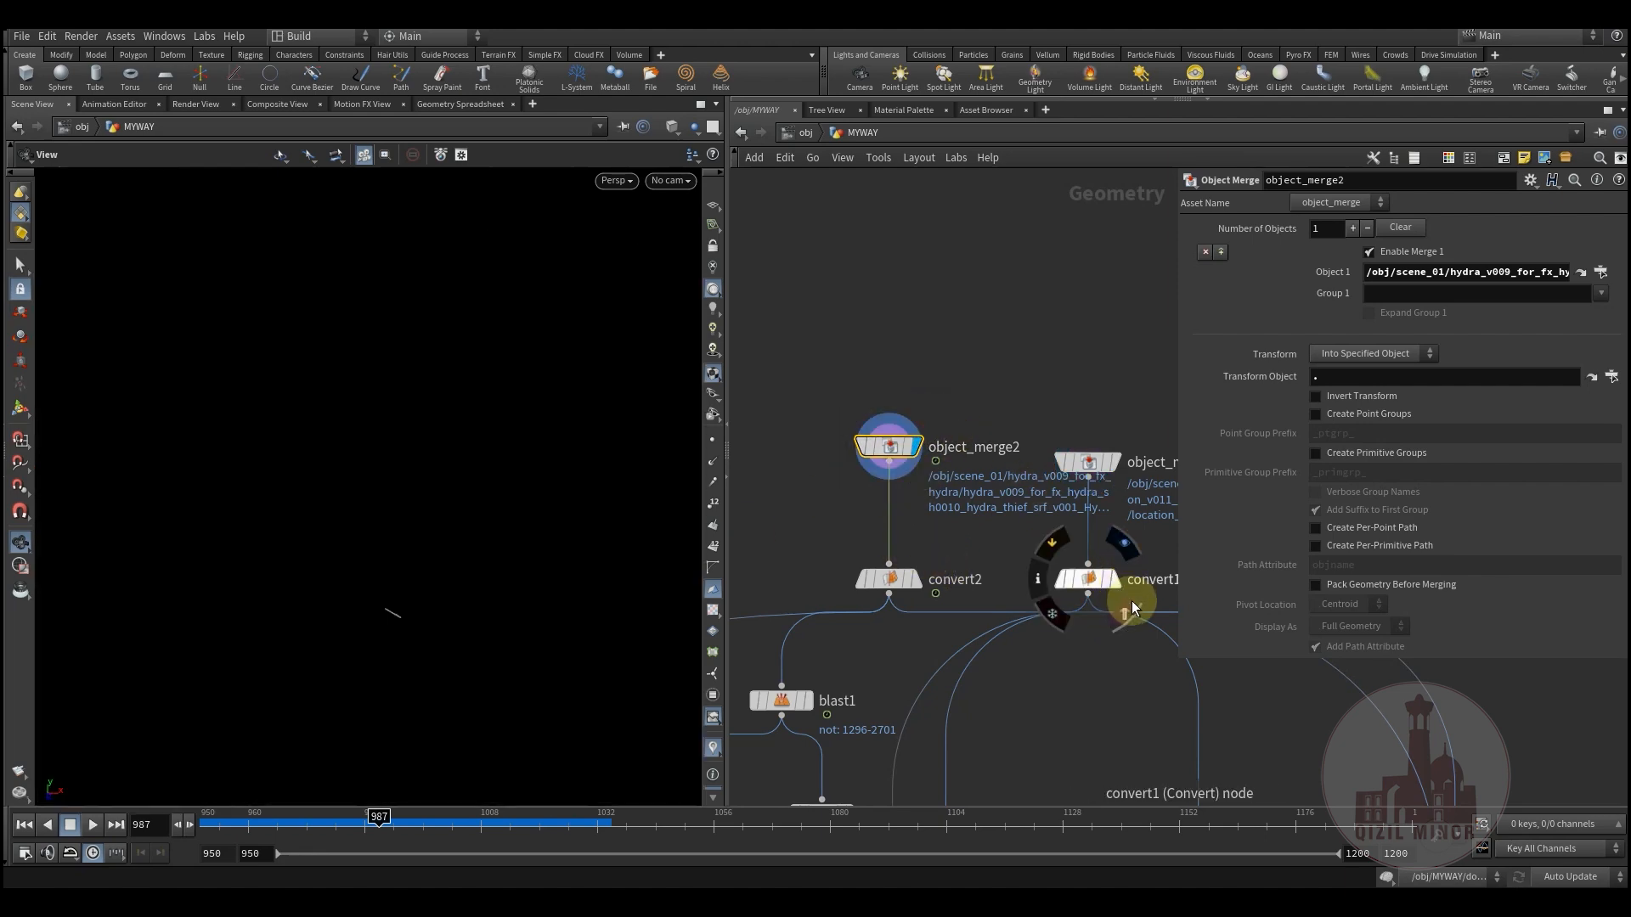
pyautogui.click(1129, 603)
pyautogui.moveTo(510, 497); pyautogui.dragTo(473, 466)
pyautogui.moveTo(474, 466); pyautogui.dragTo(400, 568, button='right')
pyautogui.moveTo(400, 568); pyautogui.dragTo(353, 572)
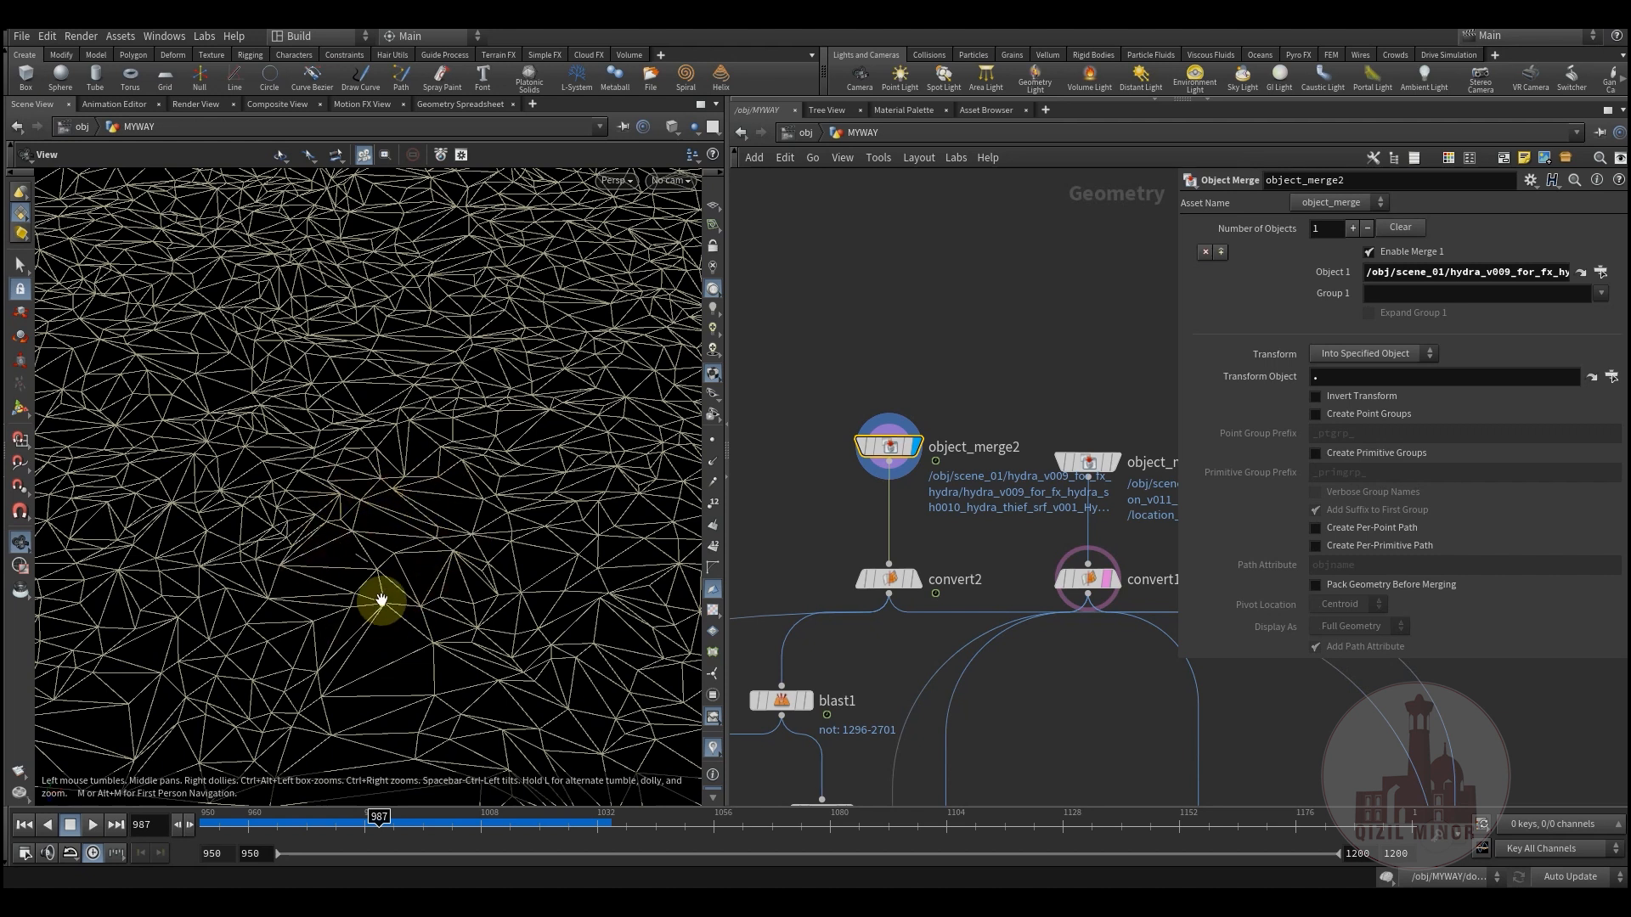
# Display convert2 and select both convert nodes to review their polygon conversion settings
pyautogui.moveTo(917, 588)
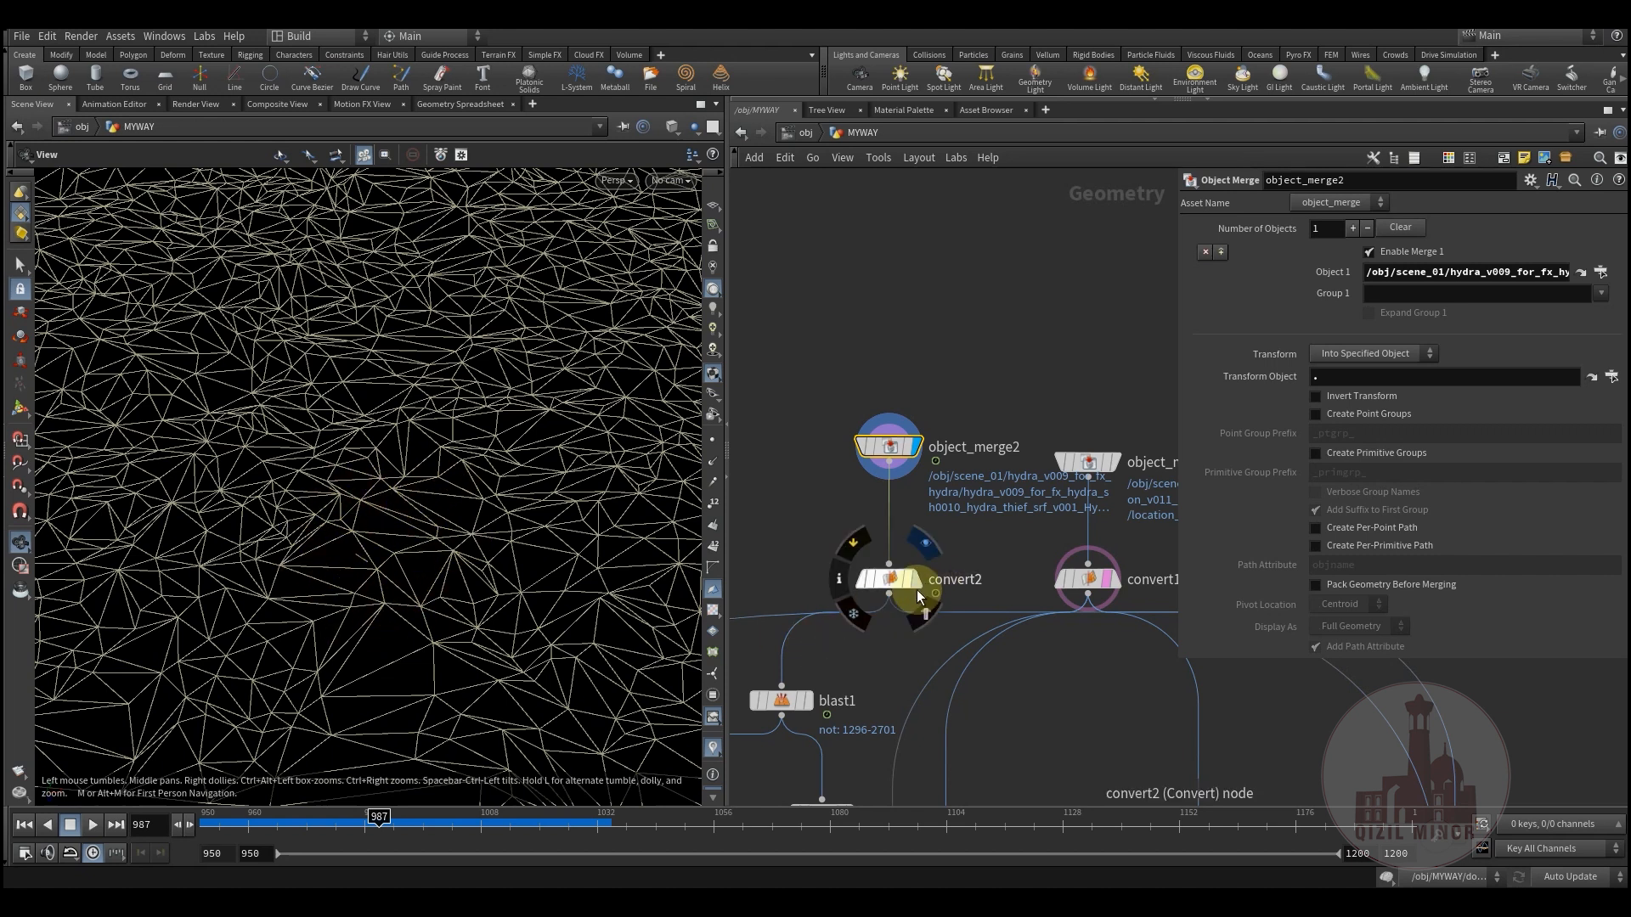
pyautogui.click(923, 552)
pyautogui.moveTo(922, 590); pyautogui.dragTo(947, 528, button='middle')
pyautogui.moveTo(829, 479); pyautogui.dragTo(1133, 576)
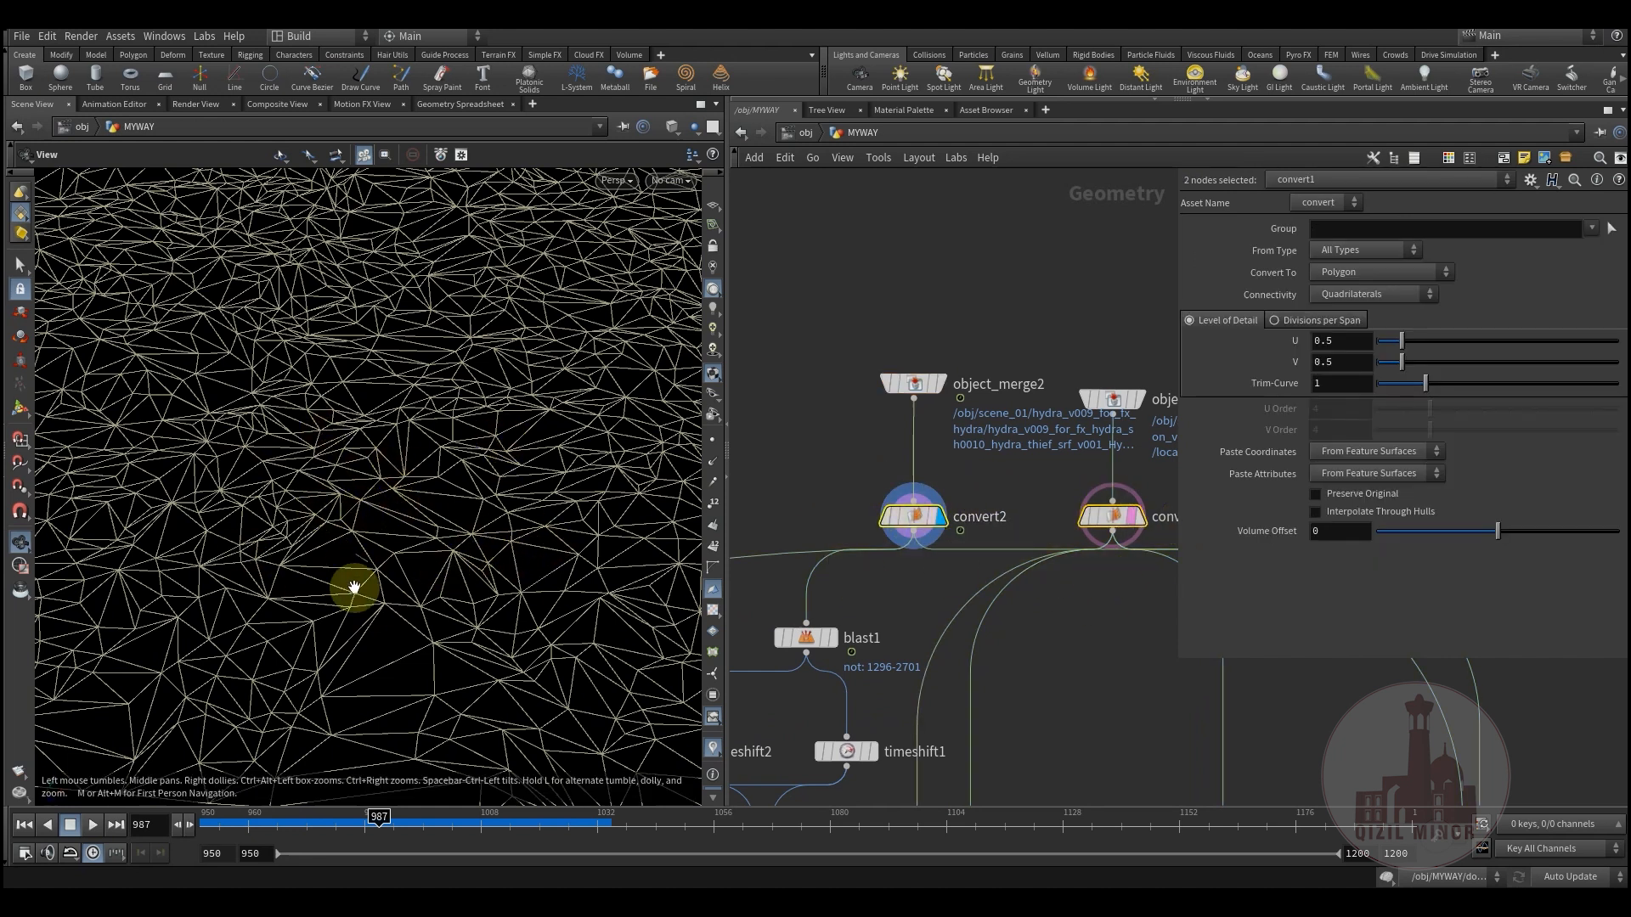
pyautogui.moveTo(1134, 401)
pyautogui.moveTo(965, 472); pyautogui.dragTo(928, 454, button='middle')
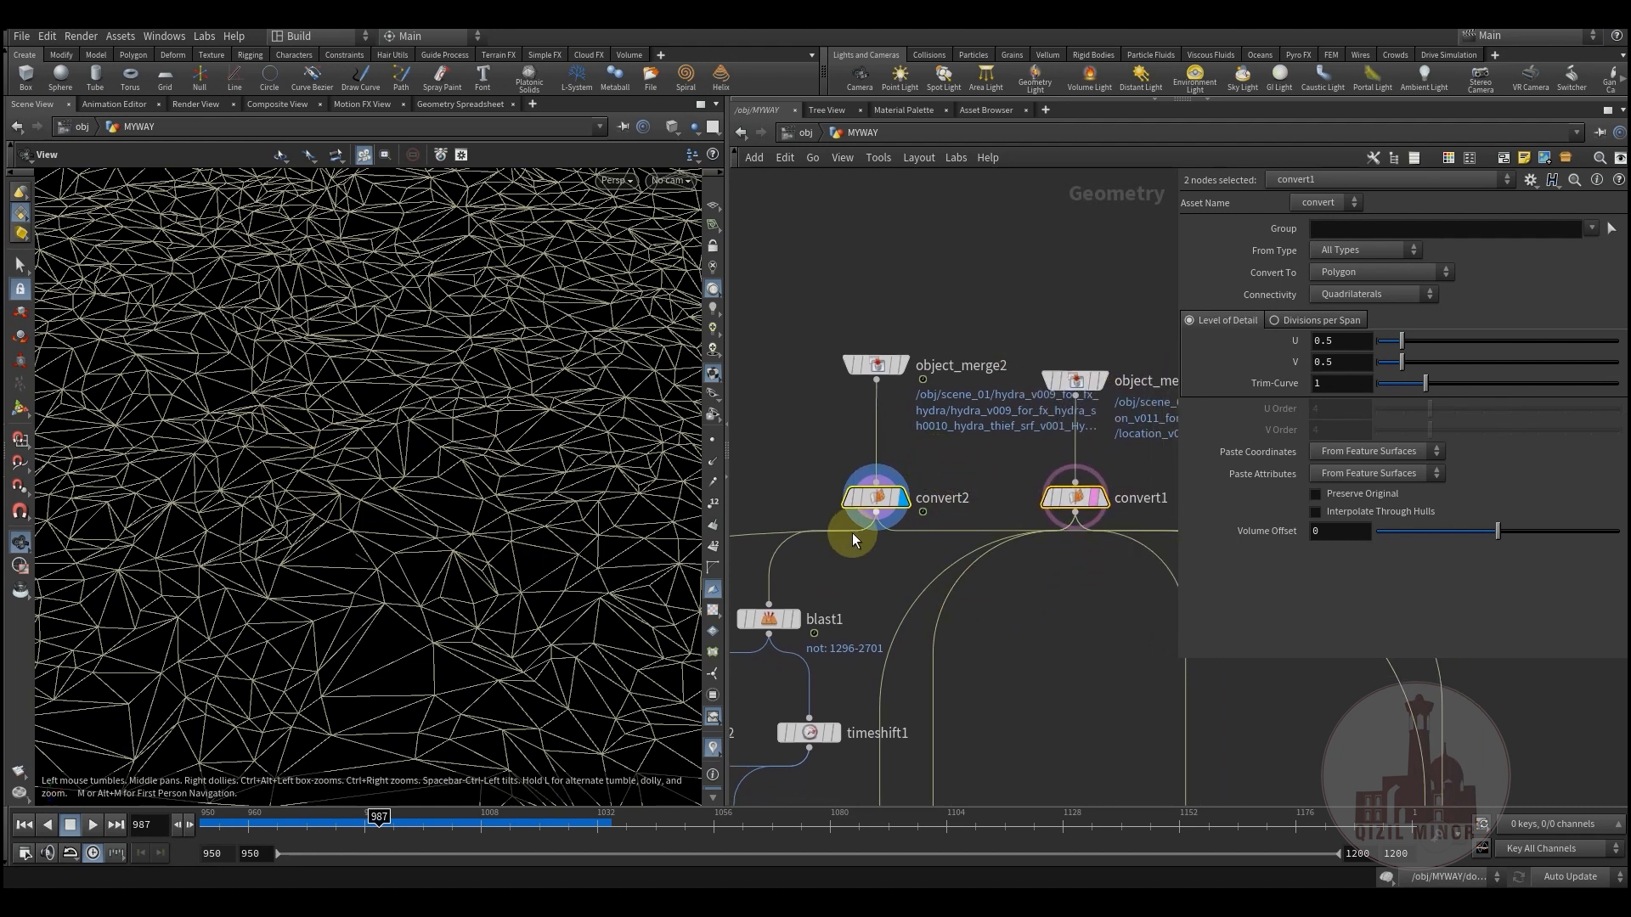
# Display blast1 and frame the isolated hydra piece to examine it against the ground wireframe
pyautogui.moveTo(848, 612); pyautogui.dragTo(1046, 522, button='middle')
pyautogui.scroll(-2, 1020, 525)
pyautogui.moveTo(904, 551); pyautogui.dragTo(839, 494, button='middle')
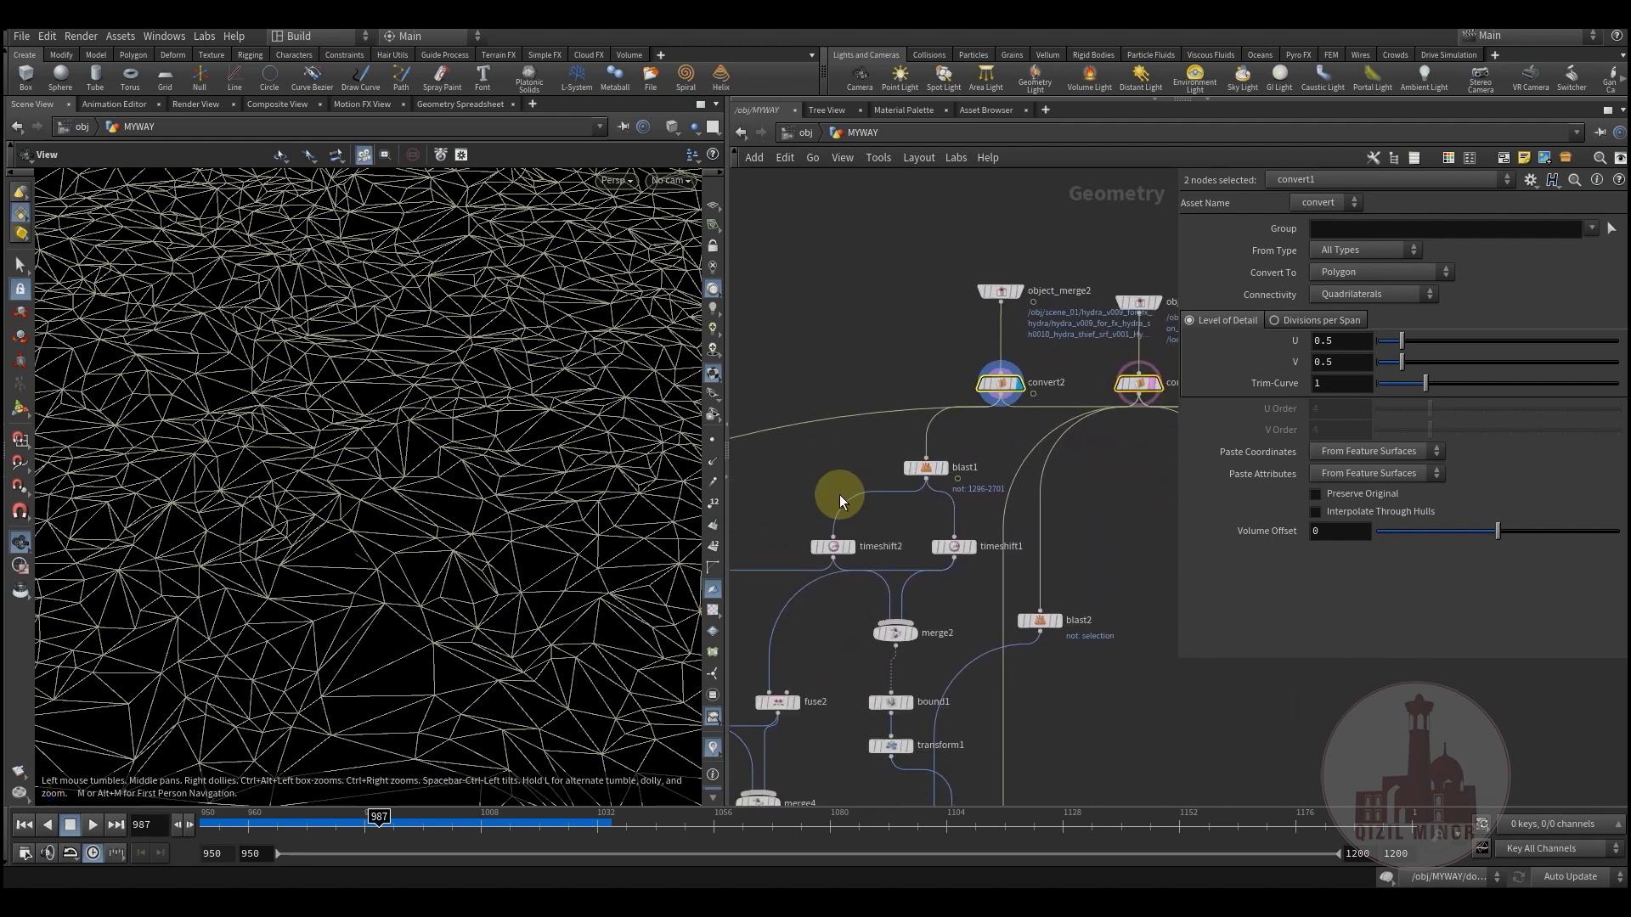
pyautogui.scroll(2, 934, 473)
pyautogui.click(907, 457)
pyautogui.moveTo(341, 592); pyautogui.dragTo(448, 571)
pyautogui.hotkey('space', 'g')
pyautogui.moveTo(448, 570); pyautogui.dragTo(110, 599, button='right')
pyautogui.moveTo(204, 596); pyautogui.dragTo(311, 497)
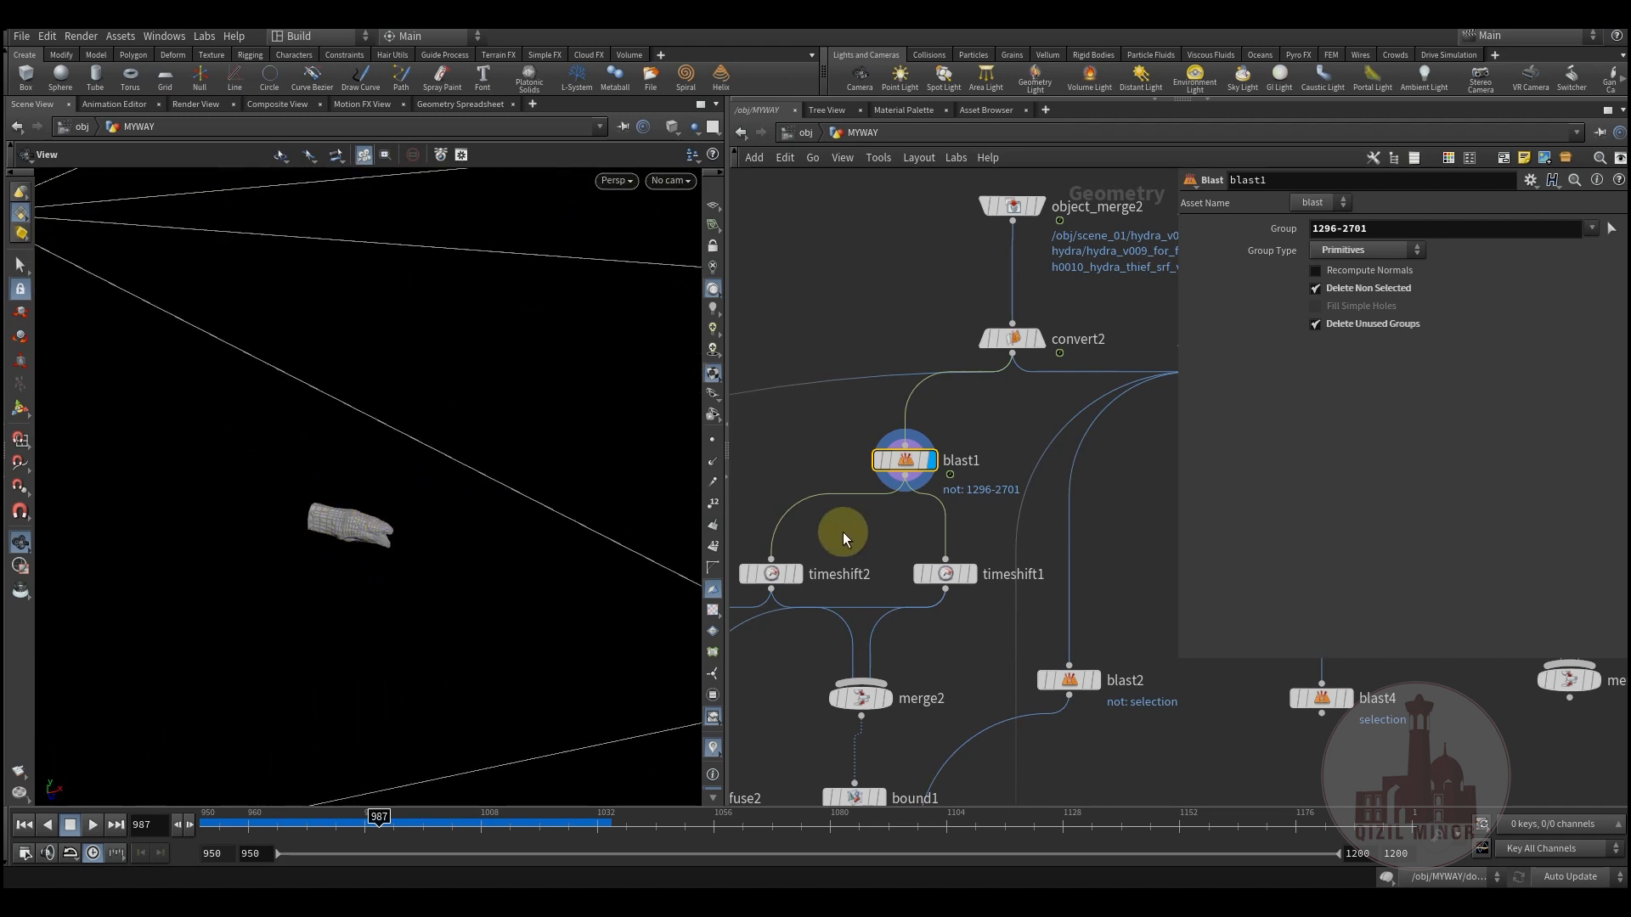
# Compare timeshift2 and timeshift1 at frame 973 and display merge2 to examine both time-shifted pieces together
pyautogui.moveTo(838, 534); pyautogui.dragTo(941, 469, button='middle')
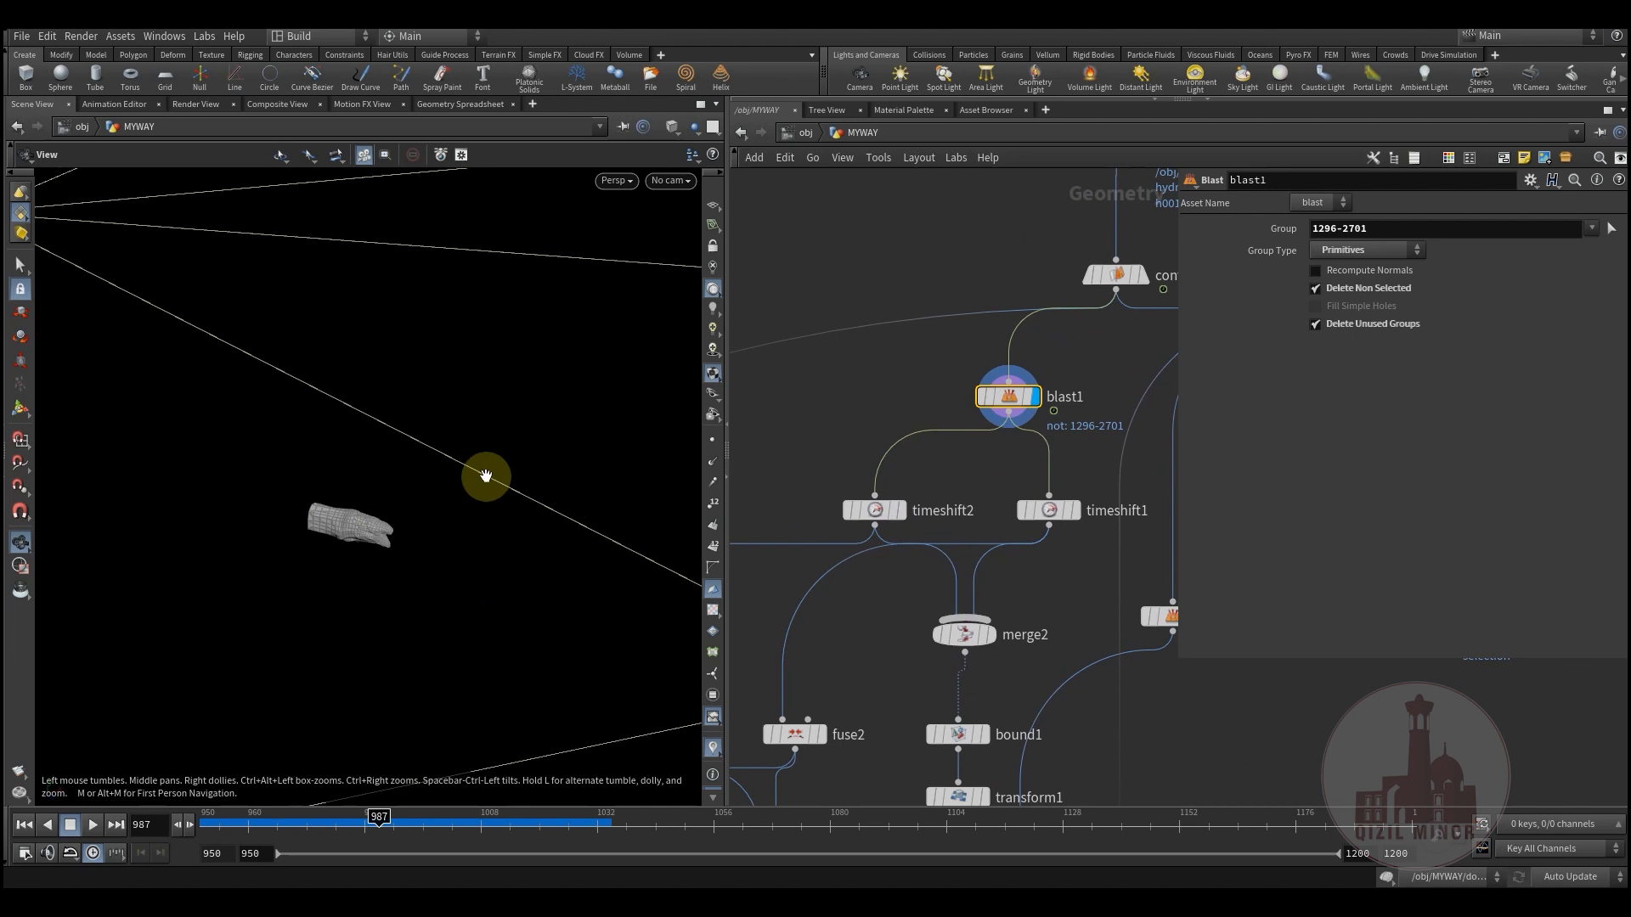
pyautogui.click(876, 506)
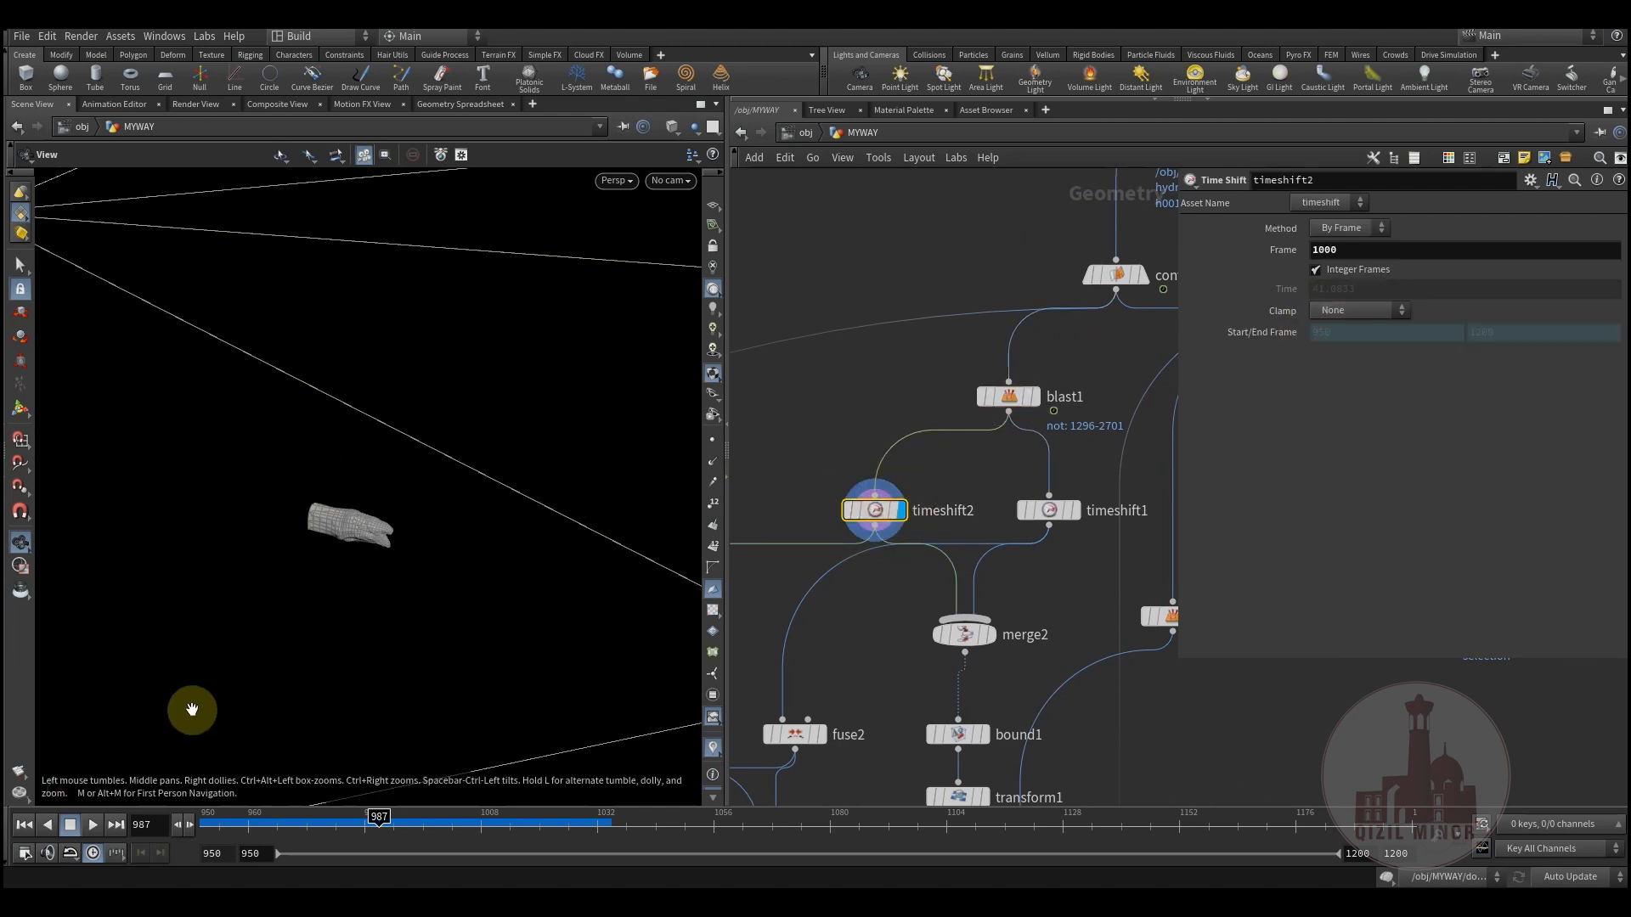
pyautogui.moveTo(232, 826); pyautogui.dragTo(311, 826)
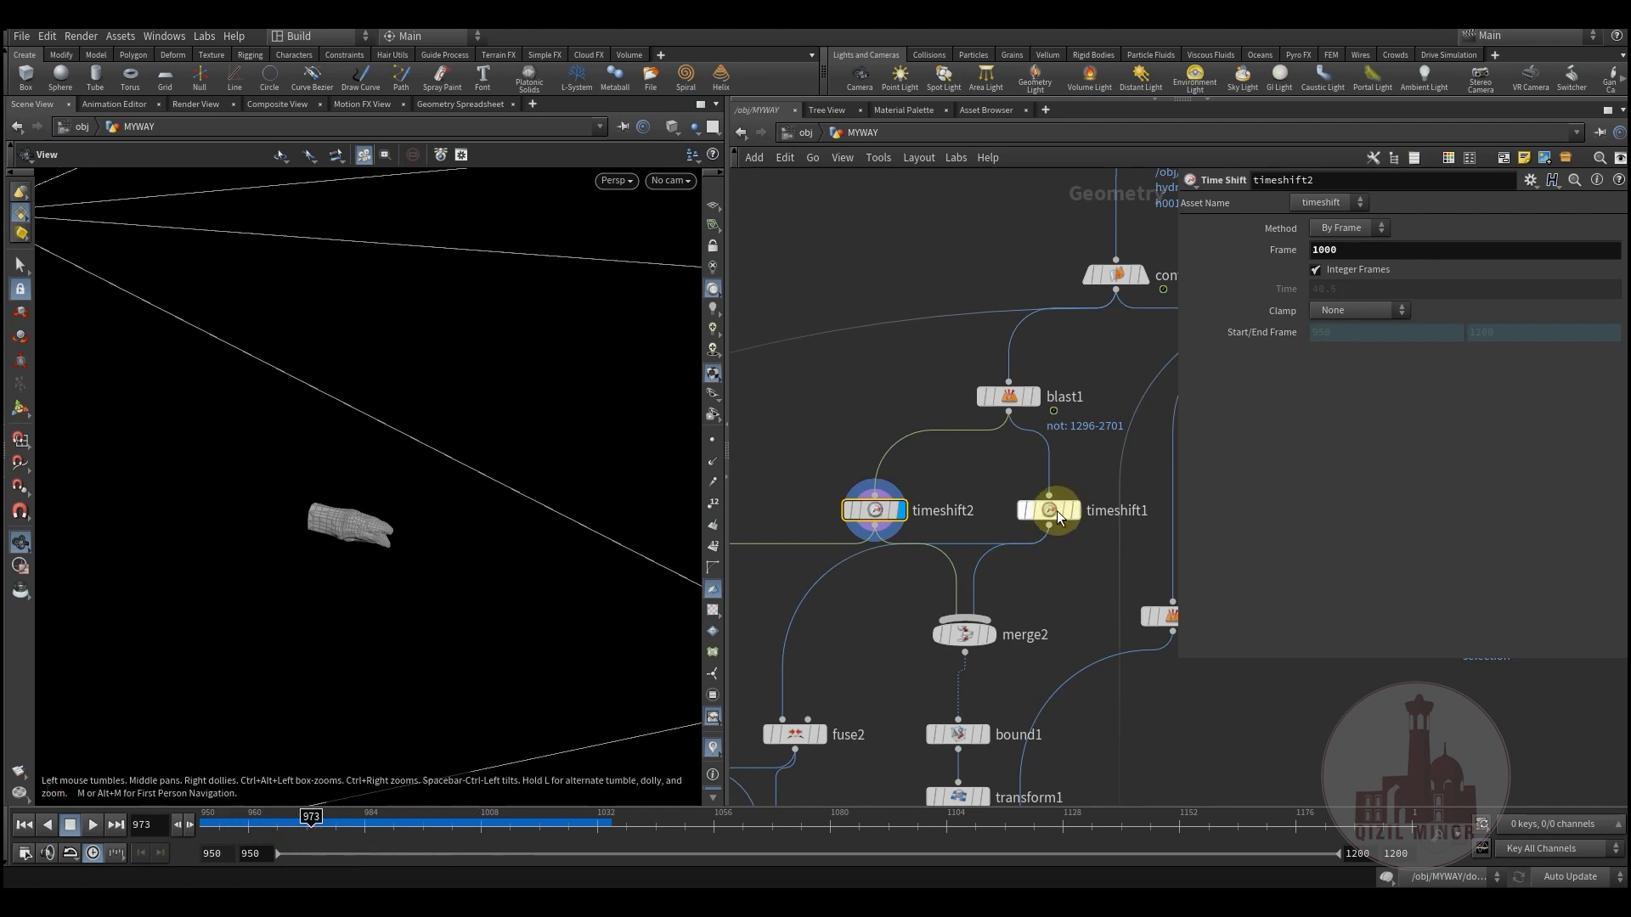
pyautogui.click(1093, 482)
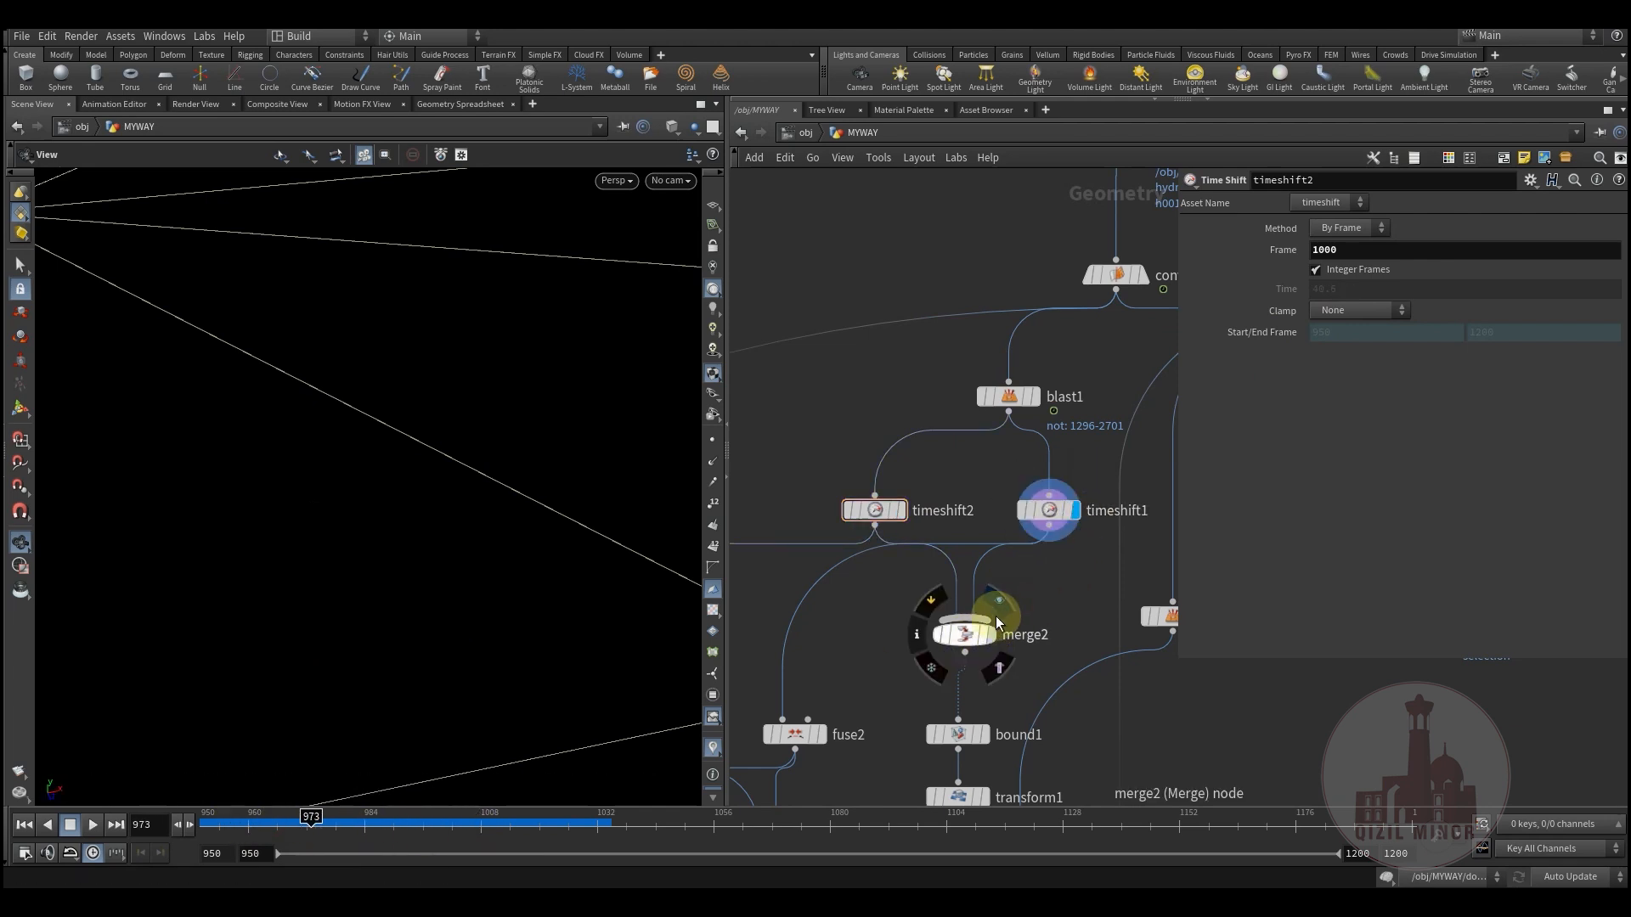
pyautogui.click(991, 635)
pyautogui.moveTo(533, 541); pyautogui.dragTo(442, 573)
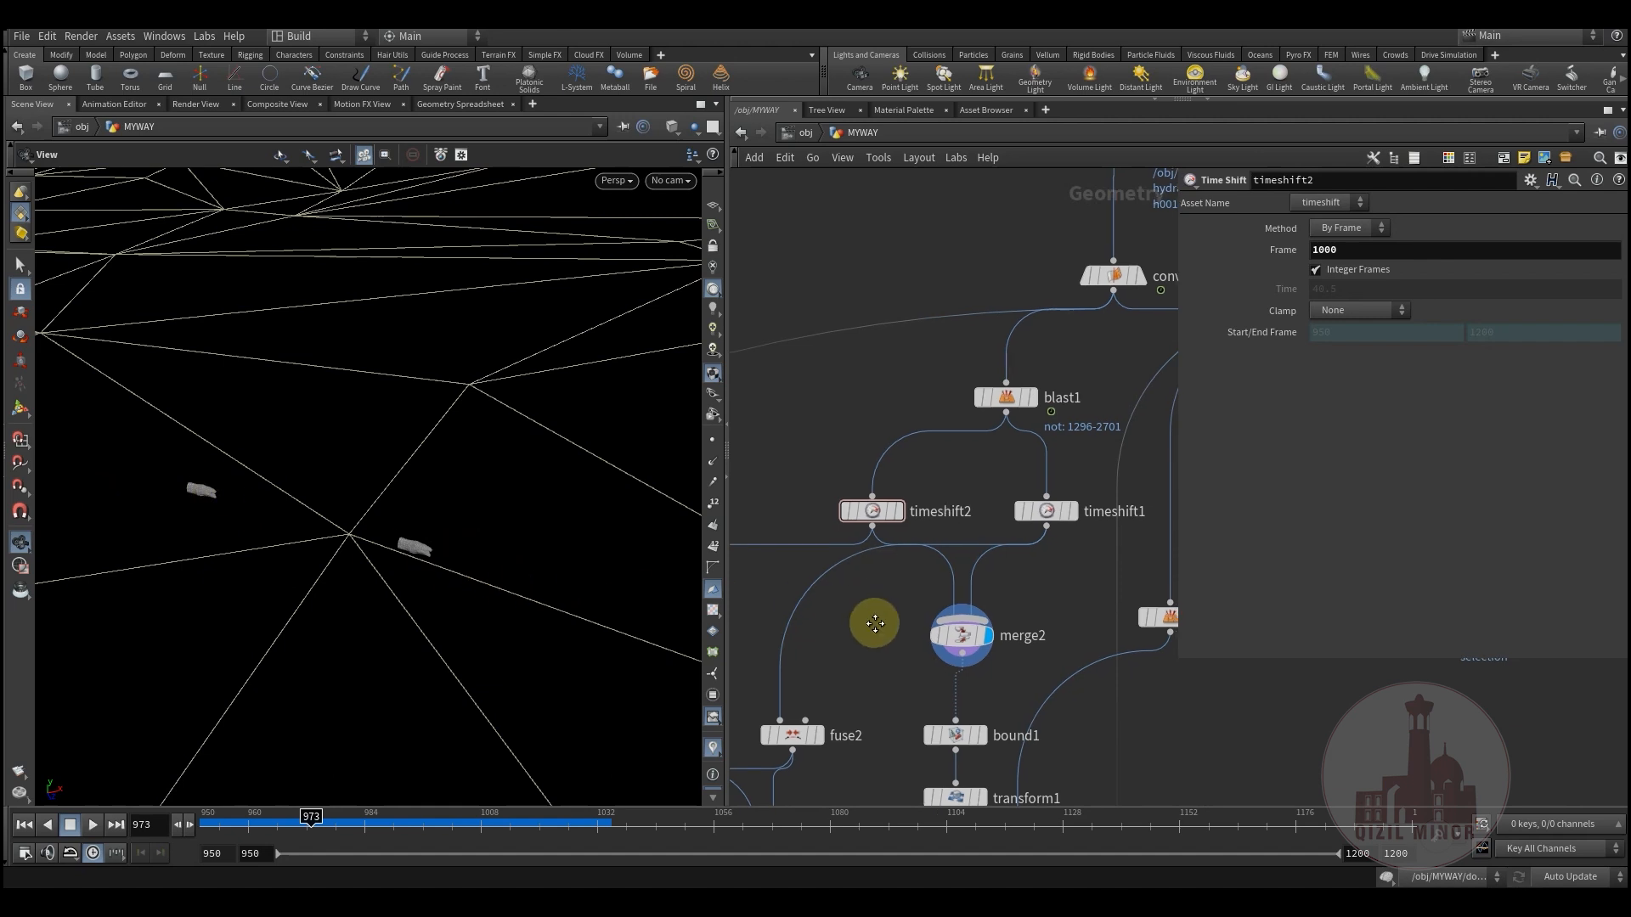
# Display bound1 and transform1 in turn to examine the bounding box around the merged pieces
pyautogui.scroll(-3, 965, 646)
pyautogui.click(986, 626)
pyautogui.click(946, 631)
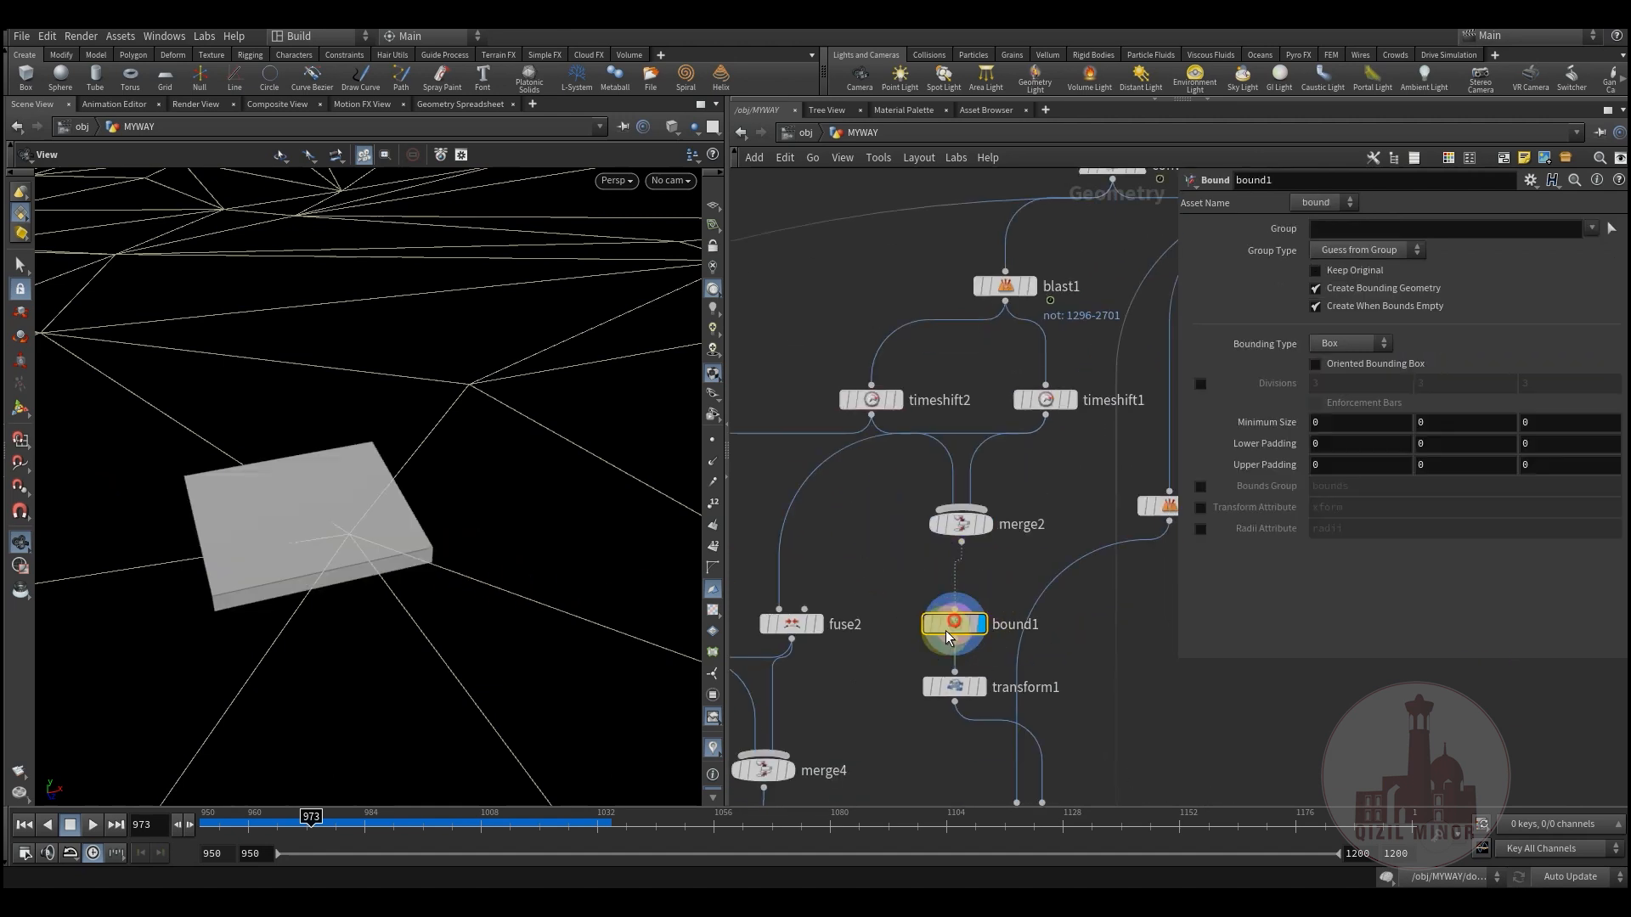
pyautogui.scroll(-4, 946, 630)
pyautogui.click(979, 503)
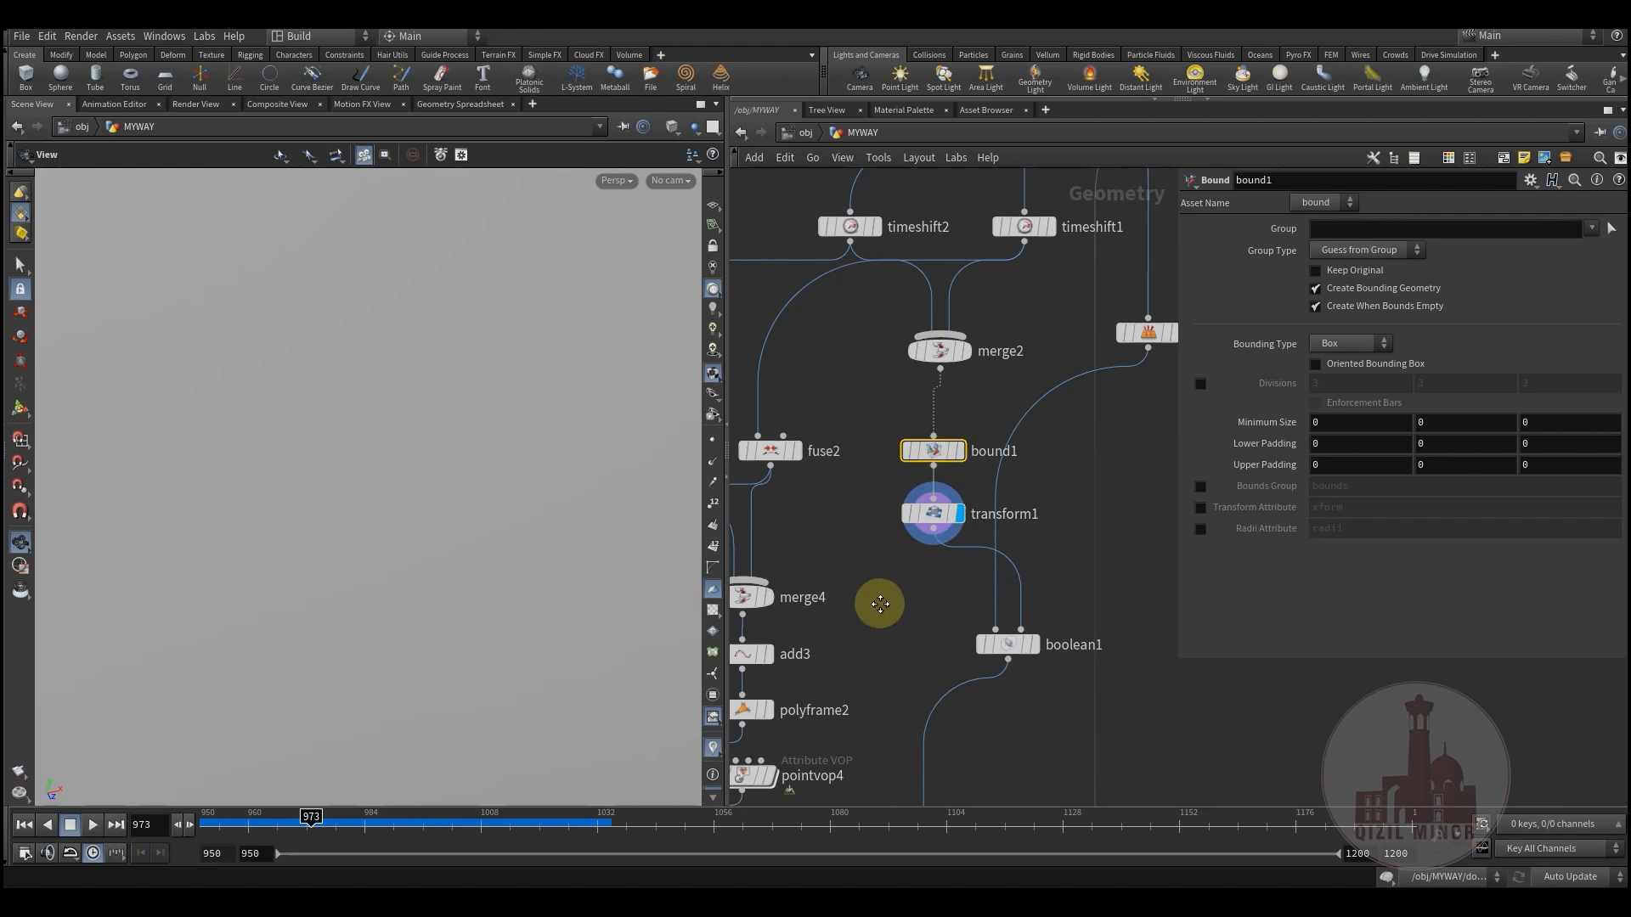
# Display boolean1 with its Intersect settings and examine the ground patch it cuts out
pyautogui.scroll(-1, 934, 552)
pyautogui.click(988, 602)
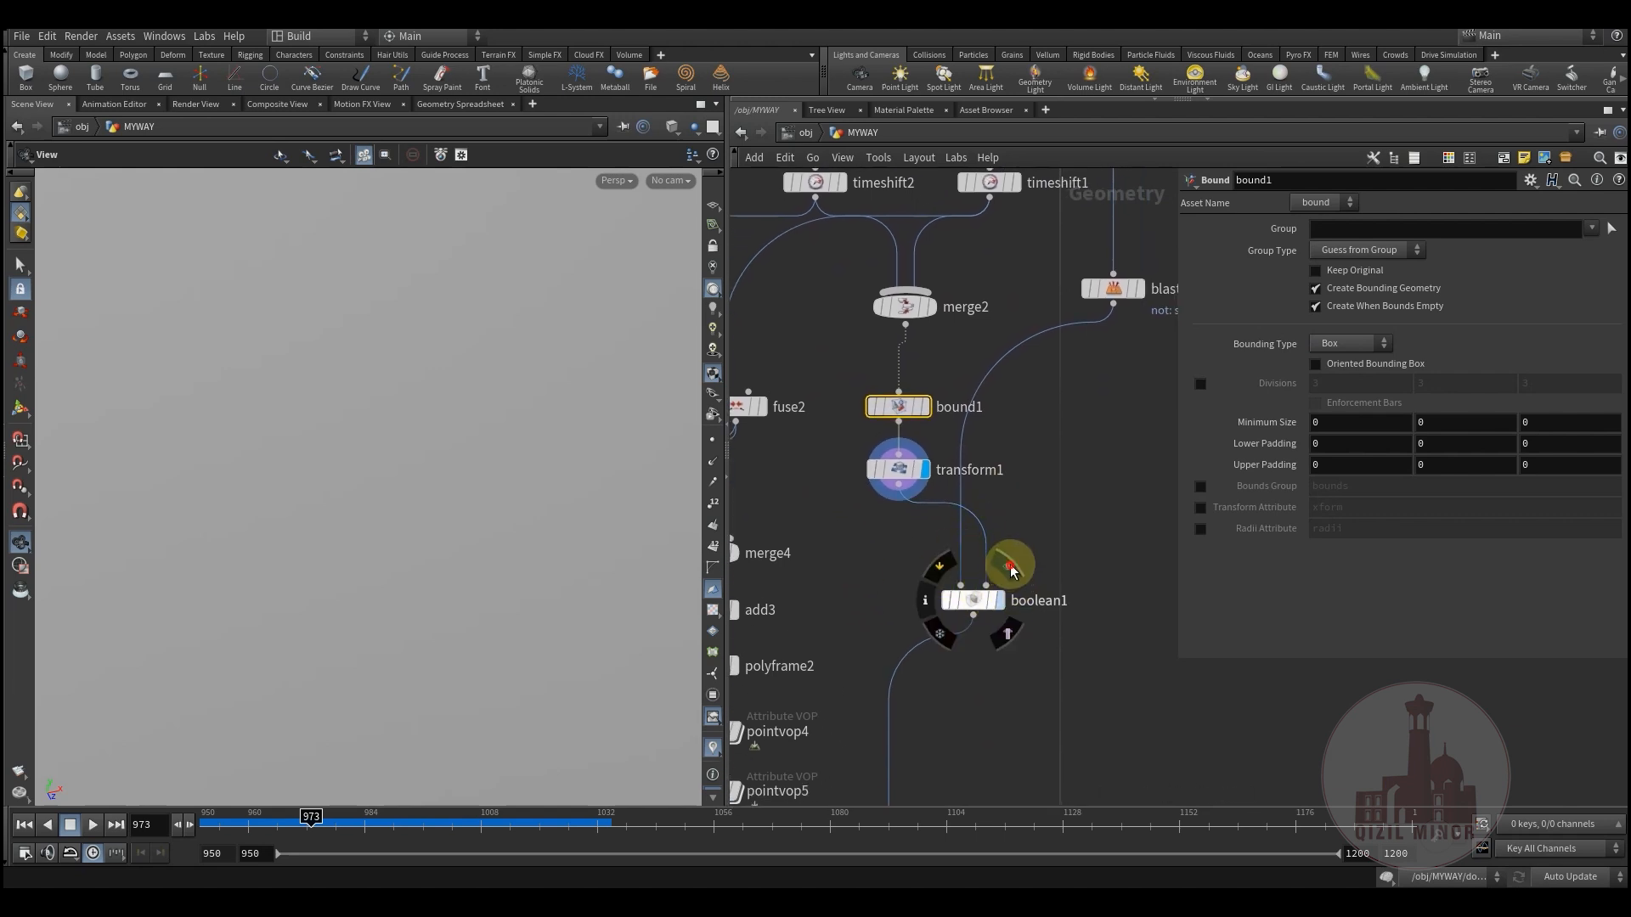
pyautogui.click(975, 601)
pyautogui.scroll(-5, 437, 414)
pyautogui.moveTo(498, 449); pyautogui.dragTo(510, 541)
# Display the blast2 ground selection, then boolean1 again, to compare the patch before and after the intersection
pyautogui.moveTo(1044, 463); pyautogui.dragTo(895, 703, button='middle')
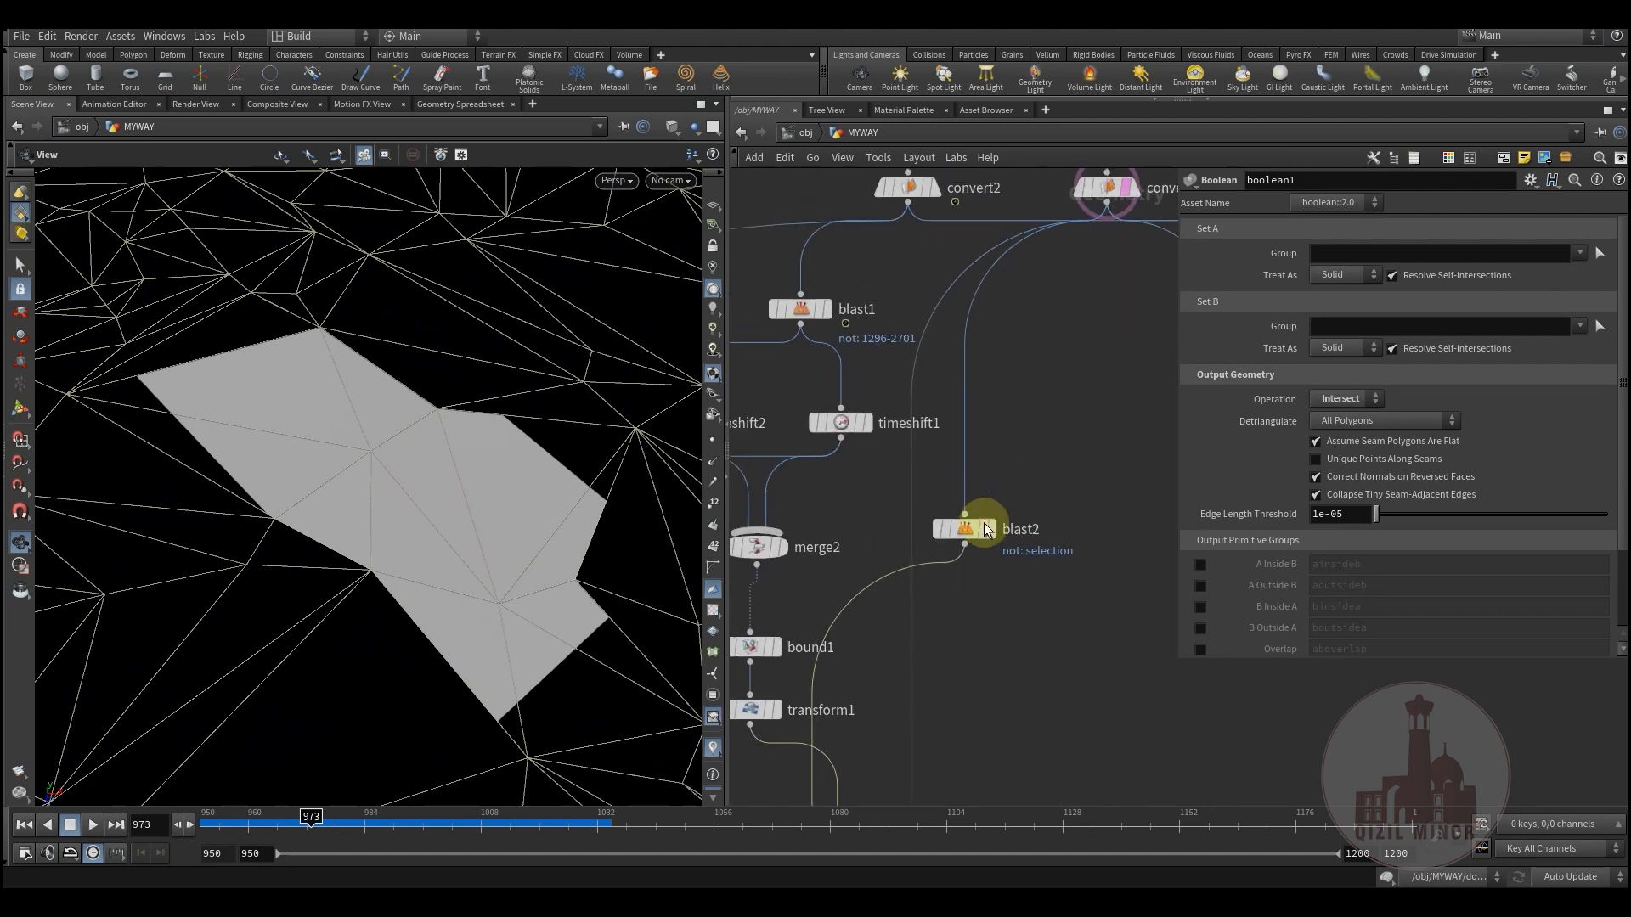
pyautogui.click(1001, 500)
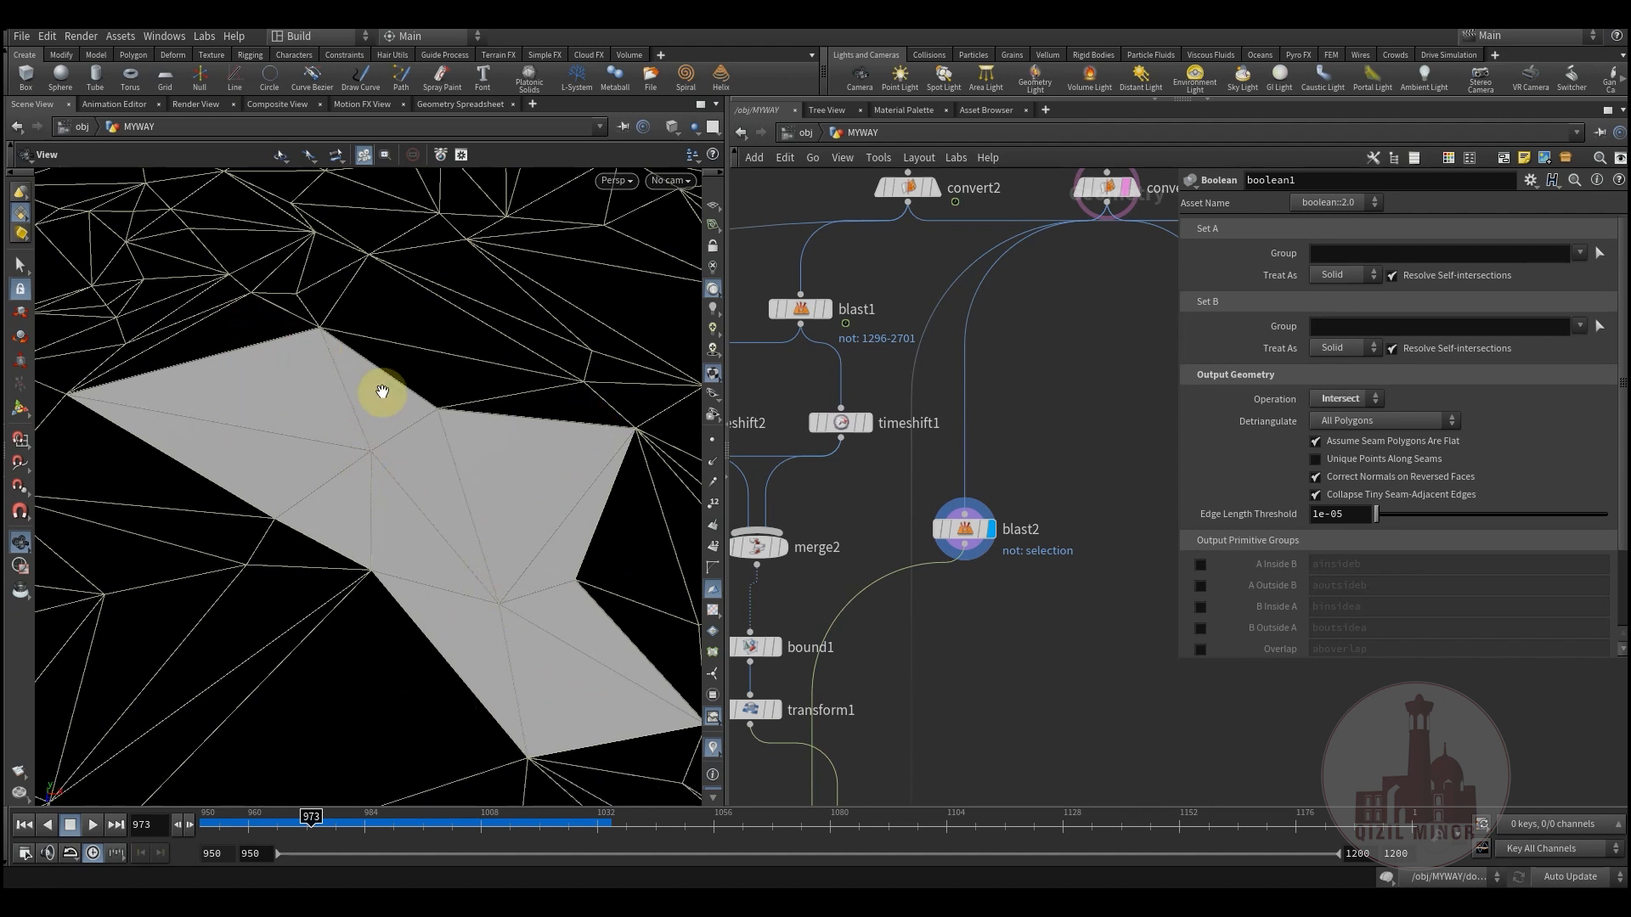
pyautogui.moveTo(858, 641); pyautogui.dragTo(987, 484, button='middle')
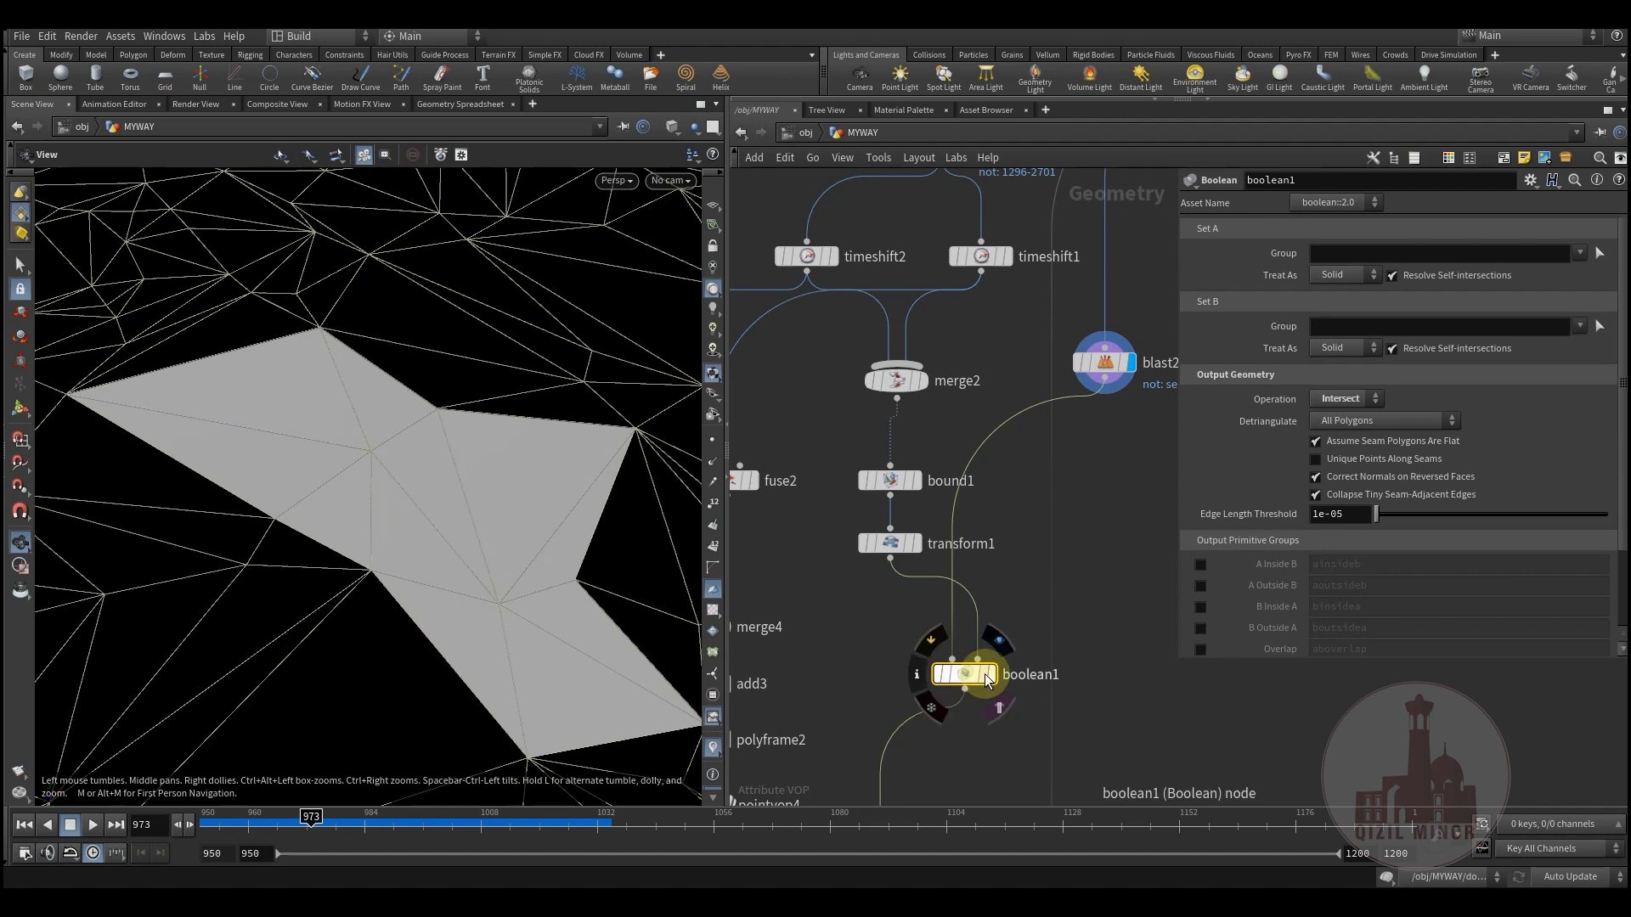
pyautogui.click(1001, 642)
# Display fuse1 and fuse2 in turn to examine the single points derived from the time-shifted pieces
pyautogui.moveTo(854, 633); pyautogui.dragTo(979, 581, button='middle')
pyautogui.moveTo(927, 472); pyautogui.dragTo(1054, 627, button='middle')
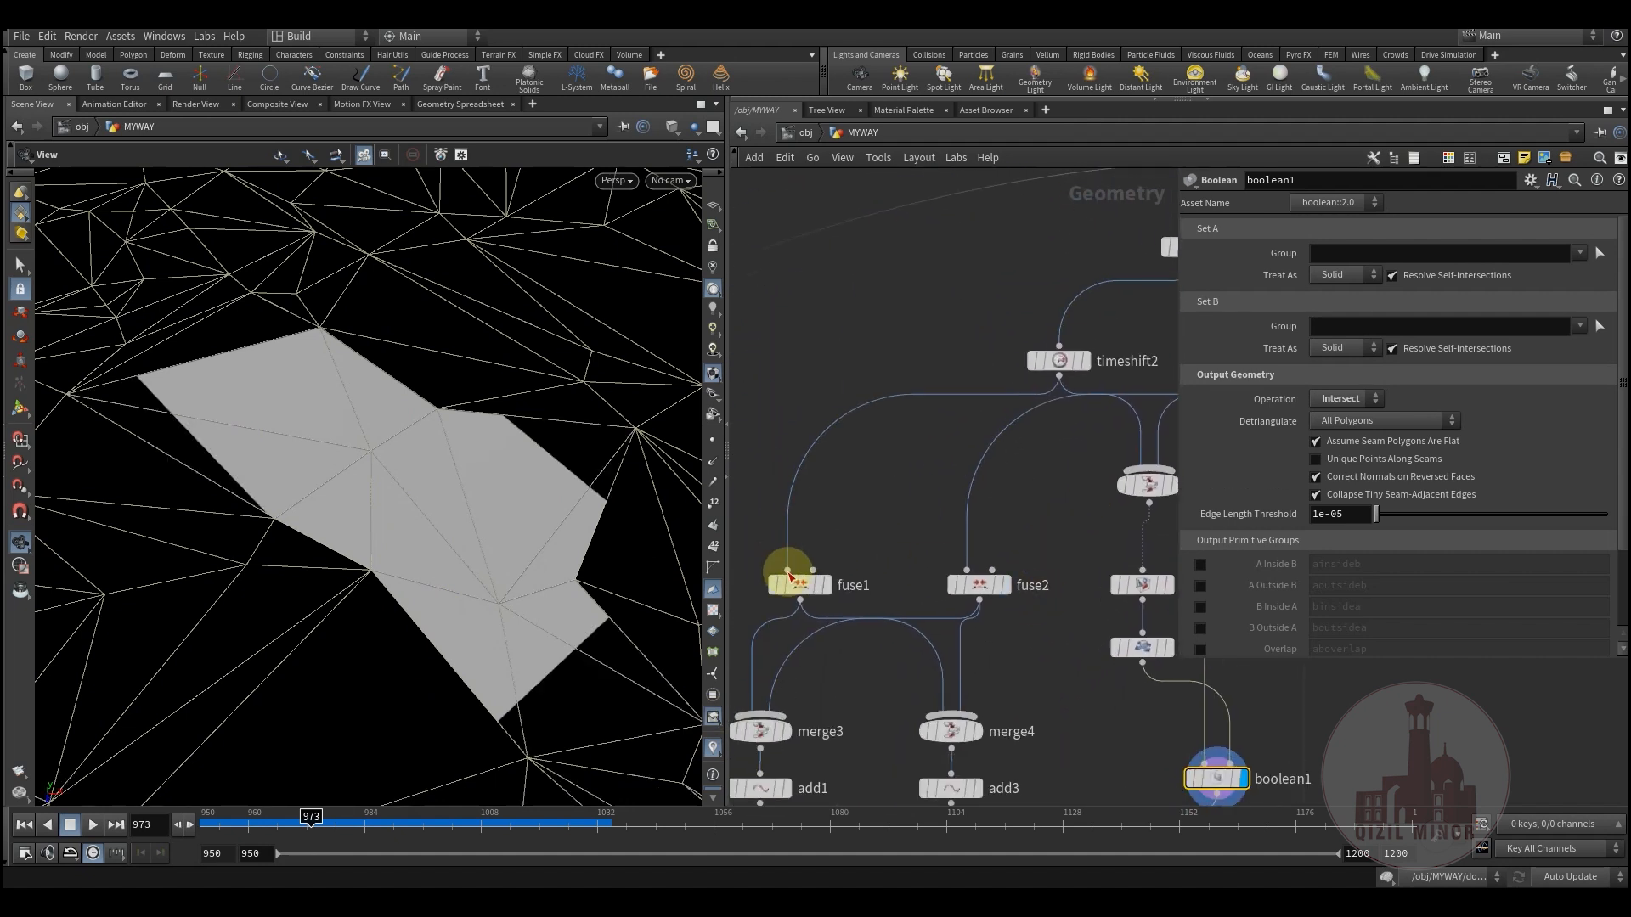
pyautogui.click(835, 555)
pyautogui.moveTo(907, 538); pyautogui.dragTo(907, 469, button='middle')
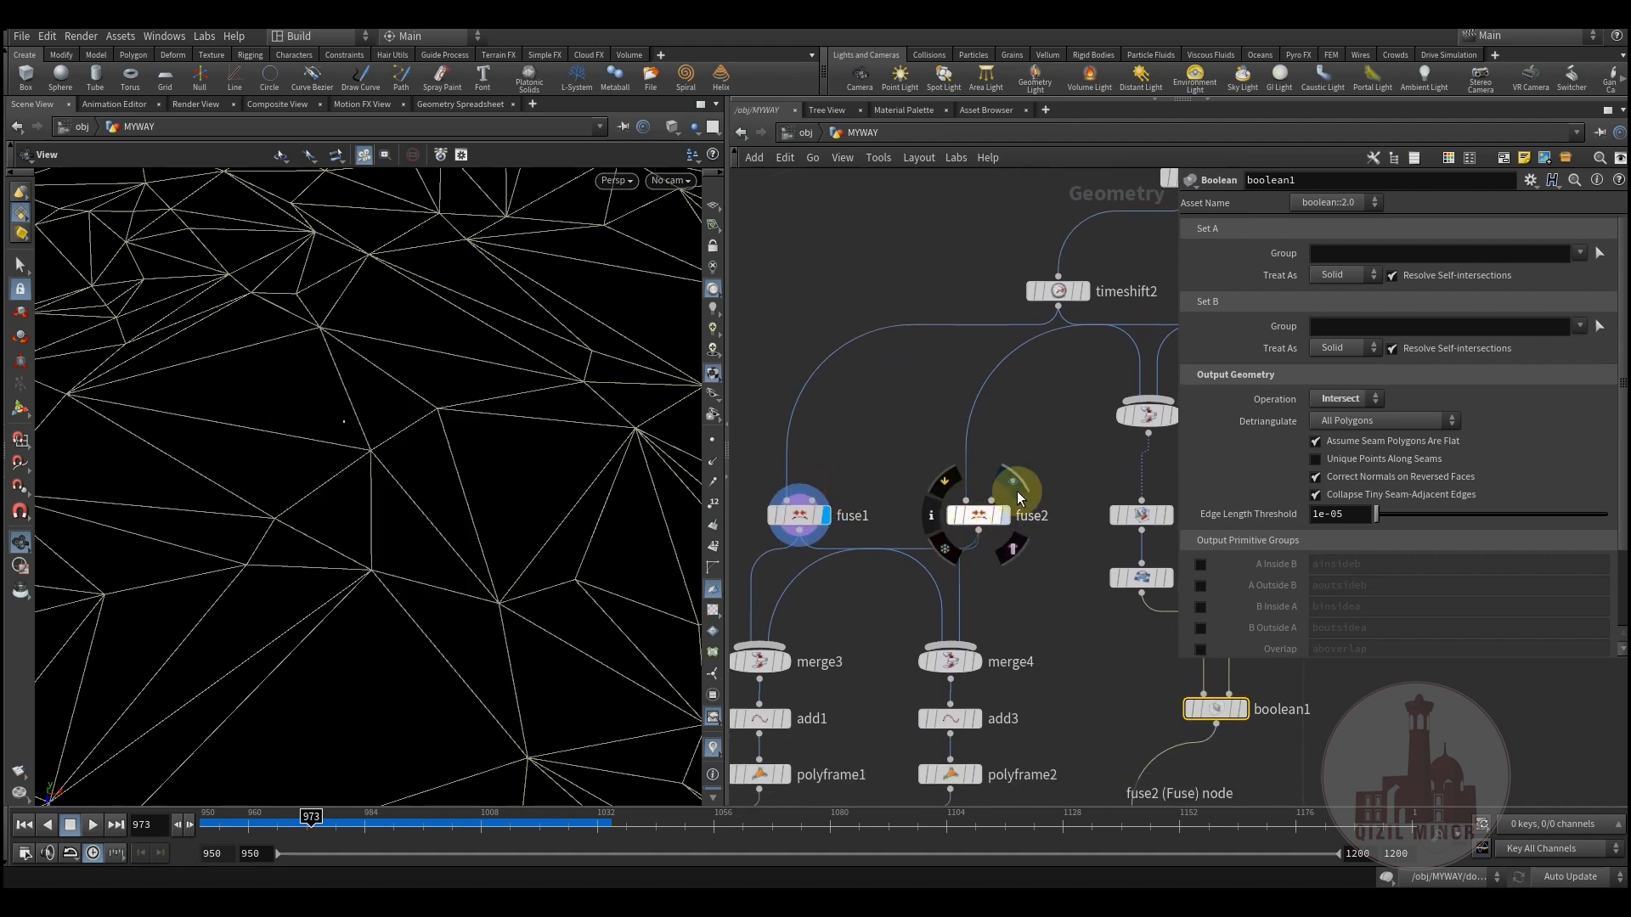
pyautogui.moveTo(1048, 608); pyautogui.dragTo(1066, 502, button='middle')
pyautogui.click(1028, 382)
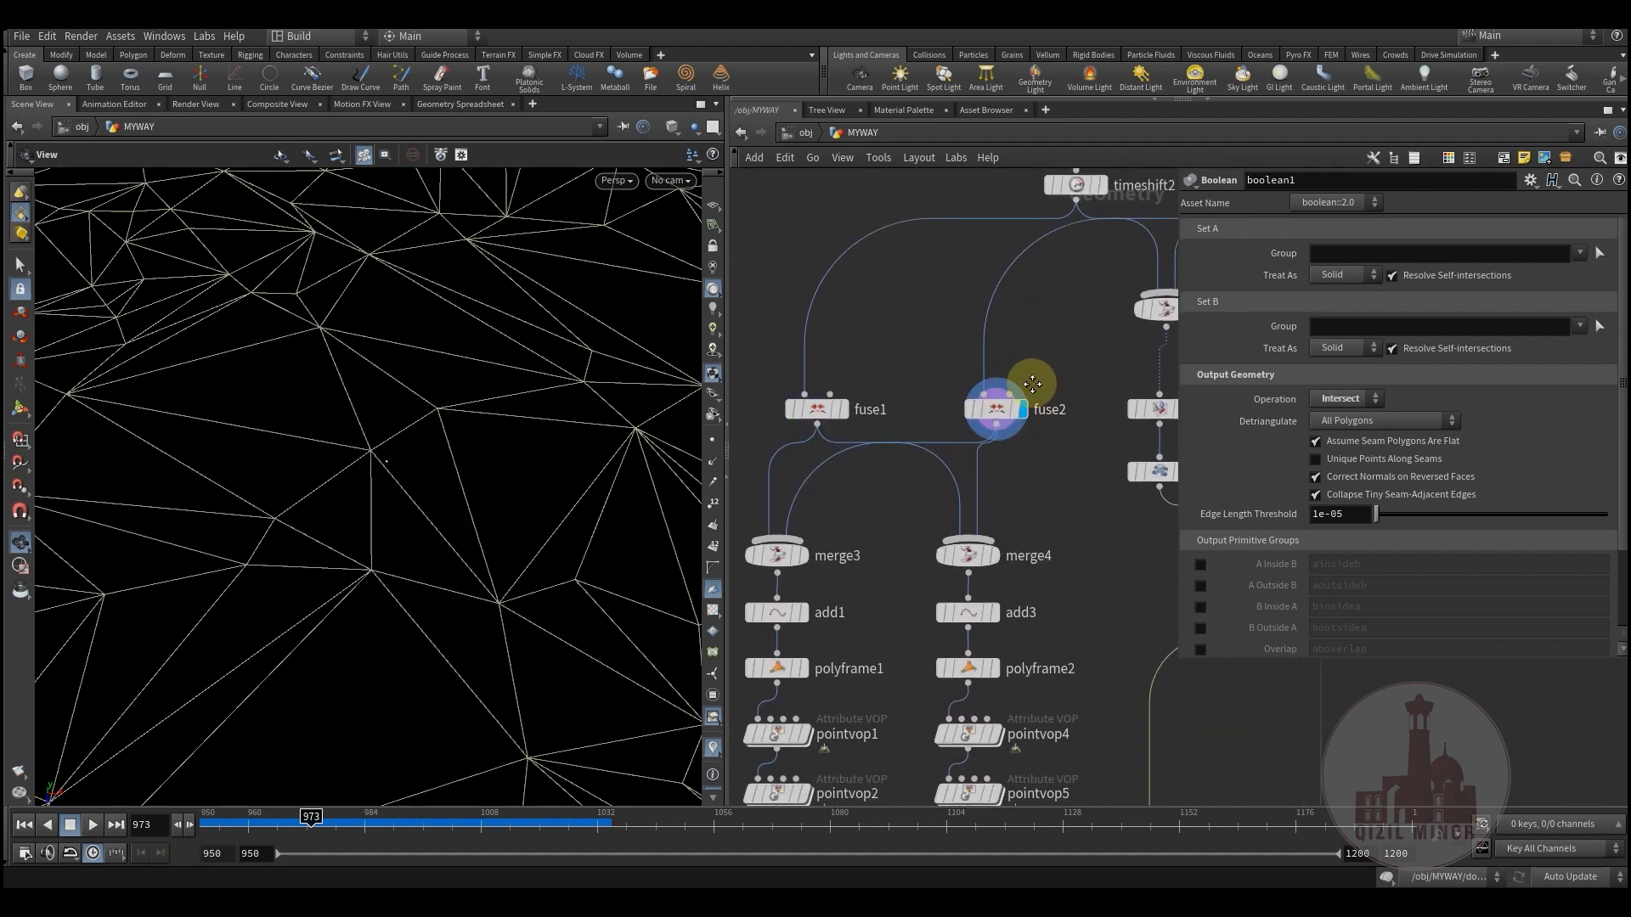
# Display add3 and polyframe2 below merge4 to examine the line built between the two points and its tangent settings
pyautogui.moveTo(1069, 281); pyautogui.dragTo(980, 382, button='middle')
pyautogui.moveTo(895, 610); pyautogui.dragTo(978, 497, button='middle')
pyautogui.click(1009, 527)
pyautogui.moveTo(972, 636); pyautogui.dragTo(1028, 419, button='middle')
pyautogui.click(951, 459)
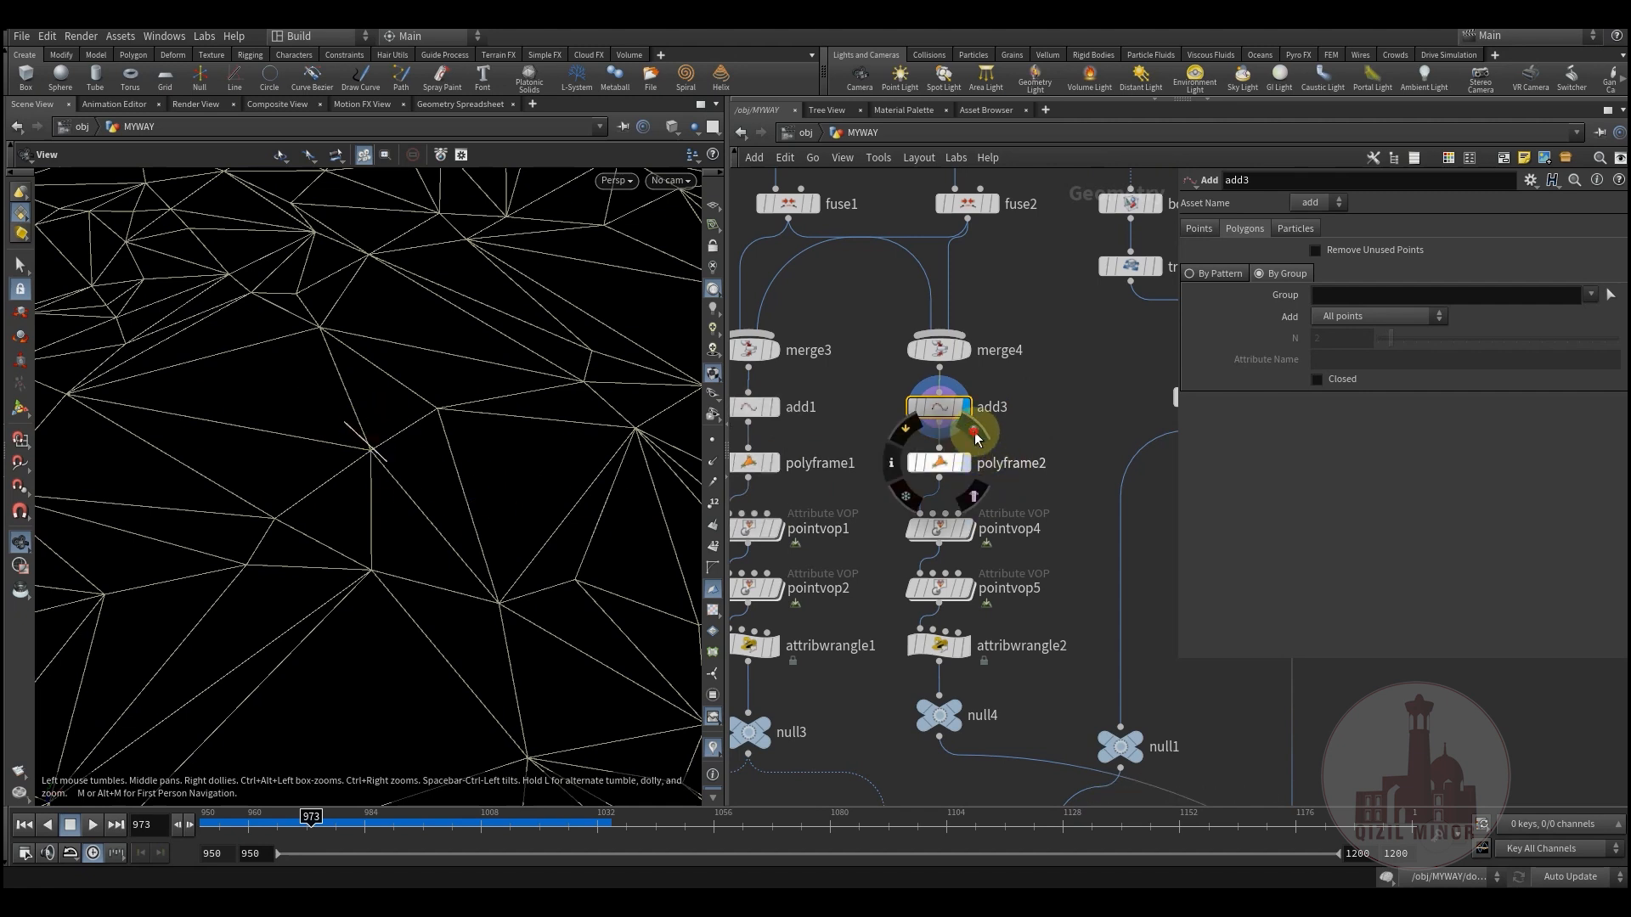
pyautogui.click(951, 463)
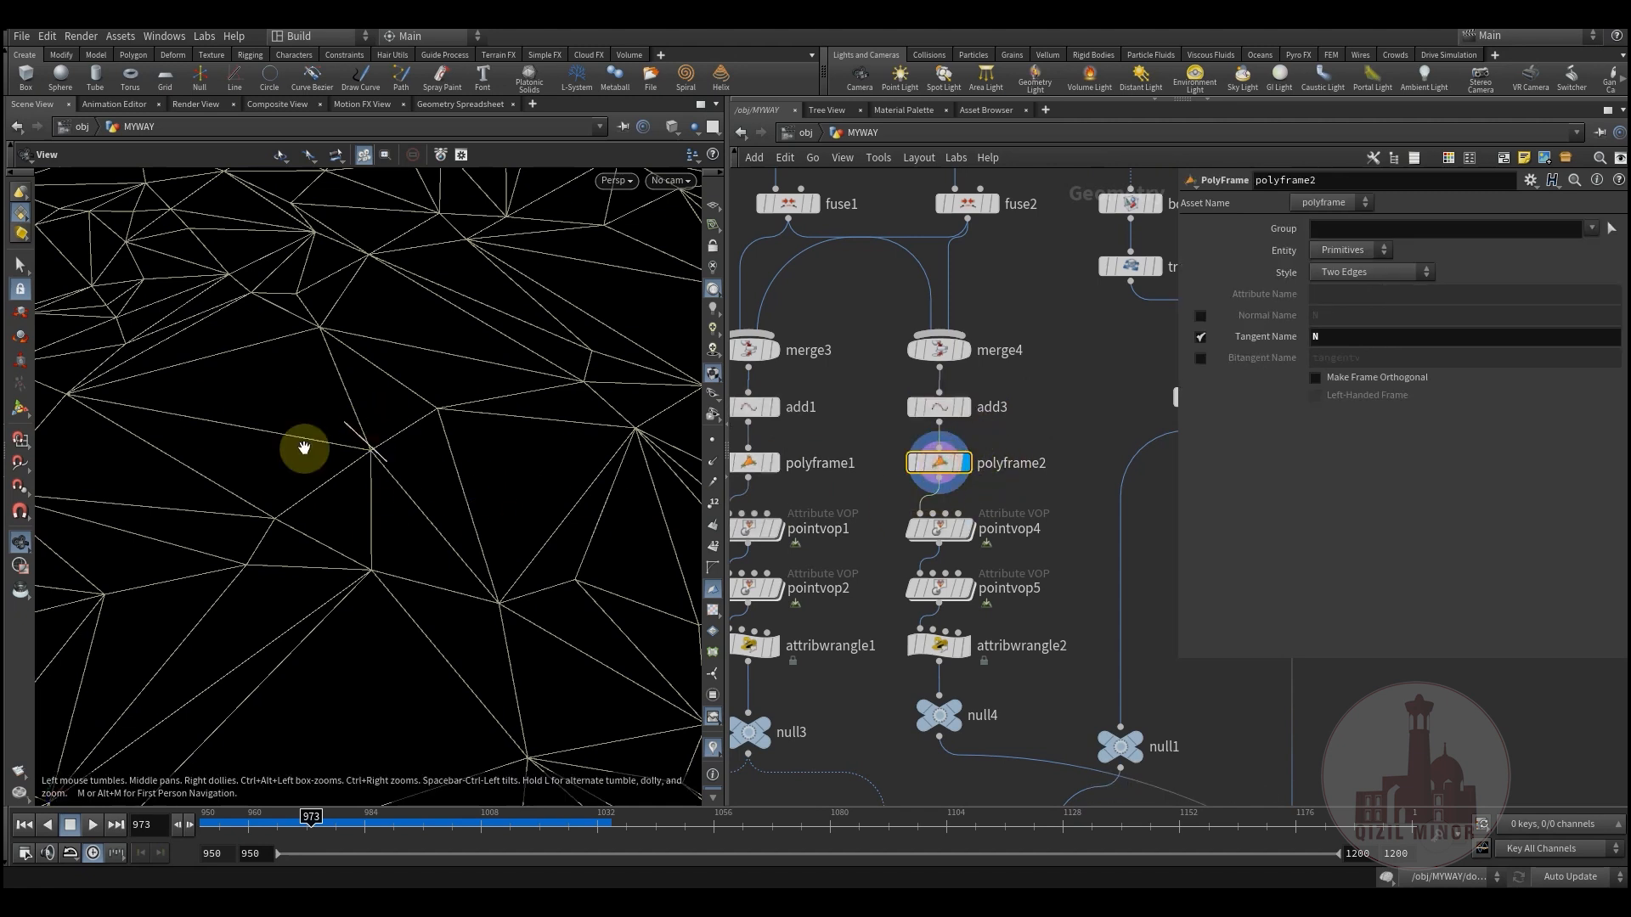
# Display pointvop4, pointvop5 and attribwrangle2 in turn to examine how the line's ends are extended and its up vector set
pyautogui.click(938, 529)
pyautogui.moveTo(1057, 516); pyautogui.dragTo(1027, 446, button='middle')
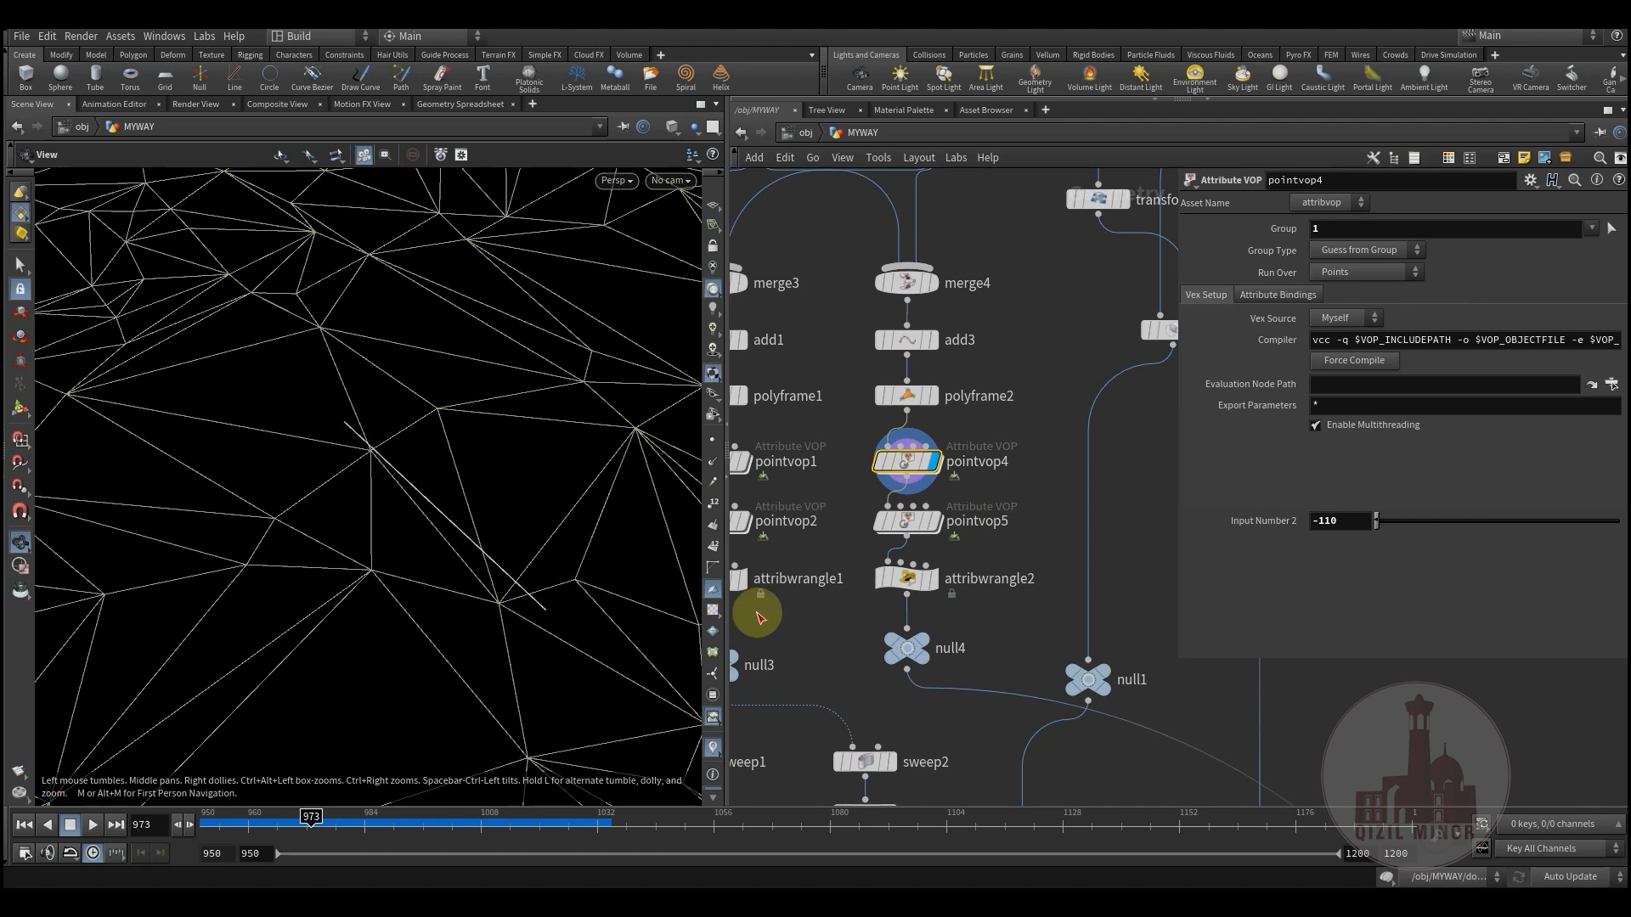
pyautogui.click(932, 521)
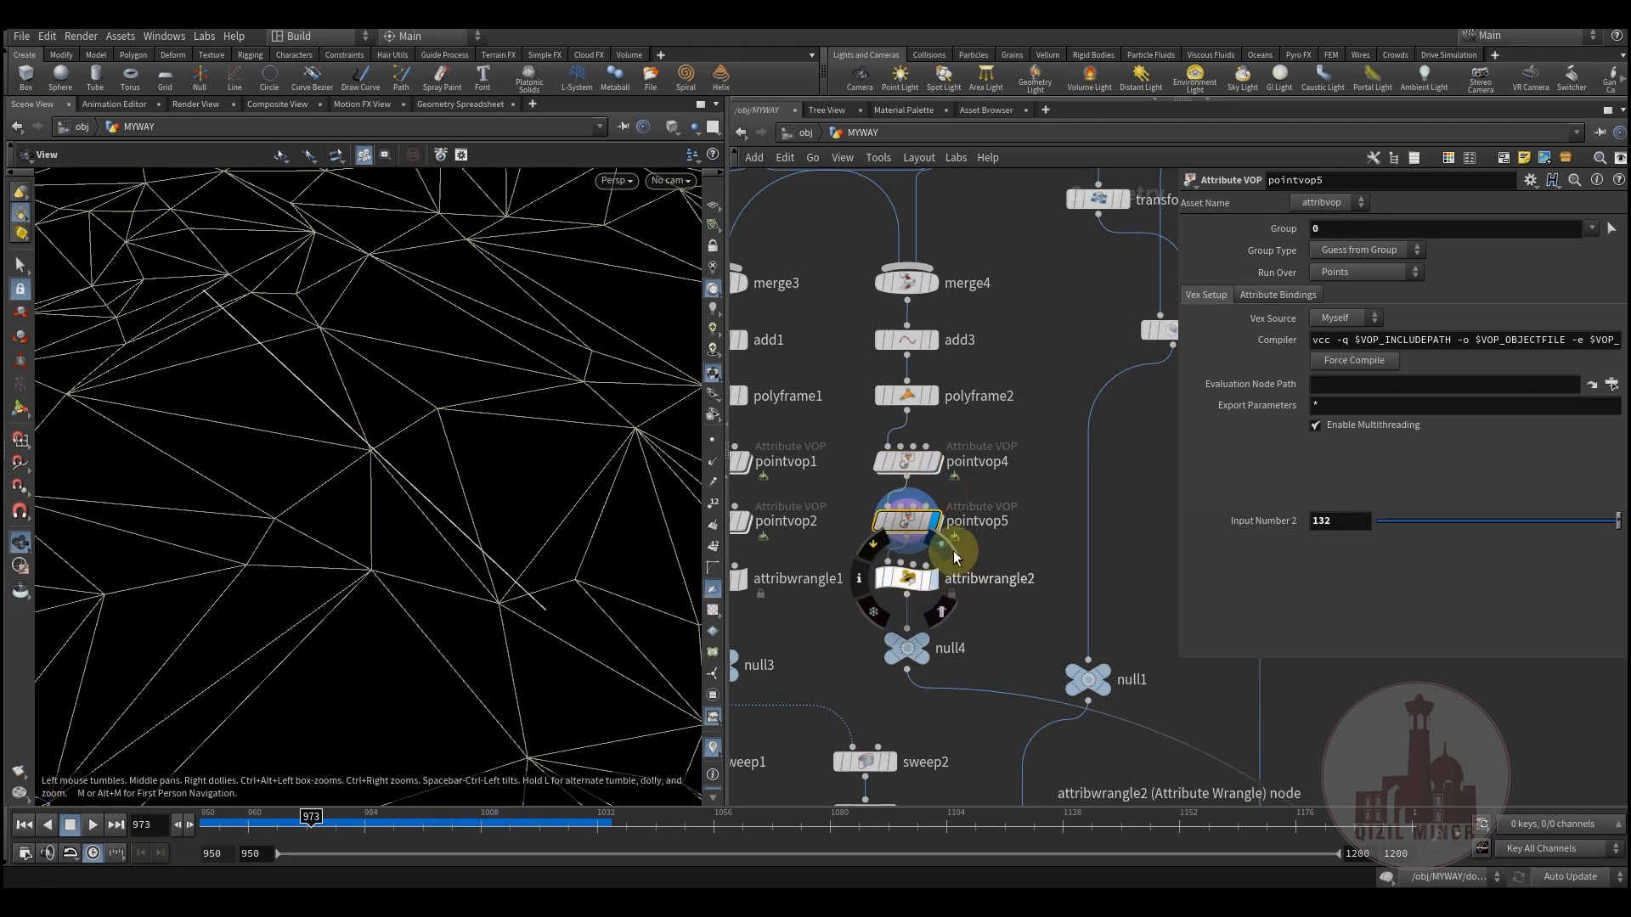
pyautogui.click(932, 579)
pyautogui.moveTo(994, 626); pyautogui.dragTo(986, 572, button='middle')
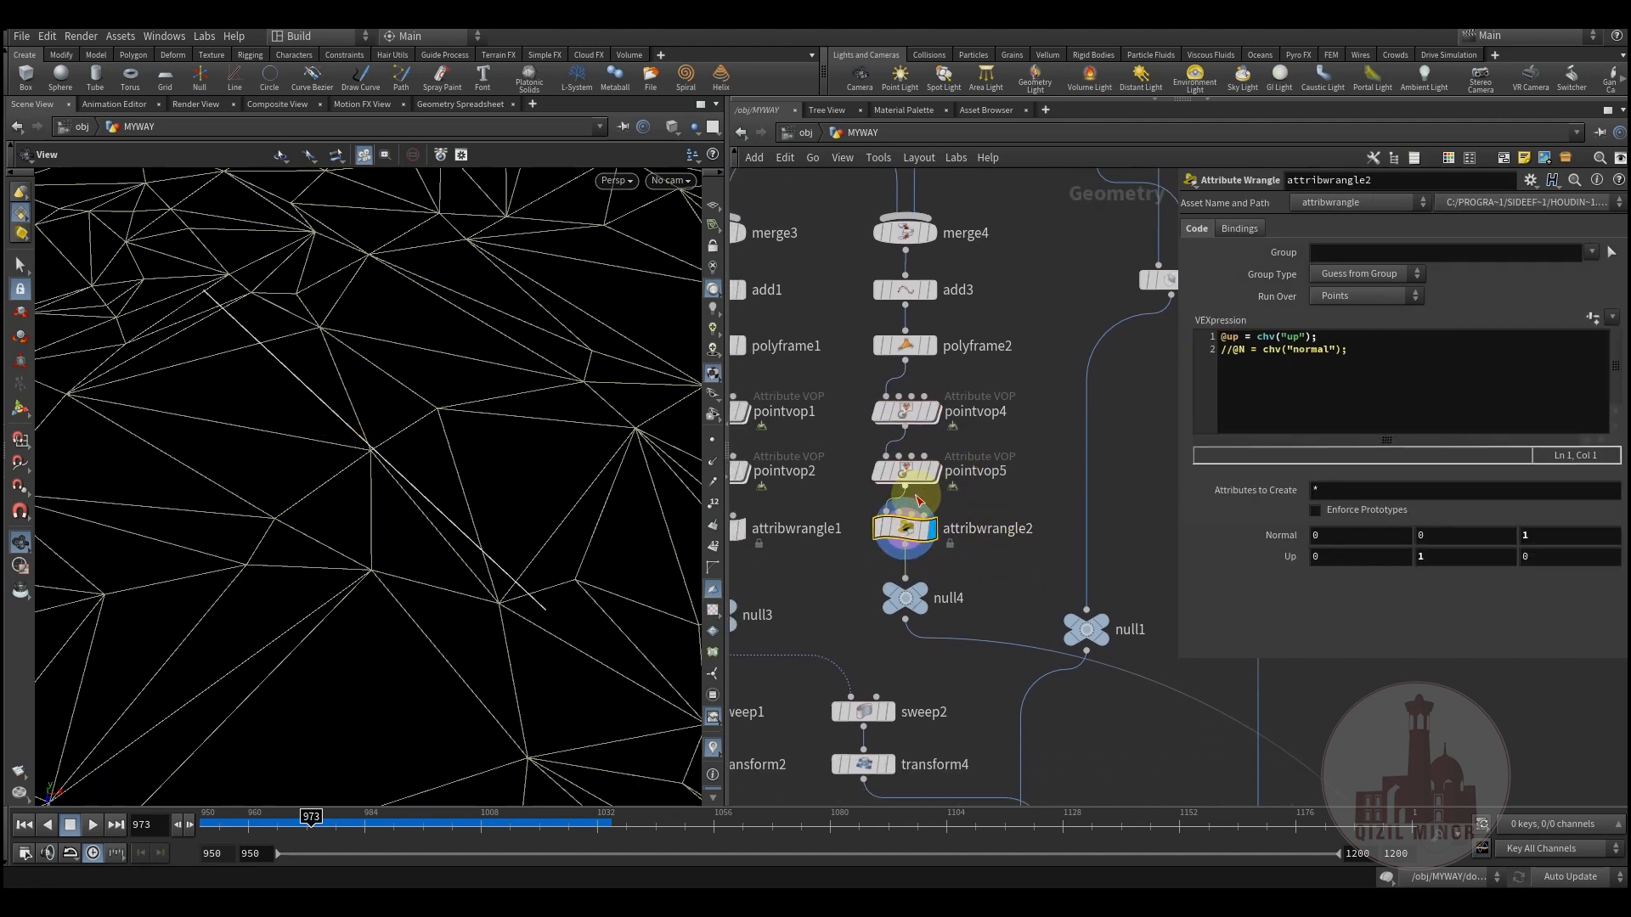
# Look inside pointvop4 to examine its VEX network, then return to the MYWAY network
pyautogui.doubleClick(909, 407)
pyautogui.moveTo(1000, 481); pyautogui.dragTo(824, 497, button='middle')
pyautogui.scroll(-2, 815, 527)
pyautogui.moveTo(980, 558); pyautogui.dragTo(888, 607, button='middle')
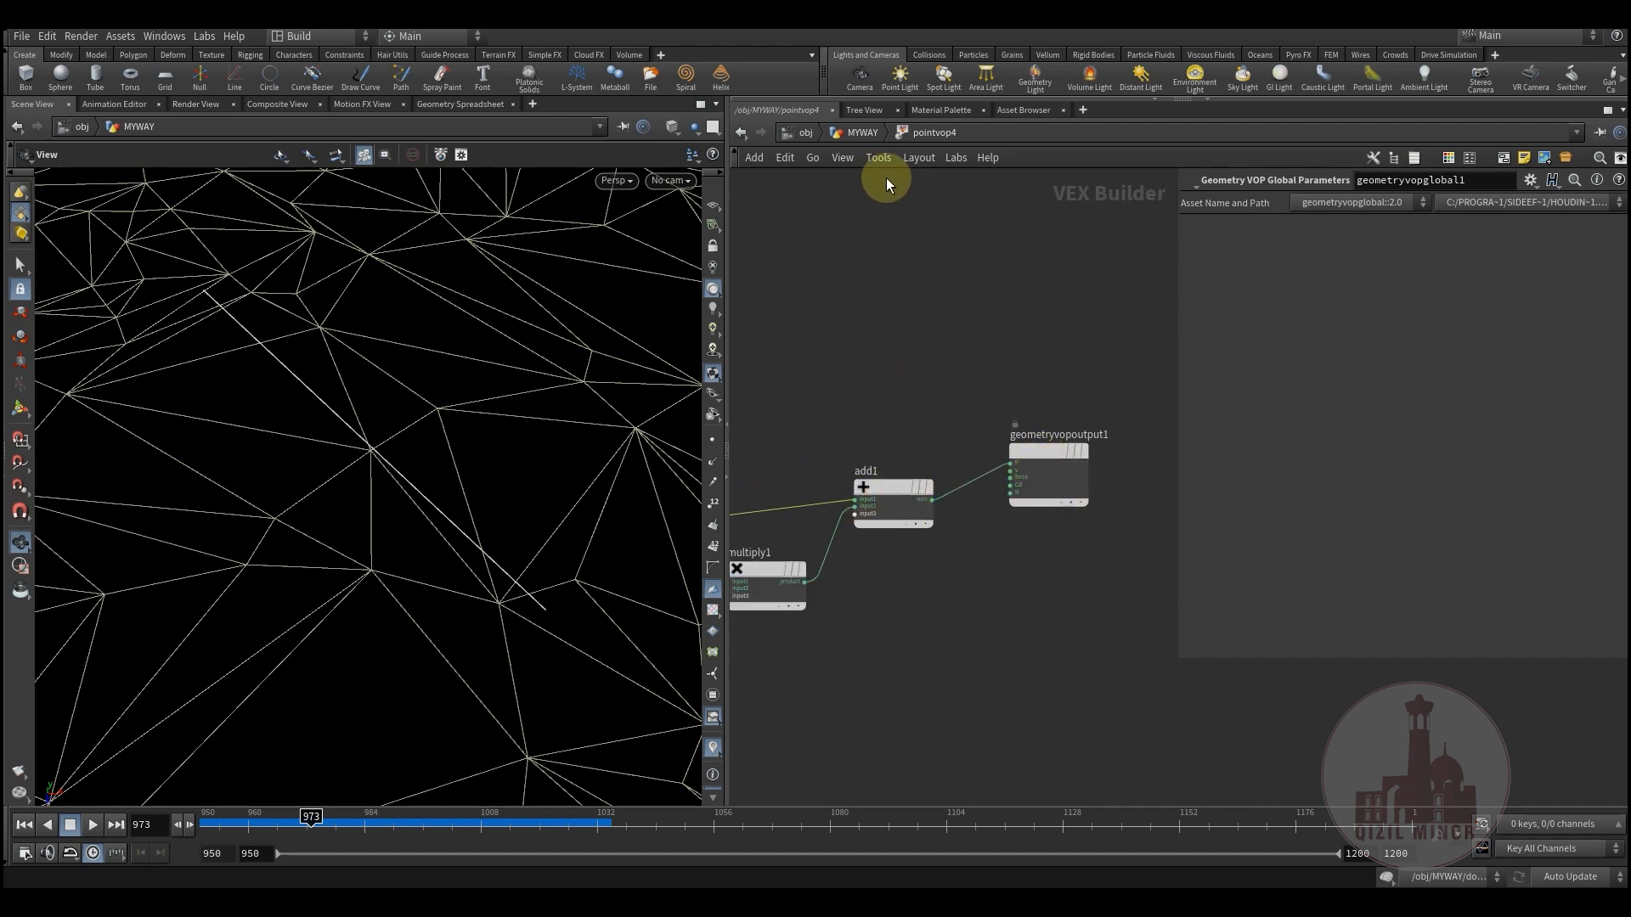
pyautogui.click(862, 133)
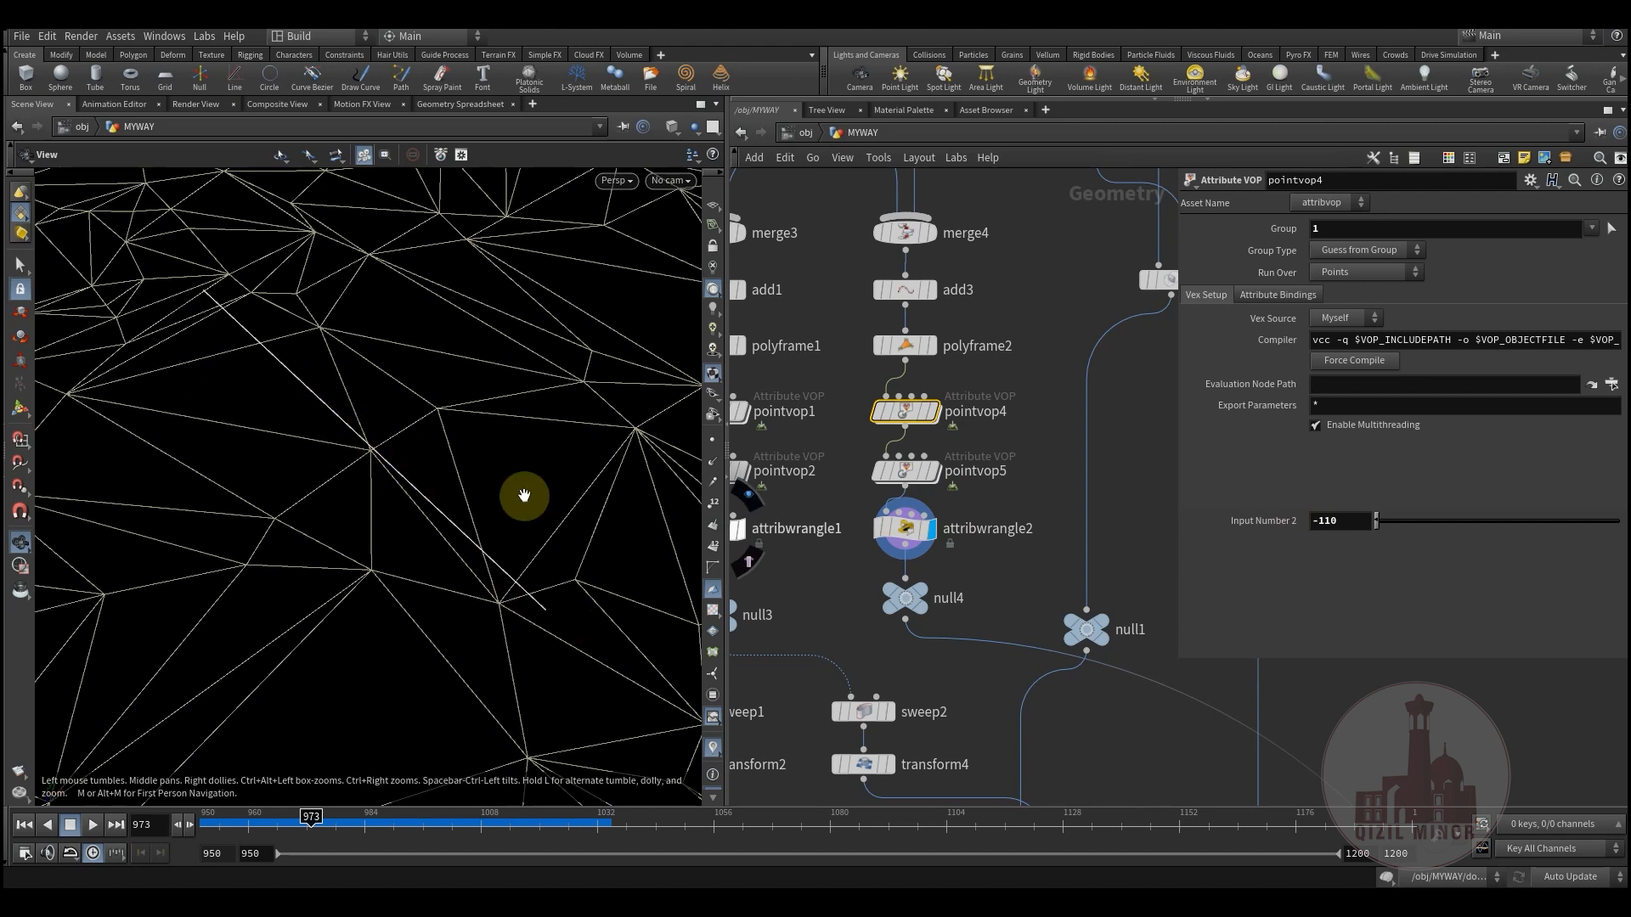
# Review the attribwrangle2 code, then display null4 and examine the extended line over the ground from a lower angle
pyautogui.moveTo(984, 582)
pyautogui.mouseDown(button='middle')
pyautogui.moveTo(1041, 567)
pyautogui.moveTo(955, 572)
pyautogui.mouseUp(button='middle')
pyautogui.click(963, 513)
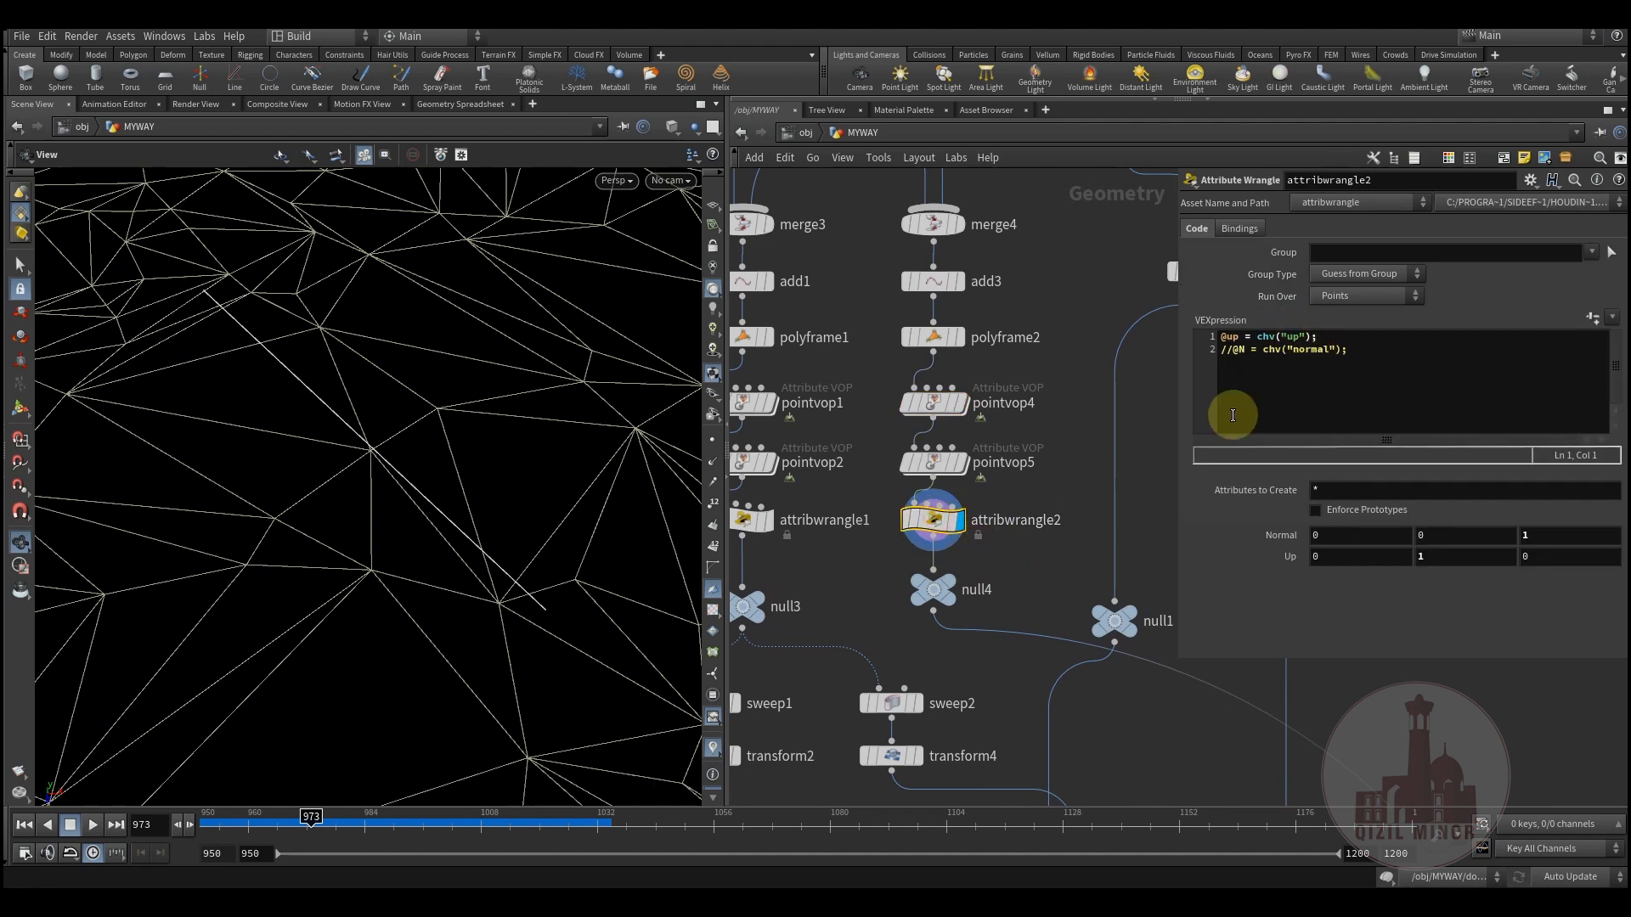
pyautogui.moveTo(1011, 554); pyautogui.dragTo(1008, 499, button='middle')
pyautogui.click(905, 500)
pyautogui.moveTo(334, 428); pyautogui.dragTo(539, 462)
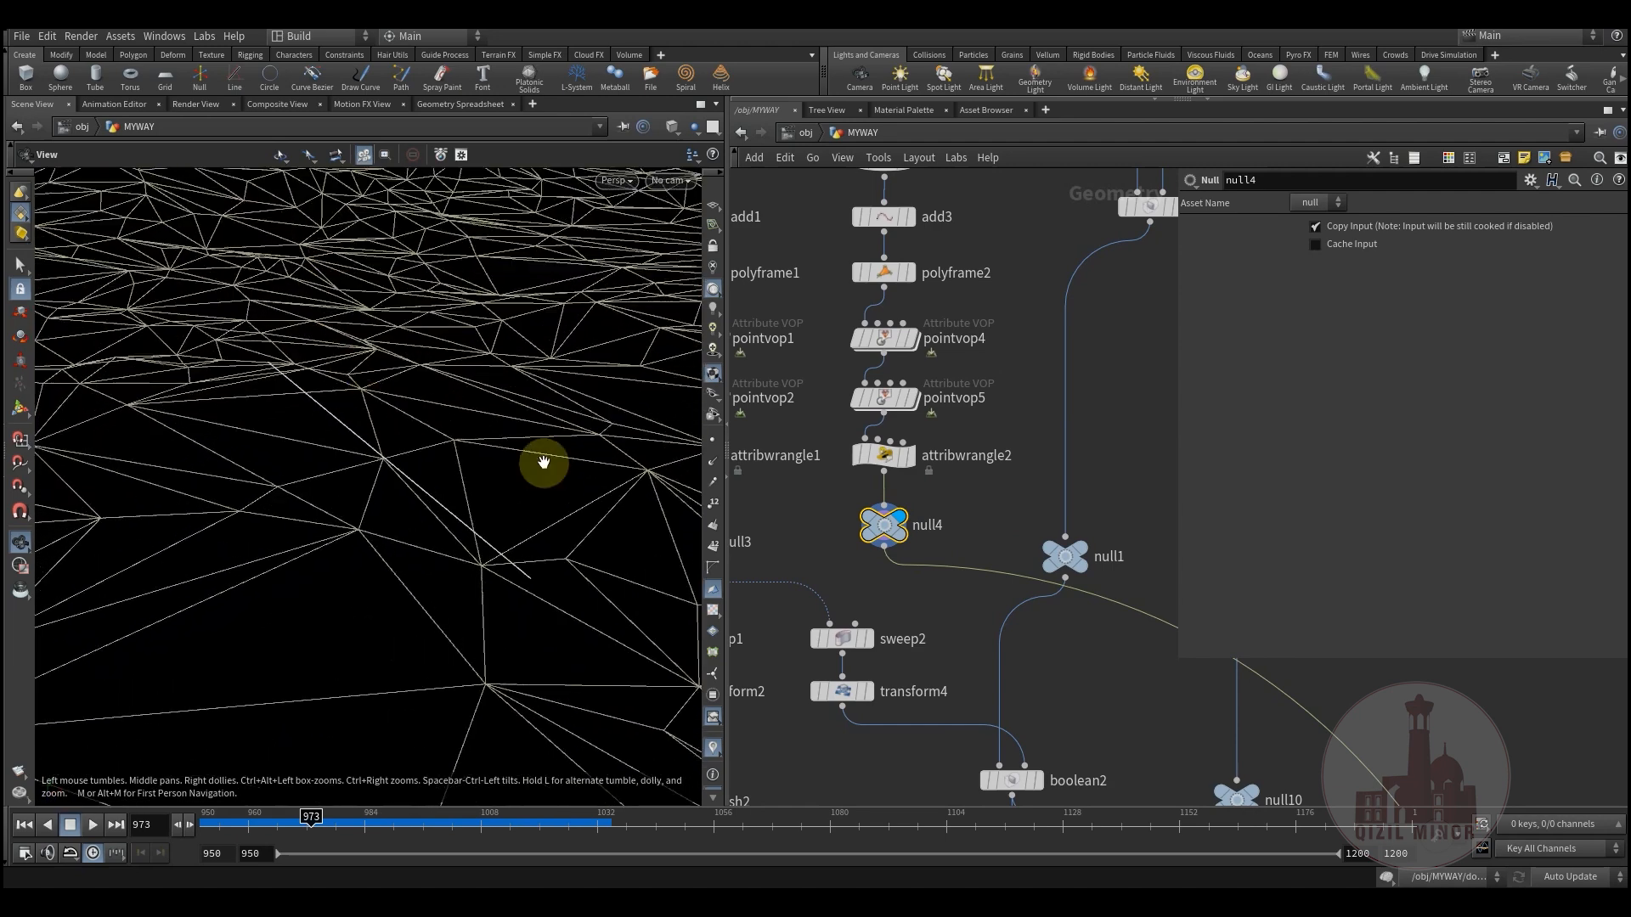
# Follow the null4 connection down the network and display transform3 to examine its translation settings
pyautogui.scroll(-4, 930, 523)
pyautogui.scroll(-3, 930, 523)
pyautogui.moveTo(1019, 441); pyautogui.dragTo(948, 206, button='middle')
pyautogui.scroll(-3, 948, 205)
pyautogui.moveTo(1062, 333); pyautogui.dragTo(1029, 185, button='middle')
pyautogui.scroll(6, 954, 557)
pyautogui.moveTo(948, 516); pyautogui.dragTo(895, 520, button='middle')
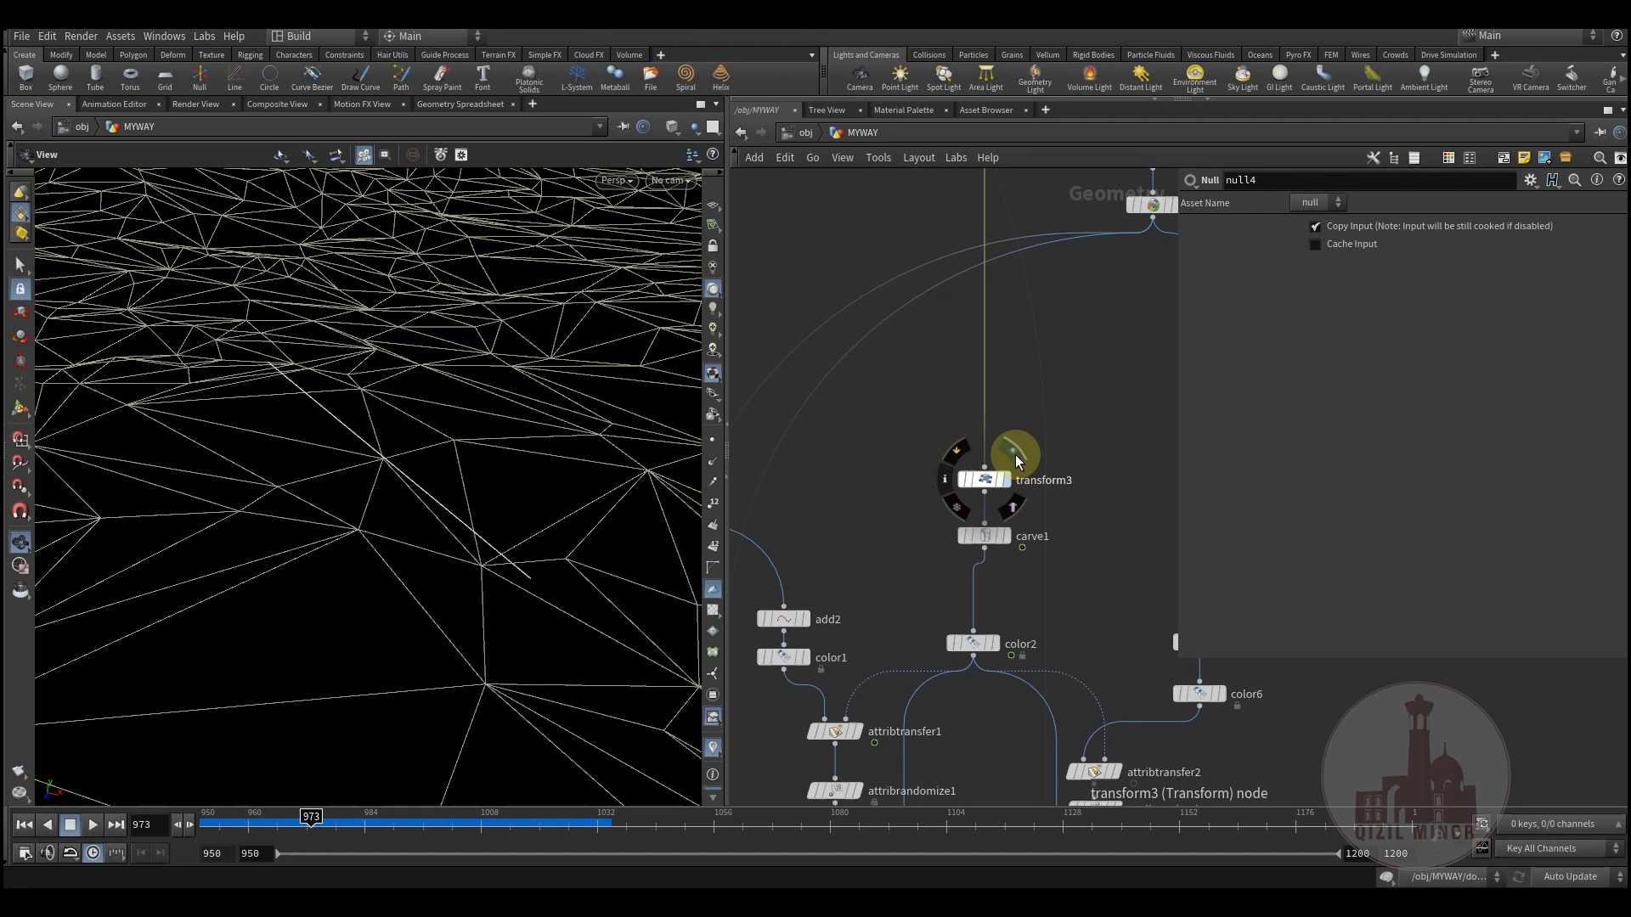
pyautogui.click(985, 481)
pyautogui.moveTo(992, 527); pyautogui.dragTo(965, 484, button='middle')
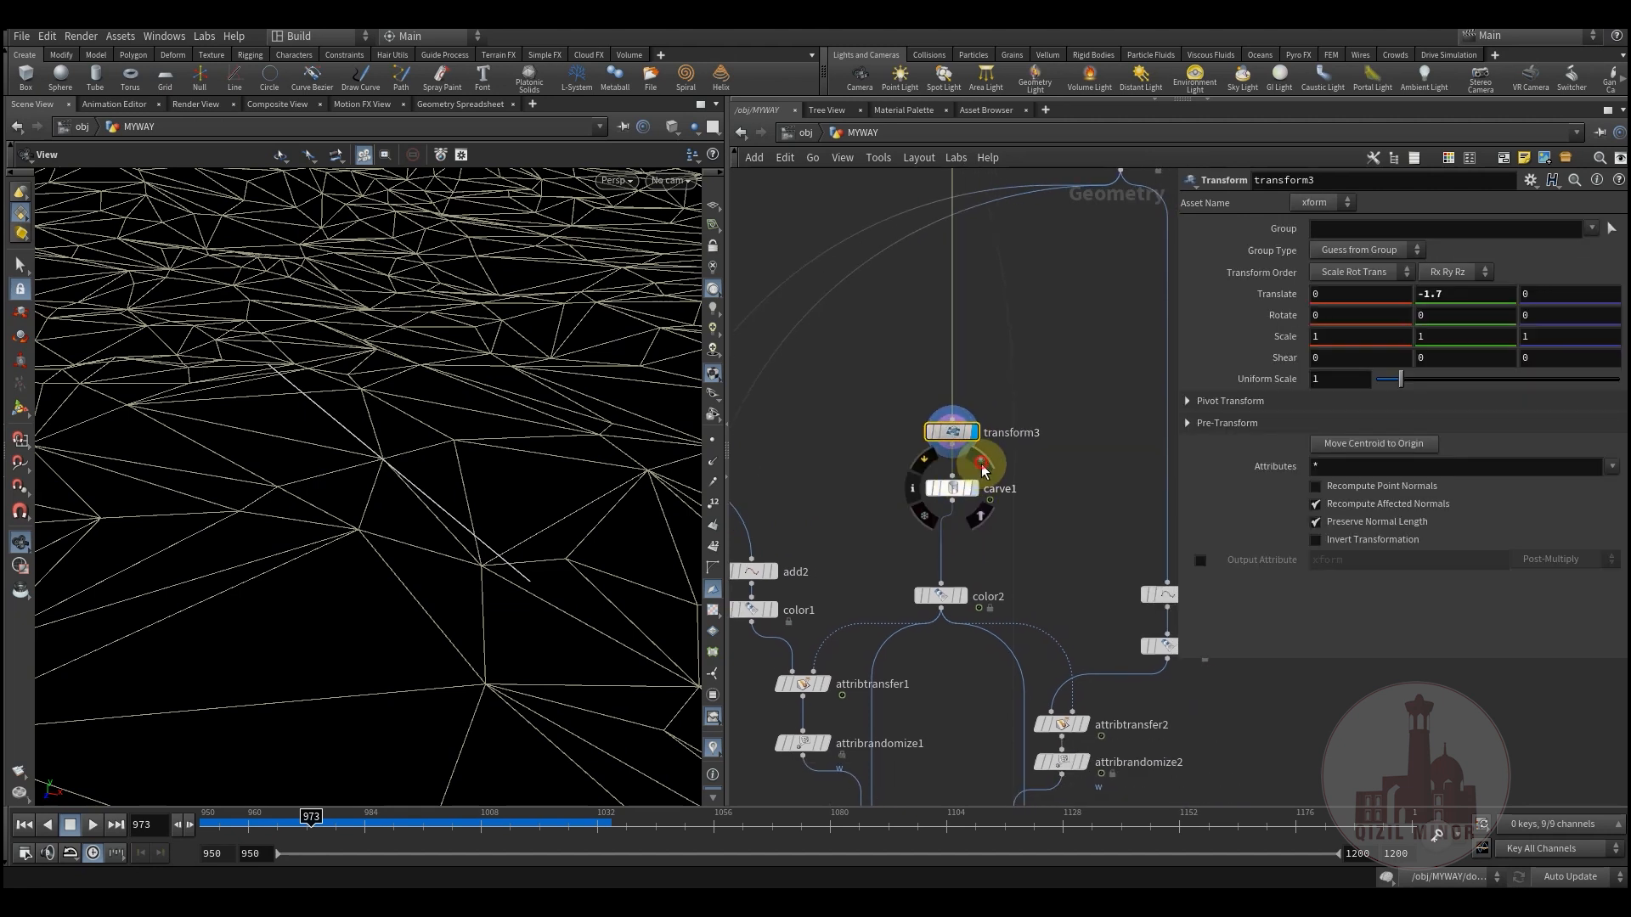
# Review the carve1 settings on the line and display color2 below it
pyautogui.click(981, 463)
pyautogui.click(954, 490)
pyautogui.moveTo(903, 546); pyautogui.dragTo(889, 443, button='middle')
pyautogui.click(967, 498)
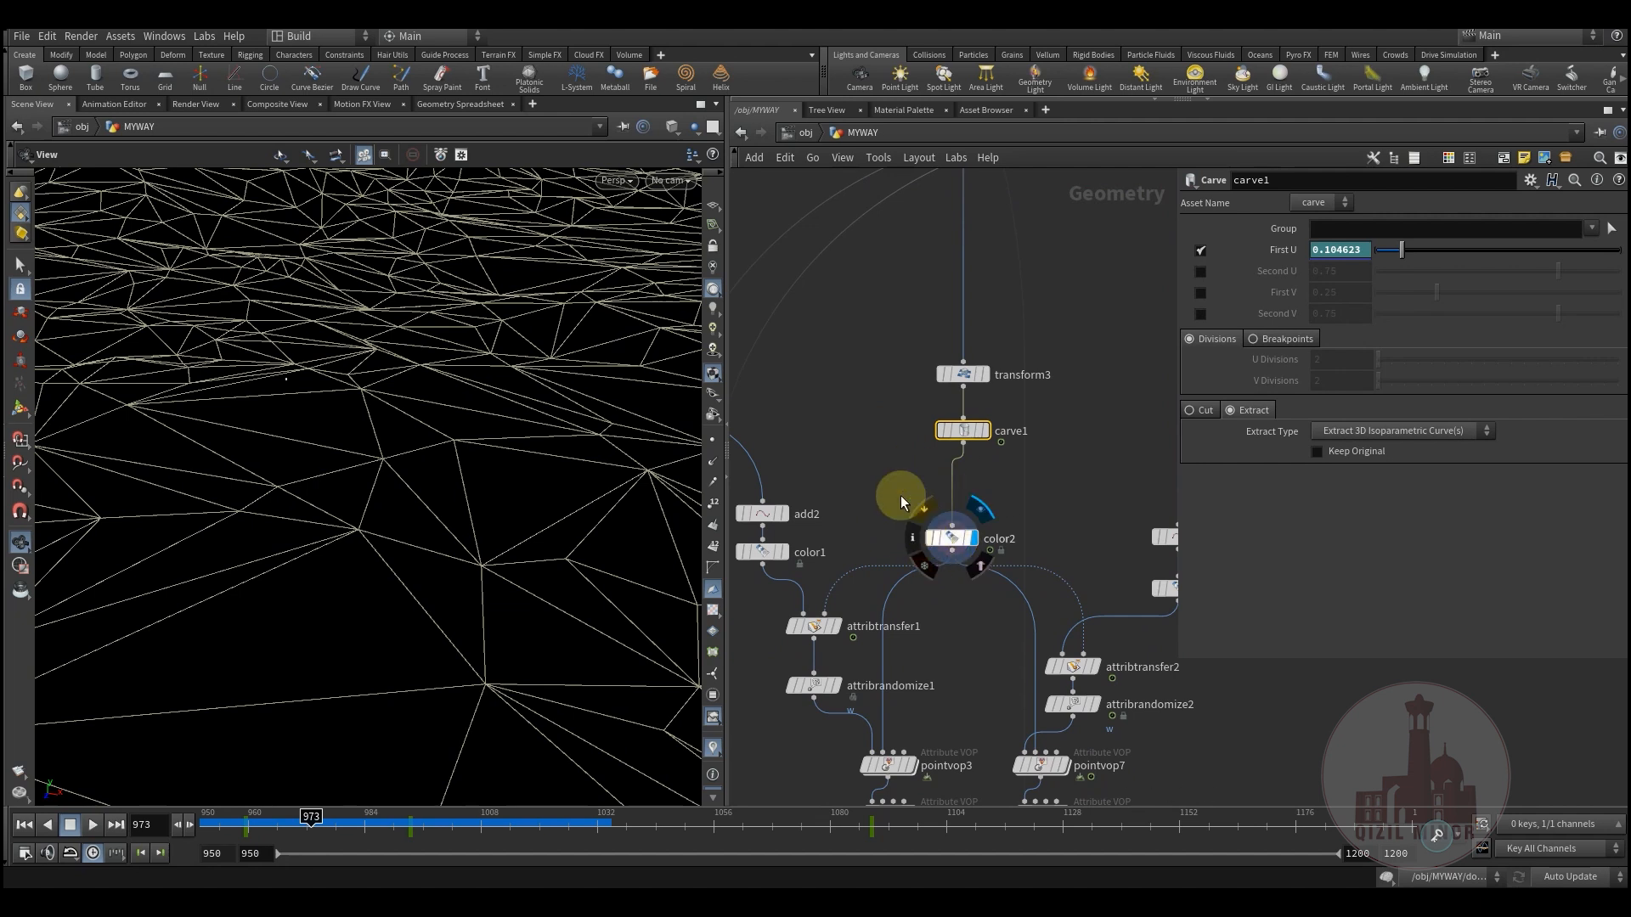
# Return to the upper part of the network and display merge3 to examine the points coming from fuse1 and fuse2
pyautogui.moveTo(912, 558); pyautogui.dragTo(968, 786, button='middle')
pyautogui.scroll(-5, 968, 748)
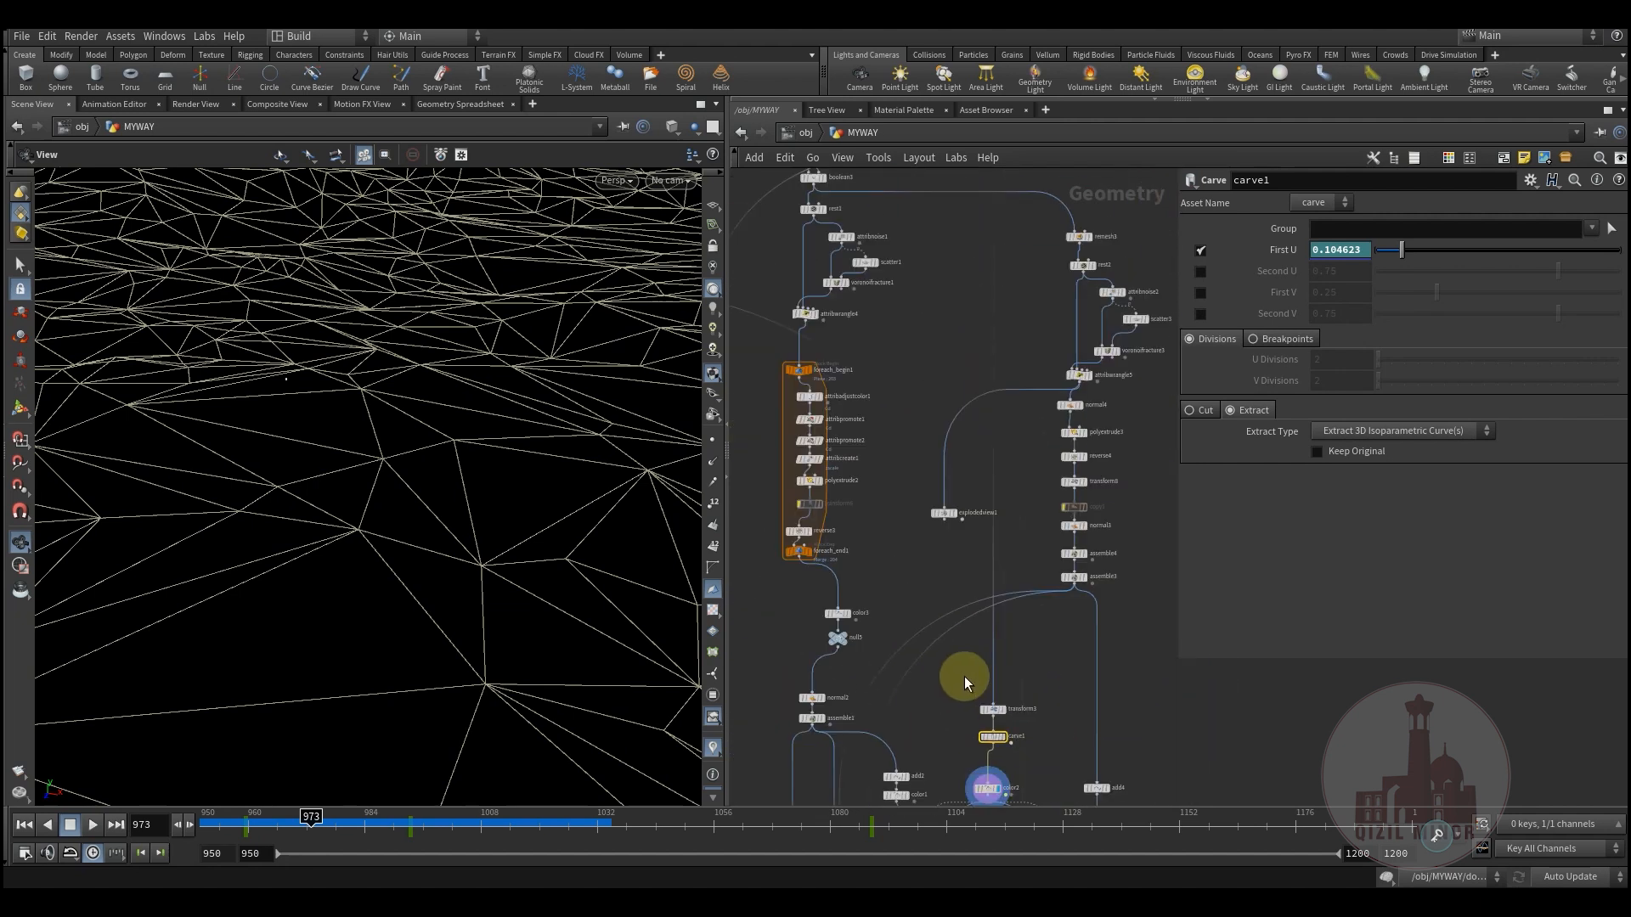
pyautogui.moveTo(862, 361); pyautogui.dragTo(1076, 587, button='middle')
pyautogui.scroll(7, 970, 448)
pyautogui.moveTo(974, 374); pyautogui.dragTo(931, 615, button='middle')
pyautogui.scroll(-1, 931, 615)
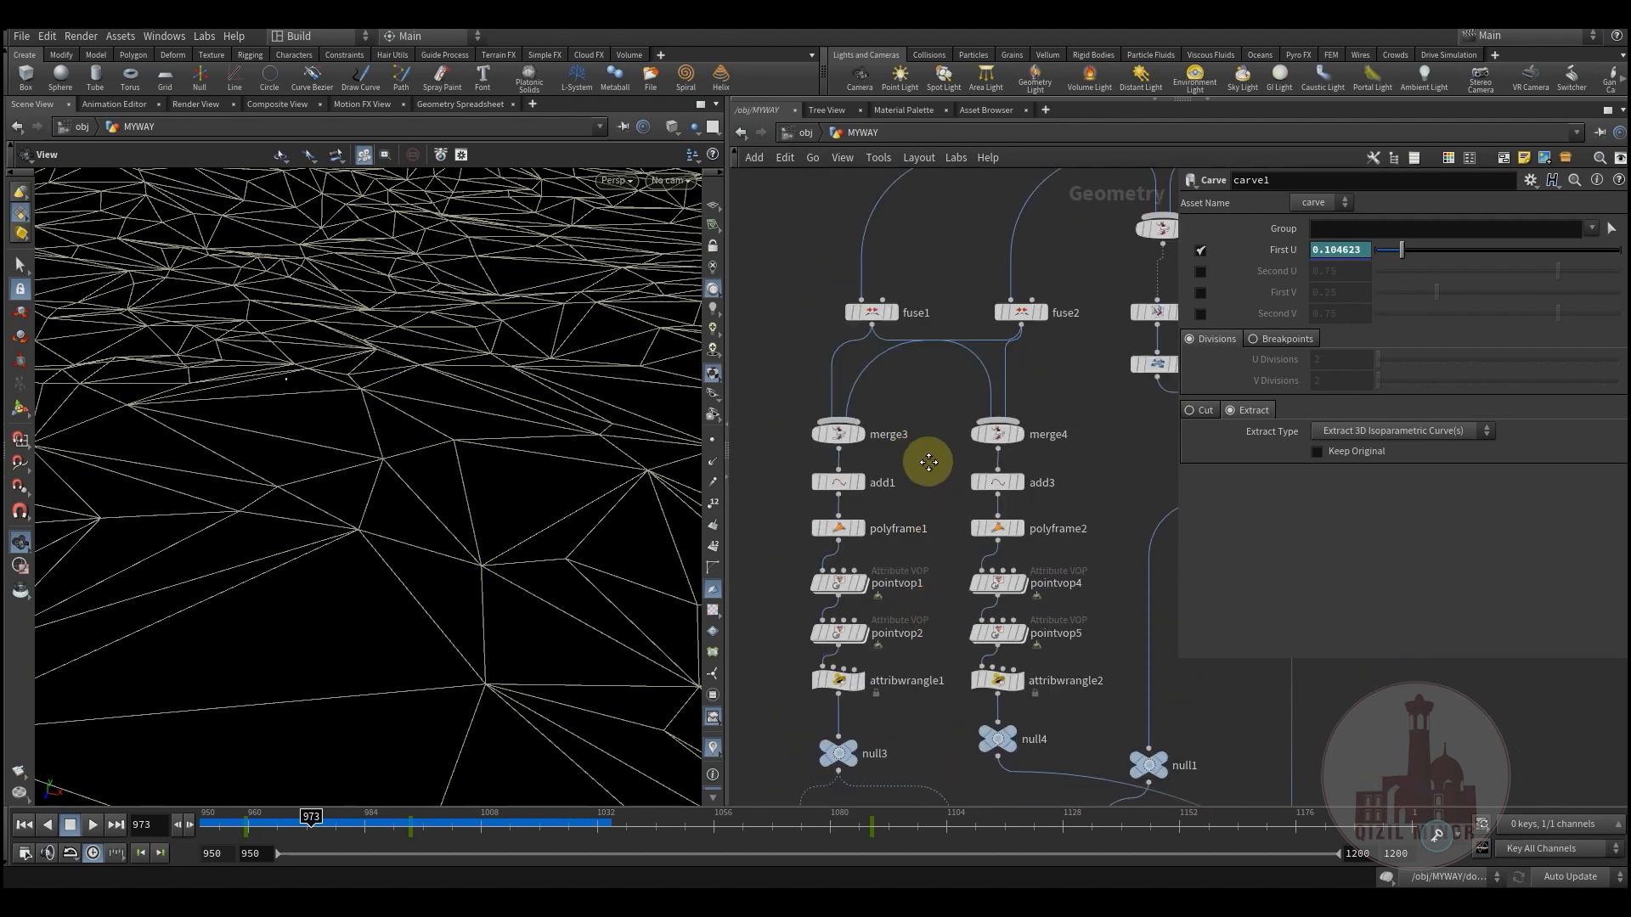
pyautogui.moveTo(929, 460); pyautogui.dragTo(972, 471, button='middle')
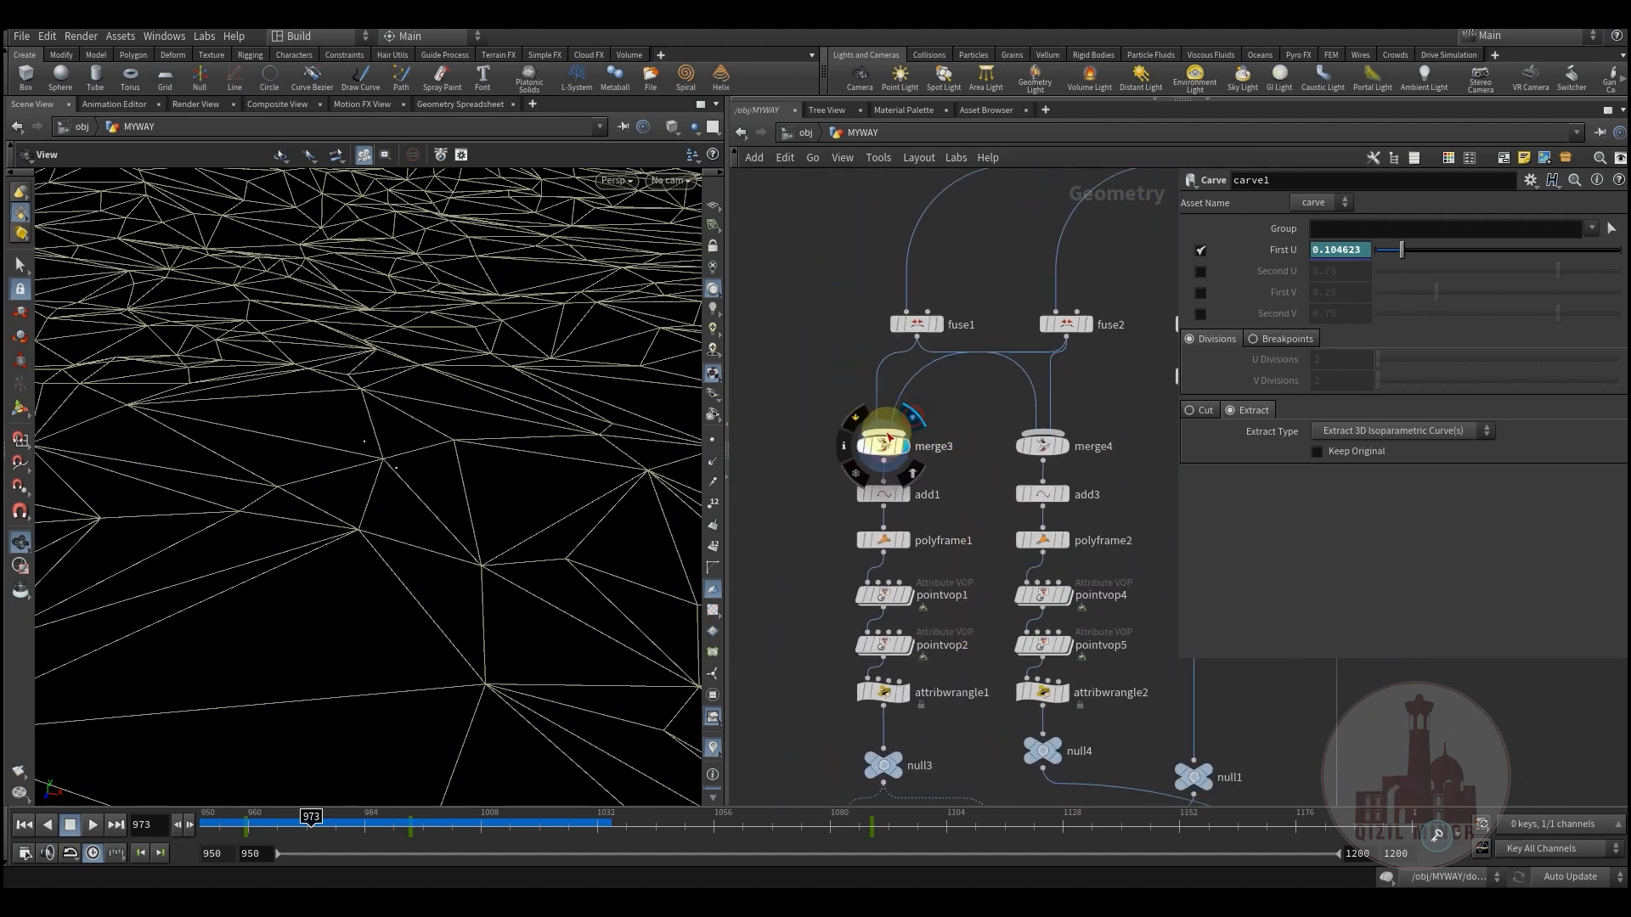
pyautogui.click(885, 463)
pyautogui.click(914, 445)
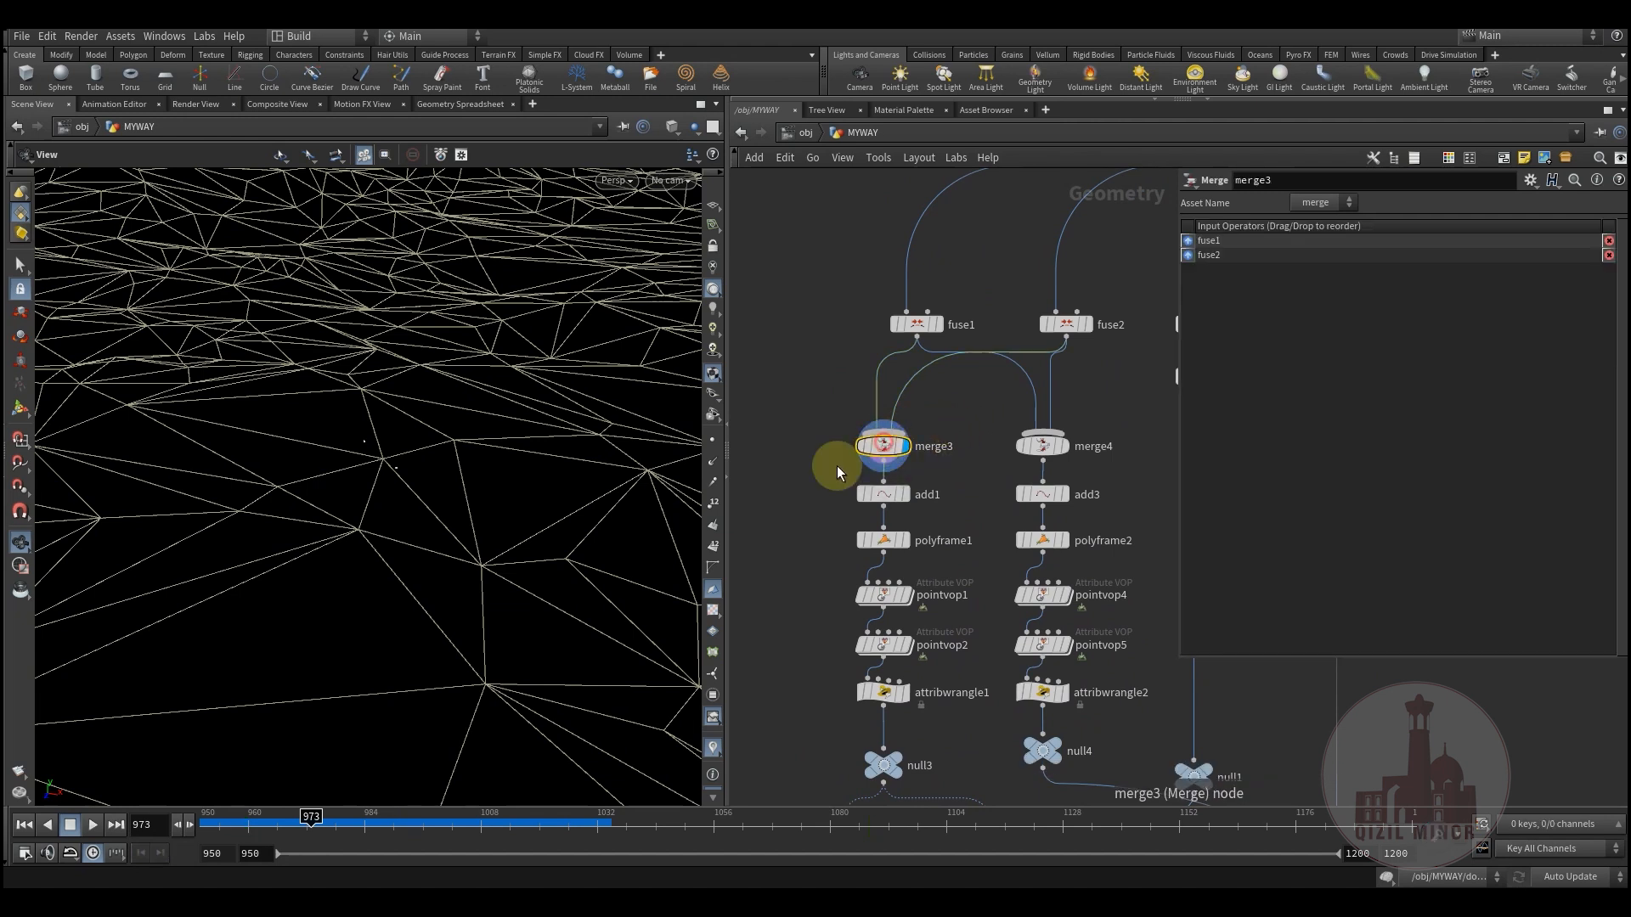
# Display attribwrangle1 at the end of the merge3 branch and examine its line and code
pyautogui.click(912, 666)
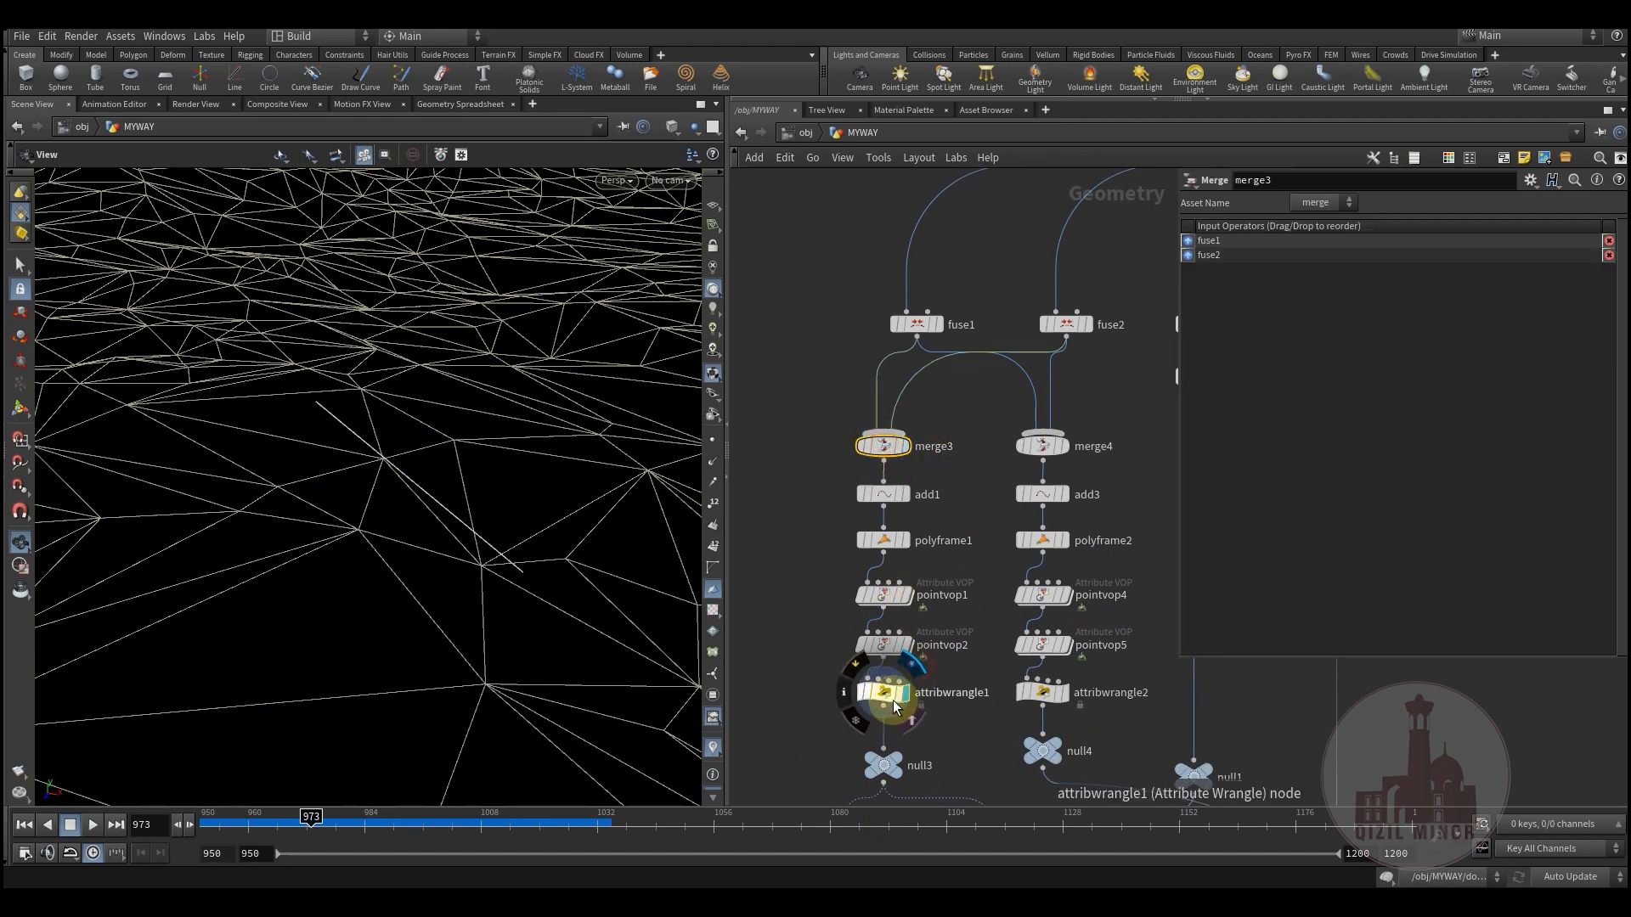
pyautogui.click(885, 693)
pyautogui.moveTo(497, 519); pyautogui.dragTo(499, 547)
pyautogui.moveTo(938, 682); pyautogui.dragTo(920, 563, button='middle')
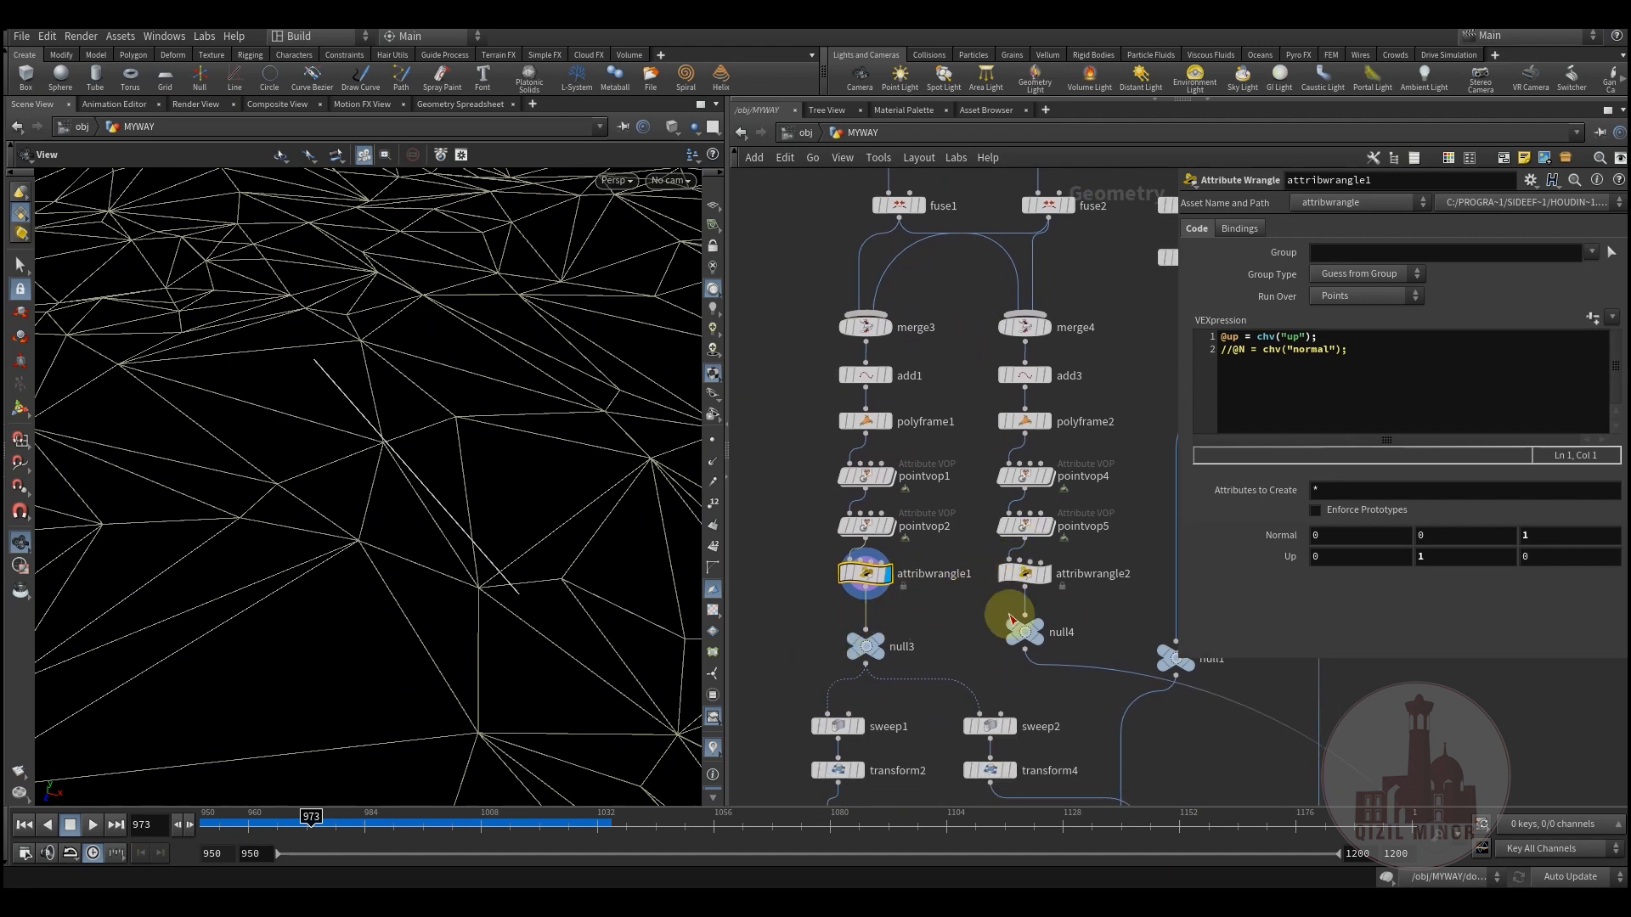
# Compare the attribwrangle1 line with the attribwrangle2 line by displaying and templating them without the ground
pyautogui.moveTo(951, 626)
pyautogui.mouseDown(button='middle')
pyautogui.moveTo(966, 609)
pyautogui.moveTo(932, 589)
pyautogui.mouseUp(button='middle')
pyautogui.click(865, 597)
pyautogui.moveTo(1000, 534)
pyautogui.click(1031, 560)
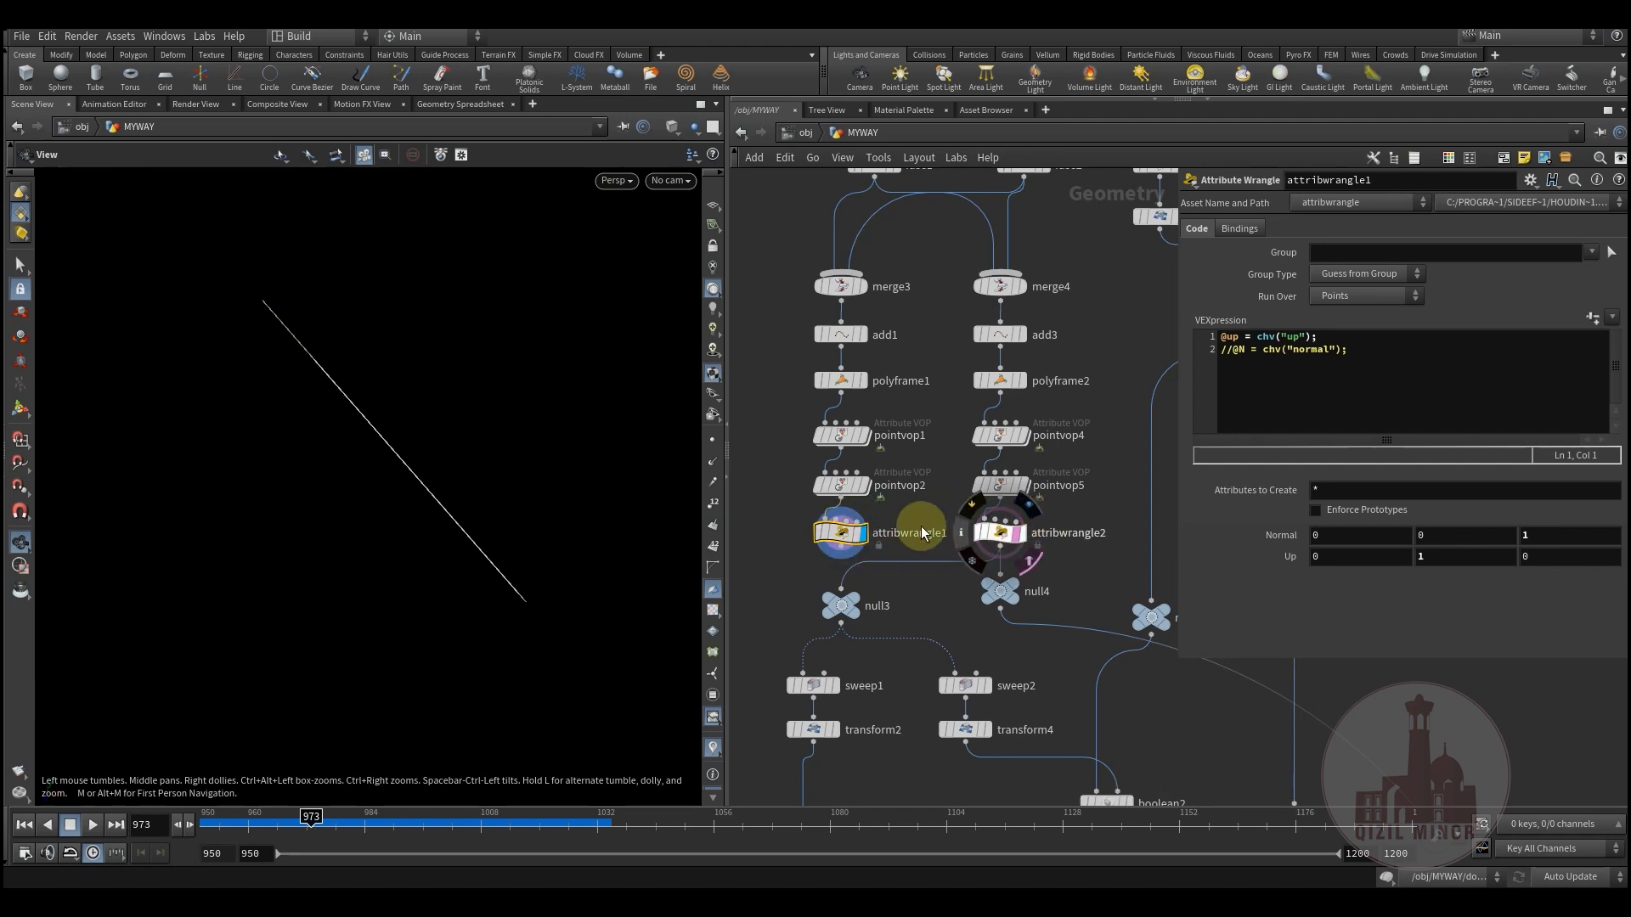
pyautogui.click(1022, 527)
pyautogui.moveTo(837, 550); pyautogui.dragTo(842, 595)
pyautogui.moveTo(932, 576); pyautogui.dragTo(898, 507, button='middle')
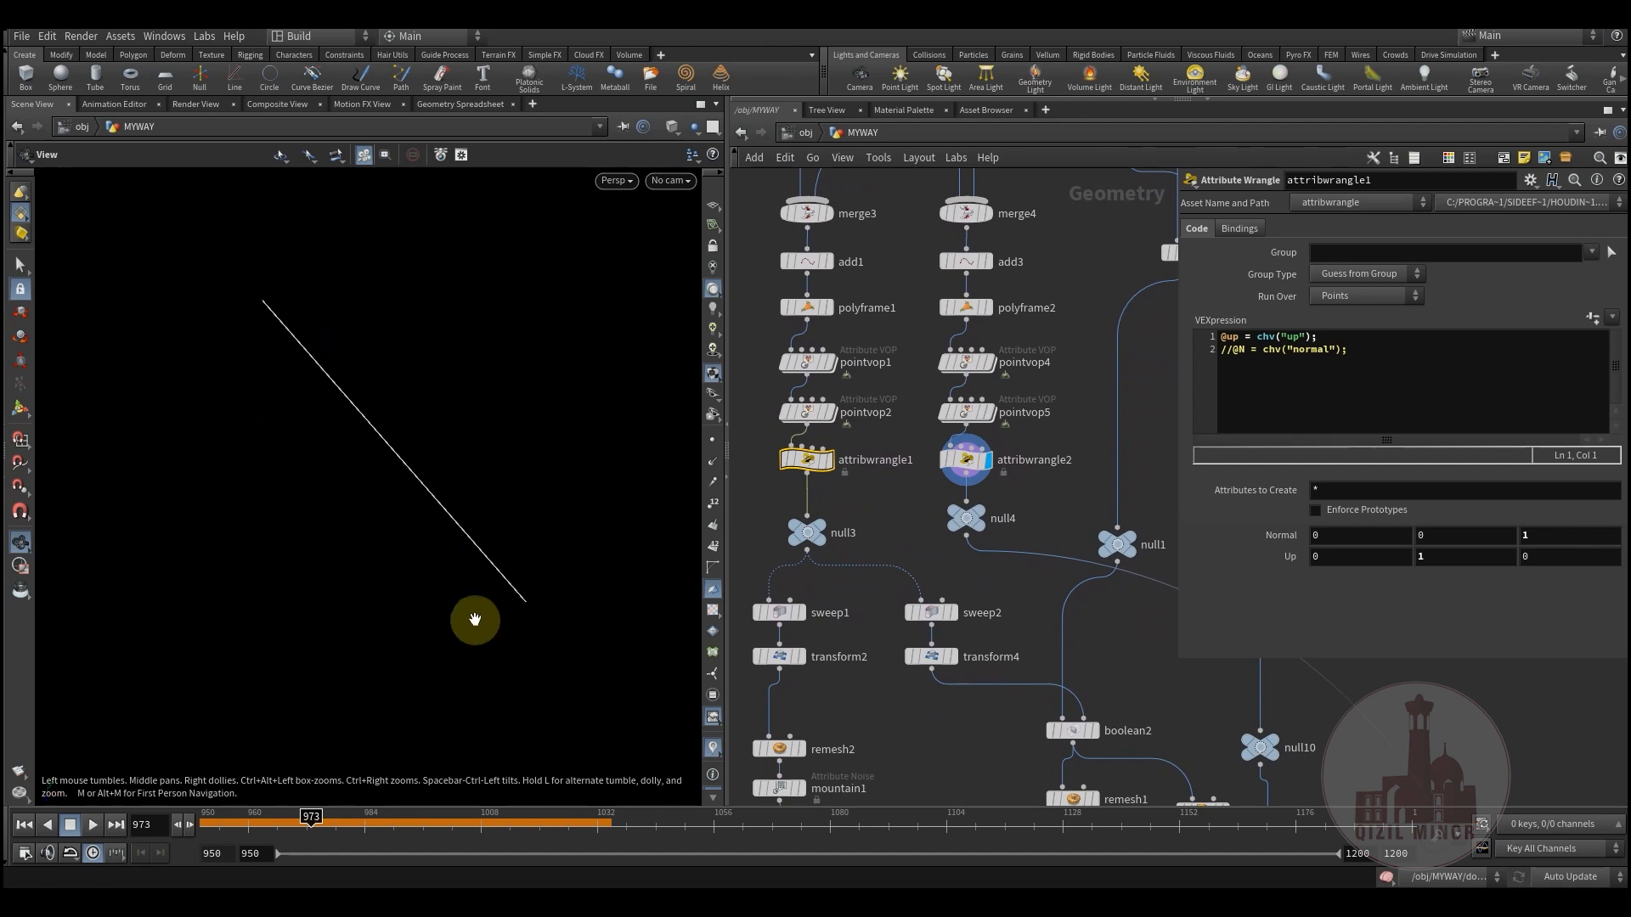
# Display transform4 below sweep2 to examine the wide box swept along the null3 line
pyautogui.moveTo(905, 496); pyautogui.dragTo(825, 287, button='middle')
pyautogui.click(868, 427)
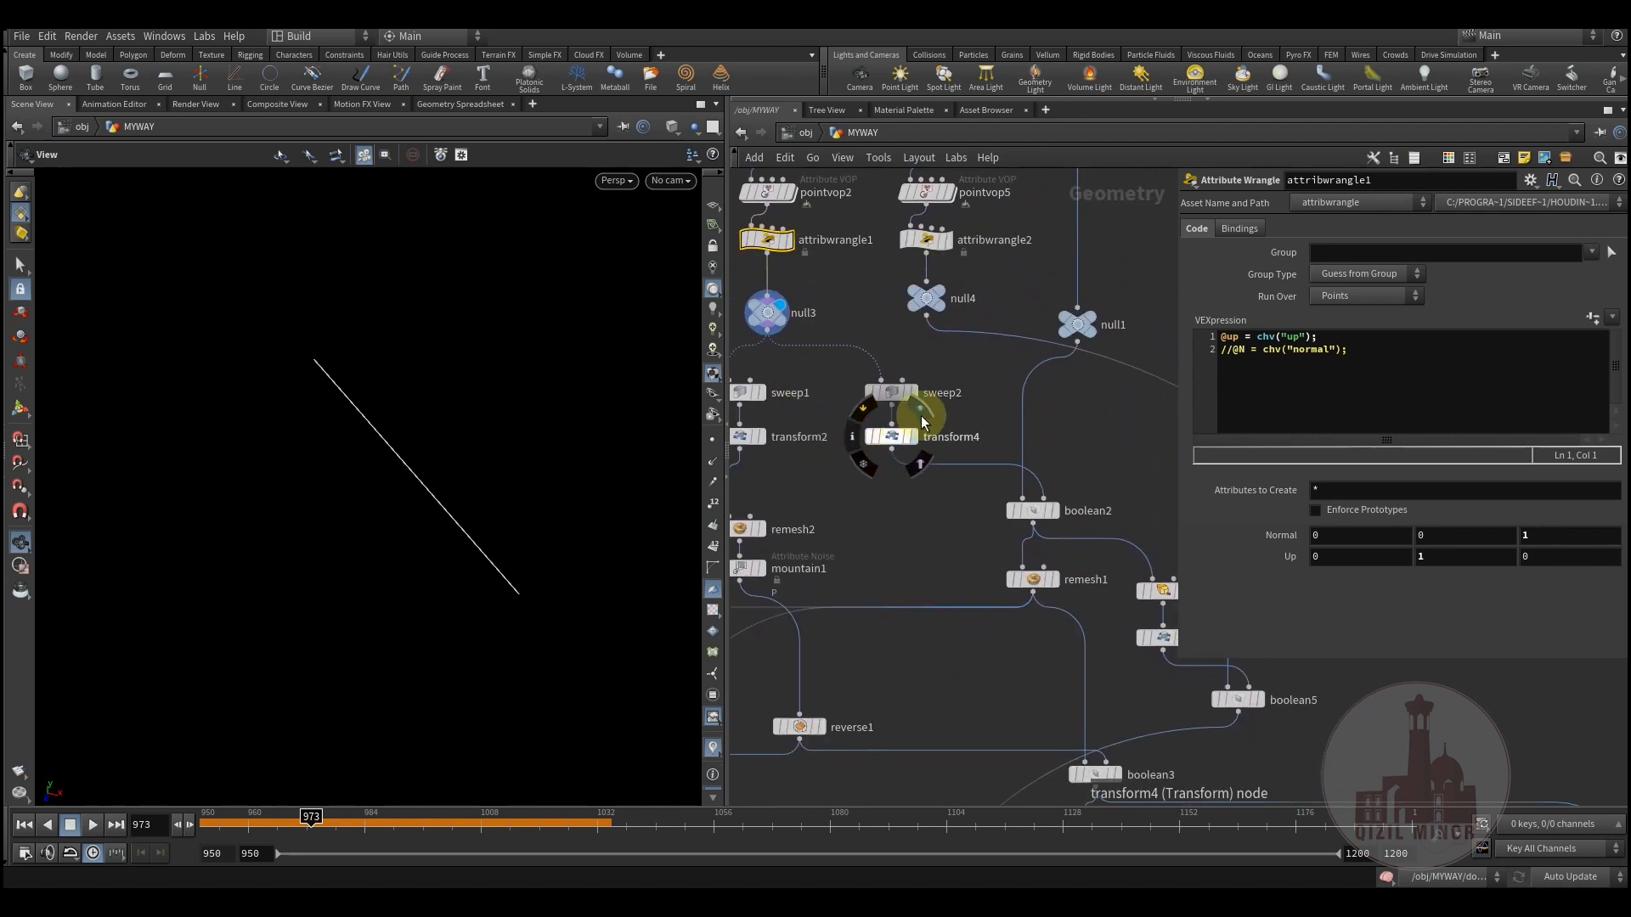
pyautogui.click(907, 439)
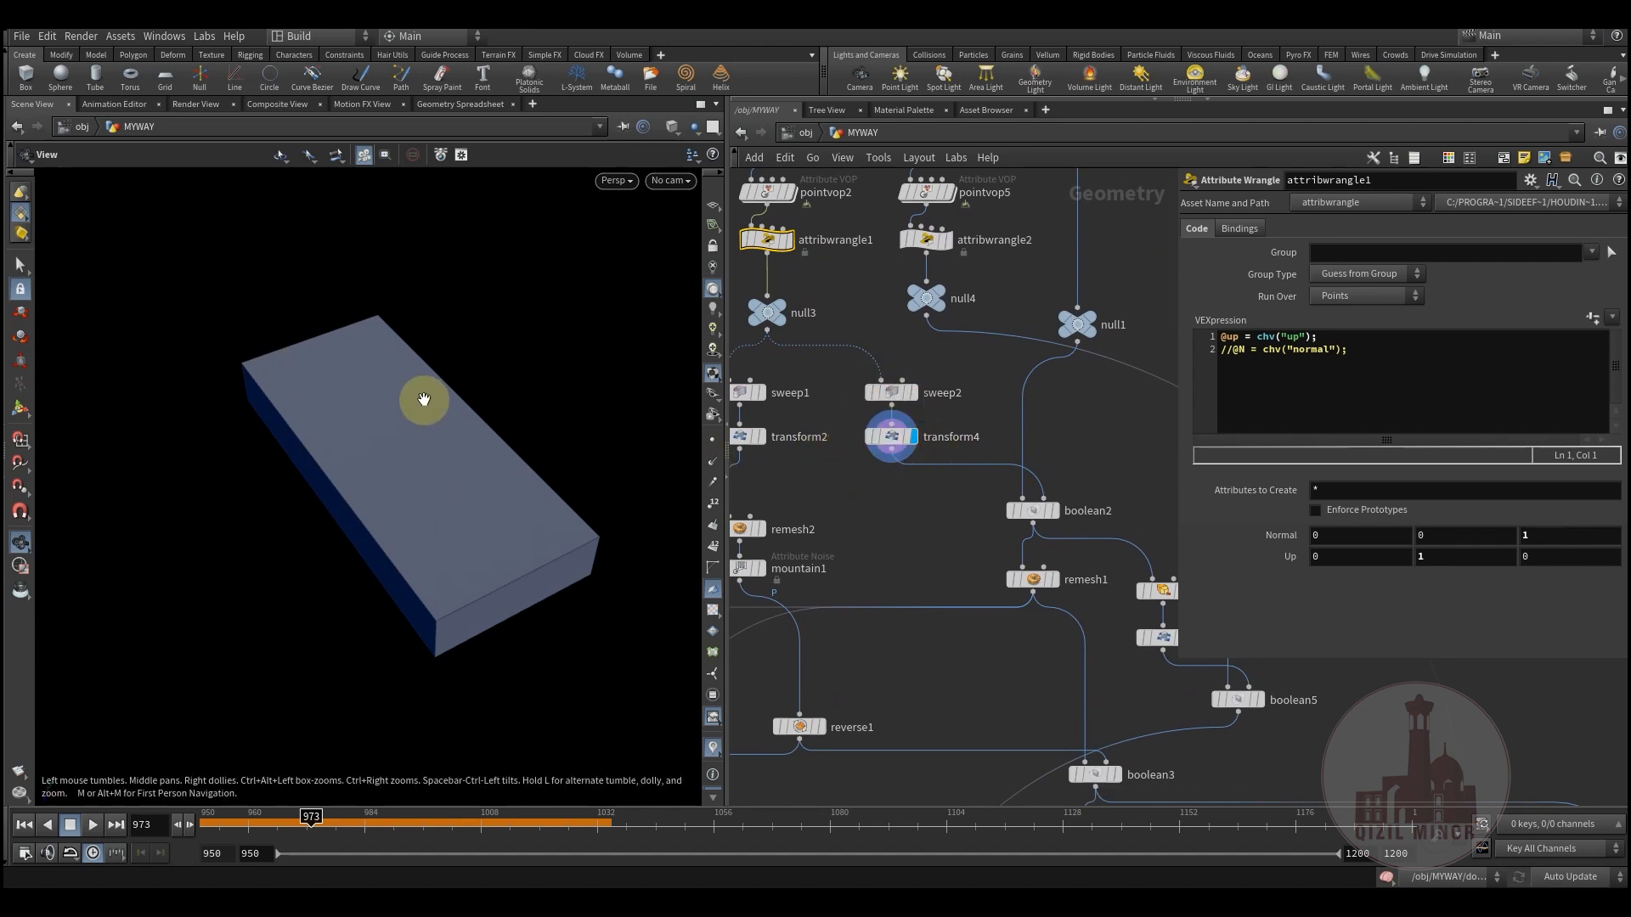
# Template null1 and display boolean2 with its Subtract settings to examine how the wide box cuts the ground patch
pyautogui.moveTo(928, 540); pyautogui.dragTo(844, 575, button='middle')
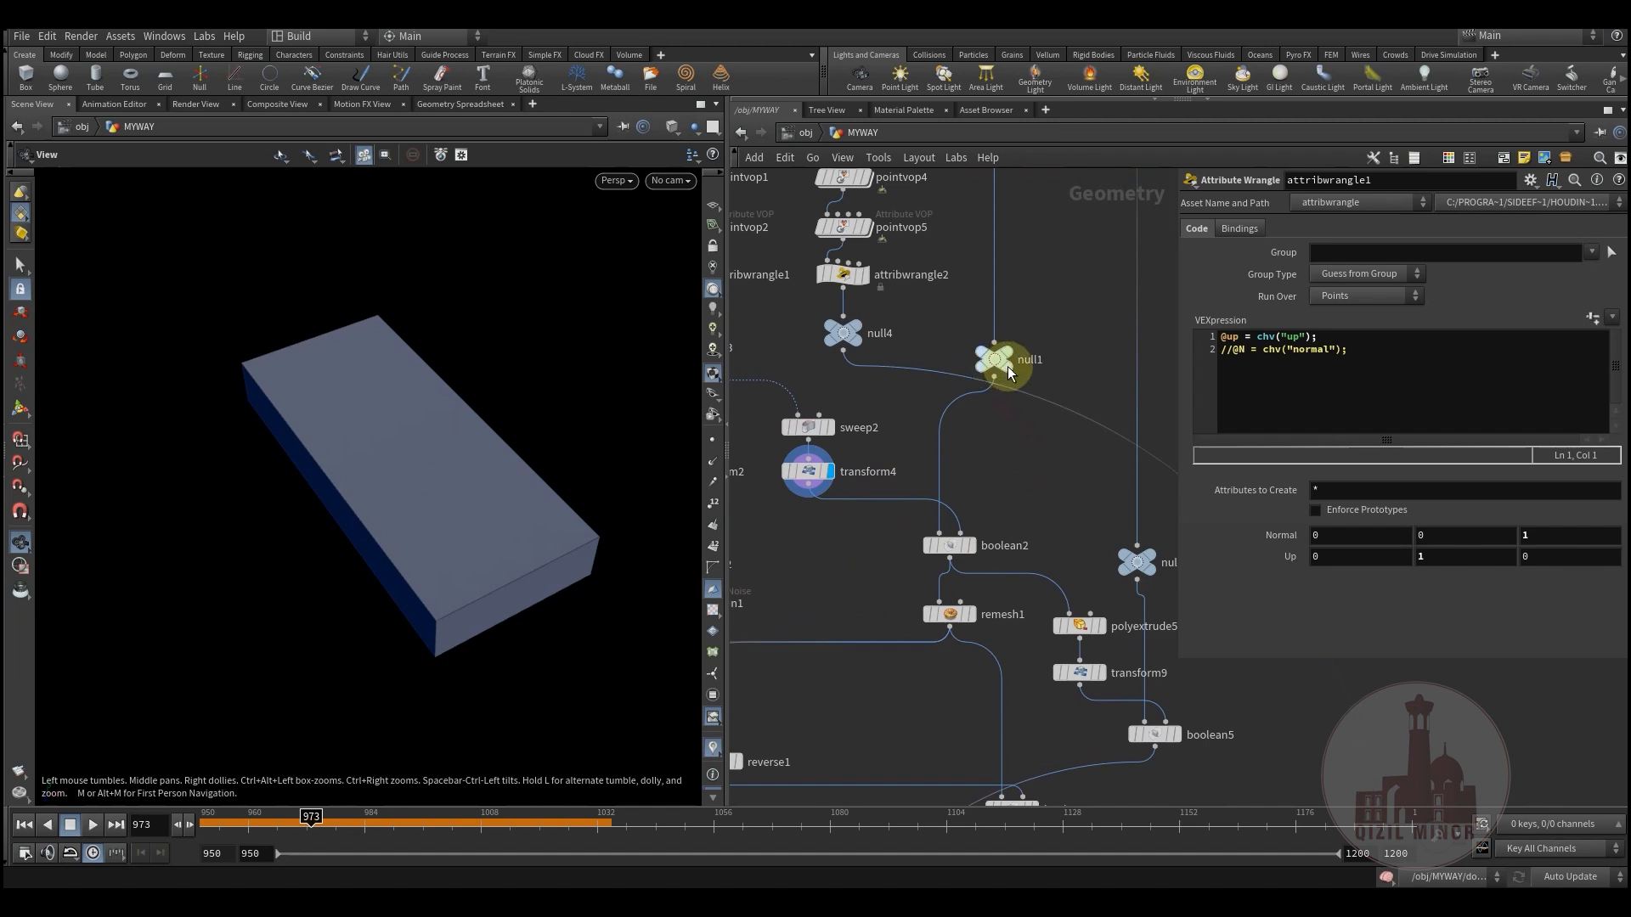
pyautogui.click(1023, 382)
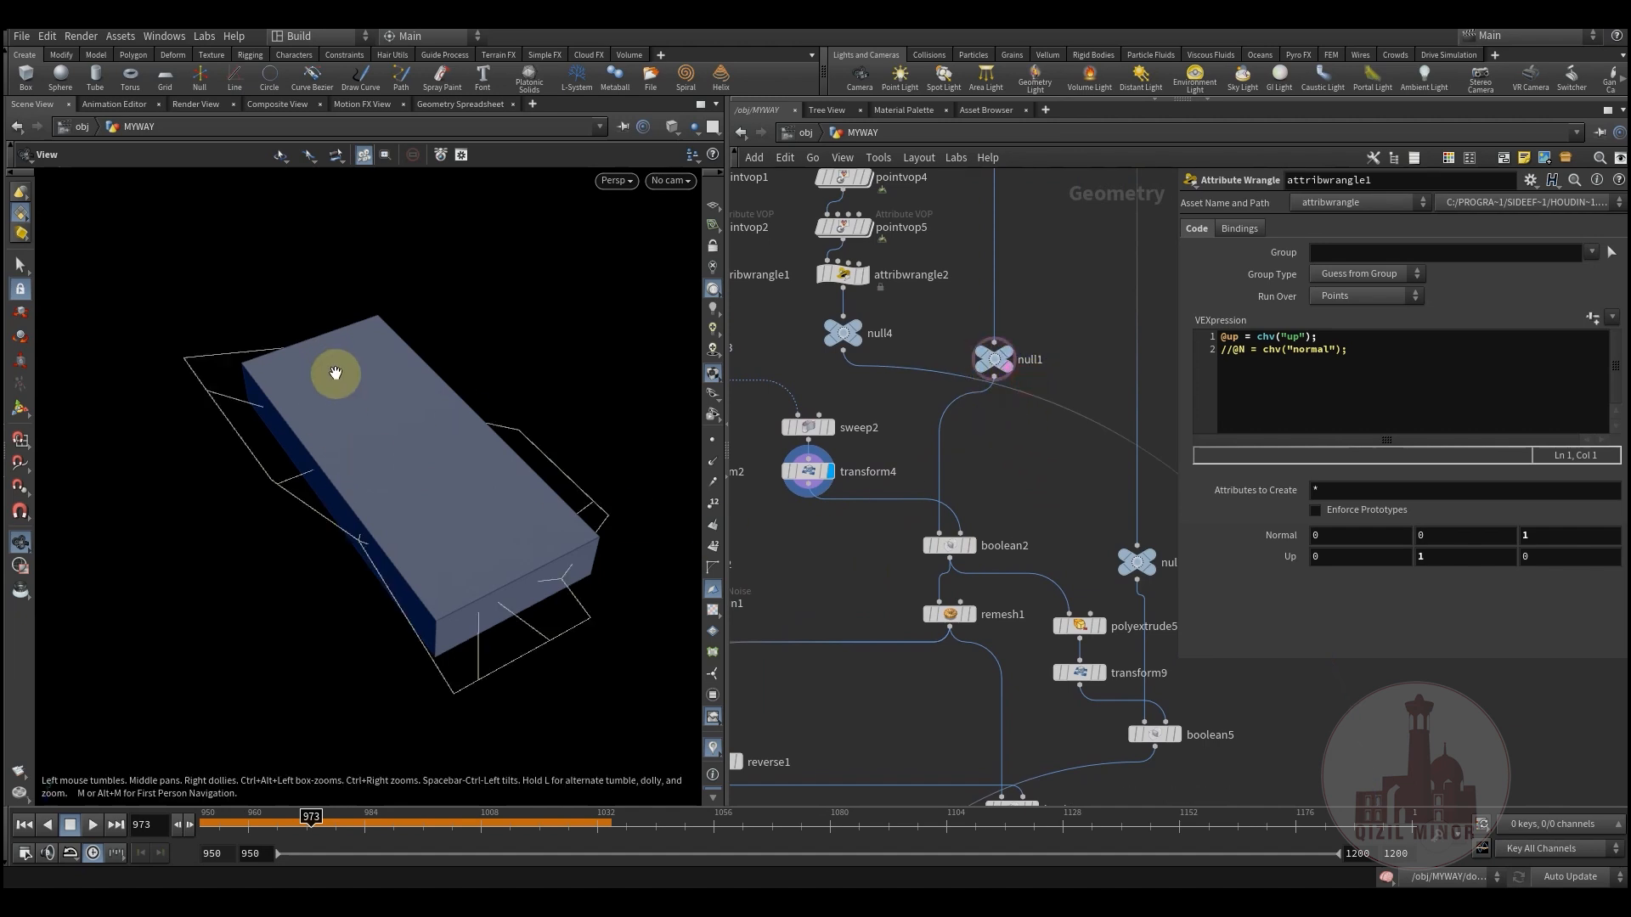
pyautogui.click(970, 545)
pyautogui.click(948, 545)
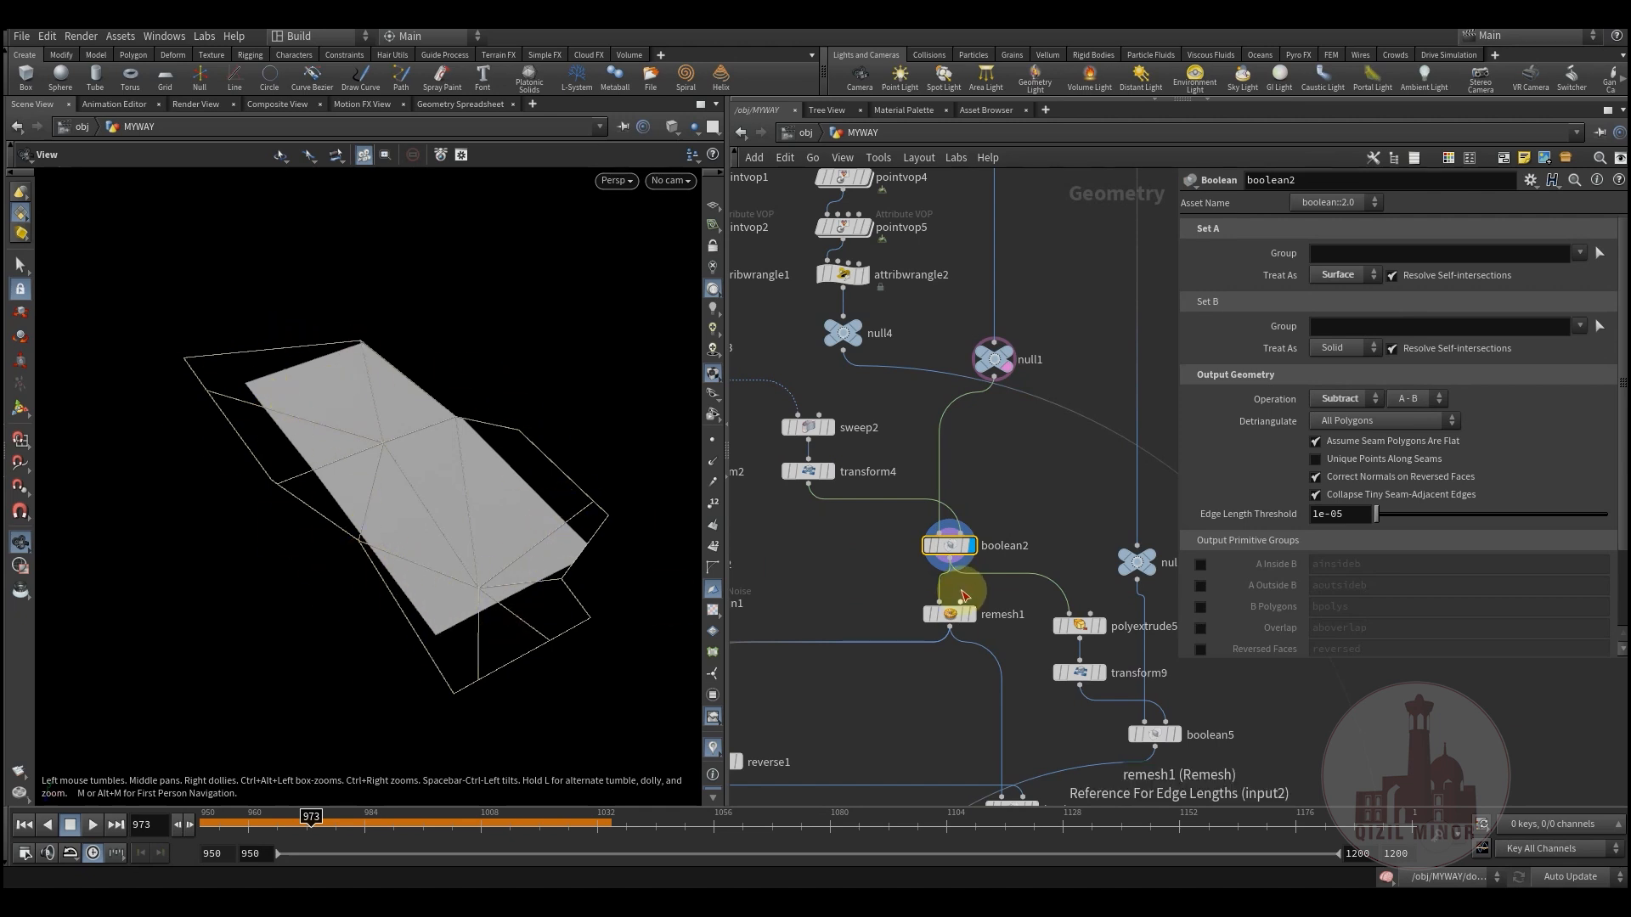
# Display transform2 and remesh2 in turn to examine the narrow swept bar and its remesh settings
pyautogui.moveTo(844, 531); pyautogui.dragTo(1031, 459, button='middle')
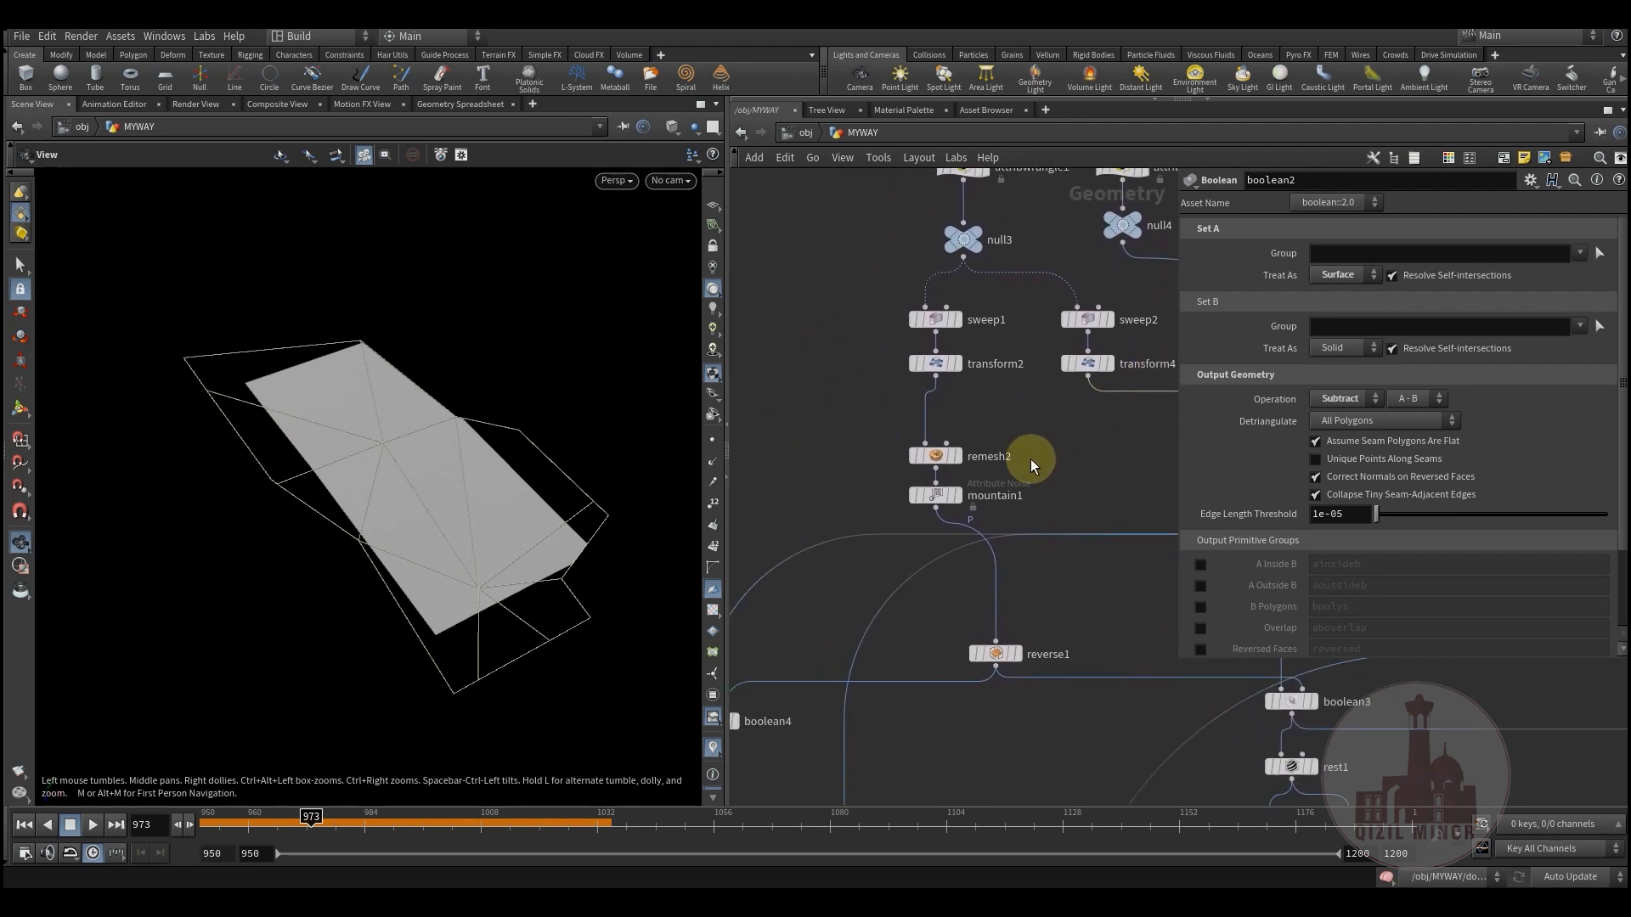
pyautogui.click(958, 363)
pyautogui.moveTo(1026, 473); pyautogui.dragTo(1069, 381, button='middle')
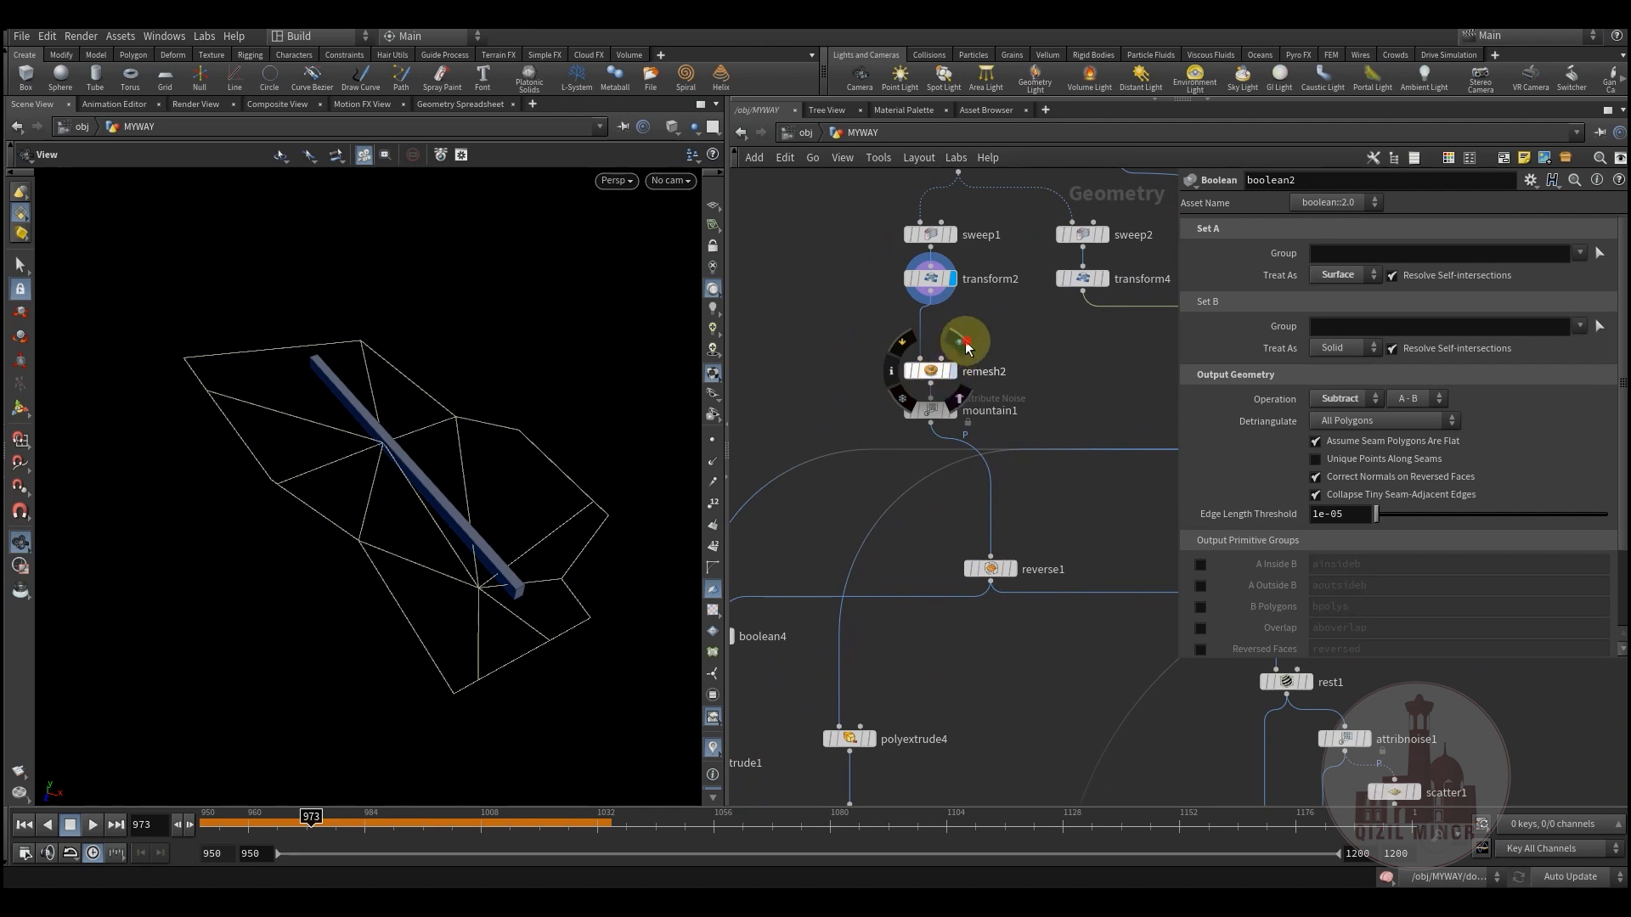
pyautogui.click(930, 370)
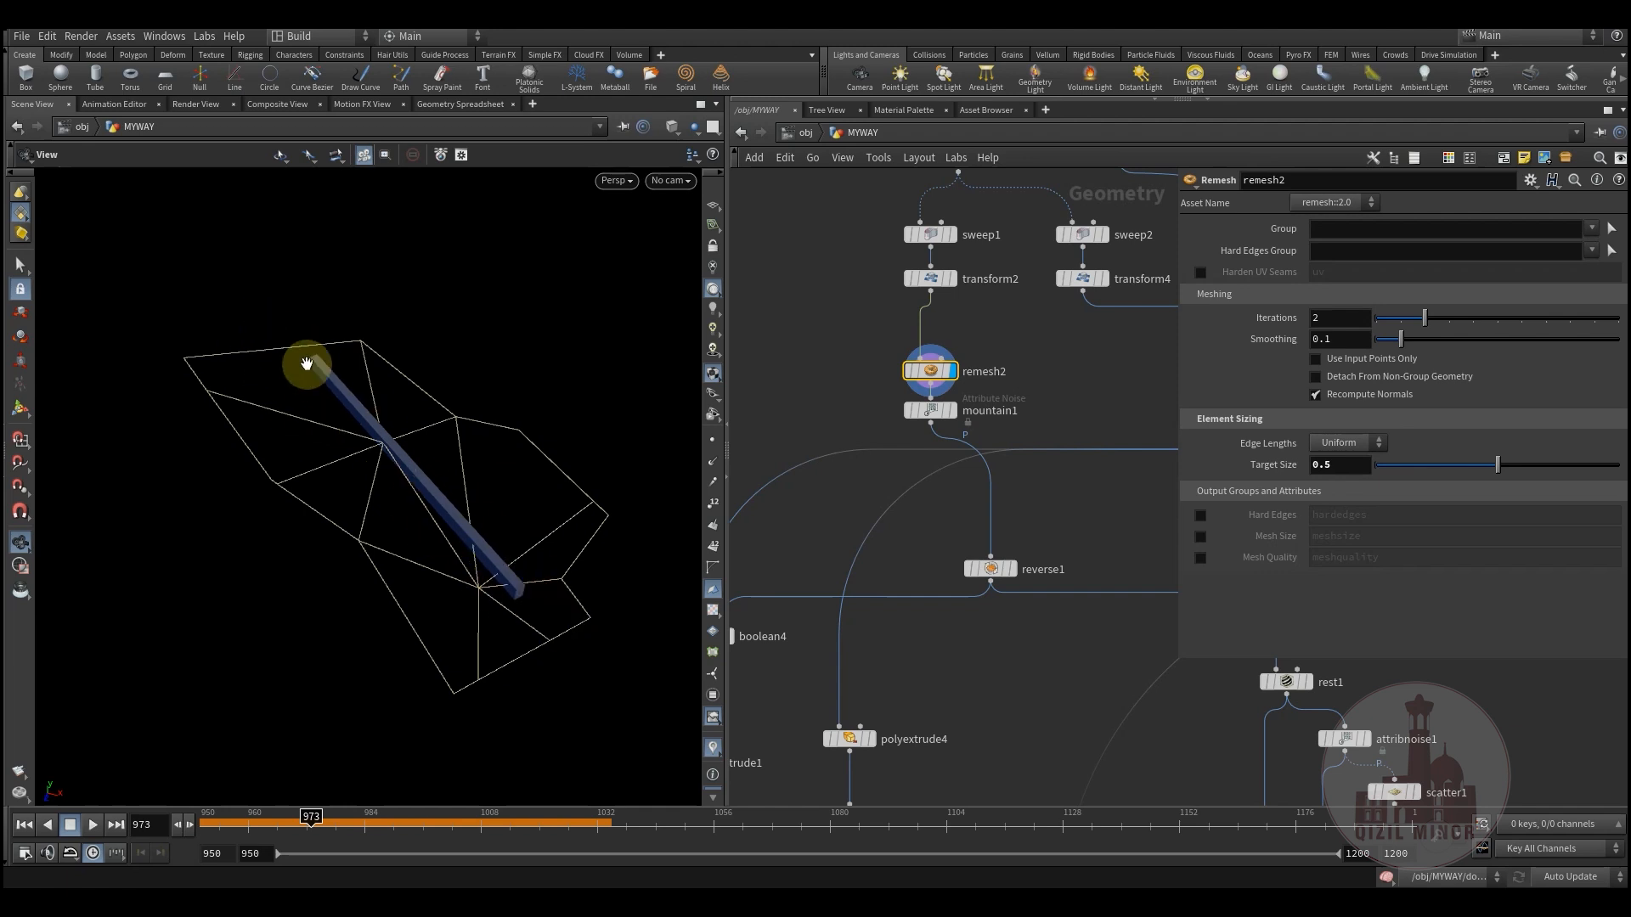
# Display mountain1 and reverse1 to examine the noise settings and the roughened, reversed bar
pyautogui.click(1015, 577)
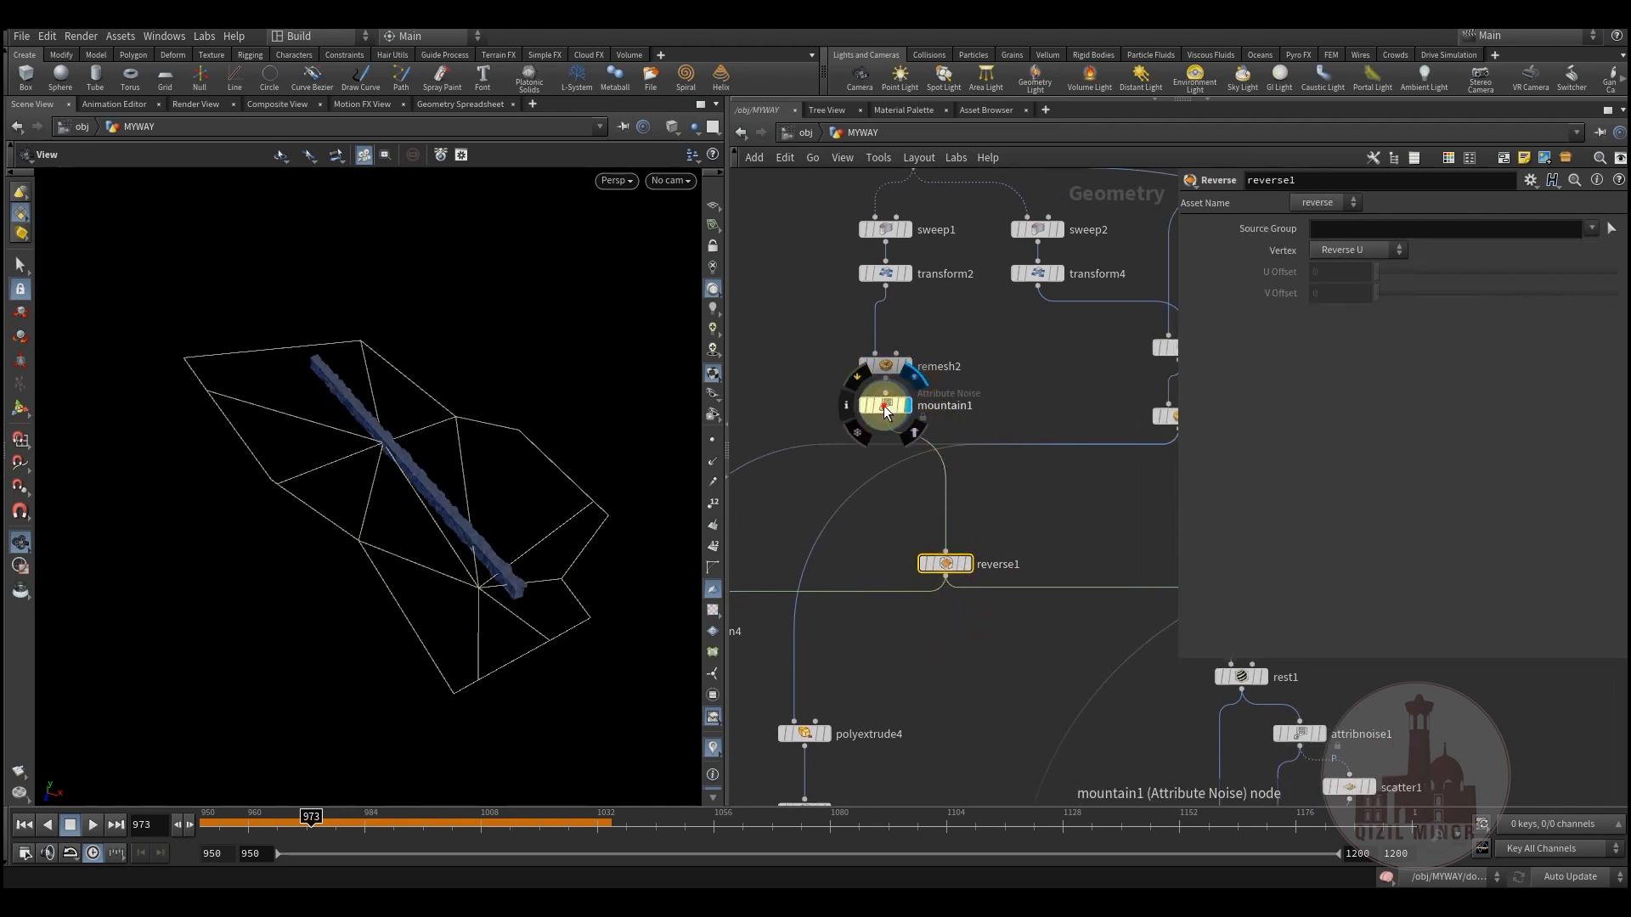
pyautogui.click(883, 405)
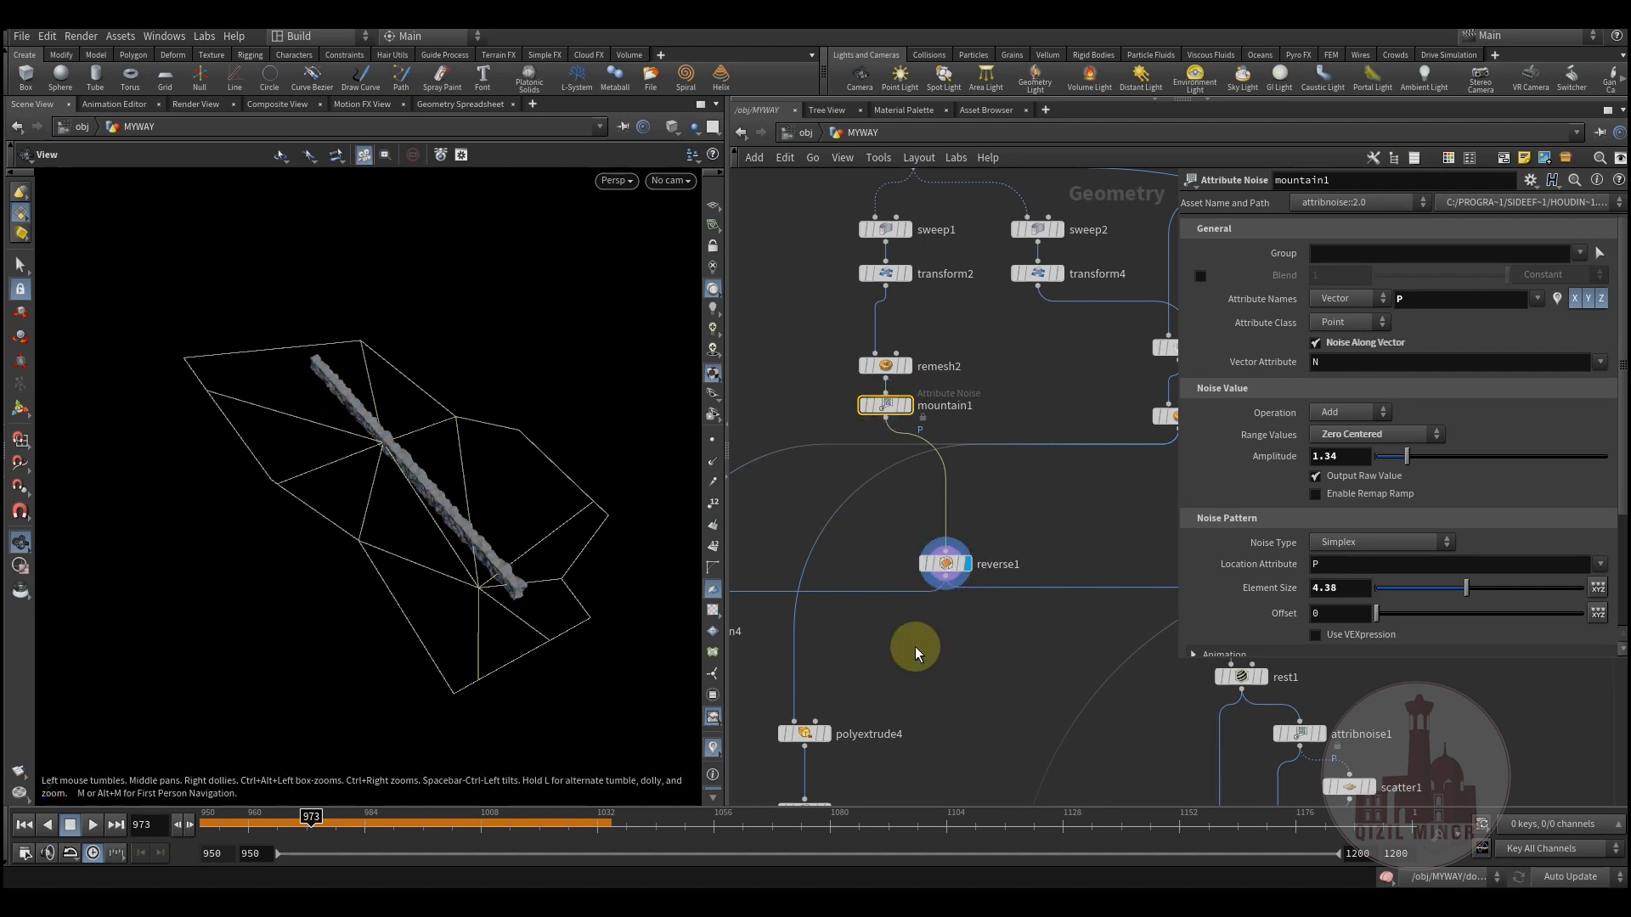
pyautogui.moveTo(909, 648); pyautogui.dragTo(855, 583, button='middle')
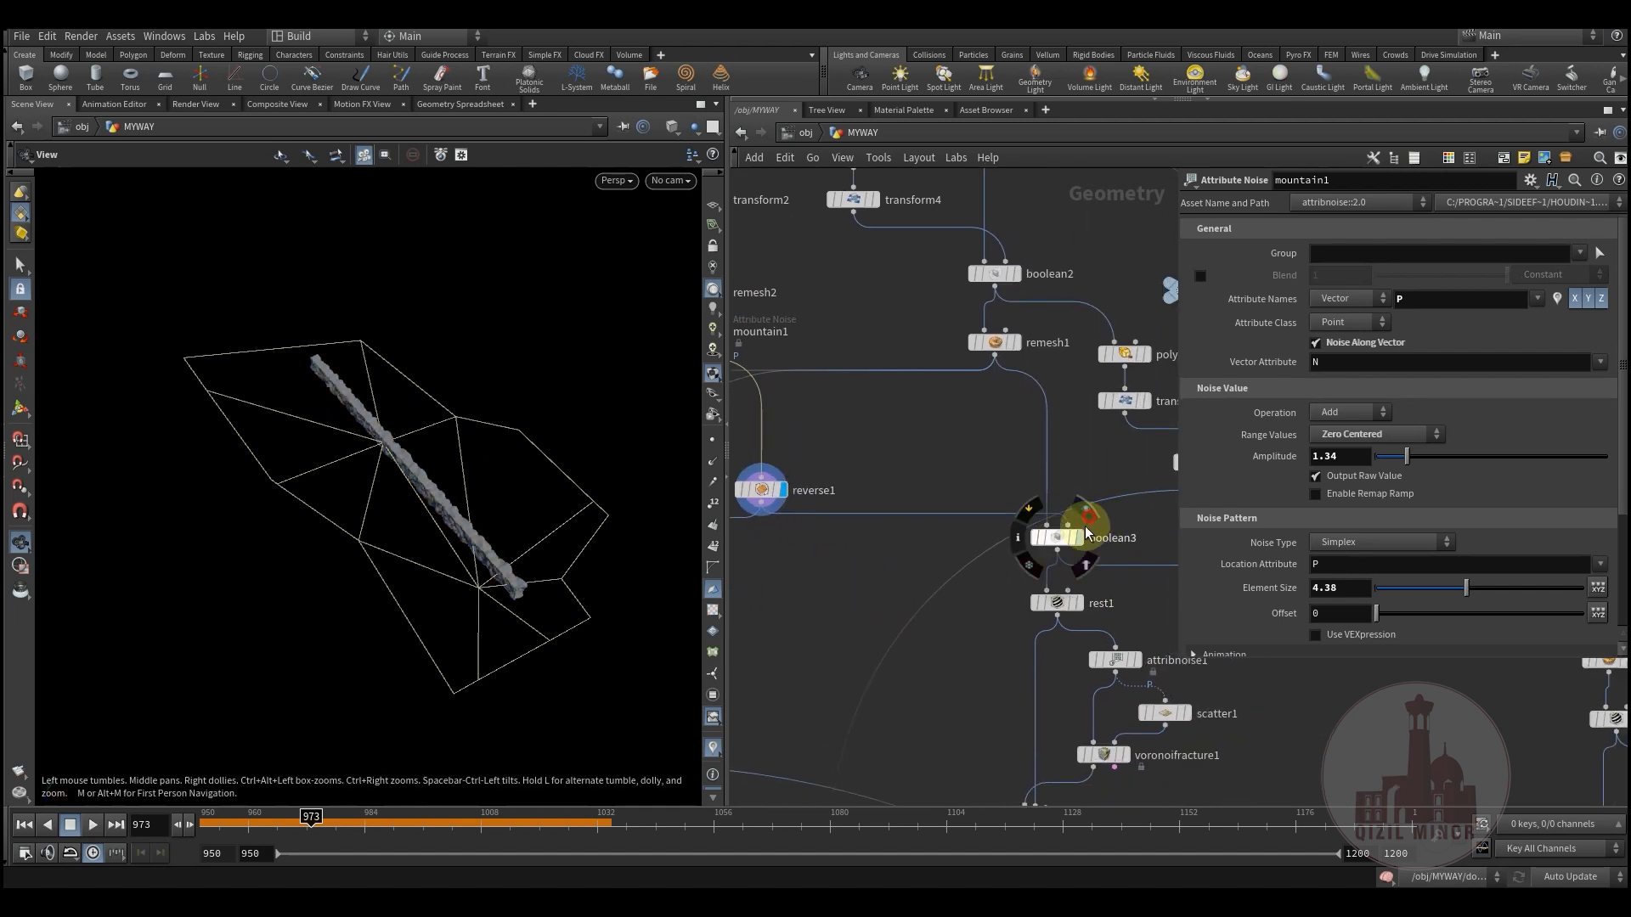
# Display boolean3 with its Intersect settings and template remesh1 to compare the crack strip with the remeshed ground
pyautogui.click(1058, 537)
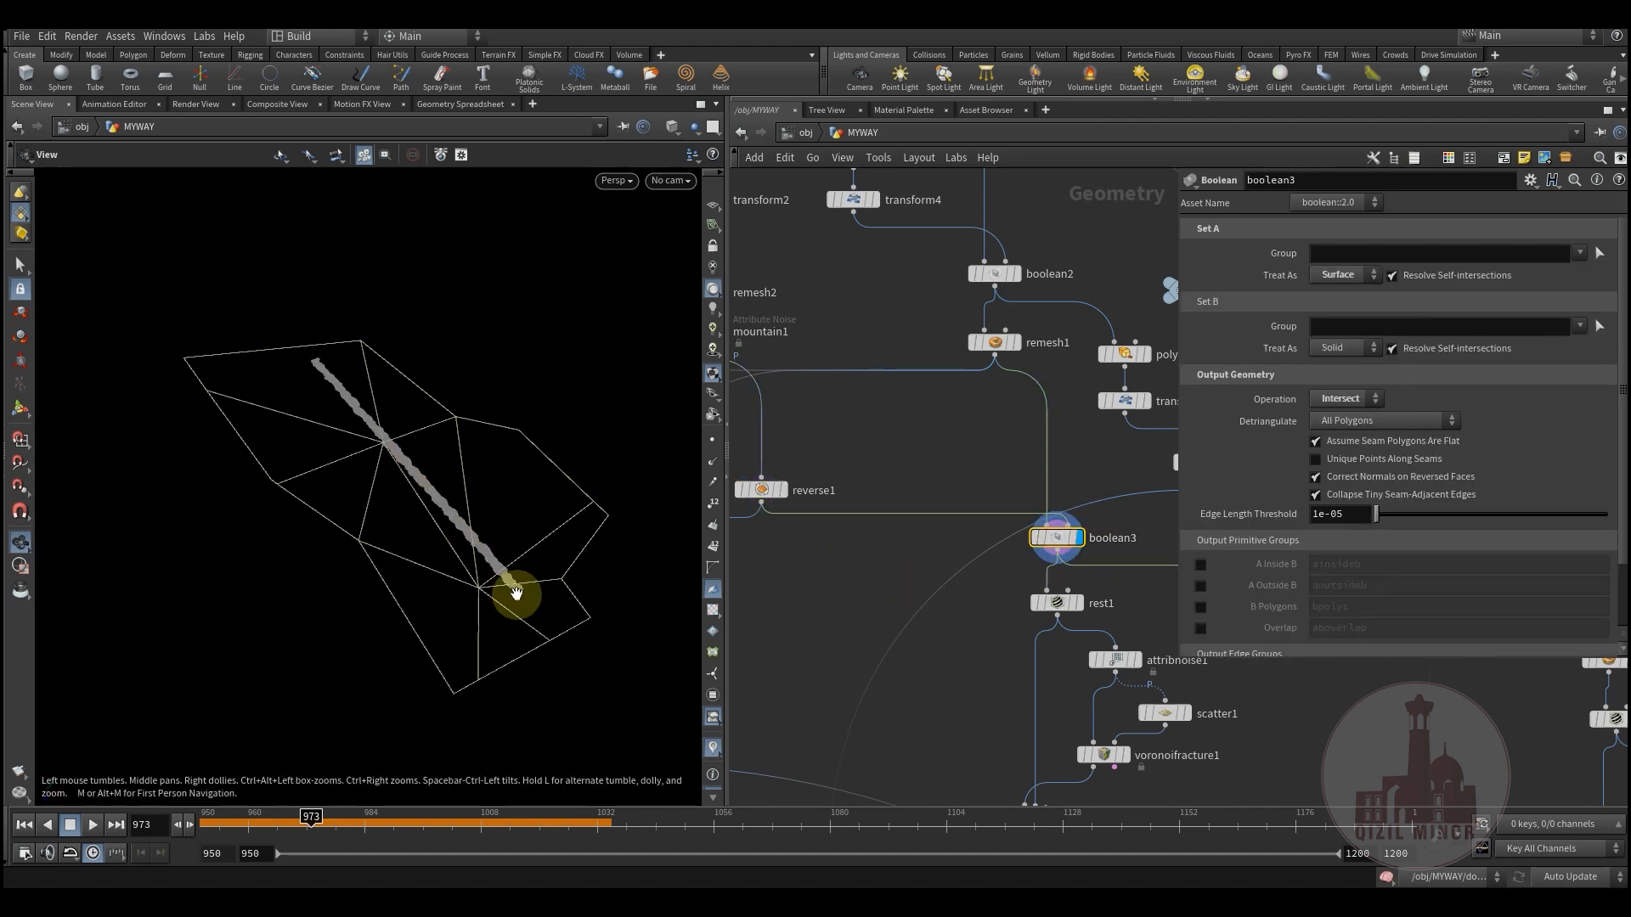
pyautogui.moveTo(911, 481); pyautogui.dragTo(863, 572, button='middle')
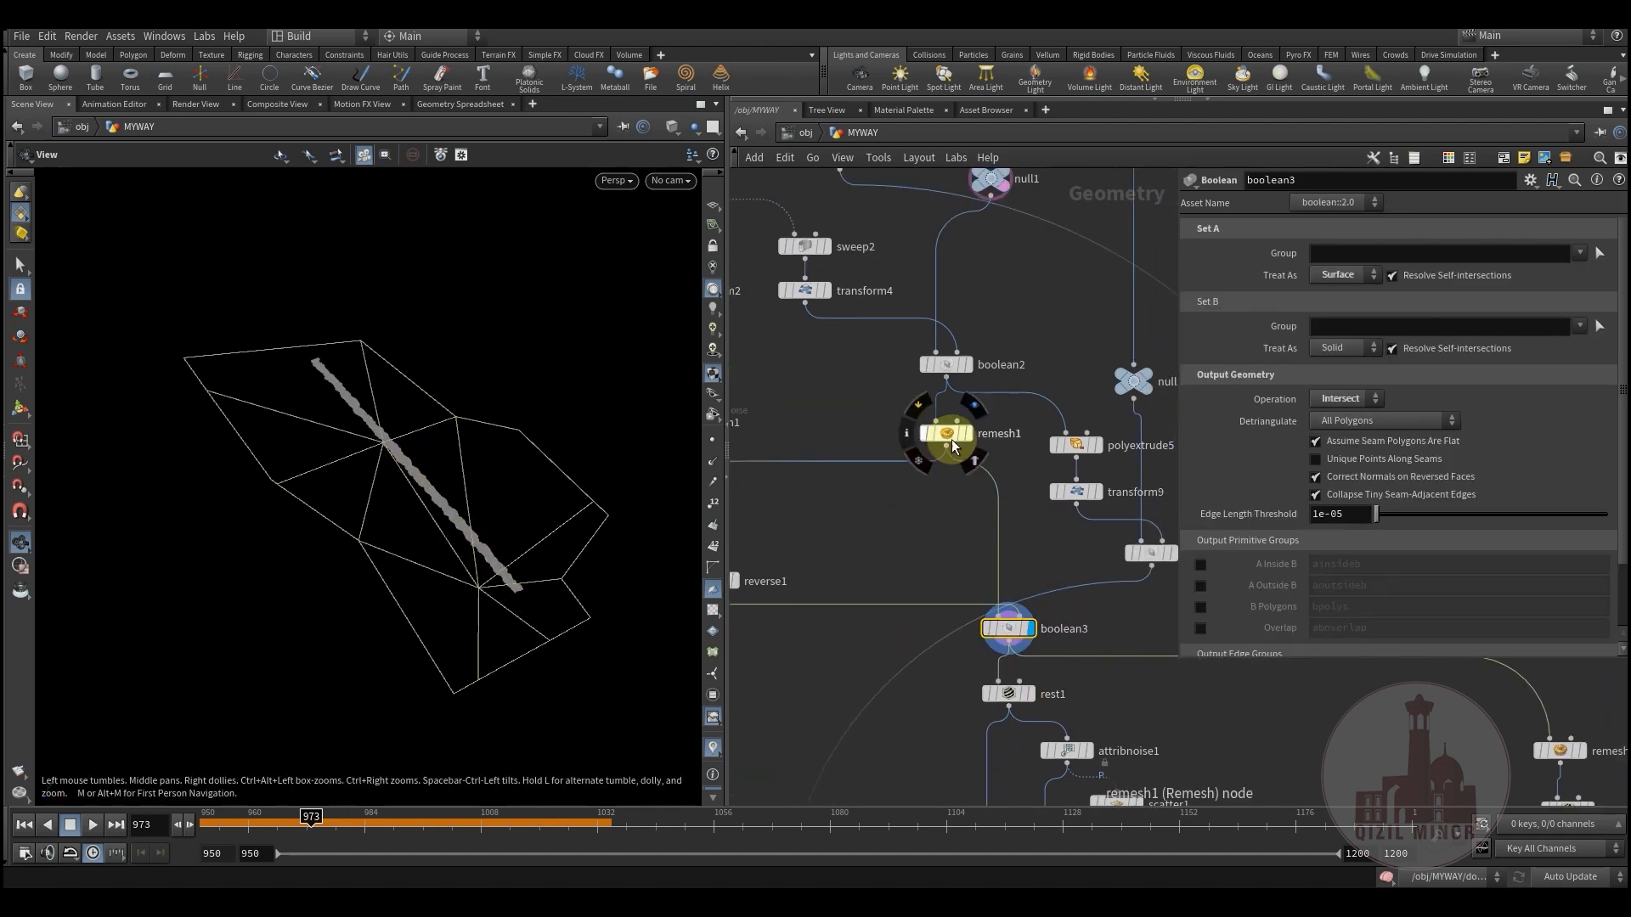
pyautogui.click(976, 459)
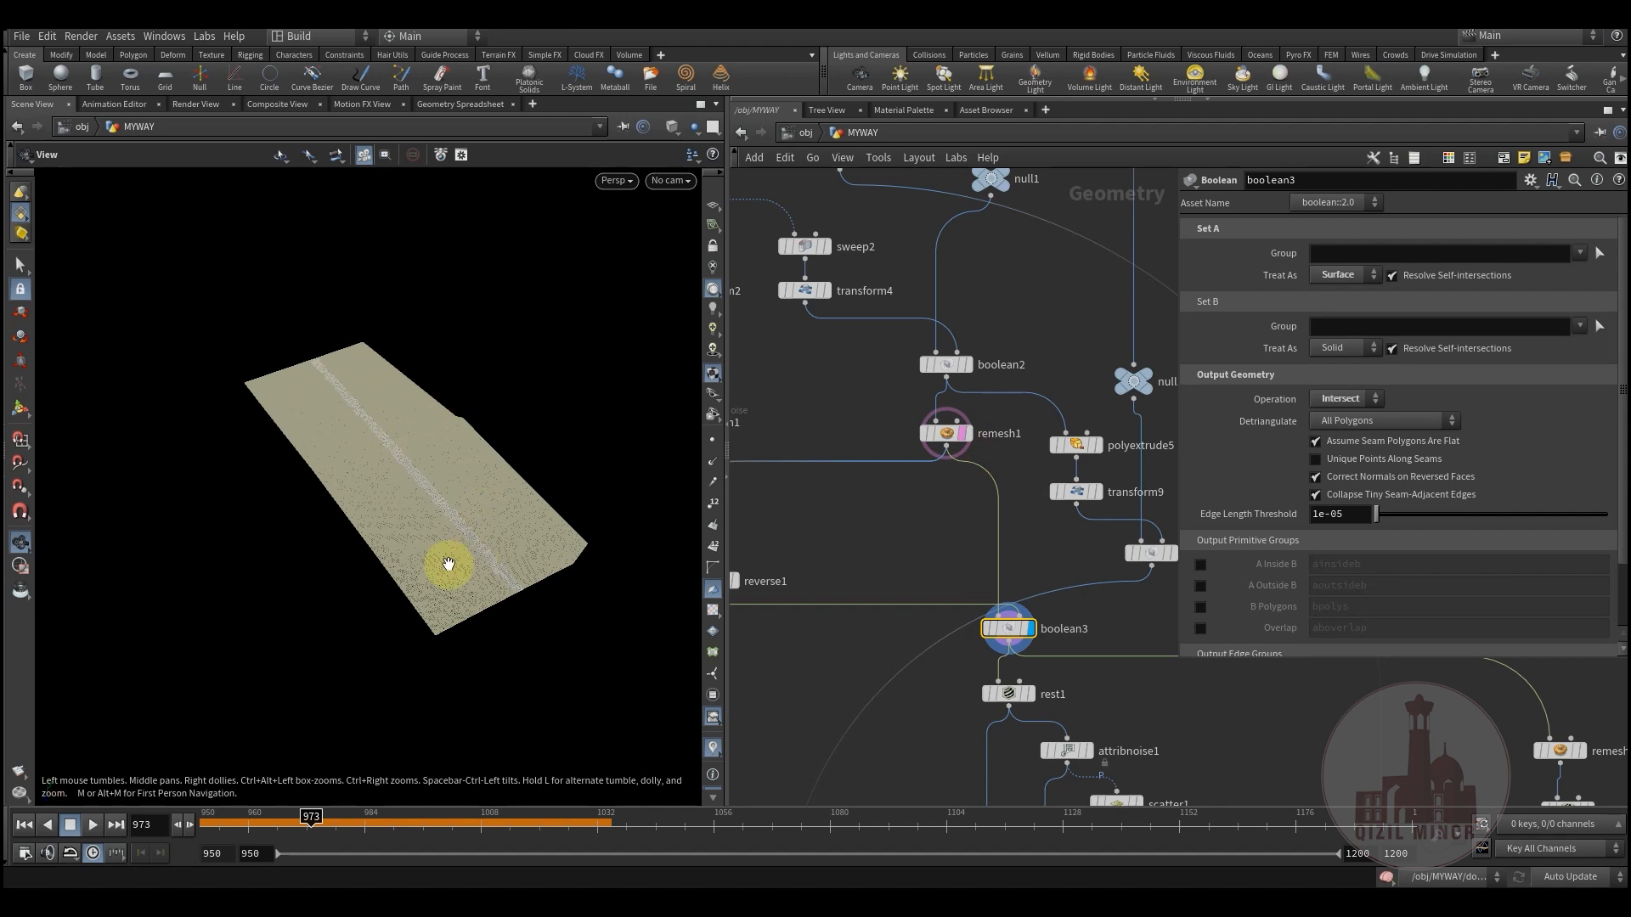
pyautogui.moveTo(890, 545); pyautogui.dragTo(992, 537, button='middle')
pyautogui.moveTo(911, 637); pyautogui.dragTo(1154, 558, button='middle')
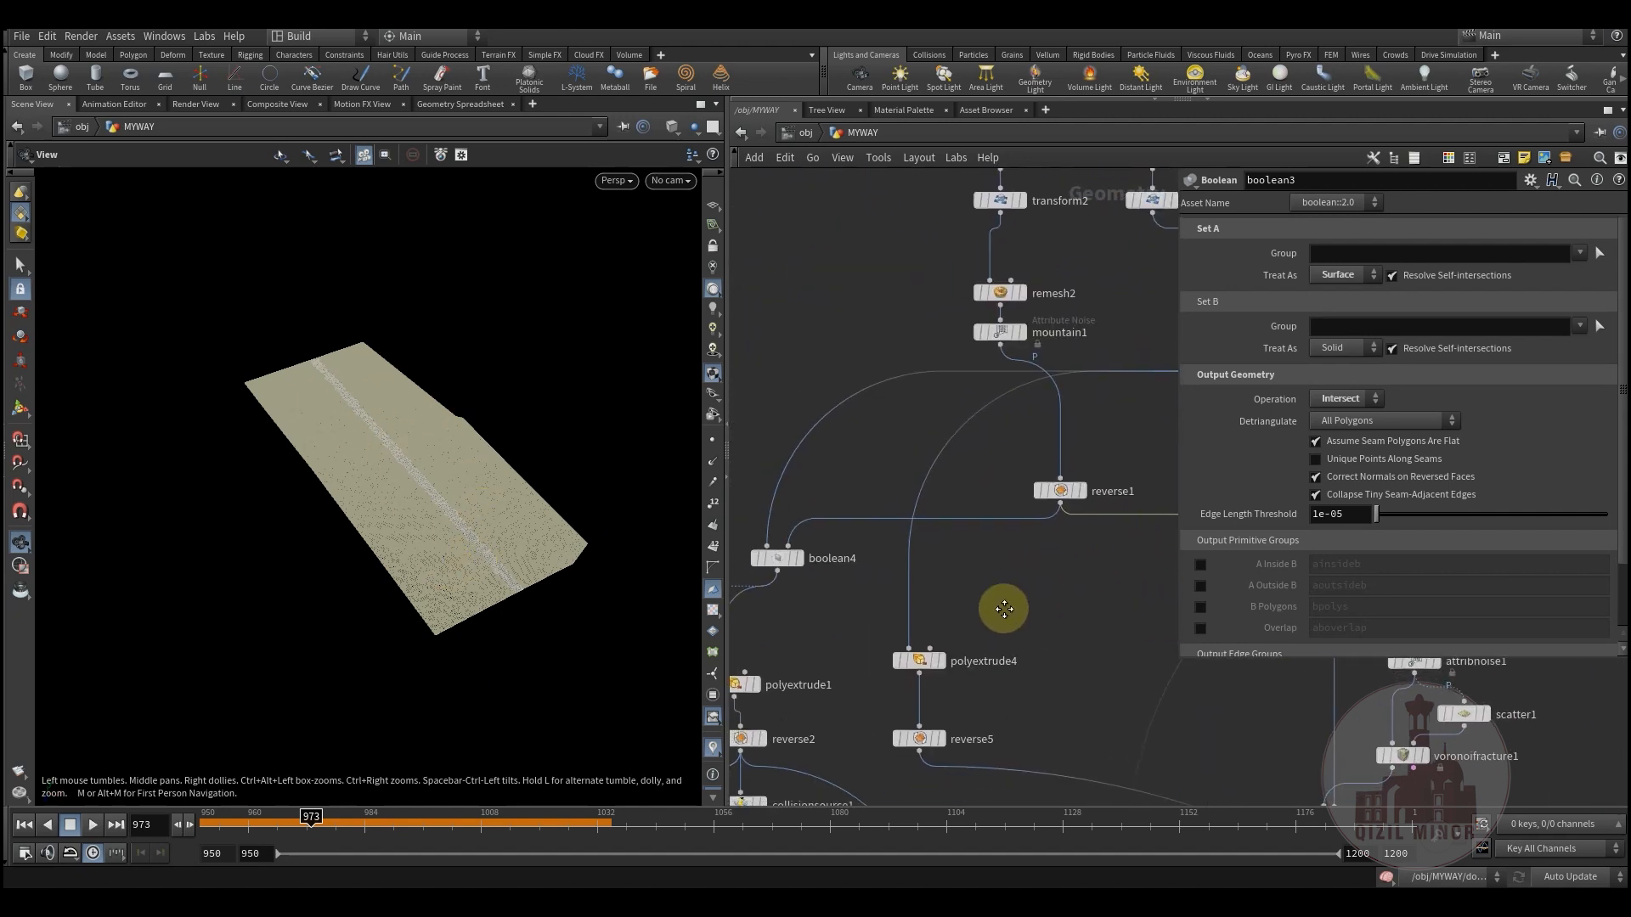
# Display boolean4 with its Subtract settings to examine how the roughened bar cuts the remeshed ground
pyautogui.moveTo(1005, 610); pyautogui.dragTo(1083, 559, button='middle')
pyautogui.click(852, 510)
pyautogui.click(872, 510)
pyautogui.moveTo(904, 571); pyautogui.dragTo(950, 570, button='middle')
pyautogui.moveTo(799, 594); pyautogui.dragTo(987, 507, button='middle')
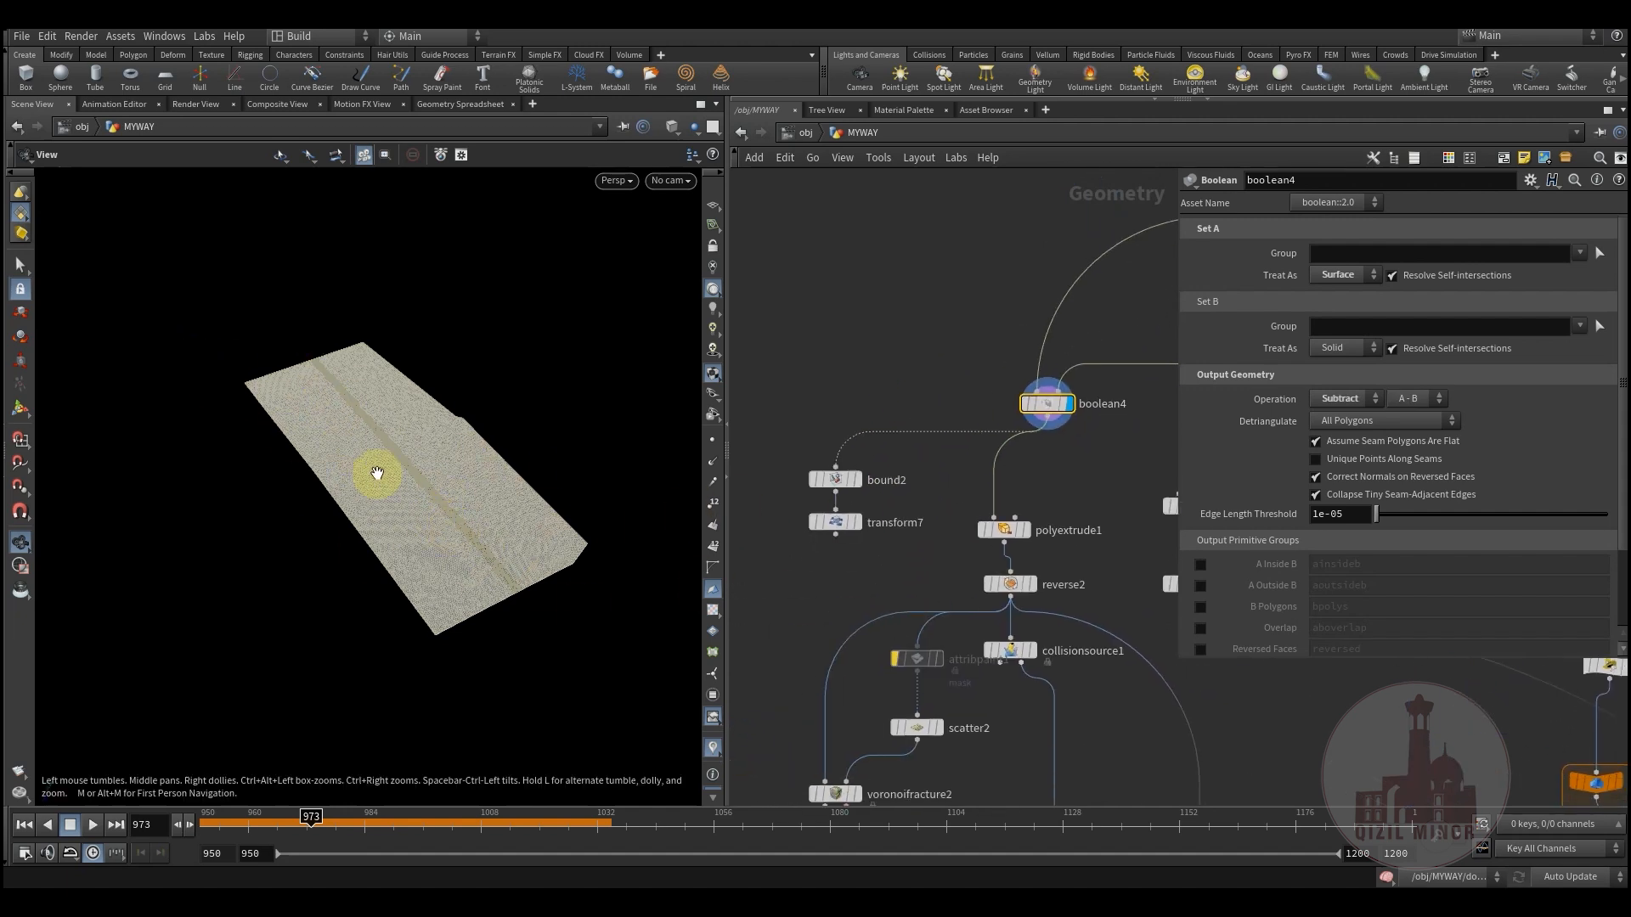
# Display polyextrude1 to examine its extrusion settings and the thickened ground around the crack
pyautogui.moveTo(899, 557); pyautogui.dragTo(805, 477, button='middle')
pyautogui.click(934, 475)
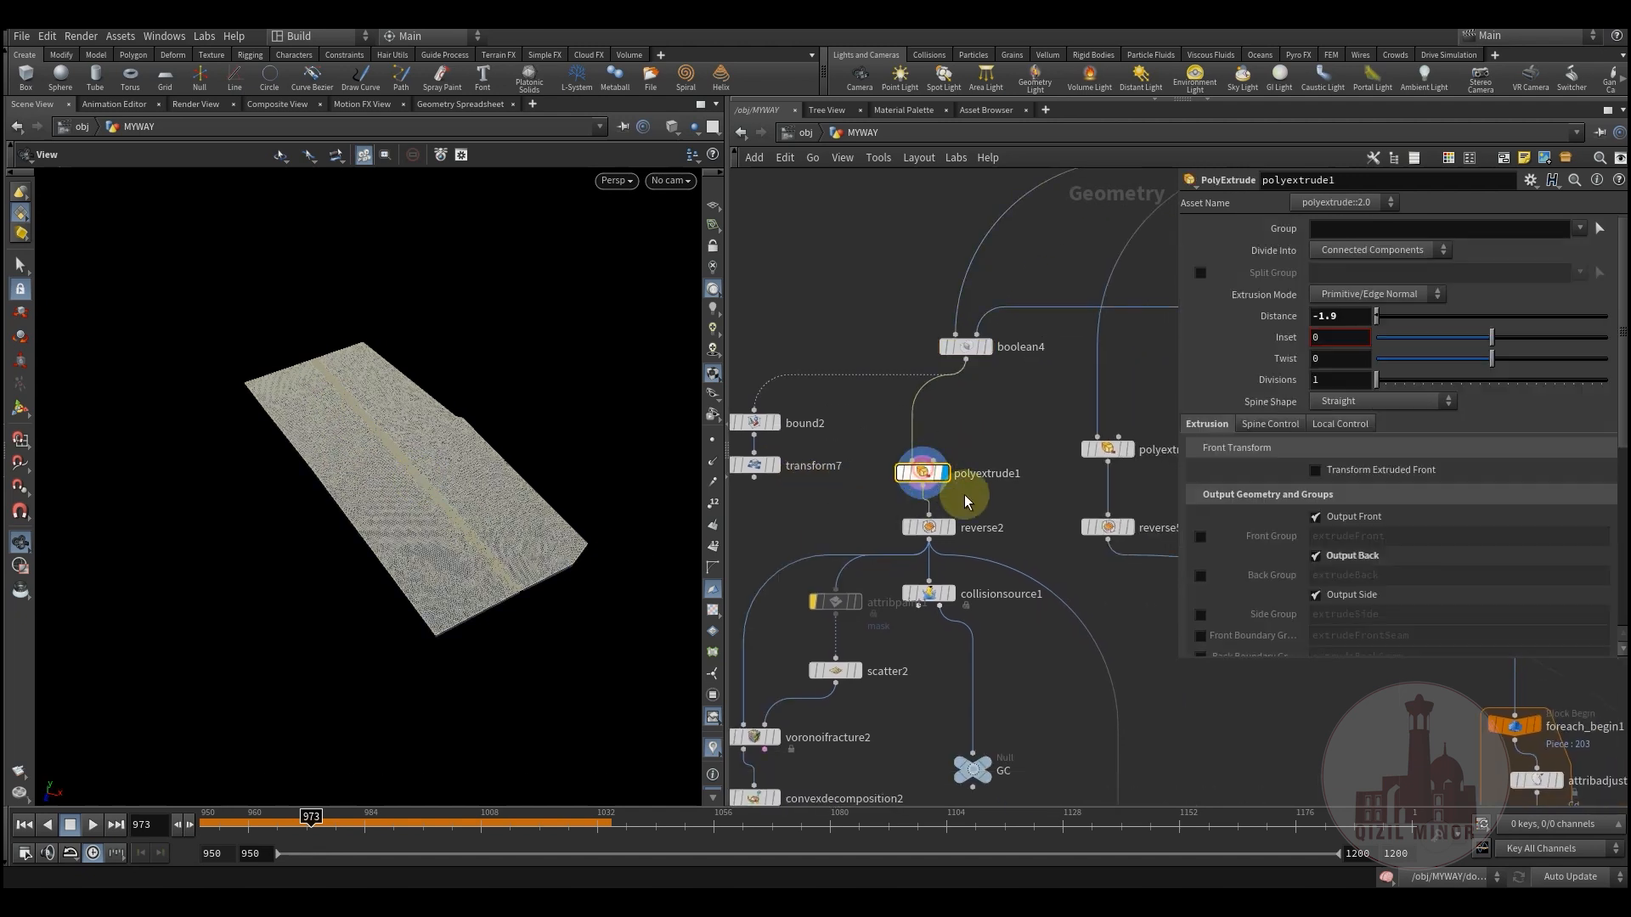
pyautogui.scroll(-5, 1004, 484)
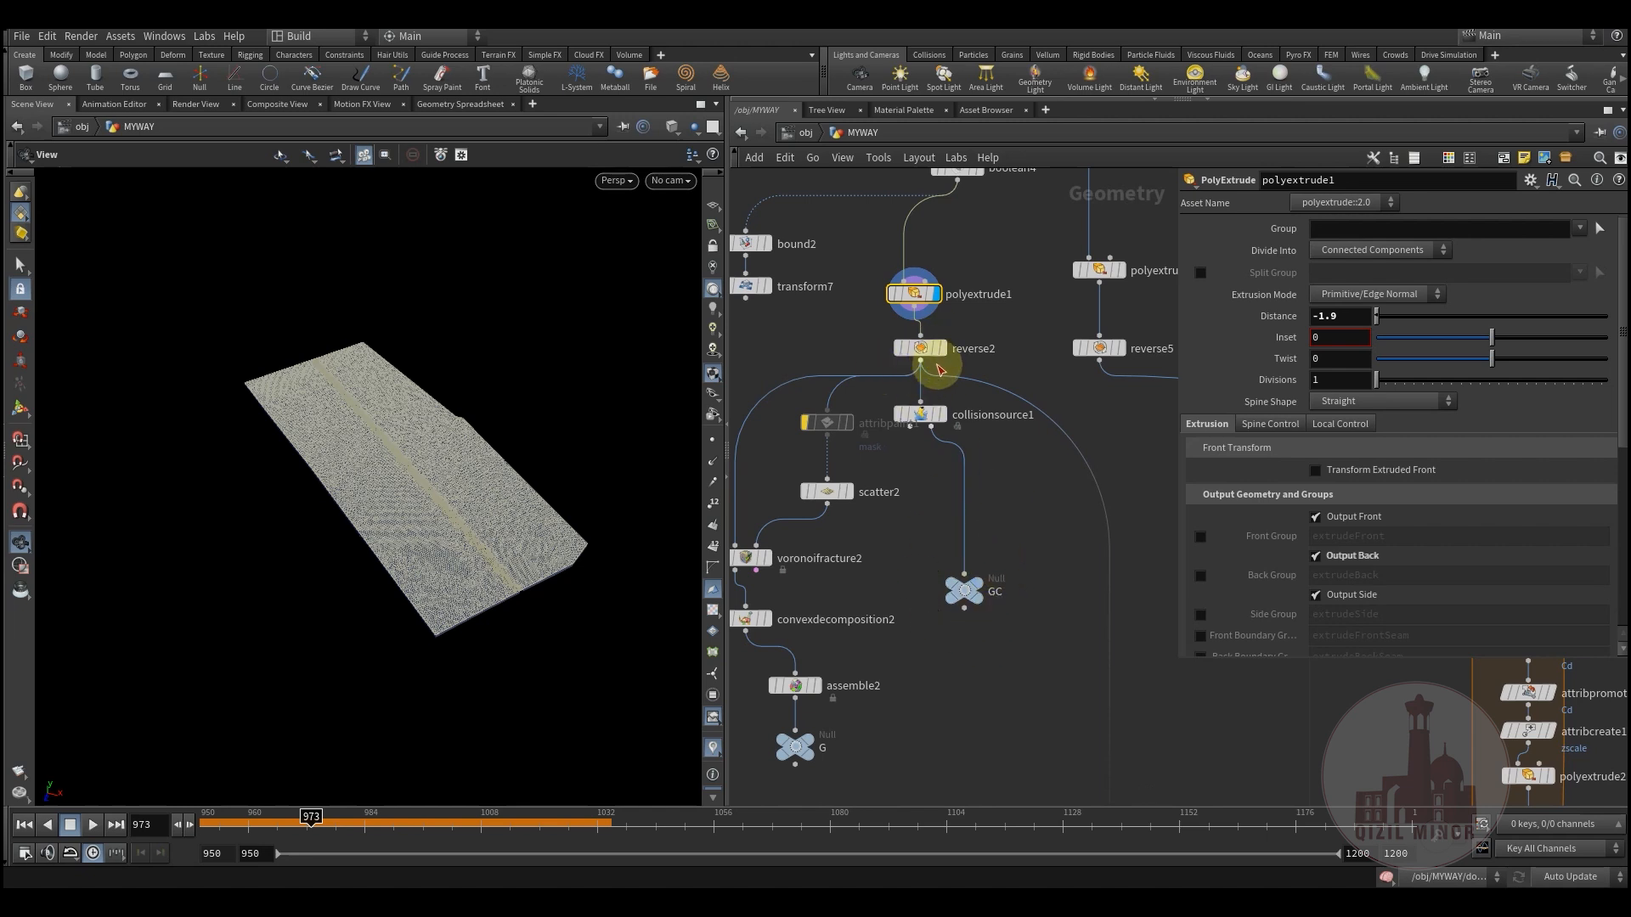
pyautogui.moveTo(867, 533); pyautogui.dragTo(965, 509, button='middle')
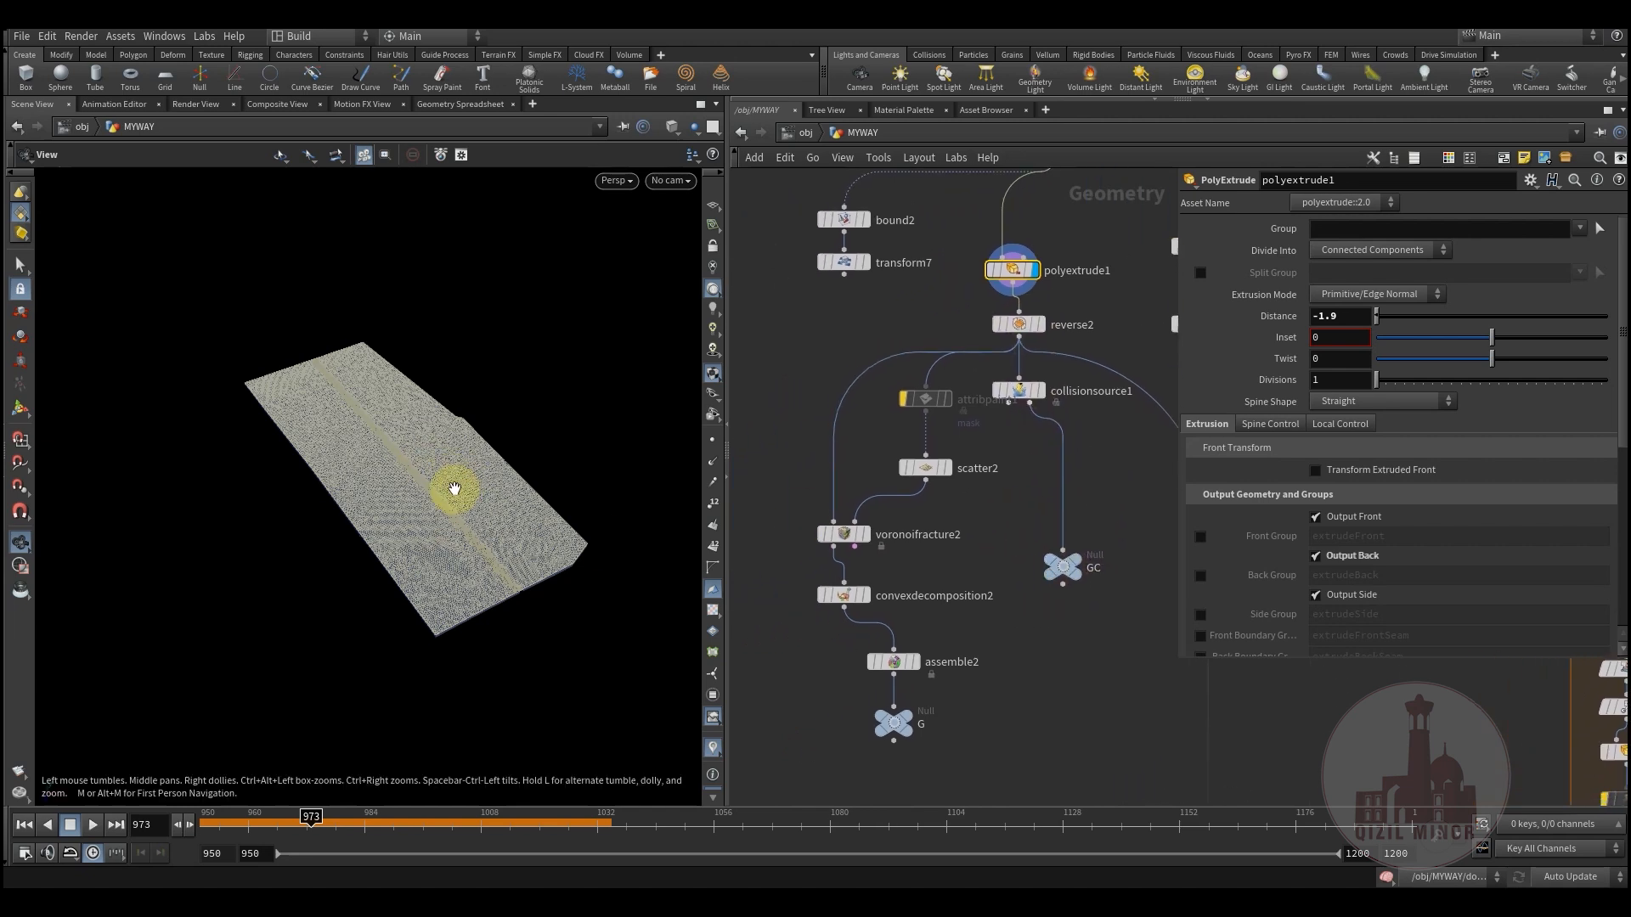
pyautogui.moveTo(408, 448); pyautogui.dragTo(451, 484)
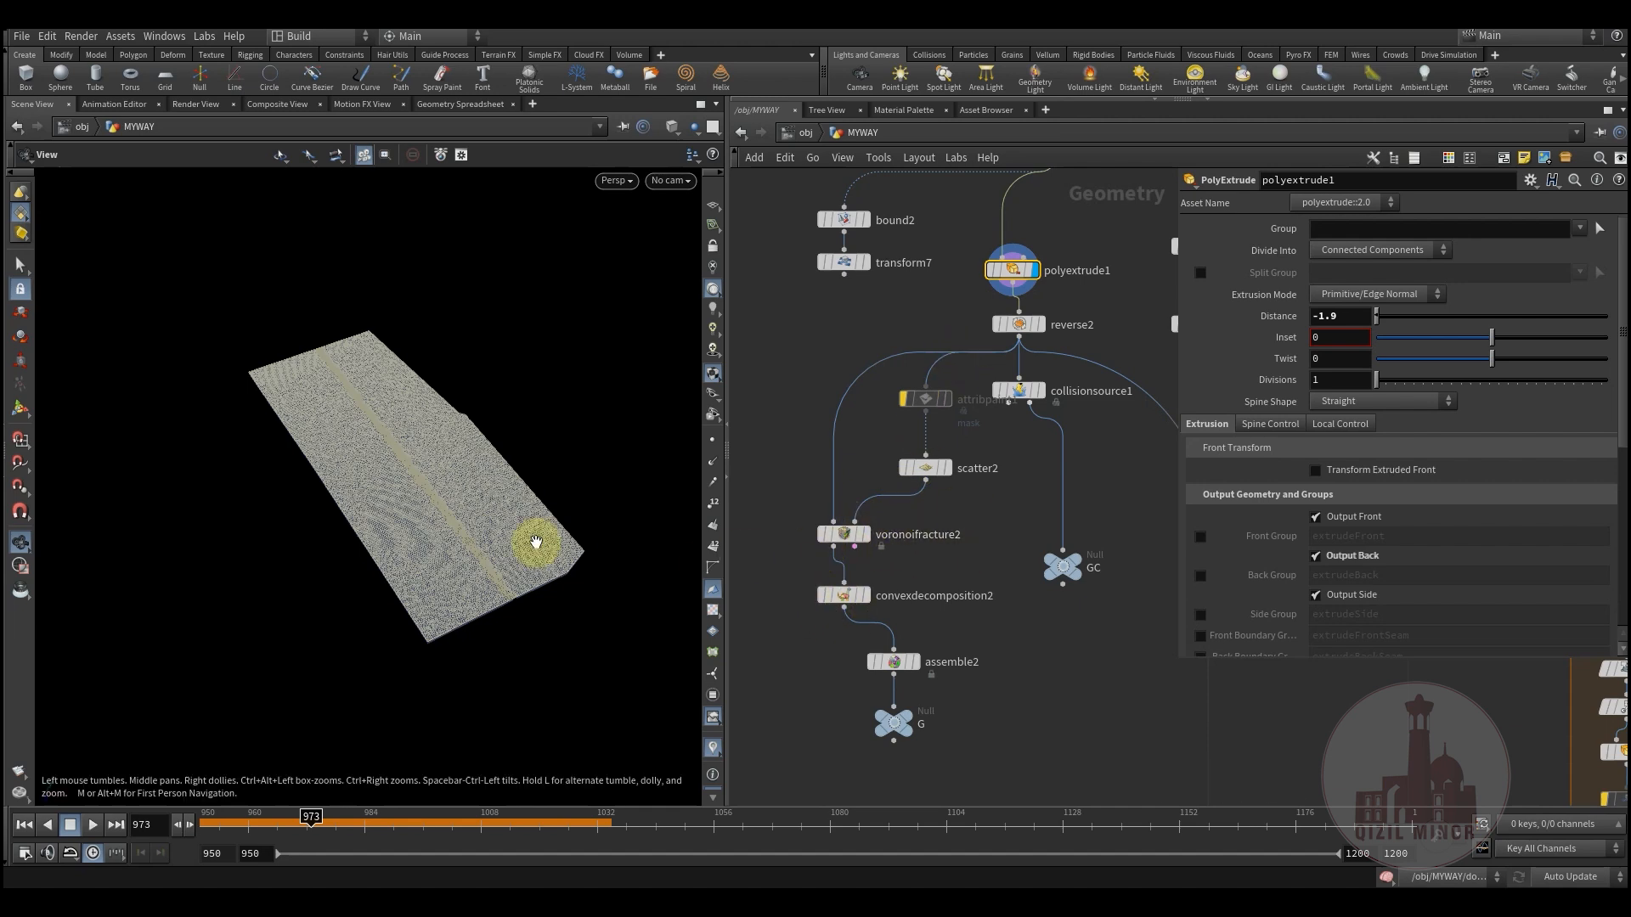
pyautogui.moveTo(444, 476)
pyautogui.mouseDown()
pyautogui.moveTo(422, 477)
pyautogui.moveTo(429, 520)
pyautogui.moveTo(401, 513)
pyautogui.mouseUp()
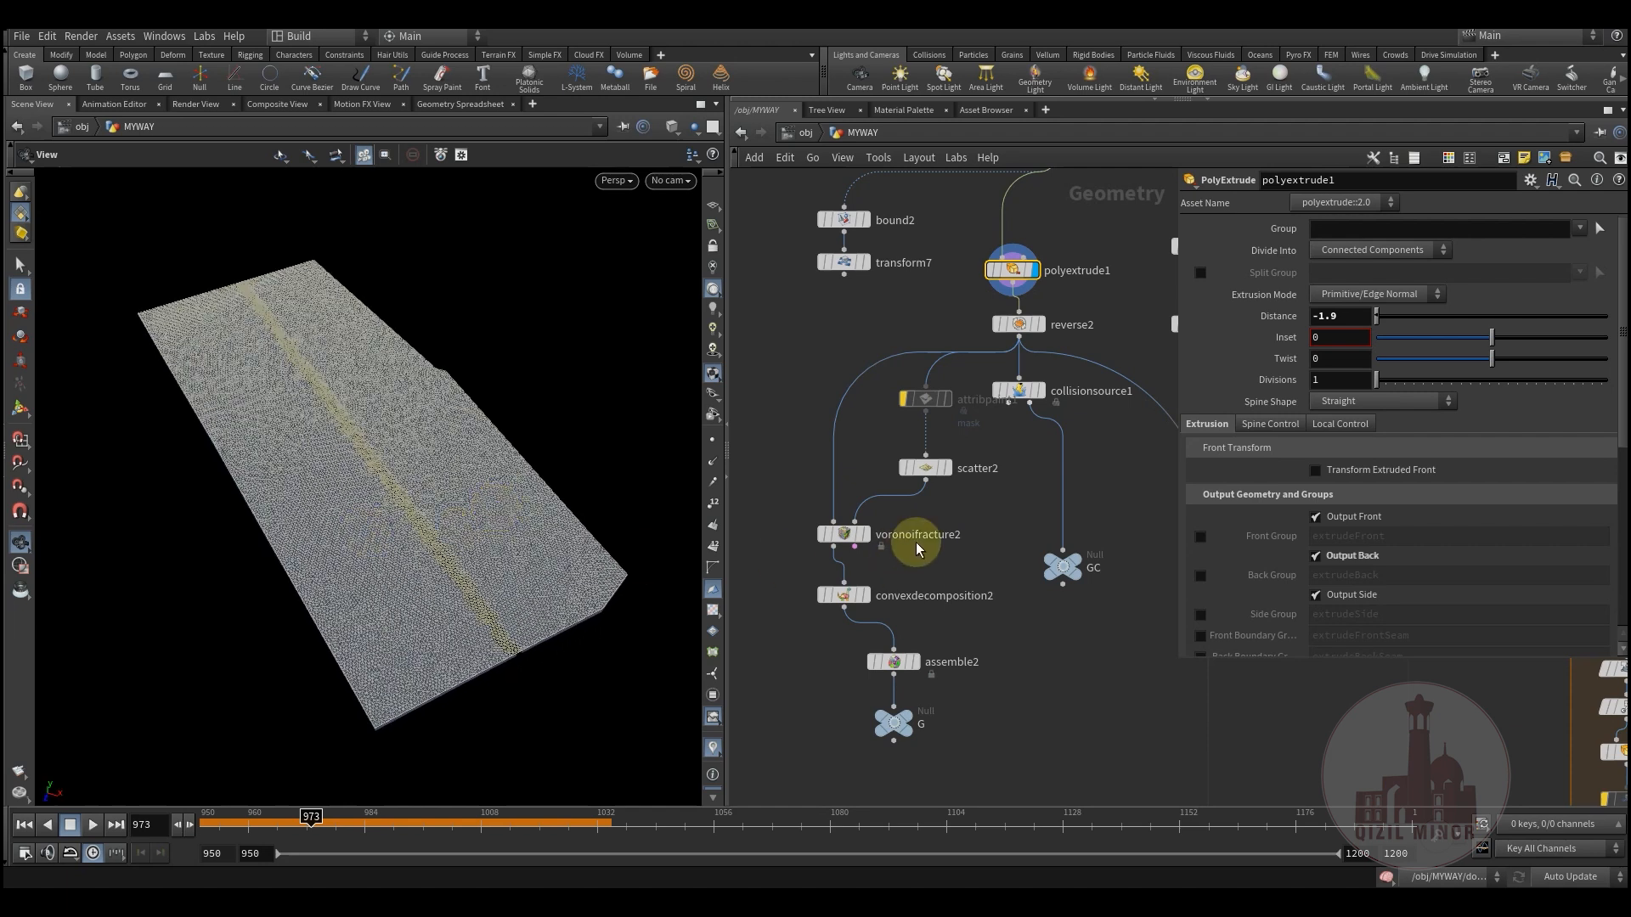
# Display voronoifracture2 and convexdecomposition2 in turn to examine the fracture settings and the convex pieces of the ground slab
pyautogui.click(806, 538)
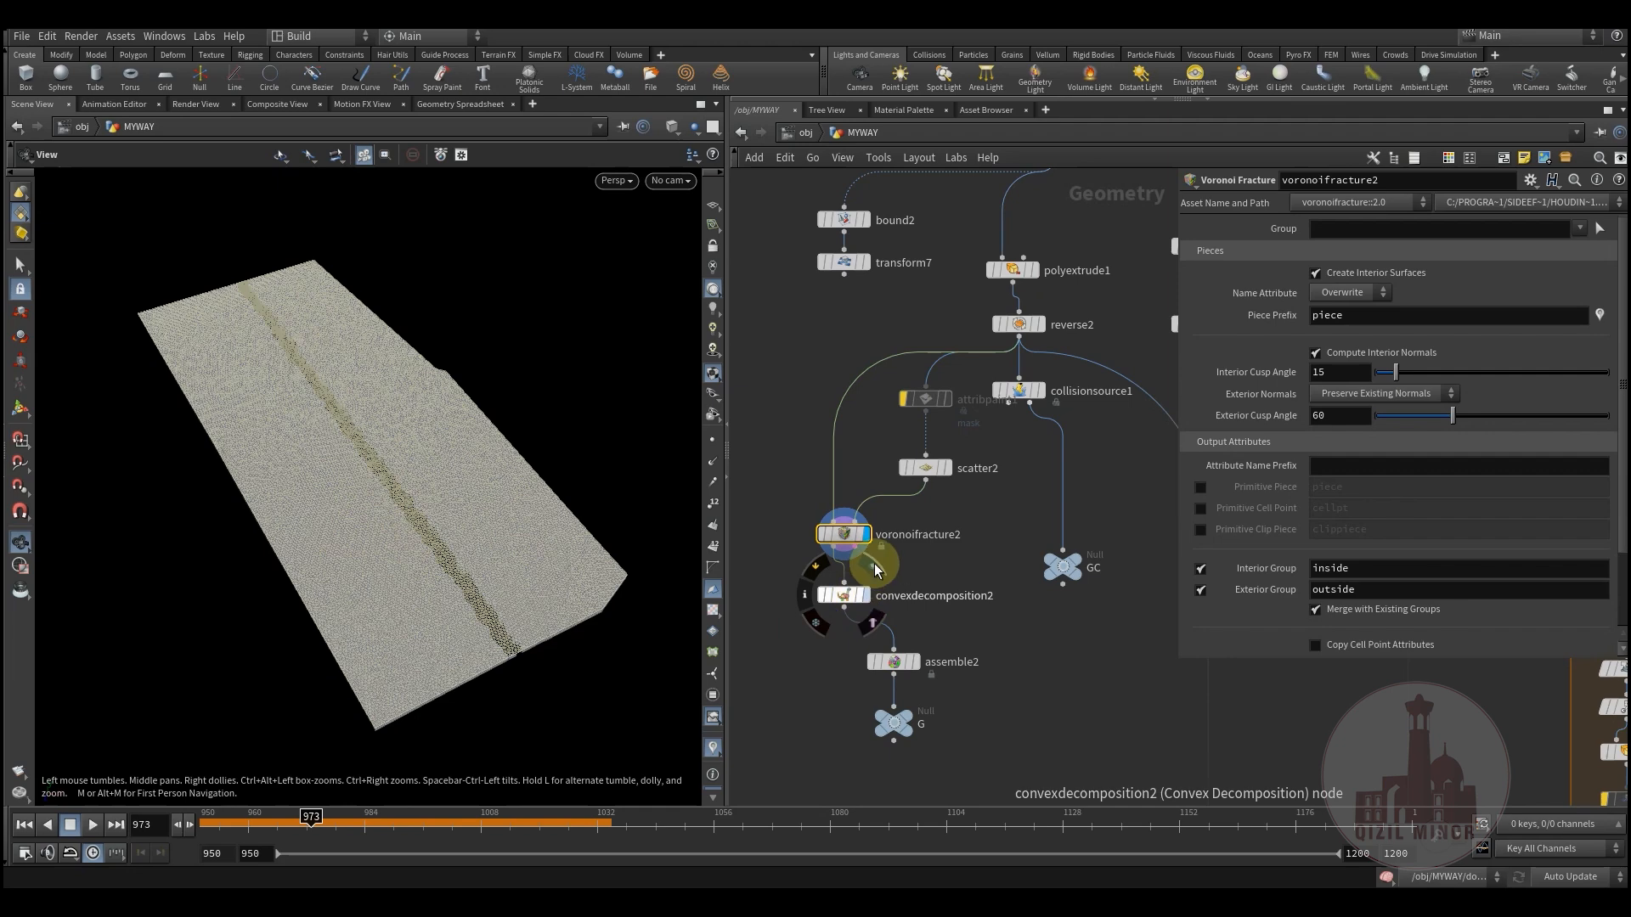
pyautogui.click(864, 596)
pyautogui.moveTo(376, 507); pyautogui.dragTo(374, 540)
pyautogui.moveTo(853, 594); pyautogui.dragTo(839, 581)
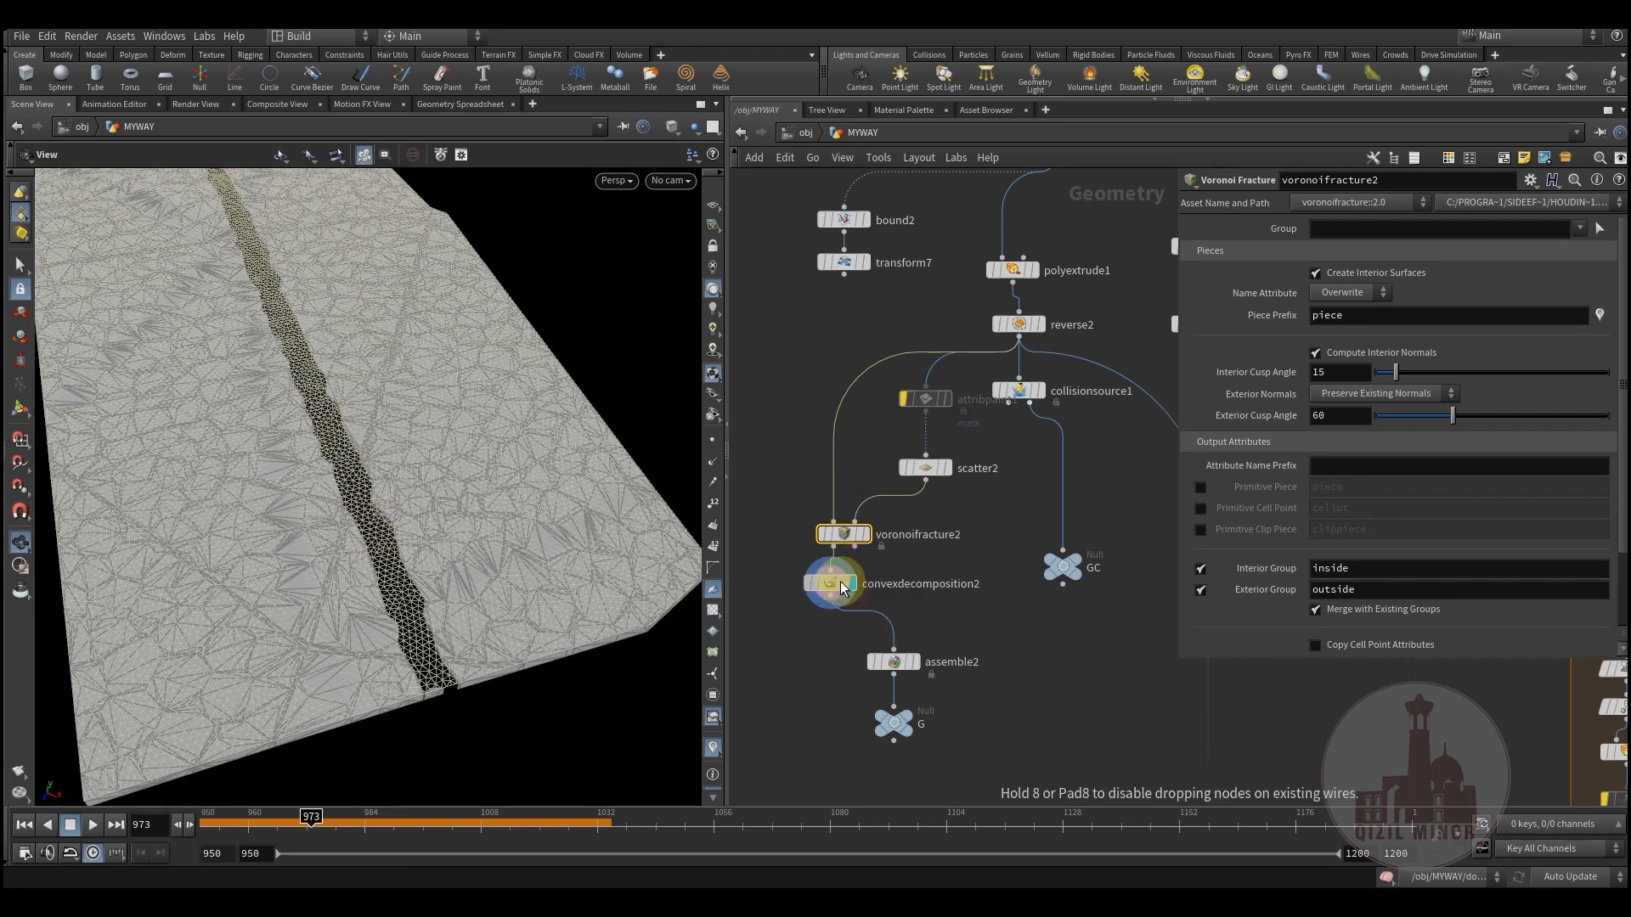
pyautogui.moveTo(427, 537)
pyautogui.mouseDown()
pyautogui.moveTo(452, 462)
pyautogui.moveTo(433, 514)
pyautogui.moveTo(406, 525)
pyautogui.mouseUp()
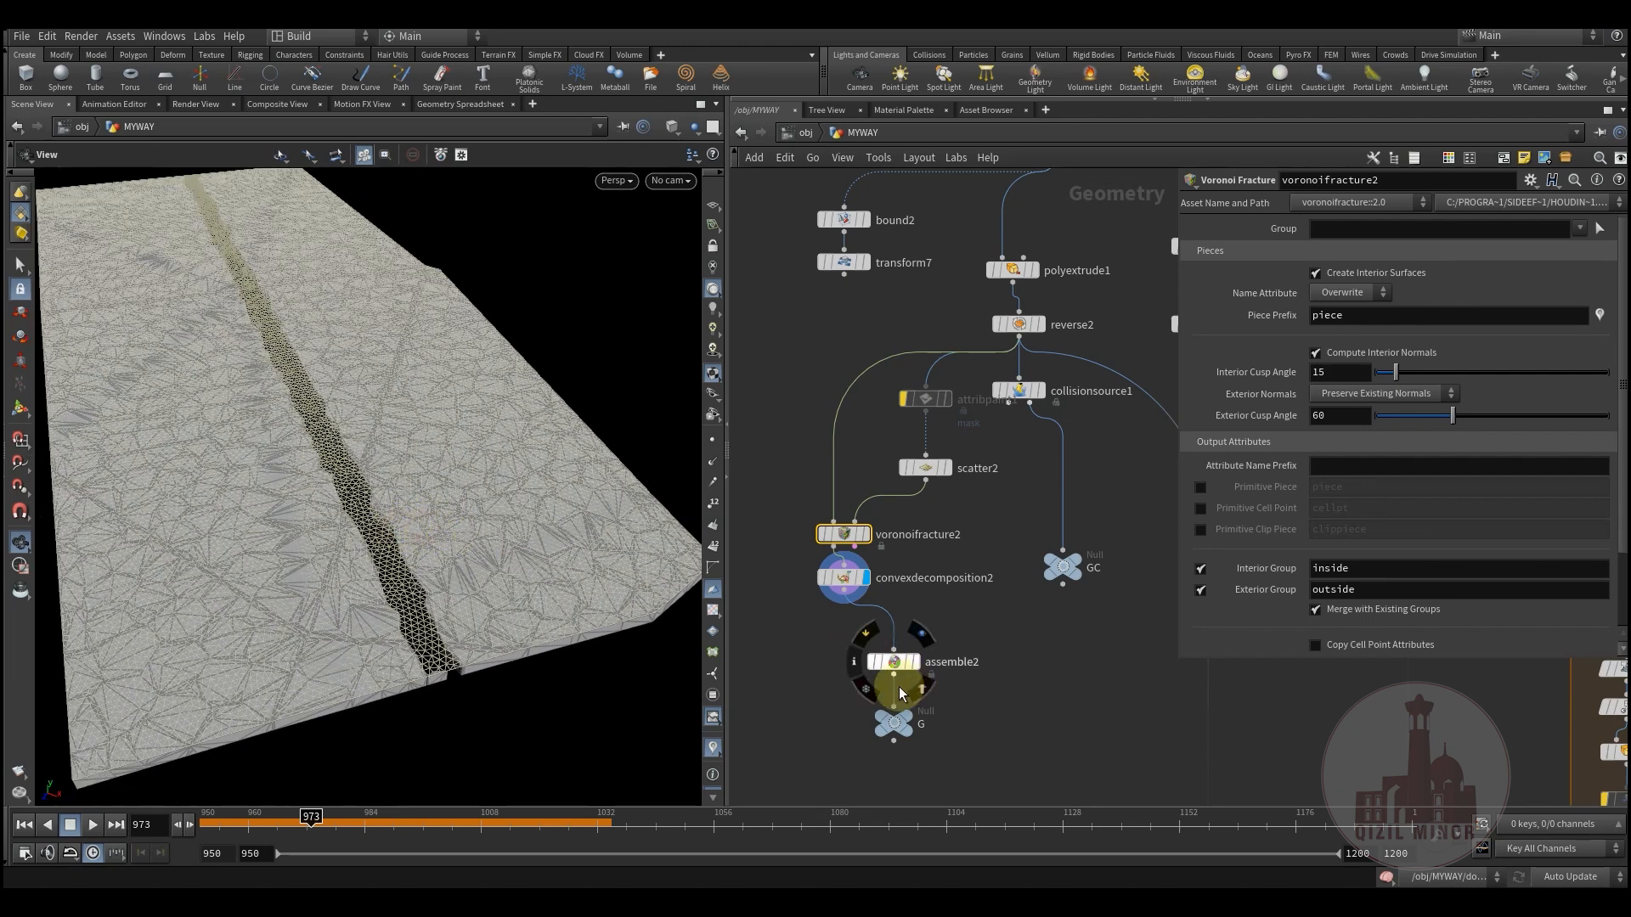
pyautogui.moveTo(419, 553); pyautogui.dragTo(456, 534)
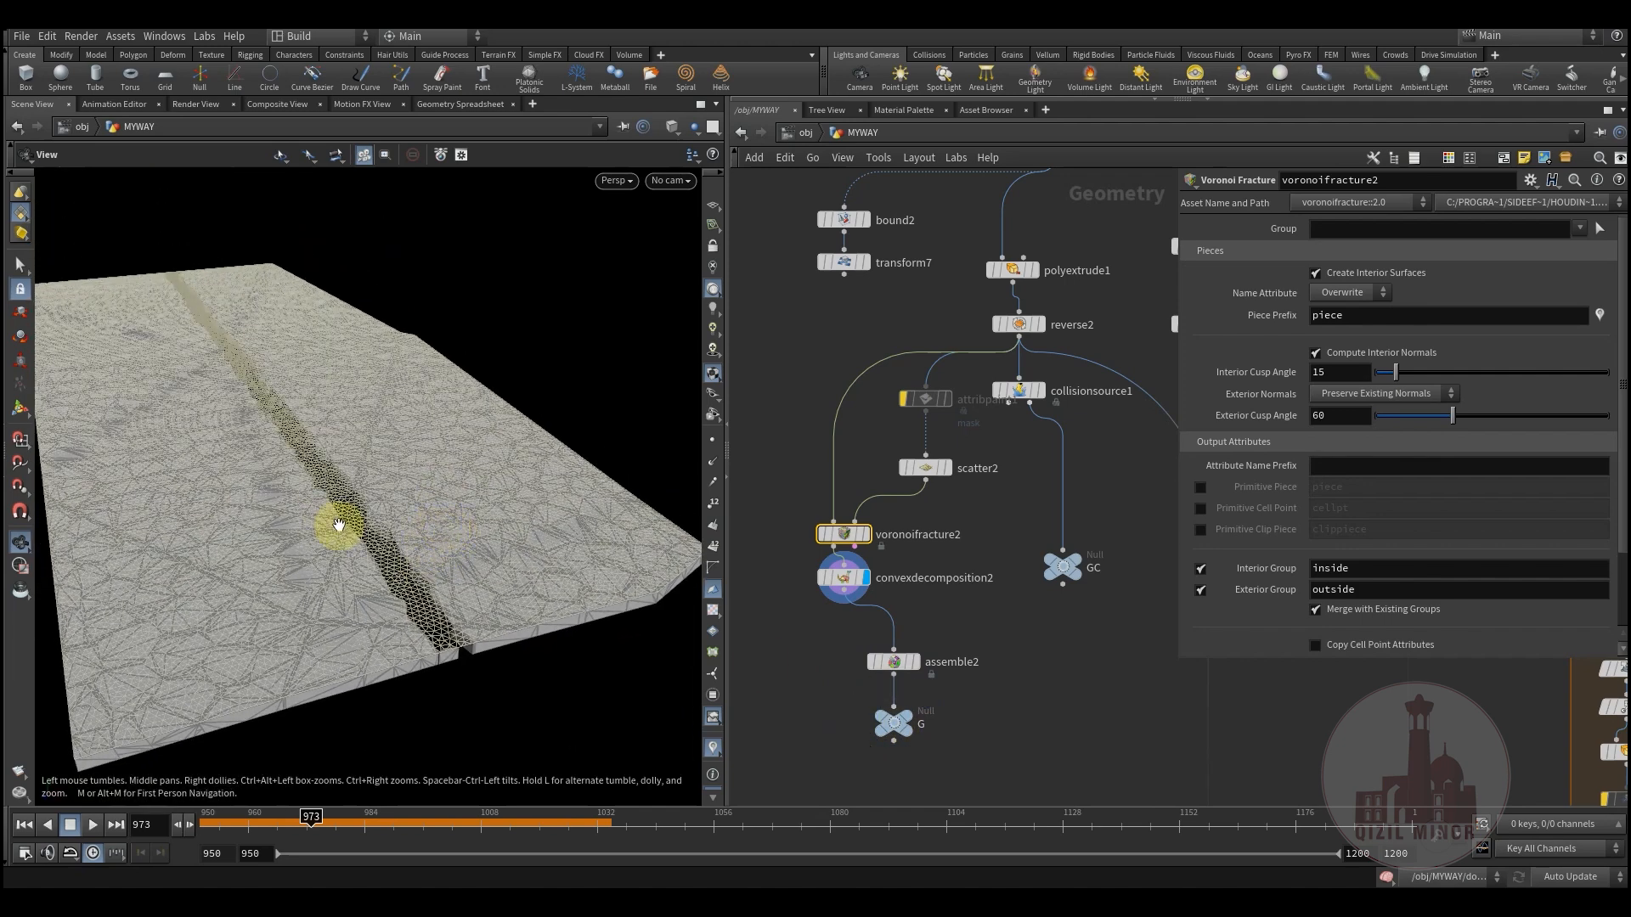
pyautogui.moveTo(473, 597); pyautogui.dragTo(438, 562)
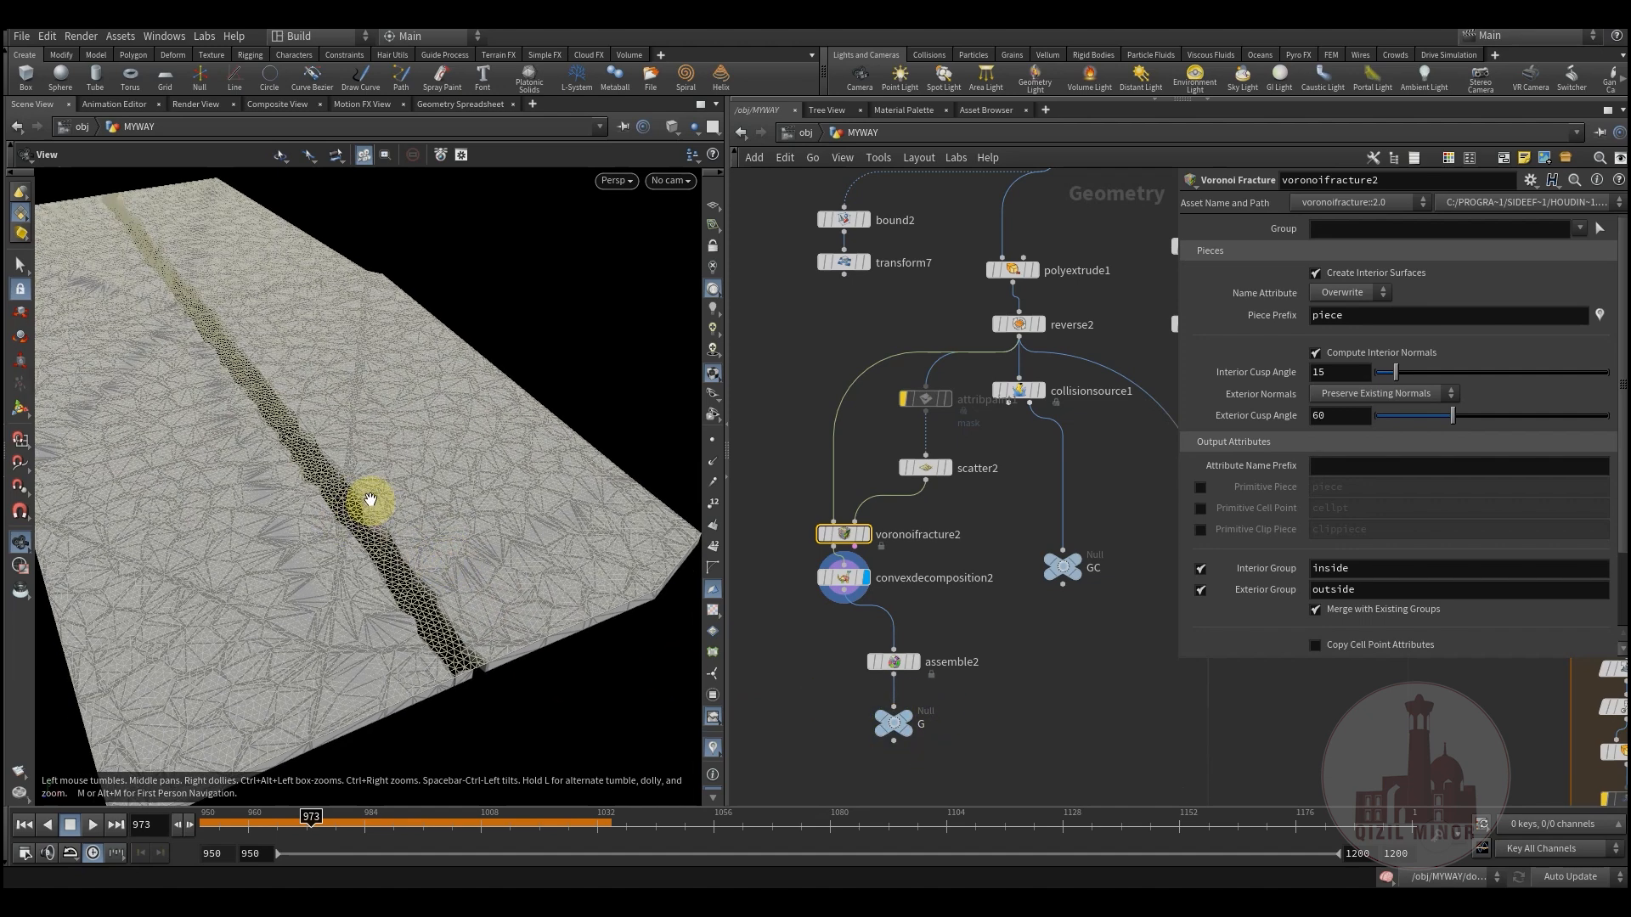
pyautogui.moveTo(387, 493); pyautogui.dragTo(400, 508)
# Display the G null to examine the assembled ground pieces along the crack
pyautogui.click(915, 706)
pyautogui.moveTo(637, 695); pyautogui.dragTo(273, 551)
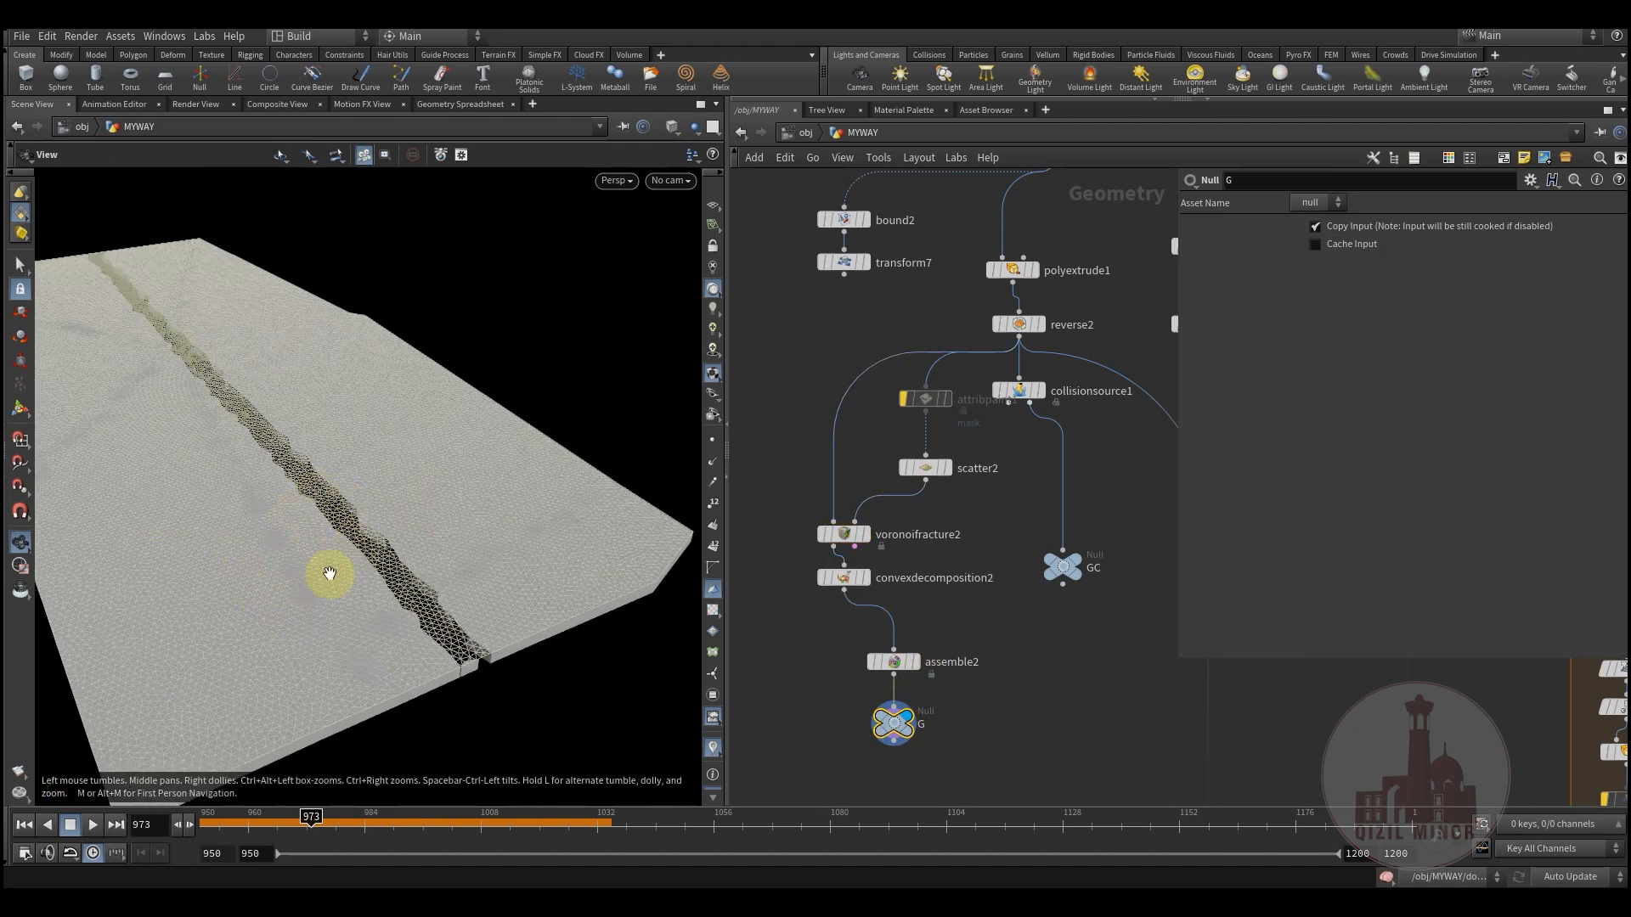
pyautogui.moveTo(463, 633); pyautogui.dragTo(466, 623)
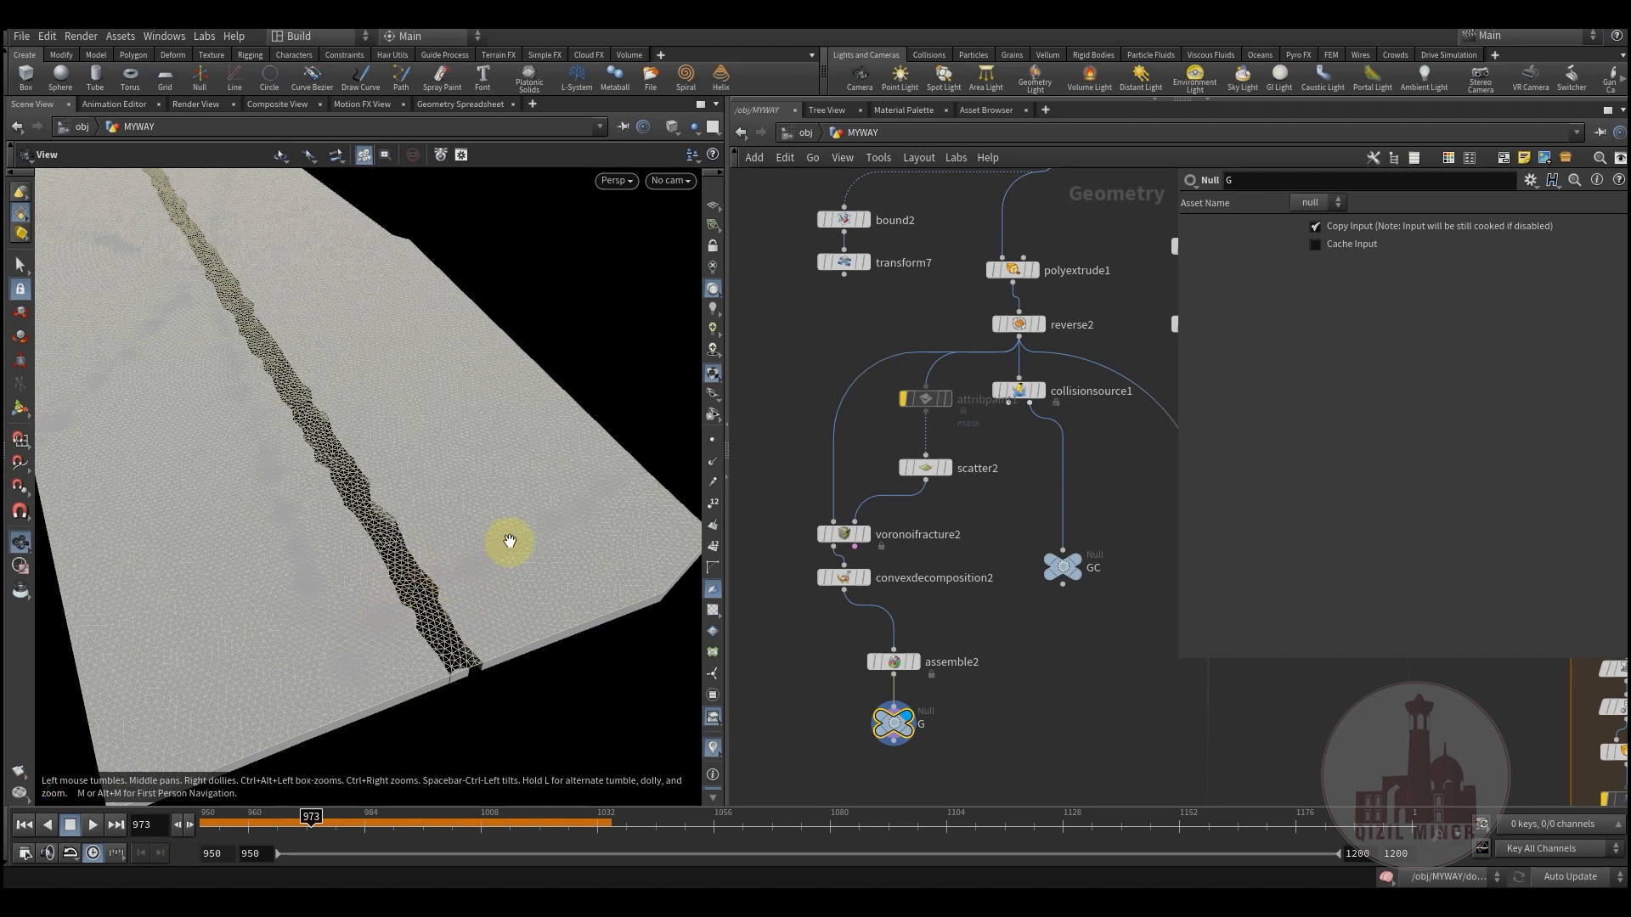
pyautogui.moveTo(1022, 644); pyautogui.dragTo(1049, 482, button='middle')
pyautogui.moveTo(931, 657); pyautogui.dragTo(931, 658)
pyautogui.moveTo(422, 589); pyautogui.dragTo(367, 447)
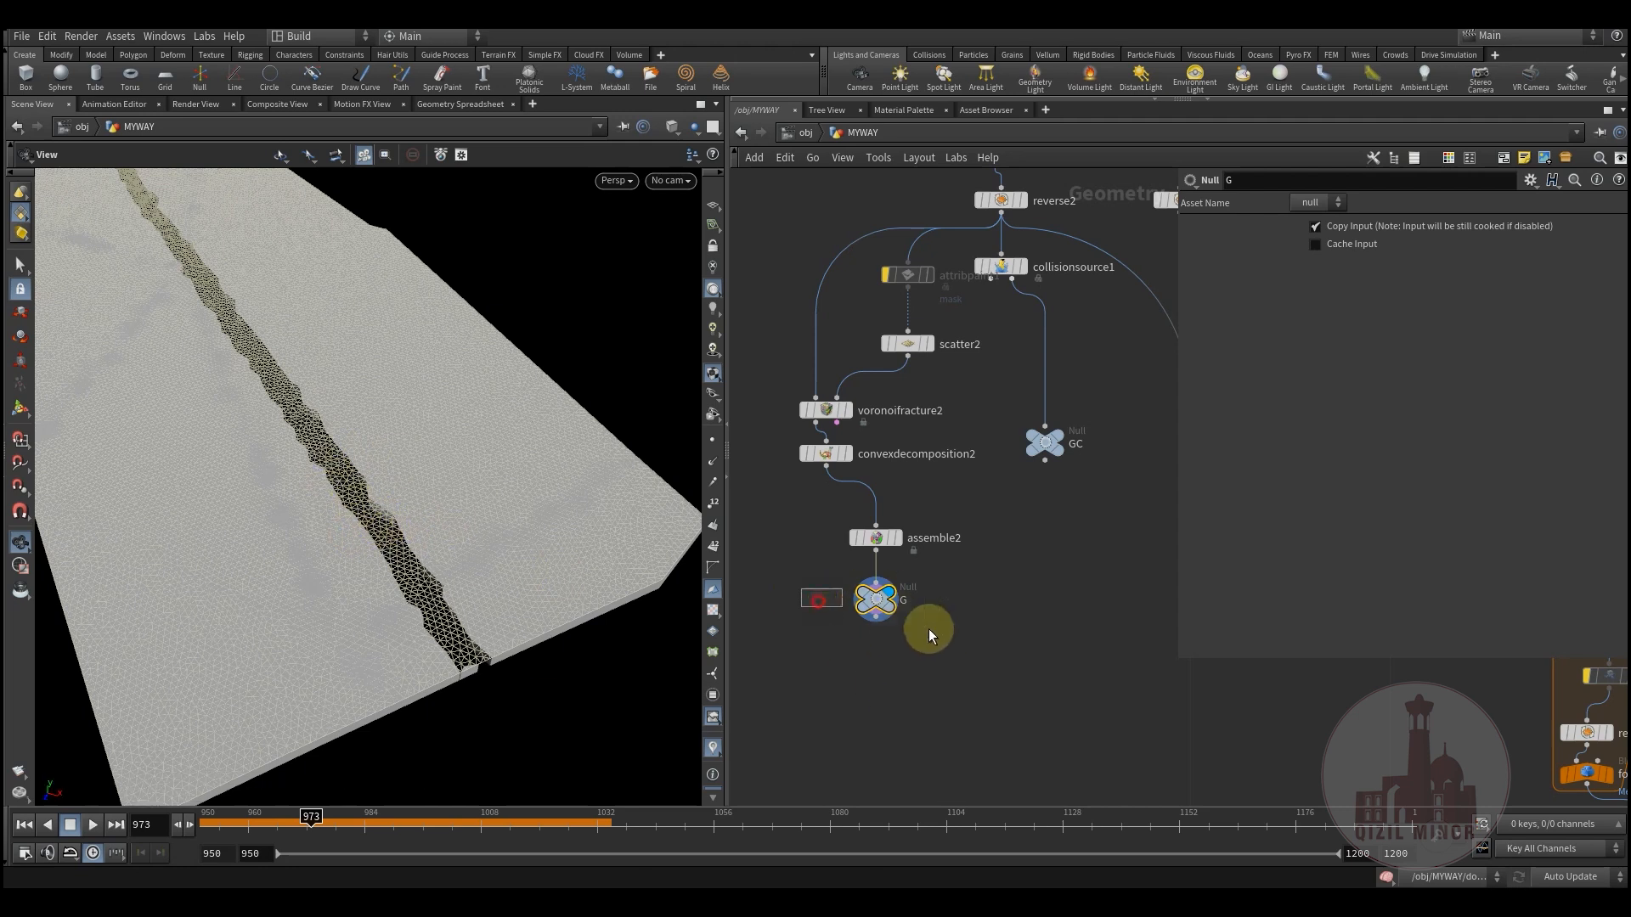
# Display reverse5 to examine the extruded ground slab without the crack cut
pyautogui.moveTo(1060, 630); pyautogui.dragTo(830, 626, button='middle')
pyautogui.moveTo(853, 460); pyautogui.dragTo(1049, 403, button='middle')
pyautogui.scroll(3, 837, 477)
pyautogui.scroll(-3, 1012, 467)
pyautogui.moveTo(1013, 467); pyautogui.dragTo(953, 401, button='middle')
pyautogui.scroll(3, 844, 478)
pyautogui.click(877, 437)
pyautogui.moveTo(157, 498); pyautogui.dragTo(230, 464)
# Trace the reverse5 branch down to collisionsource2 and pyrosolver1 and back up to the boolean3 branch
pyautogui.moveTo(1081, 755); pyautogui.dragTo(874, 573, button='middle')
pyautogui.scroll(-5, 873, 574)
pyautogui.moveTo(871, 727); pyautogui.dragTo(745, 345, button='middle')
pyautogui.scroll(4, 1043, 552)
pyautogui.moveTo(1022, 565); pyautogui.dragTo(1051, 224, button='middle')
pyautogui.moveTo(1011, 618); pyautogui.dragTo(1052, 252, button='middle')
pyautogui.moveTo(1038, 521); pyautogui.dragTo(1029, 328, button='middle')
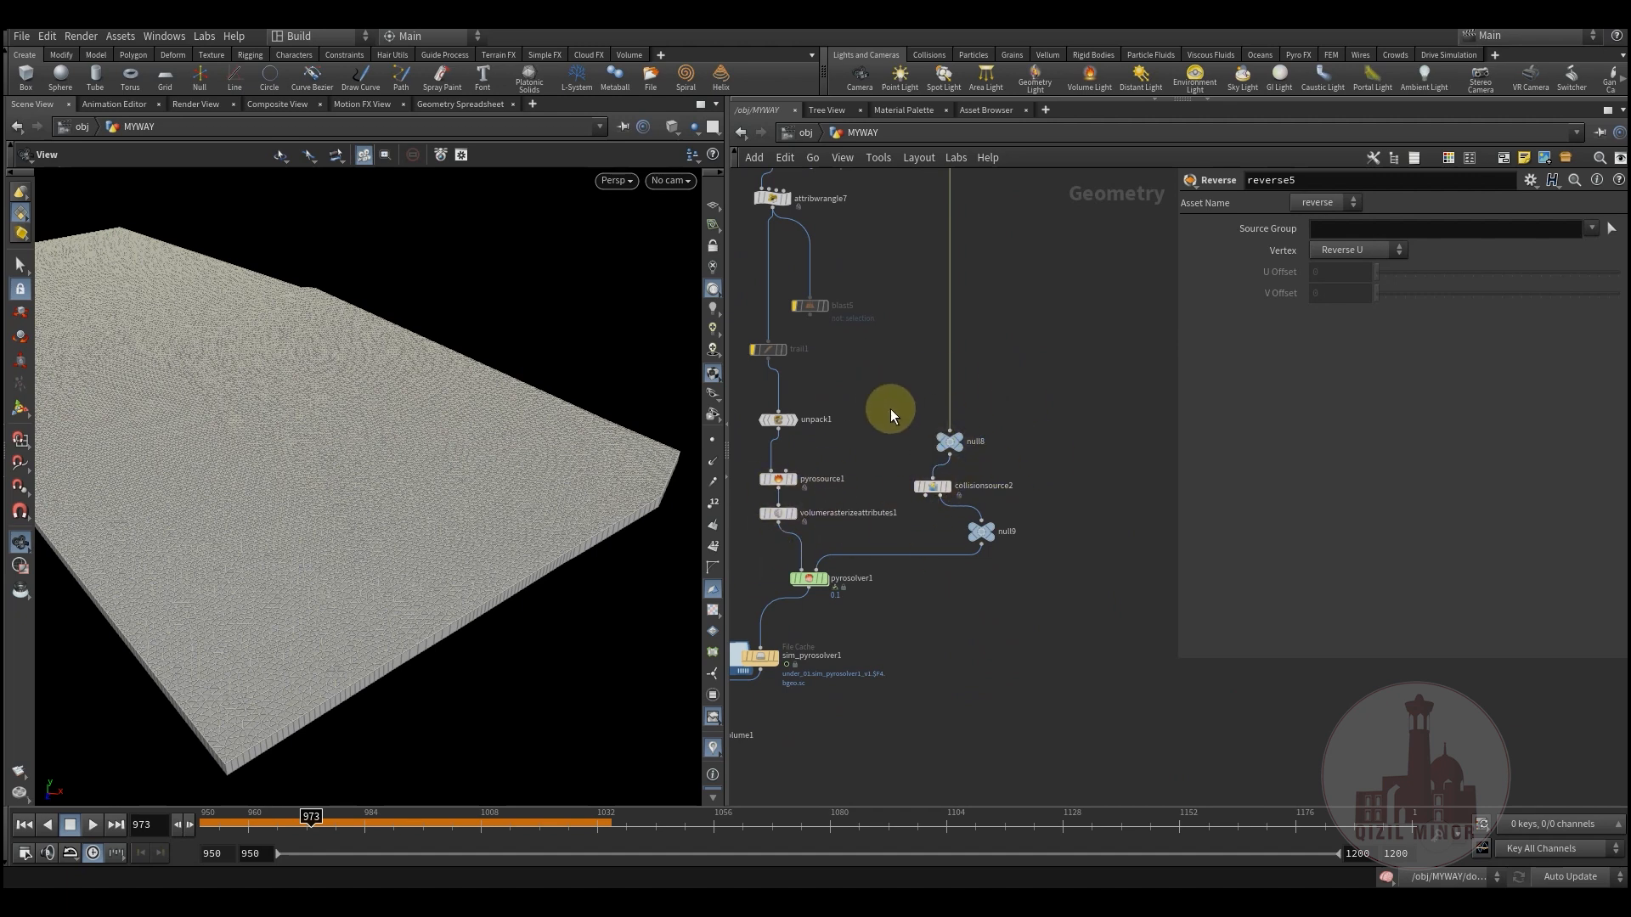
pyautogui.moveTo(945, 311); pyautogui.dragTo(984, 544, button='middle')
pyautogui.moveTo(932, 402); pyautogui.dragTo(943, 605, button='middle')
pyautogui.scroll(-3, 942, 599)
pyautogui.scroll(-1, 1017, 701)
pyautogui.moveTo(914, 414)
pyautogui.mouseDown(button='middle')
pyautogui.moveTo(1018, 700)
pyautogui.moveTo(880, 447)
pyautogui.moveTo(891, 542)
pyautogui.mouseUp(button='middle')
pyautogui.scroll(-2, 1018, 700)
pyautogui.moveTo(854, 415); pyautogui.dragTo(866, 512, button='middle')
pyautogui.scroll(6, 888, 520)
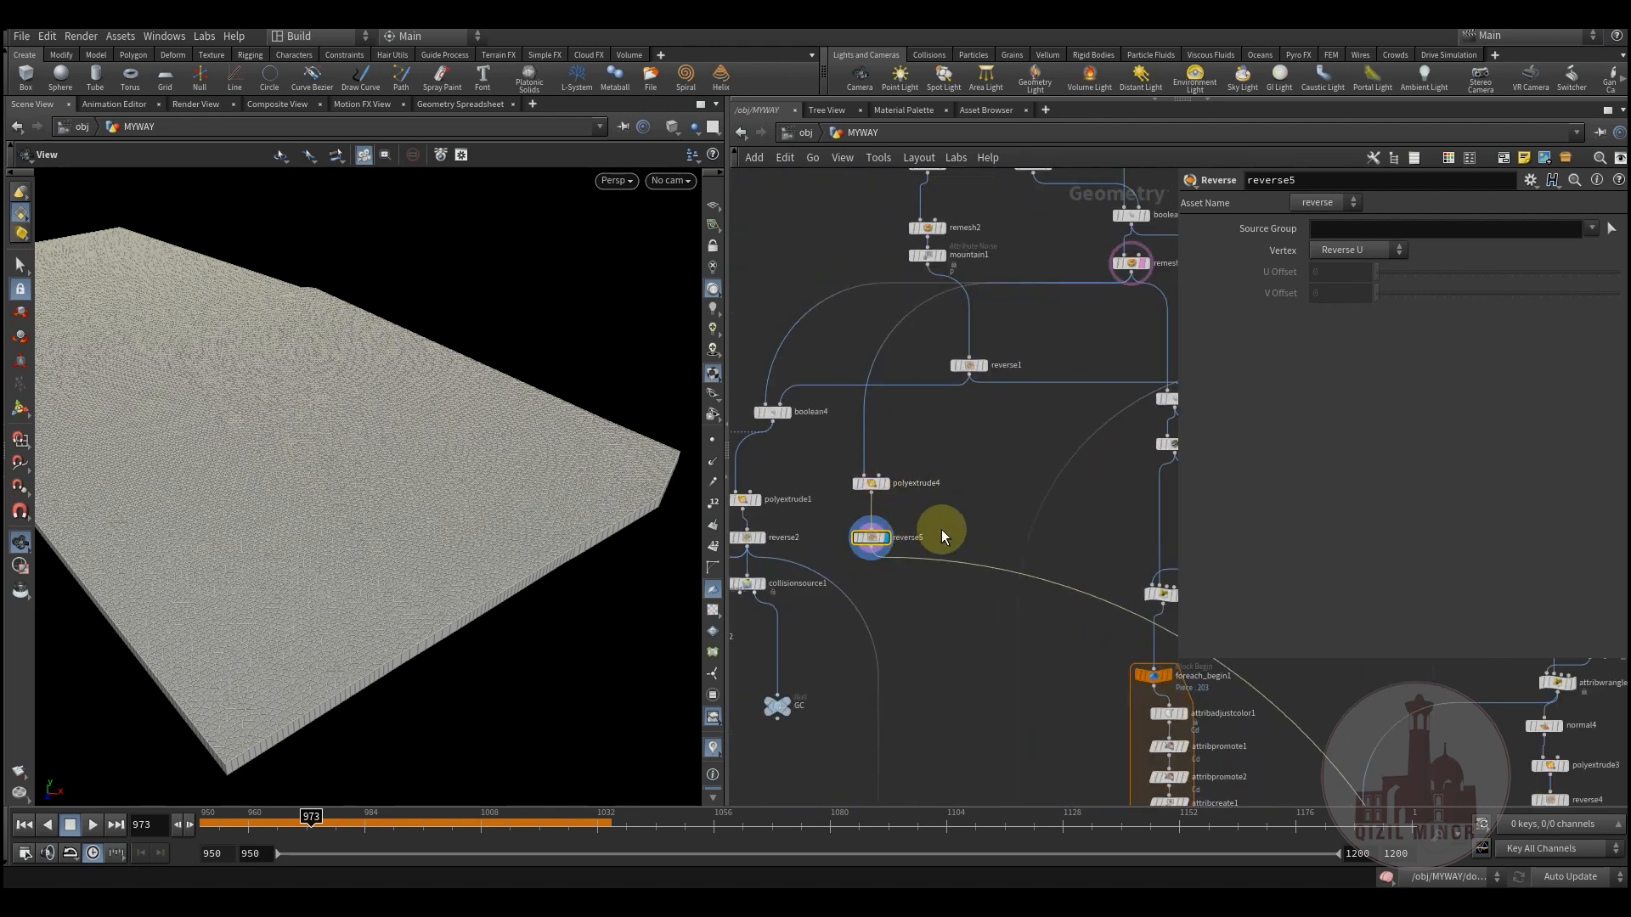
pyautogui.moveTo(939, 541); pyautogui.dragTo(791, 518, button='middle')
pyautogui.moveTo(901, 340); pyautogui.dragTo(900, 402, button='middle')
pyautogui.scroll(4, 900, 402)
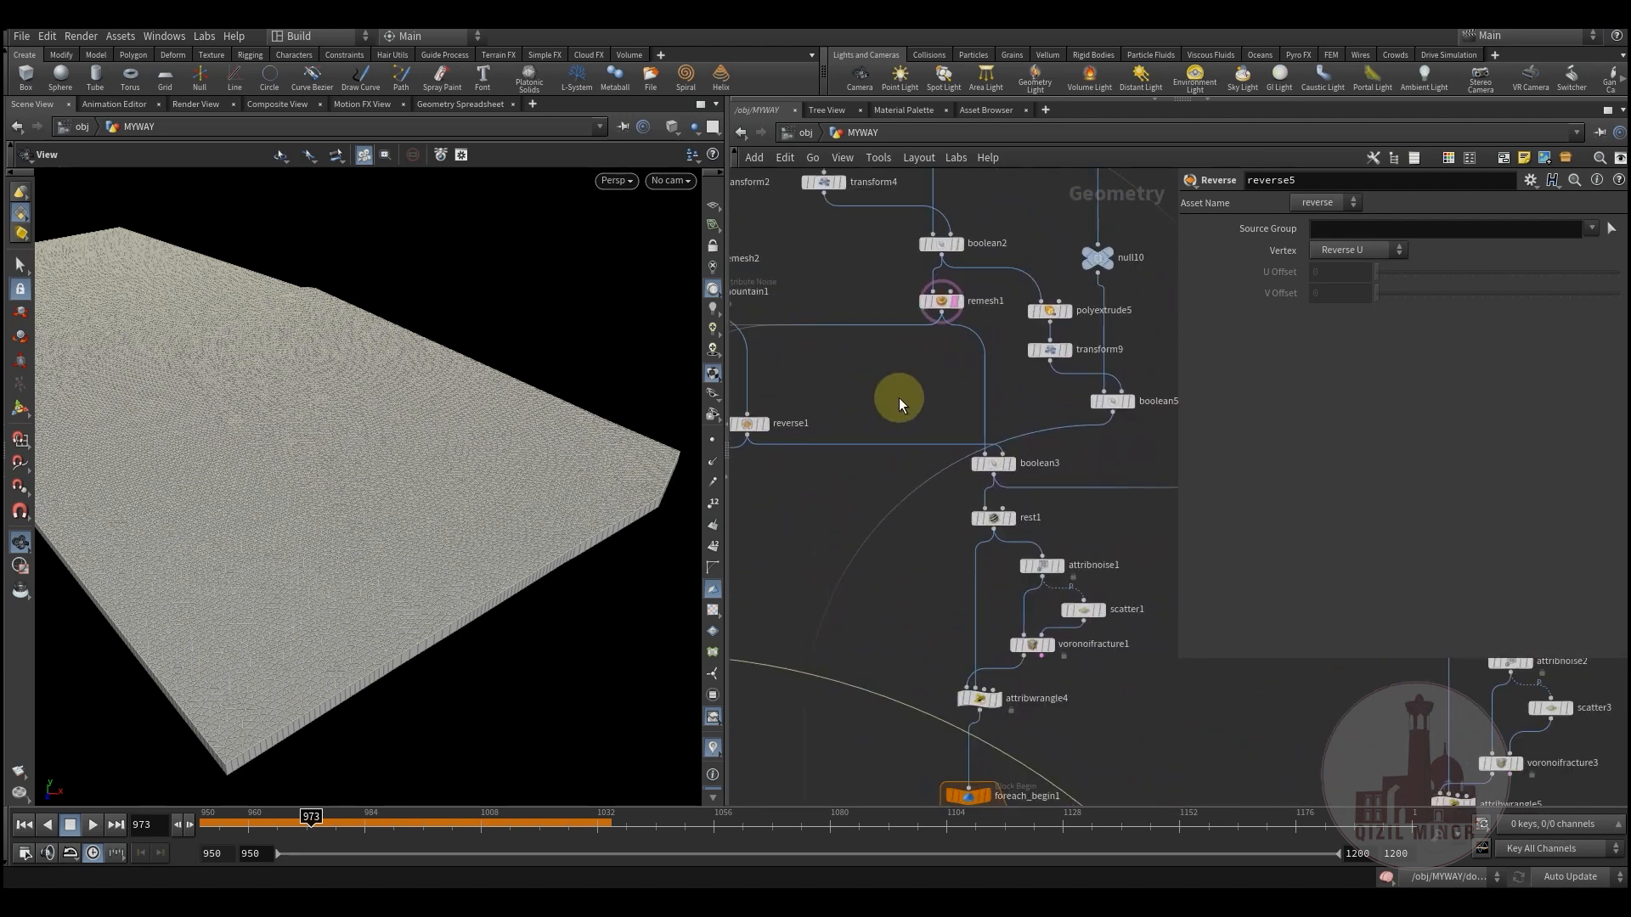
# Display and template boolean3 to examine the intersected crack strip
pyautogui.click(1049, 455)
pyautogui.click(1038, 480)
pyautogui.moveTo(362, 430); pyautogui.dragTo(207, 425)
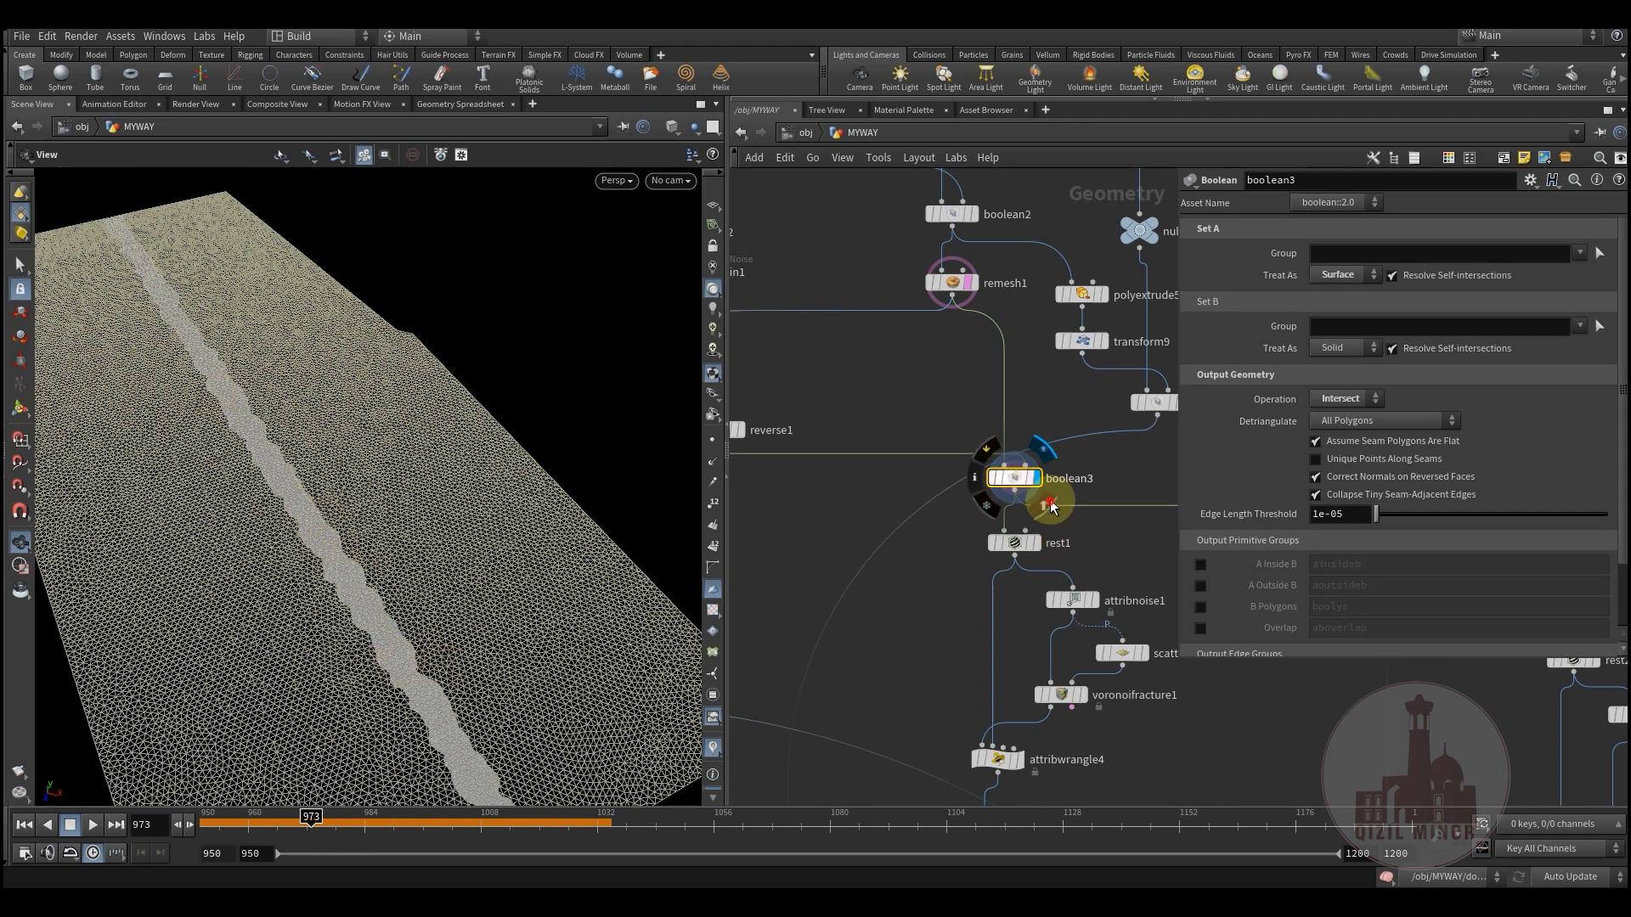
pyautogui.click(1050, 507)
pyautogui.moveTo(299, 484); pyautogui.dragTo(246, 456)
pyautogui.moveTo(851, 510); pyautogui.dragTo(753, 376, button='middle')
pyautogui.scroll(2, 893, 610)
pyautogui.click(929, 652)
pyautogui.moveTo(387, 476); pyautogui.dragTo(305, 548)
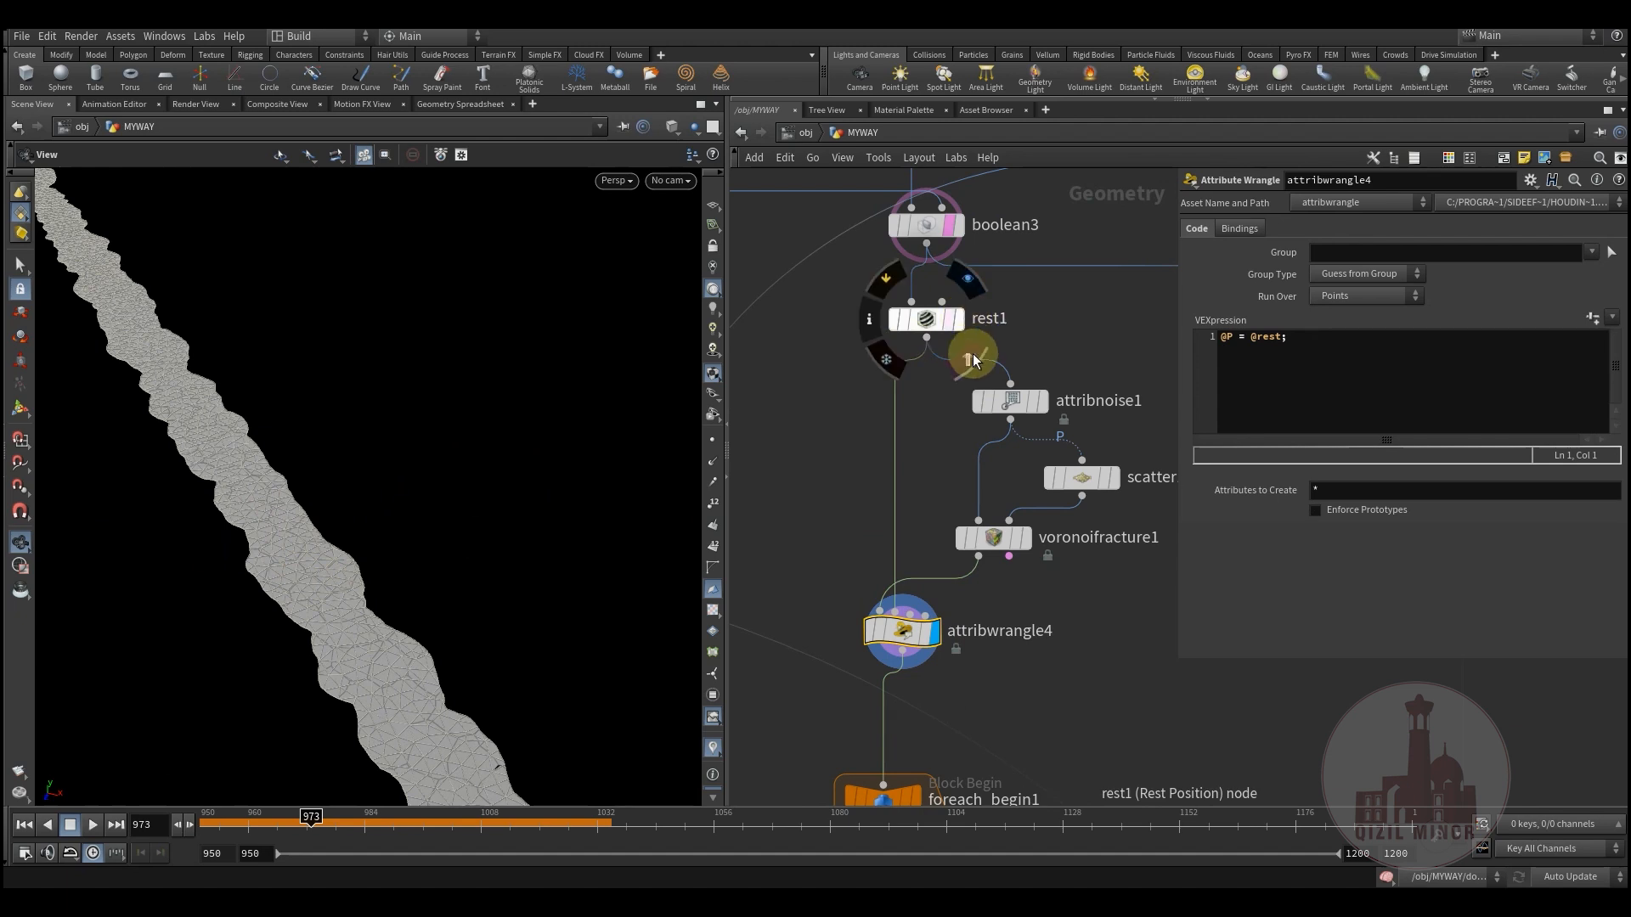
# Display rest1 and attribnoise1 in turn to examine the Store Rest settings and the noise-displaced strip
pyautogui.click(982, 355)
pyautogui.moveTo(1046, 325); pyautogui.dragTo(1044, 367, button='middle')
pyautogui.moveTo(255, 499)
pyautogui.mouseDown()
pyautogui.moveTo(306, 488)
pyautogui.moveTo(266, 502)
pyautogui.moveTo(280, 501)
pyautogui.mouseUp()
pyautogui.click(926, 361)
pyautogui.click(1042, 443)
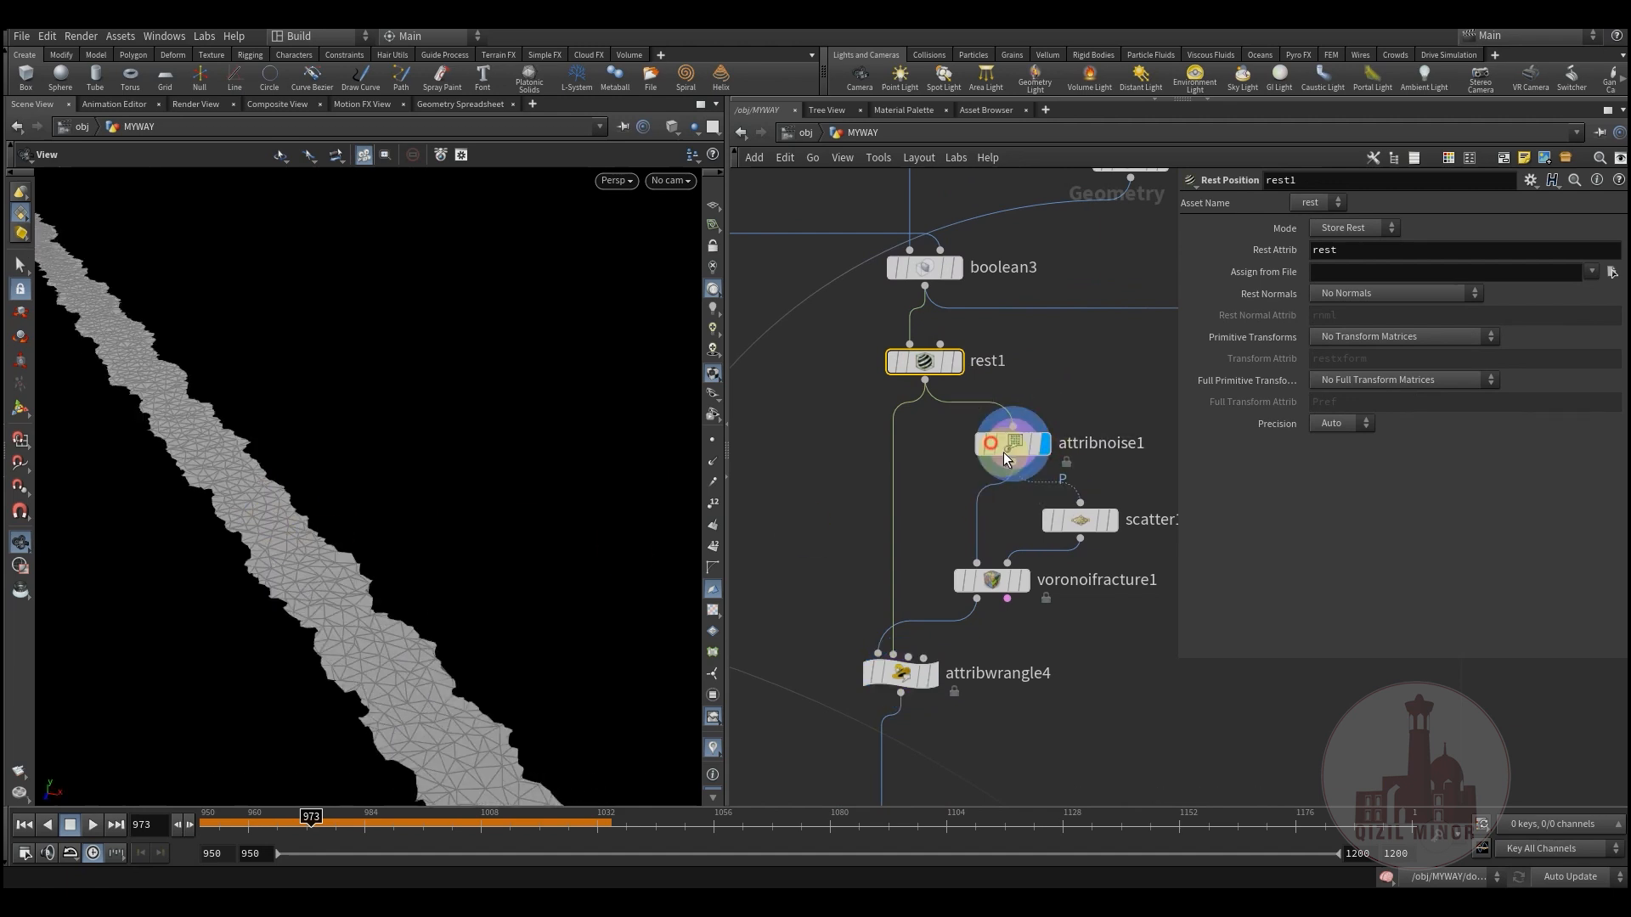
# Display voronoifracture1 and attribwrangle4 in turn to examine the fracture settings and the strip returned to its rest position
pyautogui.click(1028, 583)
pyautogui.click(996, 591)
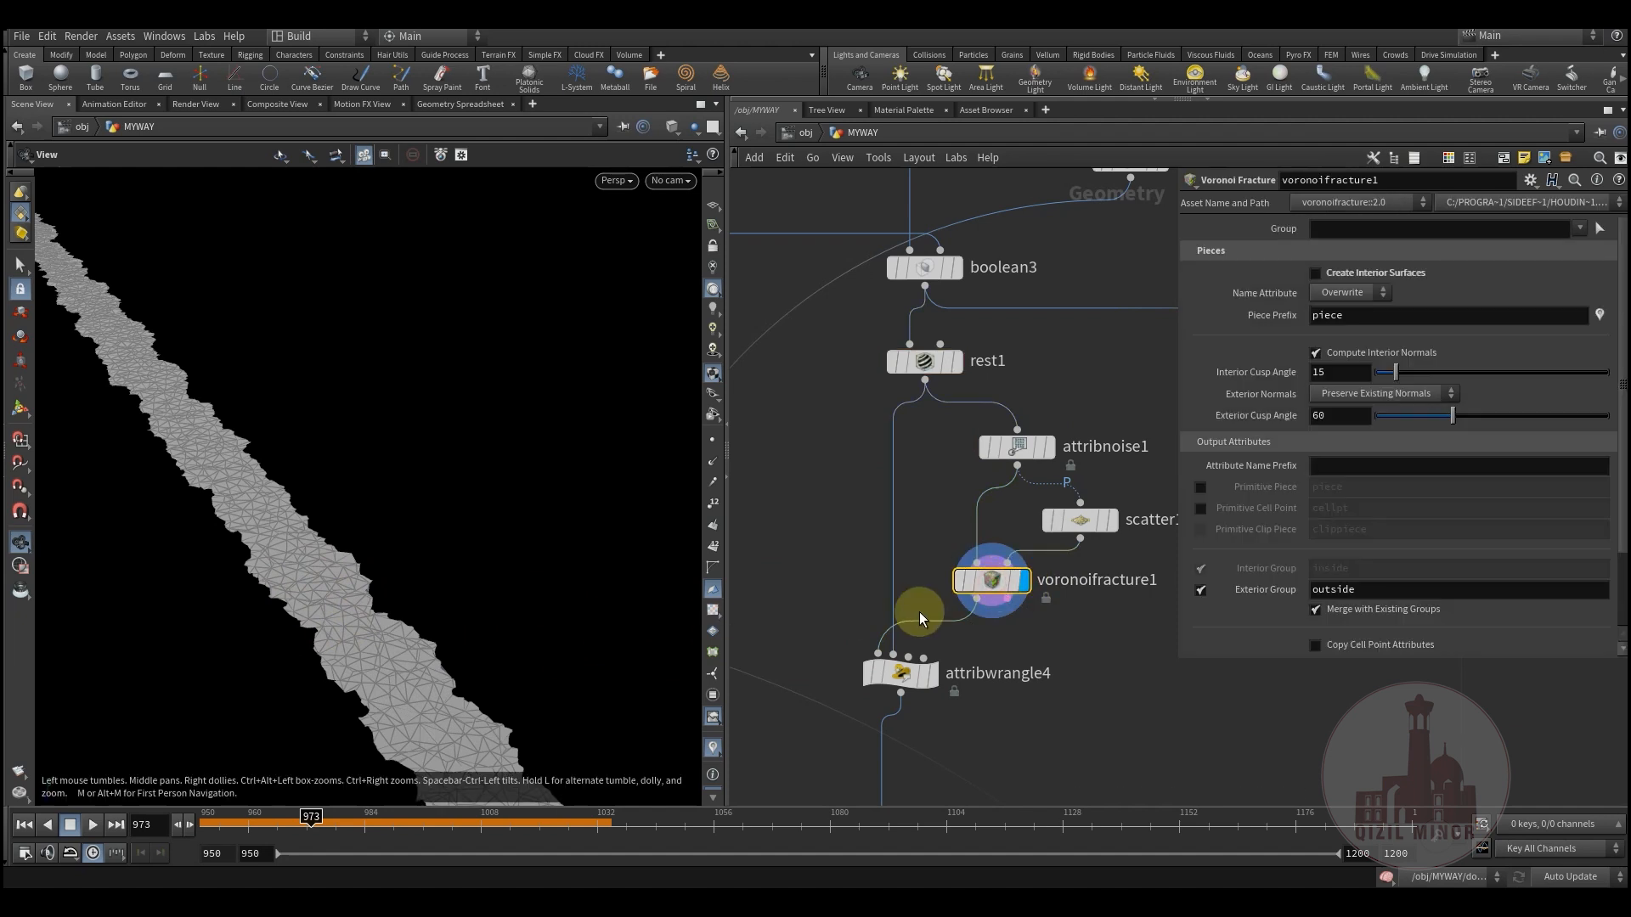
pyautogui.moveTo(1130, 551)
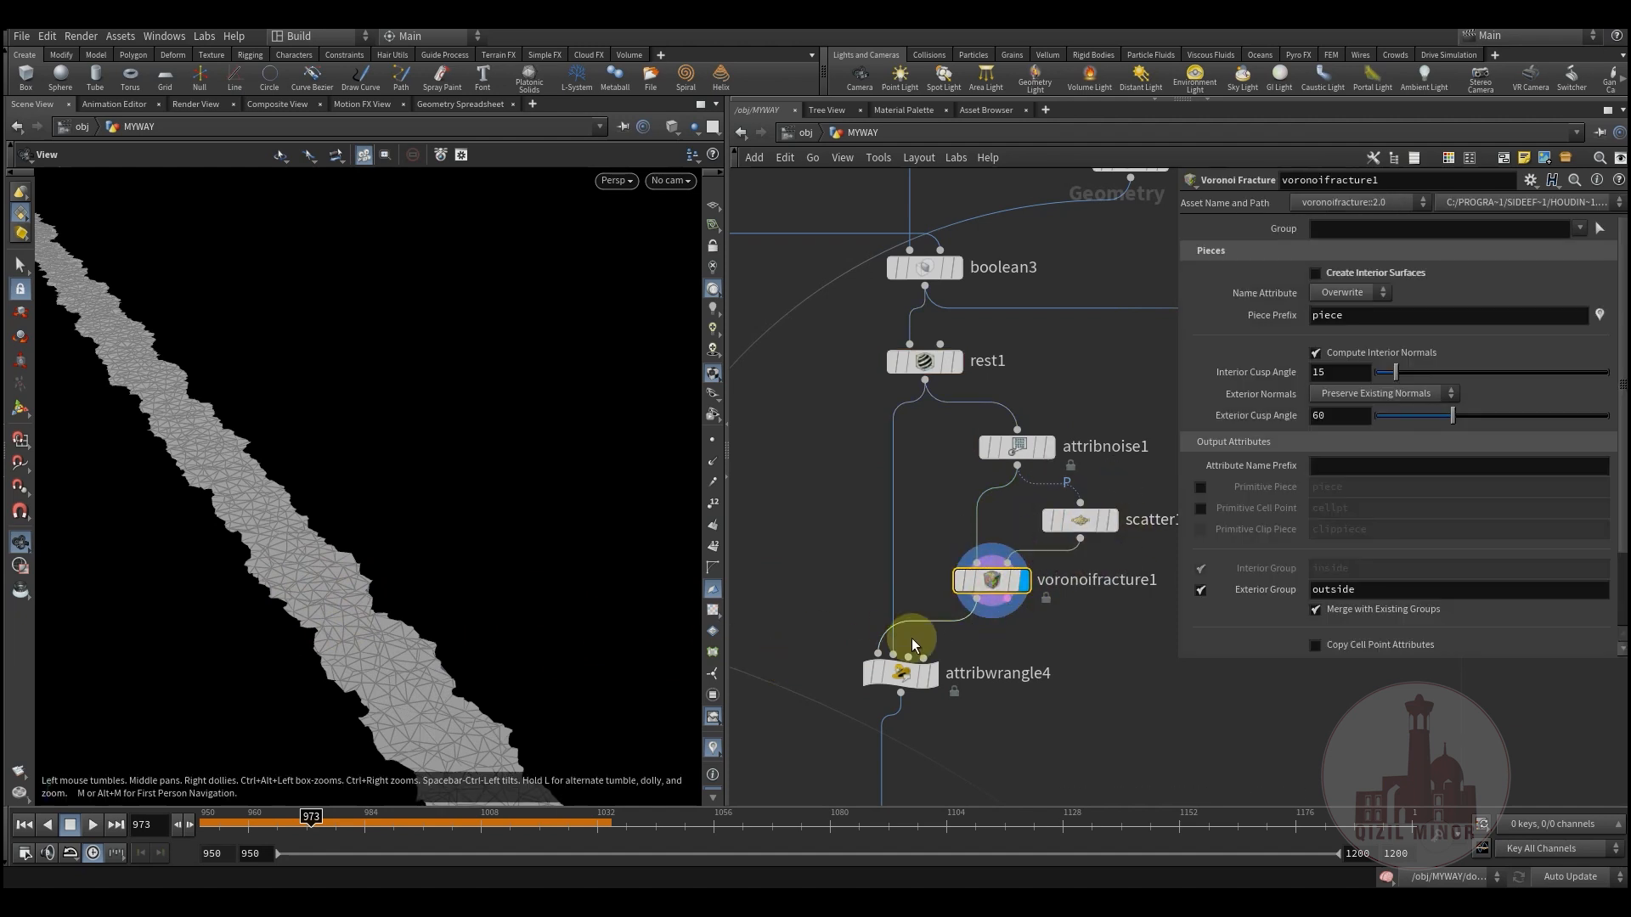
pyautogui.click(931, 689)
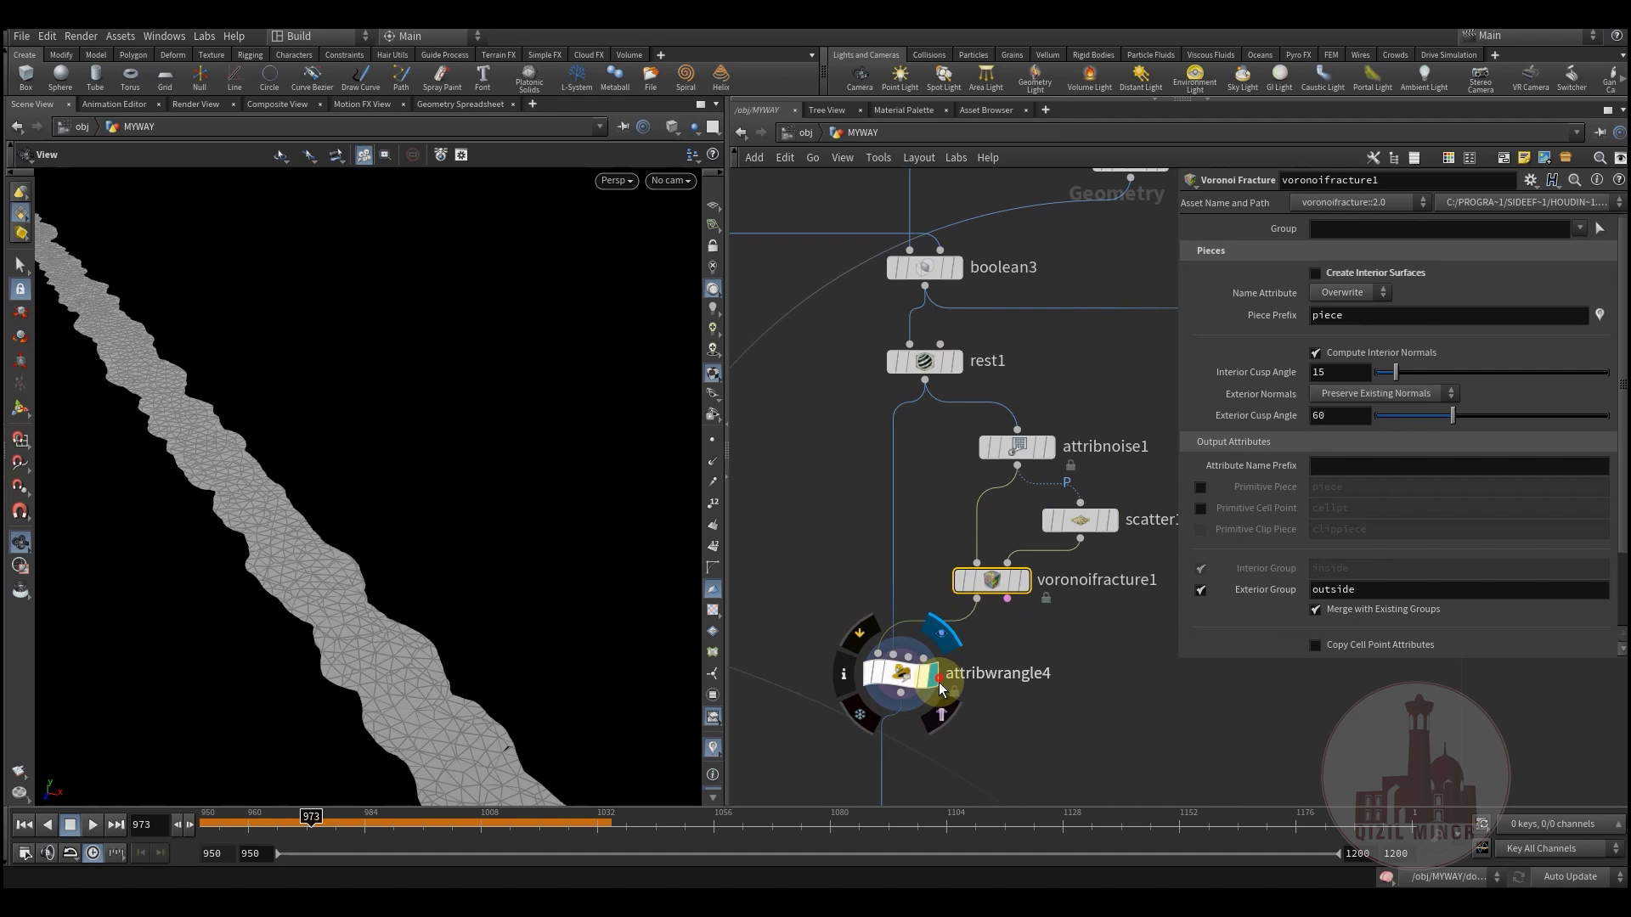
pyautogui.click(901, 674)
pyautogui.moveTo(393, 571); pyautogui.dragTo(282, 509)
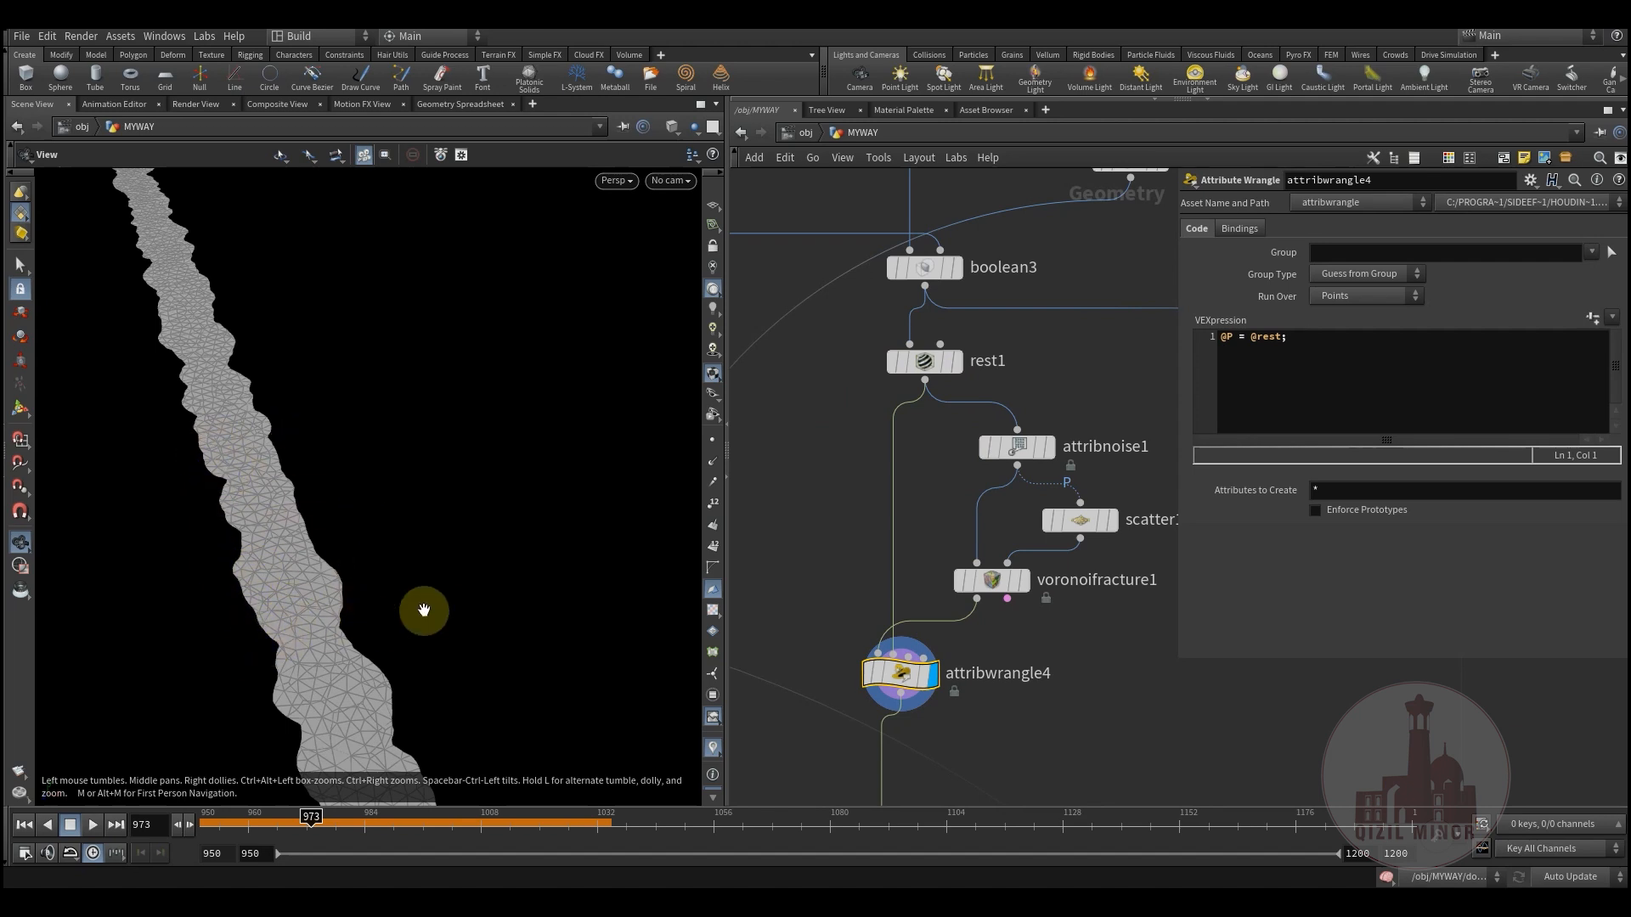
# Template boolean3 and display attribwrangle4 to compare the original crack strip with the fractured one
pyautogui.click(970, 309)
pyautogui.click(973, 232)
pyautogui.click(937, 267)
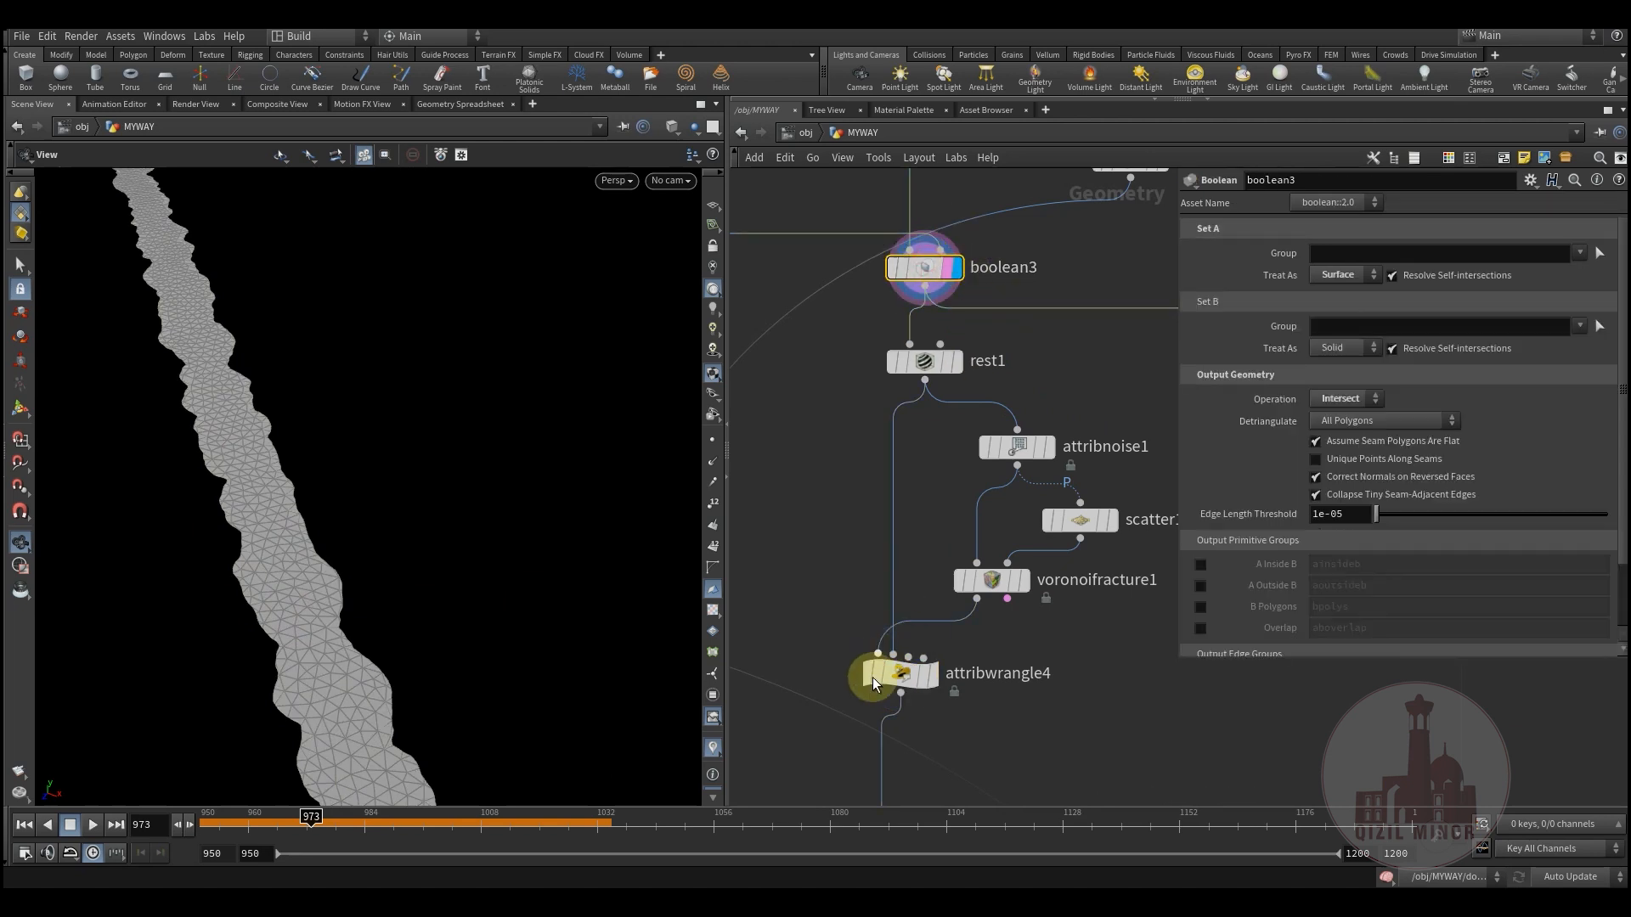
pyautogui.click(933, 673)
pyautogui.click(901, 672)
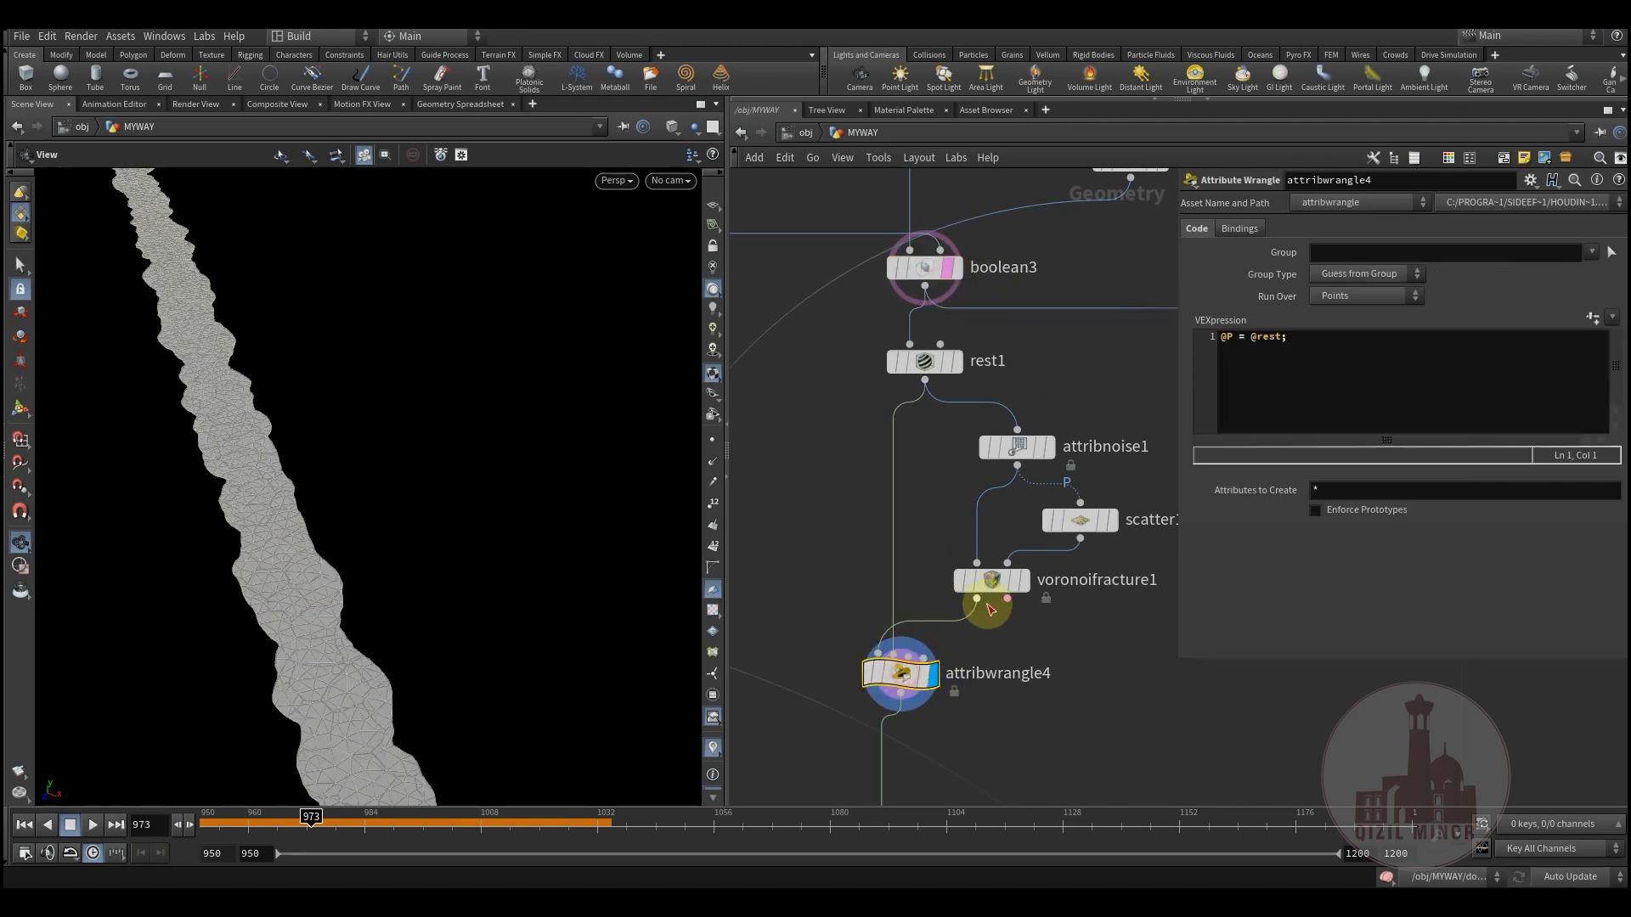
pyautogui.moveTo(222, 606); pyautogui.dragTo(378, 624)
# Add an Exploded View node, connect it to attribwrangle4's output and display it to inspect the separated strip pieces
pyautogui.moveTo(1103, 650); pyautogui.dragTo(982, 535, button='middle')
pyautogui.scroll(-5, 981, 535)
pyautogui.scroll(8, 914, 646)
pyautogui.moveTo(1056, 655); pyautogui.dragTo(1052, 558, button='middle')
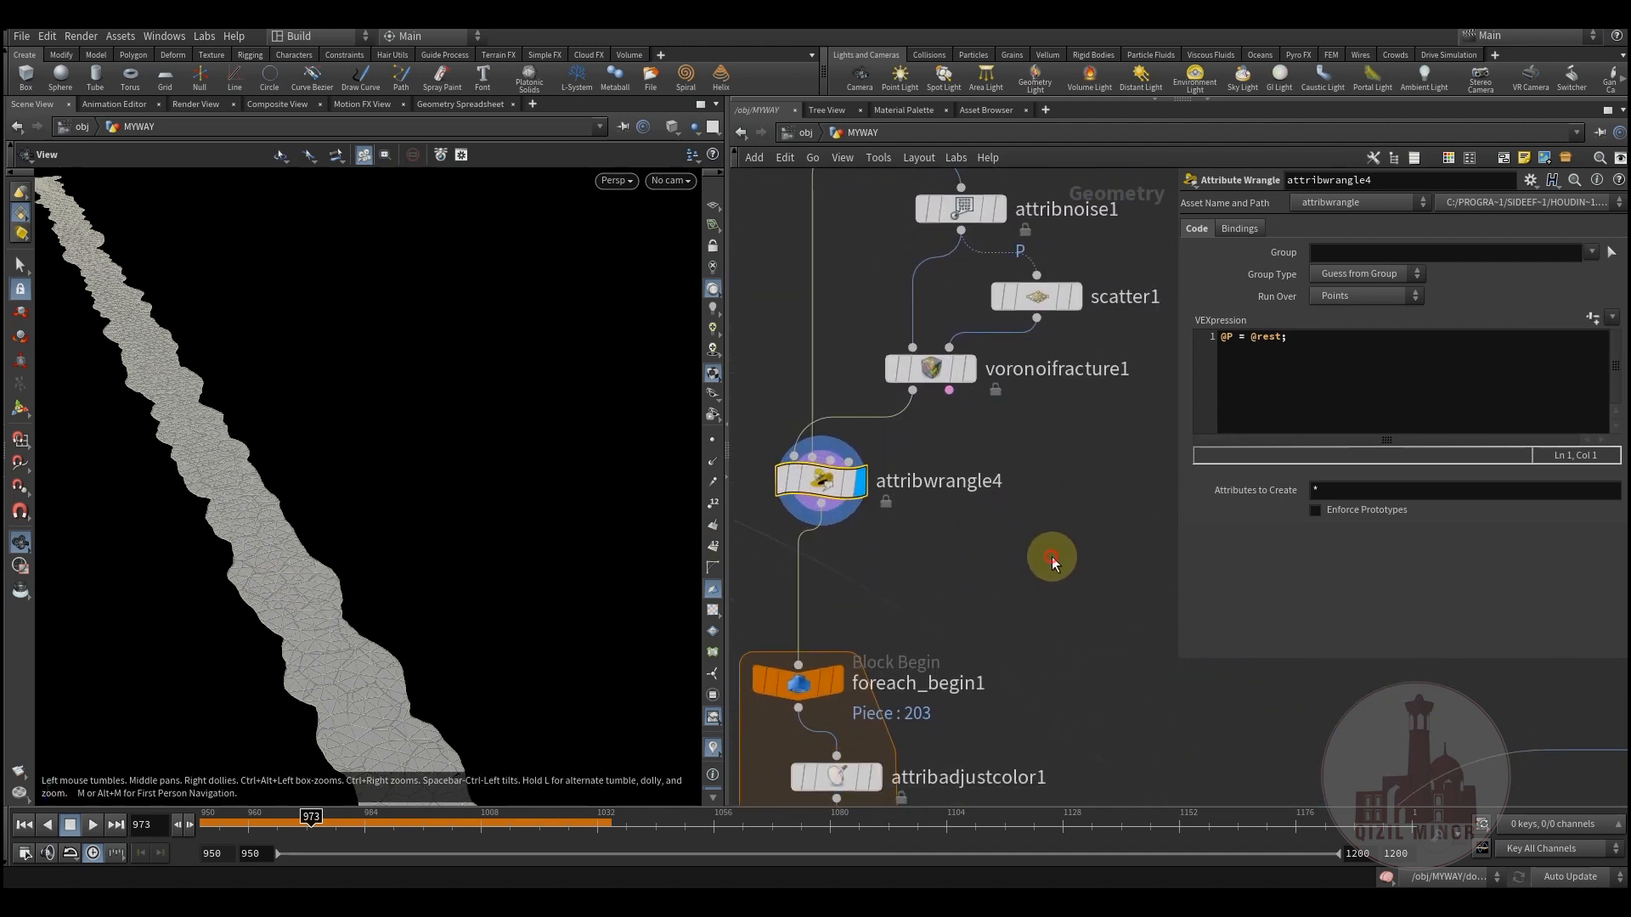
pyautogui.press('Tab')
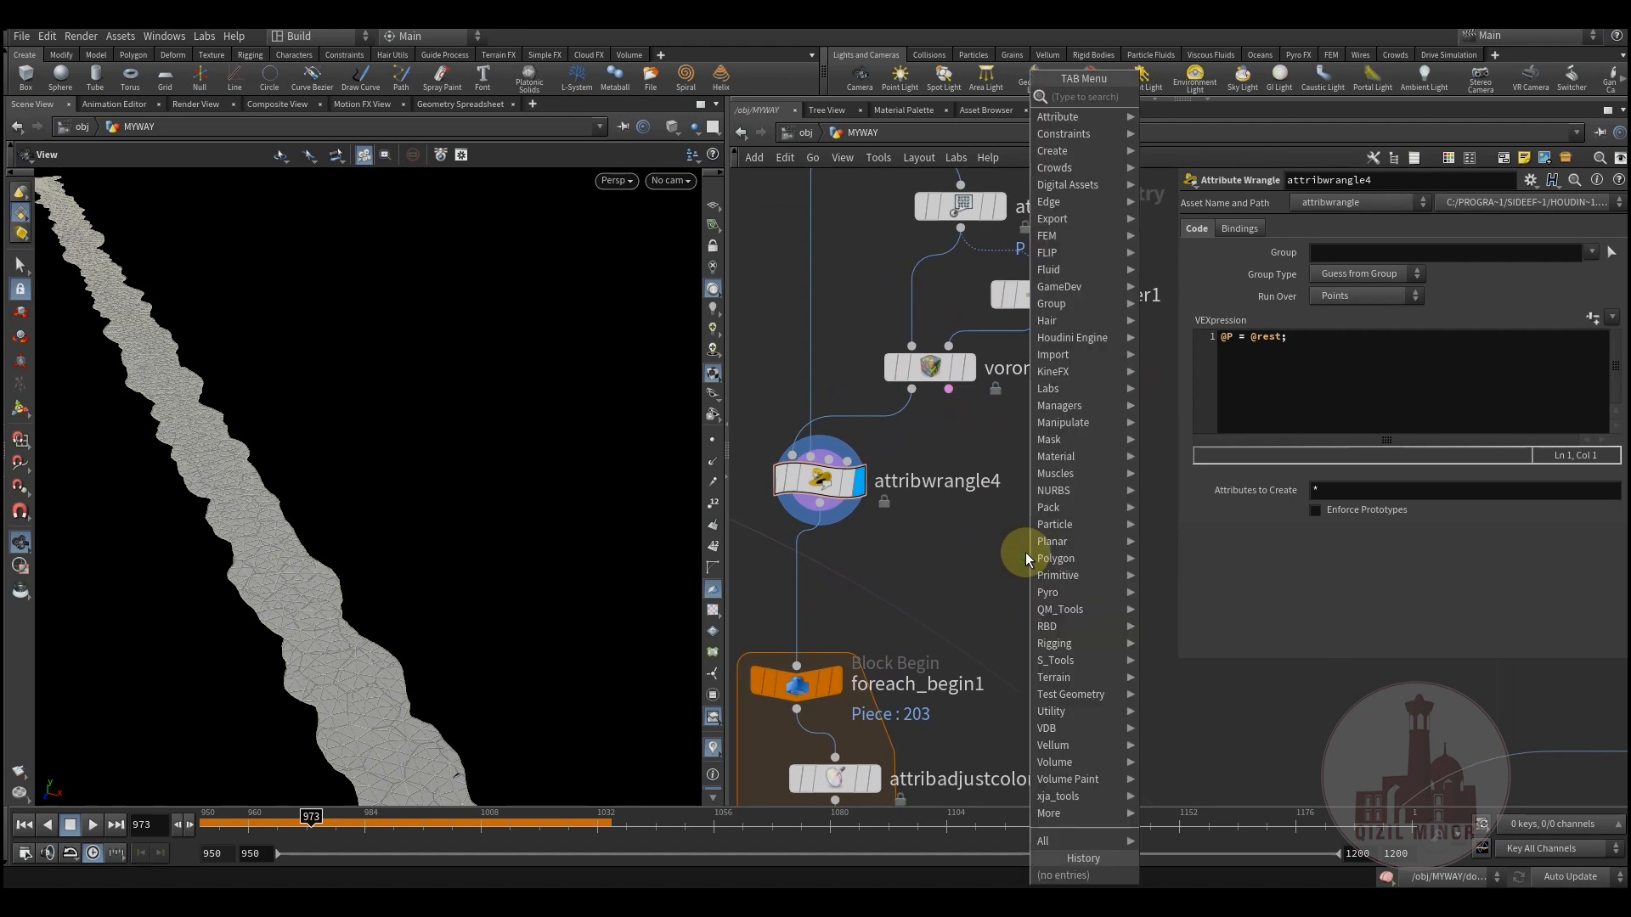
pyautogui.write('exp')
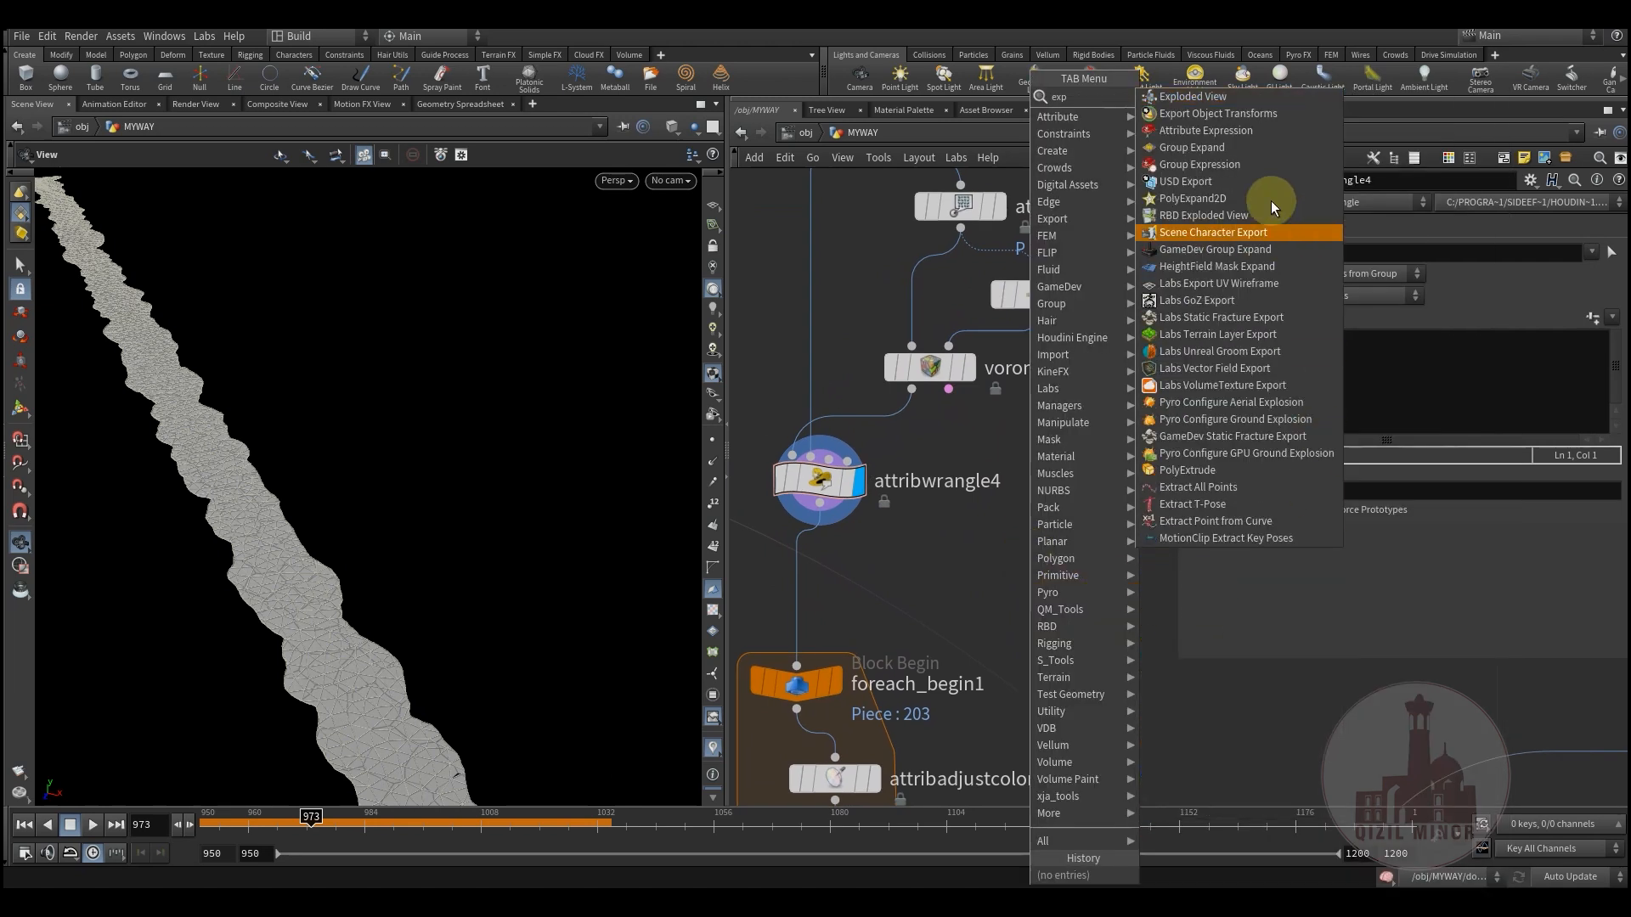
pyautogui.click(1193, 96)
pyautogui.click(820, 505)
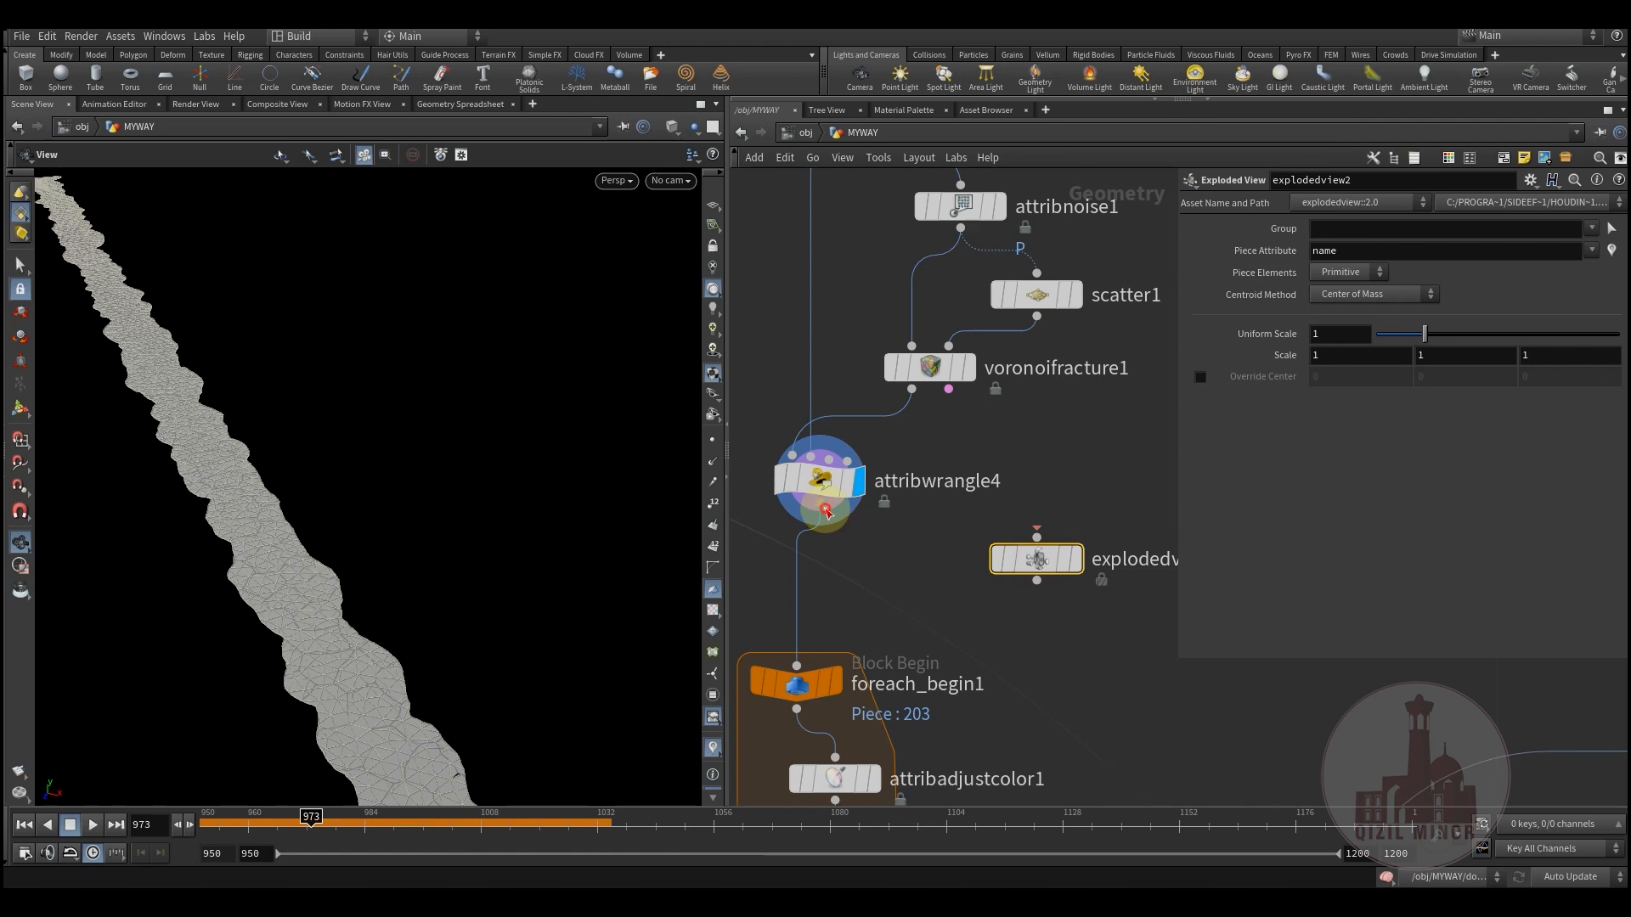
pyautogui.click(1036, 537)
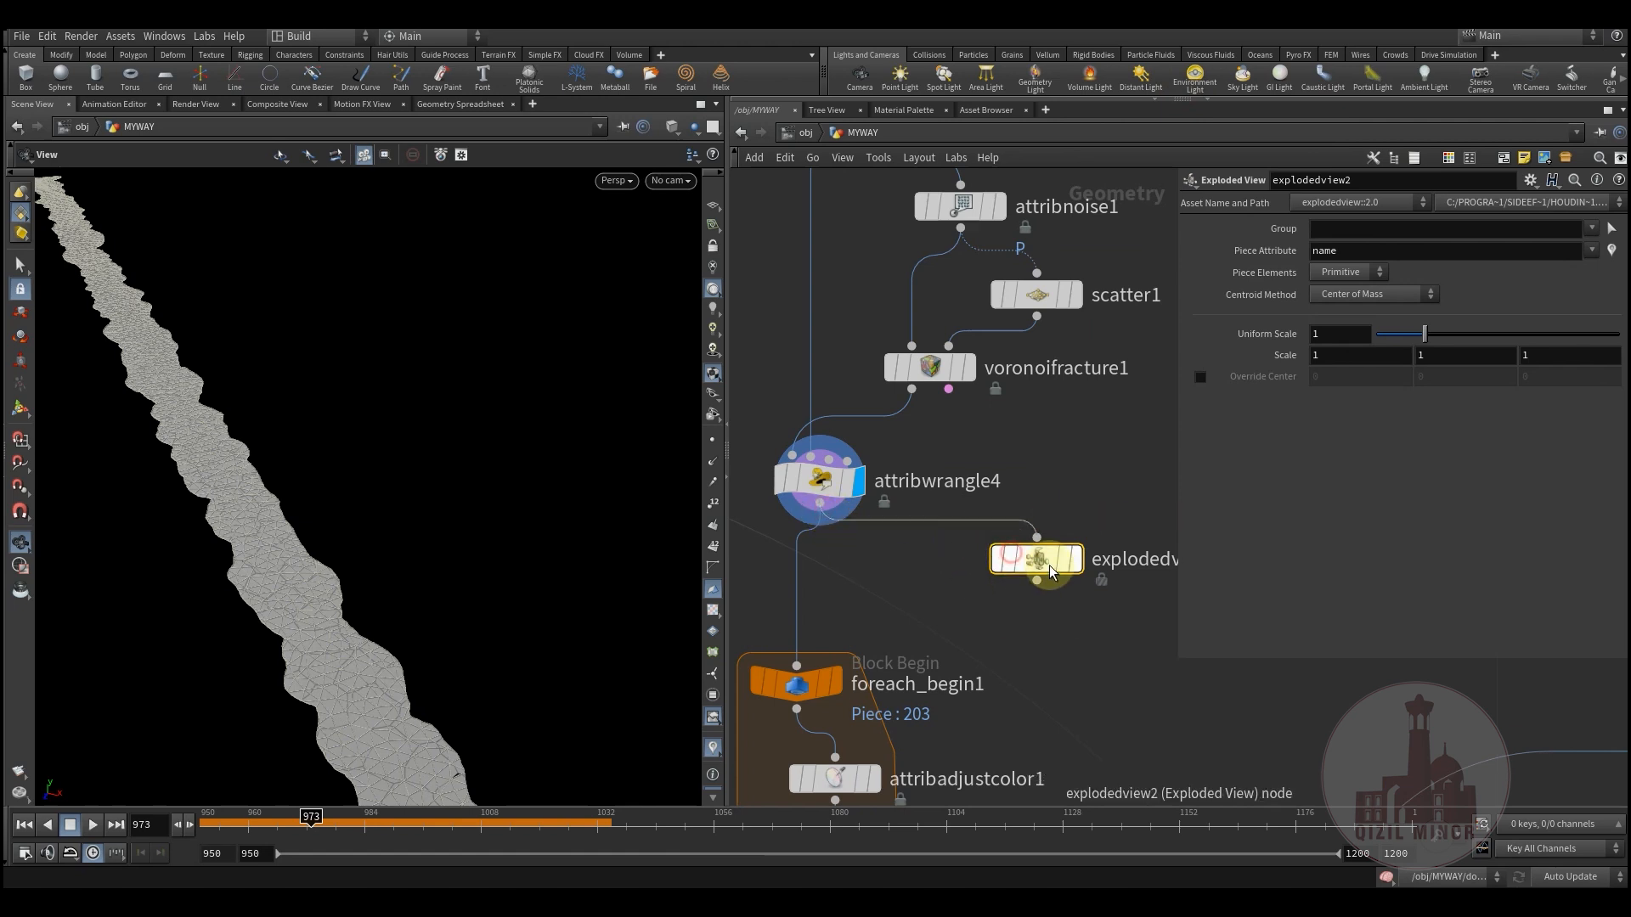
pyautogui.click(1074, 559)
pyautogui.moveTo(446, 550); pyautogui.dragTo(277, 604)
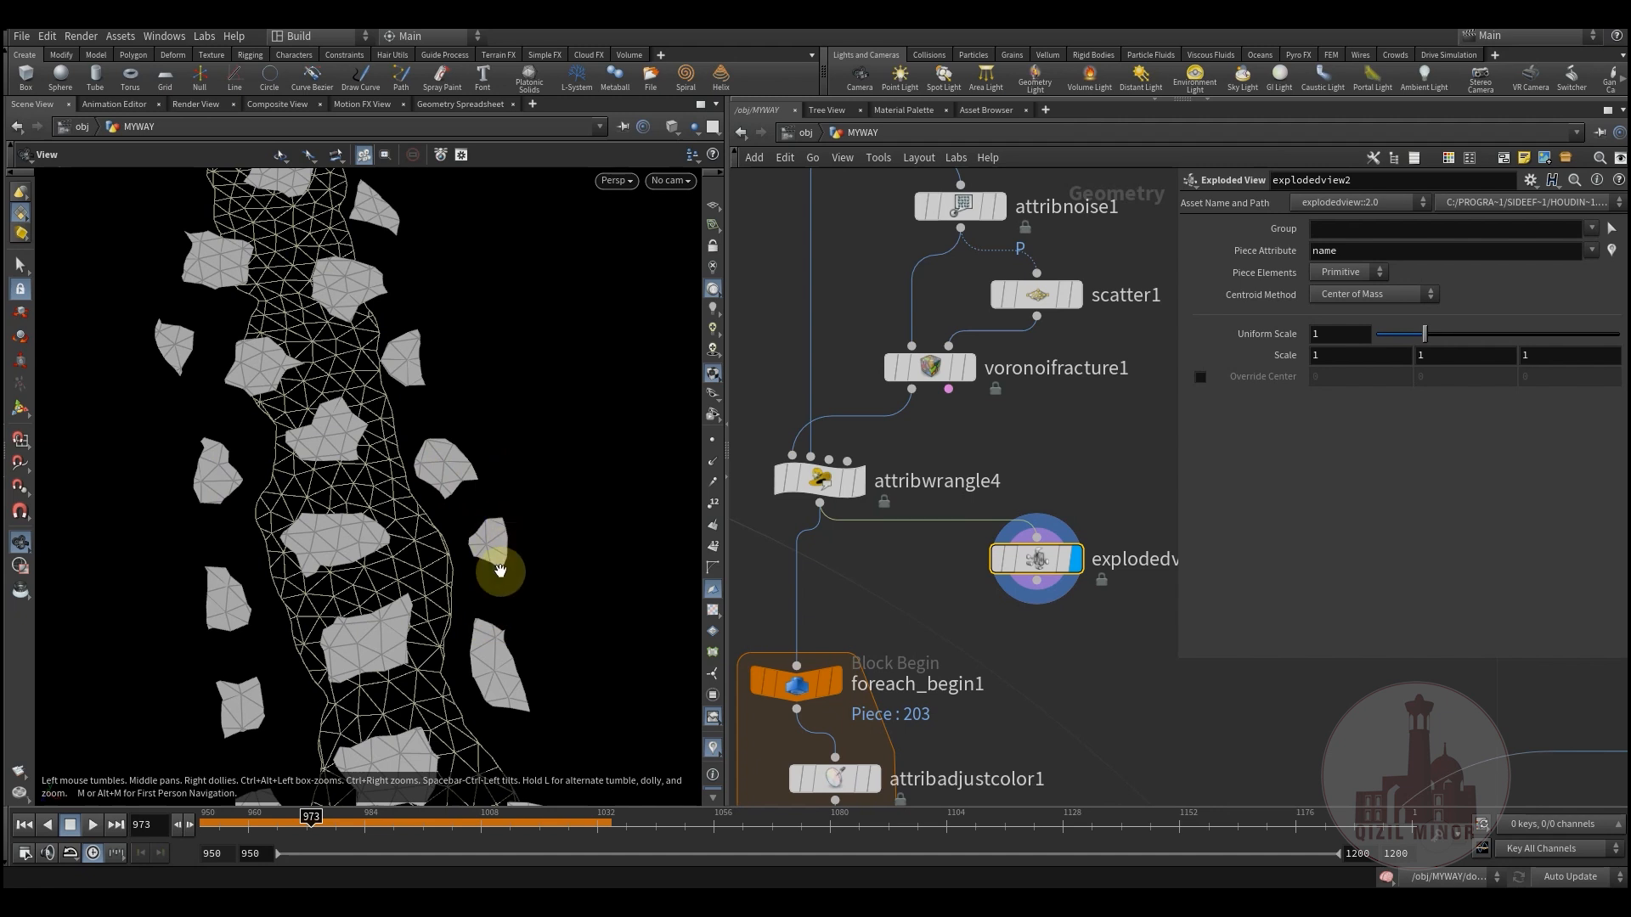
# Bypass attribnoise1 and examine how the exploded pieces look with straight fracture edges
pyautogui.moveTo(1046, 458); pyautogui.dragTo(1032, 585, button='middle')
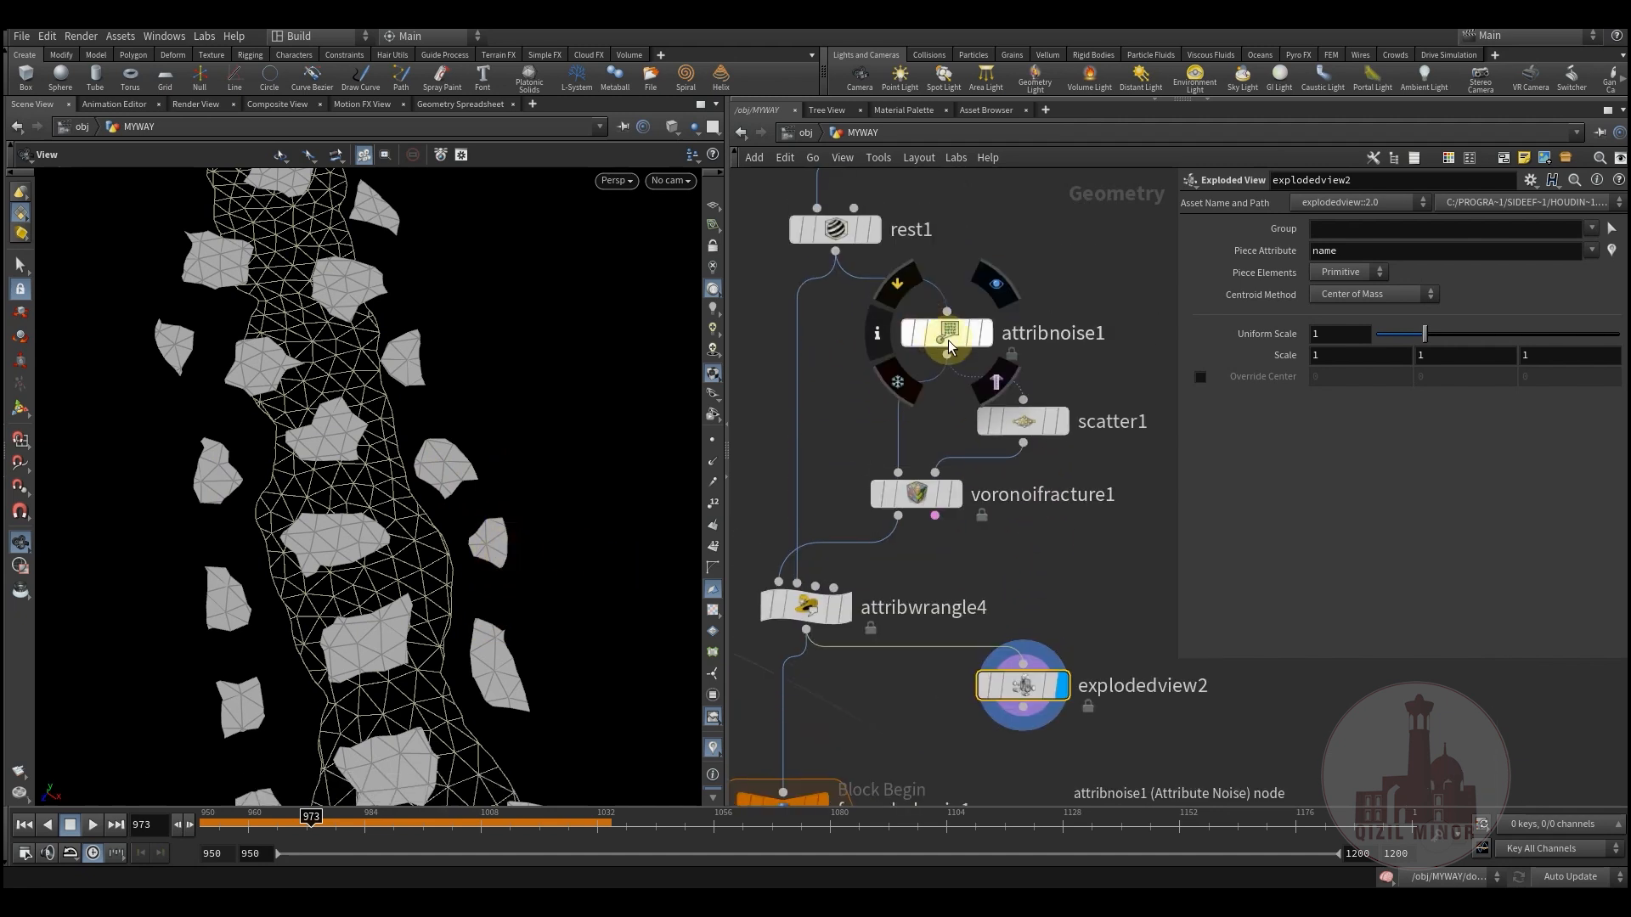
pyautogui.click(899, 286)
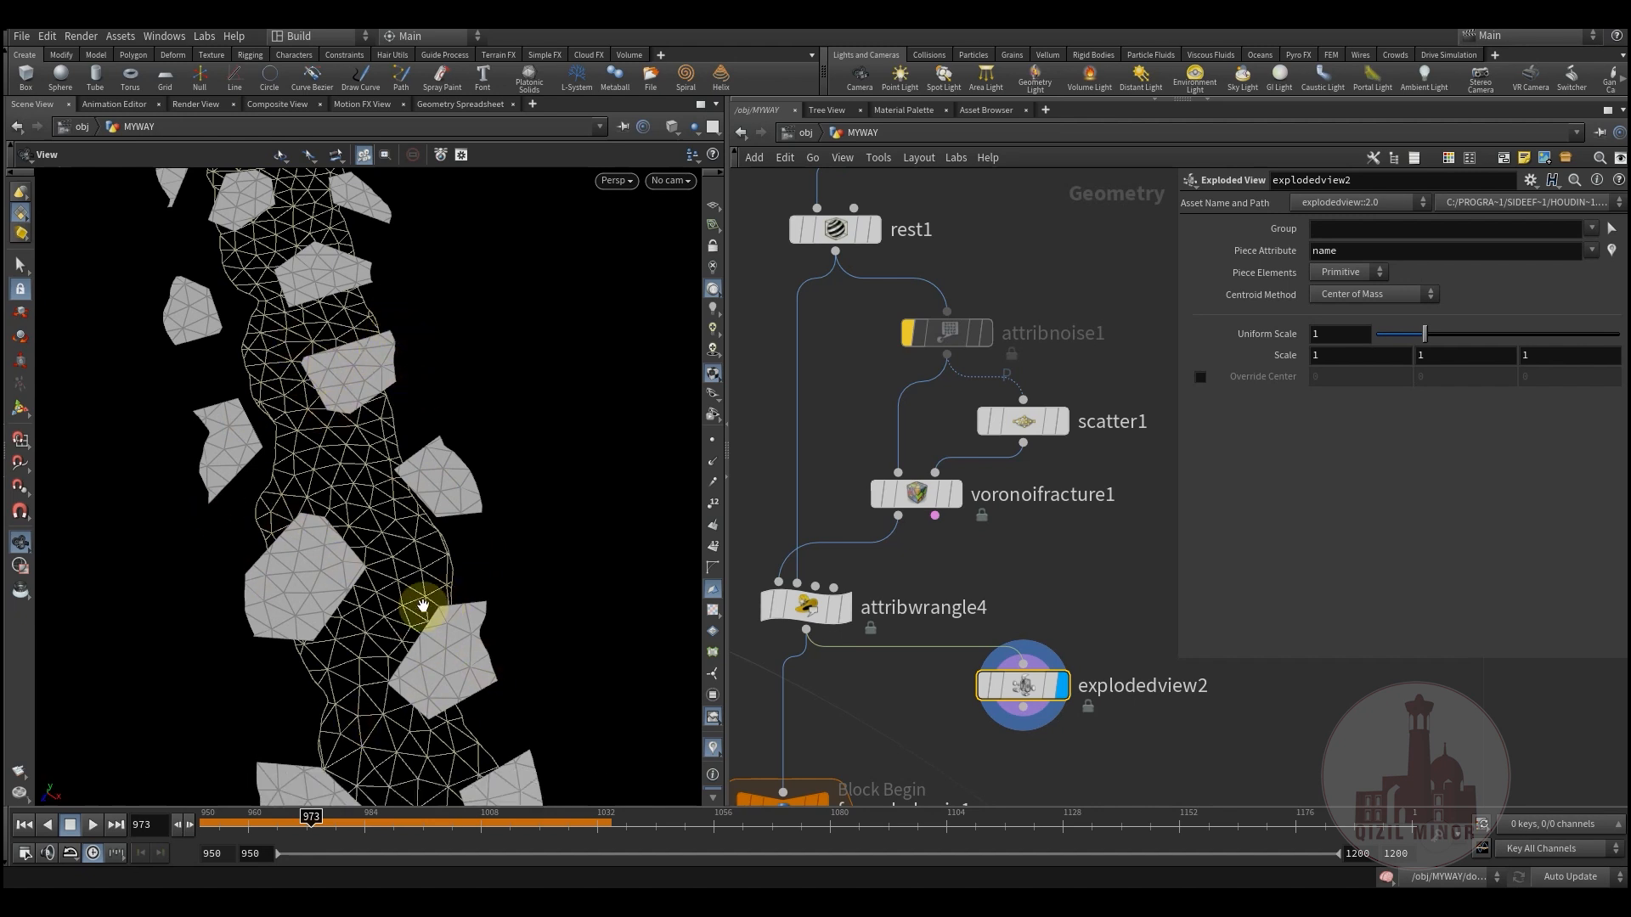
pyautogui.moveTo(310, 450); pyautogui.dragTo(284, 382)
pyautogui.moveTo(285, 382); pyautogui.dragTo(301, 356, button='middle')
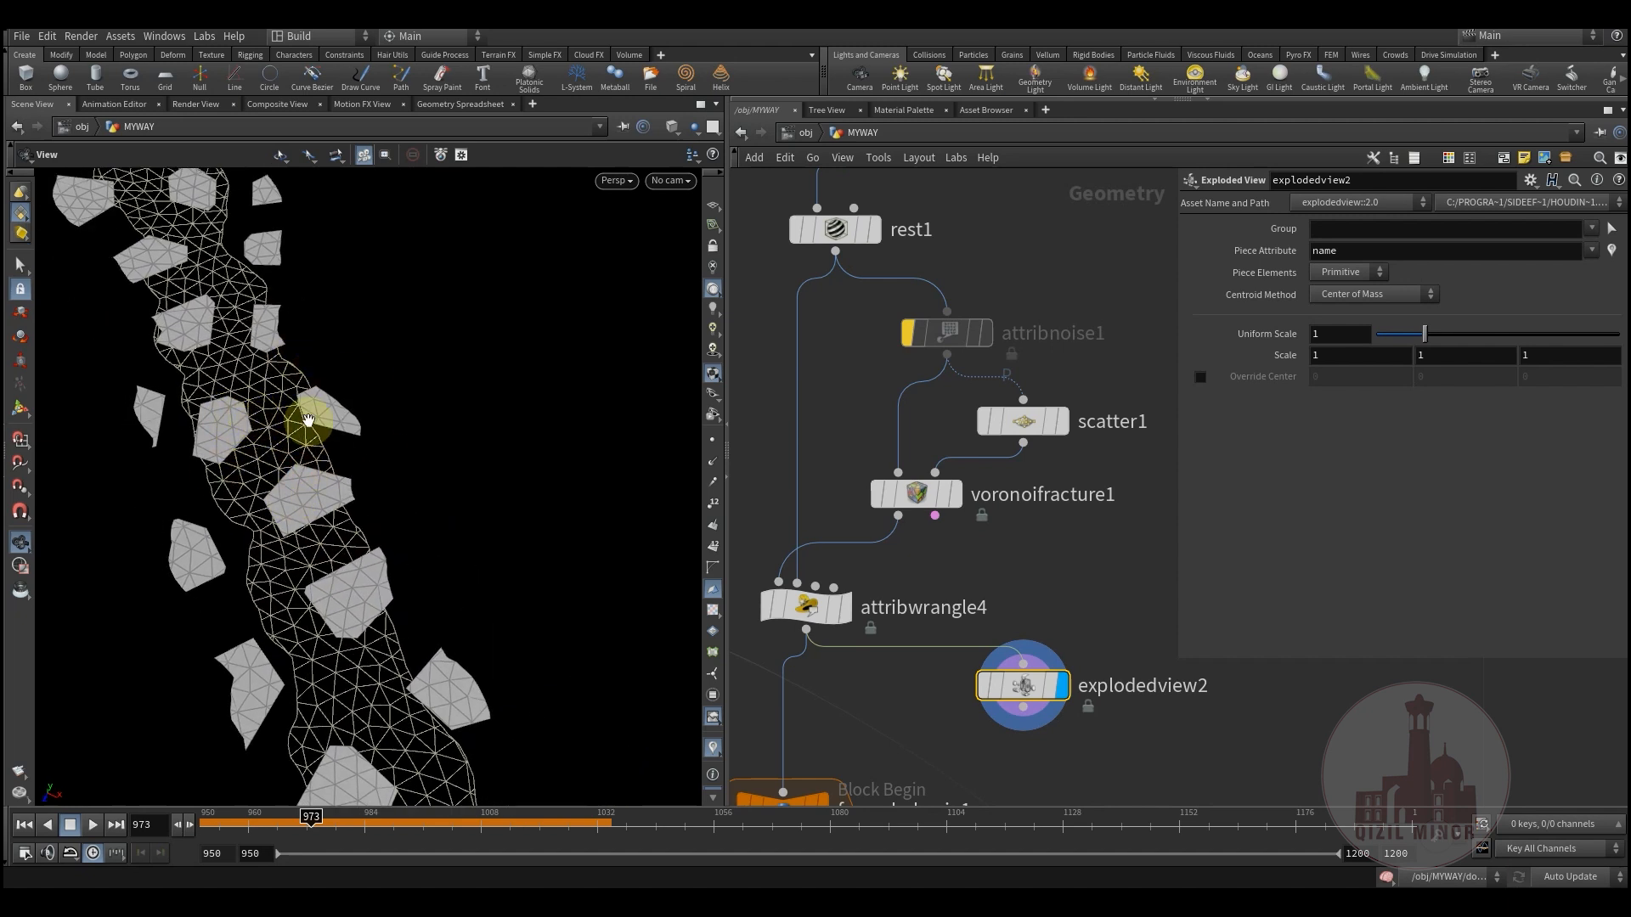
# Display attribwrangle4 to examine the unexploded strip and the expression that restores its rest position
pyautogui.moveTo(1037, 590); pyautogui.dragTo(994, 462, button='middle')
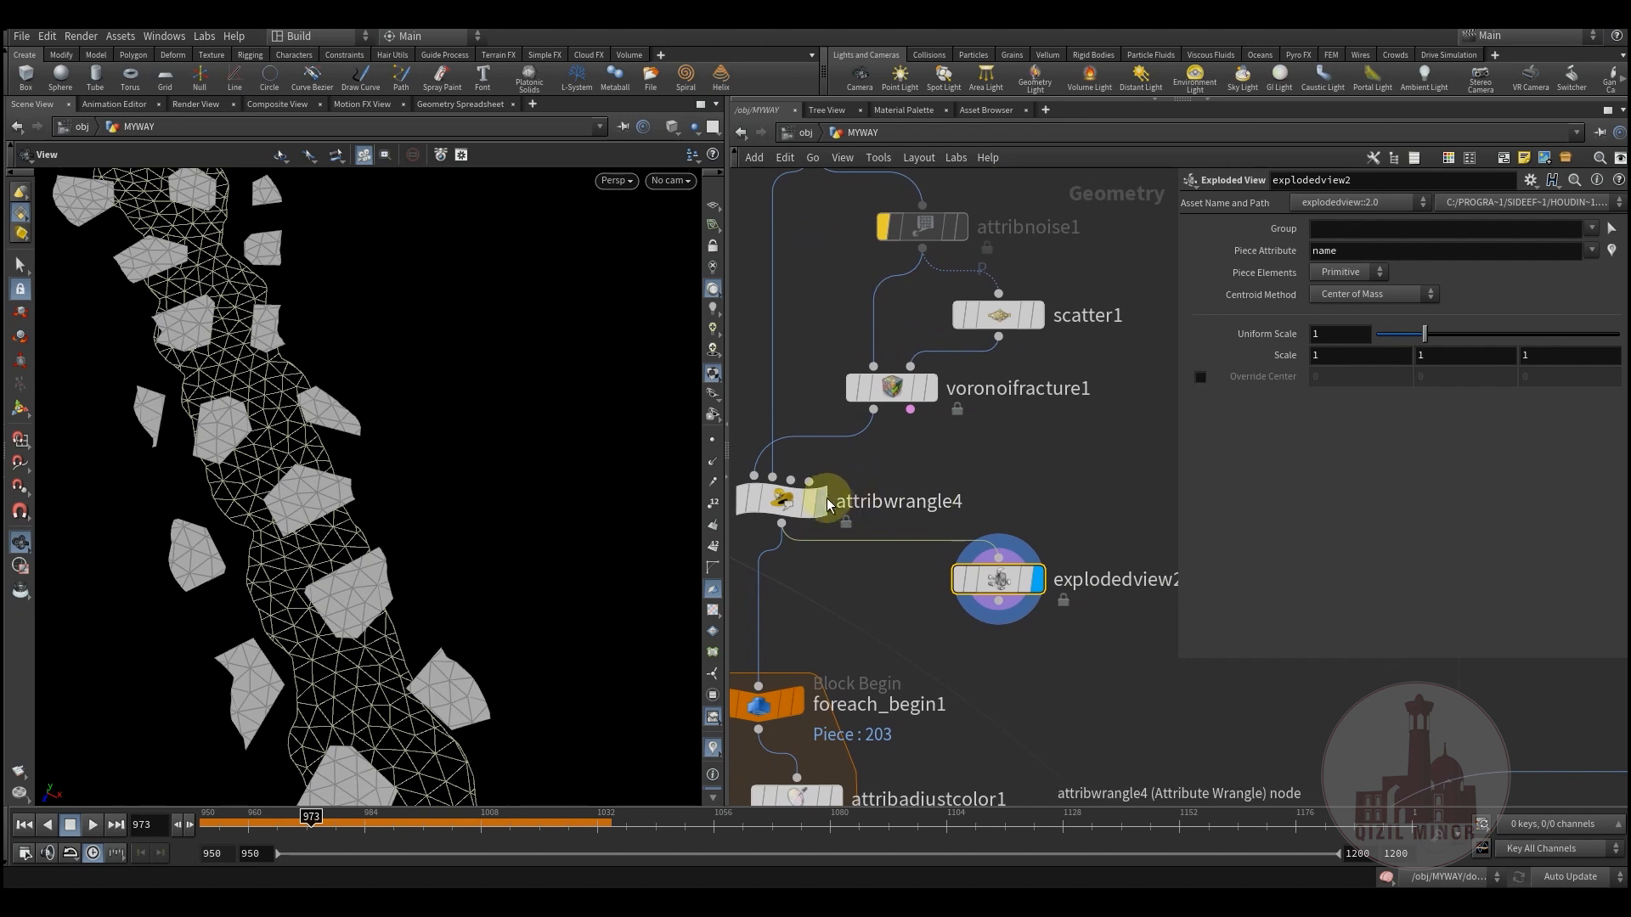
pyautogui.click(824, 511)
pyautogui.click(792, 503)
pyautogui.moveTo(965, 546); pyautogui.dragTo(976, 521, button='middle')
pyautogui.scroll(-3, 976, 509)
# Display foreach_end1 and examine the extruded strip pieces from below and above
pyautogui.moveTo(802, 654); pyautogui.dragTo(889, 371, button='middle')
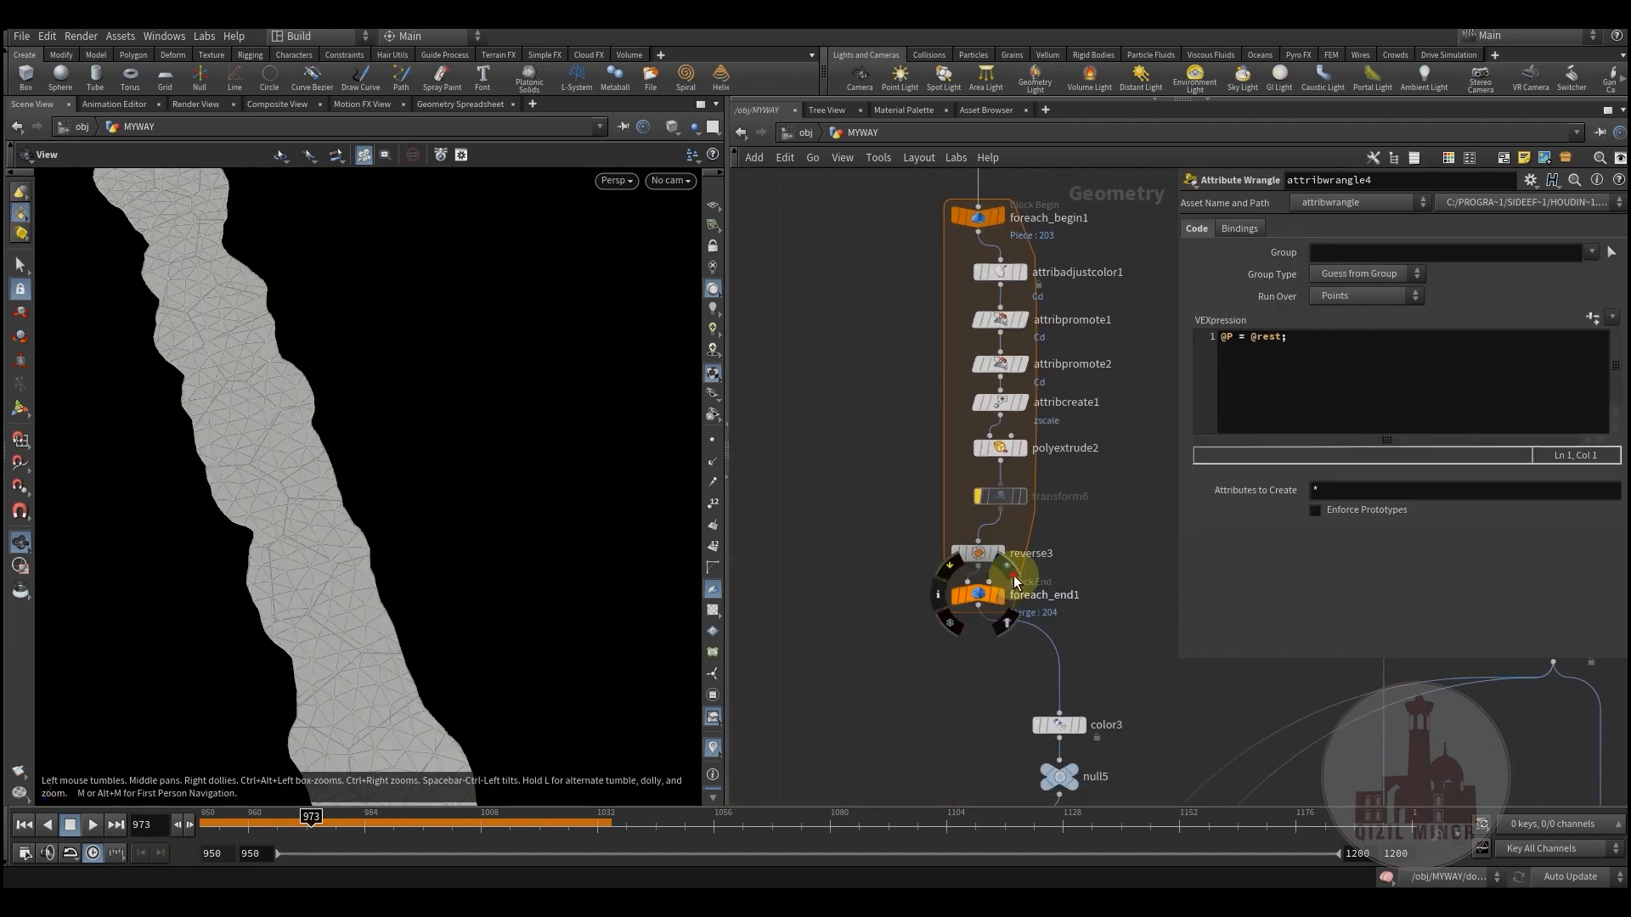
pyautogui.click(1014, 581)
pyautogui.click(976, 595)
pyautogui.moveTo(456, 604); pyautogui.dragTo(451, 477)
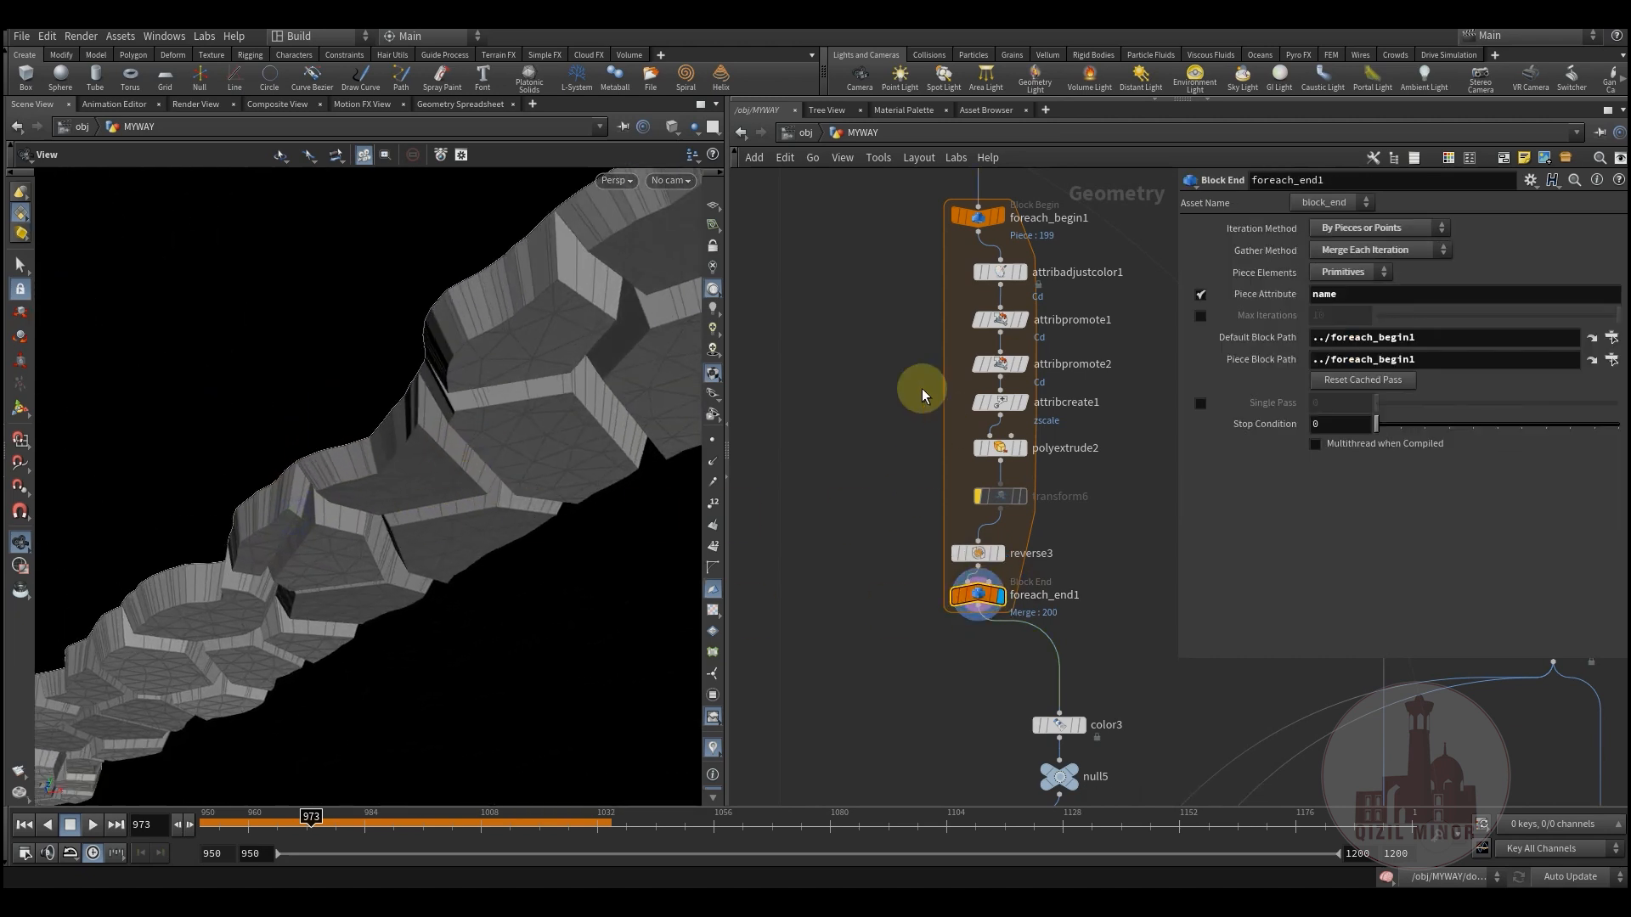
pyautogui.moveTo(992, 258); pyautogui.dragTo(969, 374, button='middle')
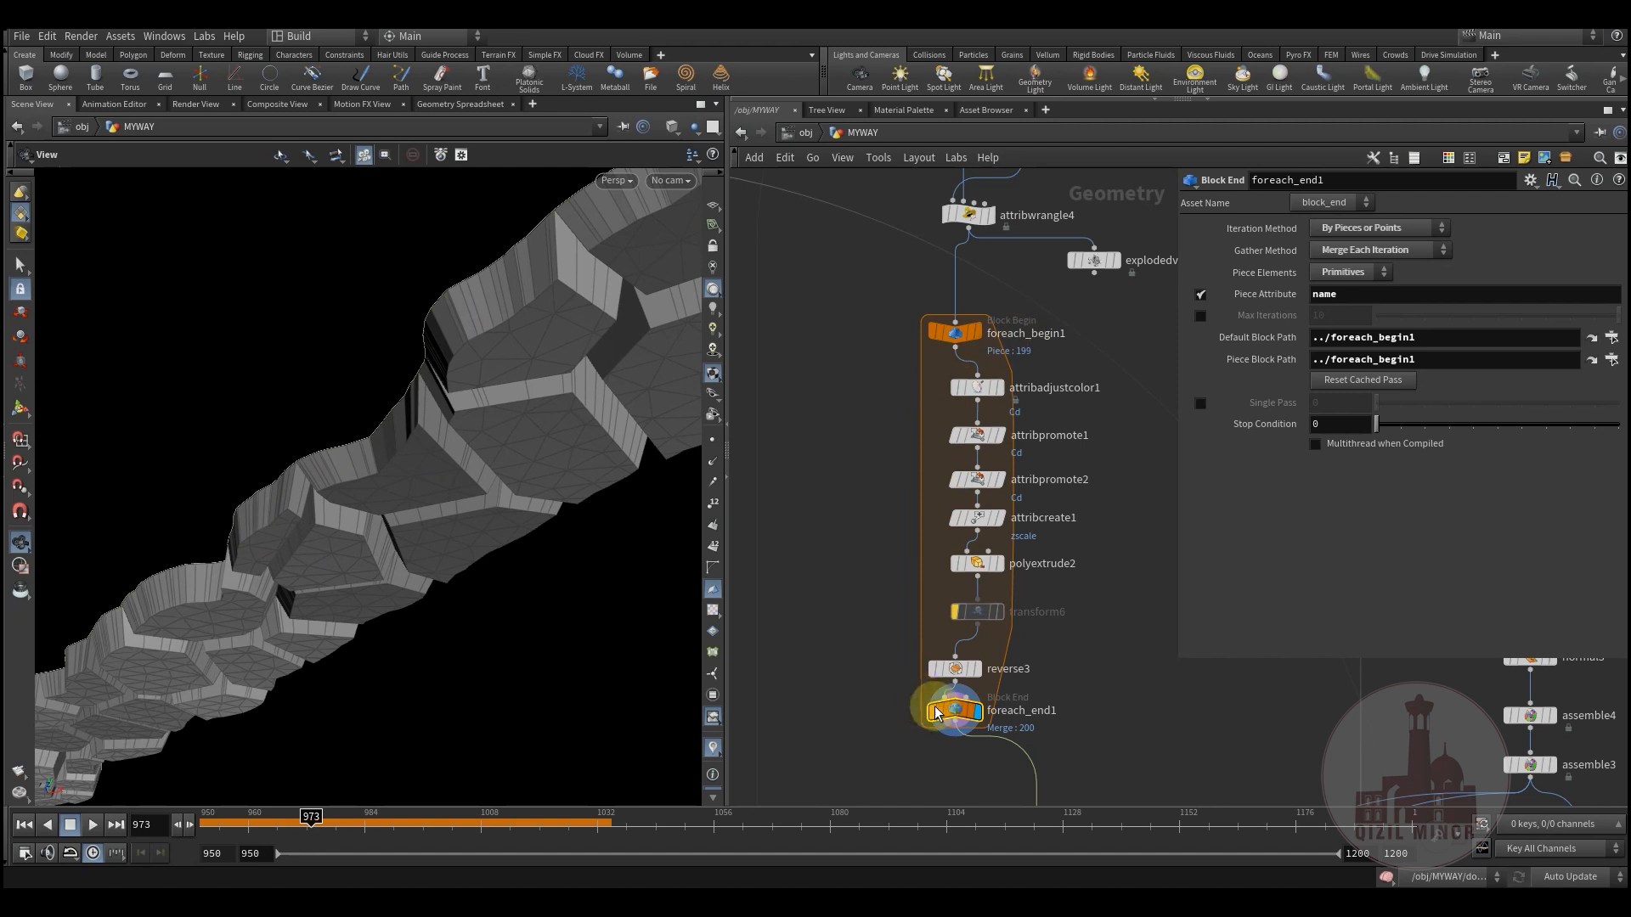
pyautogui.moveTo(375, 466); pyautogui.dragTo(470, 608)
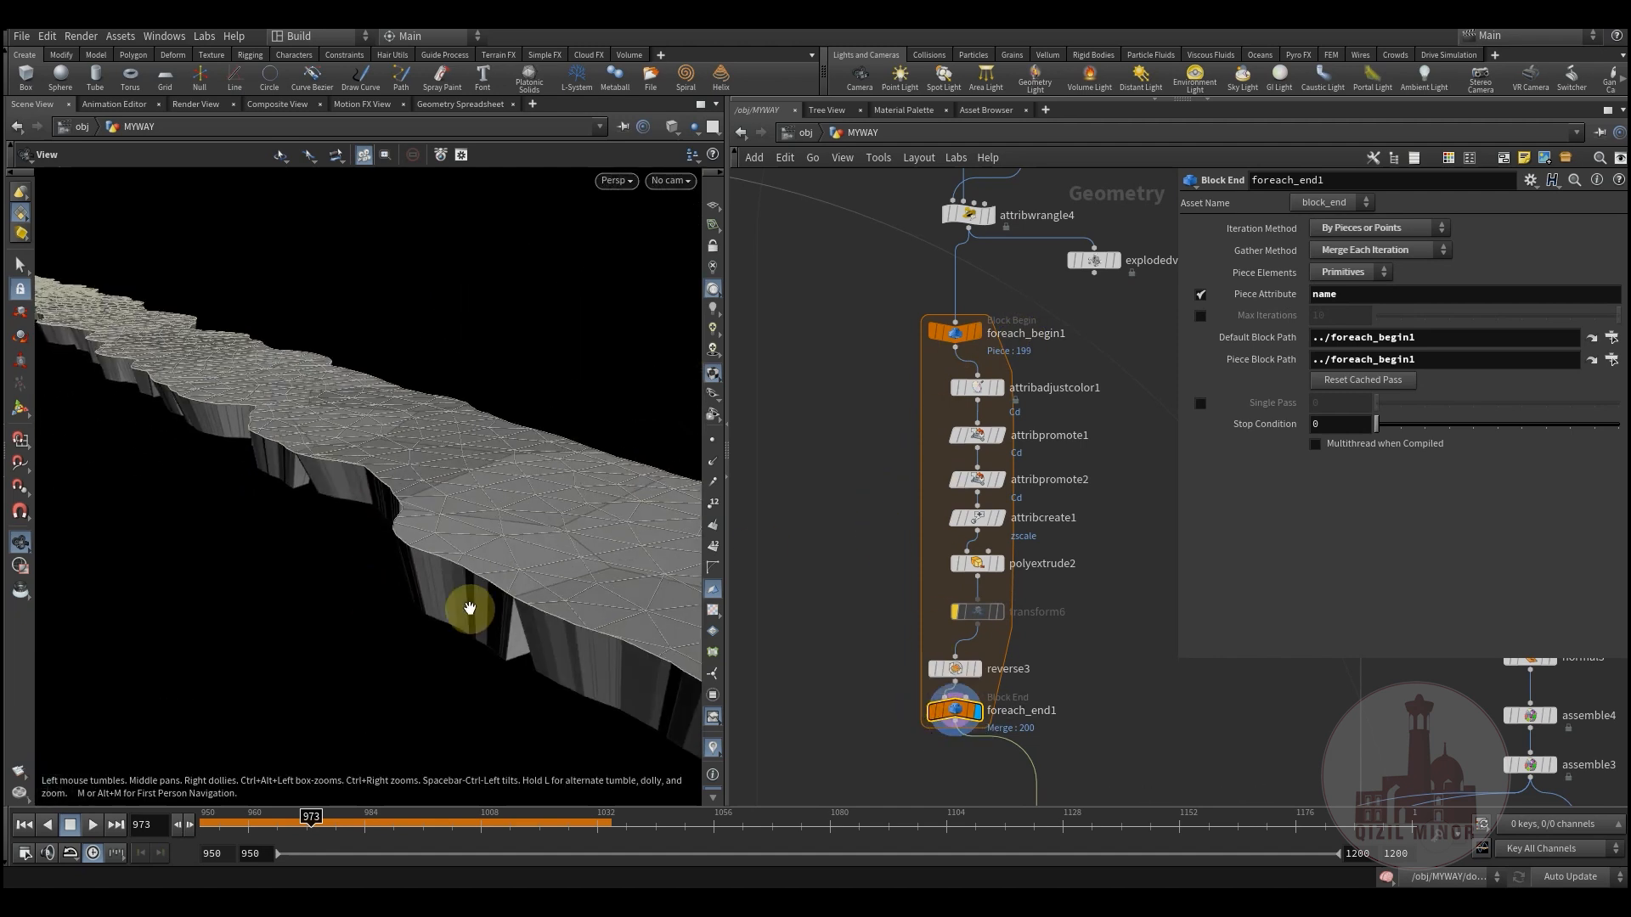
# Inspect the settings of attribadjustcolor1, attribpromote1, attribpromote2 and attribcreate1 inside the for-each block
pyautogui.click(987, 394)
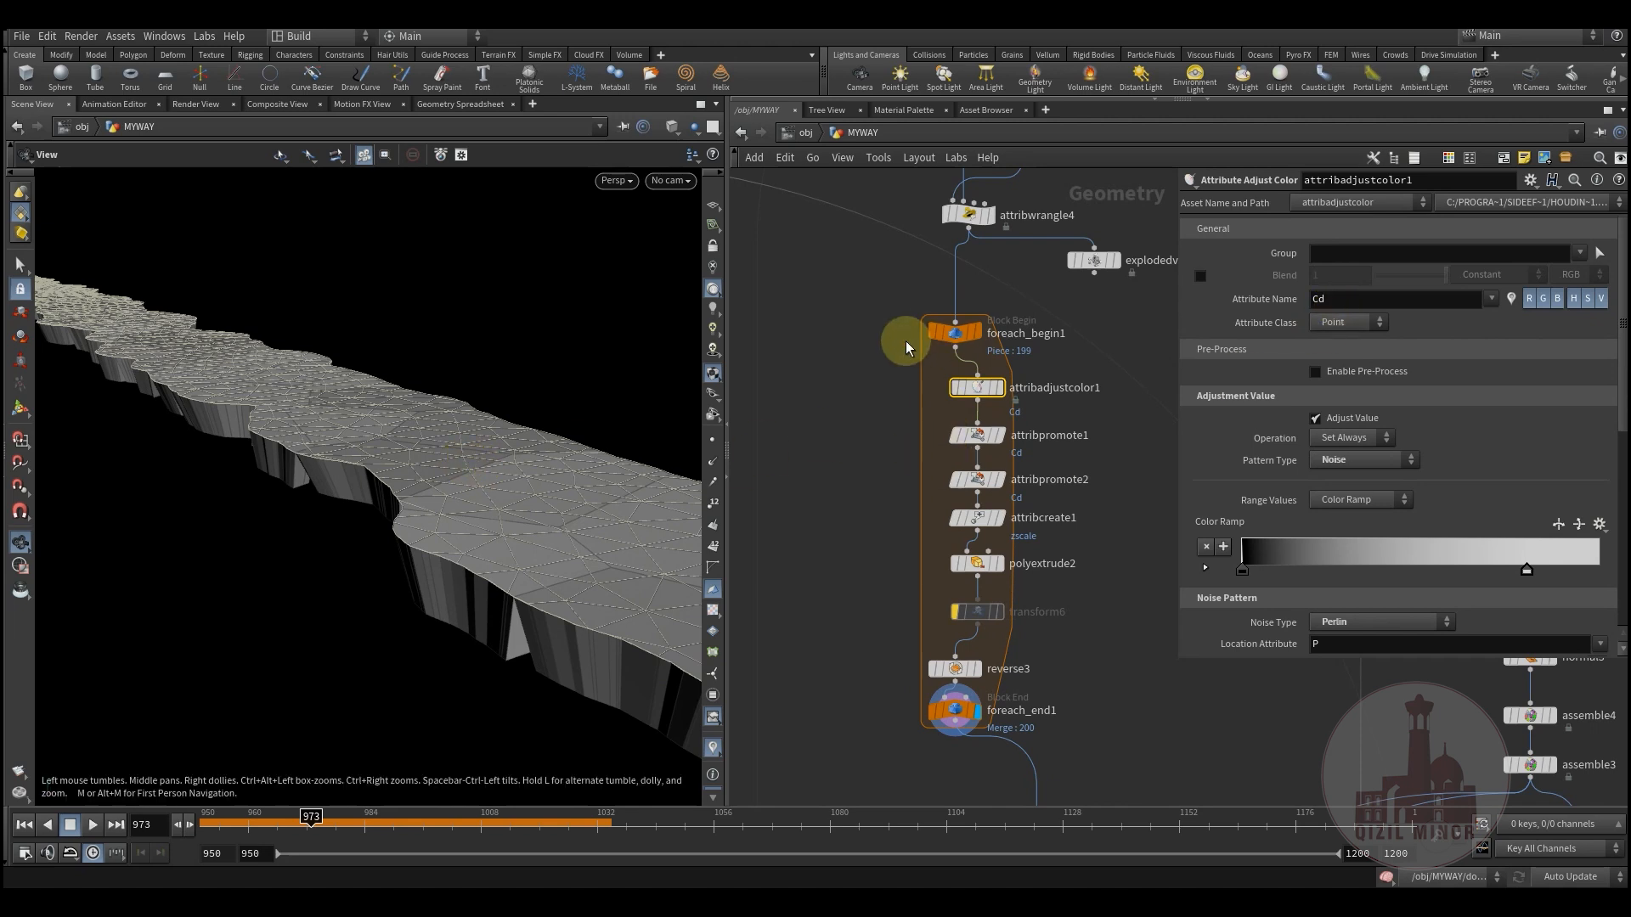
pyautogui.click(978, 439)
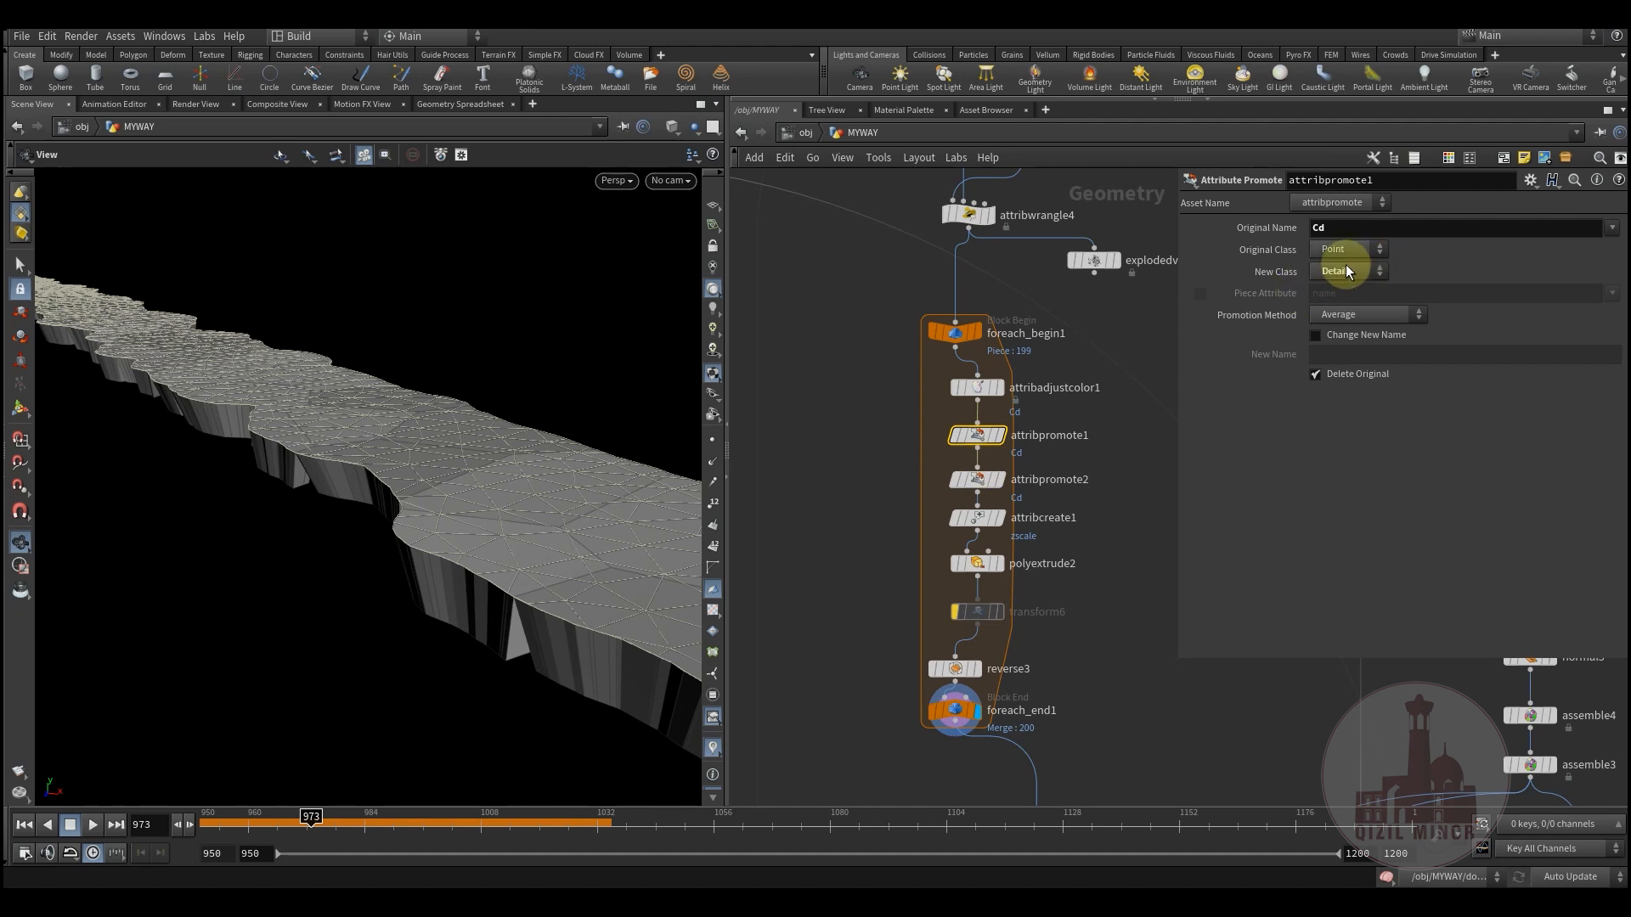
pyautogui.click(978, 482)
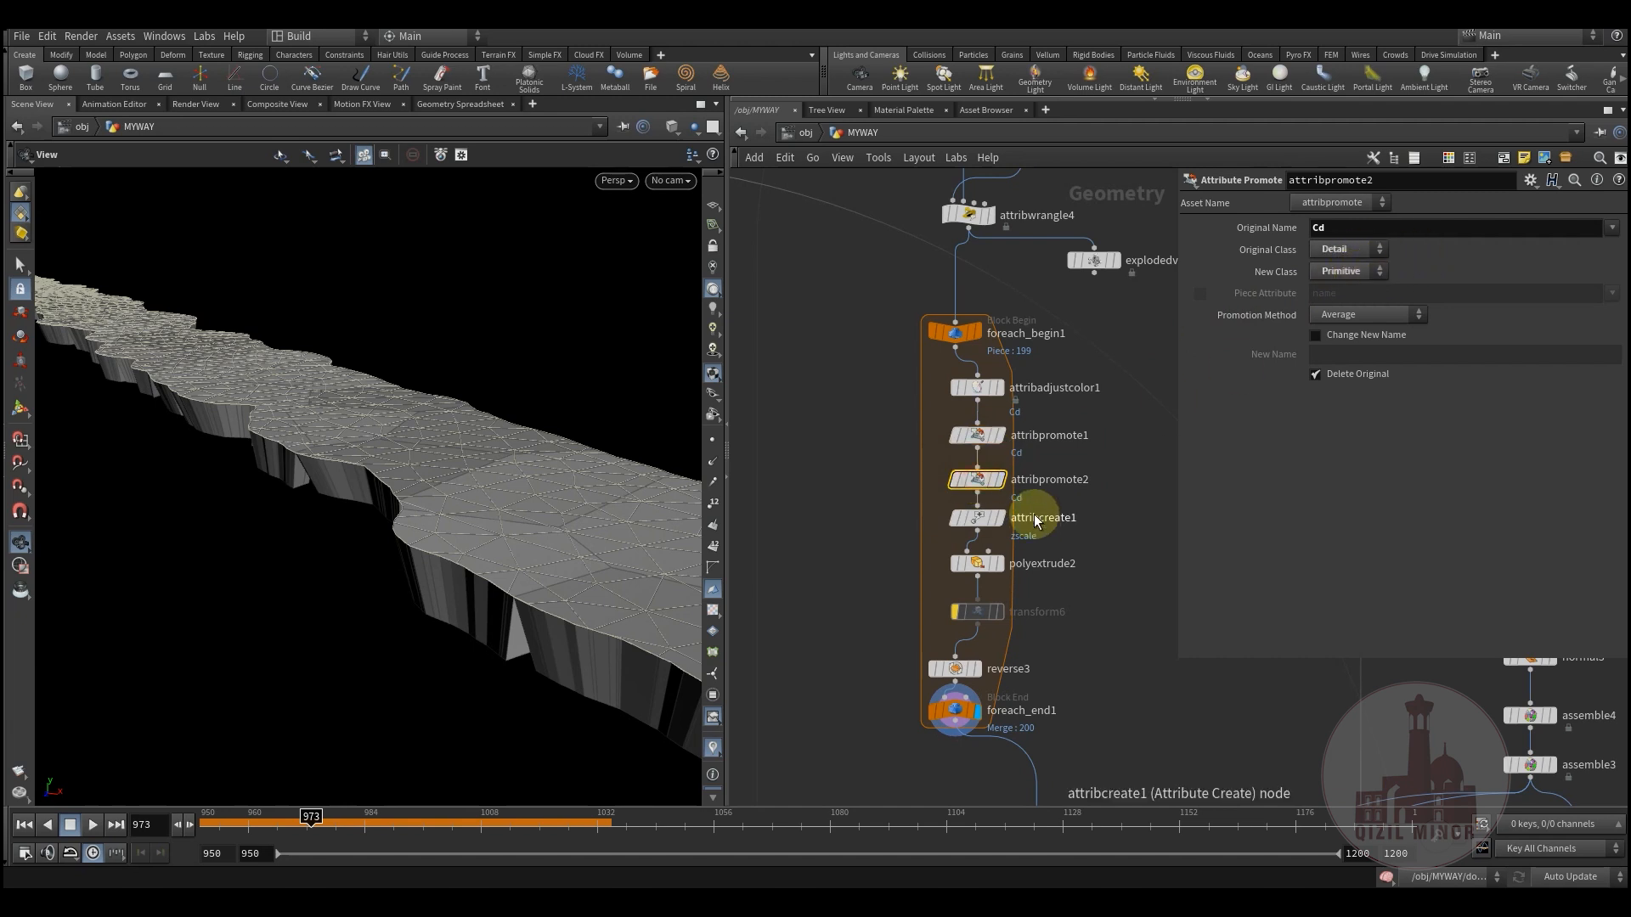
pyautogui.click(976, 520)
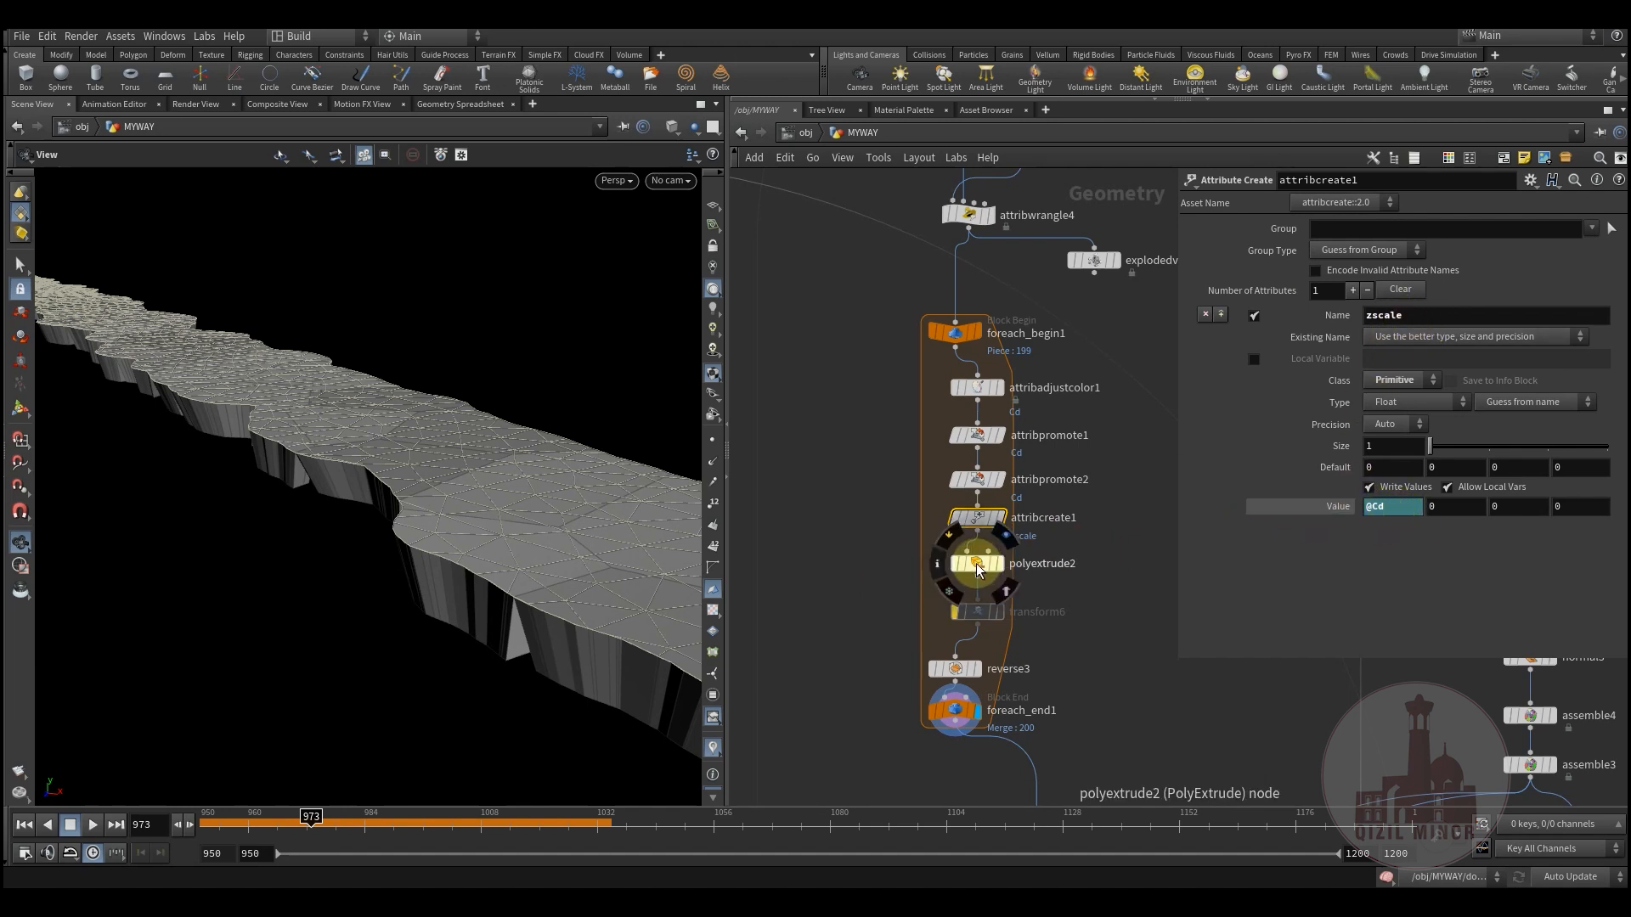
# Inspect polyextrude2's local Distance Scale attribute and examine the varying depths of the extruded pieces from the side
pyautogui.click(976, 568)
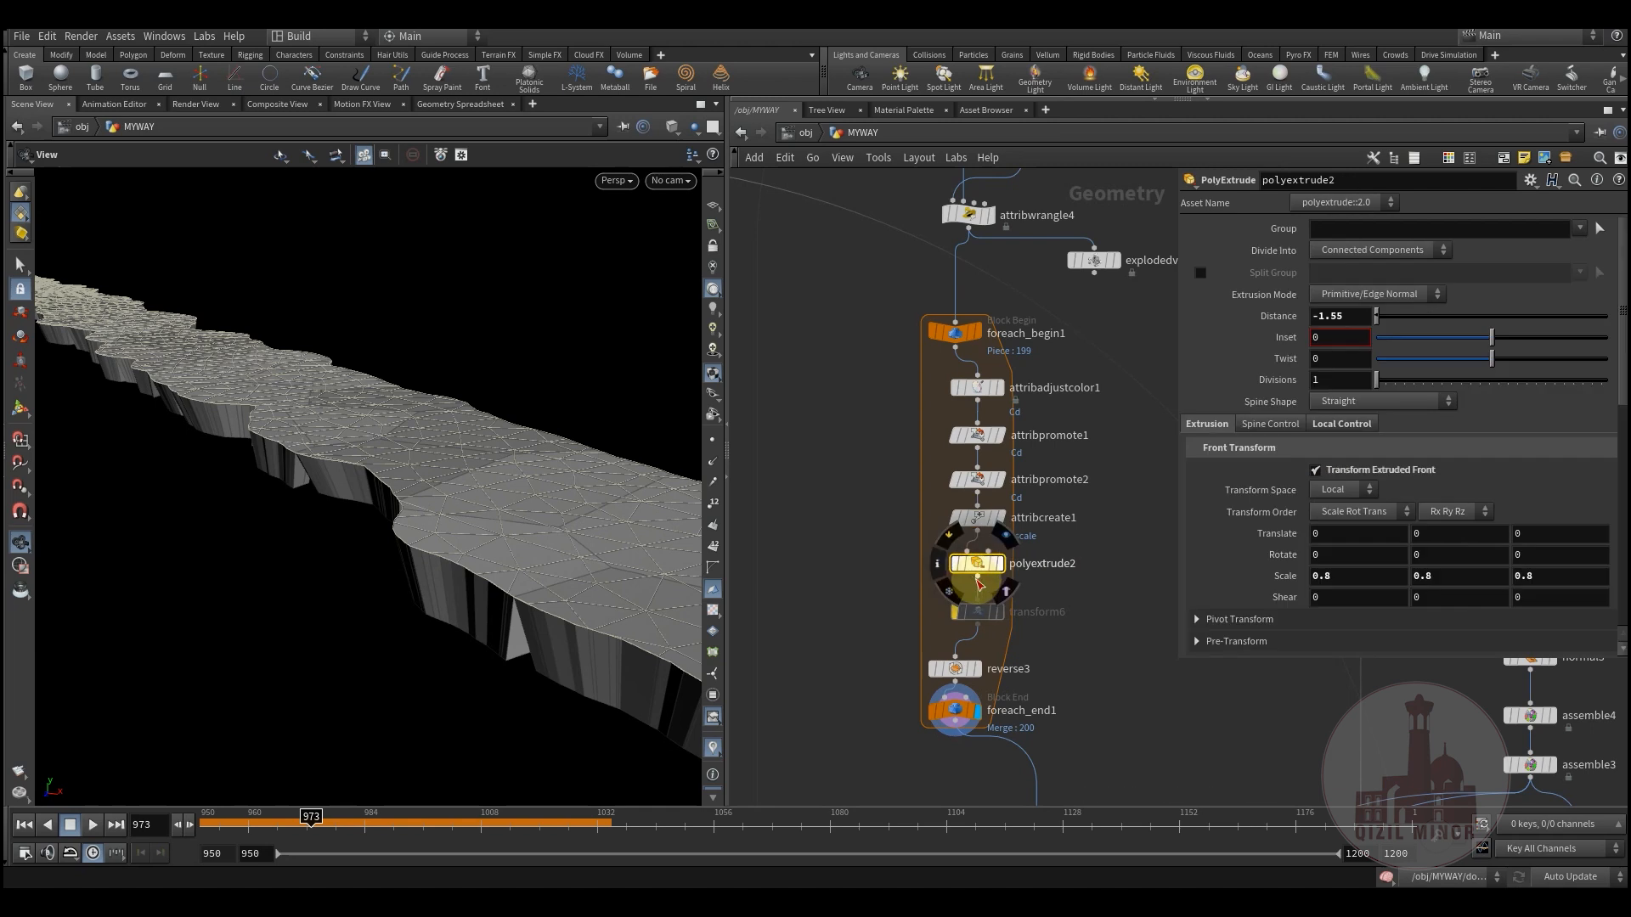
pyautogui.click(1341, 423)
pyautogui.click(1218, 472)
pyautogui.moveTo(466, 502); pyautogui.dragTo(375, 640)
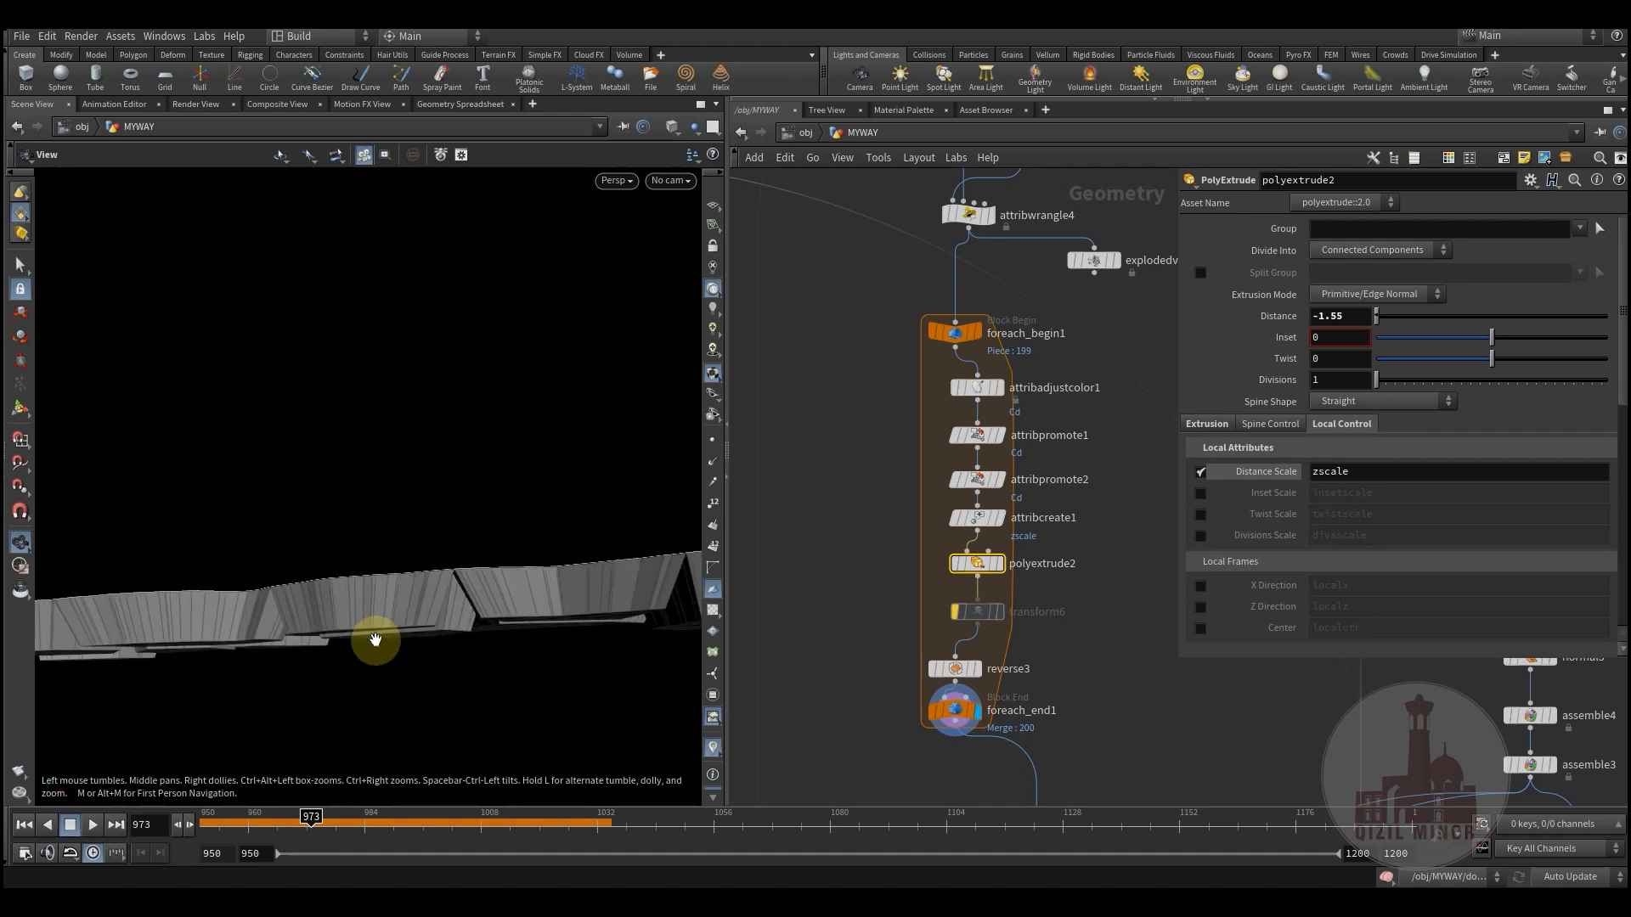
# Display reverse3 and foreach_end1 in turn to compare the output inside the loop with the merged pieces
pyautogui.moveTo(875, 636); pyautogui.dragTo(866, 557, button='middle')
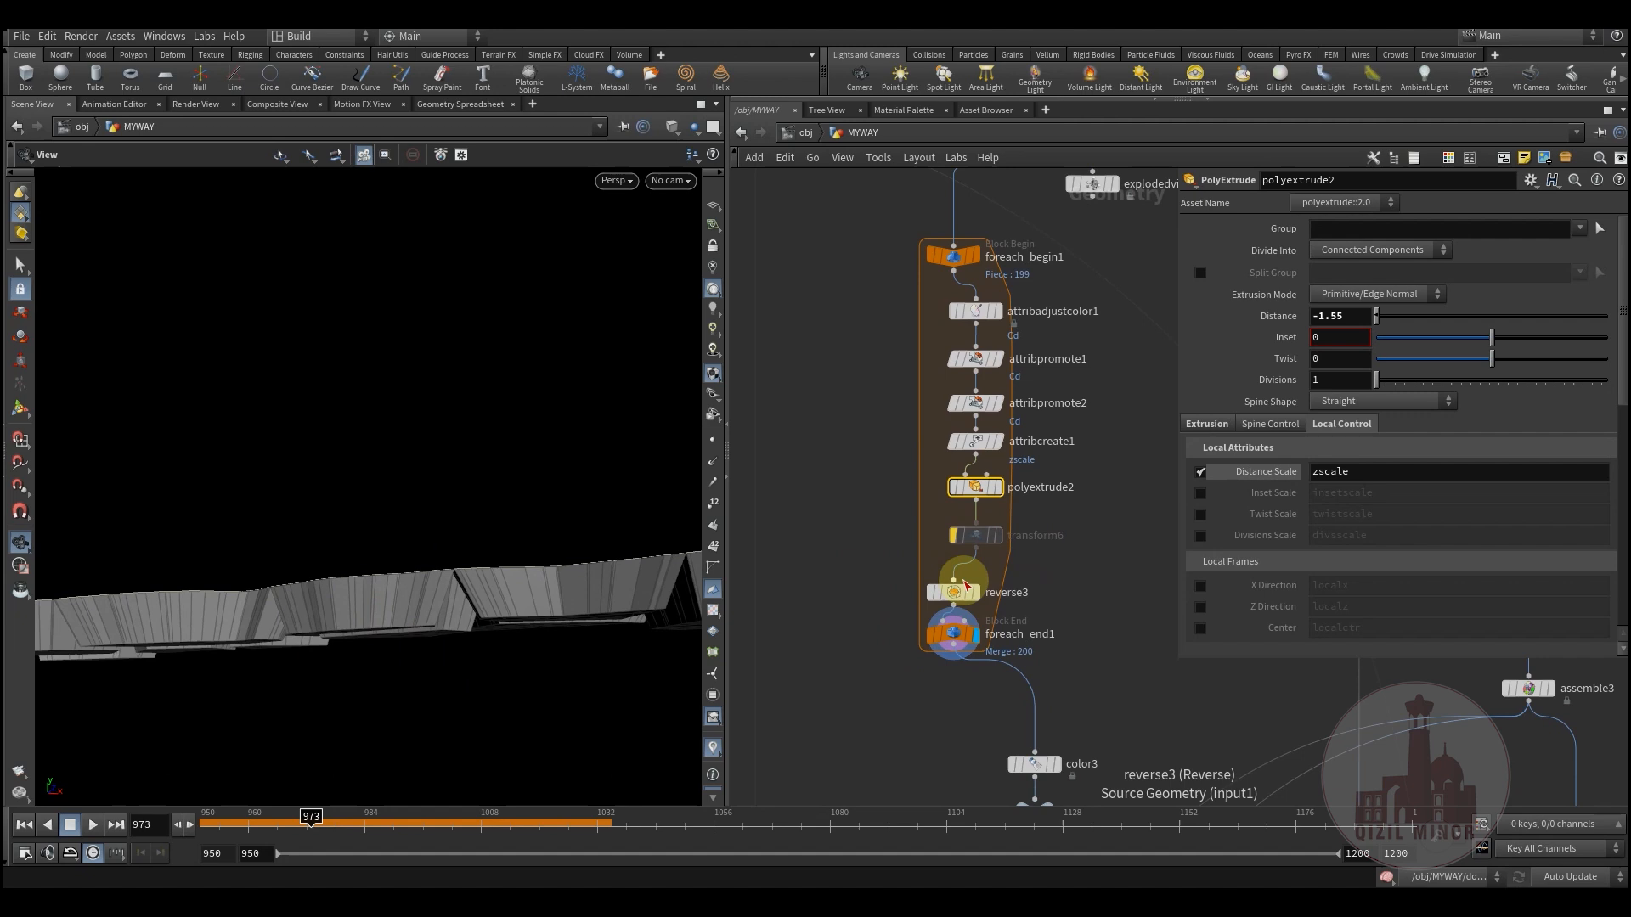
pyautogui.click(989, 569)
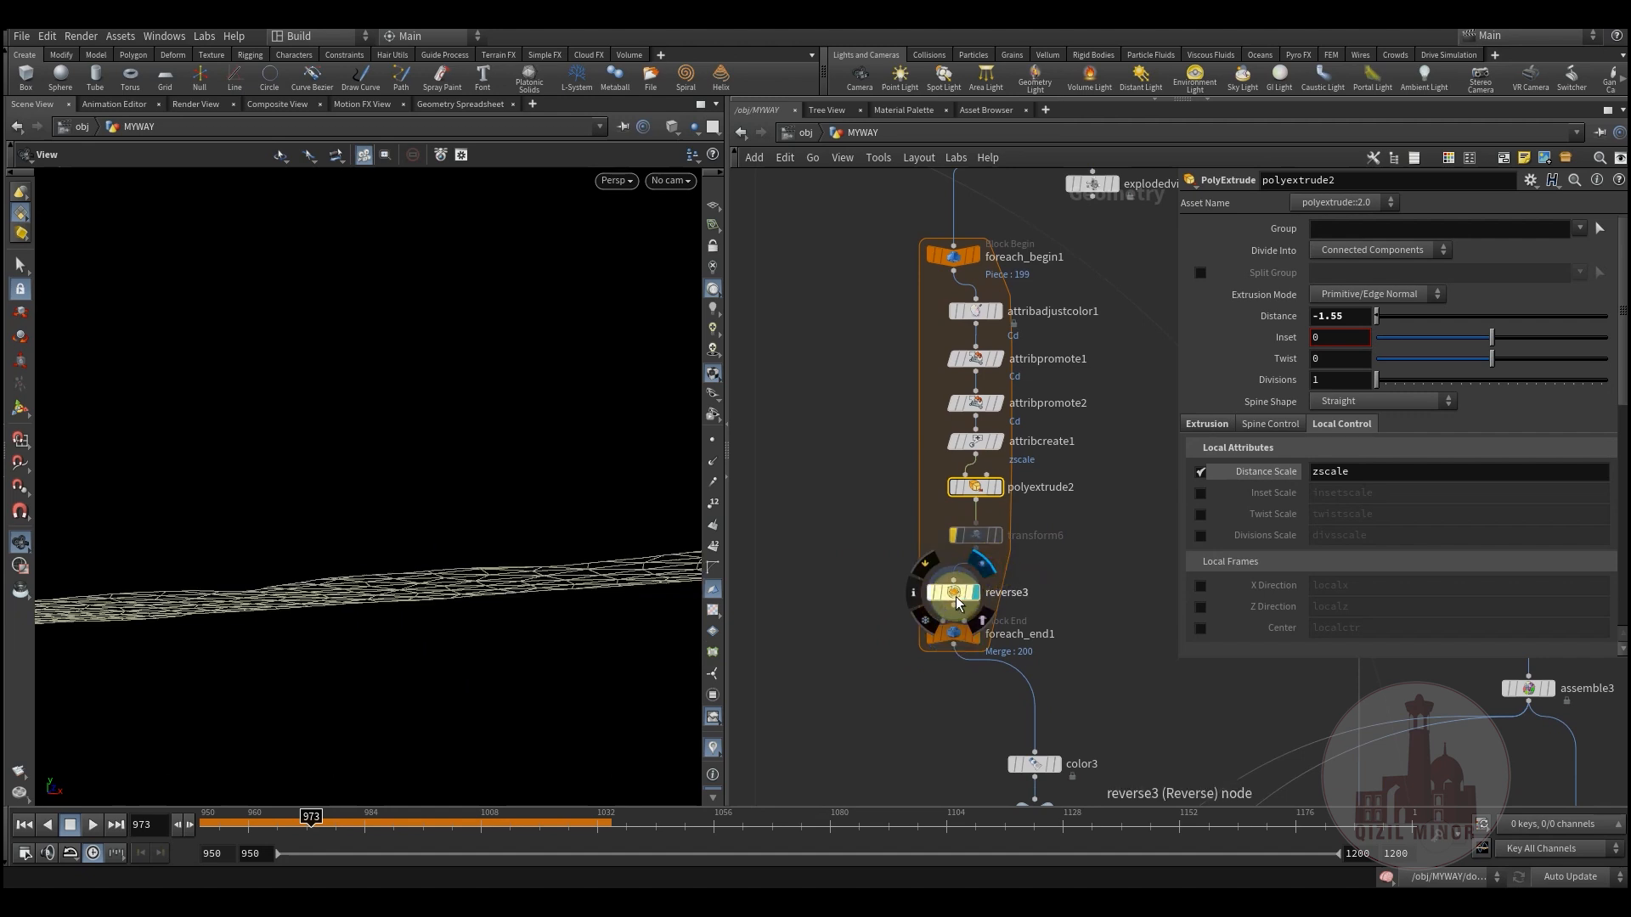
pyautogui.click(955, 592)
pyautogui.moveTo(430, 525); pyautogui.dragTo(376, 590)
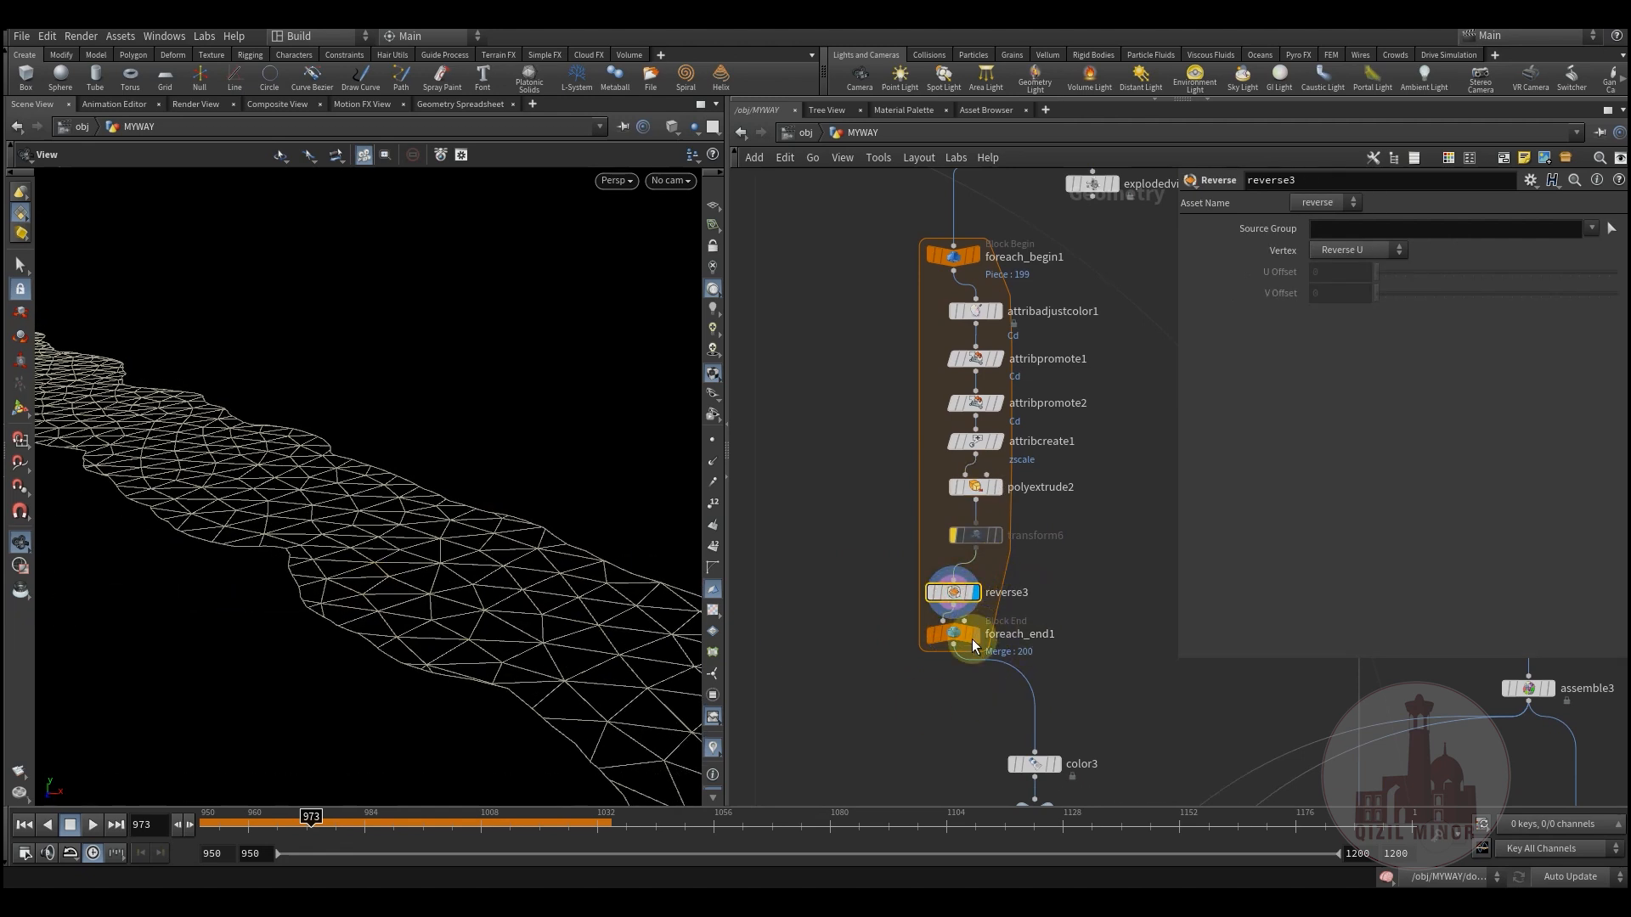
pyautogui.click(976, 639)
pyautogui.click(955, 635)
pyautogui.moveTo(493, 599); pyautogui.dragTo(438, 672)
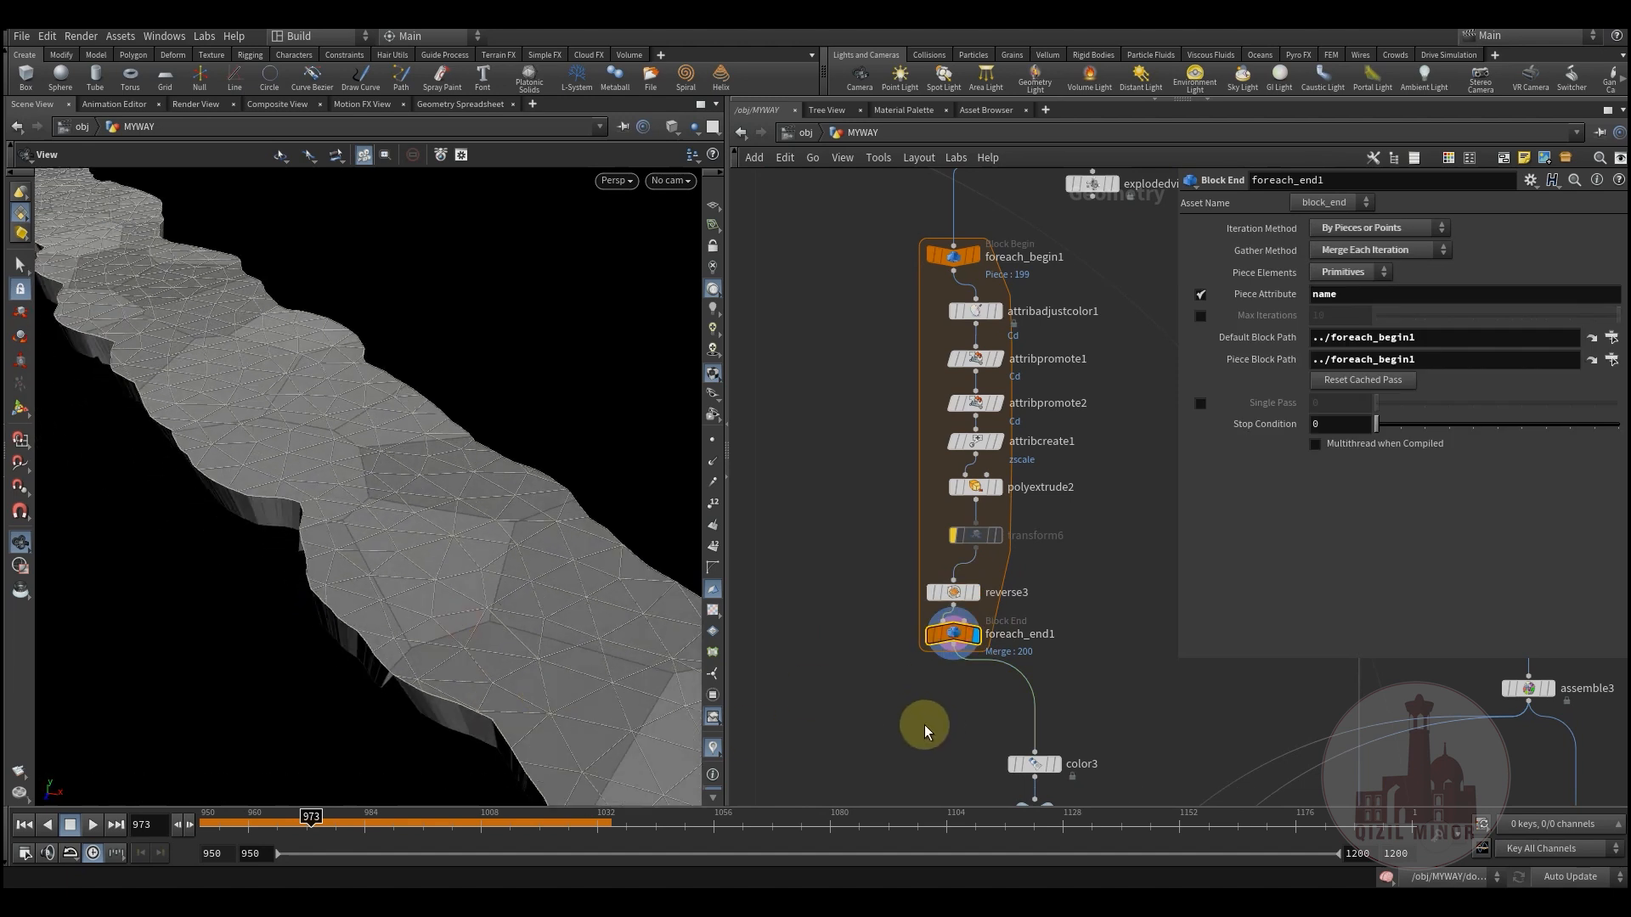
# Display color3 below the for-each block to examine the strip's constant white colour
pyautogui.moveTo(925, 725); pyautogui.dragTo(898, 474, button='middle')
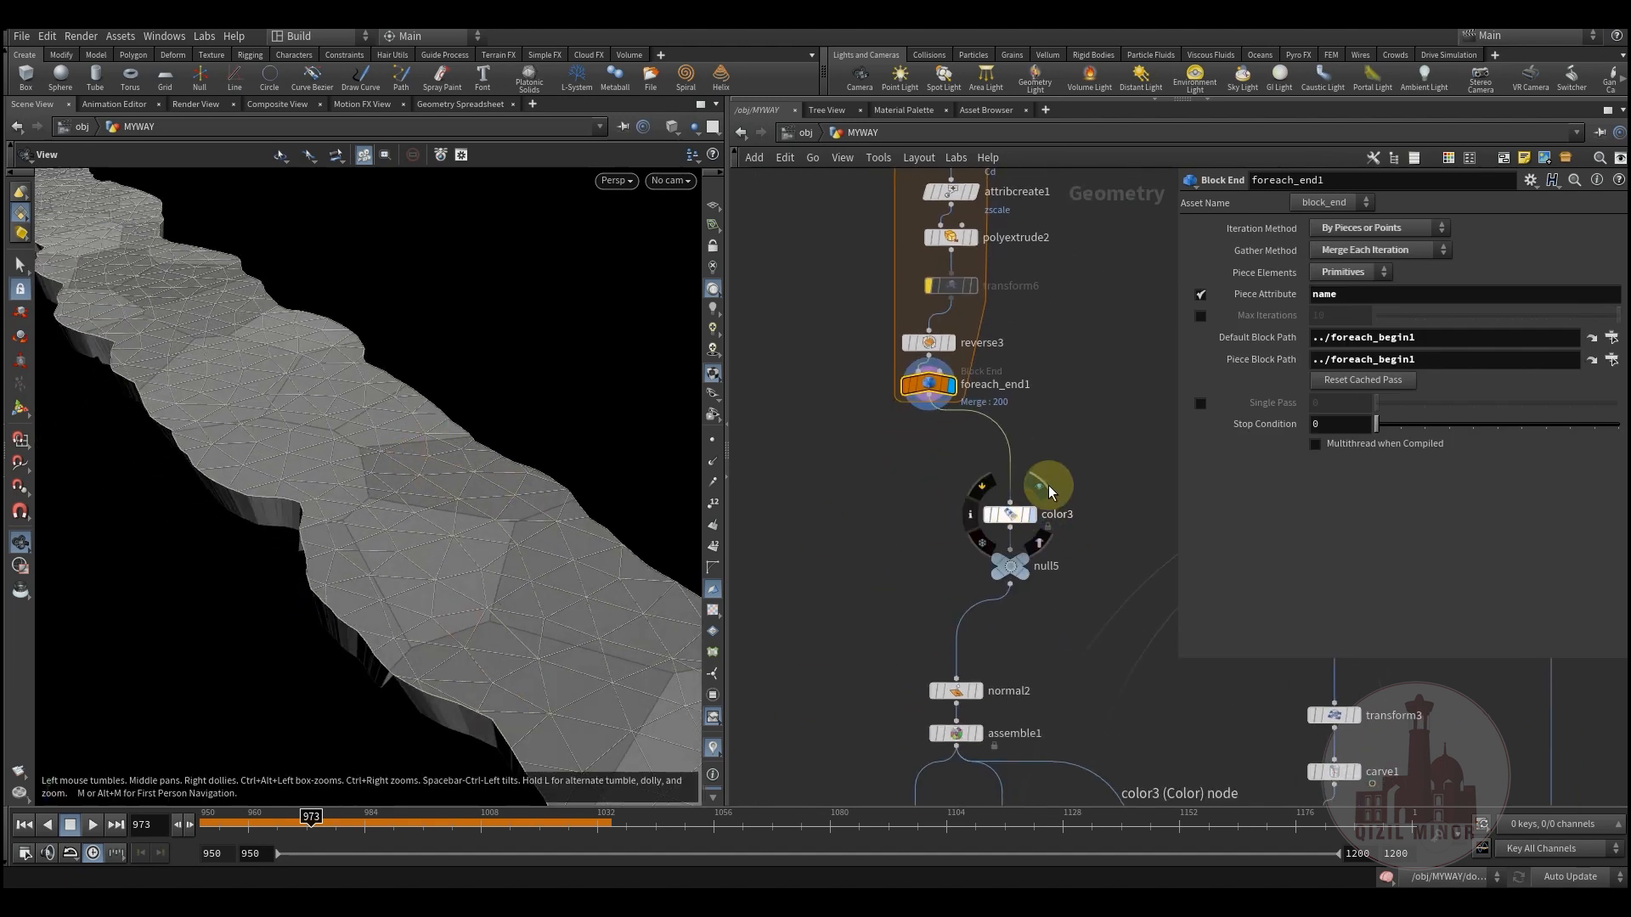
pyautogui.click(1048, 486)
pyautogui.click(1009, 513)
pyautogui.moveTo(393, 445); pyautogui.dragTo(365, 510)
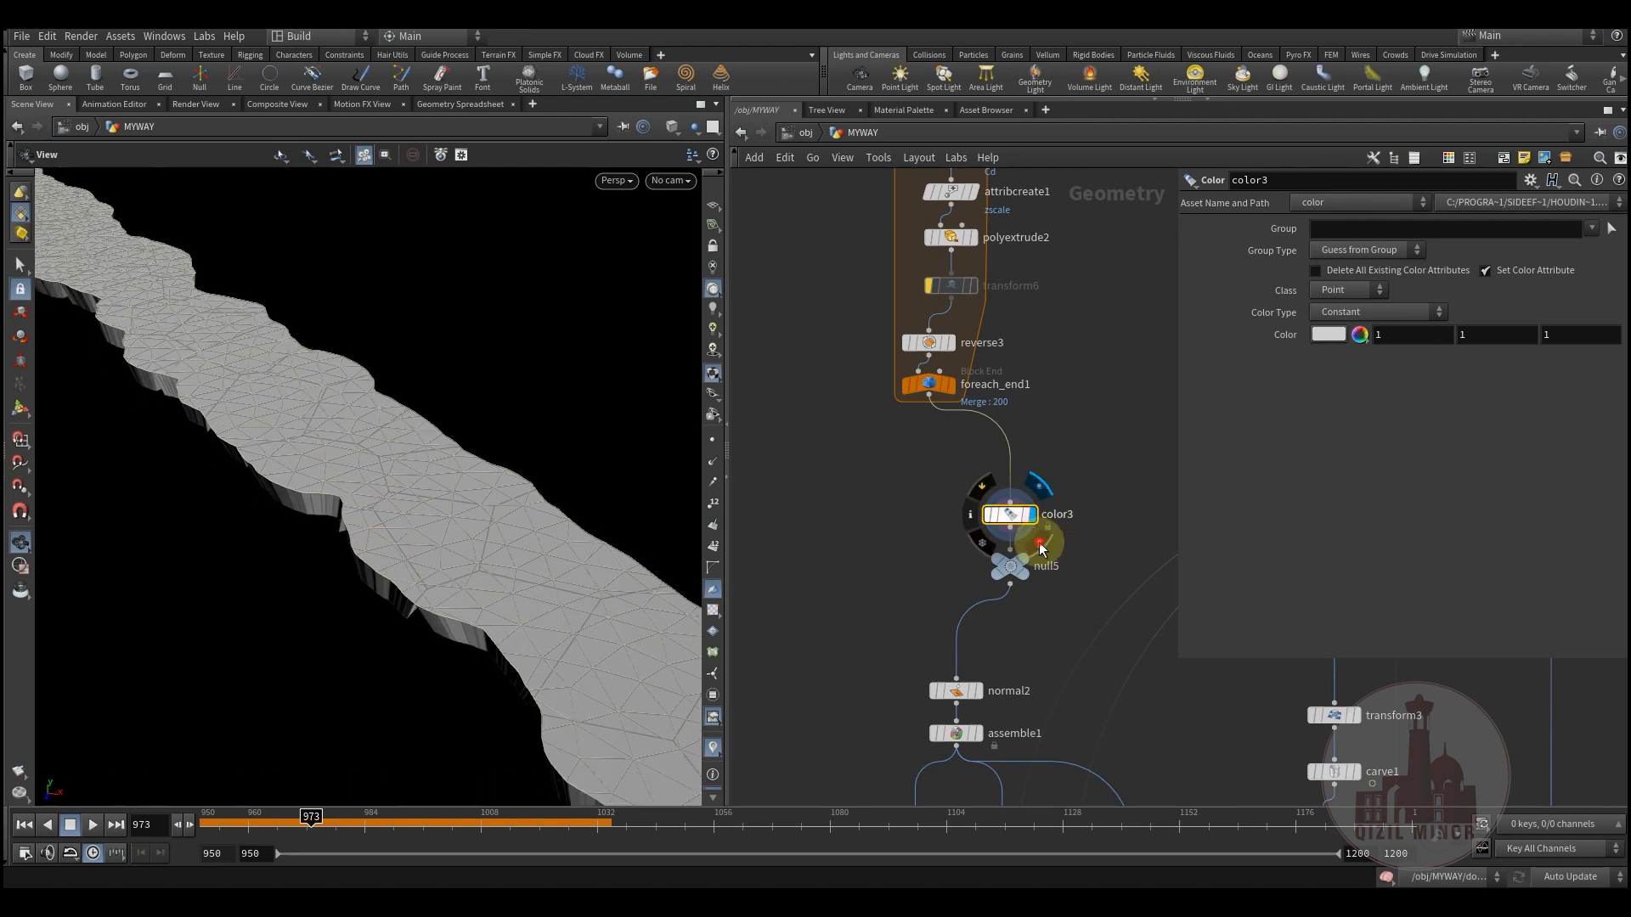
# Follow the network down past null5 and display normal2 to examine the strip's normals settings
pyautogui.scroll(-5, 1000, 650)
pyautogui.moveTo(1048, 626); pyautogui.dragTo(1096, 306, button='middle')
pyautogui.moveTo(930, 327); pyautogui.dragTo(916, 535, button='middle')
pyautogui.scroll(4, 991, 255)
pyautogui.moveTo(987, 293)
pyautogui.click(955, 269)
pyautogui.moveTo(777, 630); pyautogui.dragTo(831, 477, button='middle')
pyautogui.moveTo(482, 562); pyautogui.dragTo(490, 487)
pyautogui.moveTo(845, 721); pyautogui.dragTo(877, 396, button='middle')
pyautogui.moveTo(984, 574); pyautogui.dragTo(950, 513, button='middle')
pyautogui.scroll(2, 950, 513)
pyautogui.moveTo(998, 618); pyautogui.dragTo(915, 338, button='middle')
pyautogui.click(985, 522)
pyautogui.click(957, 528)
pyautogui.moveTo(476, 571); pyautogui.dragTo(704, 701)
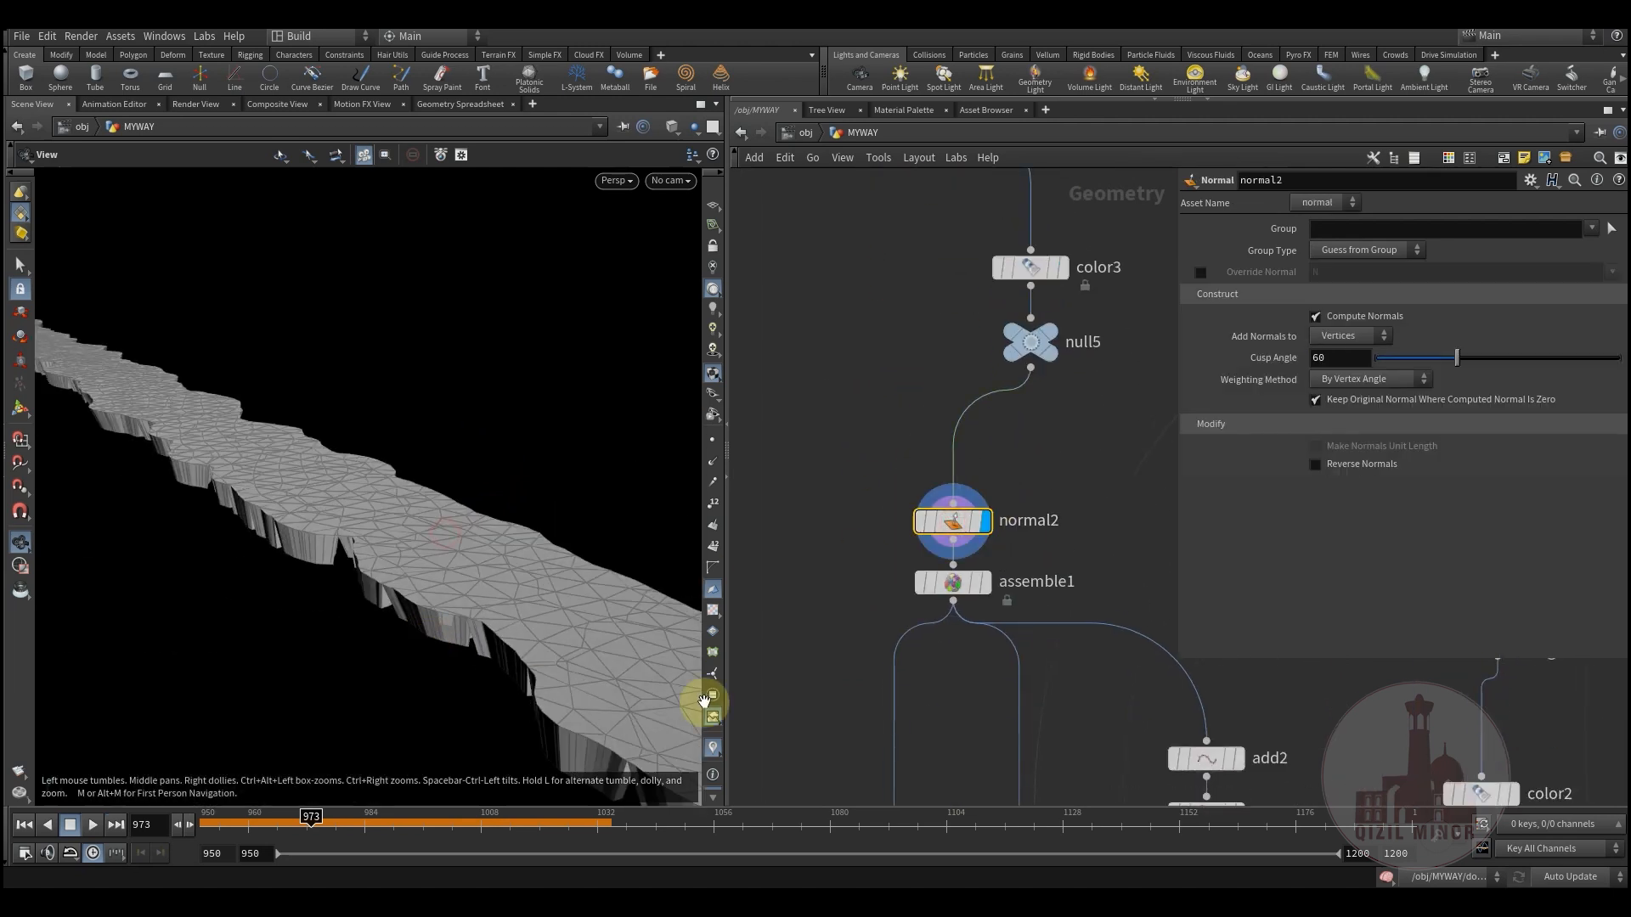
# Display assemble1 to examine how the strip pieces are packed
pyautogui.click(985, 584)
pyautogui.click(952, 583)
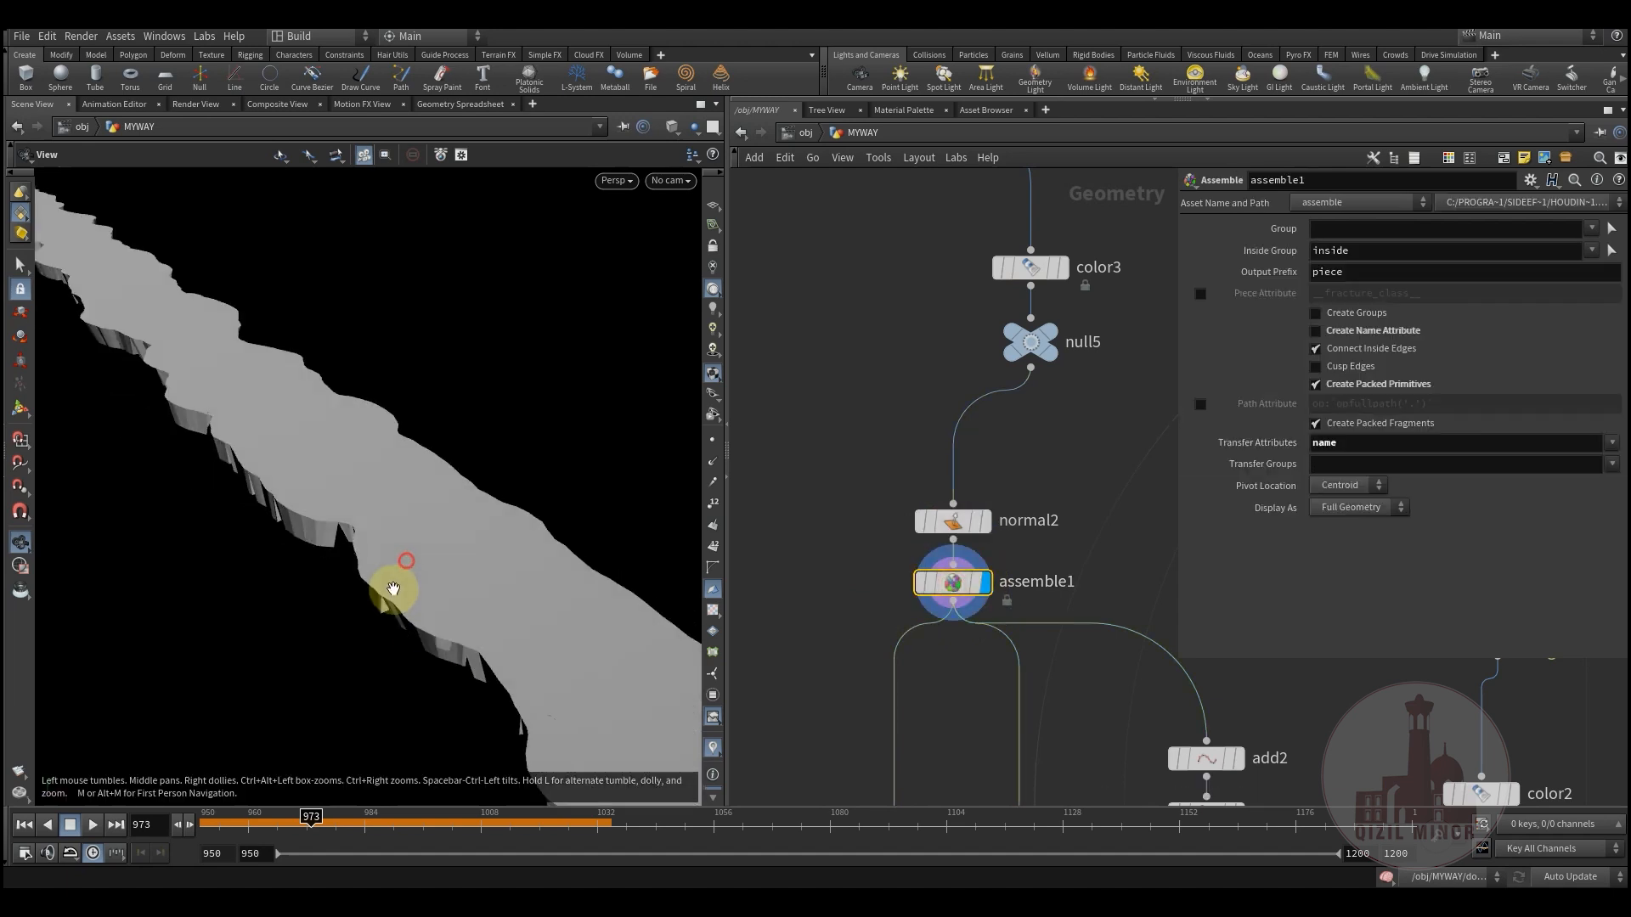
pyautogui.moveTo(390, 583); pyautogui.dragTo(395, 495)
# Locate transform3 in the neighbouring branch and display it to examine the lowered guide line
pyautogui.moveTo(960, 690); pyautogui.dragTo(946, 302, button='middle')
pyautogui.scroll(-3, 940, 370)
pyautogui.moveTo(892, 492); pyautogui.dragTo(889, 463, button='middle')
pyautogui.moveTo(998, 433); pyautogui.dragTo(771, 453, button='middle')
pyautogui.moveTo(942, 315); pyautogui.dragTo(982, 641, button='middle')
pyautogui.click(1007, 616)
pyautogui.click(977, 635)
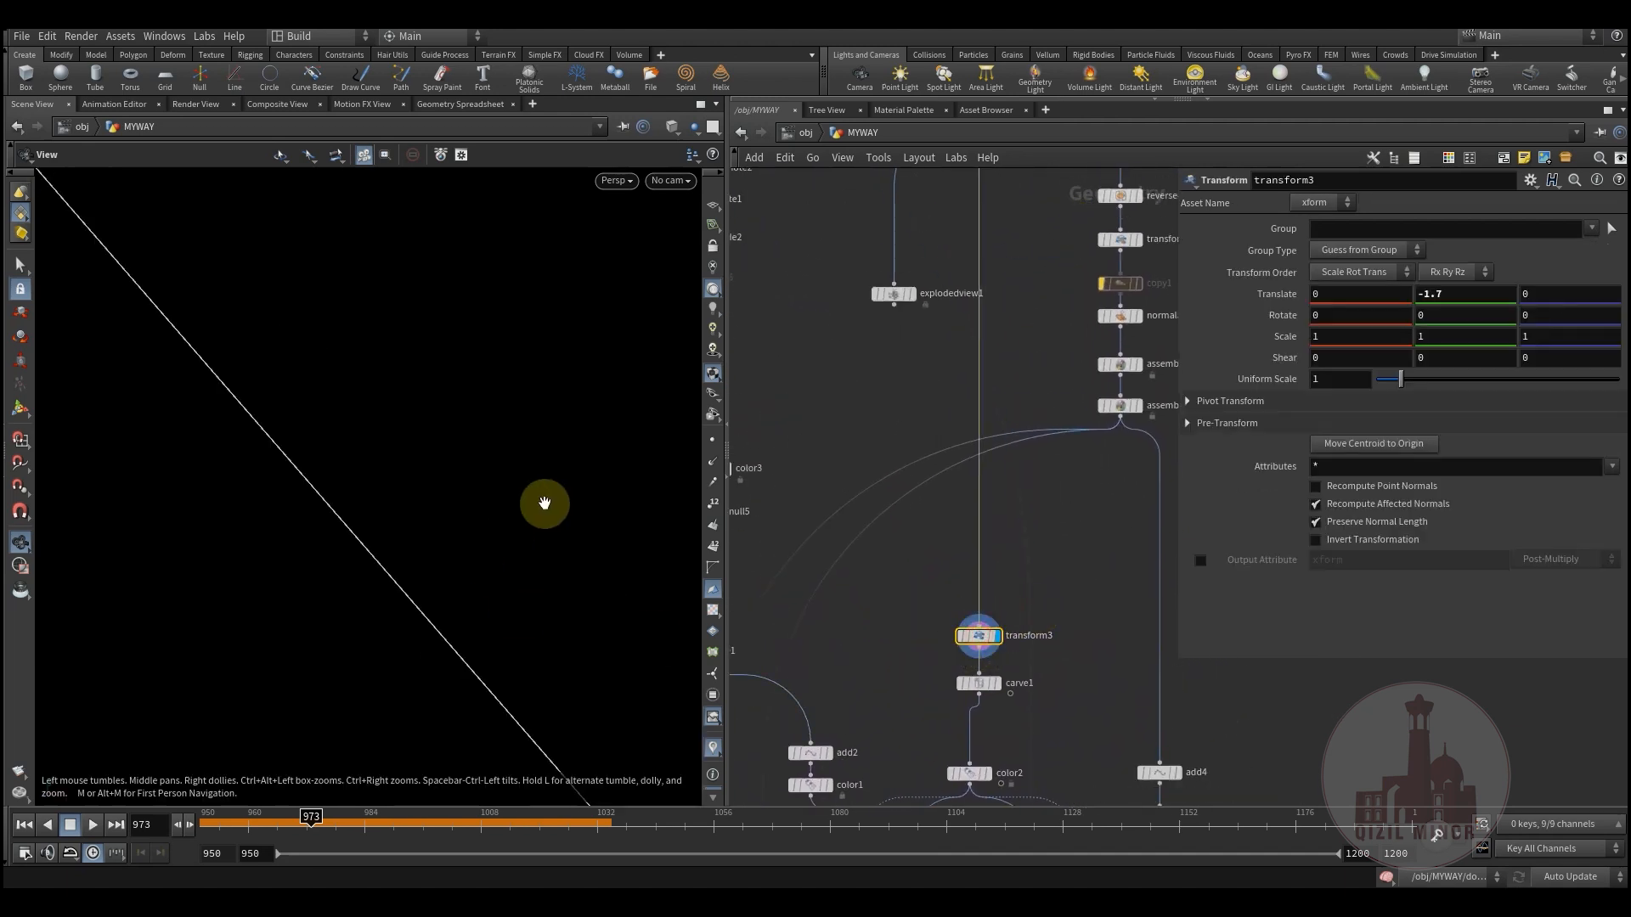
# Trace transform3's input connection through the network, and display carve1 to examine the point extracted from the line
pyautogui.moveTo(324, 571); pyautogui.dragTo(335, 582, button='middle')
pyautogui.moveTo(826, 424); pyautogui.dragTo(881, 697, button='middle')
pyautogui.scroll(-5, 881, 698)
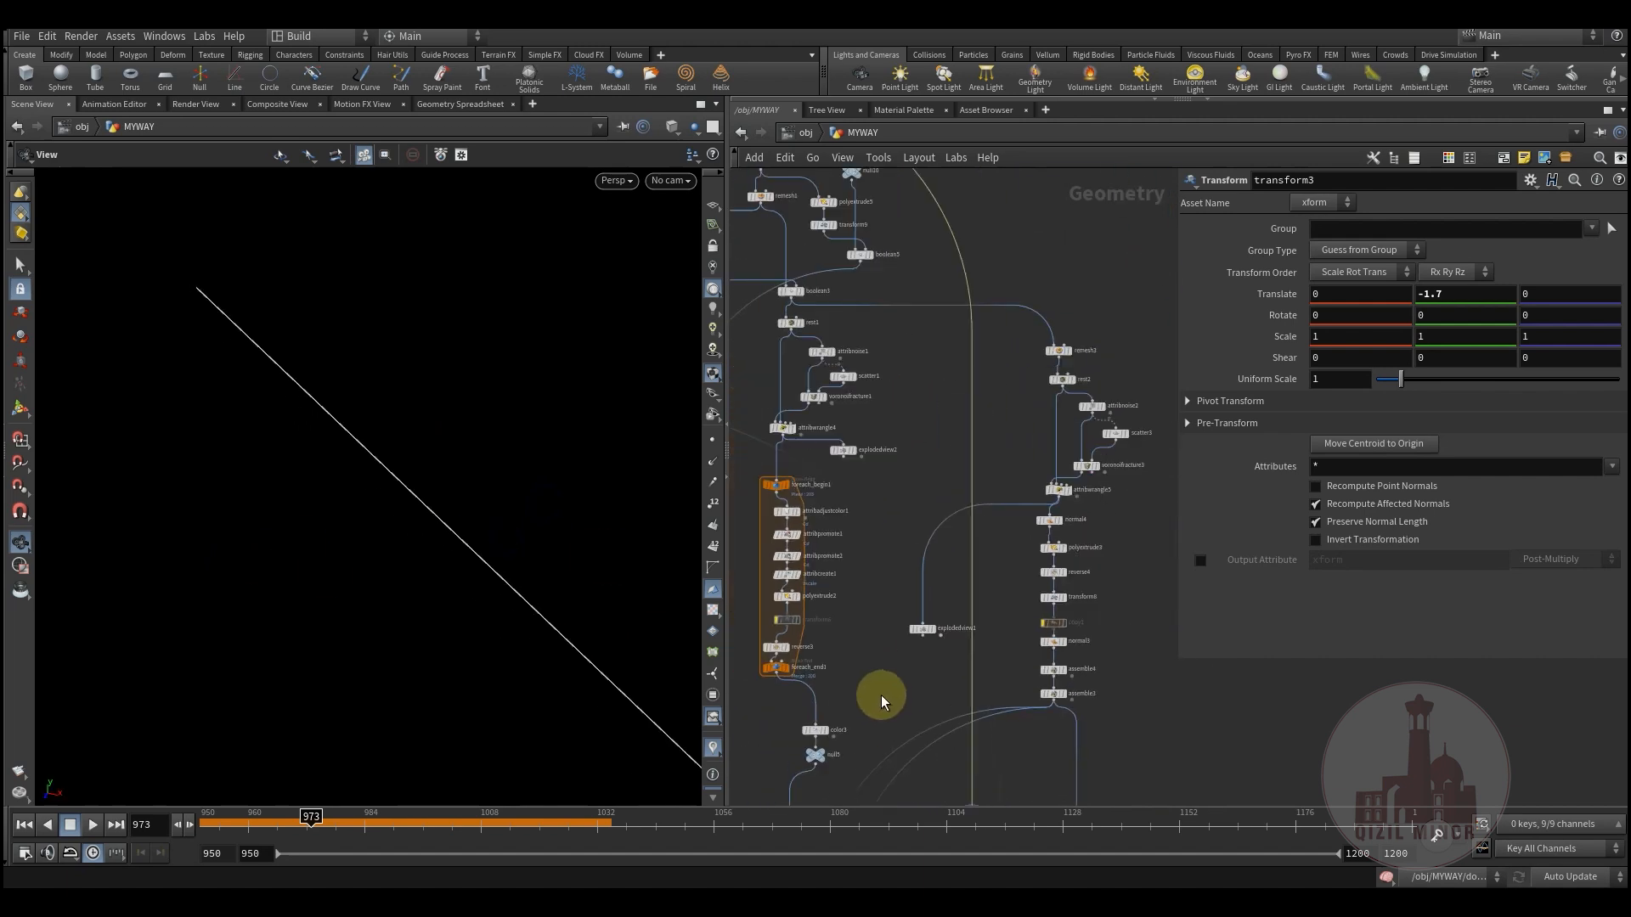
pyautogui.moveTo(737, 222); pyautogui.dragTo(871, 373, button='middle')
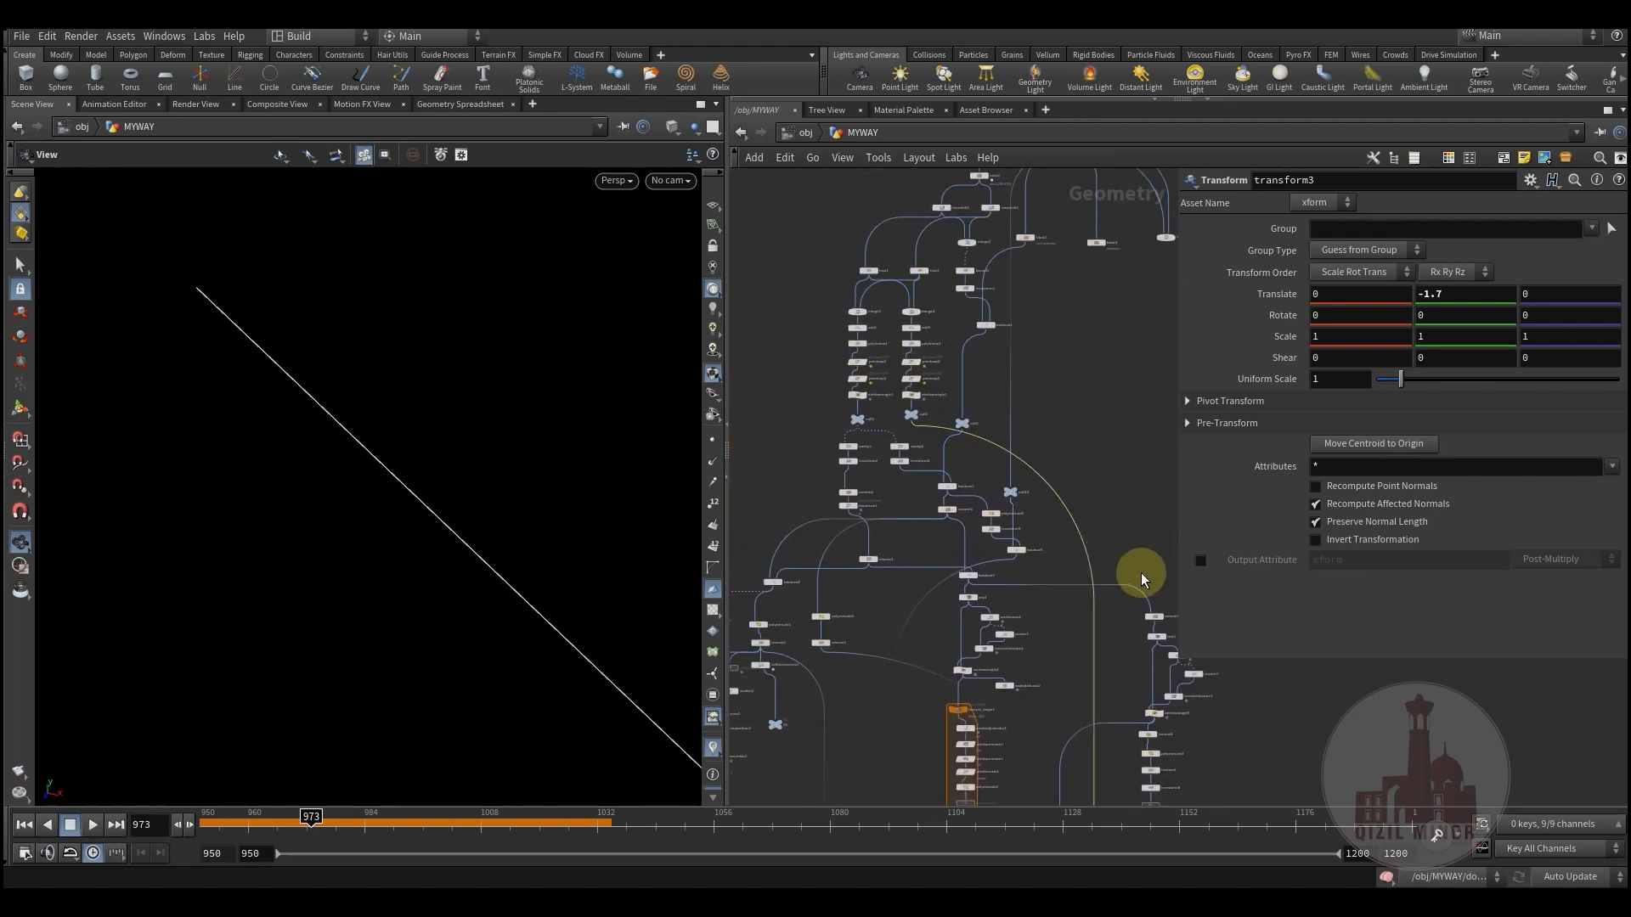
pyautogui.moveTo(1045, 736); pyautogui.dragTo(957, 306, button='middle')
pyautogui.scroll(4, 983, 476)
pyautogui.moveTo(953, 531); pyautogui.dragTo(990, 350, button='middle')
pyautogui.scroll(3, 1089, 450)
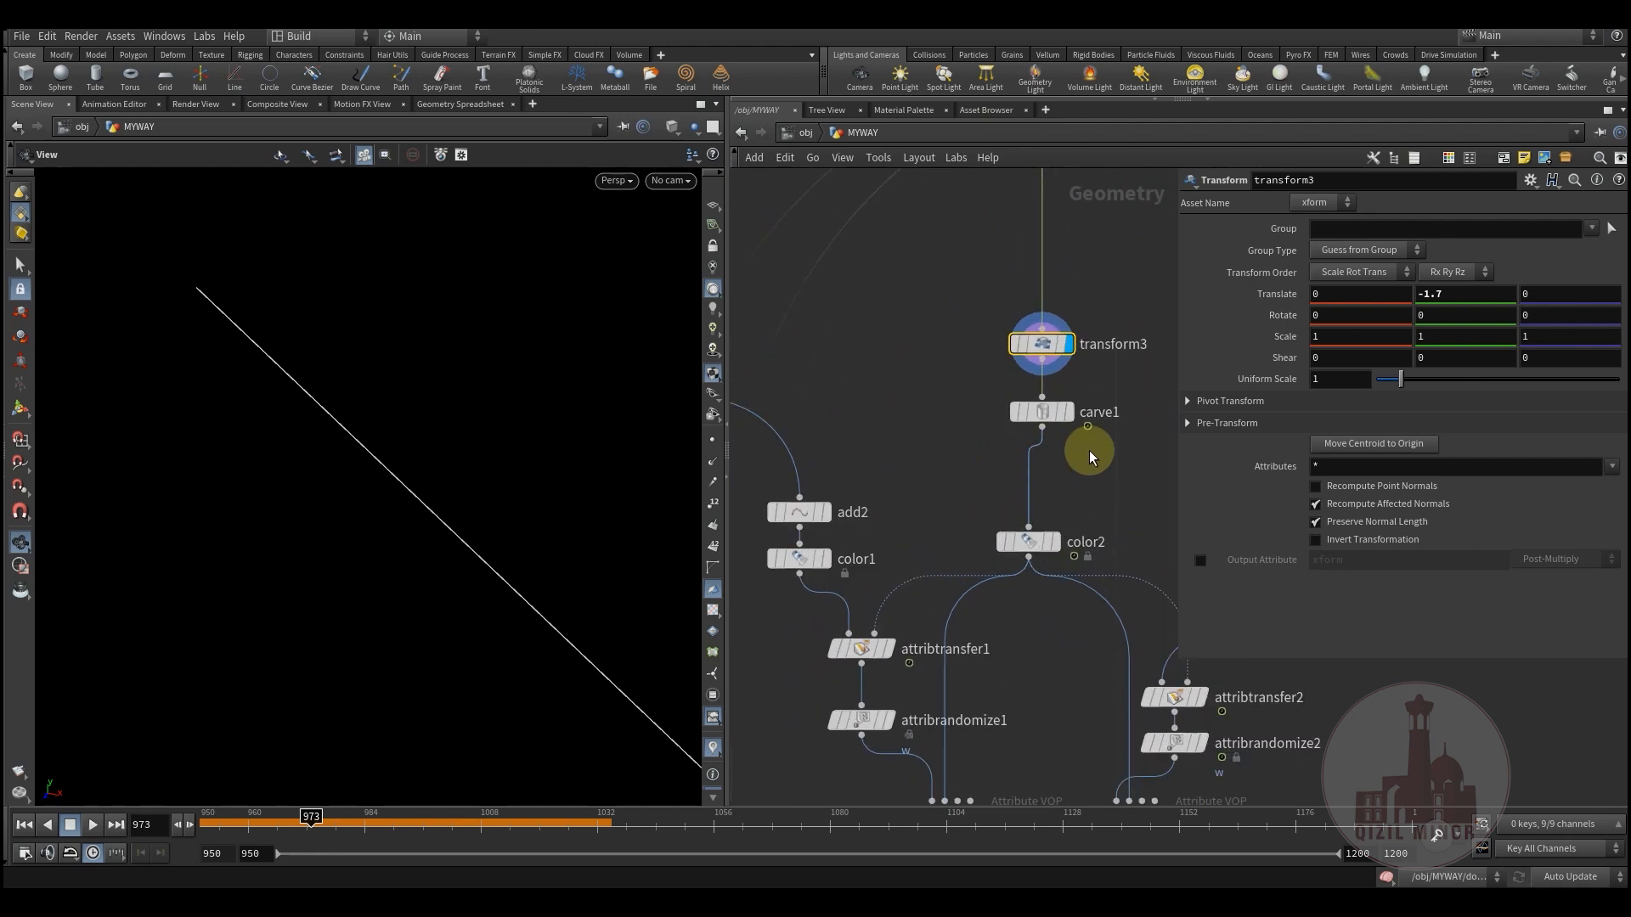
pyautogui.click(1069, 416)
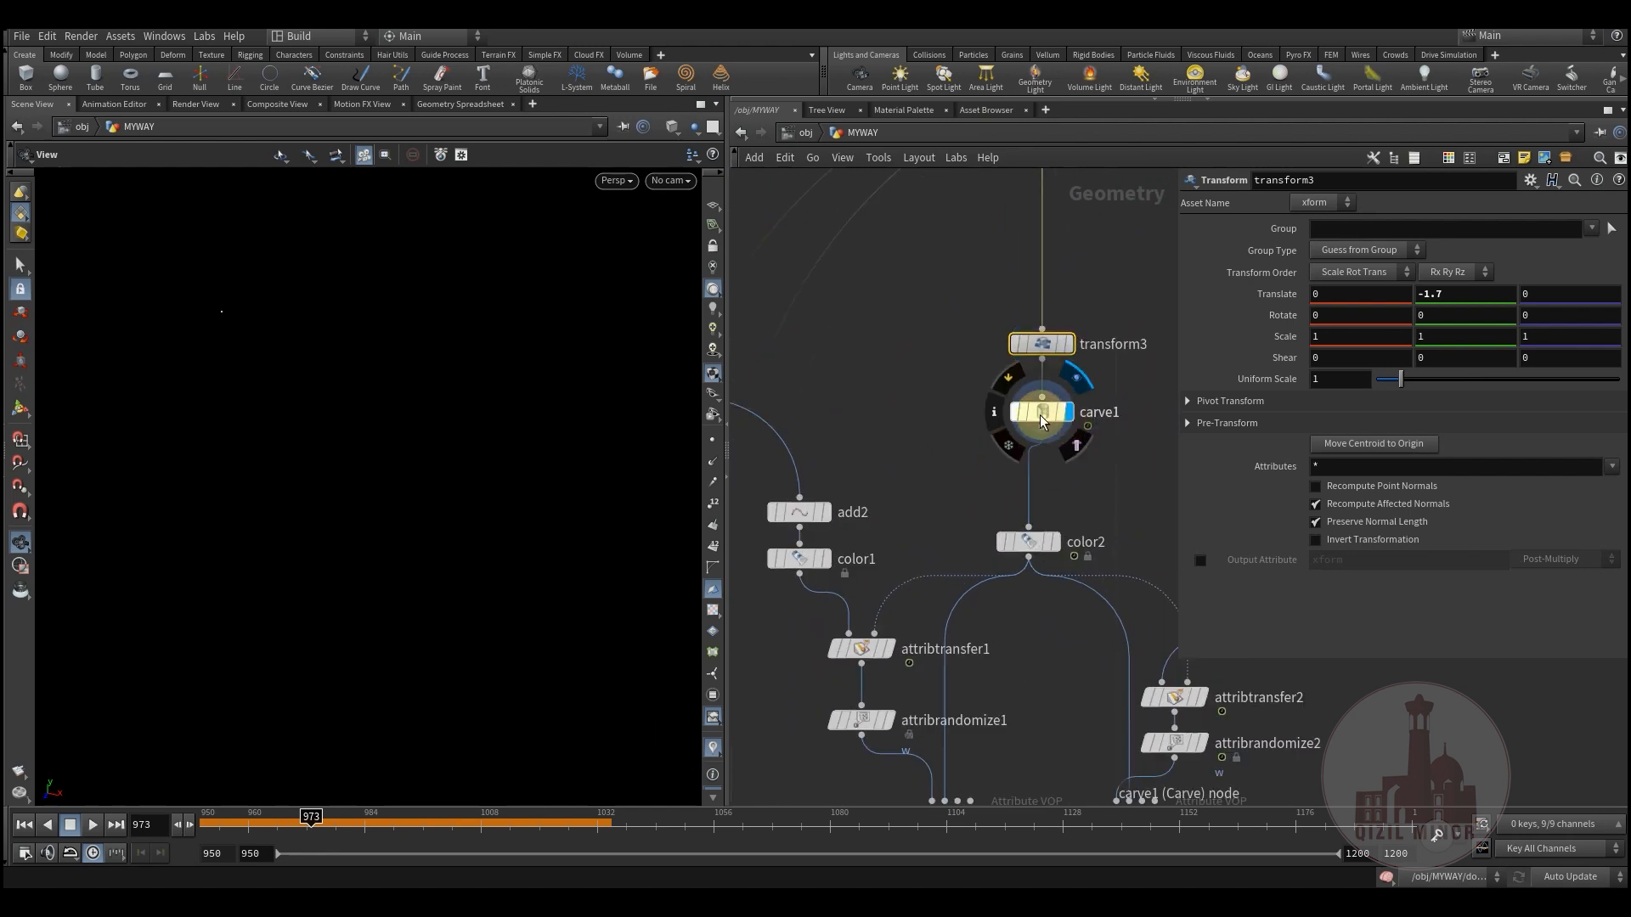
pyautogui.click(1042, 414)
# Trace the network feeding carve1 and review its animated First U and Extract settings
pyautogui.moveTo(925, 327); pyautogui.dragTo(938, 735, button='middle')
pyautogui.scroll(-4, 938, 736)
pyautogui.scroll(-2, 950, 629)
pyautogui.moveTo(915, 306); pyautogui.dragTo(1095, 539, button='middle')
pyautogui.moveTo(840, 683); pyautogui.dragTo(736, 293, button='middle')
pyautogui.scroll(-3, 736, 293)
pyautogui.scroll(6, 970, 562)
pyautogui.moveTo(878, 381); pyautogui.dragTo(989, 392, button='middle')
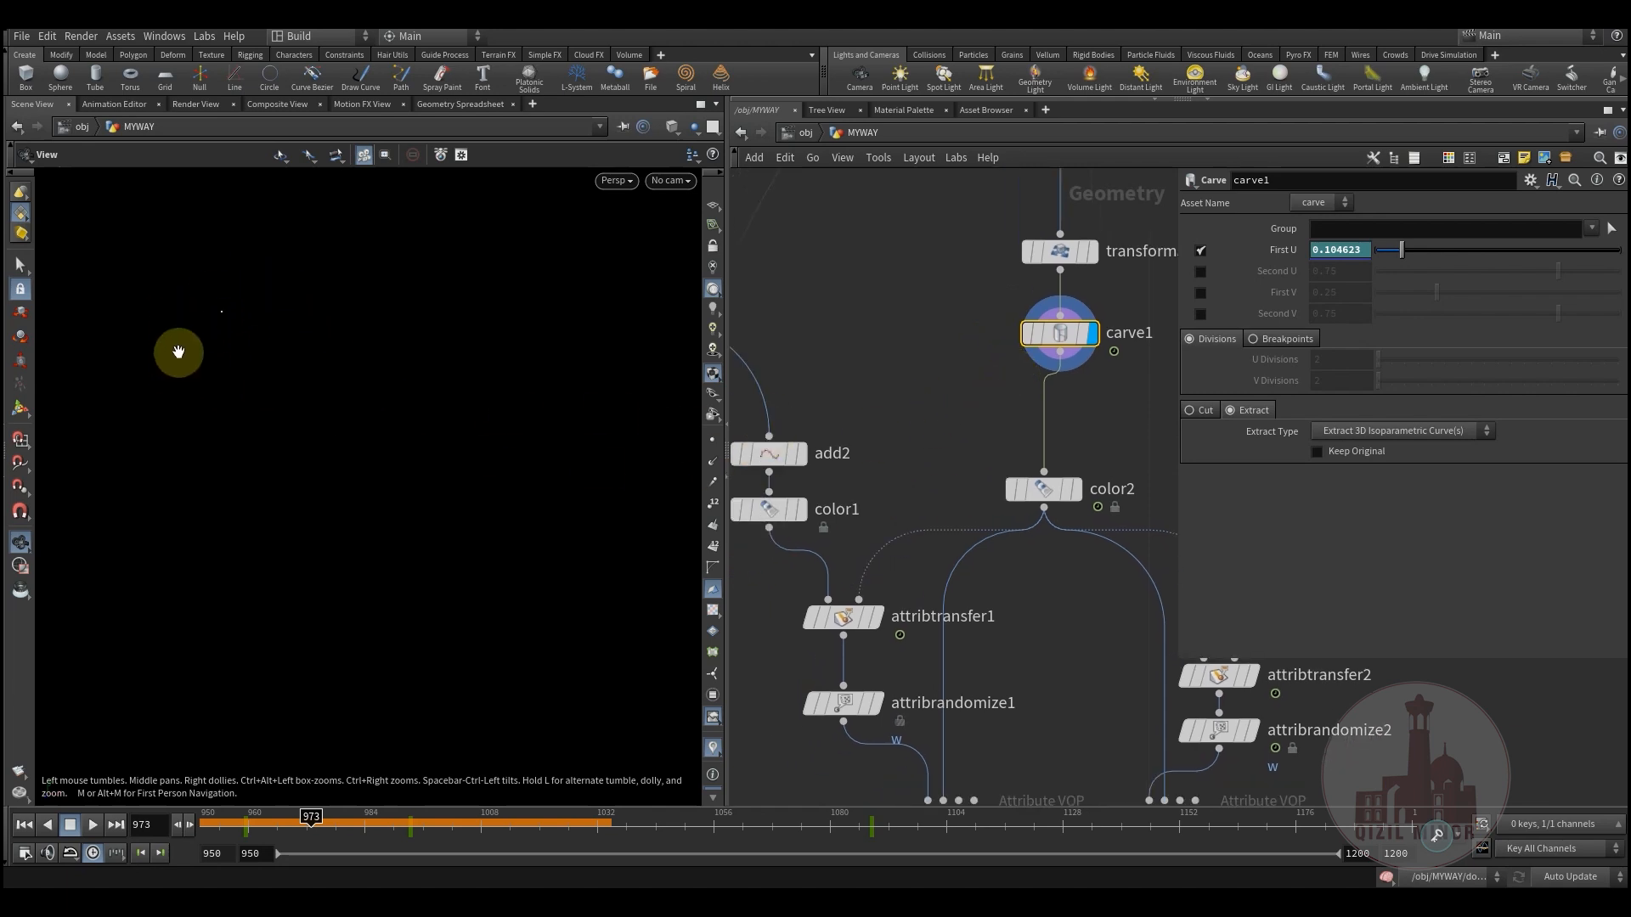
# Inspect color2 below carve1 to see the colour assigned to the carved point
pyautogui.moveTo(1002, 507); pyautogui.dragTo(945, 505, button='middle')
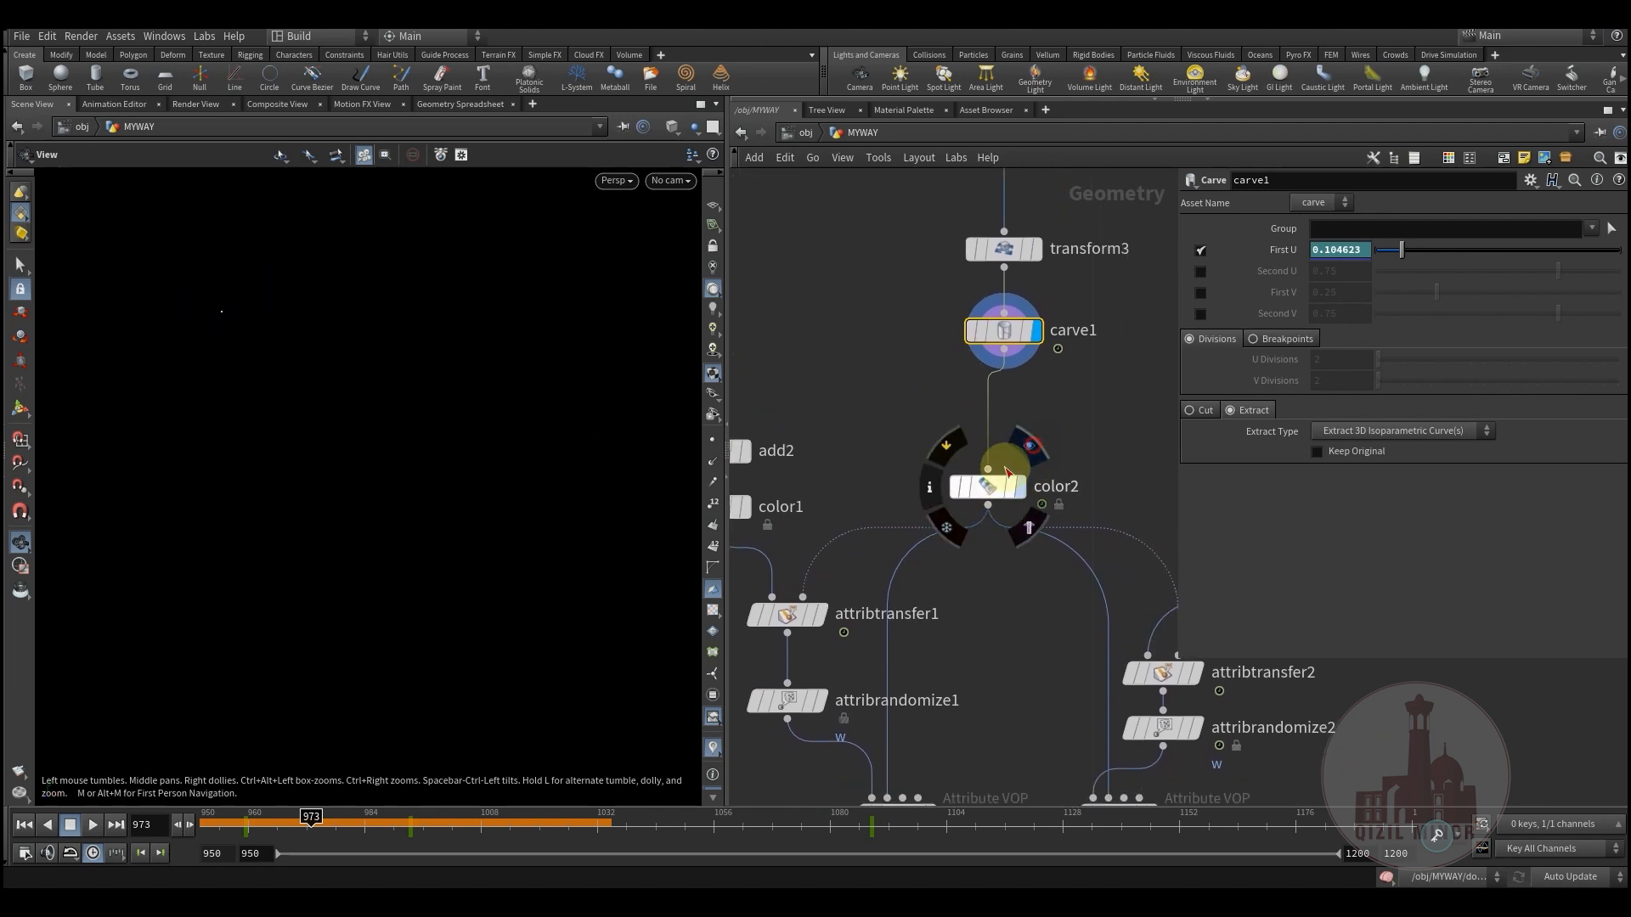
pyautogui.click(999, 486)
pyautogui.press('f')
pyautogui.moveTo(972, 357); pyautogui.dragTo(997, 306, button='middle')
# Display add2 and color1 in turn to examine the points kept from the packed pieces and their black colour
pyautogui.moveTo(1077, 531)
pyautogui.click(1088, 479)
pyautogui.click(1046, 519)
pyautogui.moveTo(944, 475)
pyautogui.click(980, 439)
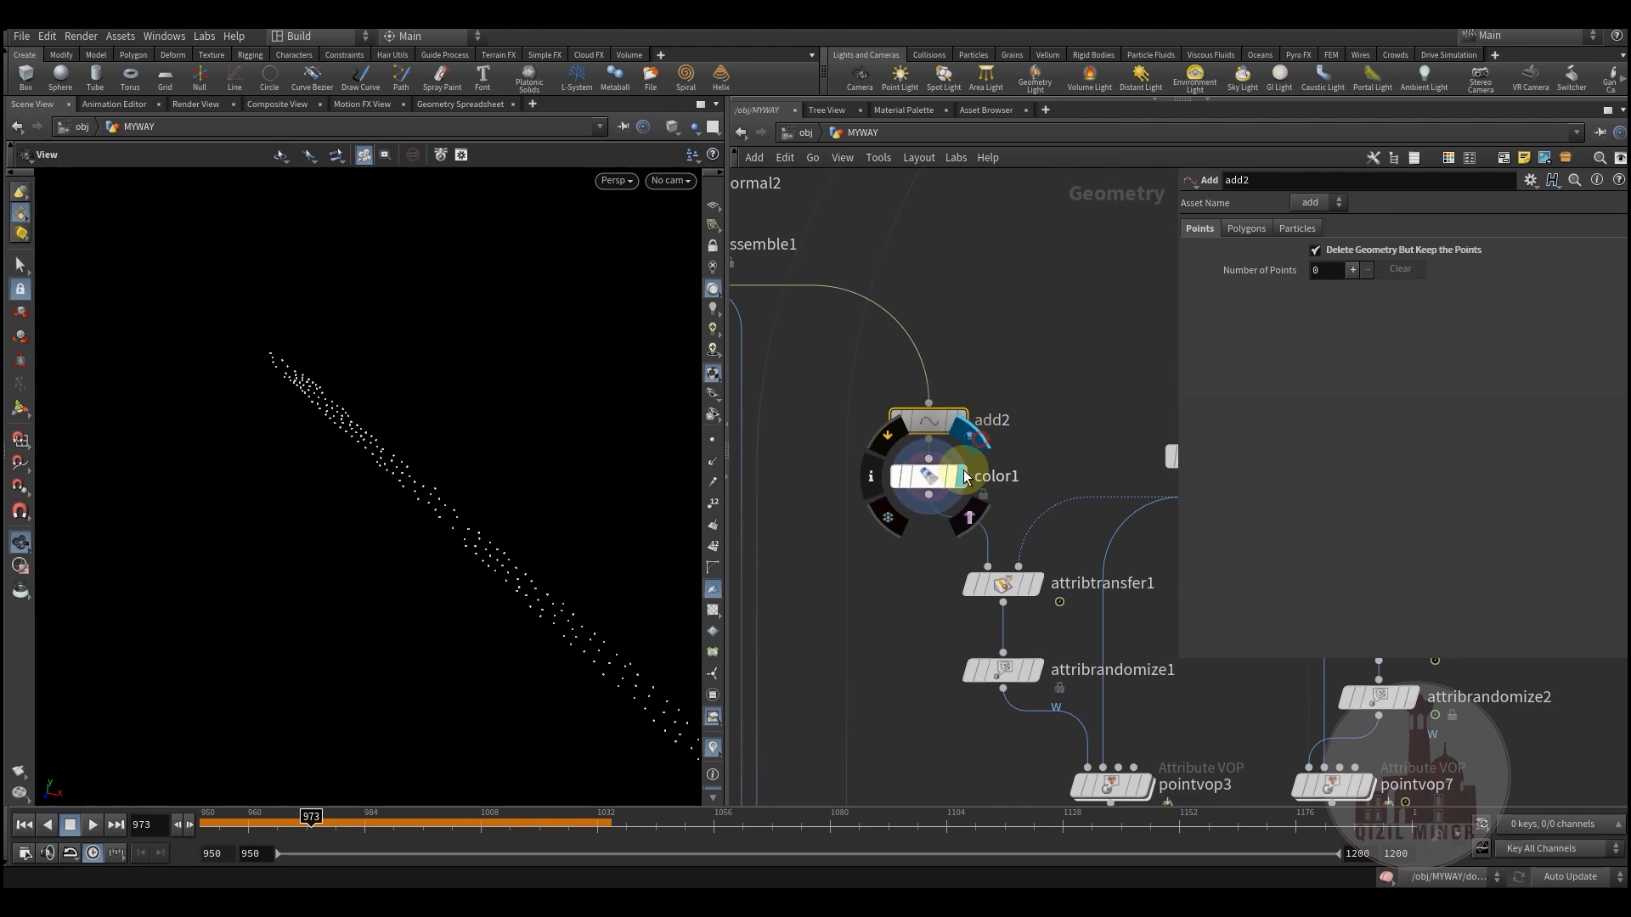
pyautogui.click(928, 484)
# Display attribtransfer1, review its distance threshold and scrub the timeline to watch the colour transfer along the points
pyautogui.moveTo(1019, 441); pyautogui.dragTo(908, 366, button='middle')
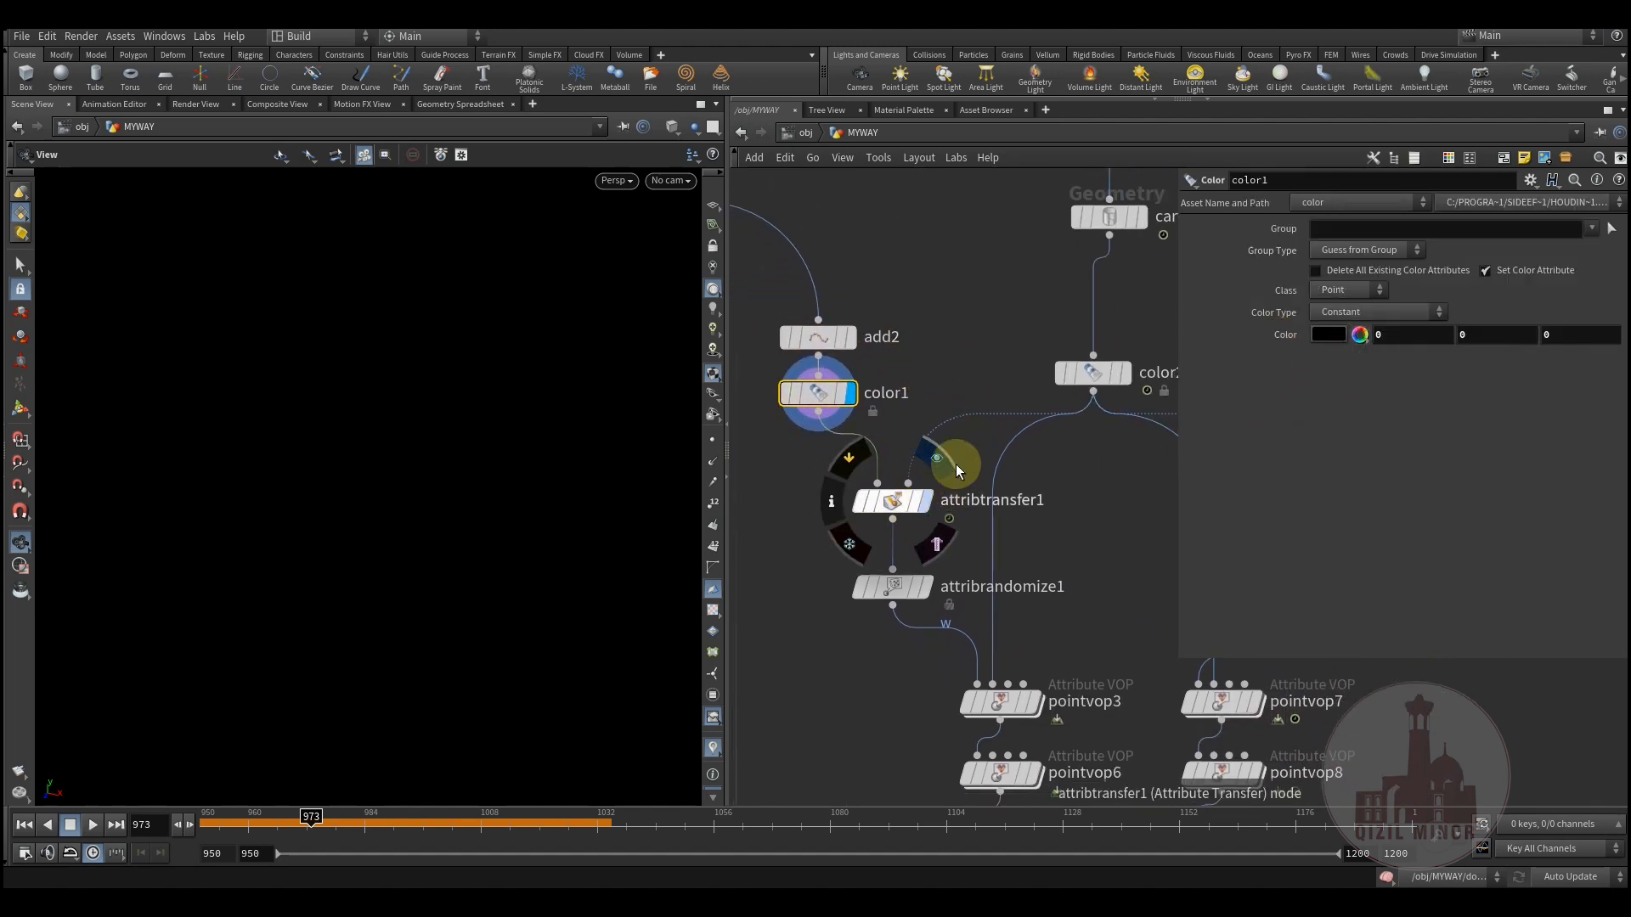
pyautogui.click(954, 462)
pyautogui.click(888, 492)
pyautogui.moveTo(967, 384); pyautogui.dragTo(948, 415, button='middle')
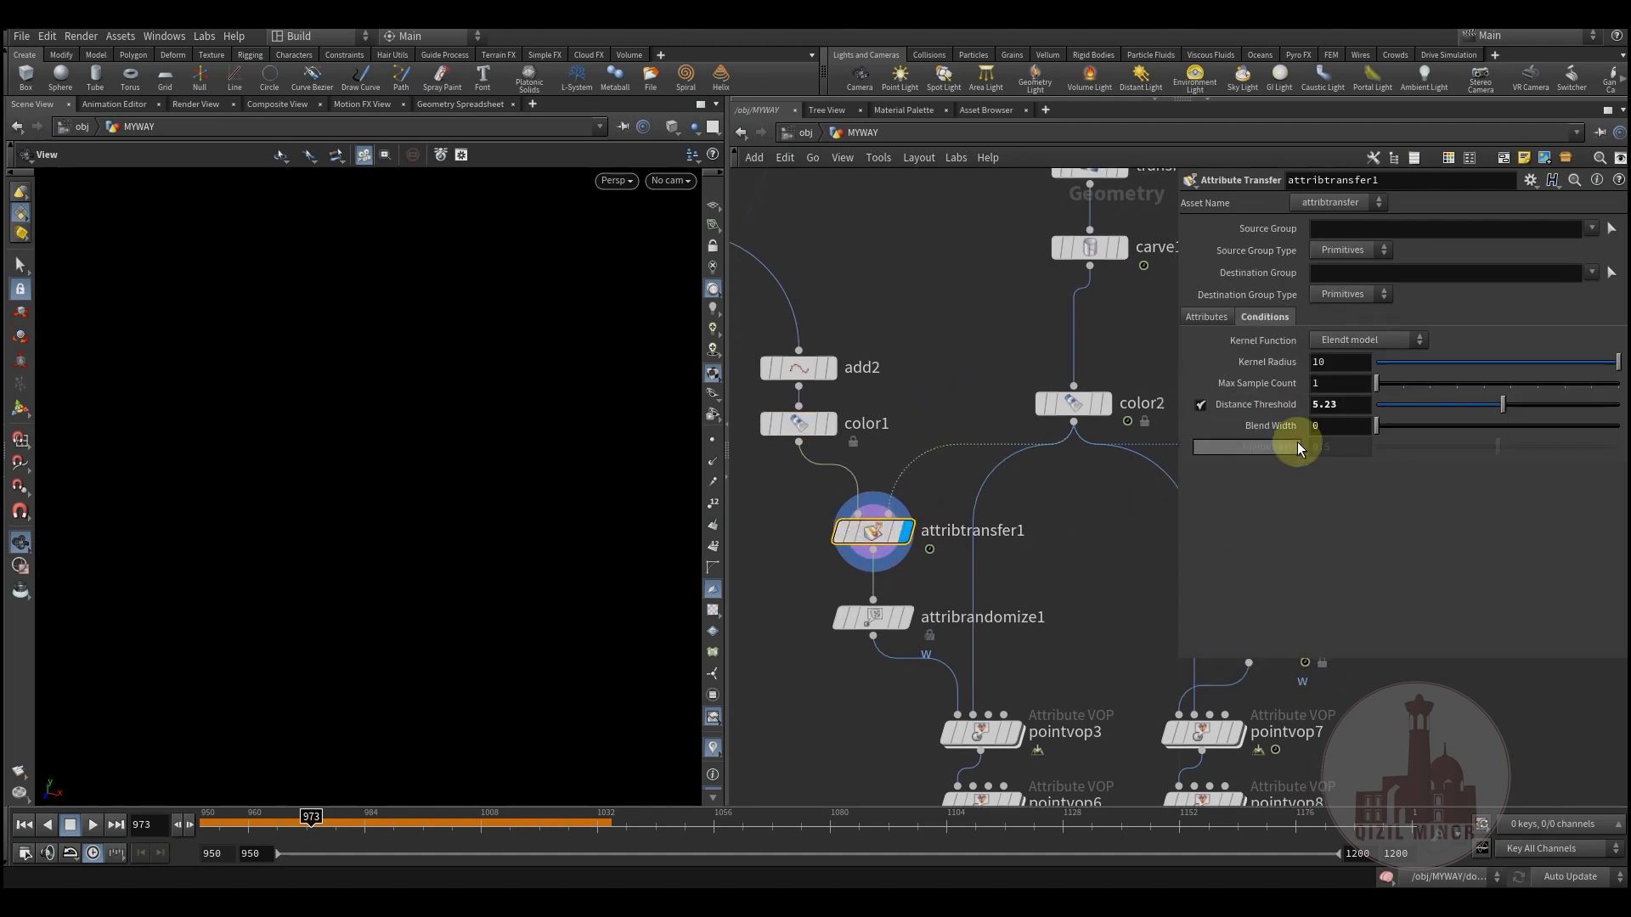
pyautogui.moveTo(292, 826); pyautogui.dragTo(550, 853)
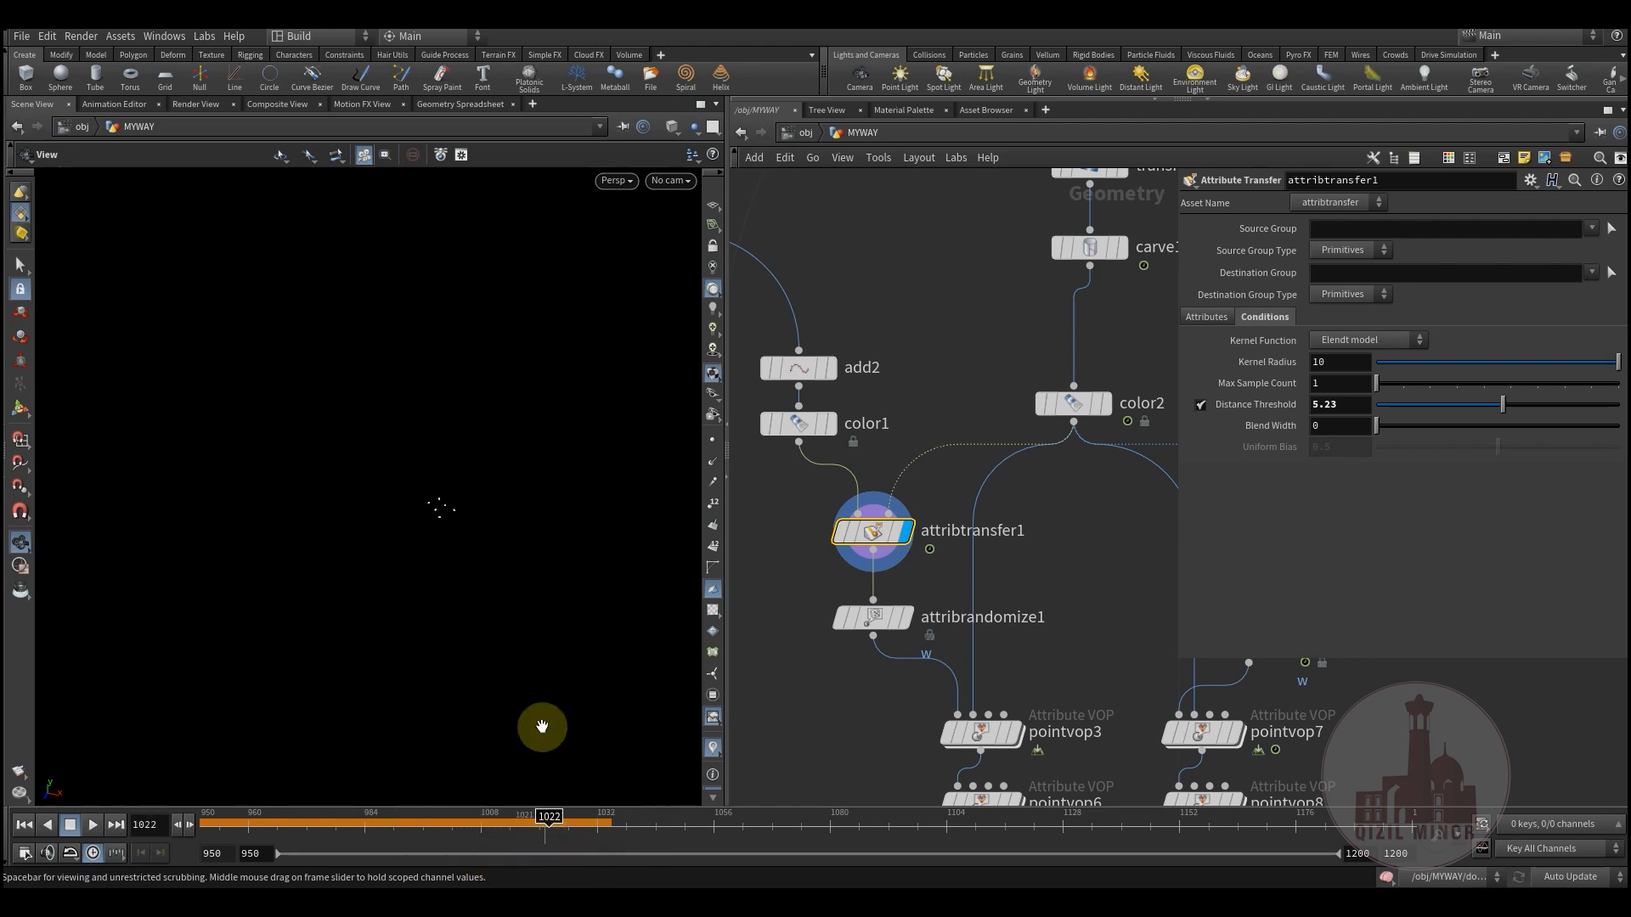
pyautogui.moveTo(395, 820); pyautogui.dragTo(554, 850)
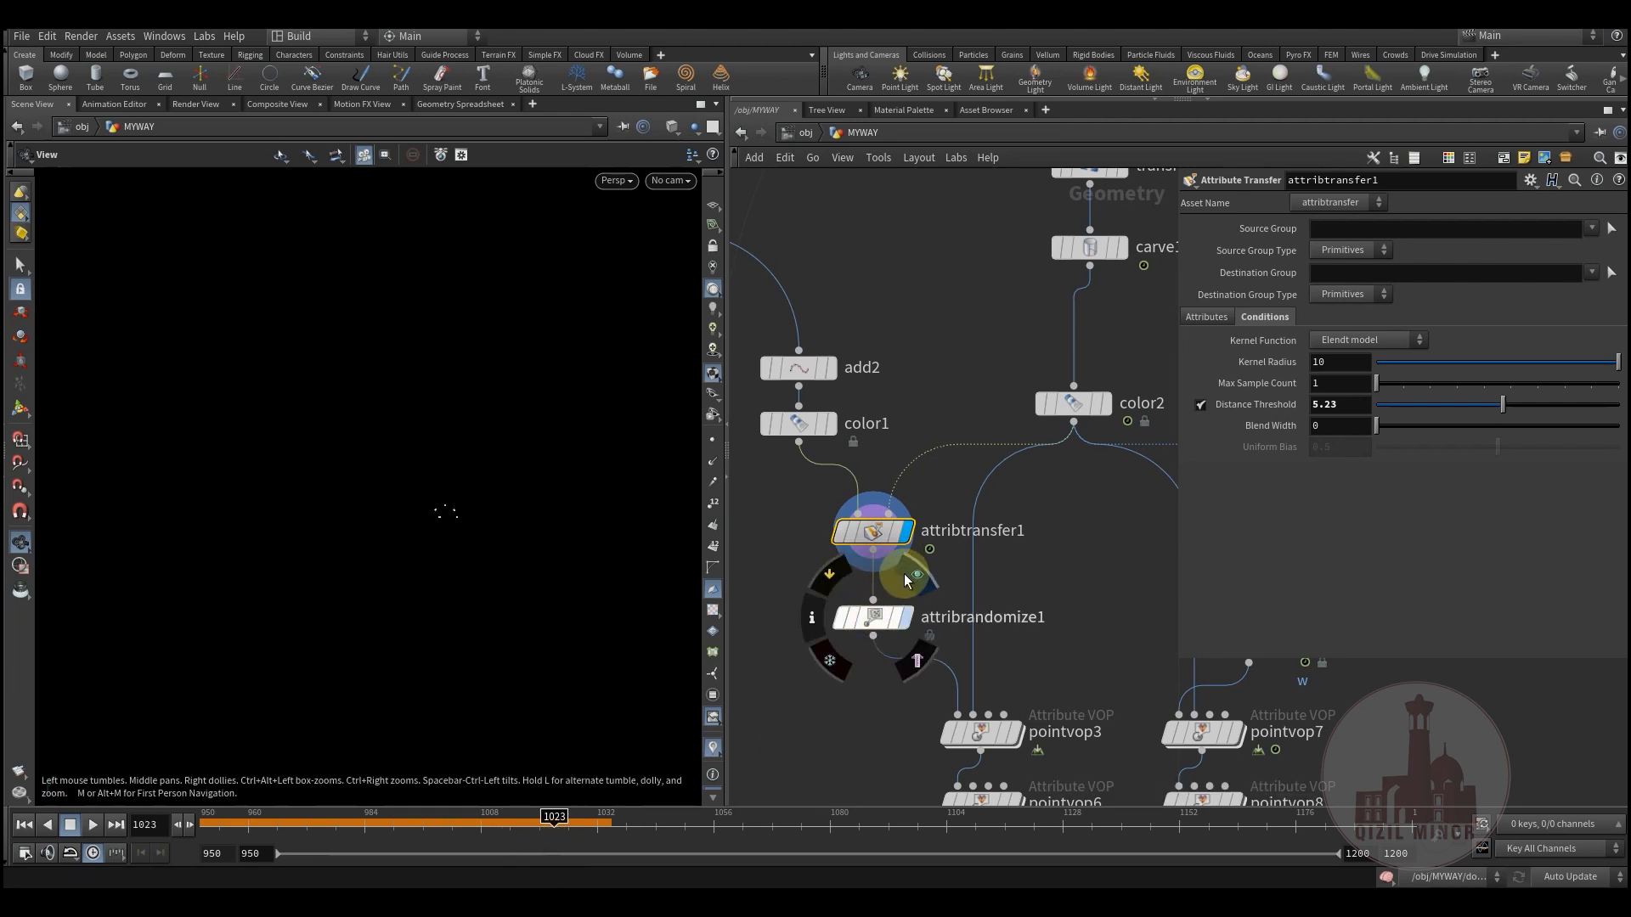
# Inspect attribrandomize1's random w attribute settings and scrub the timeline to watch the affected points
pyautogui.click(896, 622)
pyautogui.moveTo(1030, 594); pyautogui.dragTo(1041, 451, button='middle')
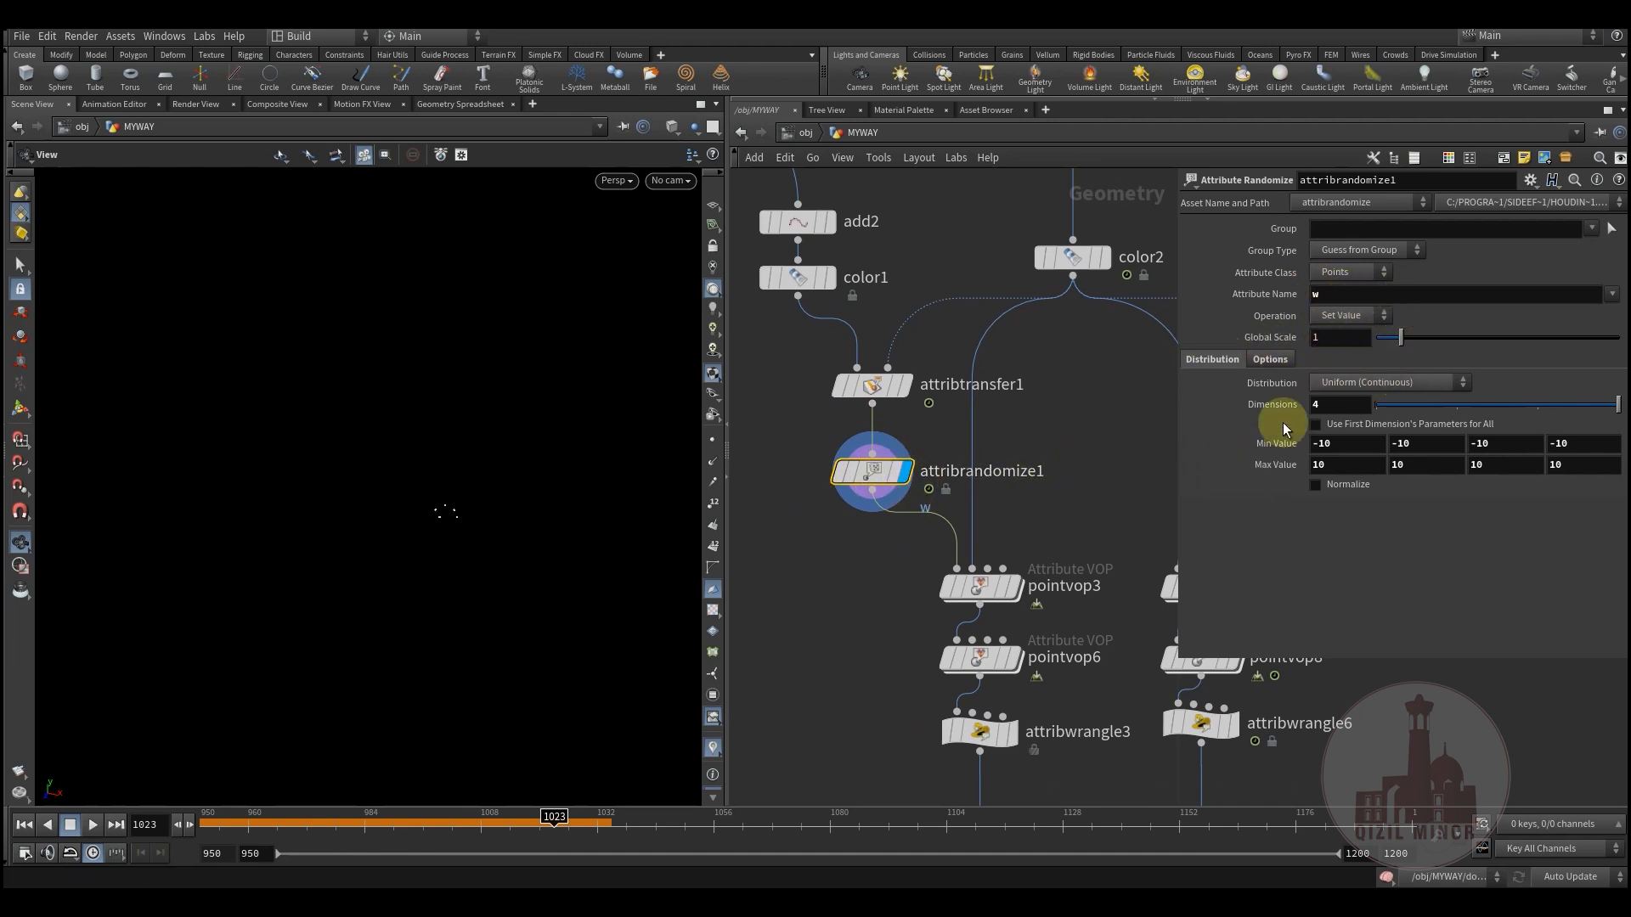
pyautogui.click(510, 836)
pyautogui.moveTo(484, 844); pyautogui.dragTo(576, 864)
# Display pointvop3 and open its inner VEX network to examine the nearpoint1, importpoint1 and subtract1 nodes
pyautogui.moveTo(1052, 475); pyautogui.dragTo(991, 372, button='middle')
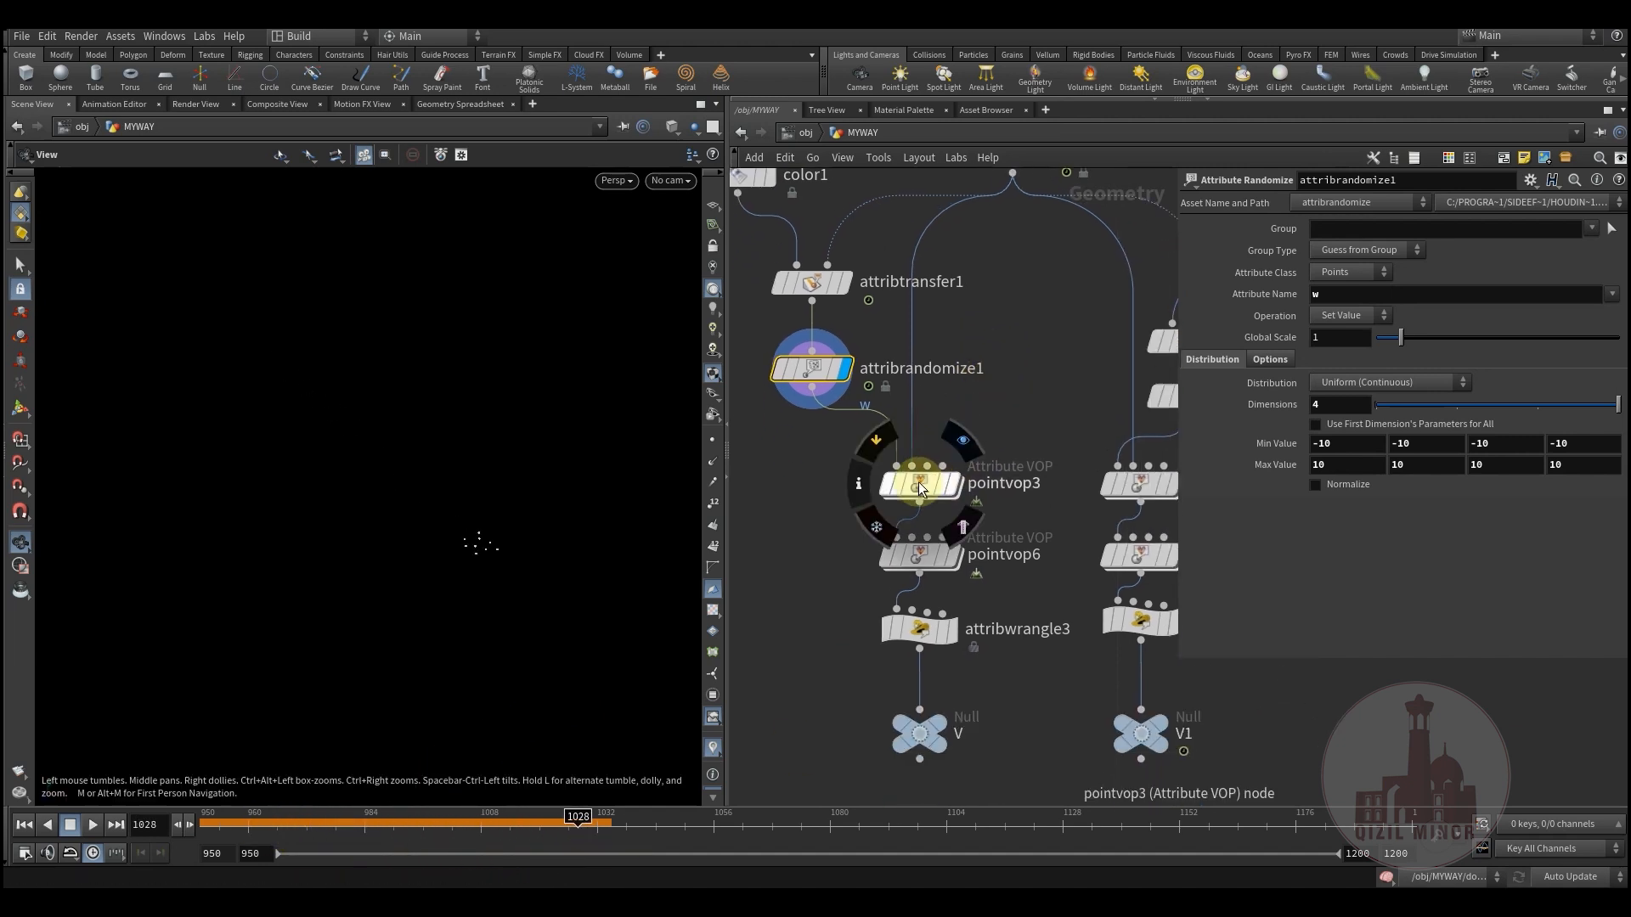
pyautogui.click(918, 486)
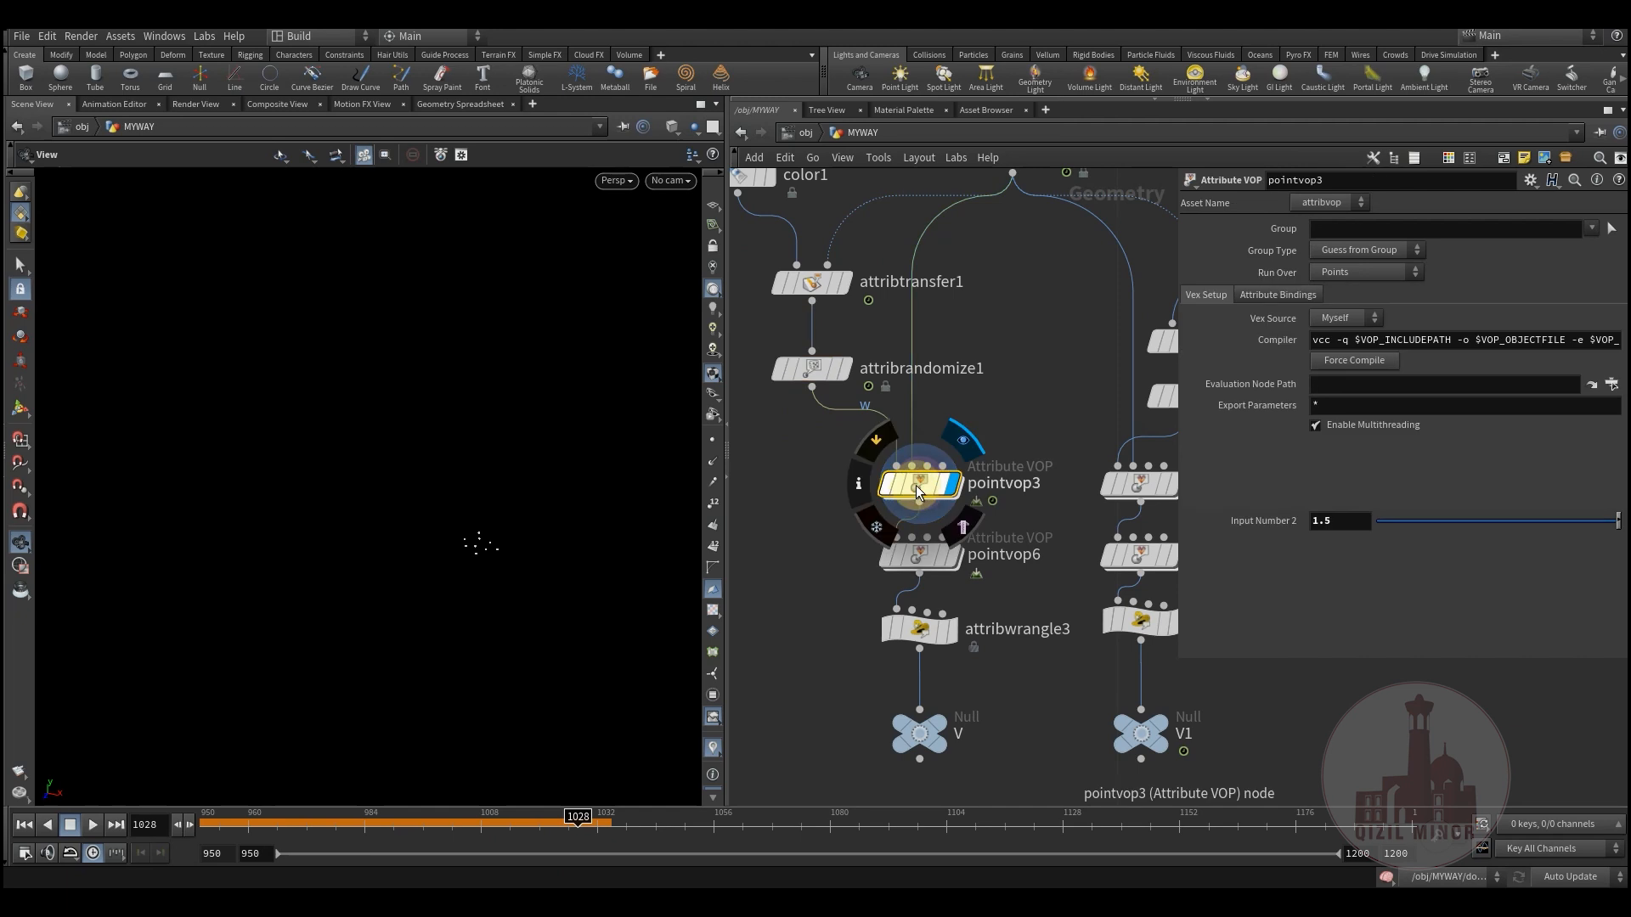
pyautogui.doubleClick(918, 487)
pyautogui.moveTo(924, 518); pyautogui.dragTo(1099, 325, button='middle')
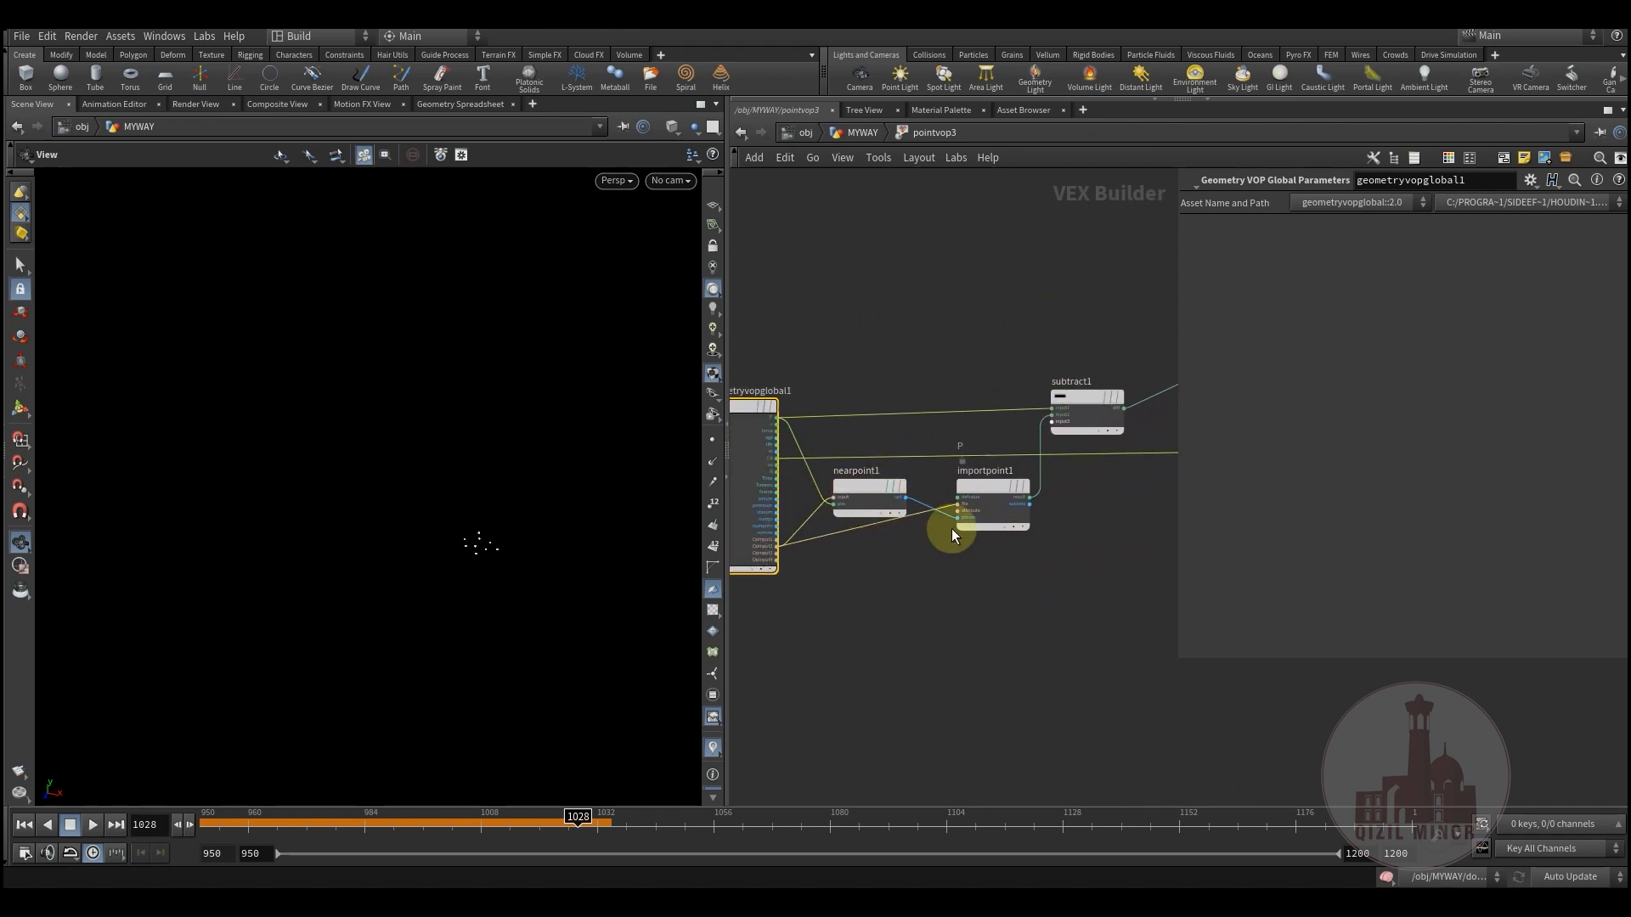
# Follow pointvop3's VEX chain through subtract1, multiply2 and multiply1 to geometryvopoutput1, and return to the MYWAY network
pyautogui.moveTo(1002, 354); pyautogui.dragTo(917, 363, button='middle')
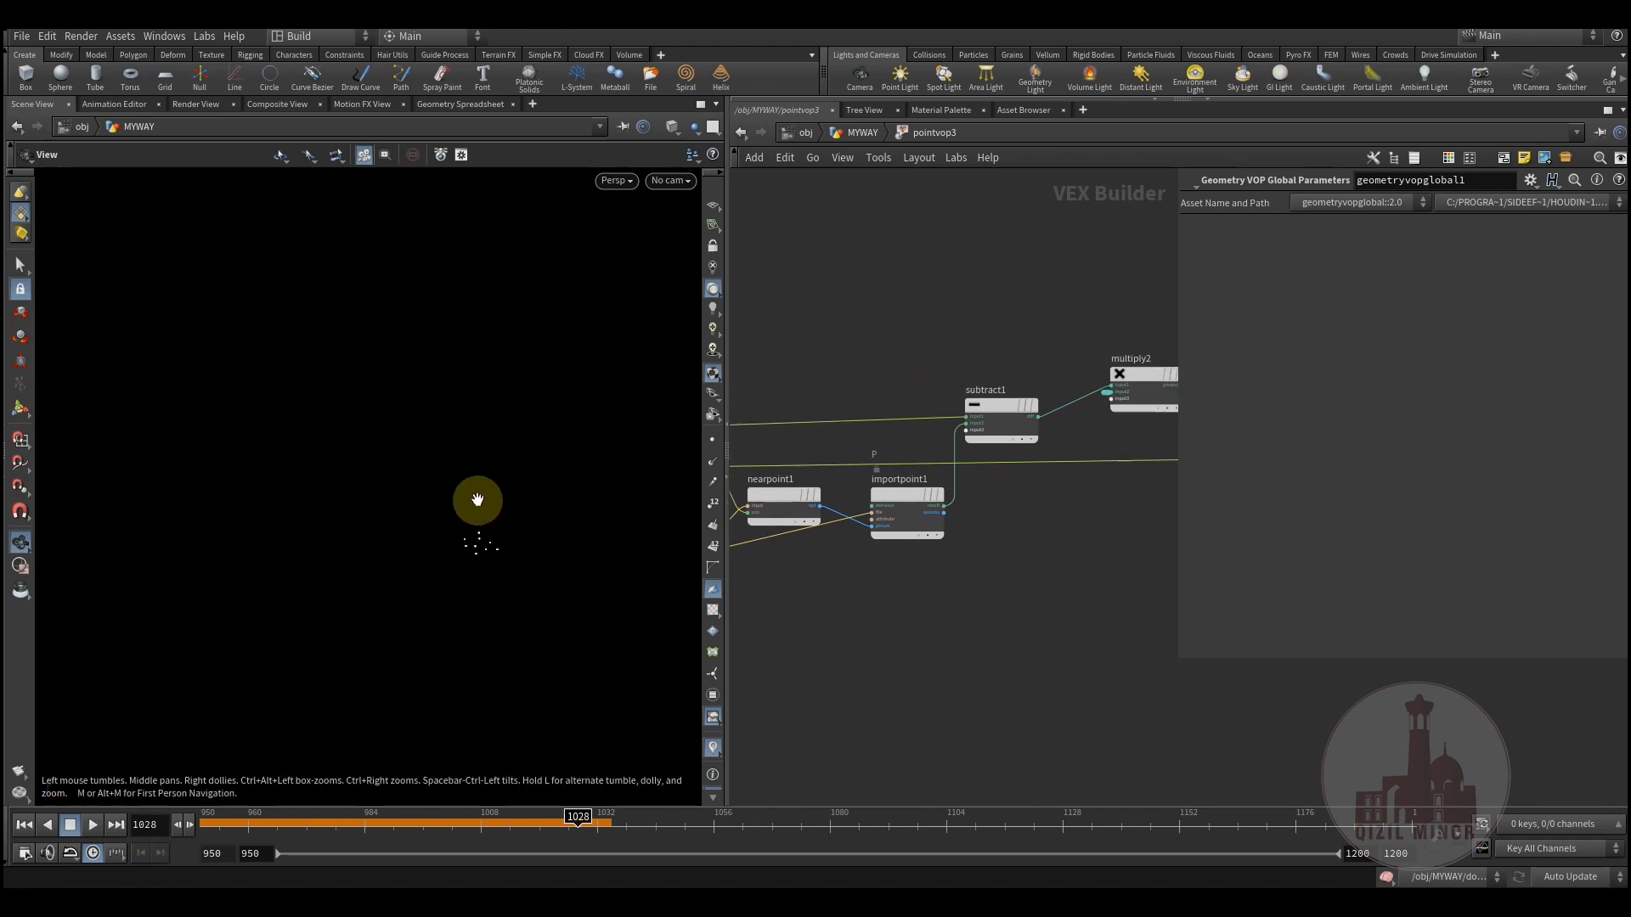
pyautogui.moveTo(853, 349); pyautogui.dragTo(796, 439, button='middle')
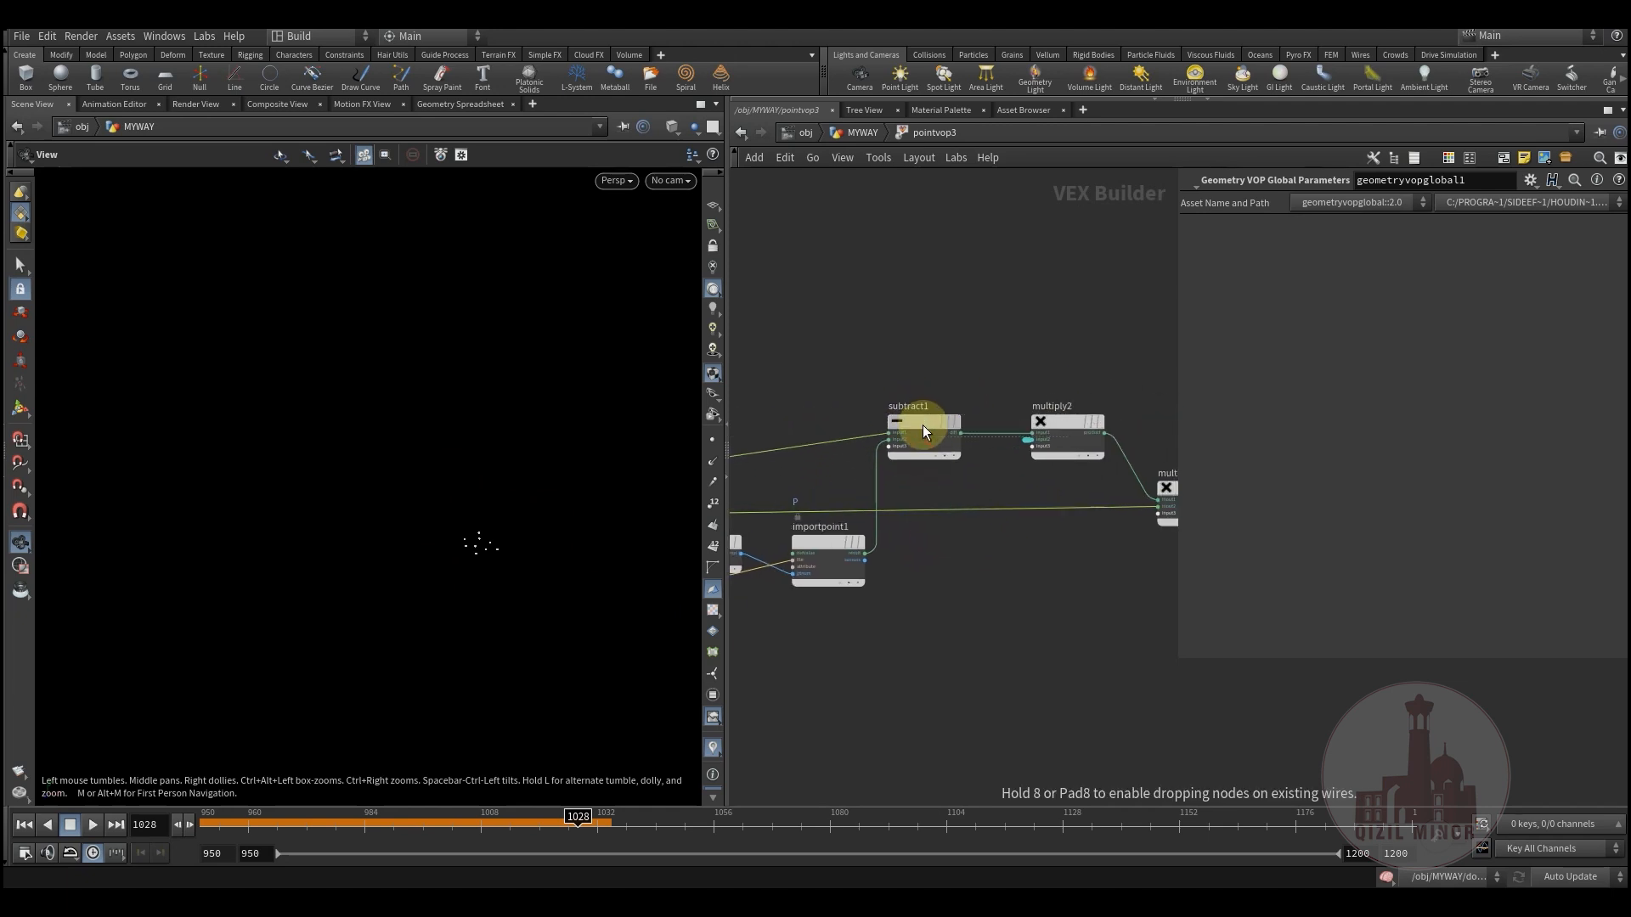
pyautogui.moveTo(923, 422); pyautogui.dragTo(929, 425)
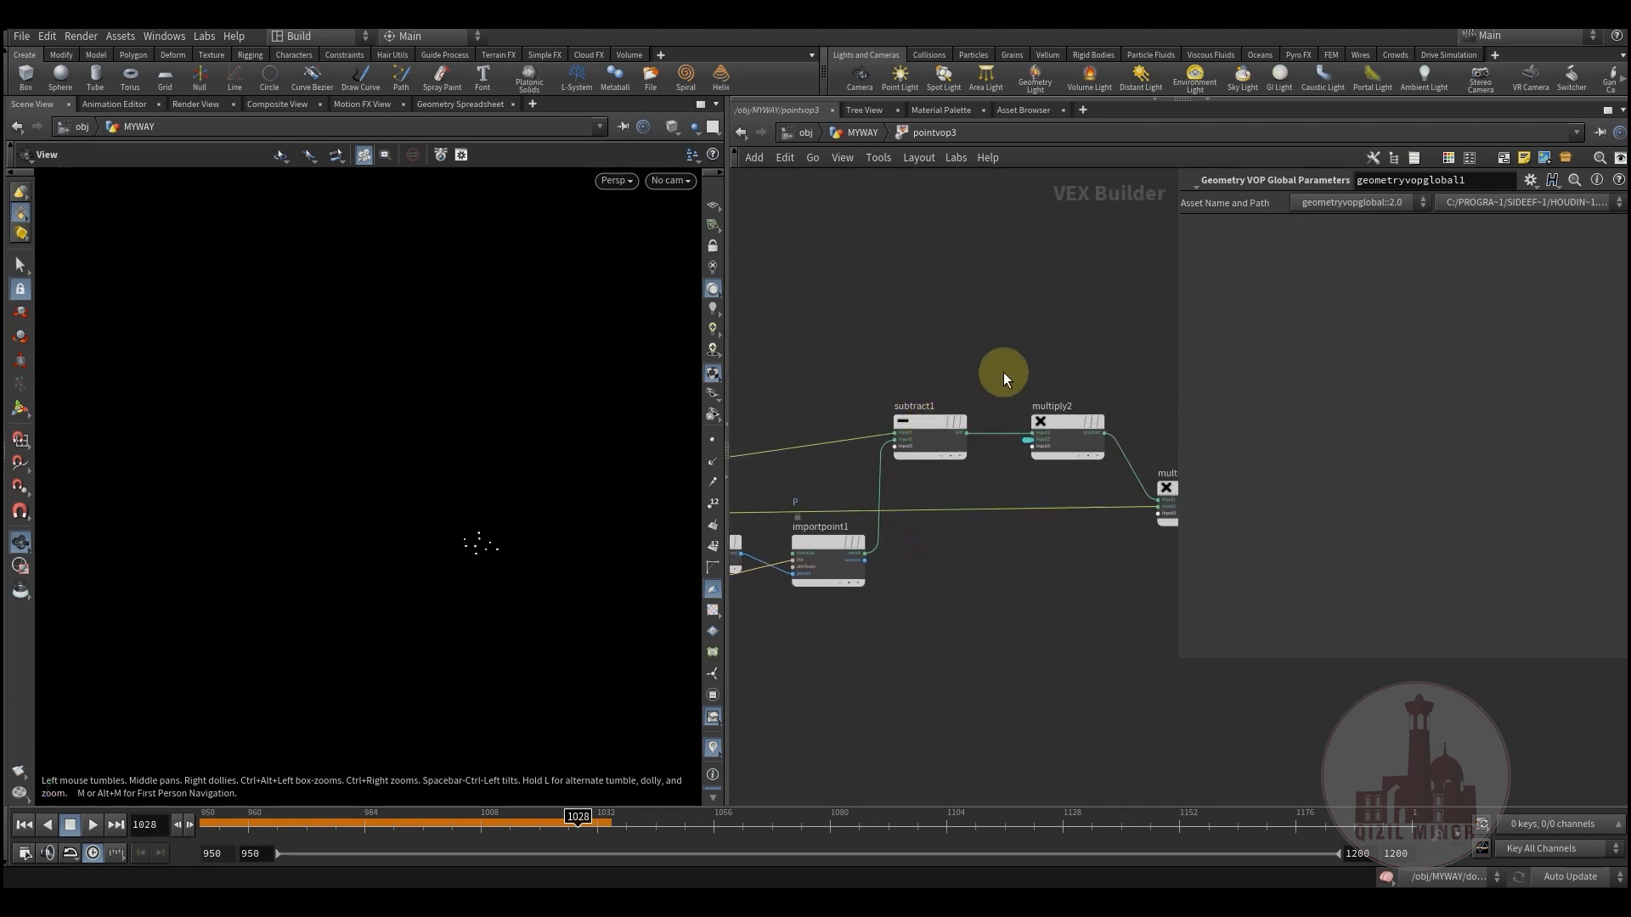
pyautogui.moveTo(1003, 372); pyautogui.dragTo(883, 346, button='middle')
pyautogui.moveTo(997, 604); pyautogui.dragTo(945, 635, button='middle')
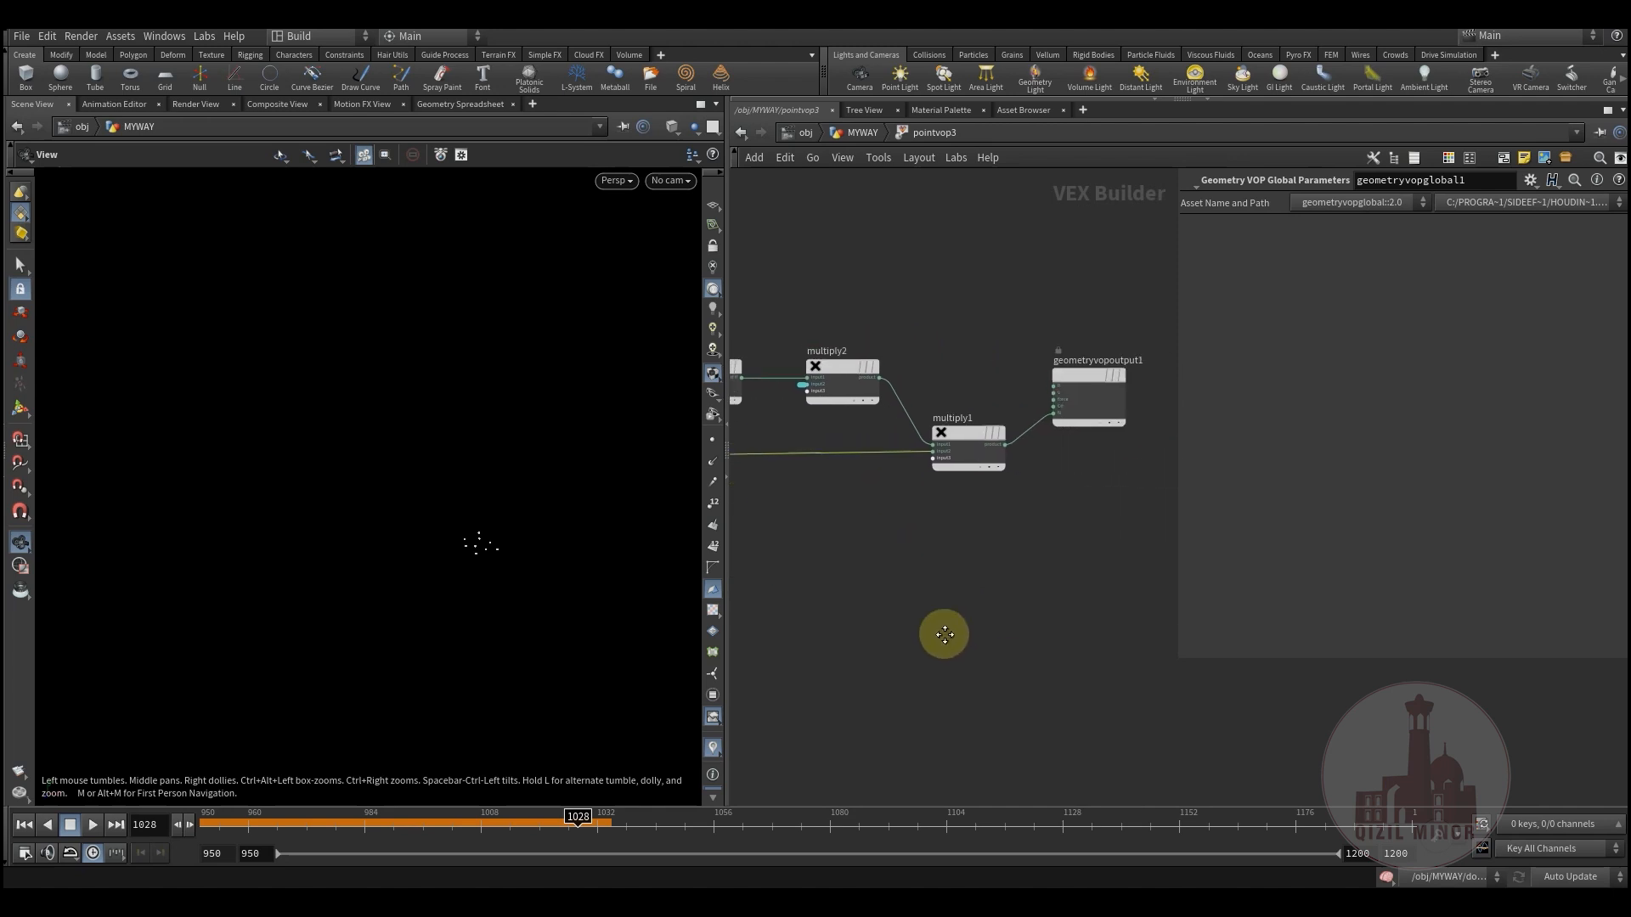
pyautogui.click(860, 142)
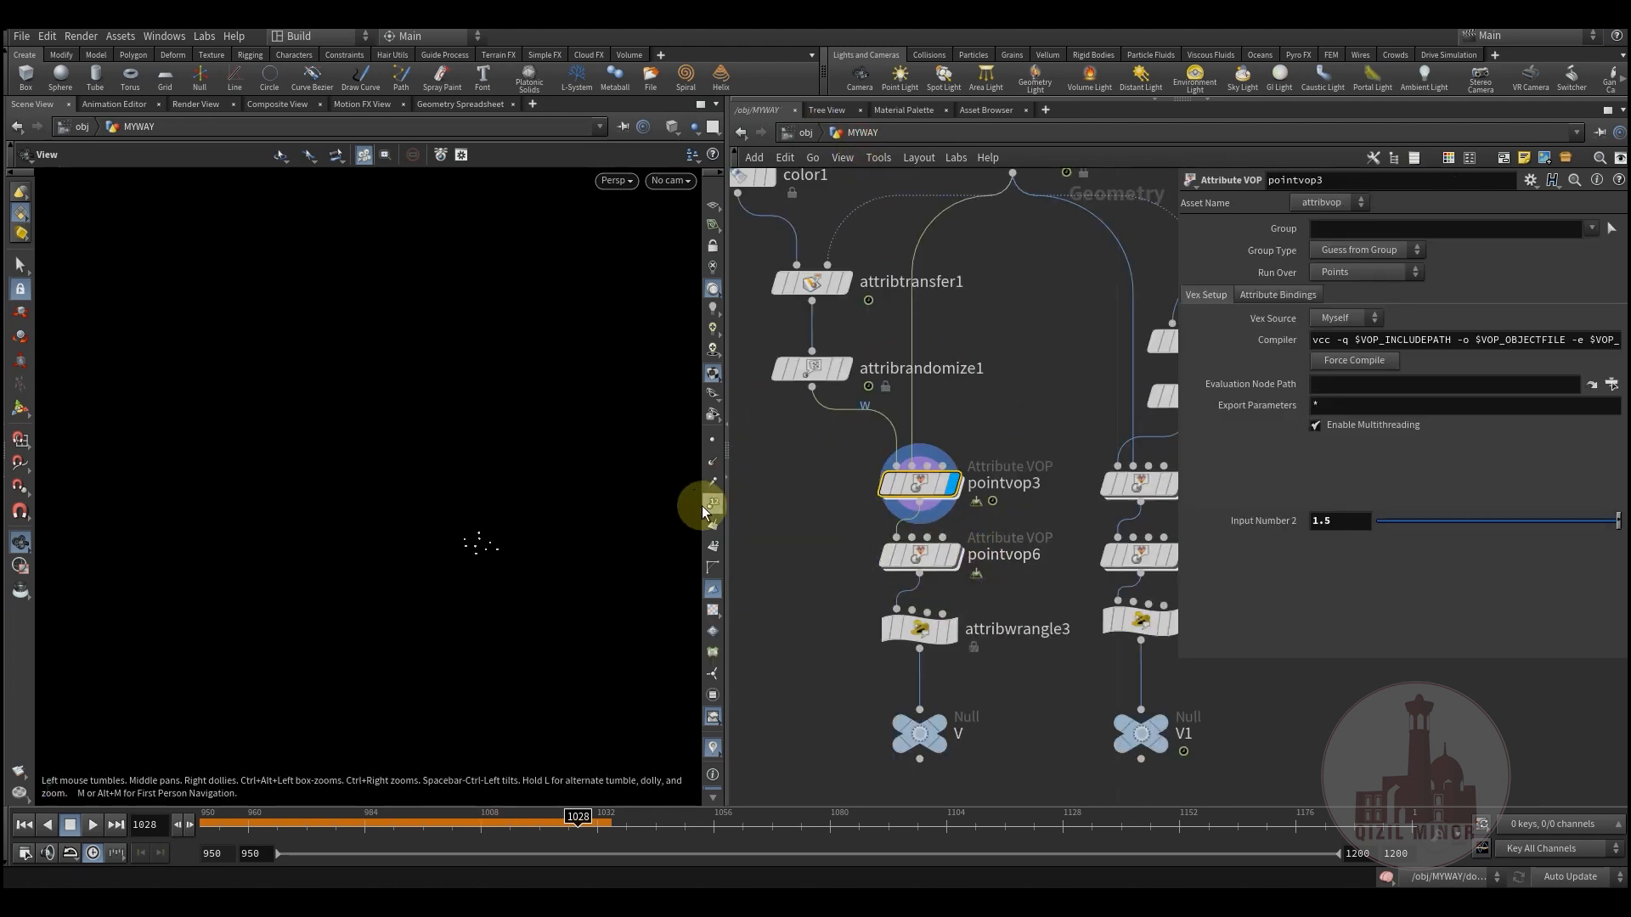
# Show point normals in the viewport and scrub the timeline to frame 1016 to examine pointvop3's directions
pyautogui.click(712, 461)
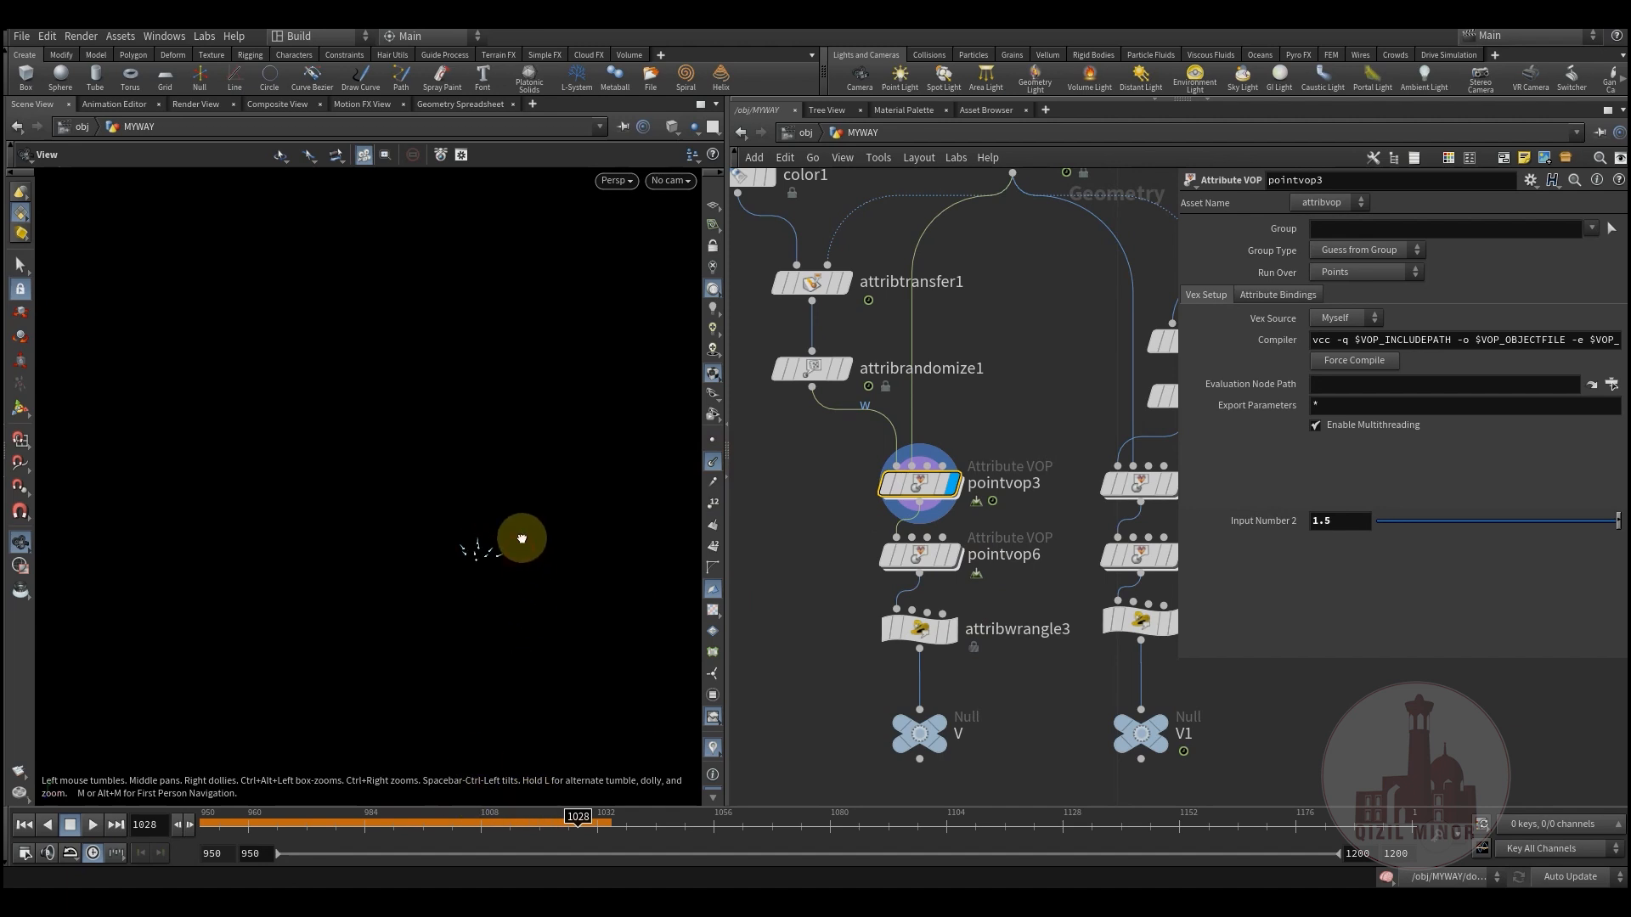
pyautogui.moveTo(437, 820); pyautogui.dragTo(544, 833)
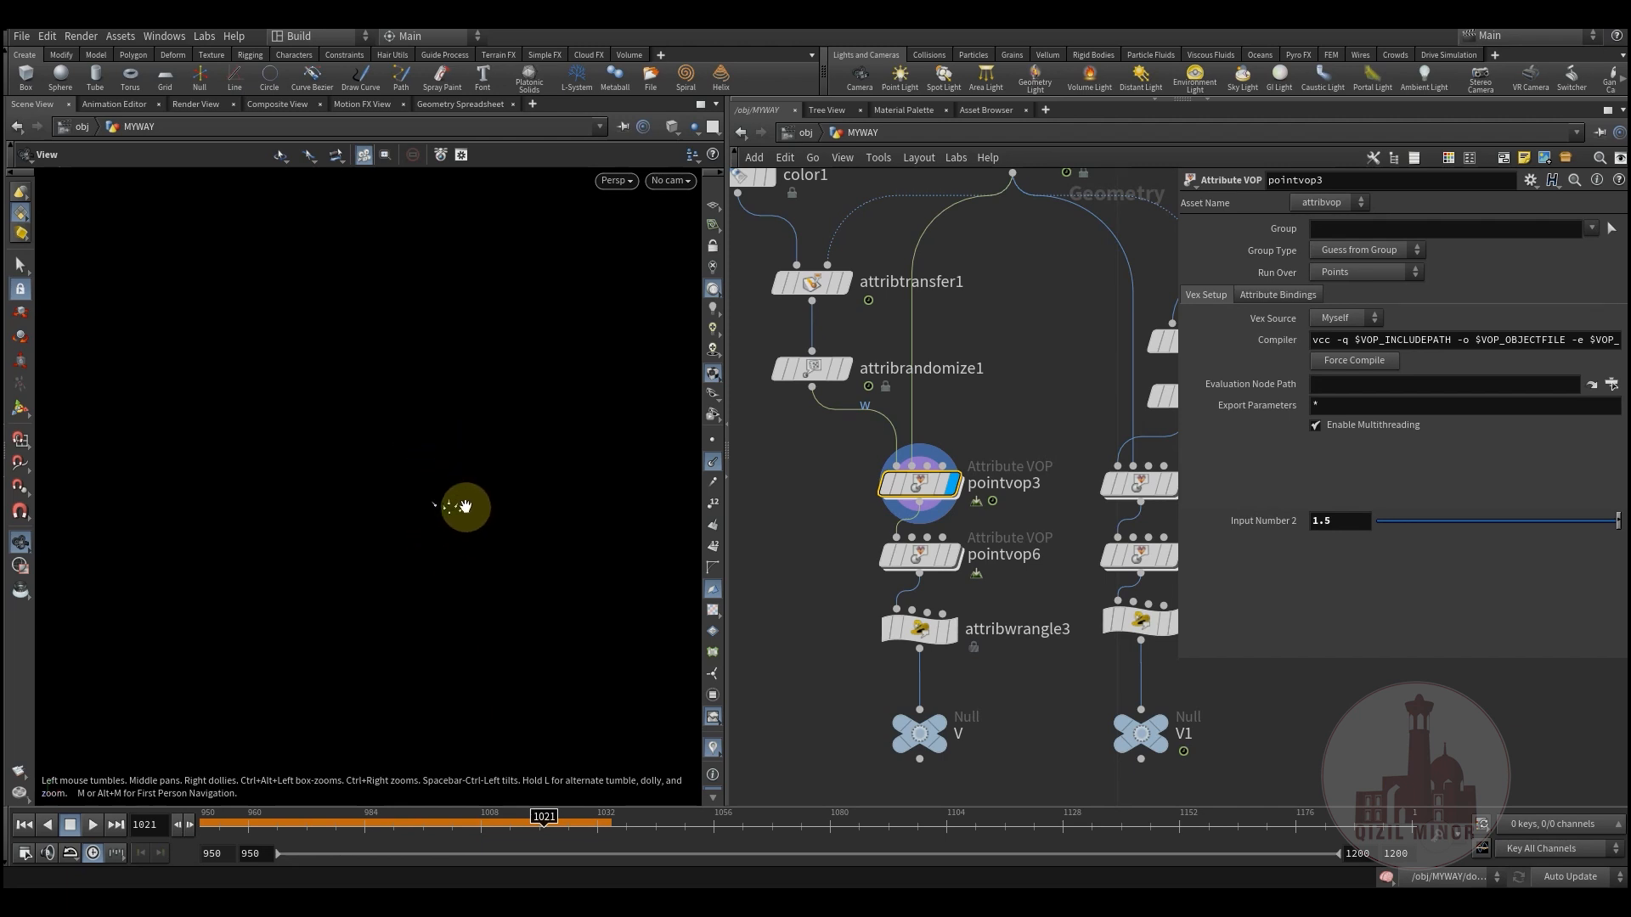
pyautogui.moveTo(476, 822); pyautogui.dragTo(519, 822)
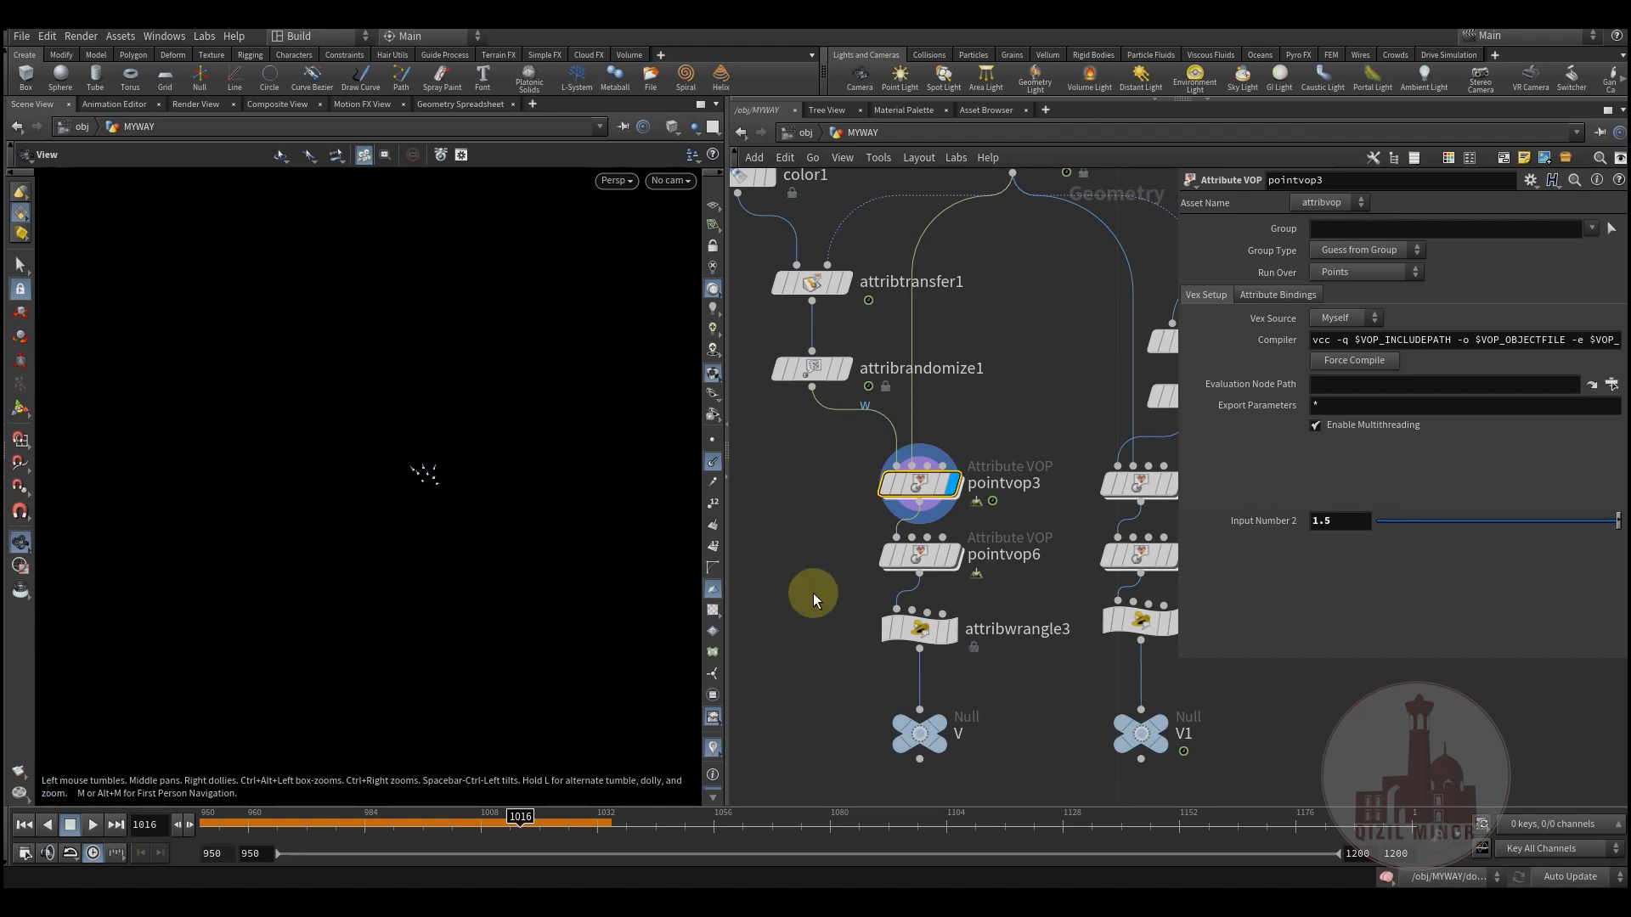
# Open pointvop6 to examine its bind1, multiply3 and bind2 nodes, and return to the MYWAY network
pyautogui.doubleClick(922, 554)
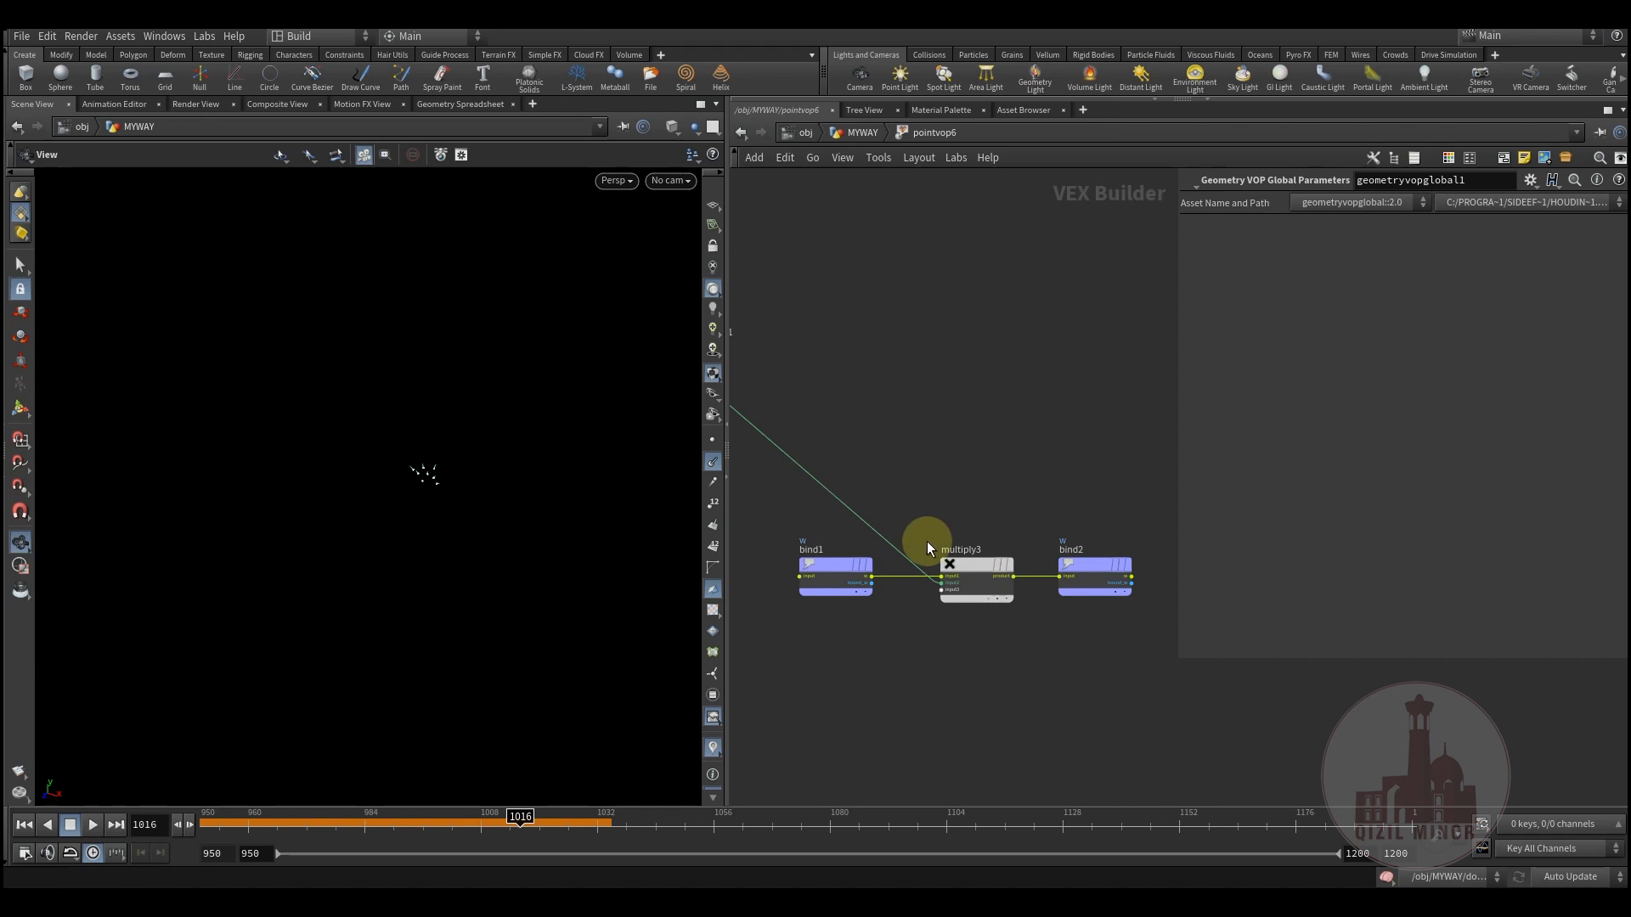
pyautogui.moveTo(967, 452); pyautogui.dragTo(991, 548, button='middle')
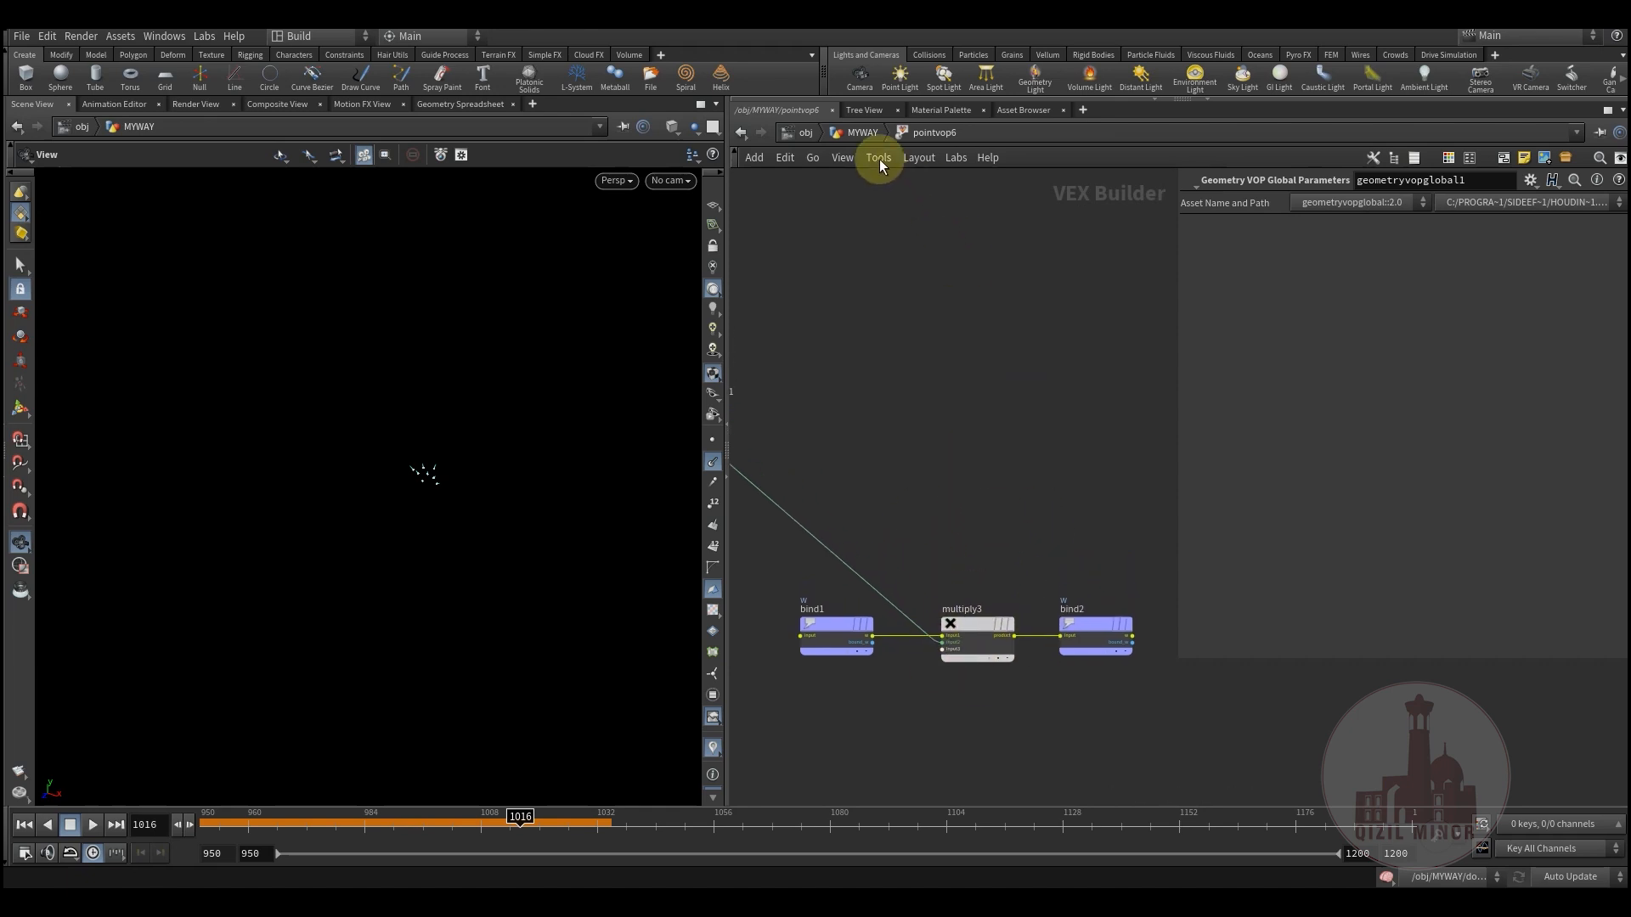
pyautogui.click(860, 133)
# Inspect attribwrangle3's velocity expression and its Mult parameter
pyautogui.click(915, 630)
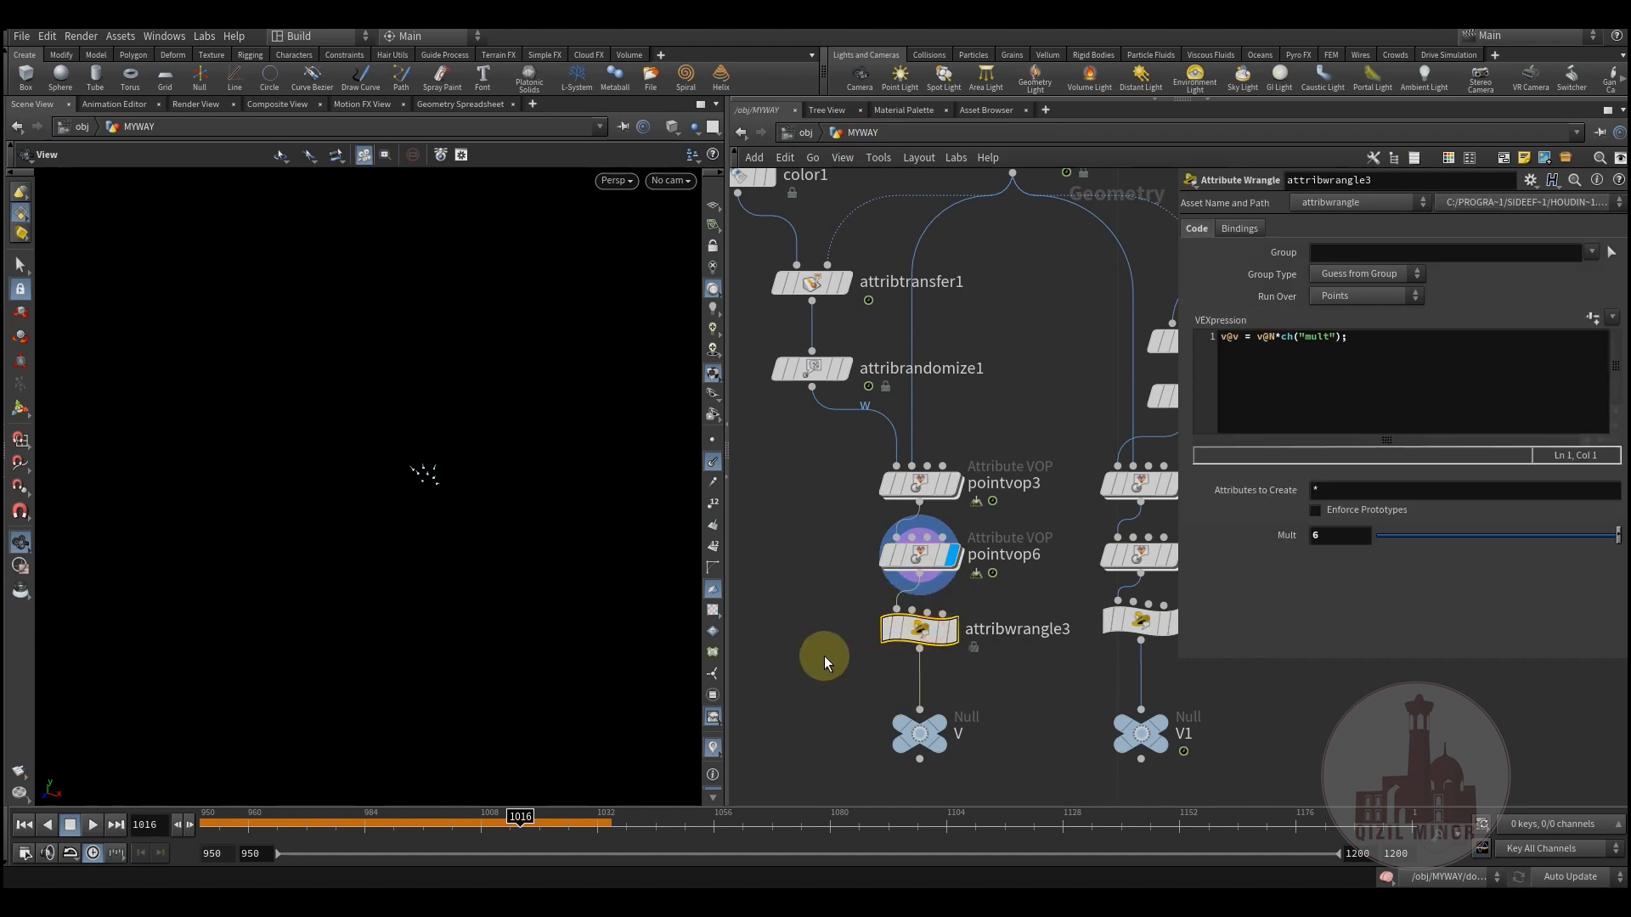
pyautogui.moveTo(824, 655); pyautogui.dragTo(799, 570, button='middle')
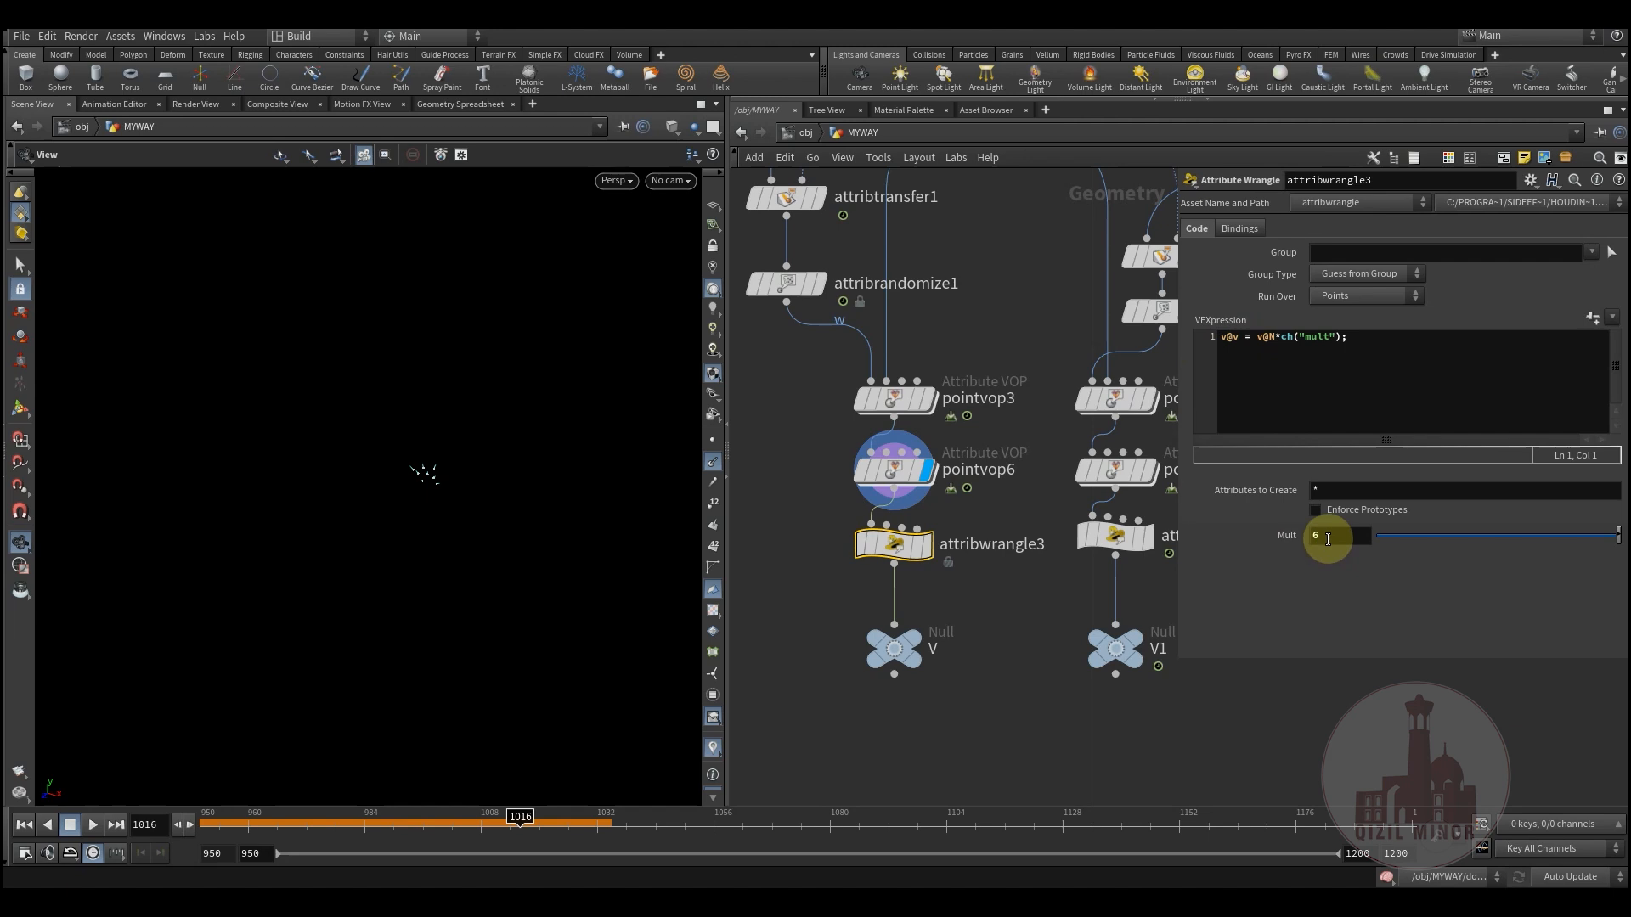
pyautogui.moveTo(1338, 540); pyautogui.dragTo(1282, 540)
# Display remesh3 in the second fracture branch, hide the point normals and examine the remeshed strip
pyautogui.moveTo(991, 621); pyautogui.dragTo(879, 741, button='middle')
pyautogui.scroll(-3, 841, 586)
pyautogui.scroll(-3, 918, 280)
pyautogui.moveTo(926, 281); pyautogui.dragTo(922, 646, button='middle')
pyautogui.scroll(-1, 1079, 505)
pyautogui.moveTo(1079, 506); pyautogui.dragTo(1107, 764, button='middle')
pyautogui.scroll(-2, 931, 226)
pyautogui.moveTo(930, 227); pyautogui.dragTo(1021, 424, button='middle')
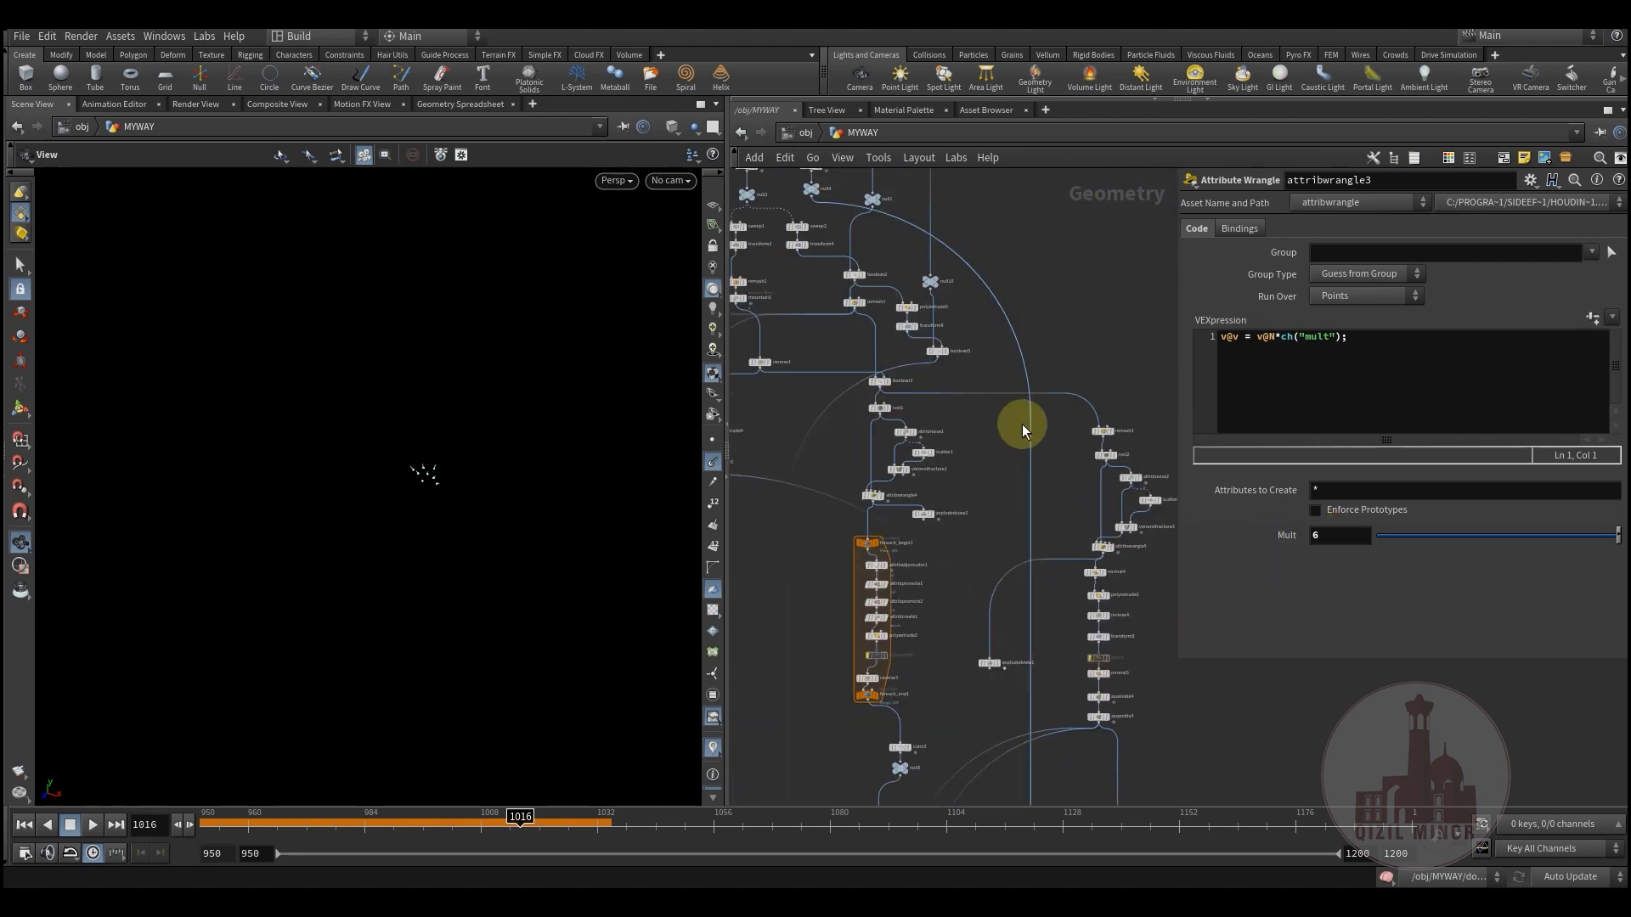
pyautogui.moveTo(845, 406); pyautogui.dragTo(777, 429, button='middle')
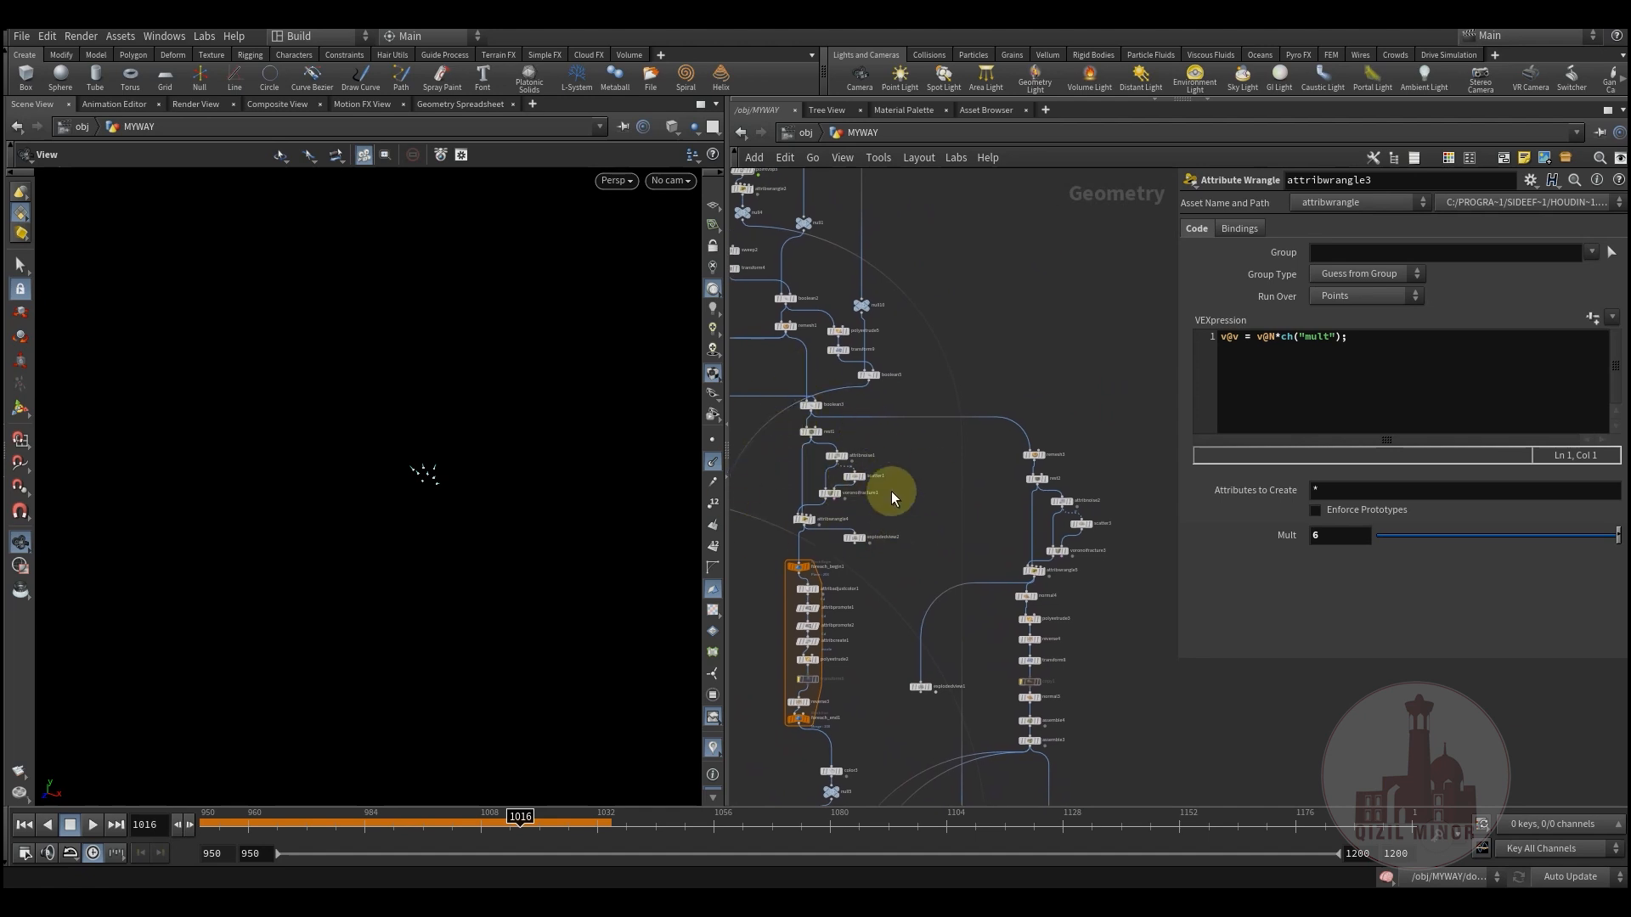
pyautogui.moveTo(1060, 468); pyautogui.dragTo(926, 446, button='middle')
pyautogui.scroll(3, 926, 447)
pyautogui.click(908, 413)
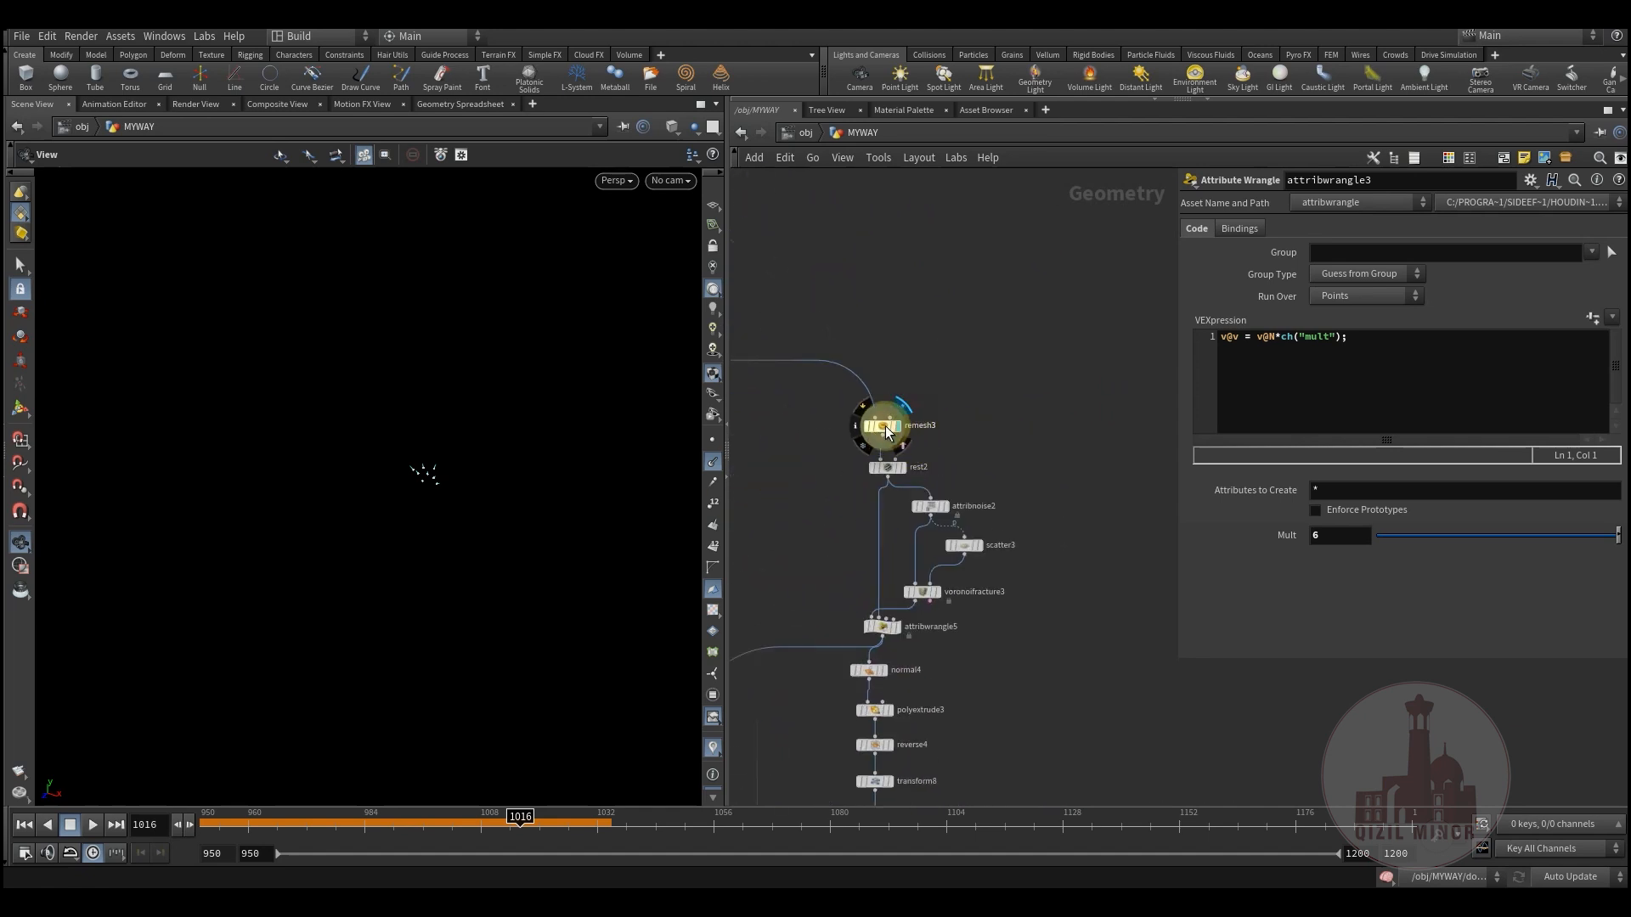
pyautogui.click(883, 428)
pyautogui.click(712, 460)
pyautogui.moveTo(511, 578); pyautogui.dragTo(328, 425, button='middle')
pyautogui.moveTo(327, 425); pyautogui.dragTo(515, 482, button='right')
pyautogui.moveTo(313, 513); pyautogui.dragTo(326, 543)
pyautogui.scroll(3, 886, 654)
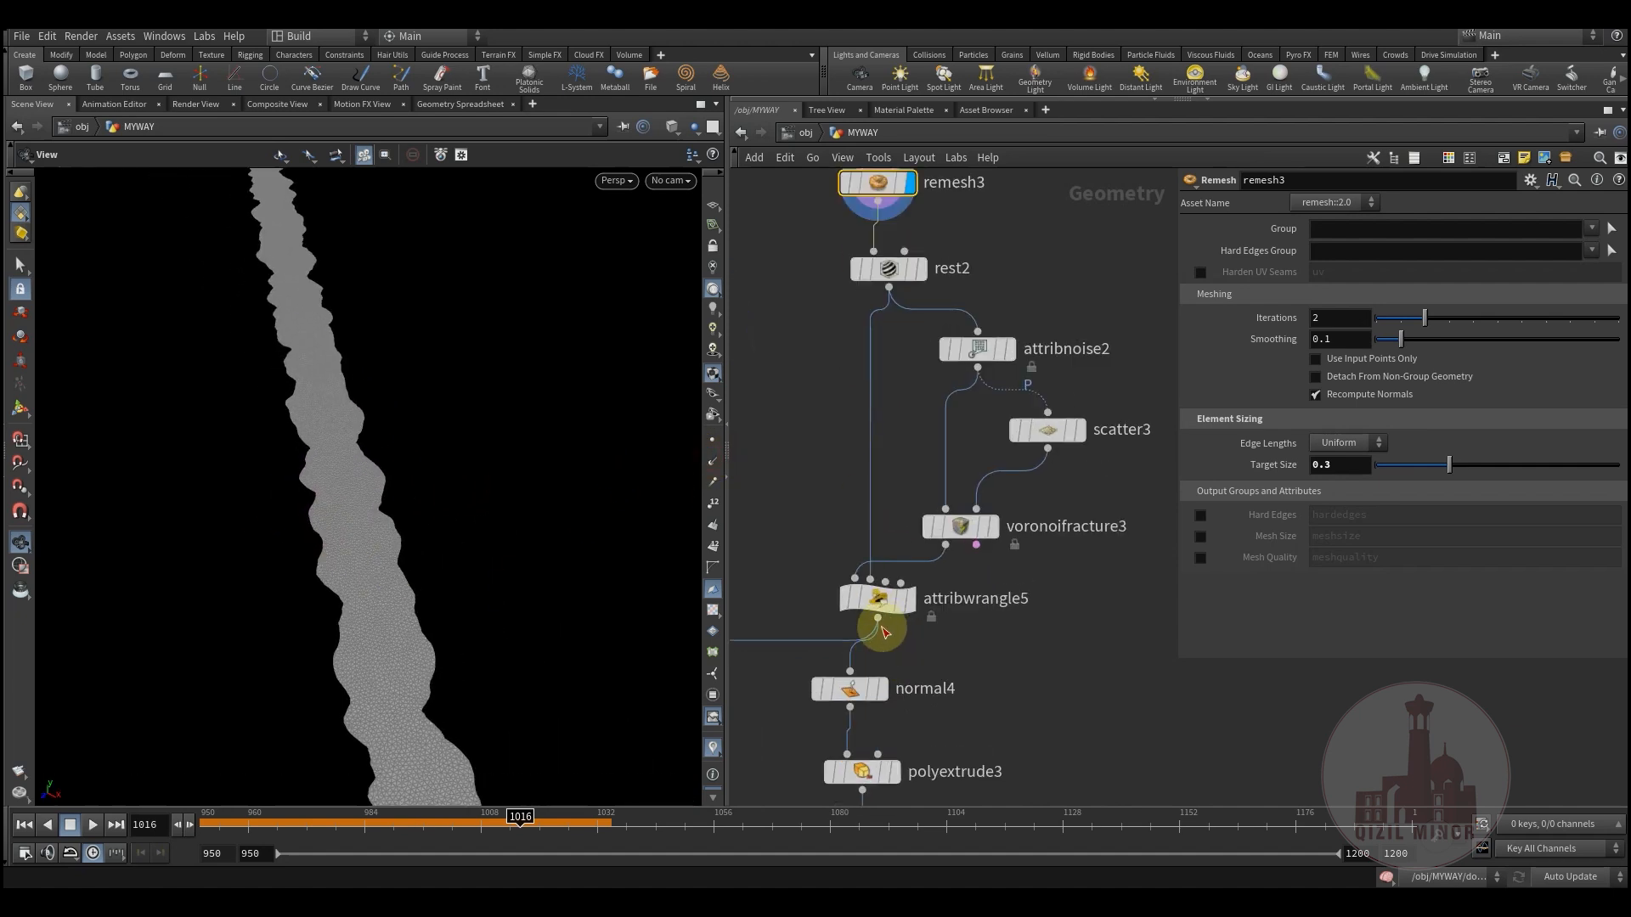
# Display attribwrangle5 and examine its rest-position expression and the resulting fractured strip
pyautogui.moveTo(892, 610)
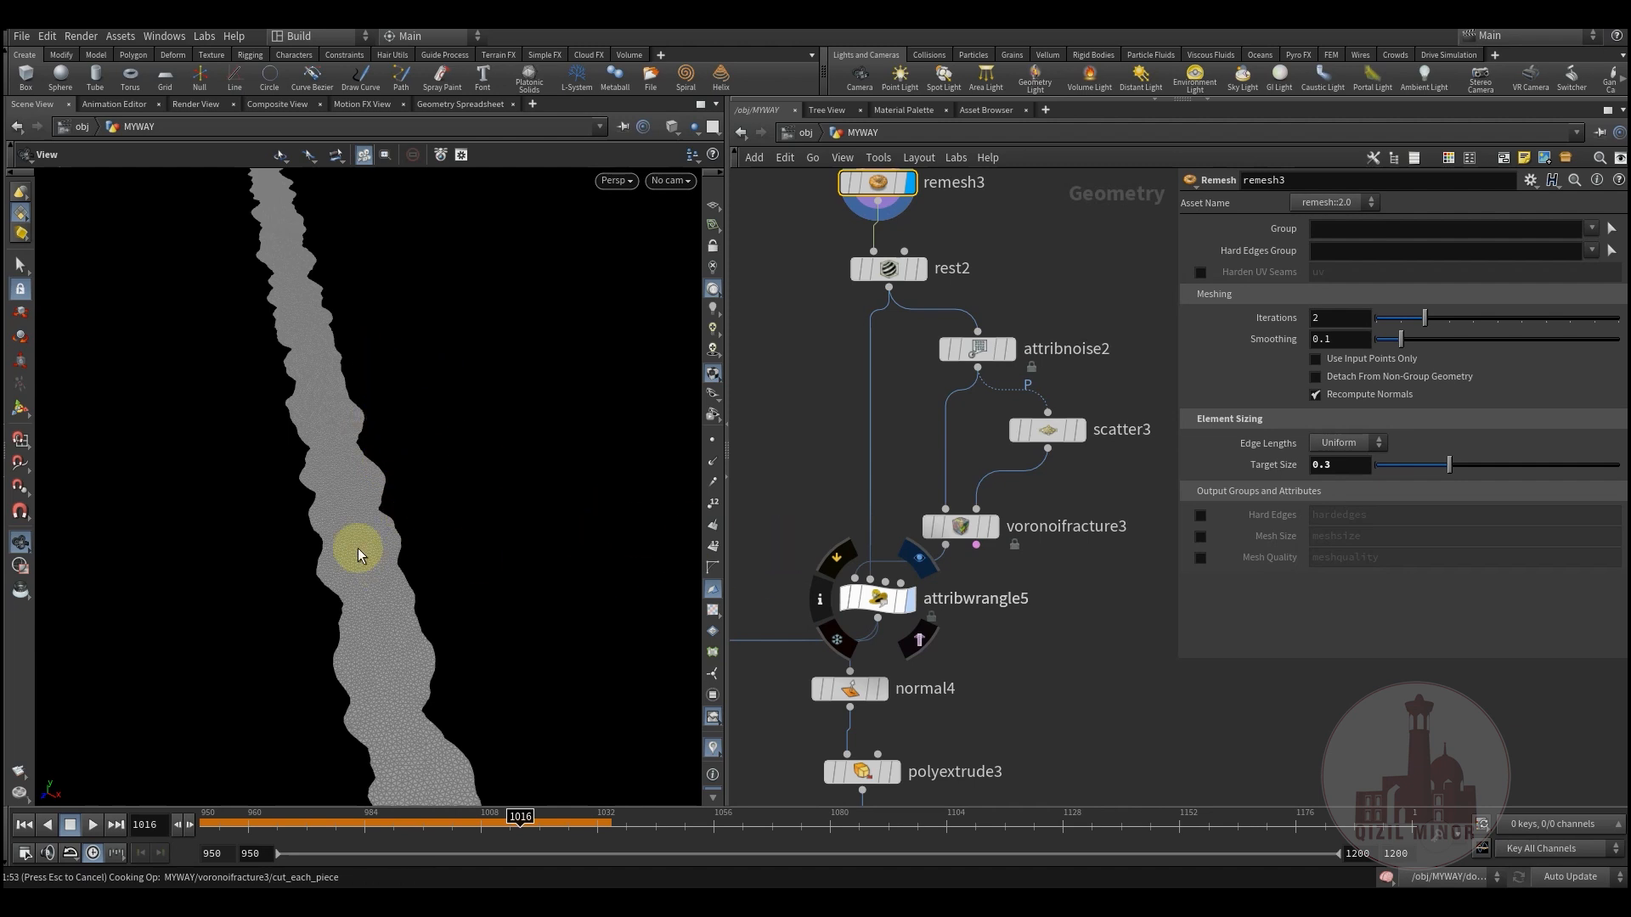
pyautogui.moveTo(1009, 678); pyautogui.dragTo(1063, 527, button='middle')
pyautogui.moveTo(331, 595); pyautogui.dragTo(395, 565)
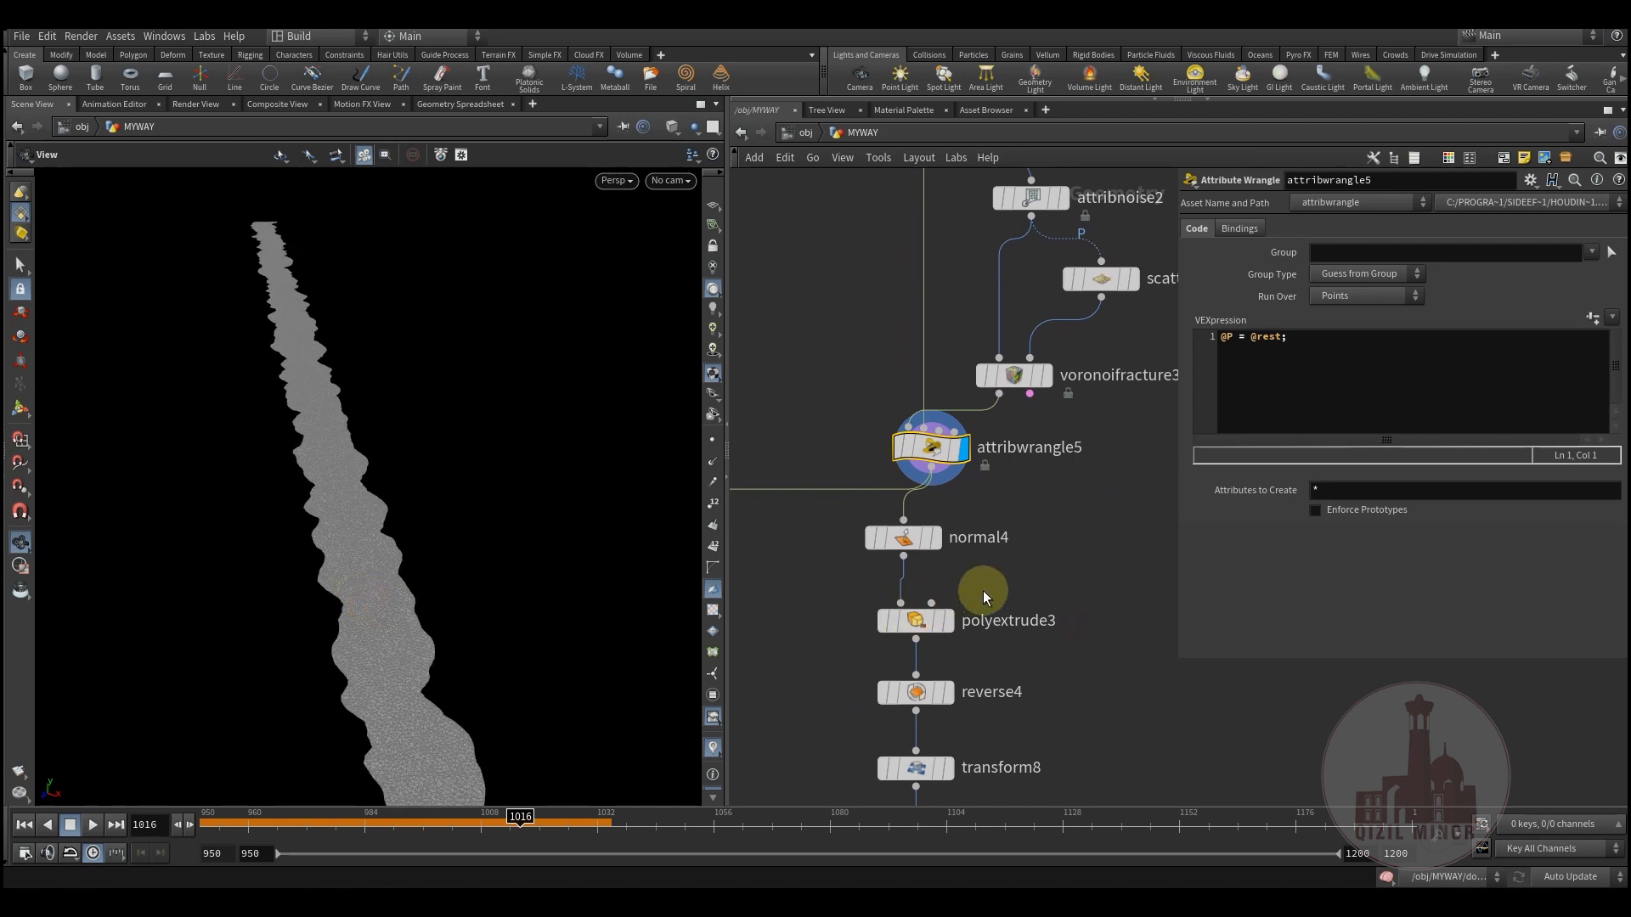
# Display explodedview1 to examine the separated Voronoi pieces, and trace them back to attribnoise2 upstream
pyautogui.scroll(-4, 884, 538)
pyautogui.moveTo(943, 517); pyautogui.dragTo(837, 444, button='middle')
pyautogui.moveTo(1033, 497); pyautogui.dragTo(1121, 557, button='middle')
pyautogui.scroll(3, 809, 556)
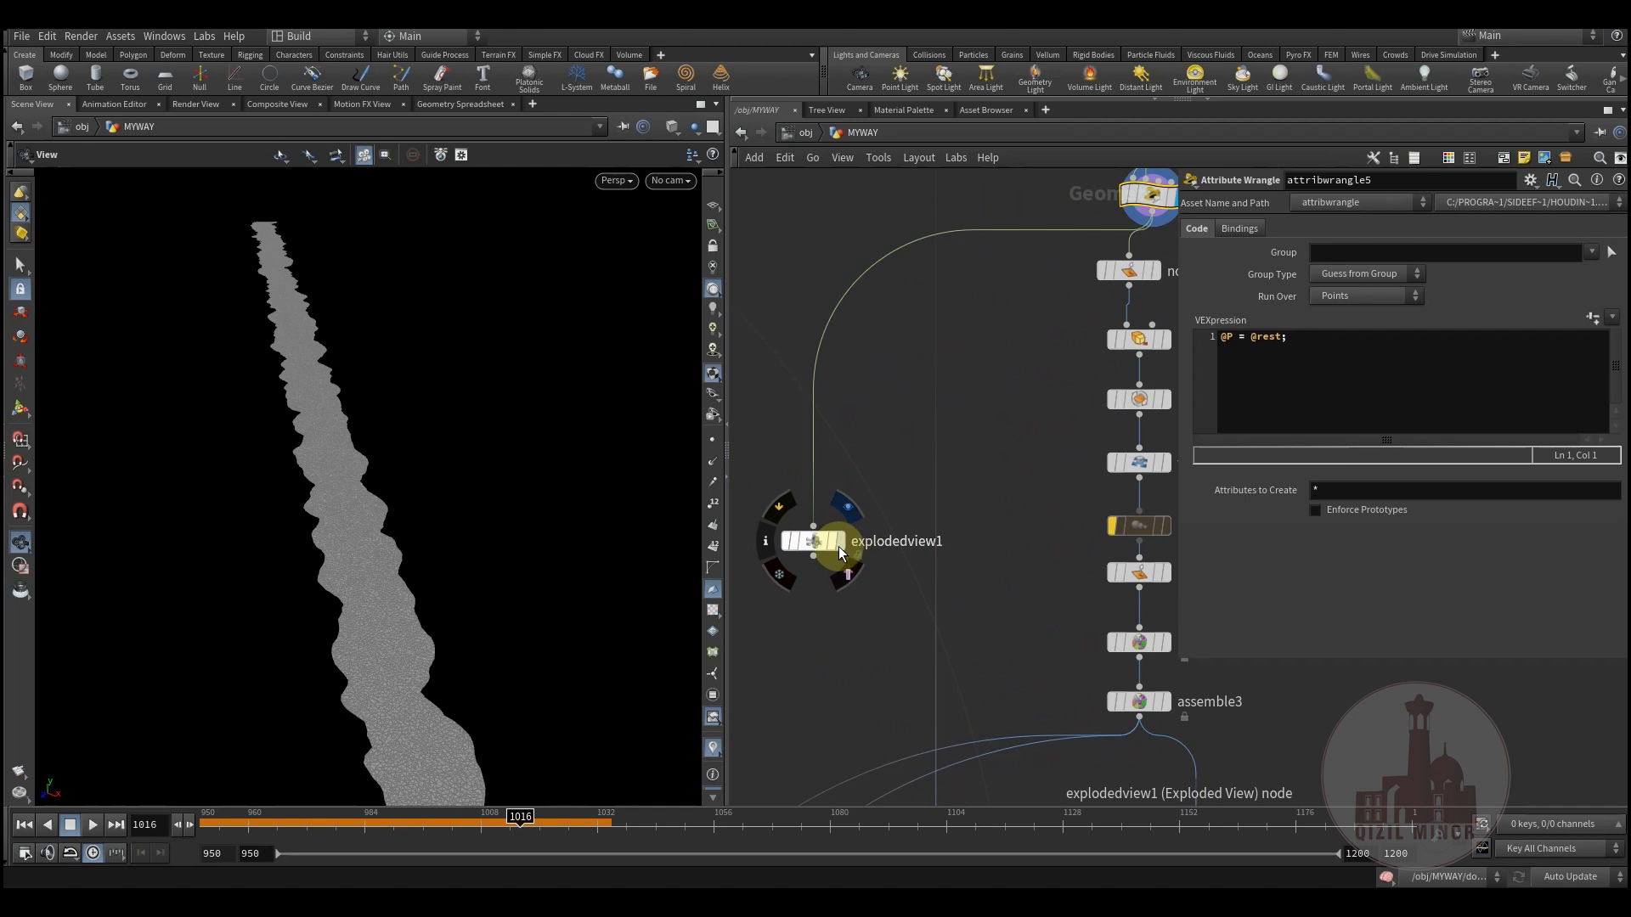
pyautogui.click(843, 548)
pyautogui.moveTo(303, 608); pyautogui.dragTo(577, 567, button='right')
pyautogui.moveTo(473, 594); pyautogui.dragTo(381, 526)
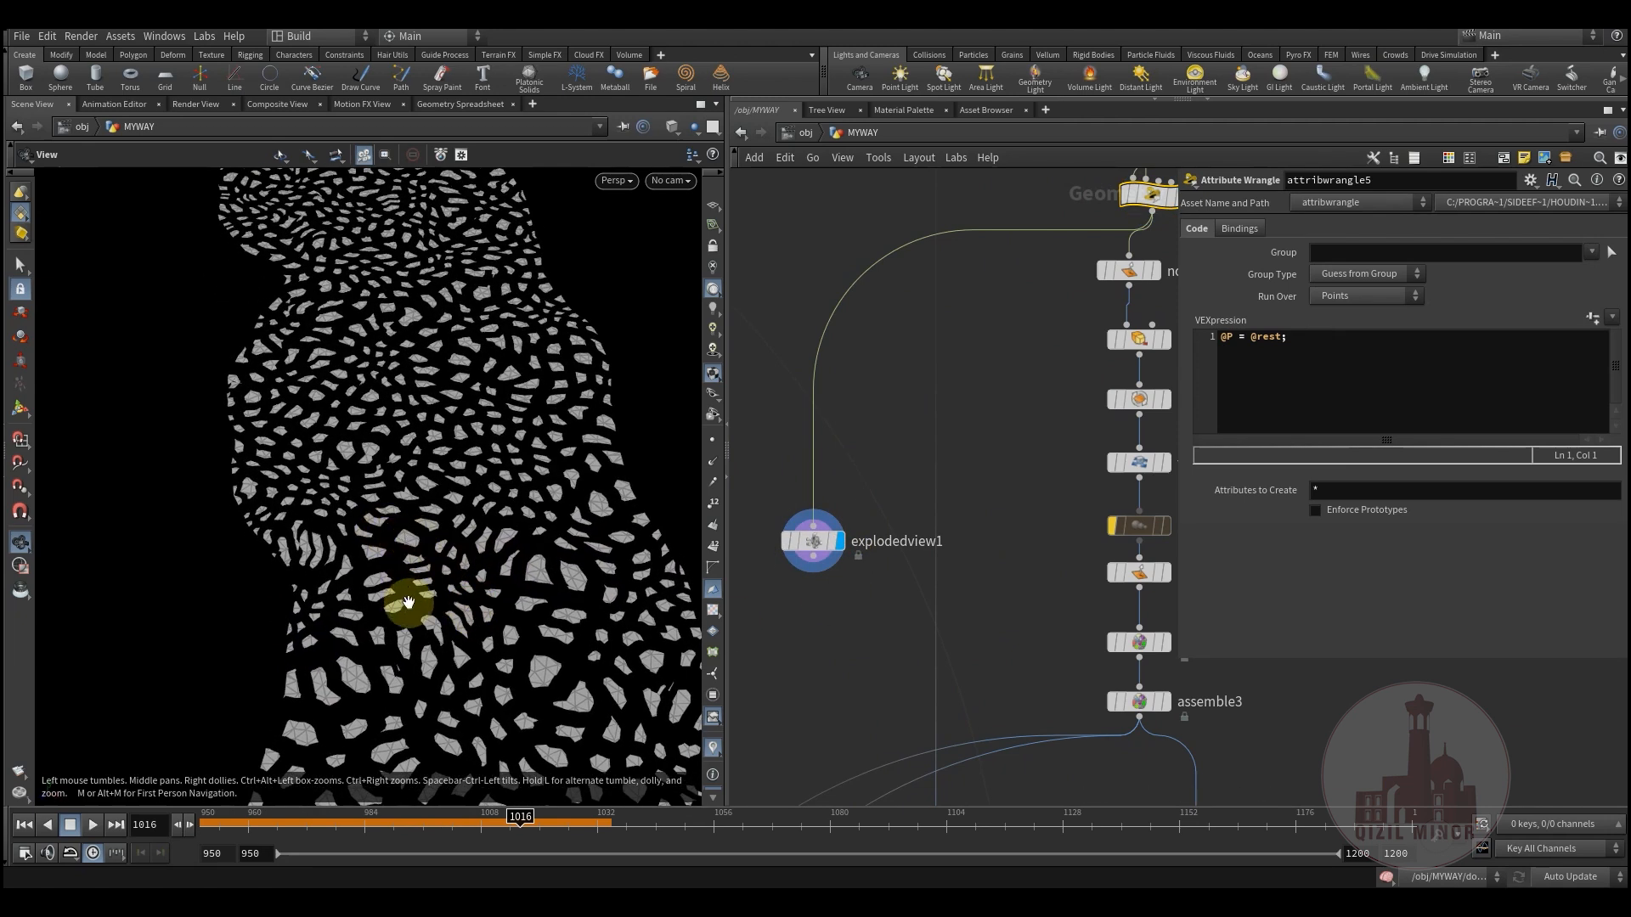
pyautogui.moveTo(1083, 265); pyautogui.dragTo(923, 547, button='middle')
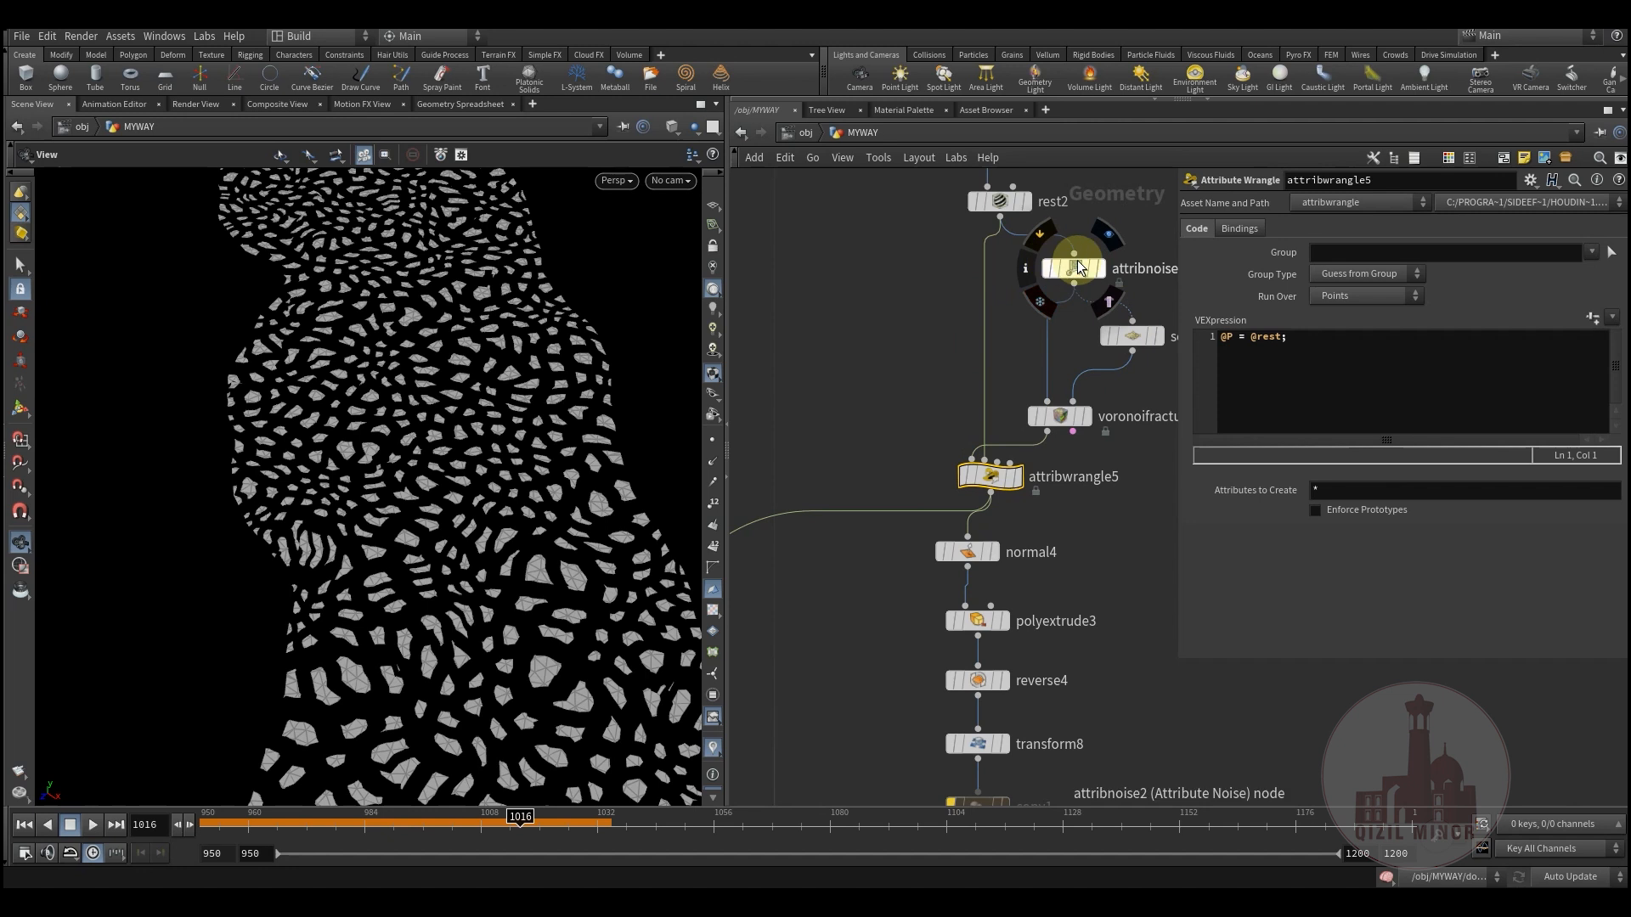
pyautogui.moveTo(878, 410); pyautogui.dragTo(978, 345, button='middle')
pyautogui.moveTo(846, 550); pyautogui.dragTo(914, 419, button='middle')
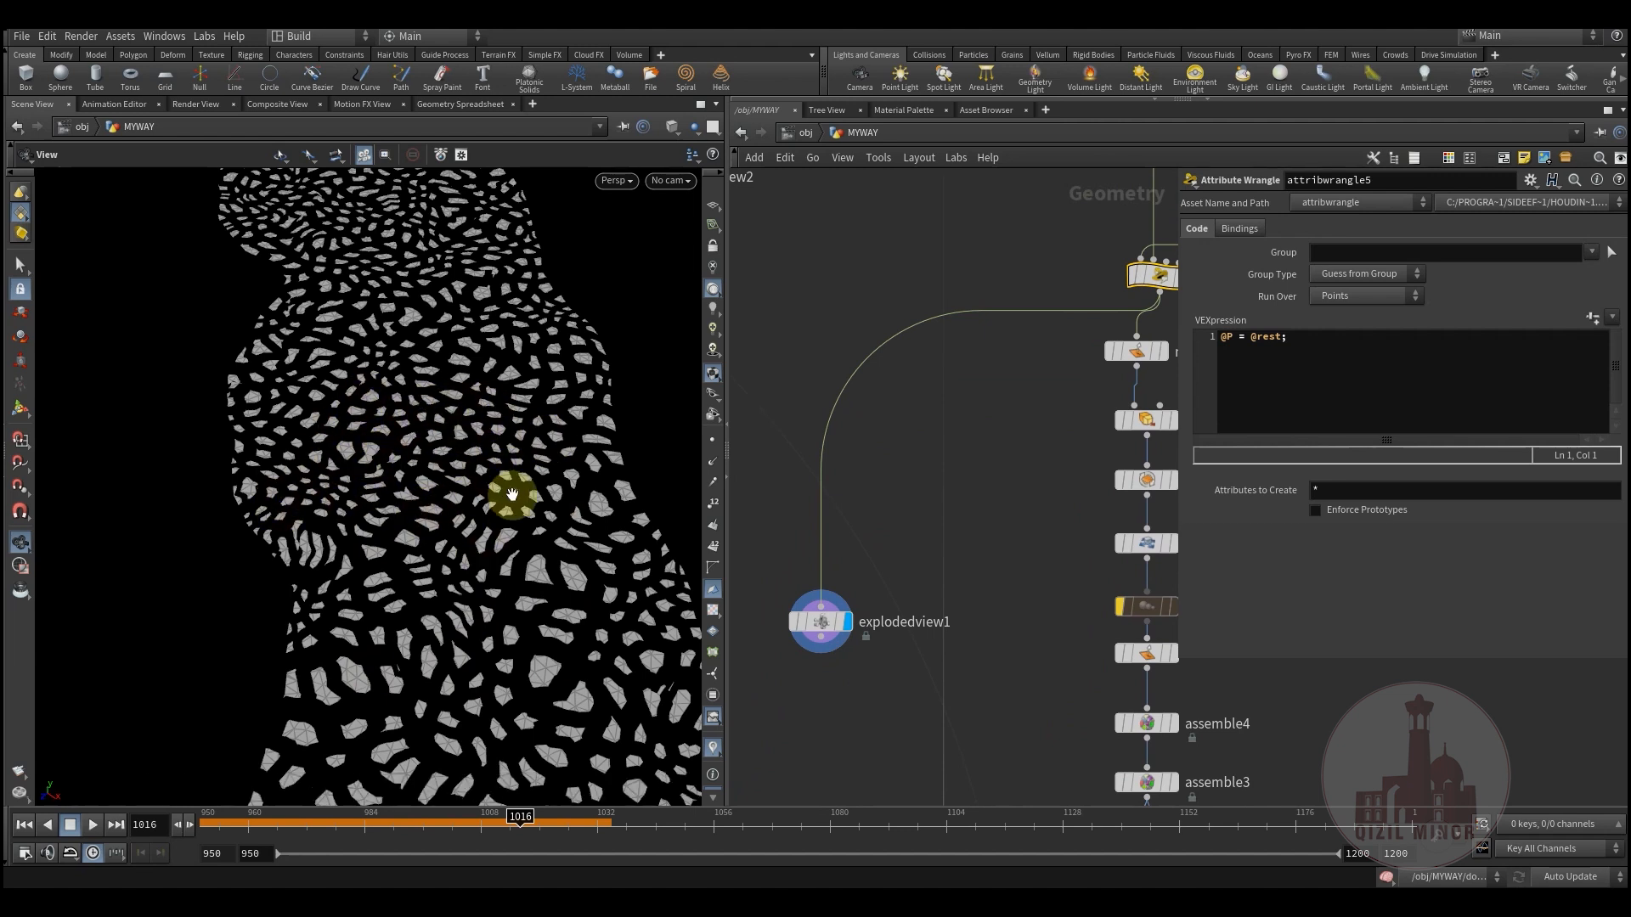
# Display normal4, polyextrude3 and transform8 in turn to examine the extruded and shifted second layer
pyautogui.moveTo(1030, 477); pyautogui.dragTo(936, 466, button='middle')
pyautogui.moveTo(1098, 545); pyautogui.dragTo(1043, 476, button='middle')
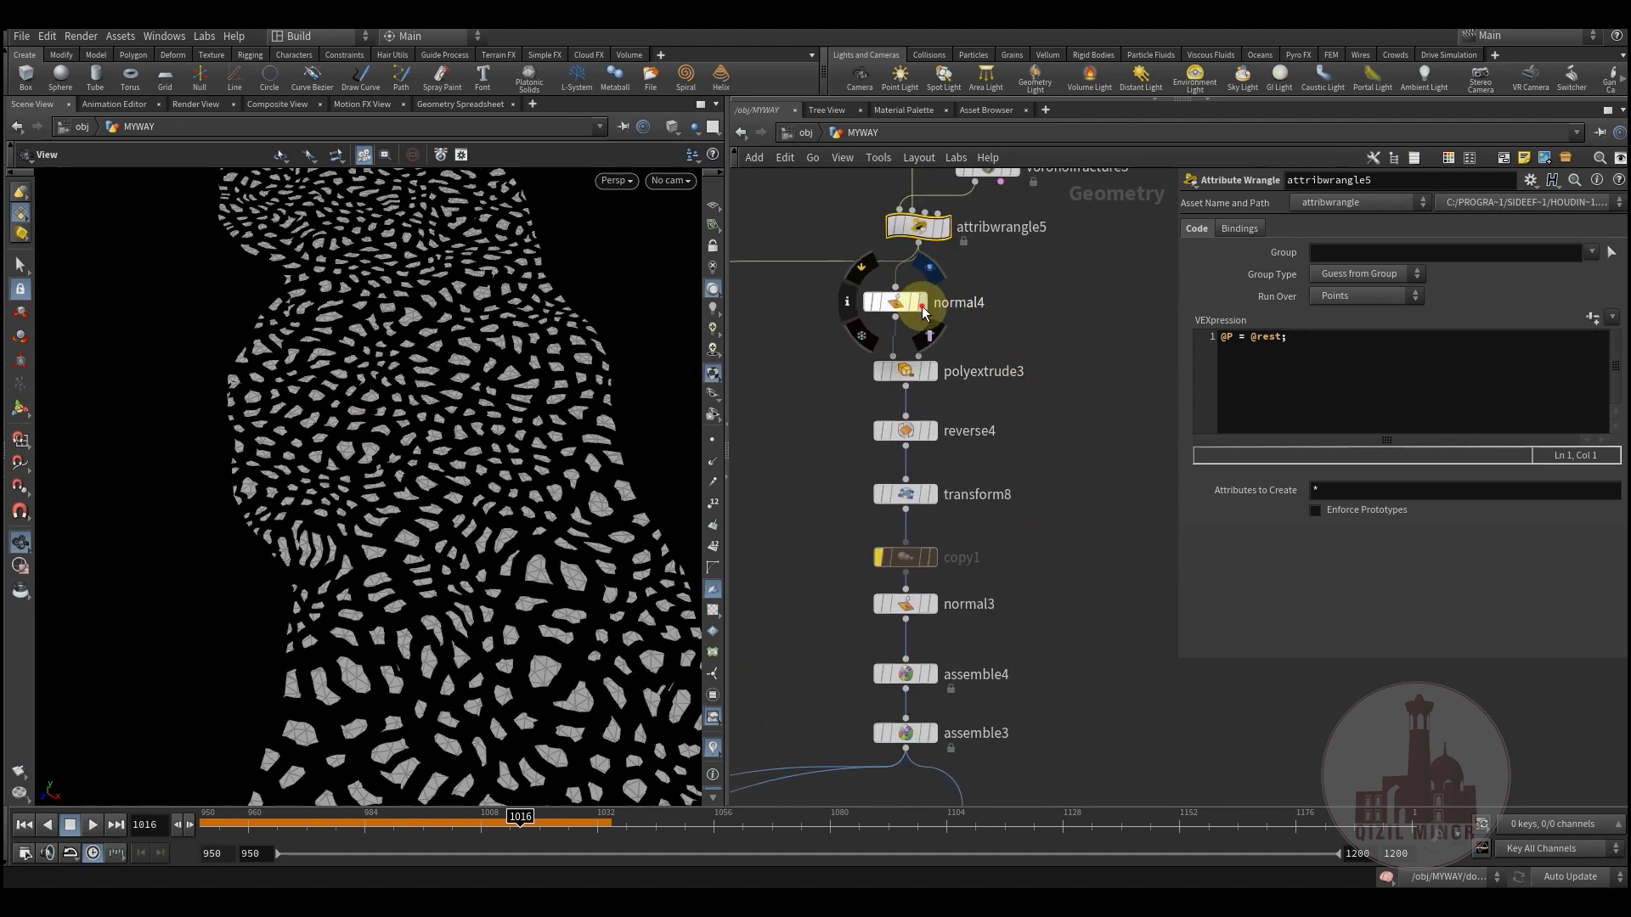
pyautogui.click(922, 308)
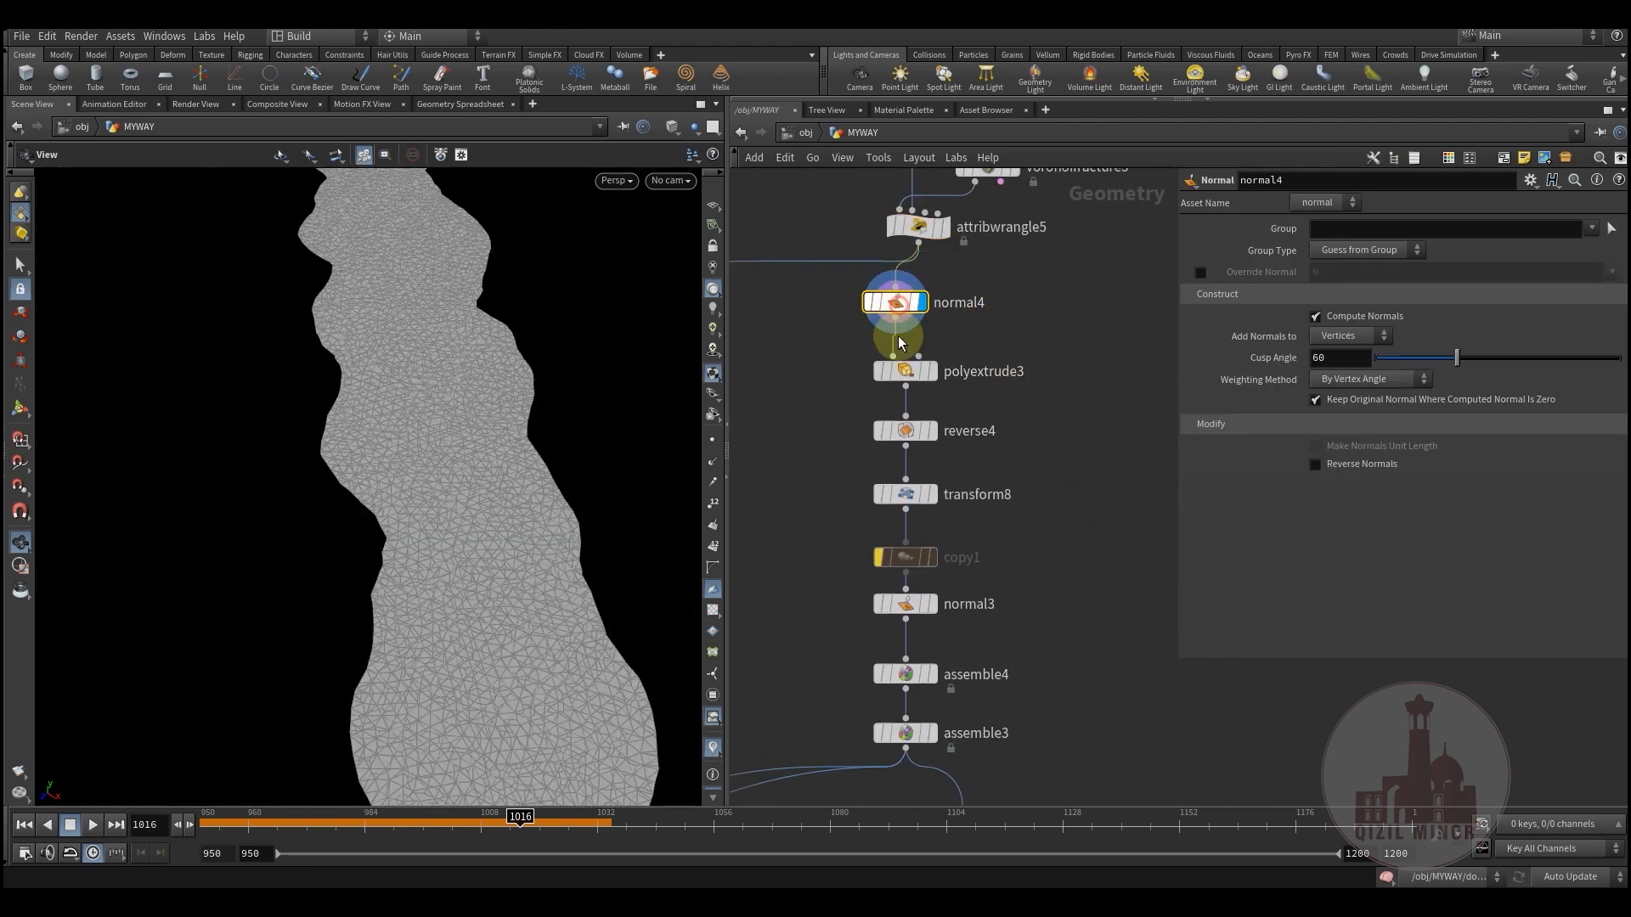
pyautogui.click(930, 372)
pyautogui.moveTo(1012, 528); pyautogui.dragTo(1031, 442, button='middle')
pyautogui.moveTo(367, 522); pyautogui.dragTo(475, 459)
pyautogui.click(949, 413)
pyautogui.moveTo(366, 554); pyautogui.dragTo(413, 520)
# Template null5 over the displayed transform8 layer to compare the two fractured layers from the side
pyautogui.moveTo(771, 364); pyautogui.dragTo(1233, 573, button='middle')
pyautogui.scroll(-2, 947, 441)
pyautogui.moveTo(892, 687); pyautogui.dragTo(902, 384, button='middle')
pyautogui.moveTo(886, 554)
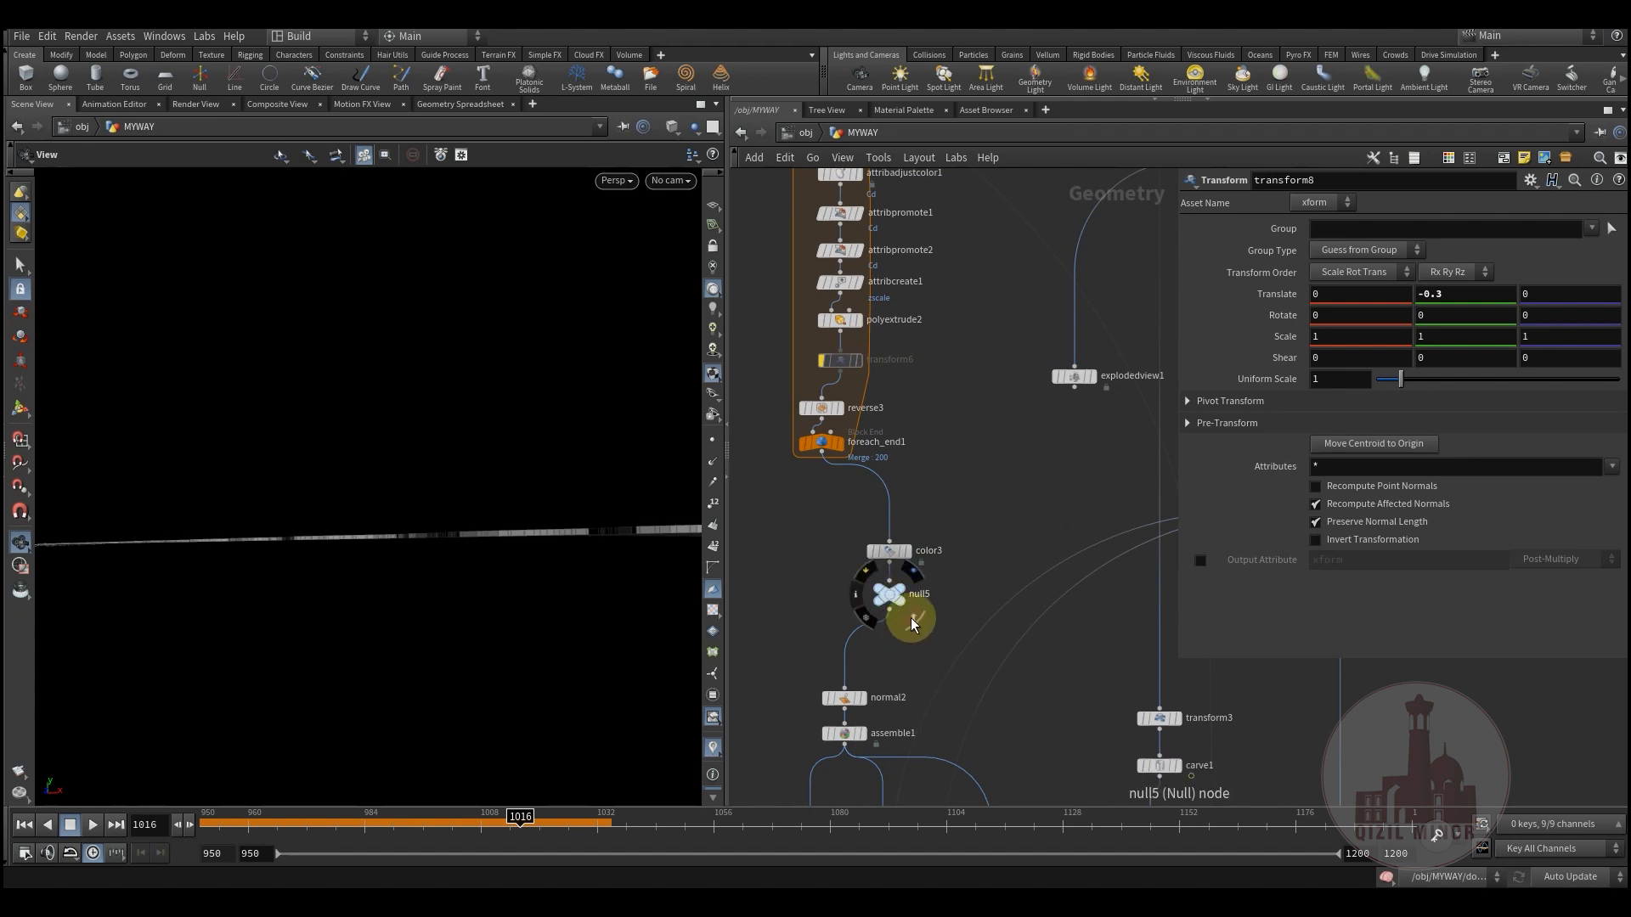
pyautogui.click(912, 624)
pyautogui.moveTo(492, 564); pyautogui.dragTo(303, 488)
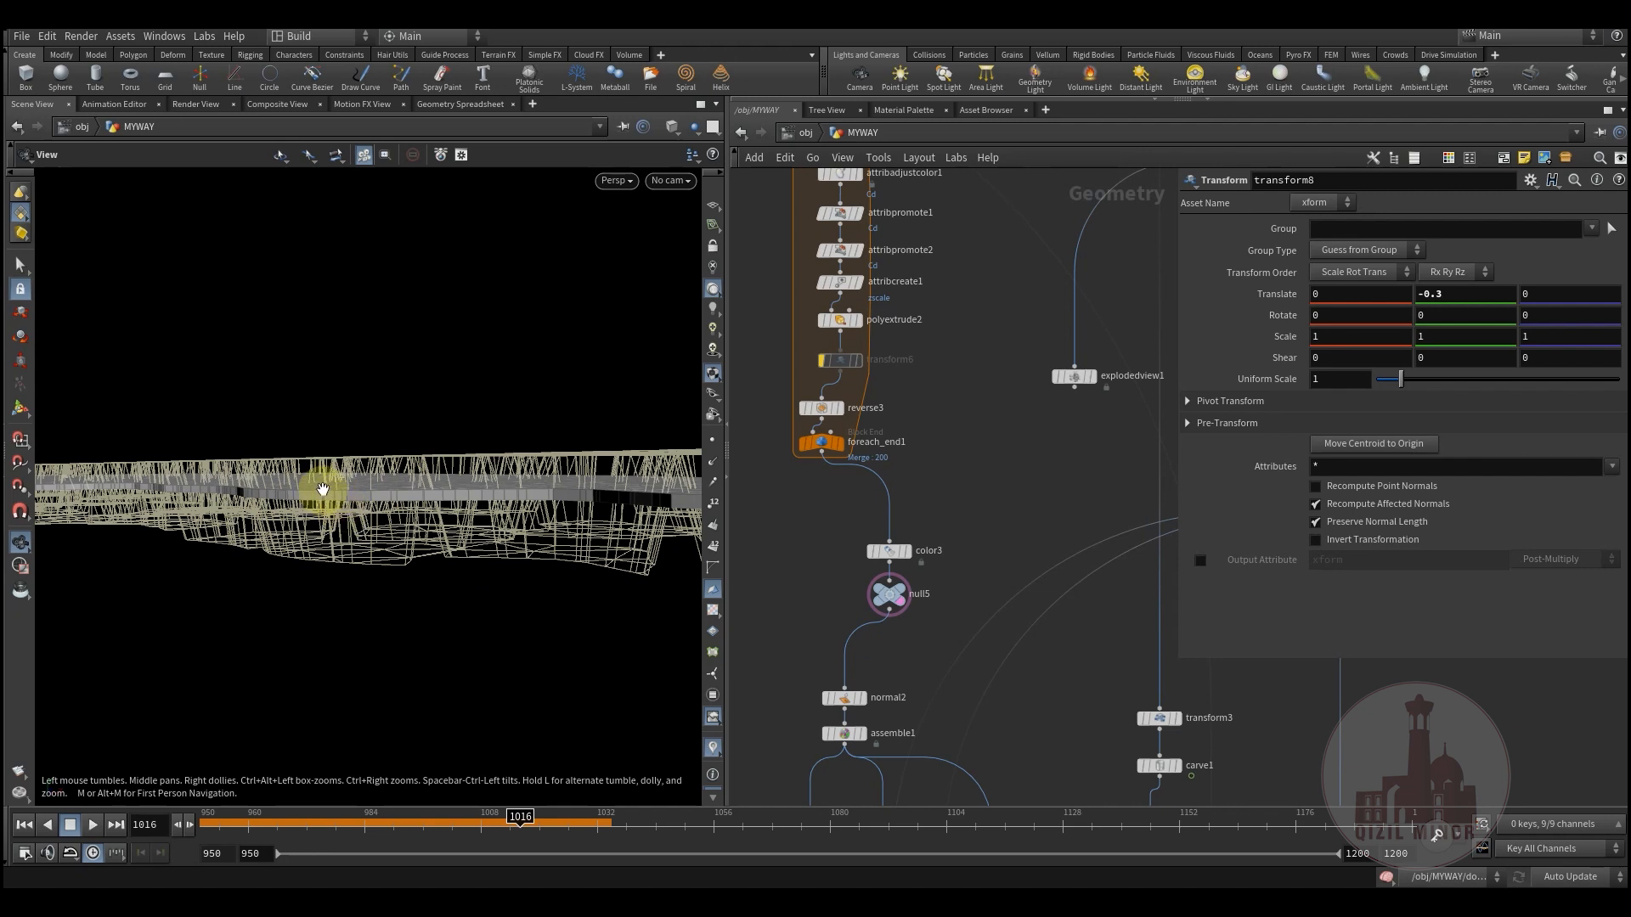
# Display assemble4 and assemble3 in turn to examine their output prefix, name attribute and packed primitive settings
pyautogui.moveTo(1042, 479); pyautogui.dragTo(656, 531, button='middle')
pyautogui.scroll(3, 976, 508)
pyautogui.moveTo(960, 464); pyautogui.dragTo(1085, 431, button='middle')
pyautogui.click(905, 492)
pyautogui.click(920, 480)
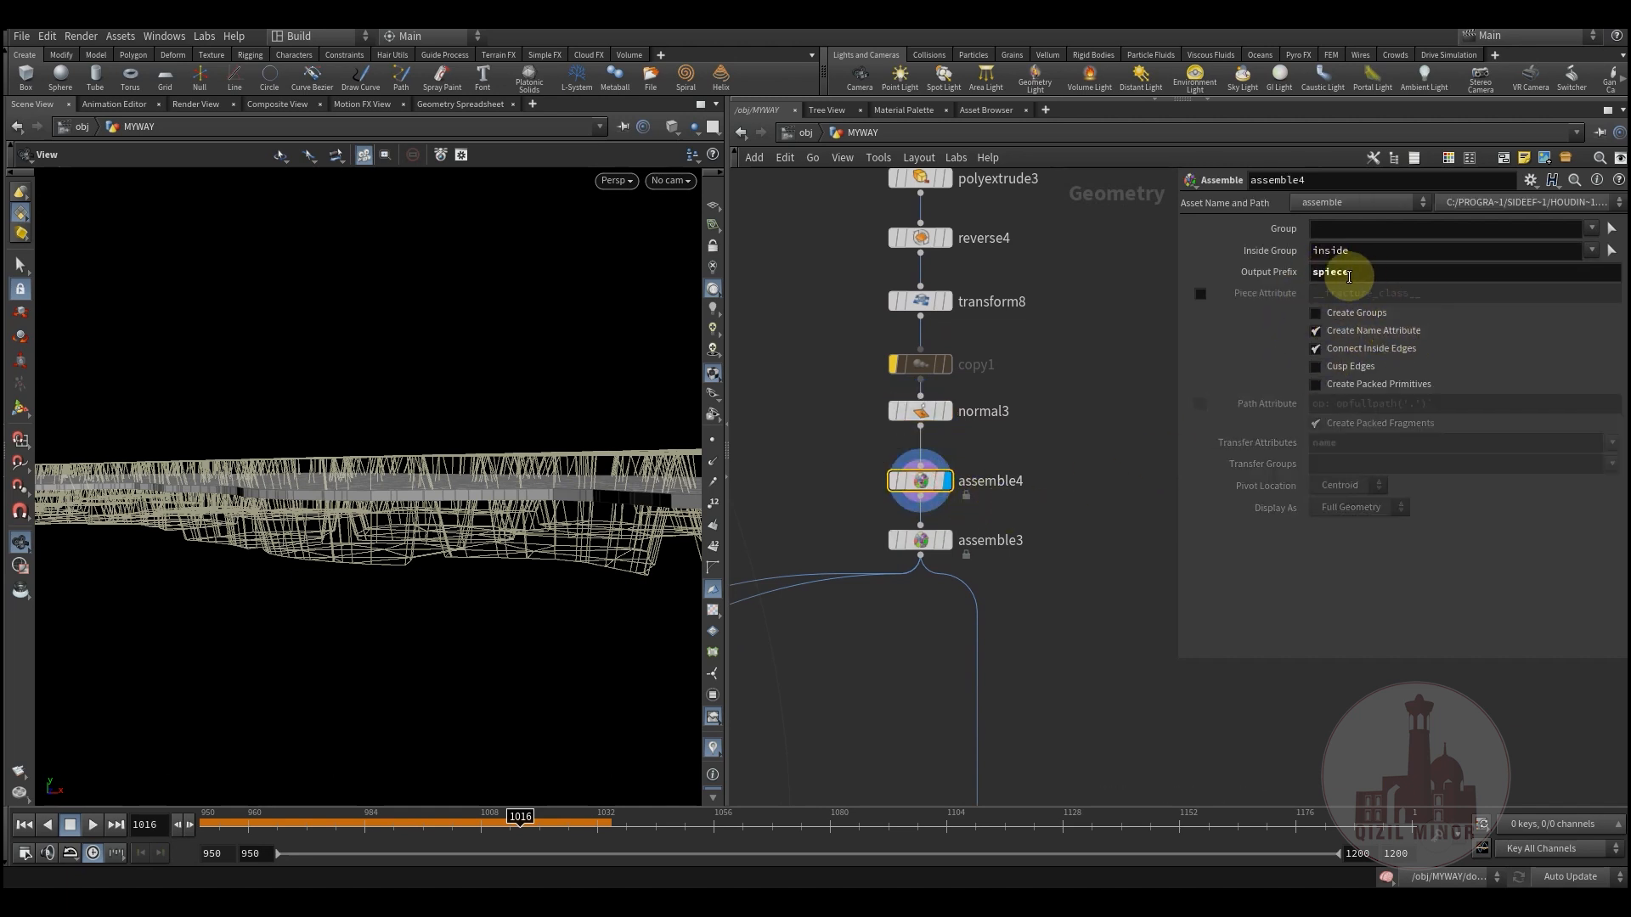
pyautogui.click(944, 542)
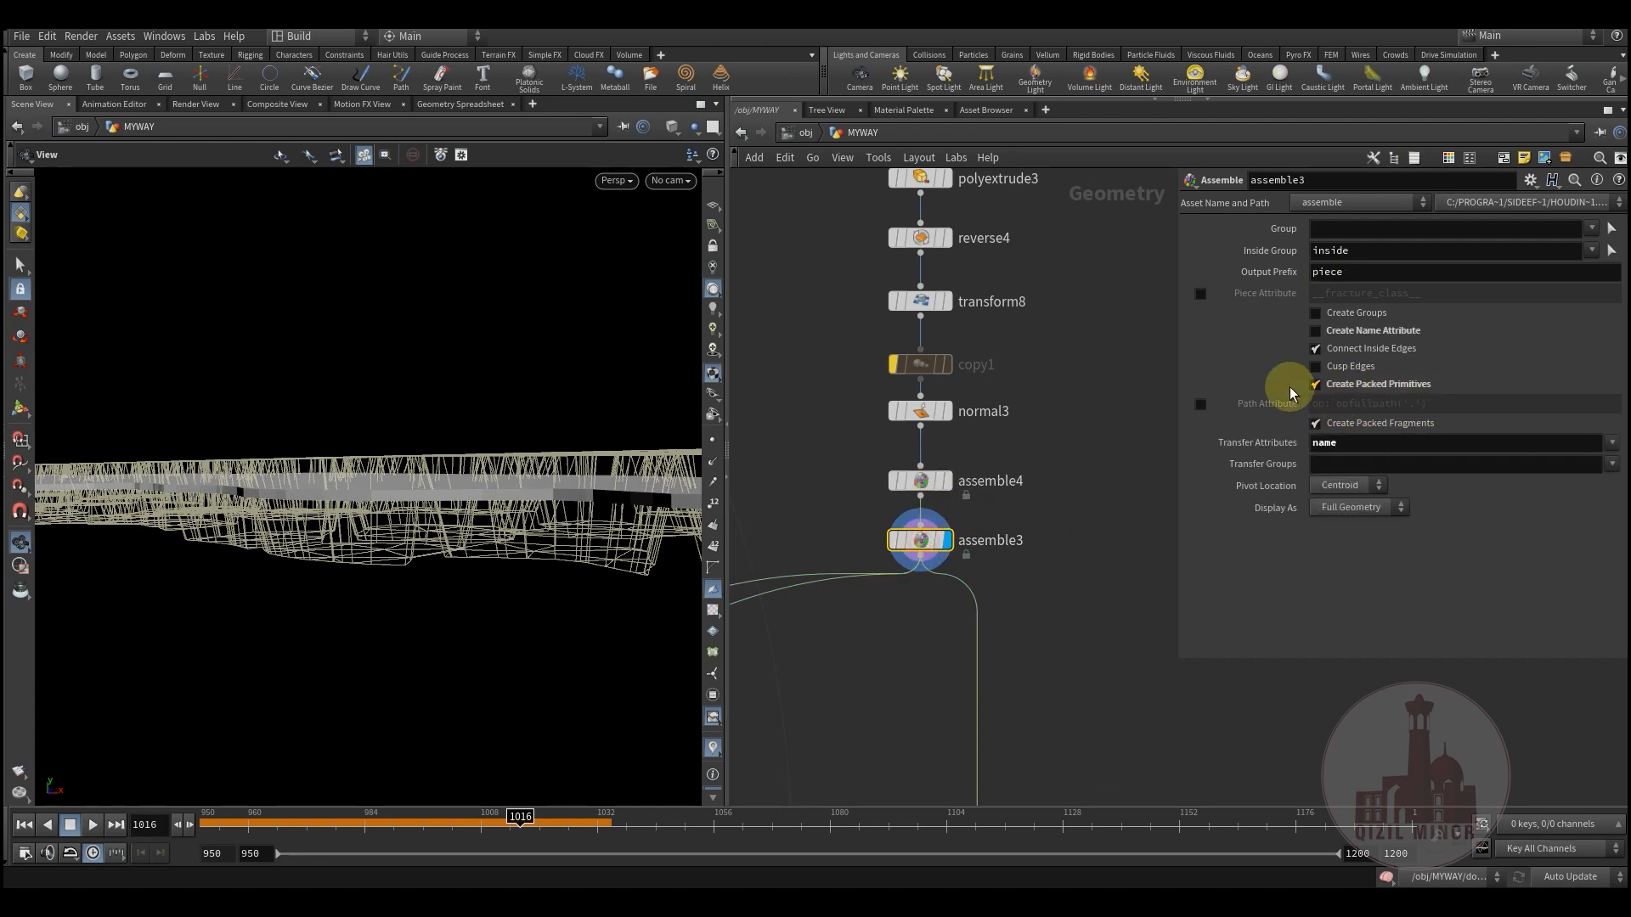
pyautogui.moveTo(1060, 574); pyautogui.dragTo(1128, 570, button='middle')
pyautogui.moveTo(501, 477); pyautogui.dragTo(313, 535)
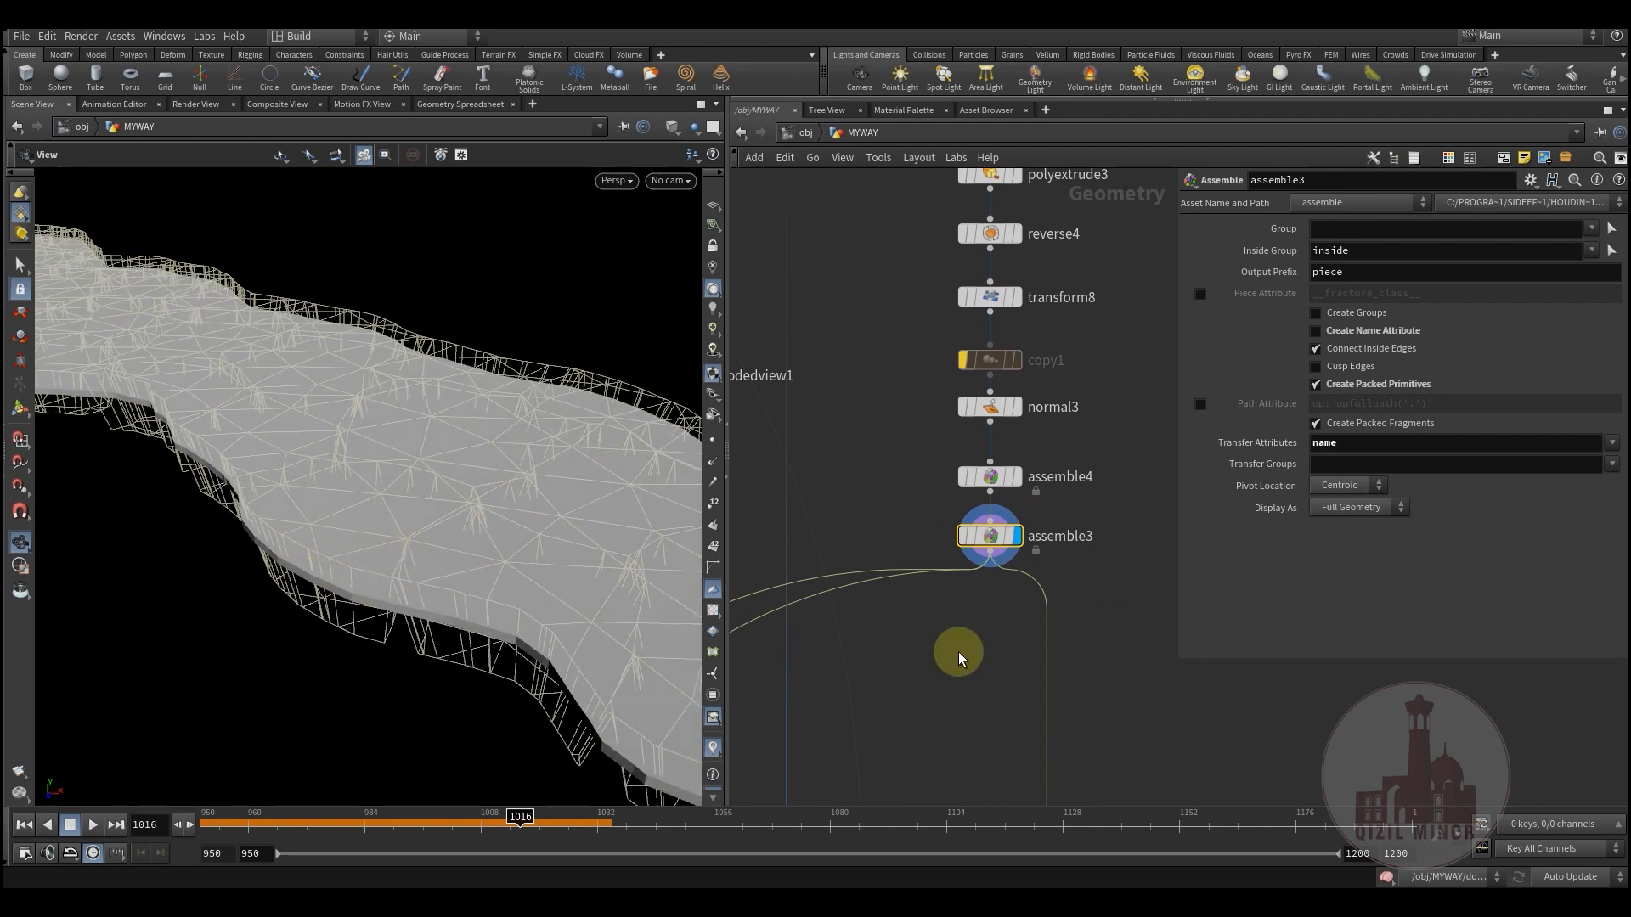
# Locate the second attribute branch below assemble3 and display color2
pyautogui.moveTo(958, 660); pyautogui.dragTo(1030, 561, button='middle')
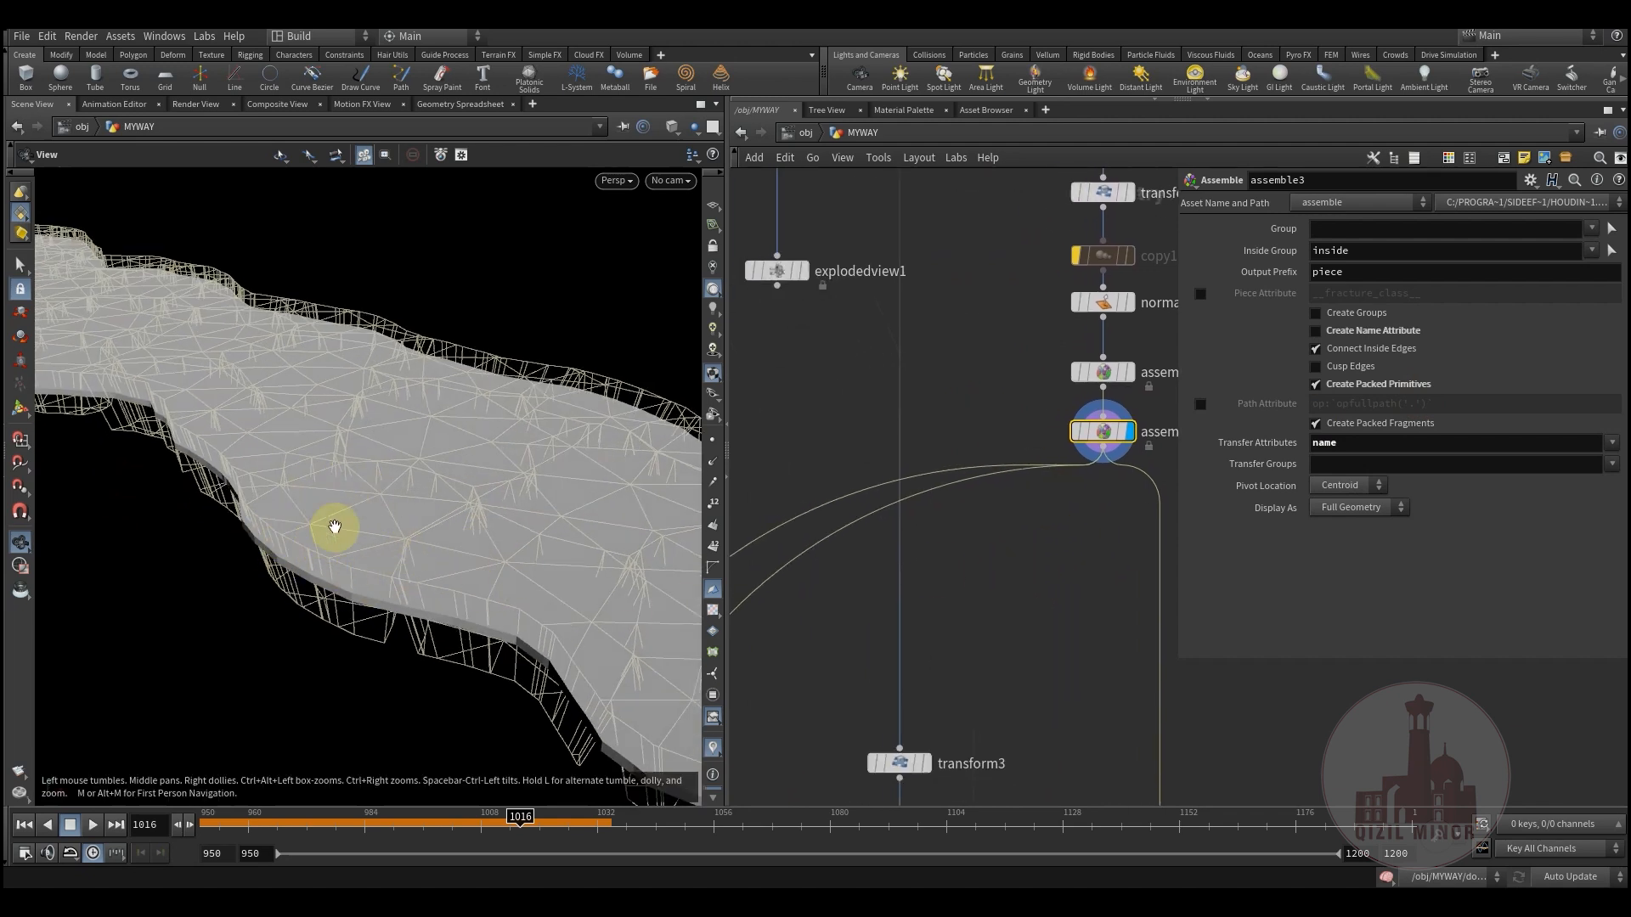
pyautogui.scroll(-4, 1062, 431)
pyautogui.scroll(-5, 920, 518)
pyautogui.scroll(5, 978, 556)
pyautogui.moveTo(1045, 578); pyautogui.dragTo(964, 794, button='middle')
pyautogui.scroll(-2, 985, 654)
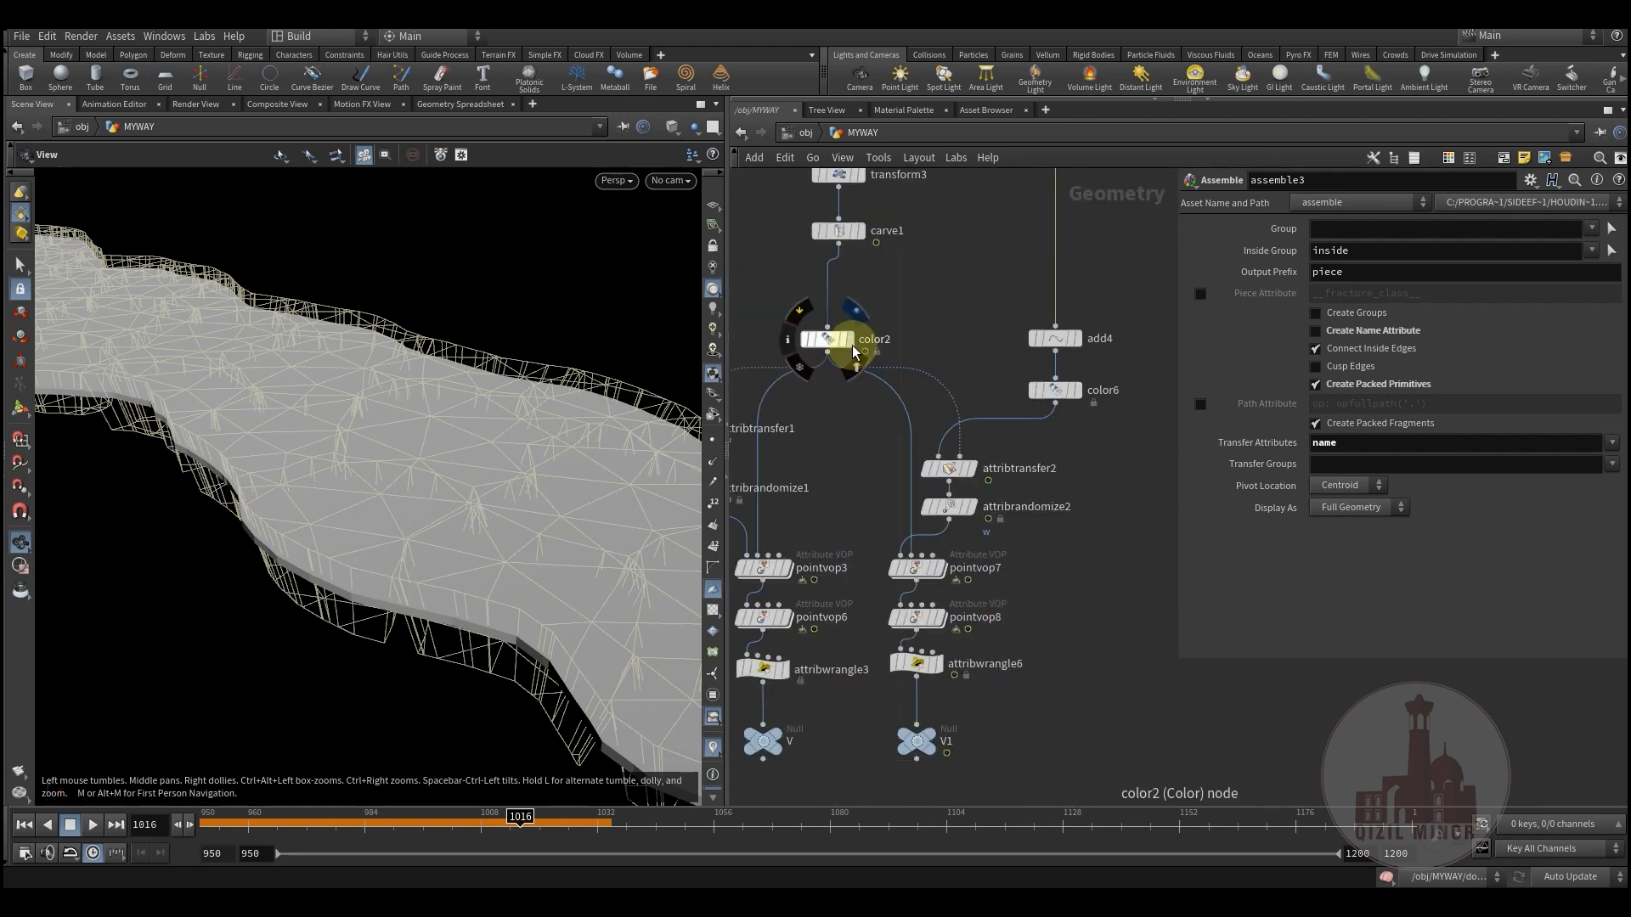
pyautogui.click(852, 344)
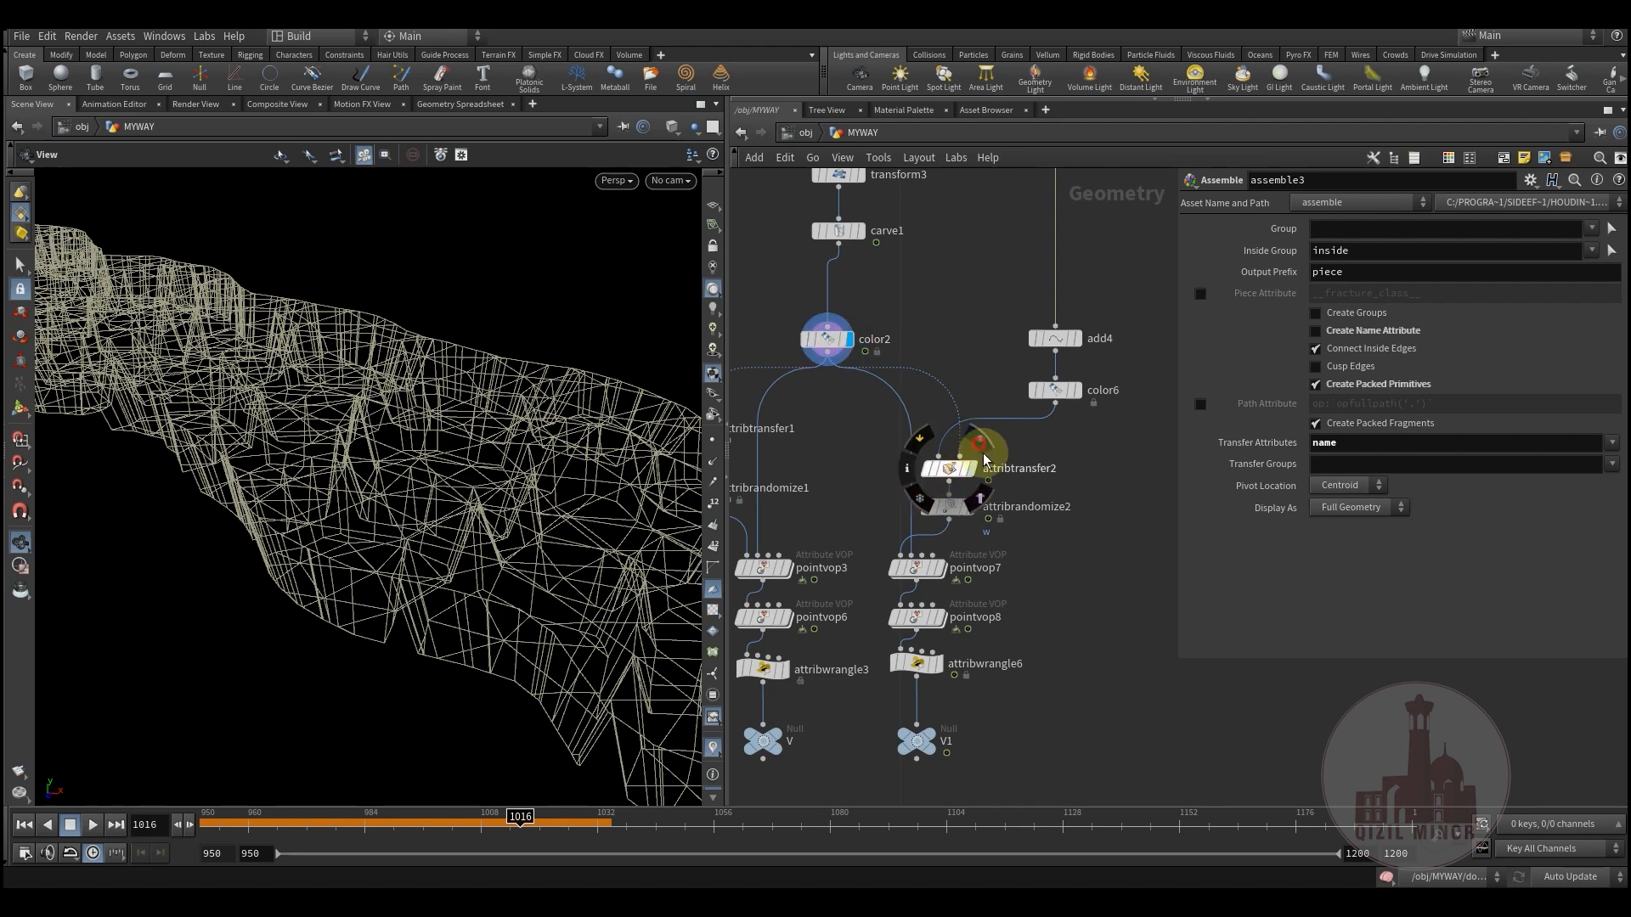
# Display attribrandomize2, scrub the timeline to frame 1019, clear the null5 wireframe overlay and show point normals
pyautogui.click(960, 507)
pyautogui.click(953, 509)
pyautogui.moveTo(357, 476); pyautogui.dragTo(403, 499)
pyautogui.moveTo(365, 822); pyautogui.dragTo(534, 822)
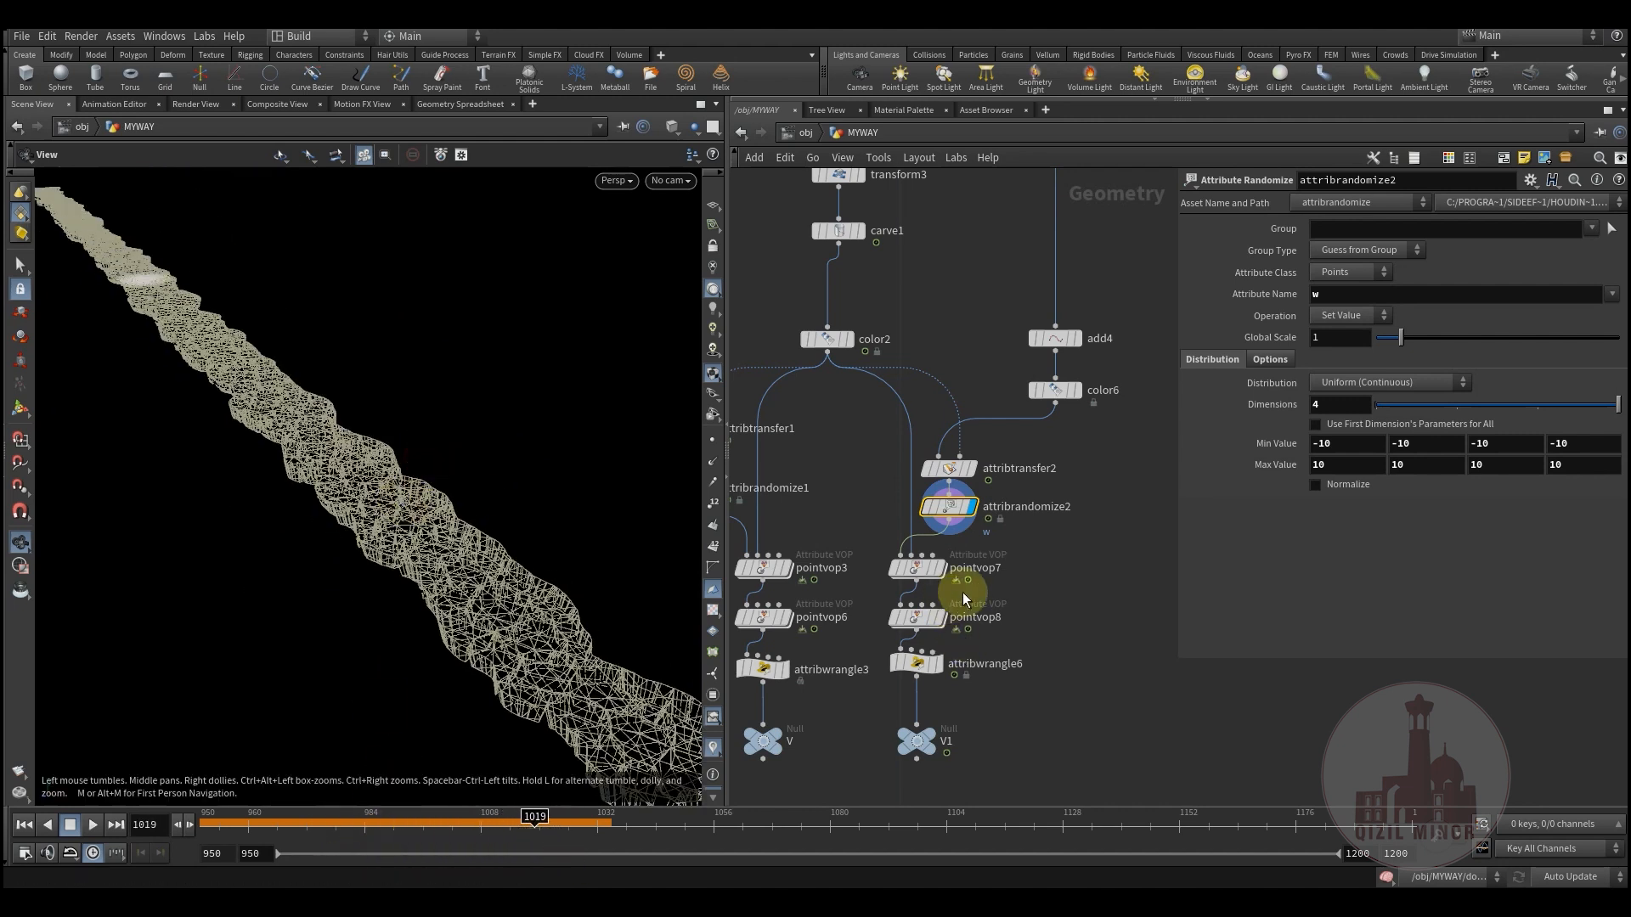
pyautogui.click(977, 538)
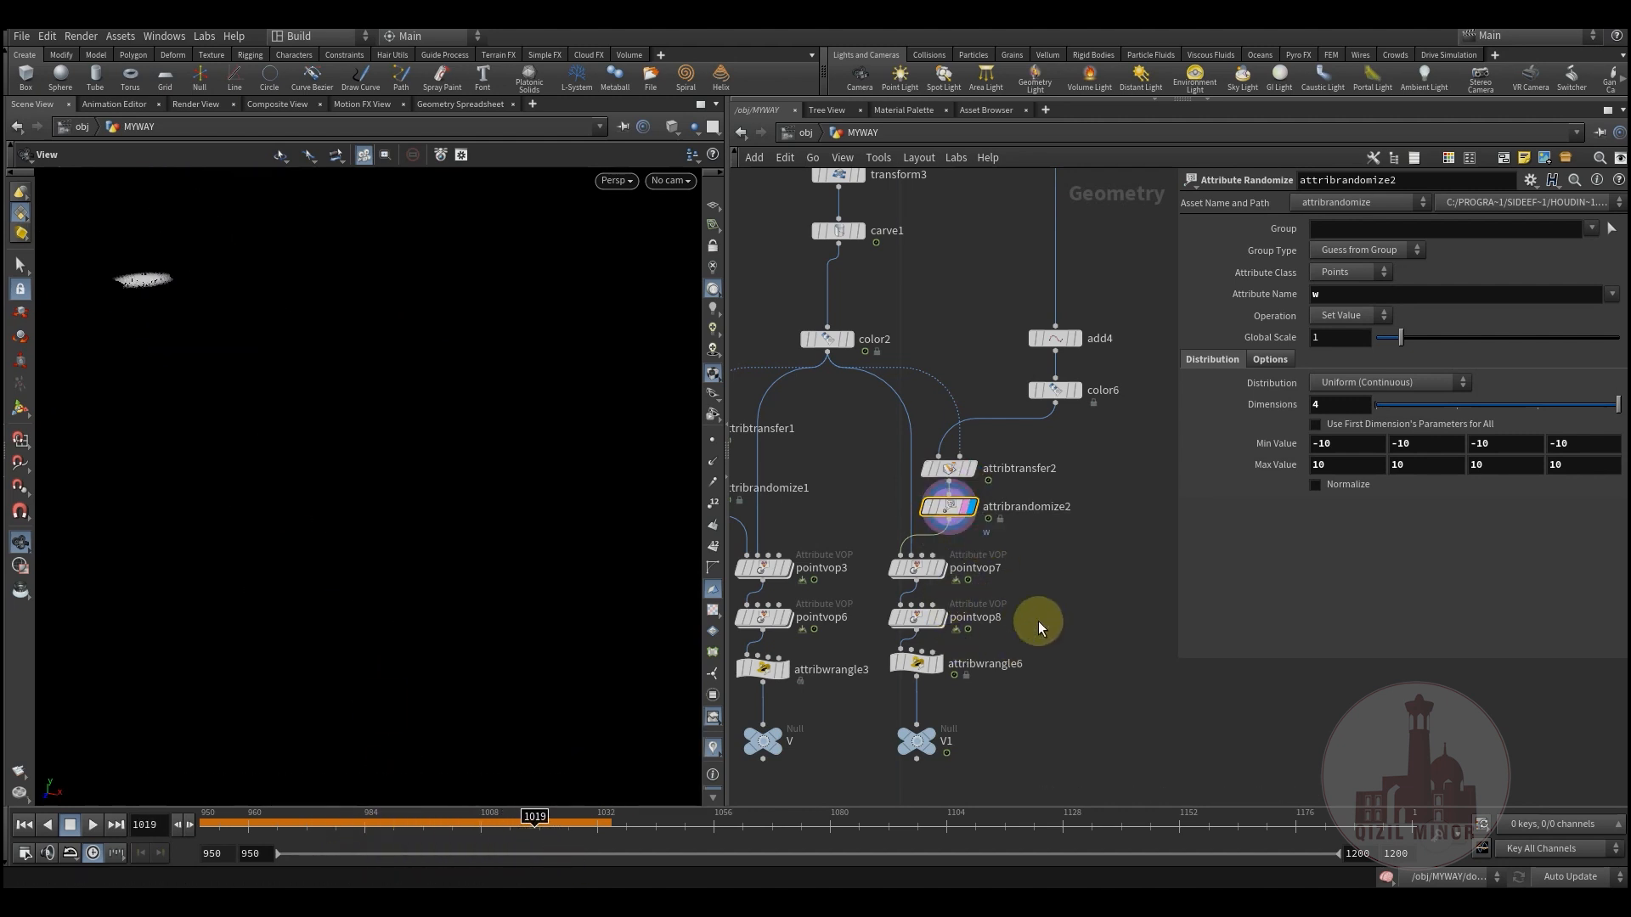
pyautogui.click(710, 460)
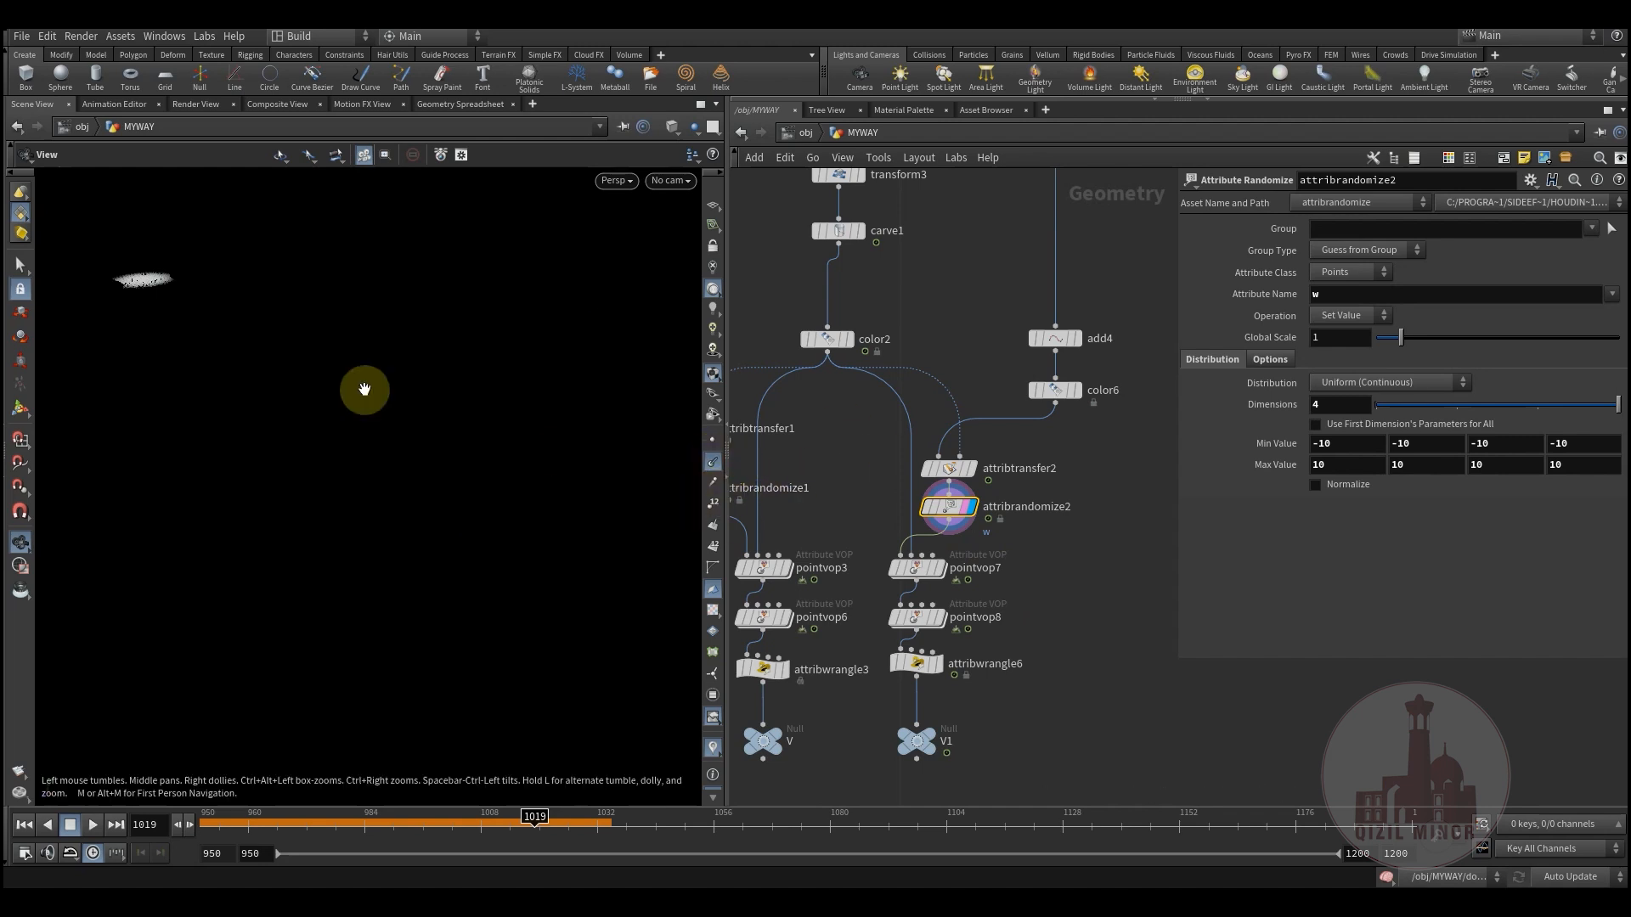
# Display pointvop7 and pointvop8 in turn, and examine attribwrangle6's velocity expression and Mult setting
pyautogui.moveTo(183, 329); pyautogui.dragTo(229, 387)
pyautogui.moveTo(915, 566)
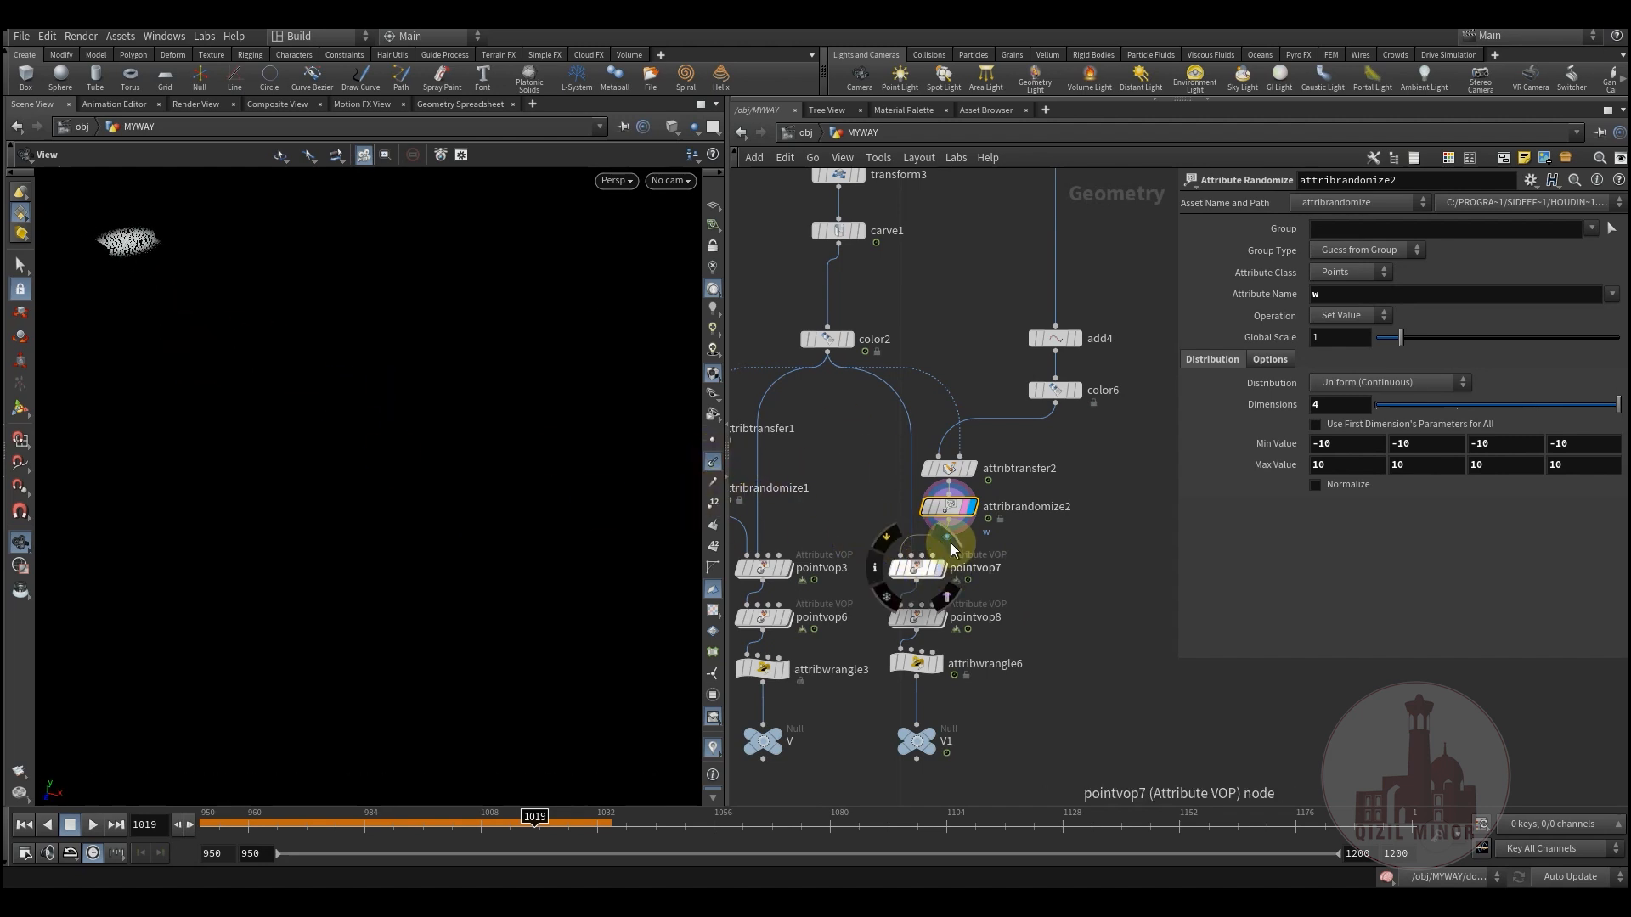
pyautogui.click(950, 538)
pyautogui.click(917, 567)
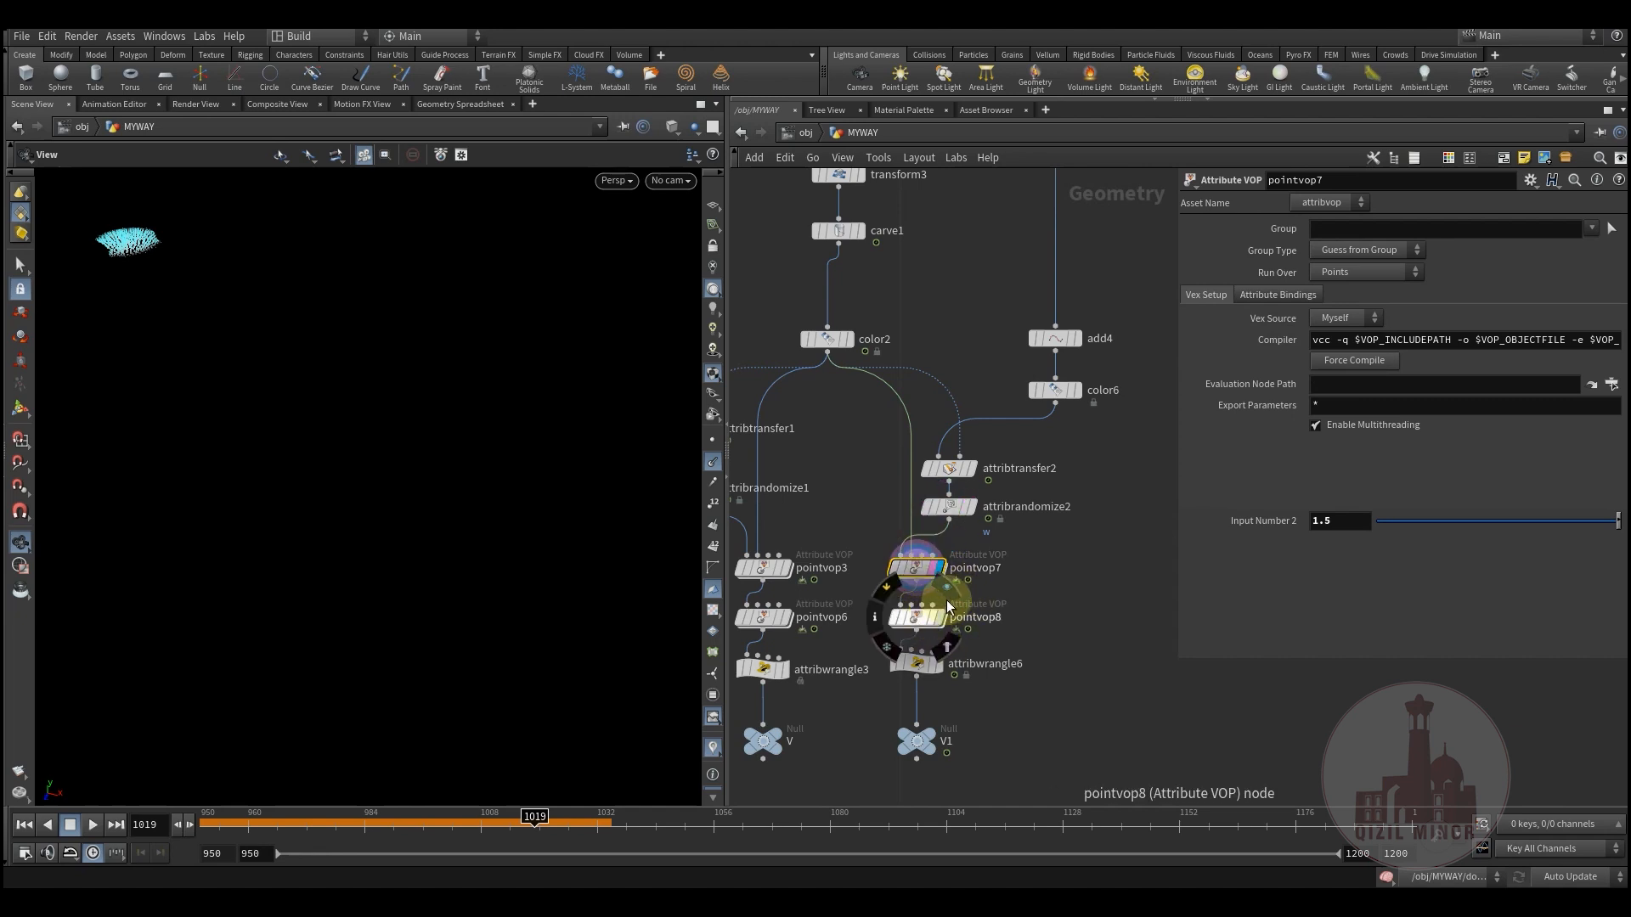
pyautogui.click(926, 629)
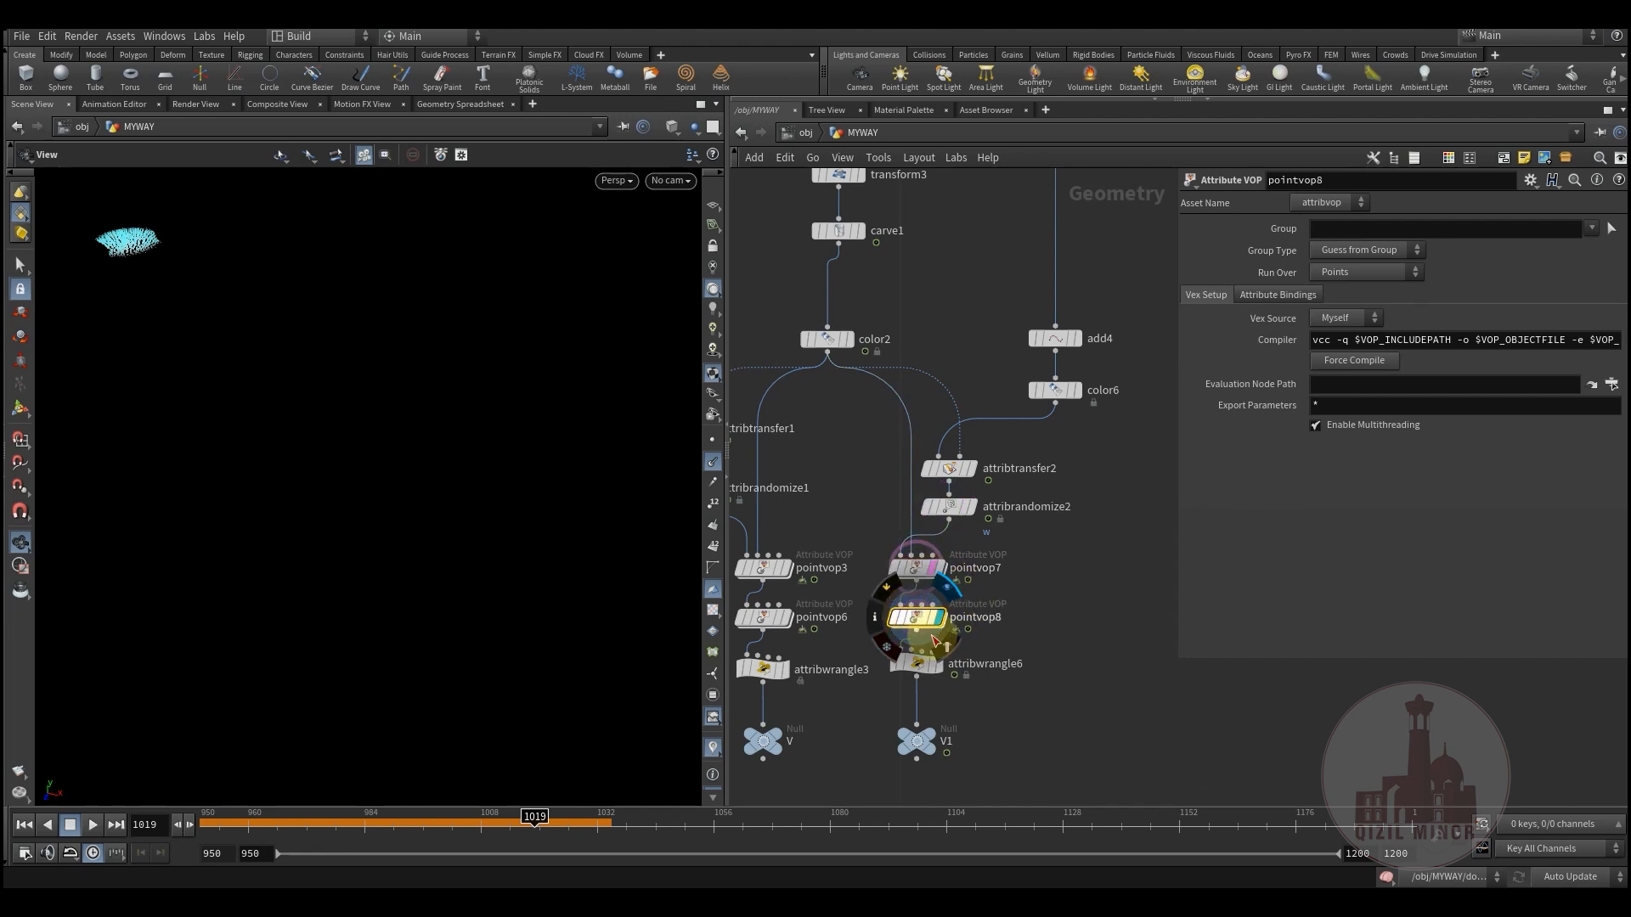
pyautogui.click(950, 668)
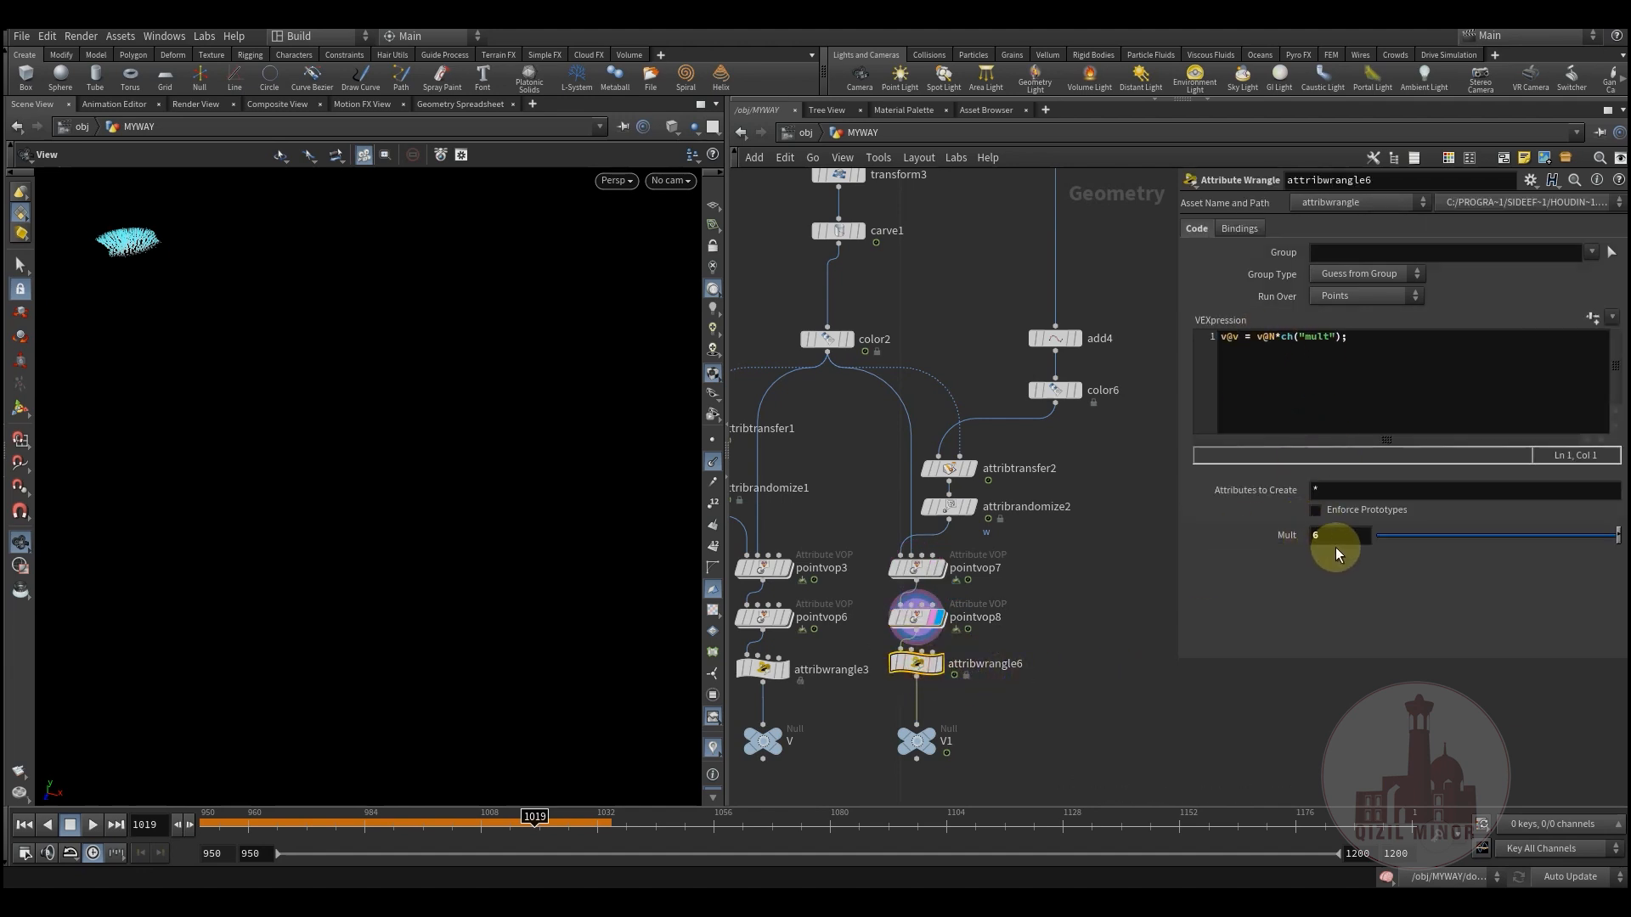
# Locate dopnet1 beside the attribute branches, return the timeline to frame 950 and open the dopnet1 network
pyautogui.moveTo(967, 753); pyautogui.dragTo(1067, 550, button='middle')
pyautogui.moveTo(879, 598); pyautogui.dragTo(1071, 599, button='middle')
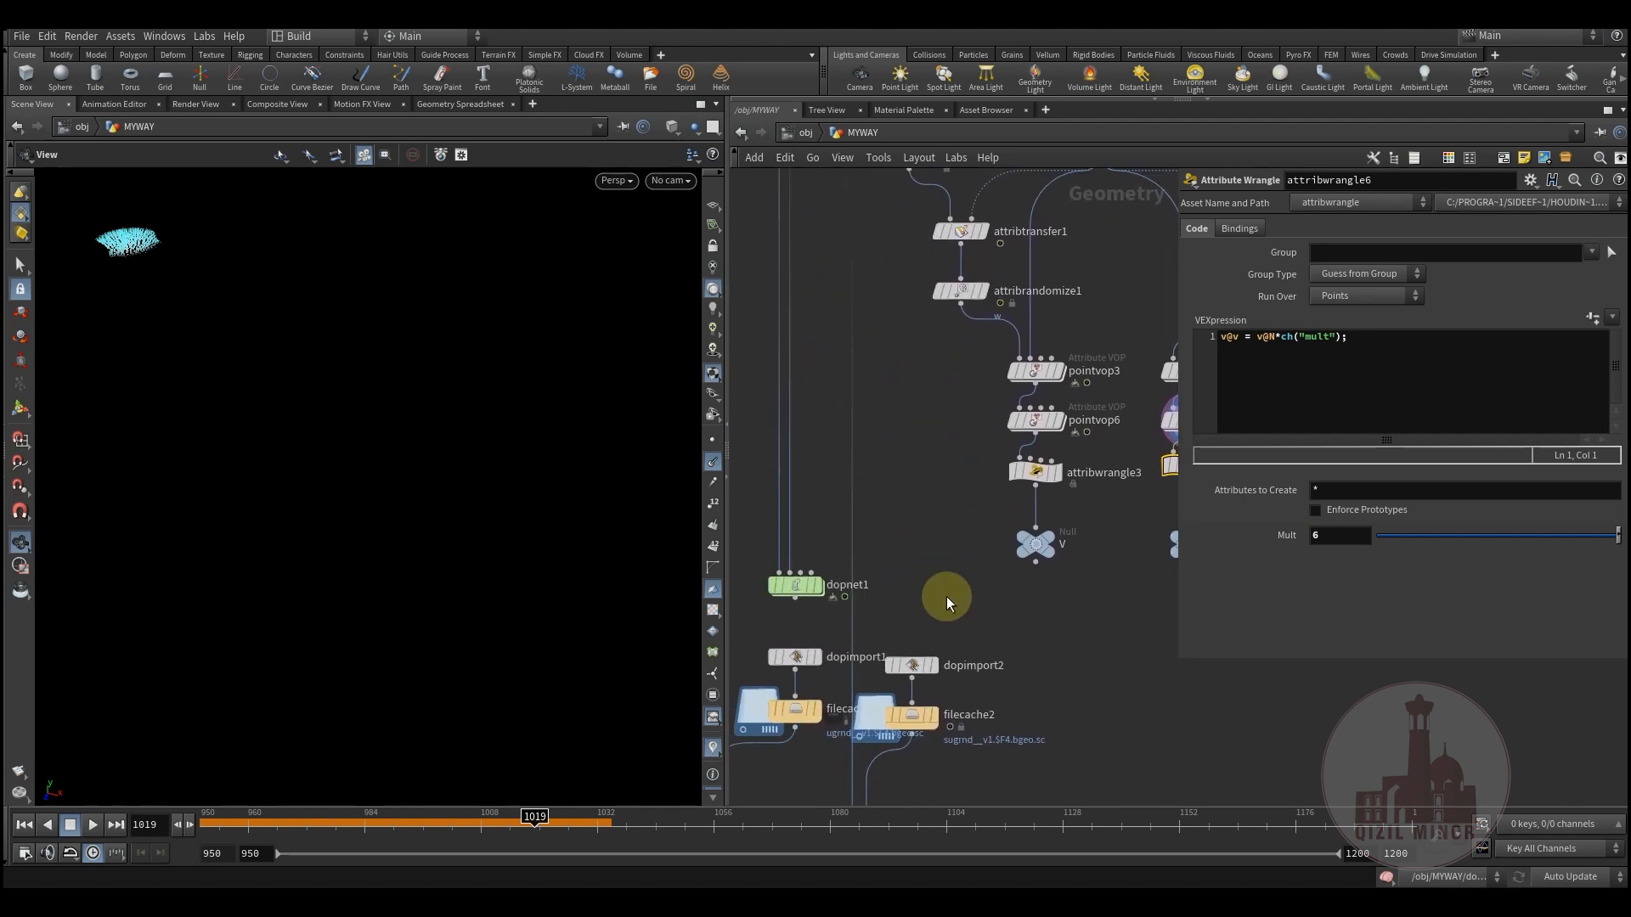
pyautogui.moveTo(946, 598); pyautogui.dragTo(1010, 598, button='middle')
pyautogui.moveTo(232, 829); pyautogui.dragTo(172, 821)
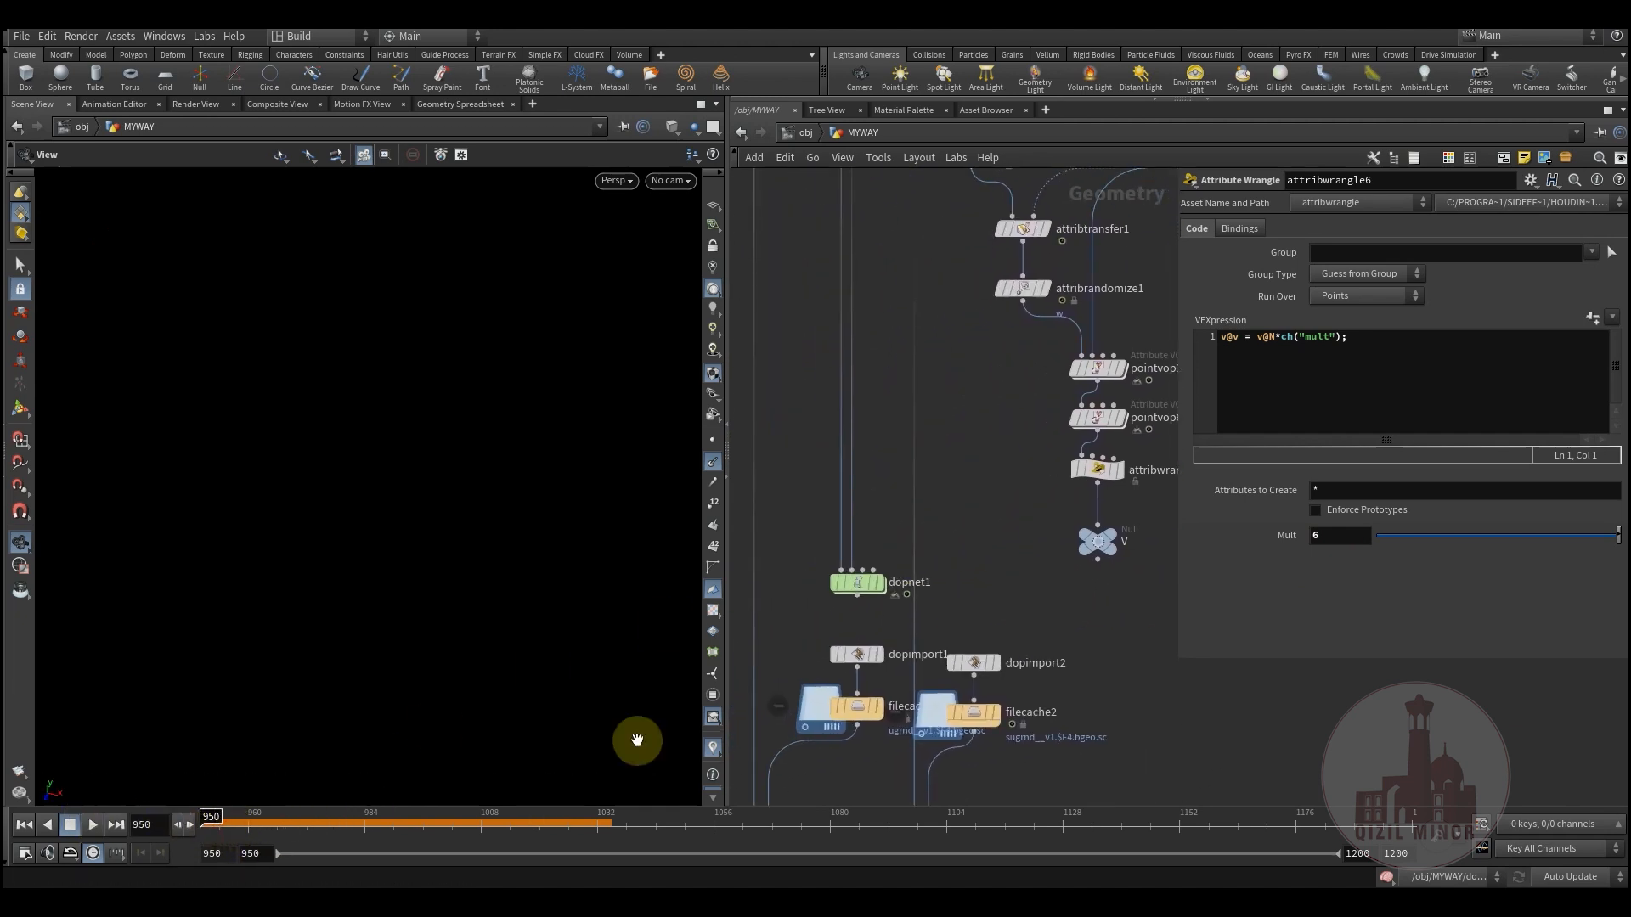
pyautogui.press('r')
pyautogui.doubleClick(856, 584)
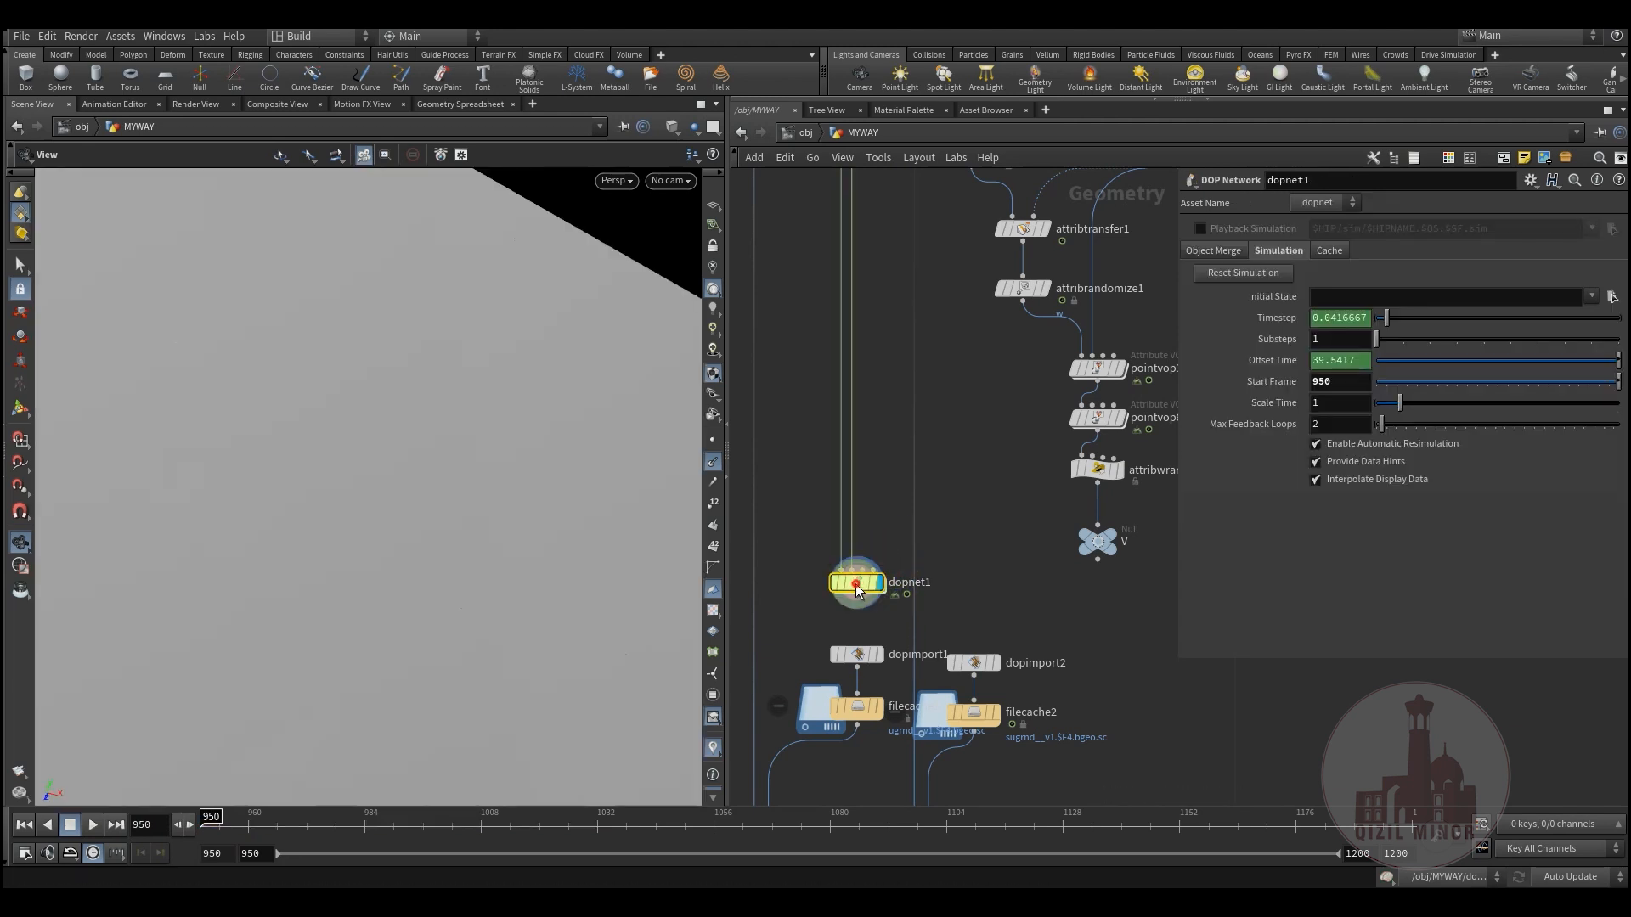
# Survey the solver chain inside dopnet1 and select gravity1 to examine its force settings
pyautogui.moveTo(889, 481); pyautogui.dragTo(841, 498, button='middle')
pyautogui.scroll(-3, 837, 501)
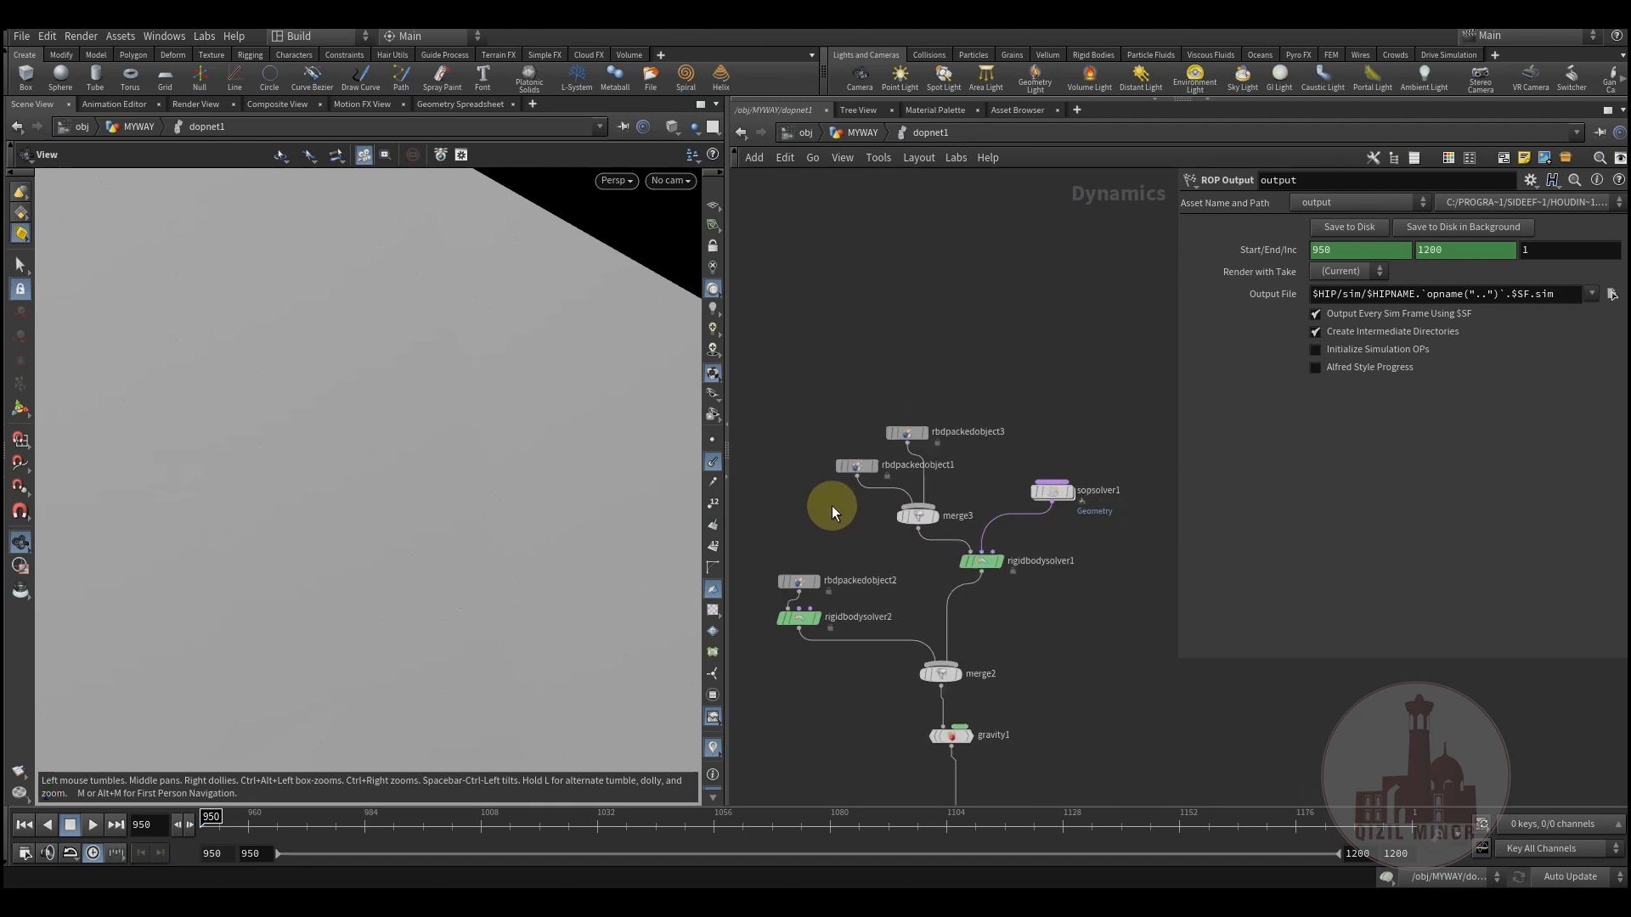
pyautogui.moveTo(815, 352); pyautogui.dragTo(859, 273, button='middle')
pyautogui.moveTo(864, 662); pyautogui.dragTo(855, 537, button='middle')
pyautogui.moveTo(797, 545); pyautogui.dragTo(1038, 715)
pyautogui.moveTo(1041, 641); pyautogui.dragTo(1031, 824, button='middle')
pyautogui.moveTo(1004, 639); pyautogui.dragTo(1004, 640)
pyautogui.moveTo(1004, 640); pyautogui.dragTo(1041, 690, button='middle')
pyautogui.scroll(2, 843, 584)
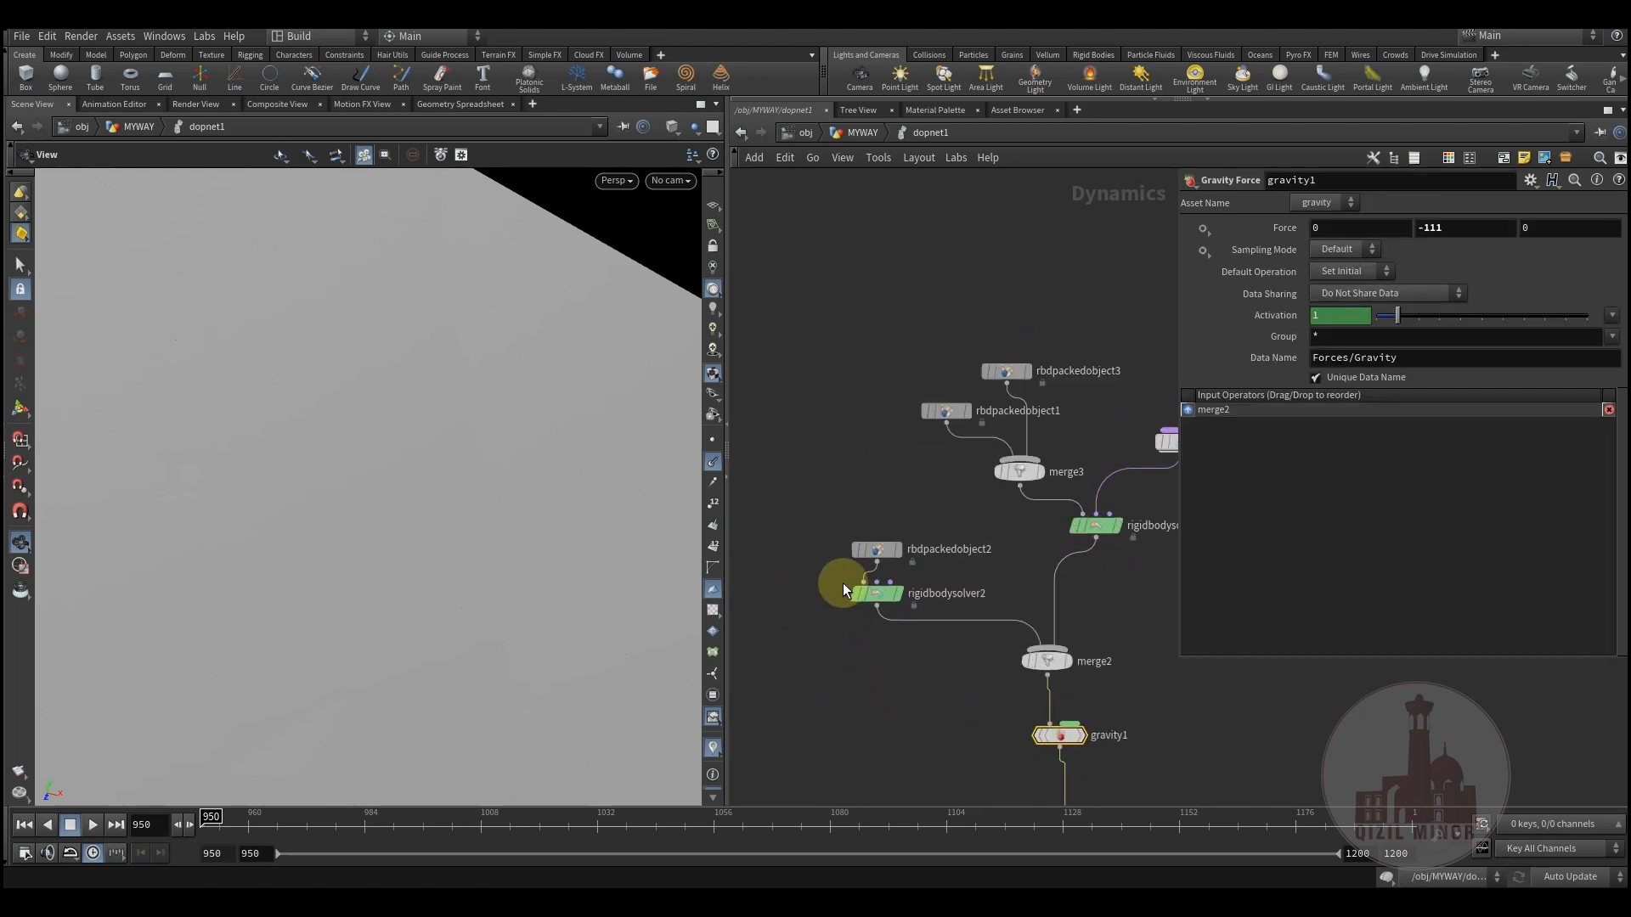
# Select rbdpackedobject2 with rigidbodysolver2 to inspect the static object settings, and examine groundplane1's position
pyautogui.moveTo(910, 635); pyautogui.dragTo(915, 640)
pyautogui.moveTo(915, 640); pyautogui.dragTo(938, 429, button='middle')
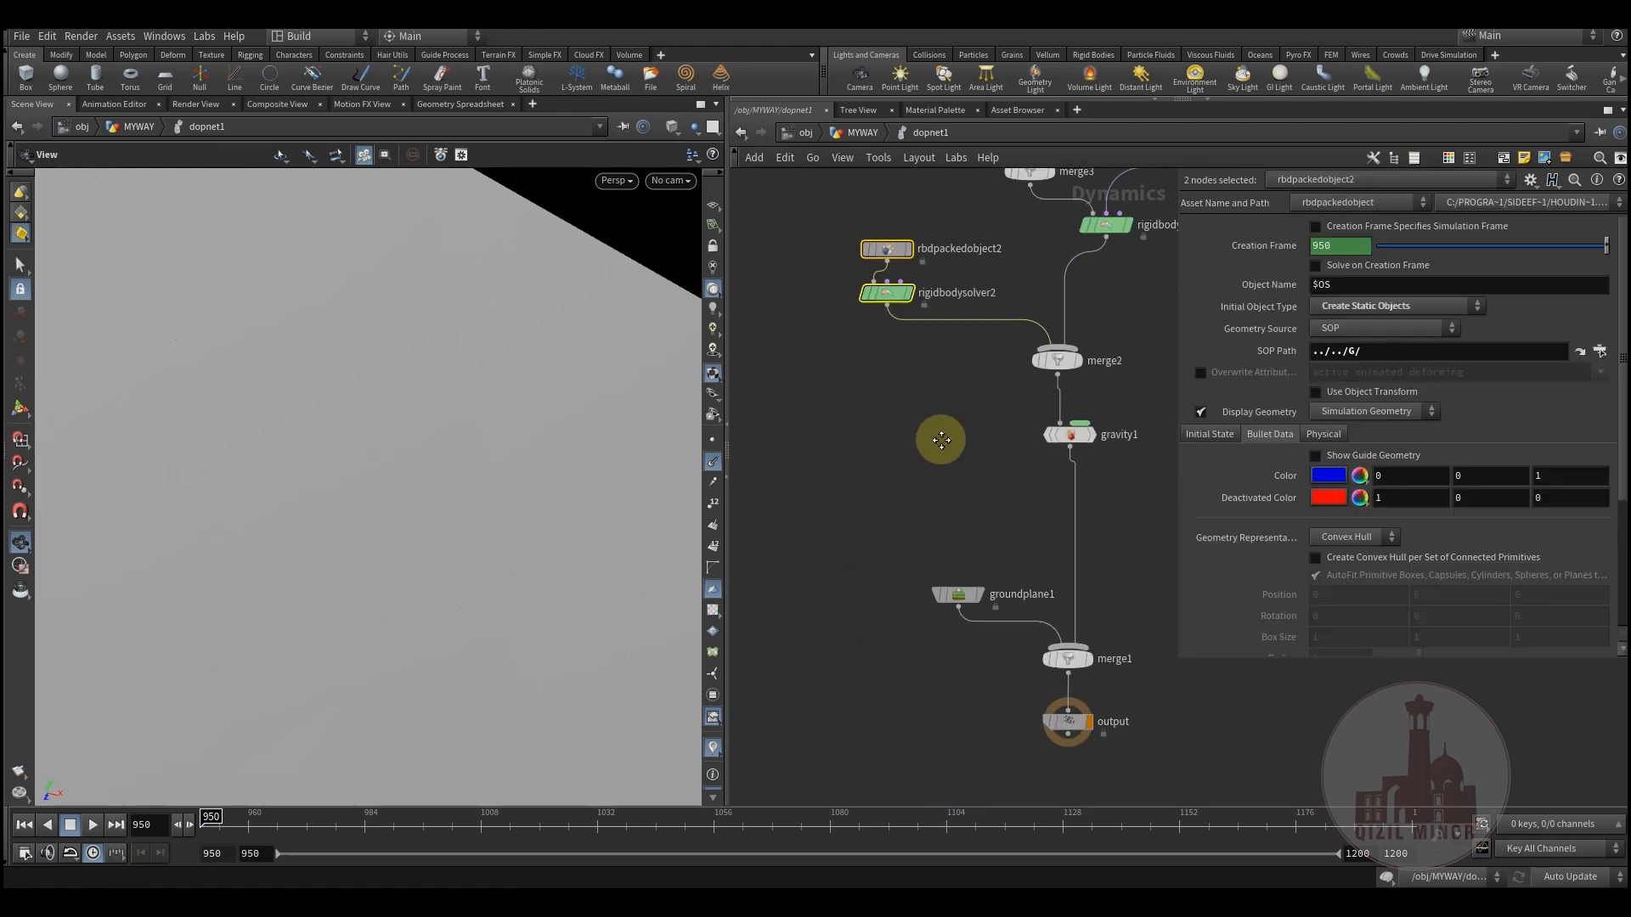
pyautogui.moveTo(907, 506); pyautogui.dragTo(903, 525, button='middle')
pyautogui.moveTo(864, 562); pyautogui.dragTo(1014, 676)
pyautogui.moveTo(867, 569); pyautogui.dragTo(1015, 680)
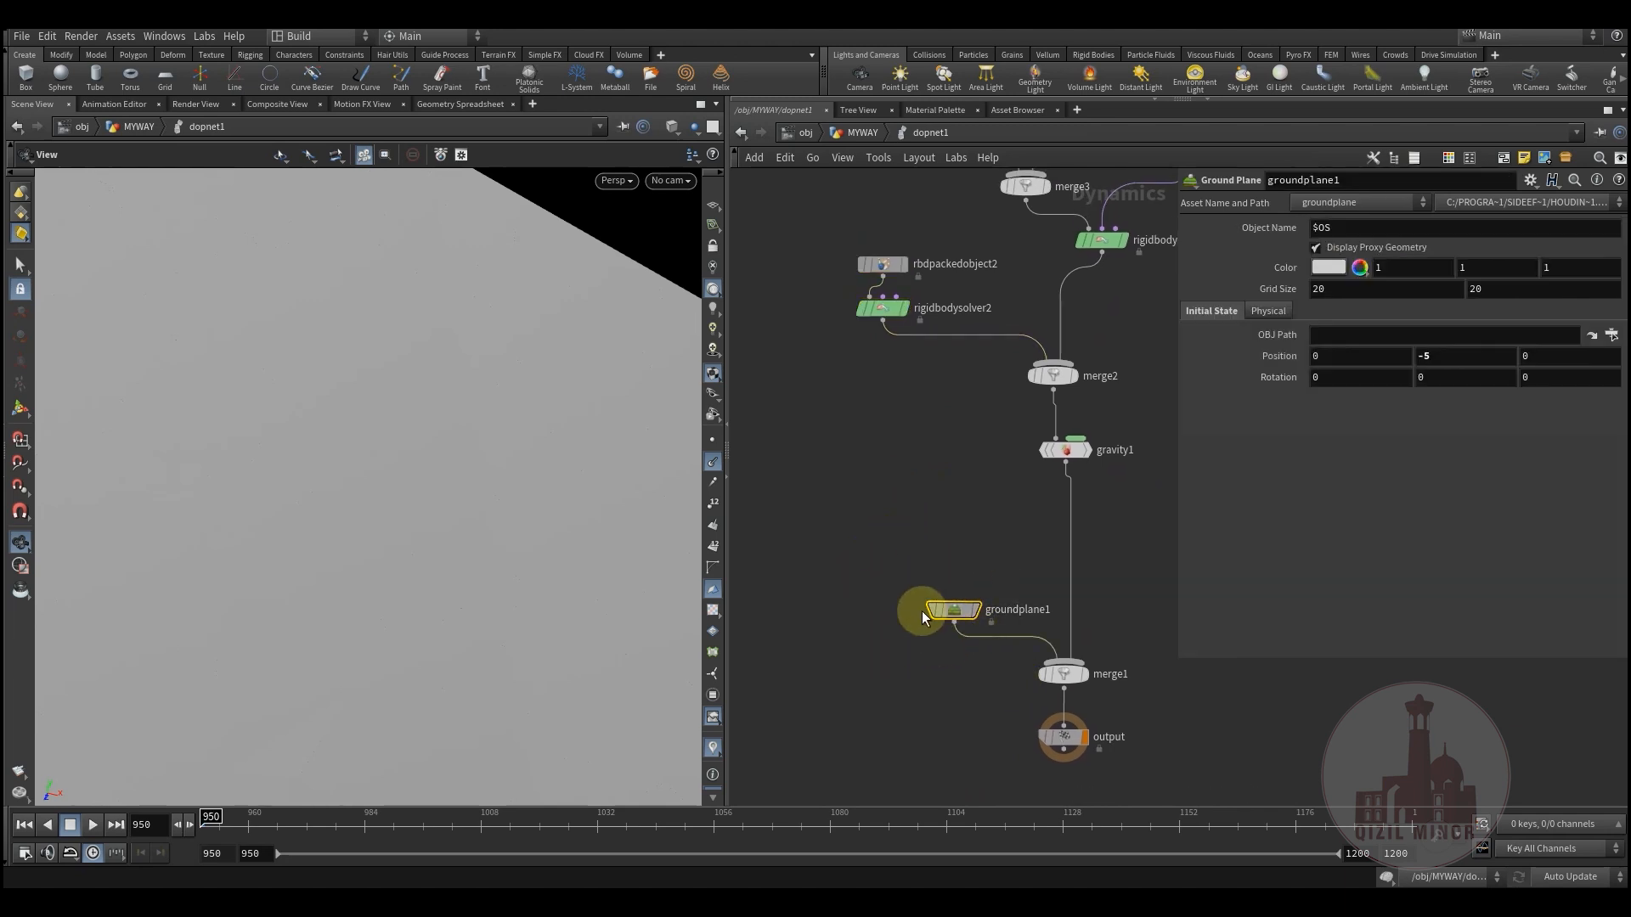
# Frame the whole ground, bypass rbdpackedobject2 and re-enable it, and display only its geometry to identify the static ground pieces
pyautogui.moveTo(934, 523); pyautogui.dragTo(977, 675, button='middle')
pyautogui.moveTo(437, 360); pyautogui.dragTo(234, 402)
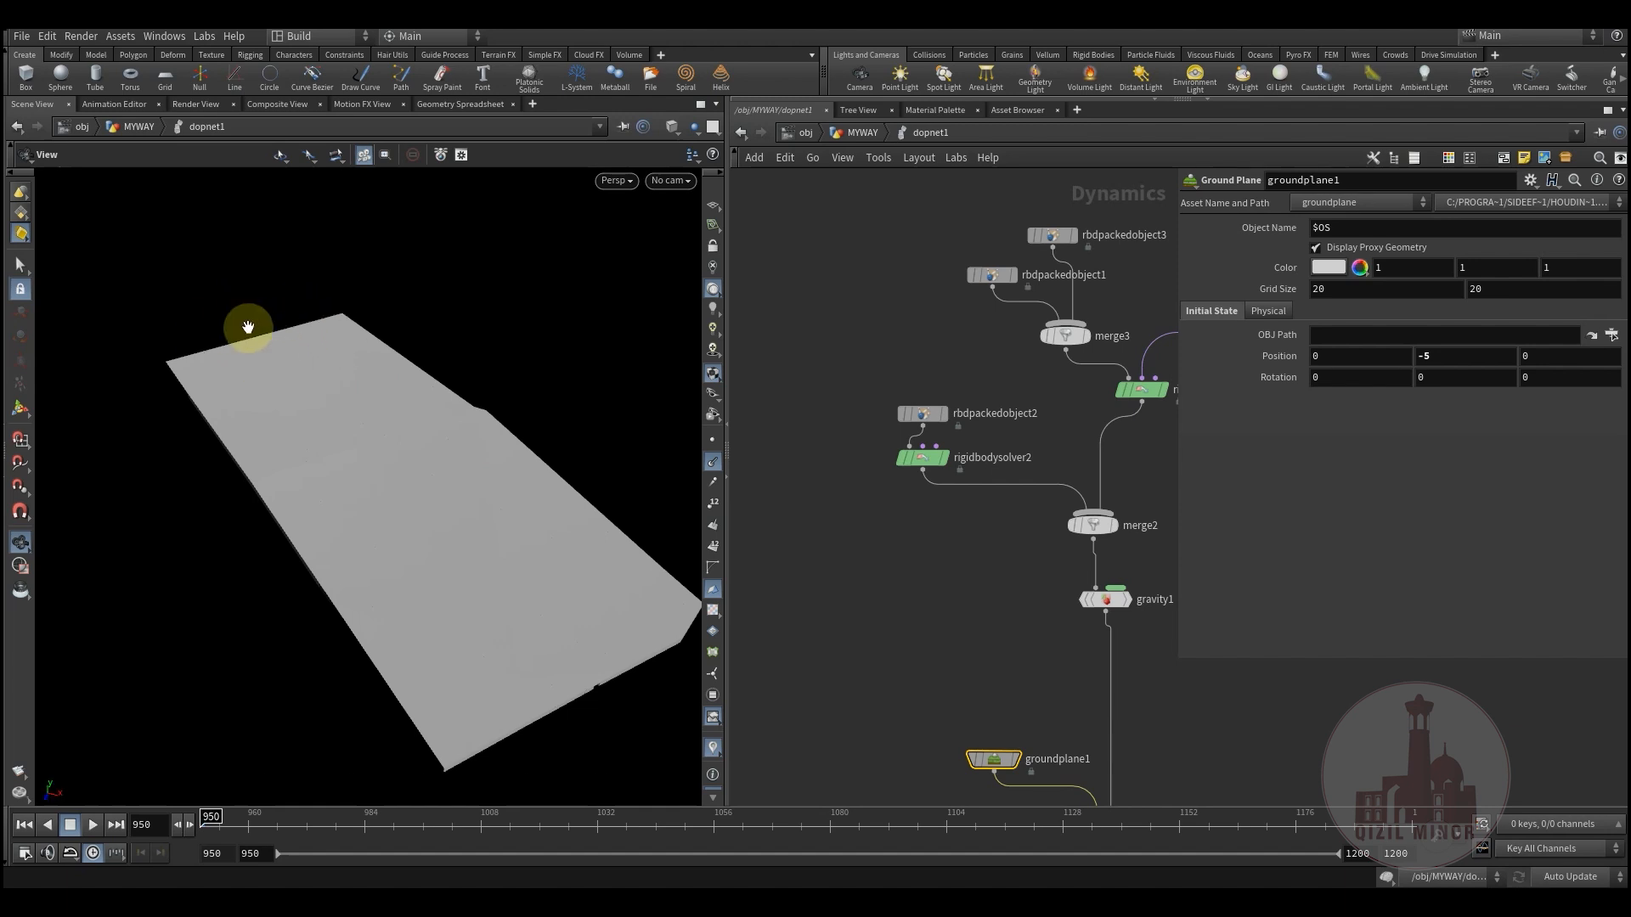
pyautogui.scroll(4, 902, 557)
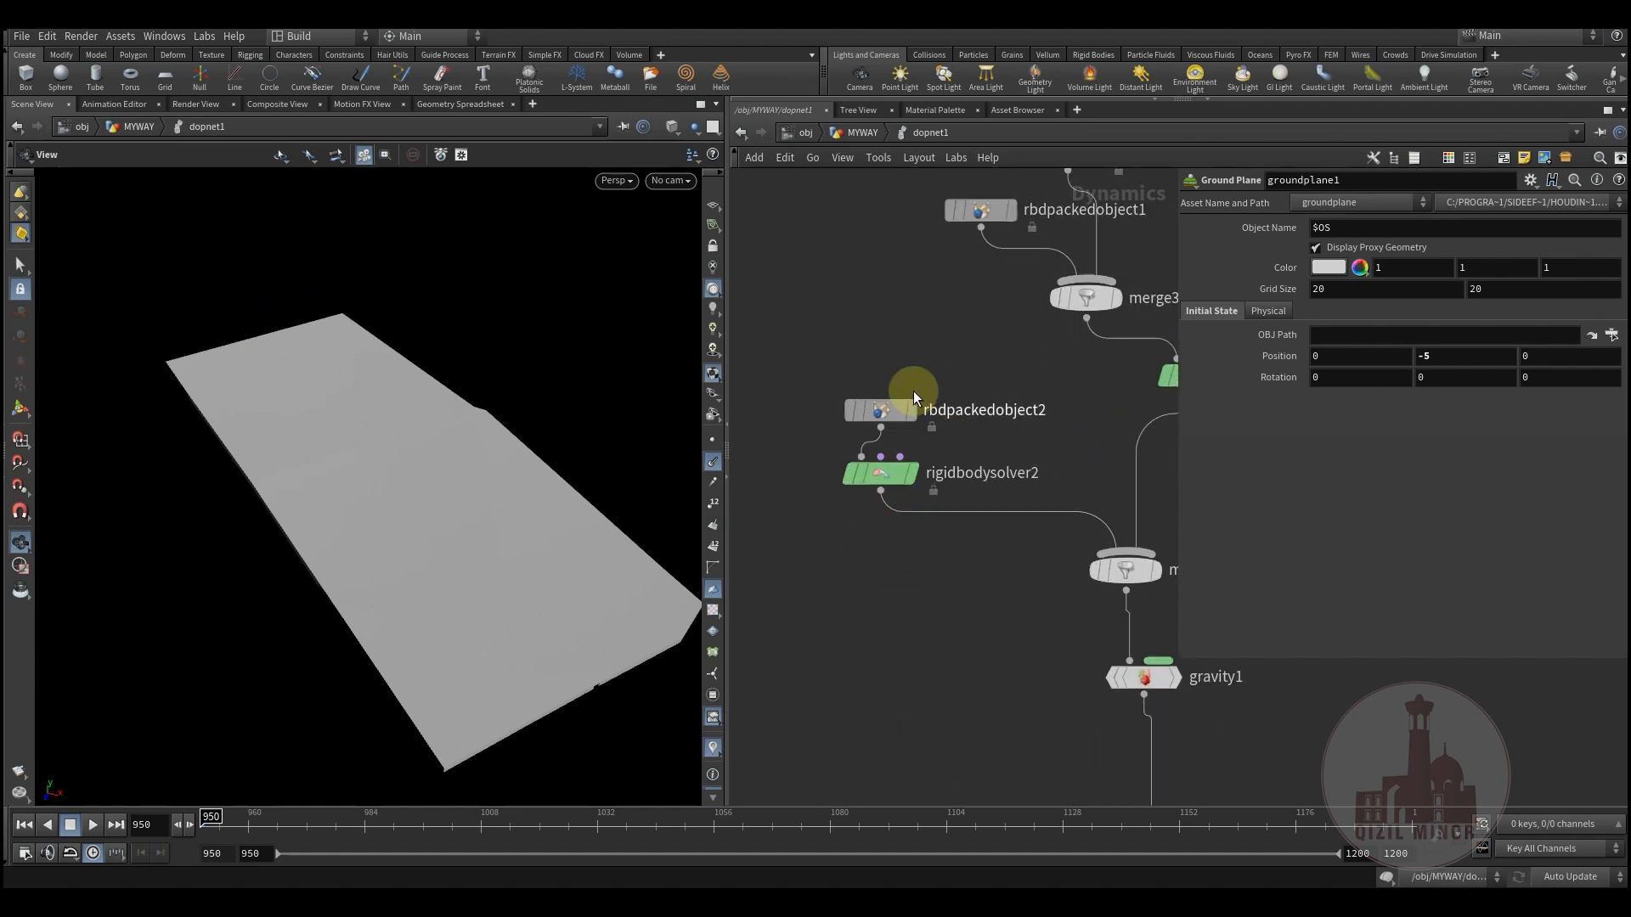
pyautogui.moveTo(887, 416)
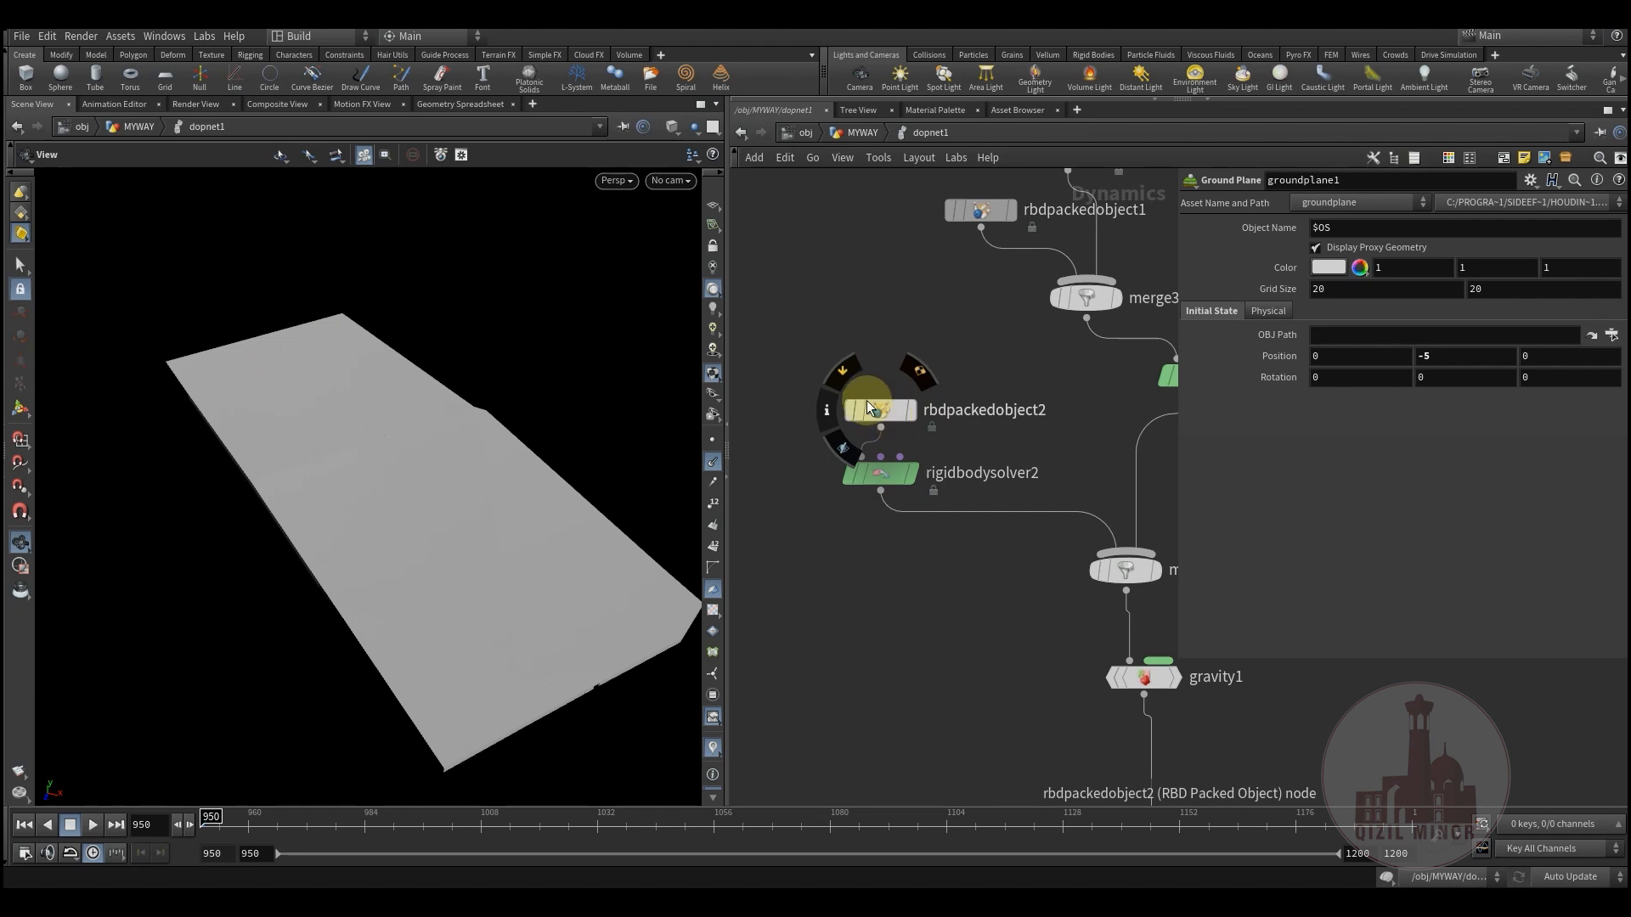
pyautogui.click(876, 411)
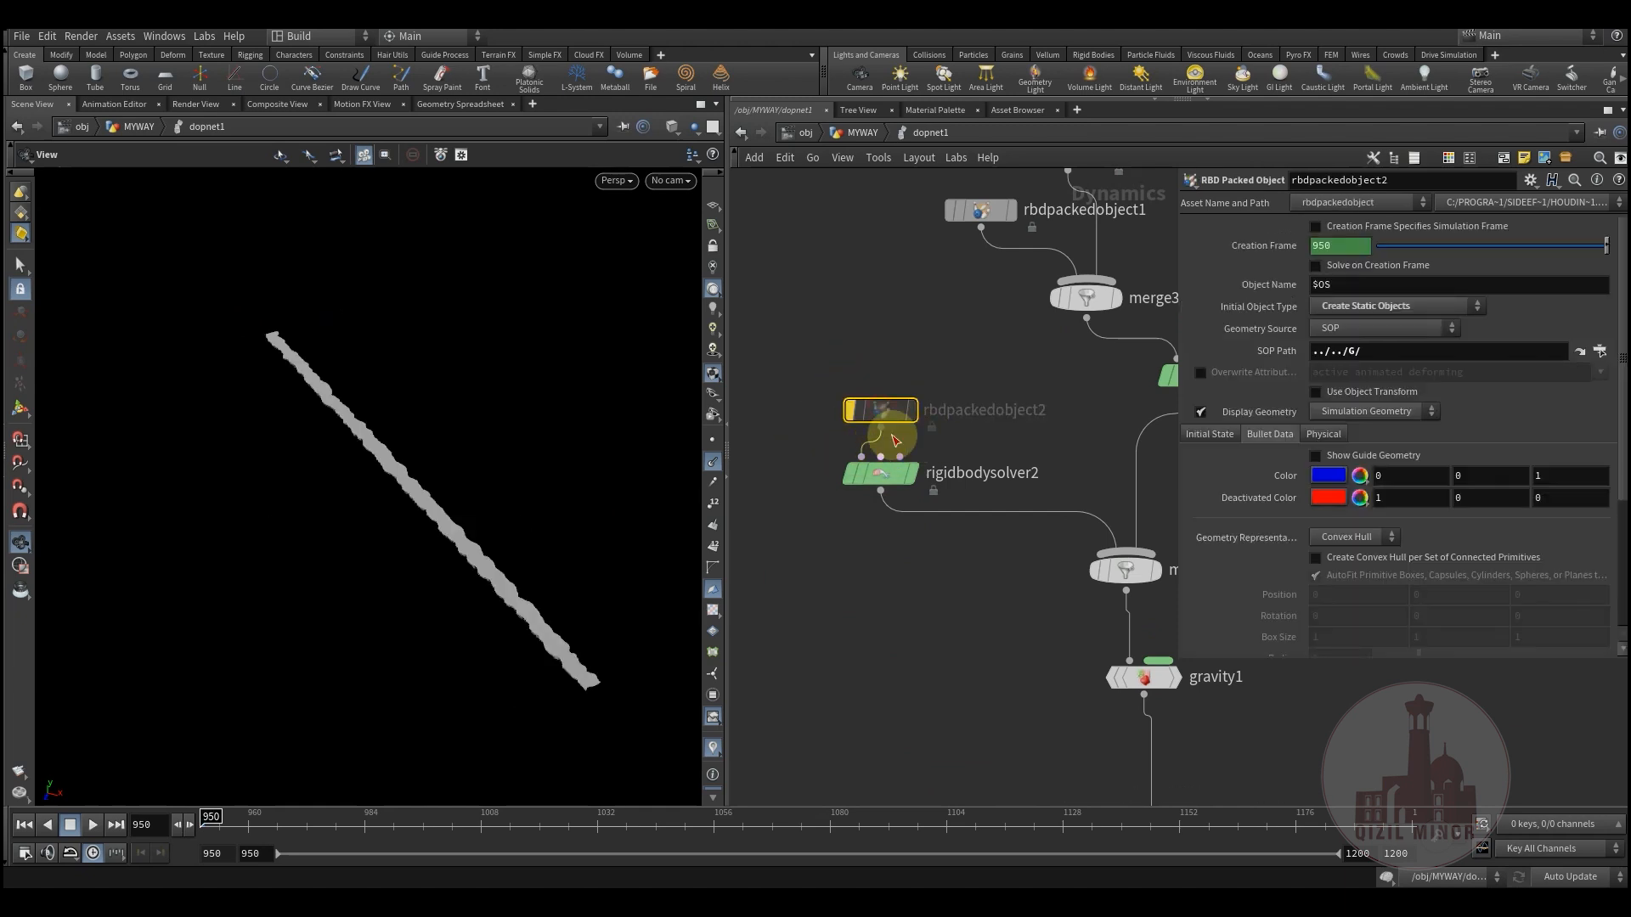
pyautogui.click(842, 372)
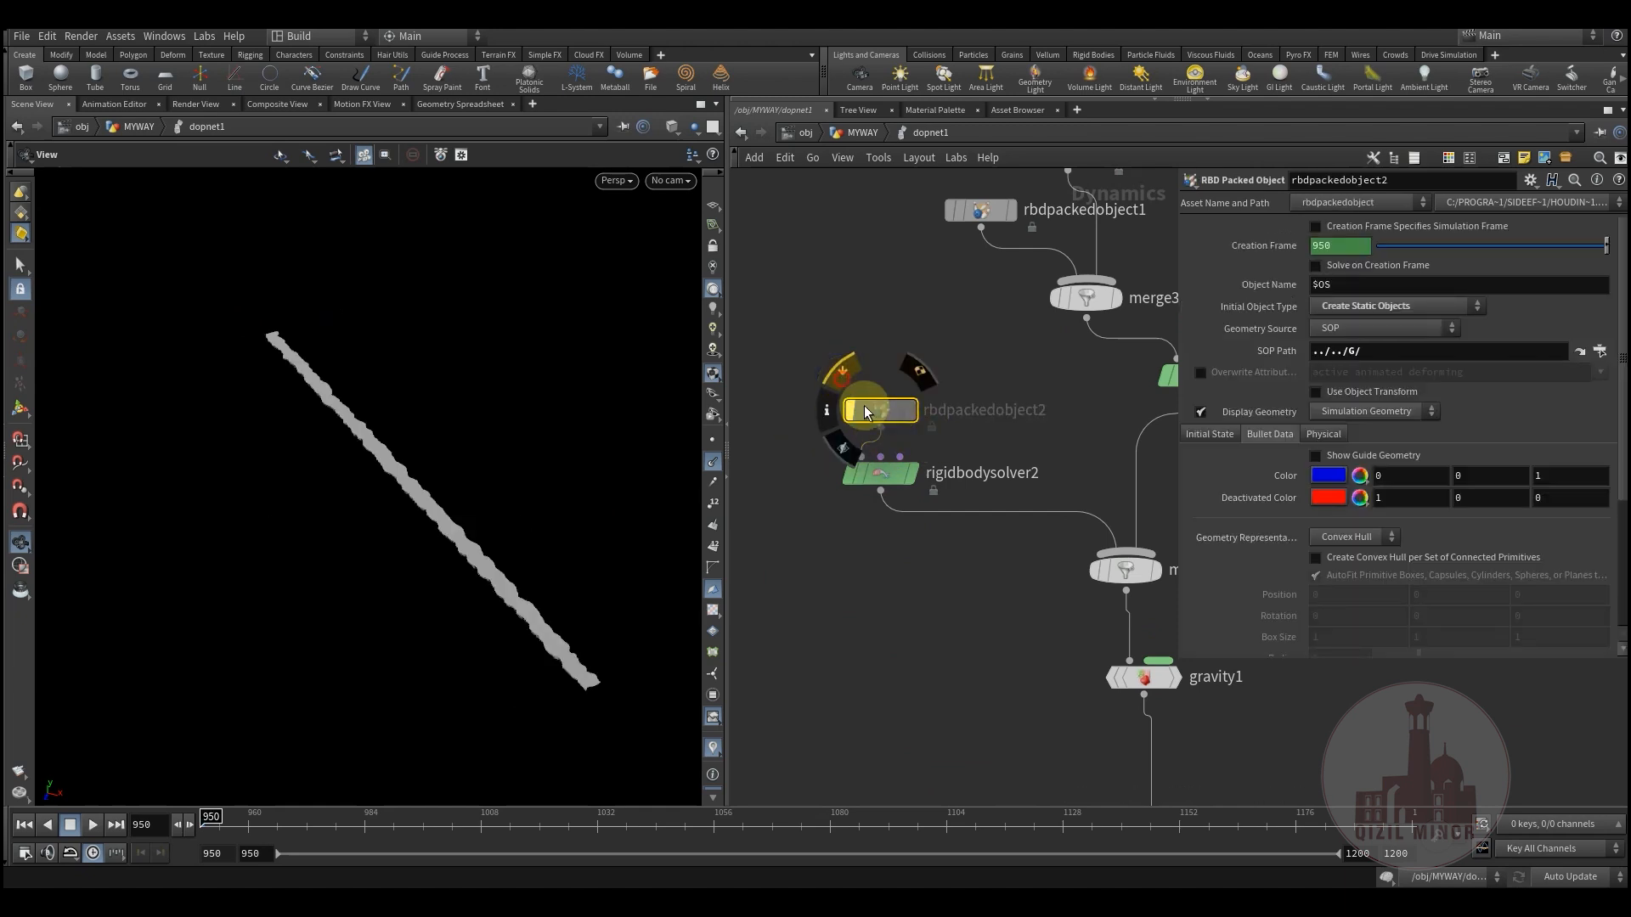
pyautogui.click(923, 373)
pyautogui.moveTo(906, 429)
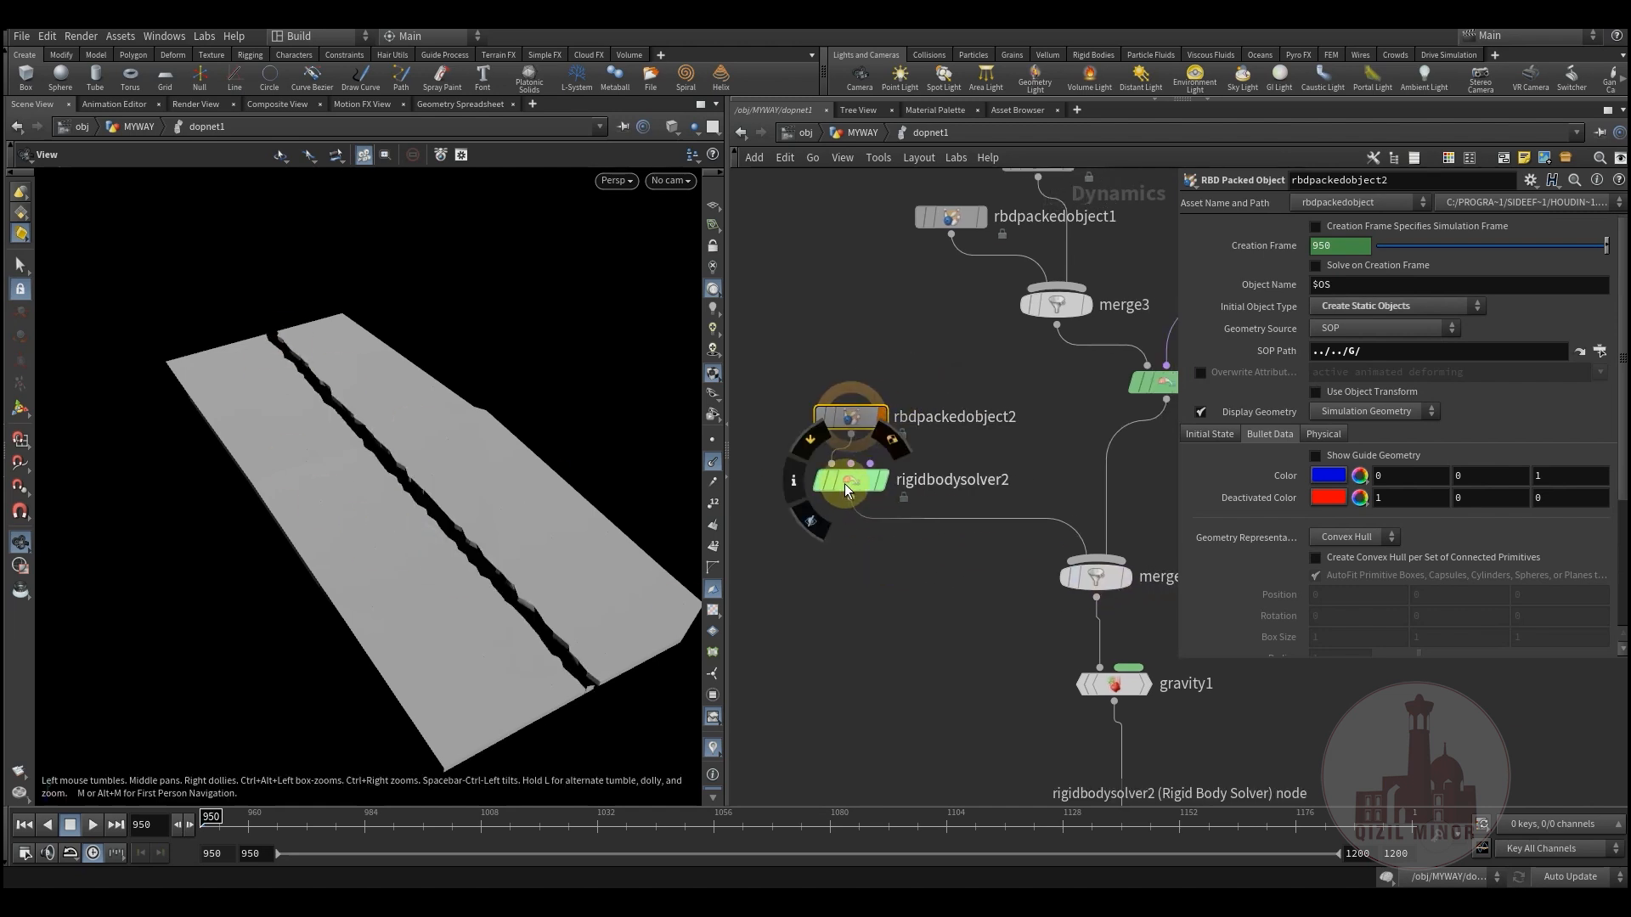
# Inspect rigidbodysolver2, select it together with rbdpackedobject2, and trace the network up to the rigidbodysolver1 branch
pyautogui.click(846, 481)
pyautogui.moveTo(886, 510); pyautogui.dragTo(705, 658, button='middle')
pyautogui.scroll(-1, 764, 612)
pyautogui.moveTo(1034, 447); pyautogui.dragTo(1016, 442)
pyautogui.moveTo(1030, 604); pyautogui.dragTo(1132, 550, button='middle')
pyautogui.moveTo(783, 547); pyautogui.dragTo(758, 650)
pyautogui.moveTo(833, 476); pyautogui.dragTo(806, 666)
pyautogui.moveTo(908, 496); pyautogui.dragTo(848, 586, button='middle')
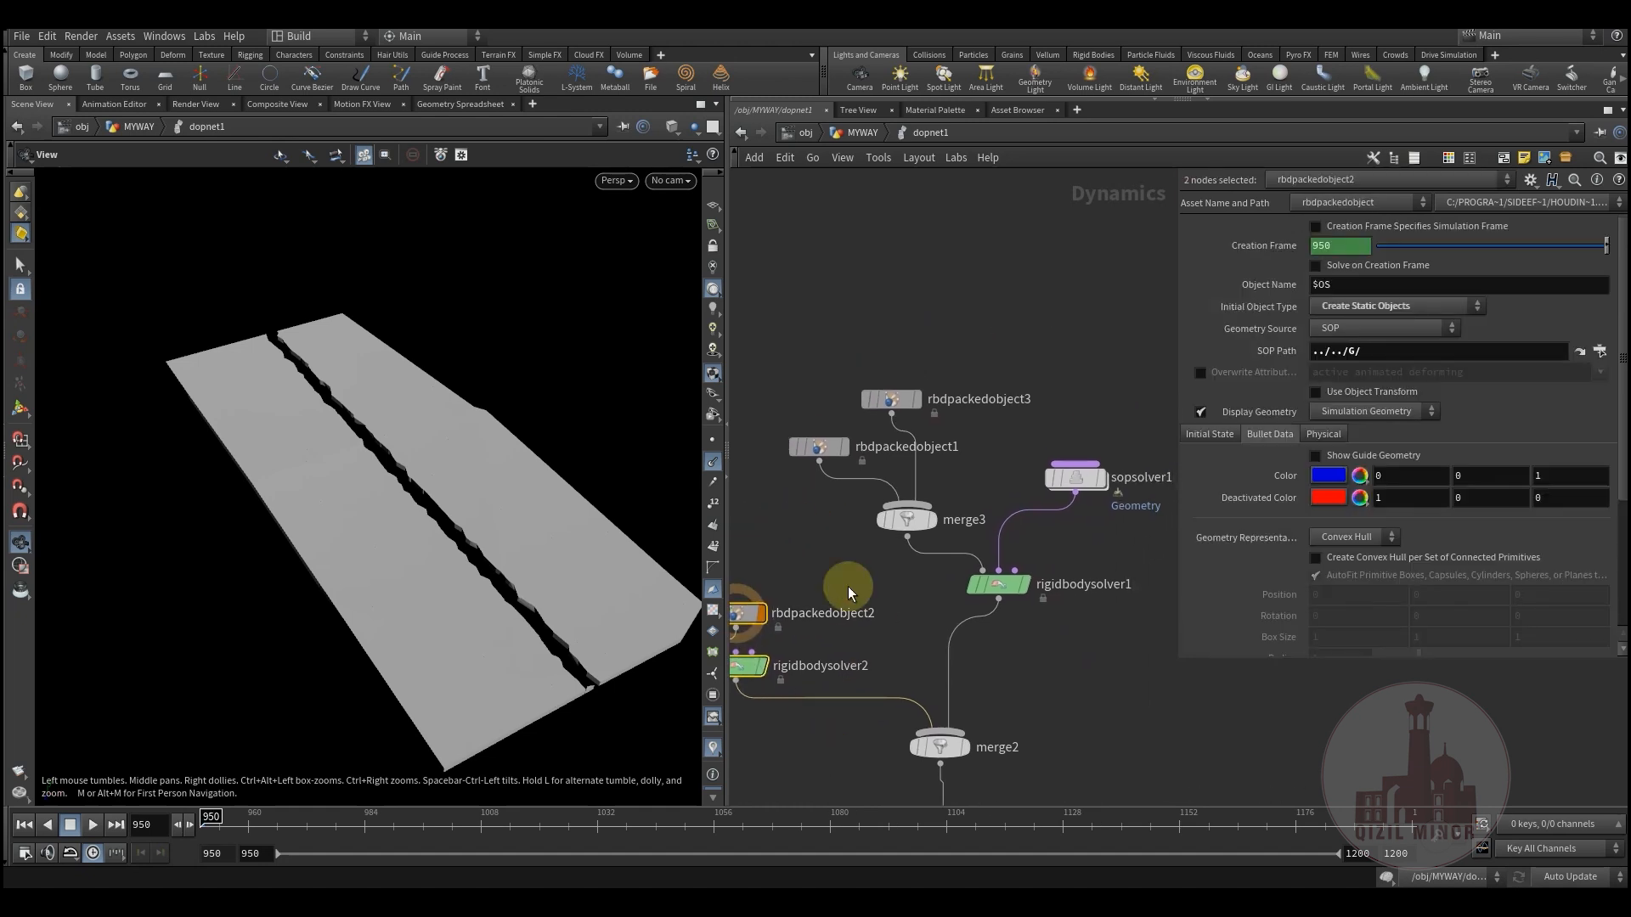
# Display rbdpackedobject1 and rbdpackedobject3 in turn to compare their geometry source settings
pyautogui.click(854, 420)
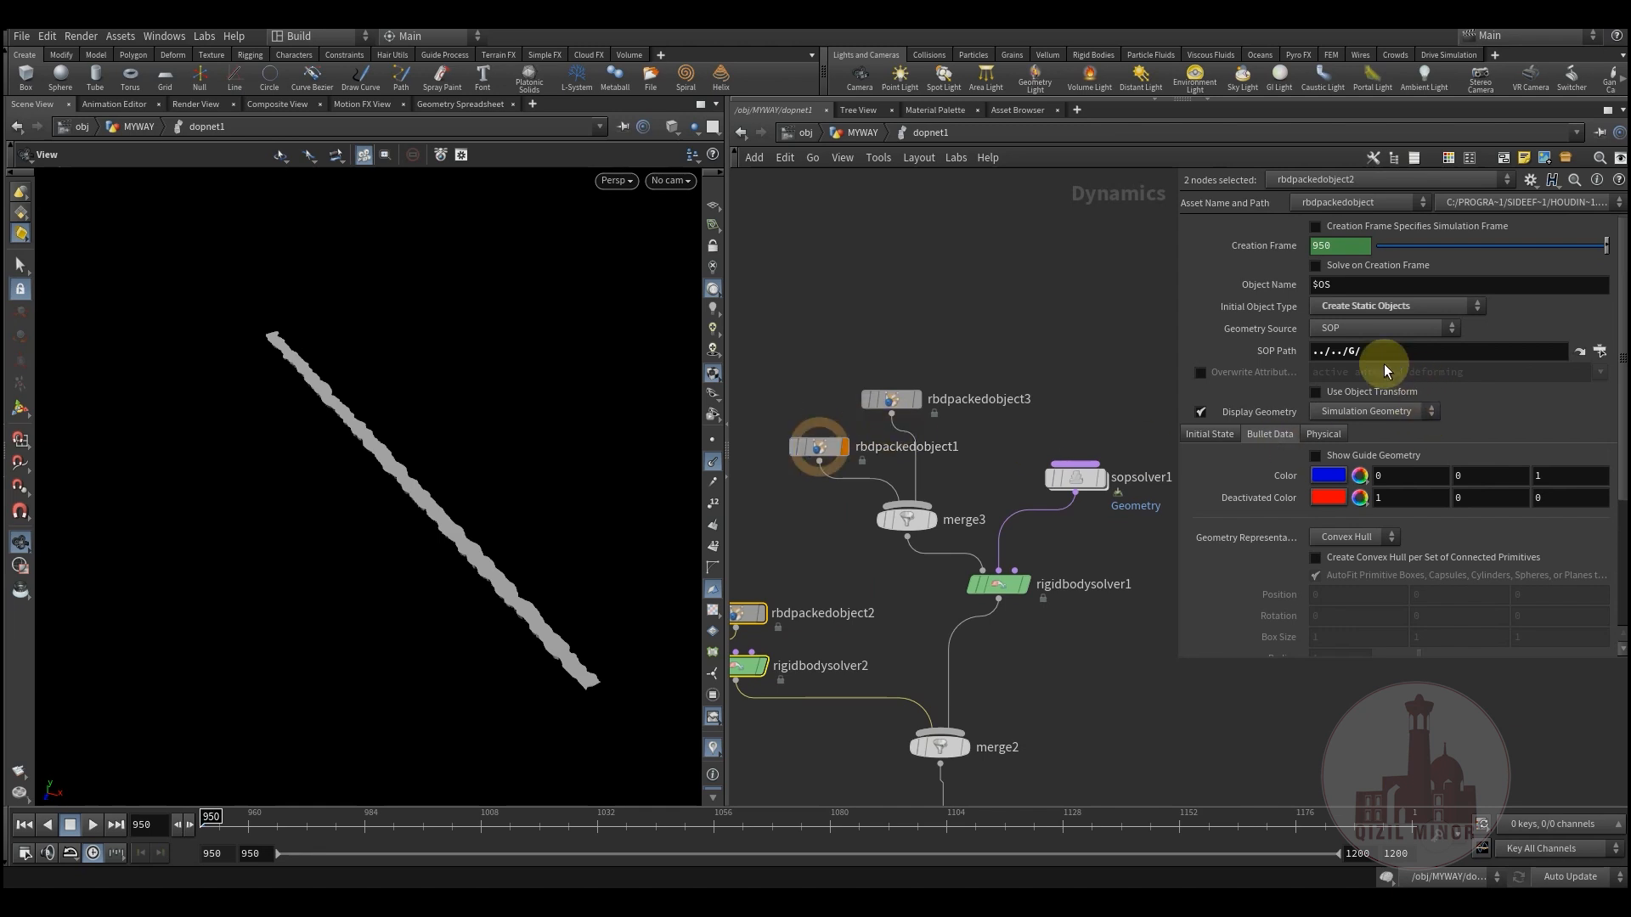
pyautogui.click(829, 445)
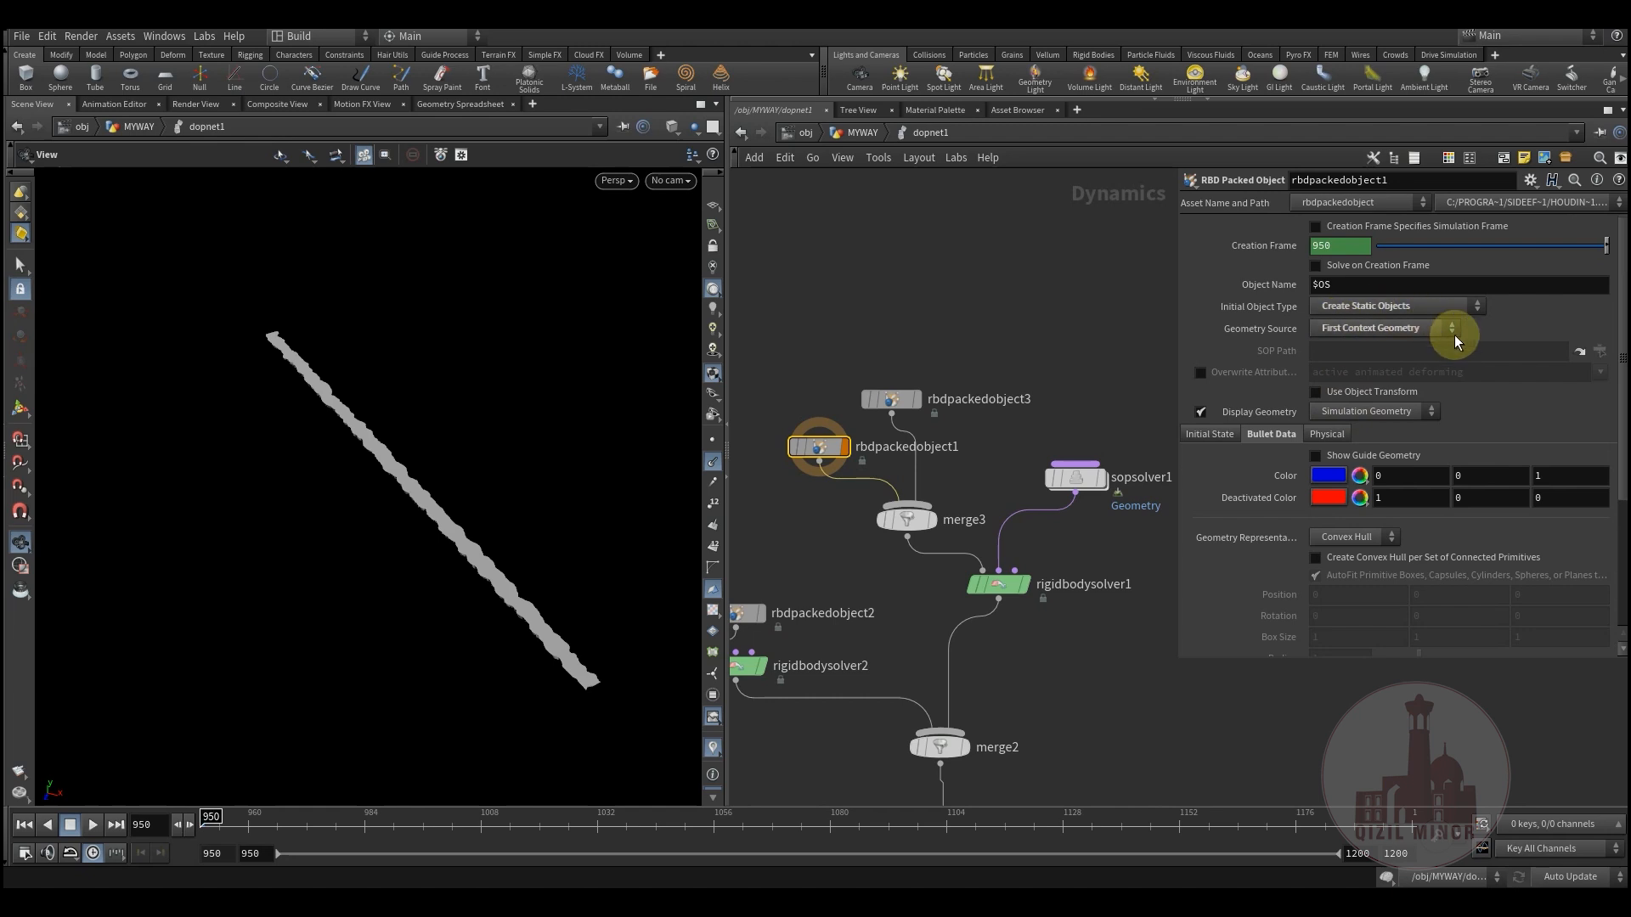
pyautogui.click(891, 401)
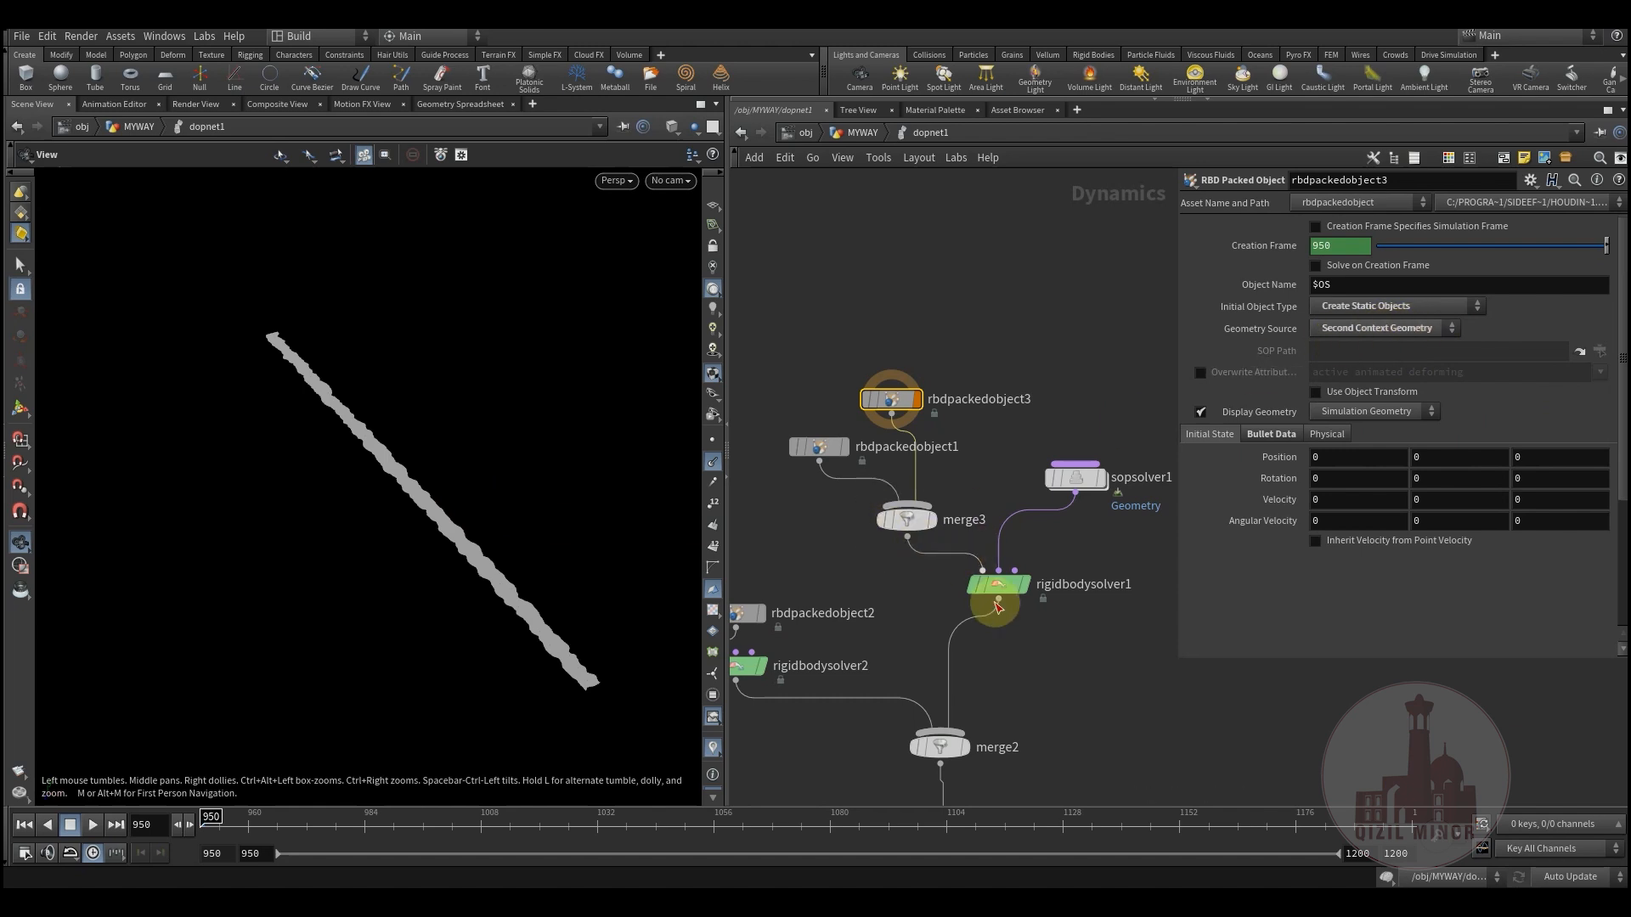
# Open sopsolver1, display attribtransfer1 with its settings, and scrub the timeline to frame 987
pyautogui.doubleClick(1074, 481)
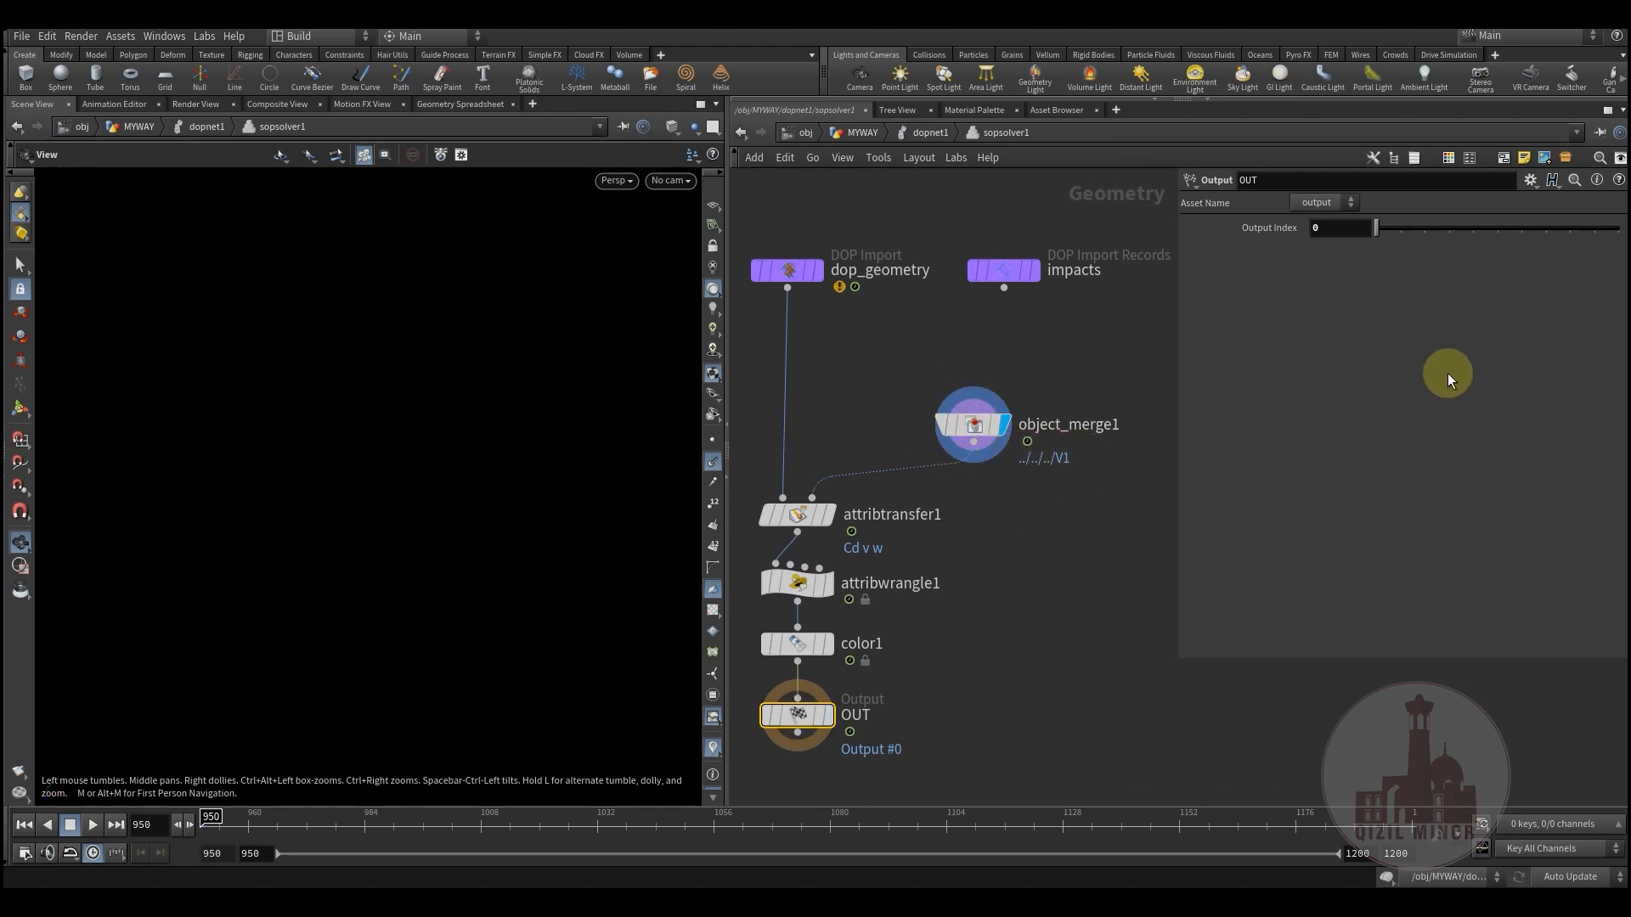
pyautogui.moveTo(856, 539); pyautogui.dragTo(914, 509, button='middle')
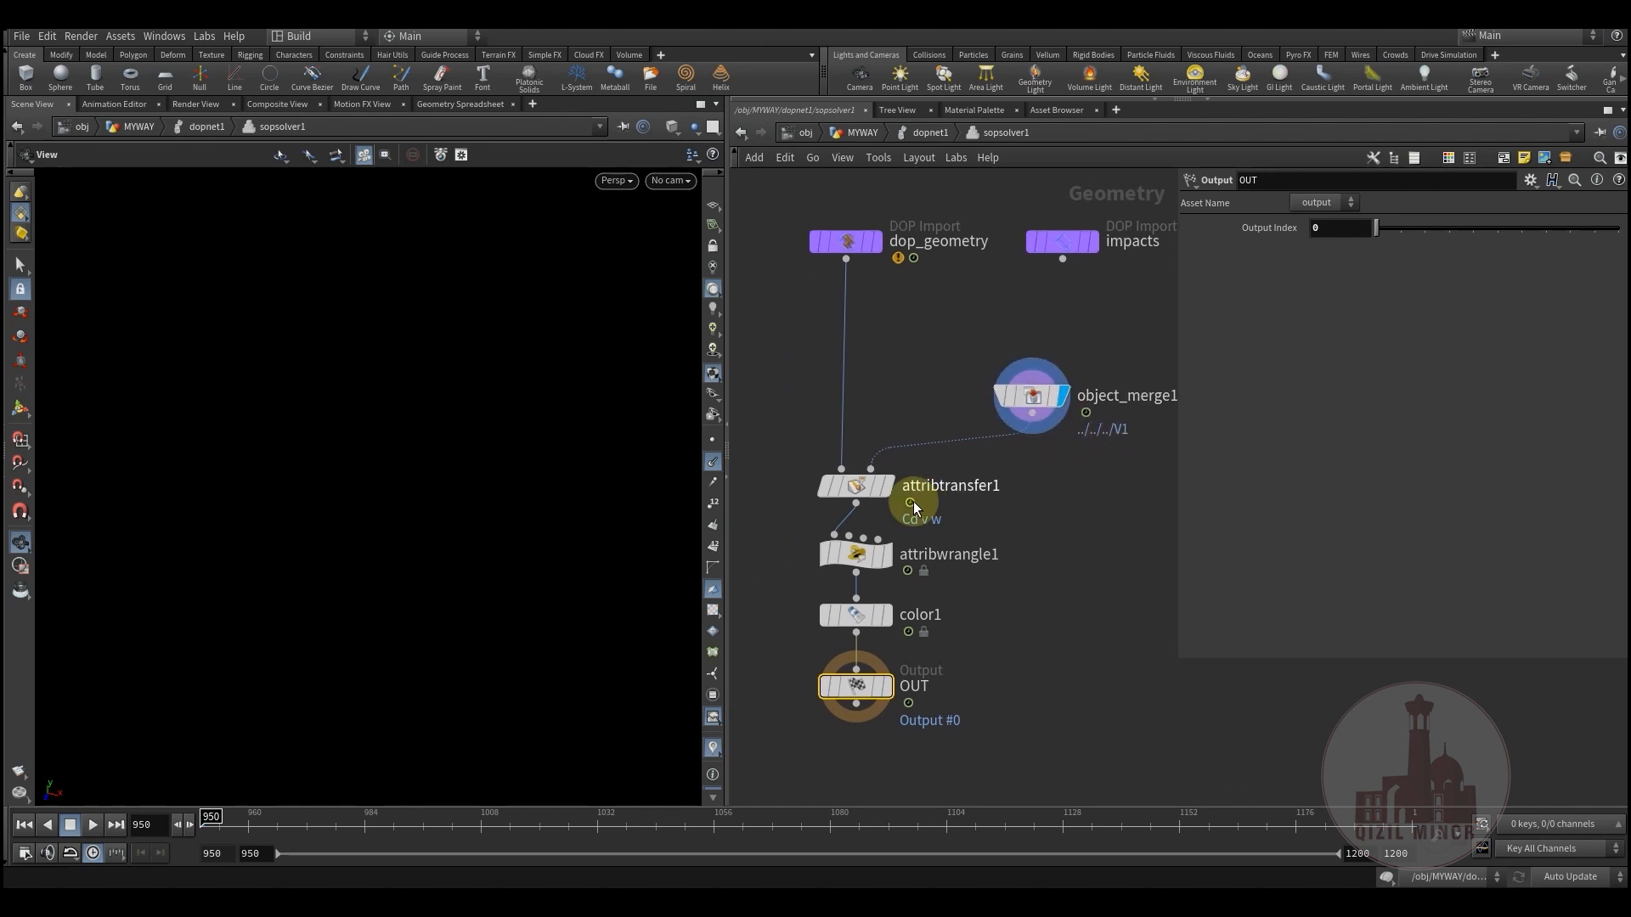
pyautogui.click(896, 452)
pyautogui.click(875, 491)
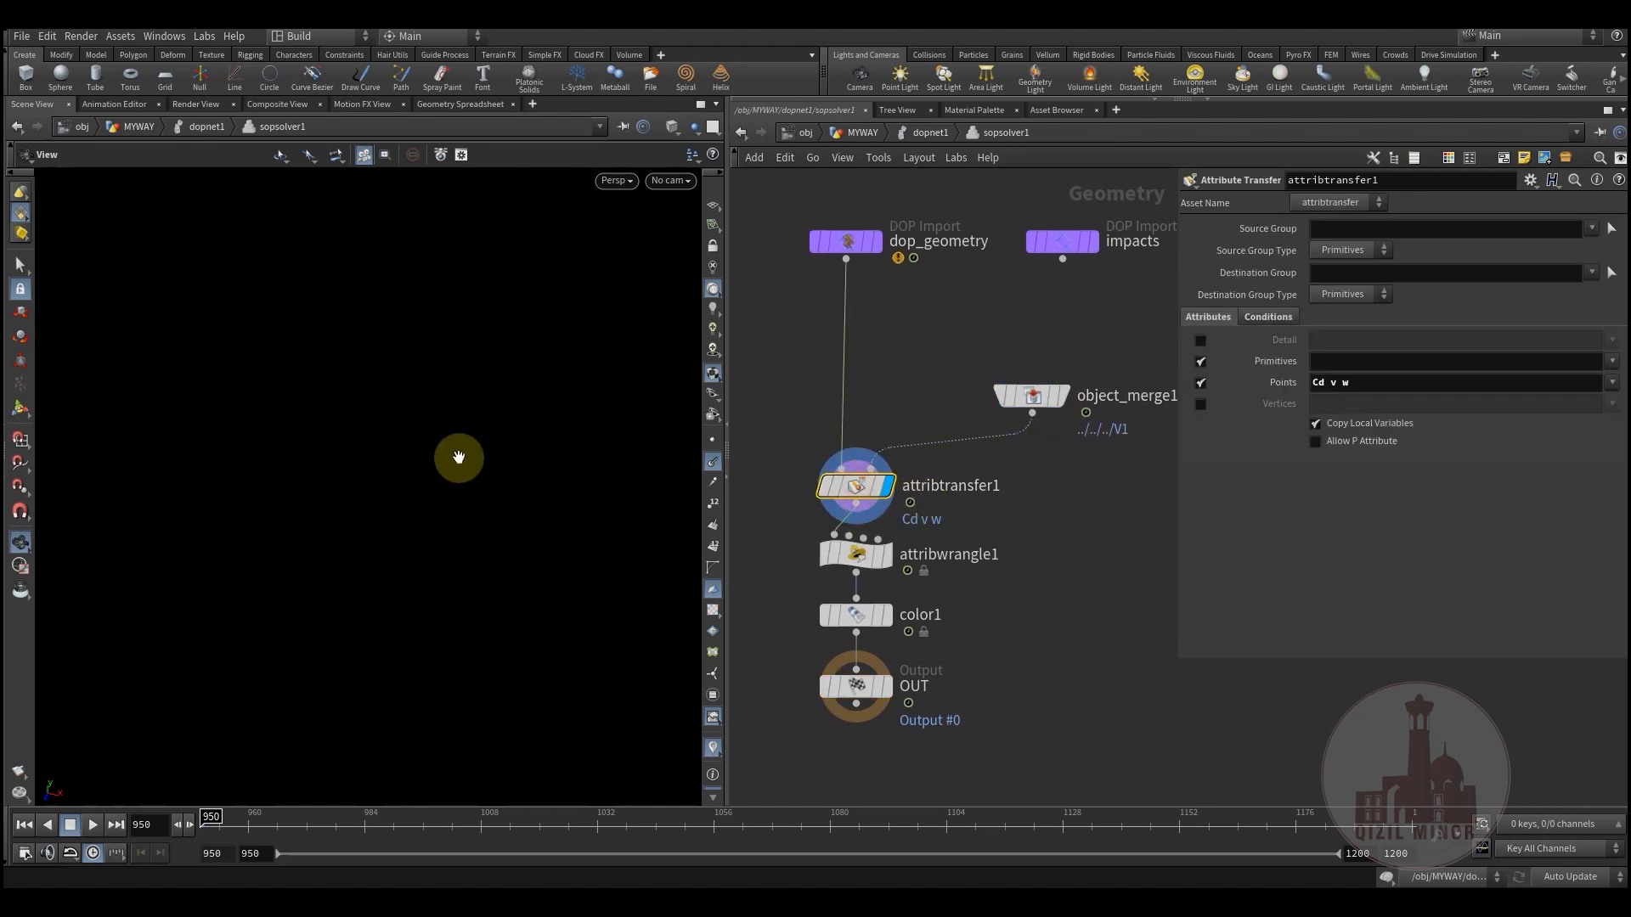
pyautogui.moveTo(226, 838)
pyautogui.mouseDown()
pyautogui.moveTo(540, 847)
pyautogui.moveTo(699, 830)
pyautogui.moveTo(379, 823)
pyautogui.mouseUp()
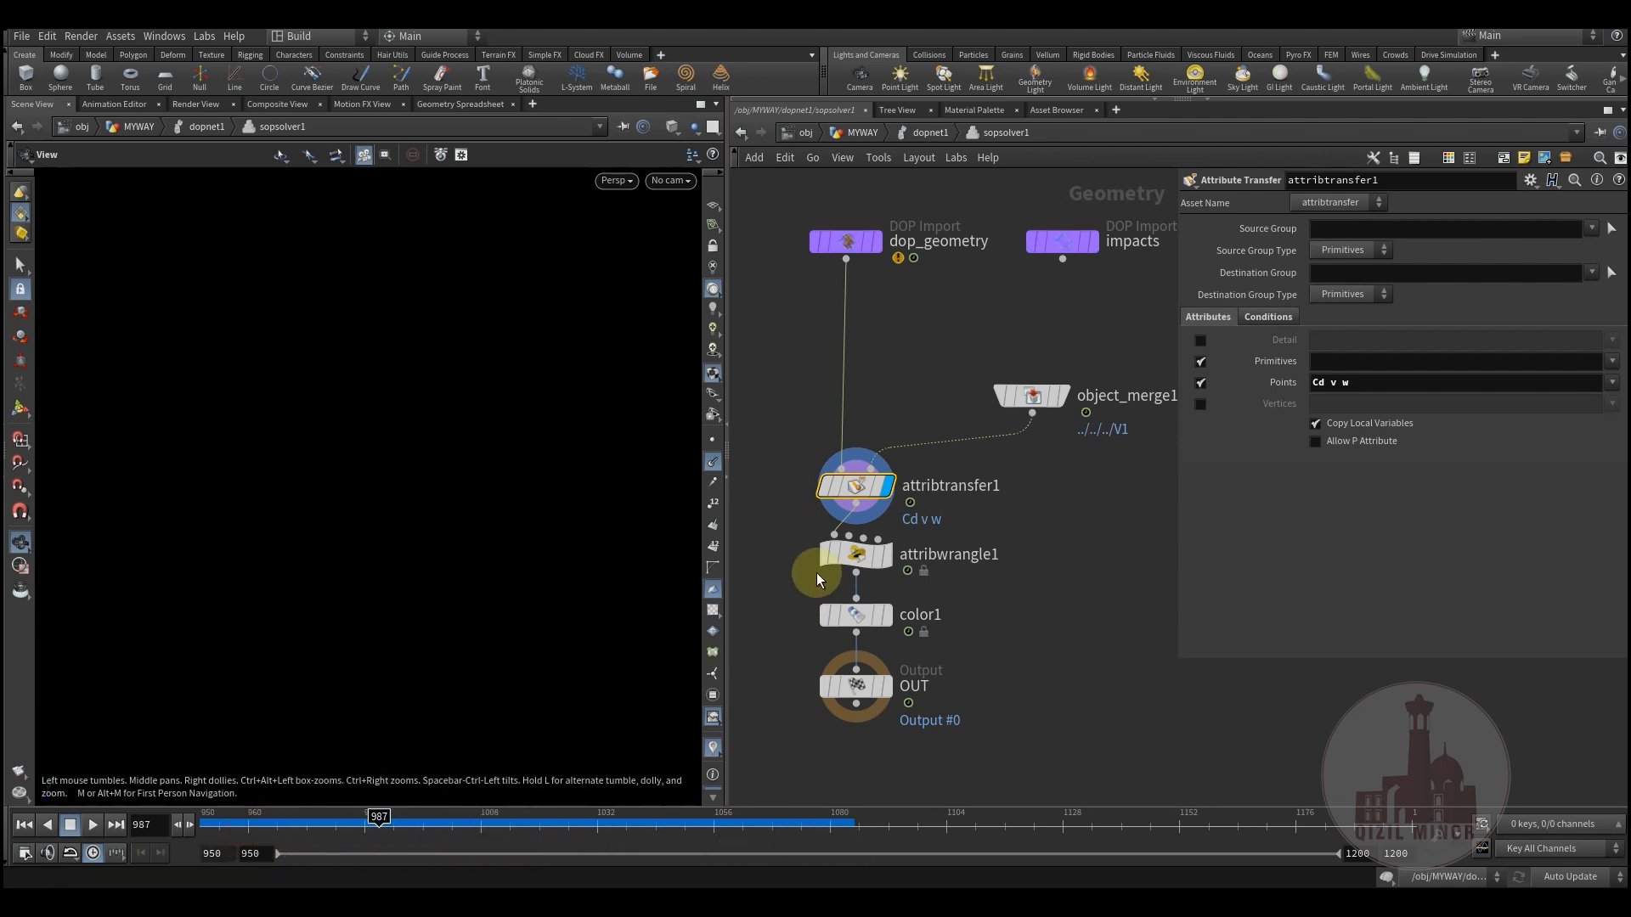
# Display attribwrangle1, check attribtransfer1's transferred point attributes, and examine the wrangle's activation expression
pyautogui.moveTo(884, 545)
pyautogui.click(896, 517)
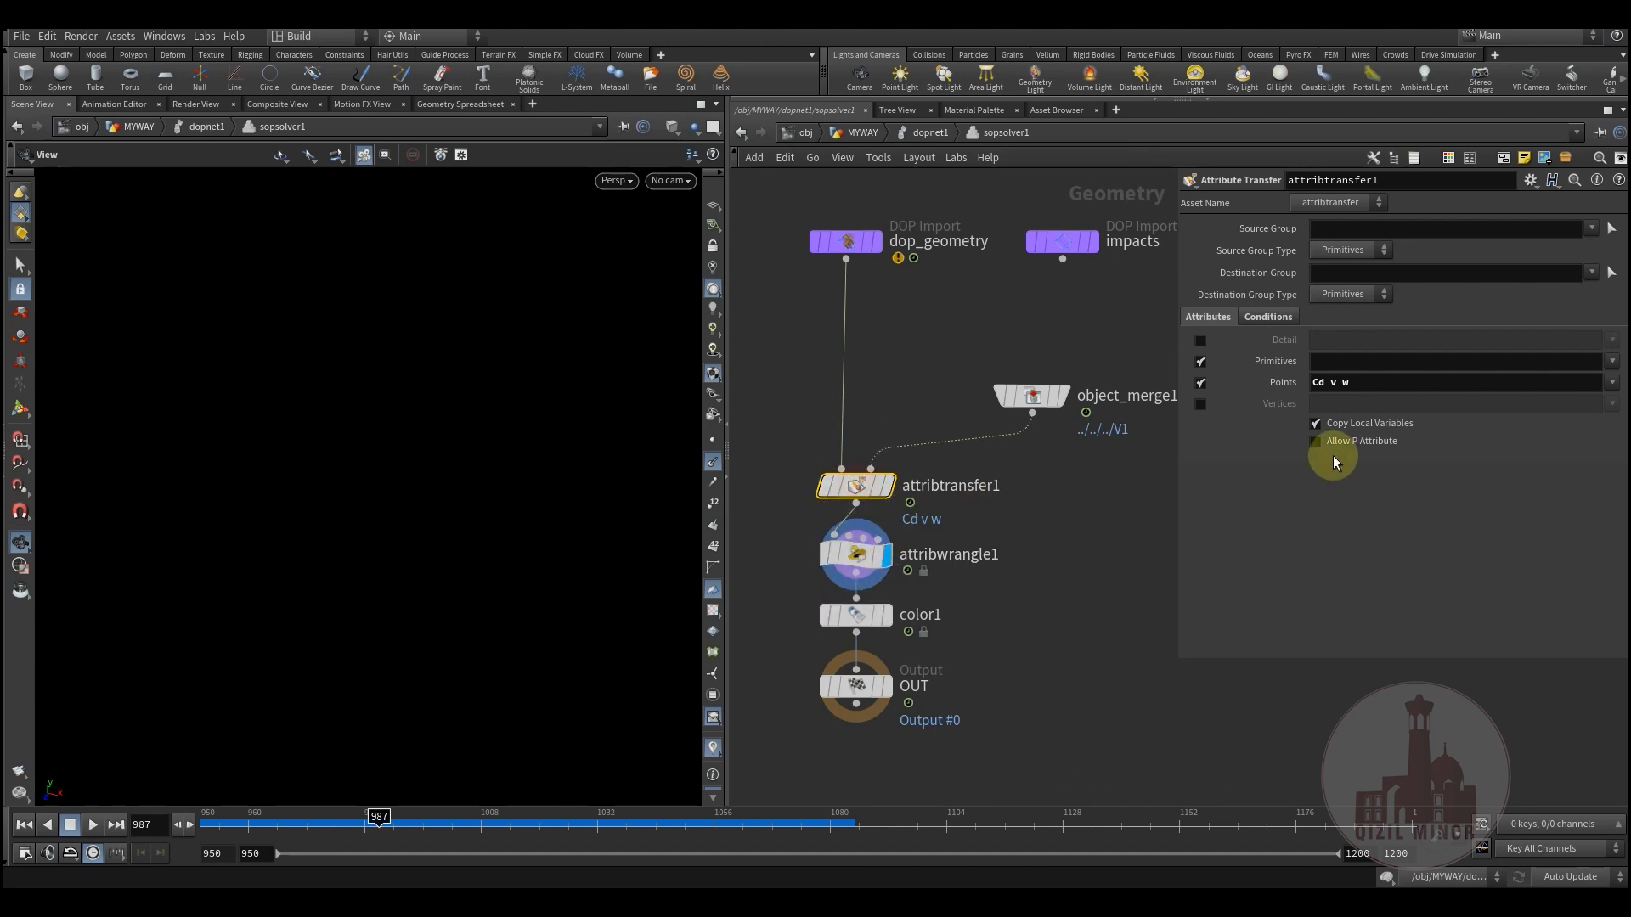
pyautogui.moveTo(1359, 382); pyautogui.dragTo(1286, 378)
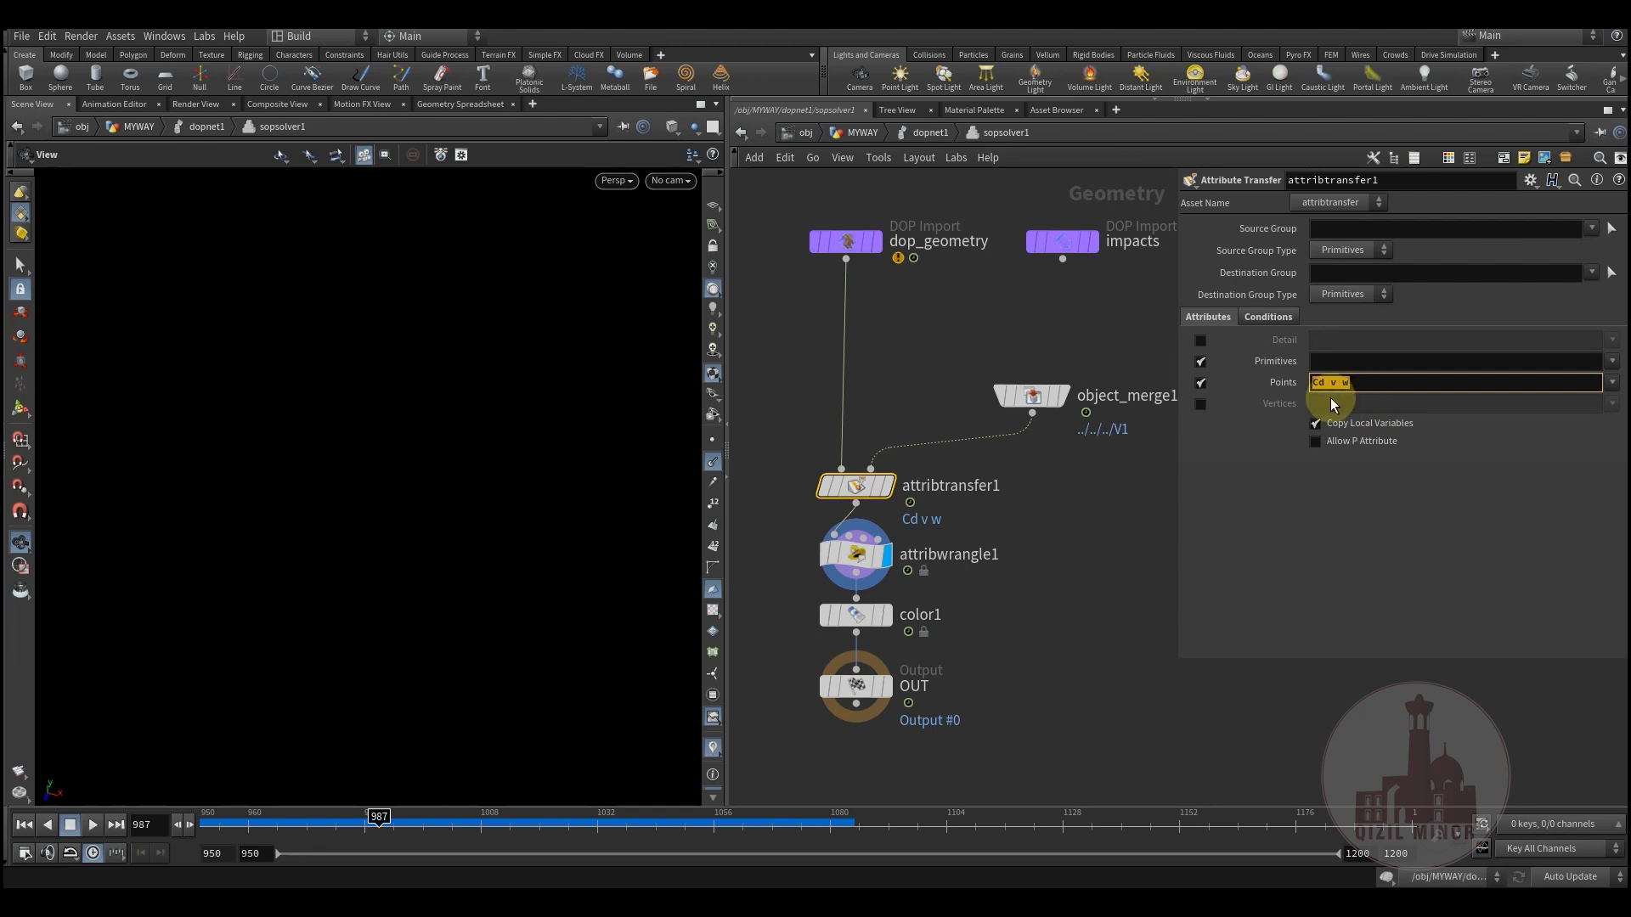
pyautogui.click(852, 552)
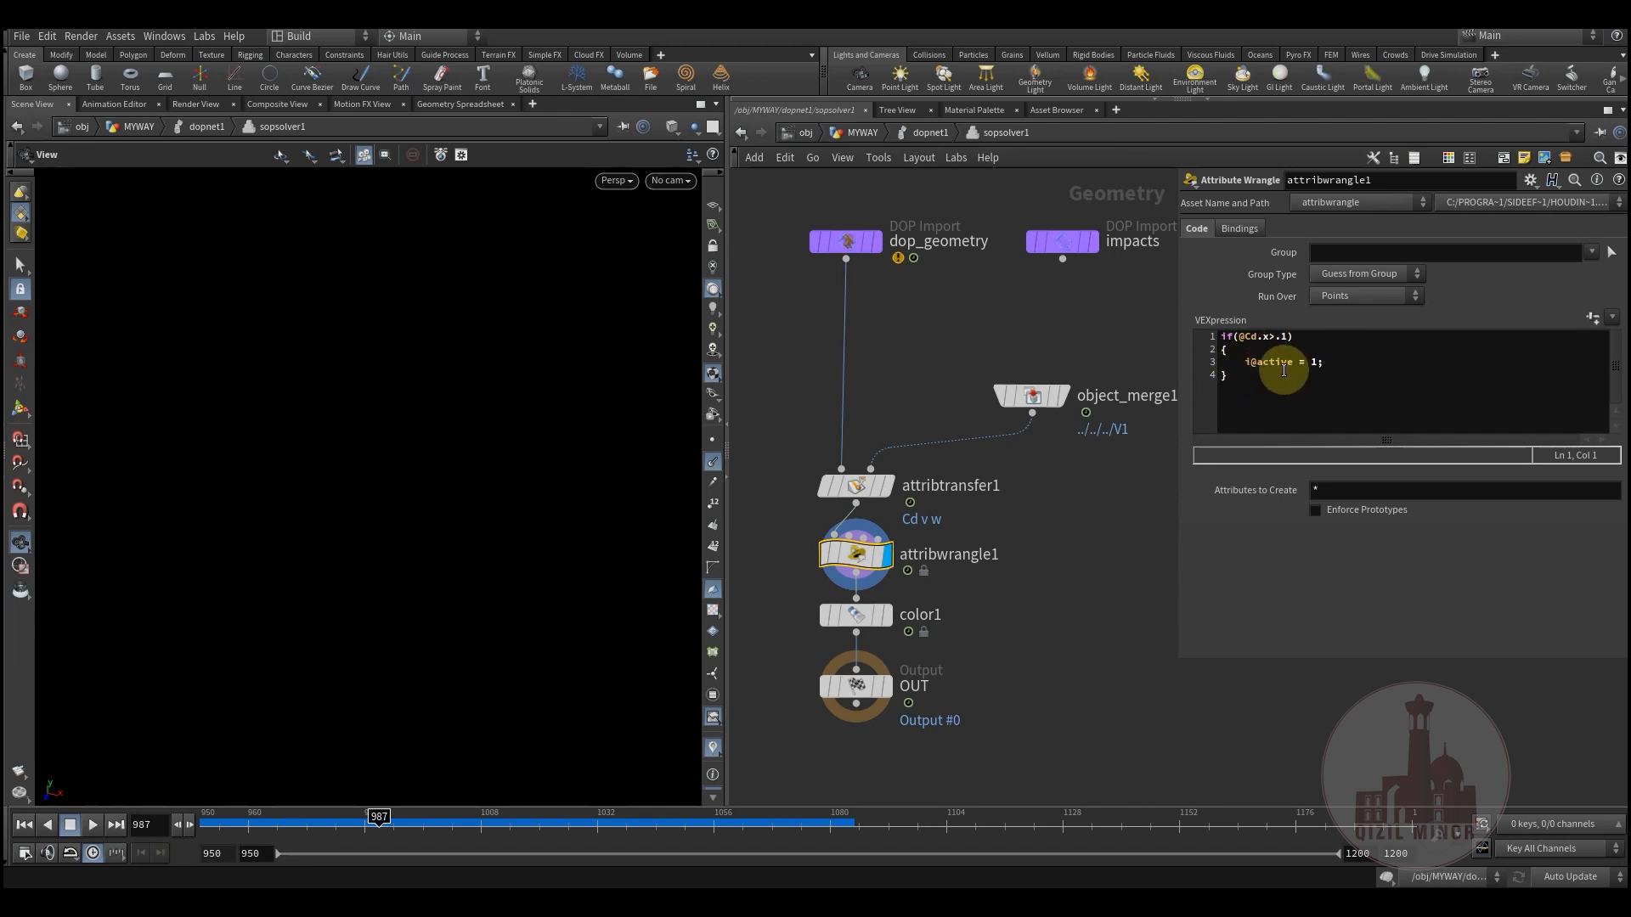
# Display color1 and OUT in turn to inspect their settings, and return the timeline to frame 950
pyautogui.moveTo(854, 621)
pyautogui.click(912, 588)
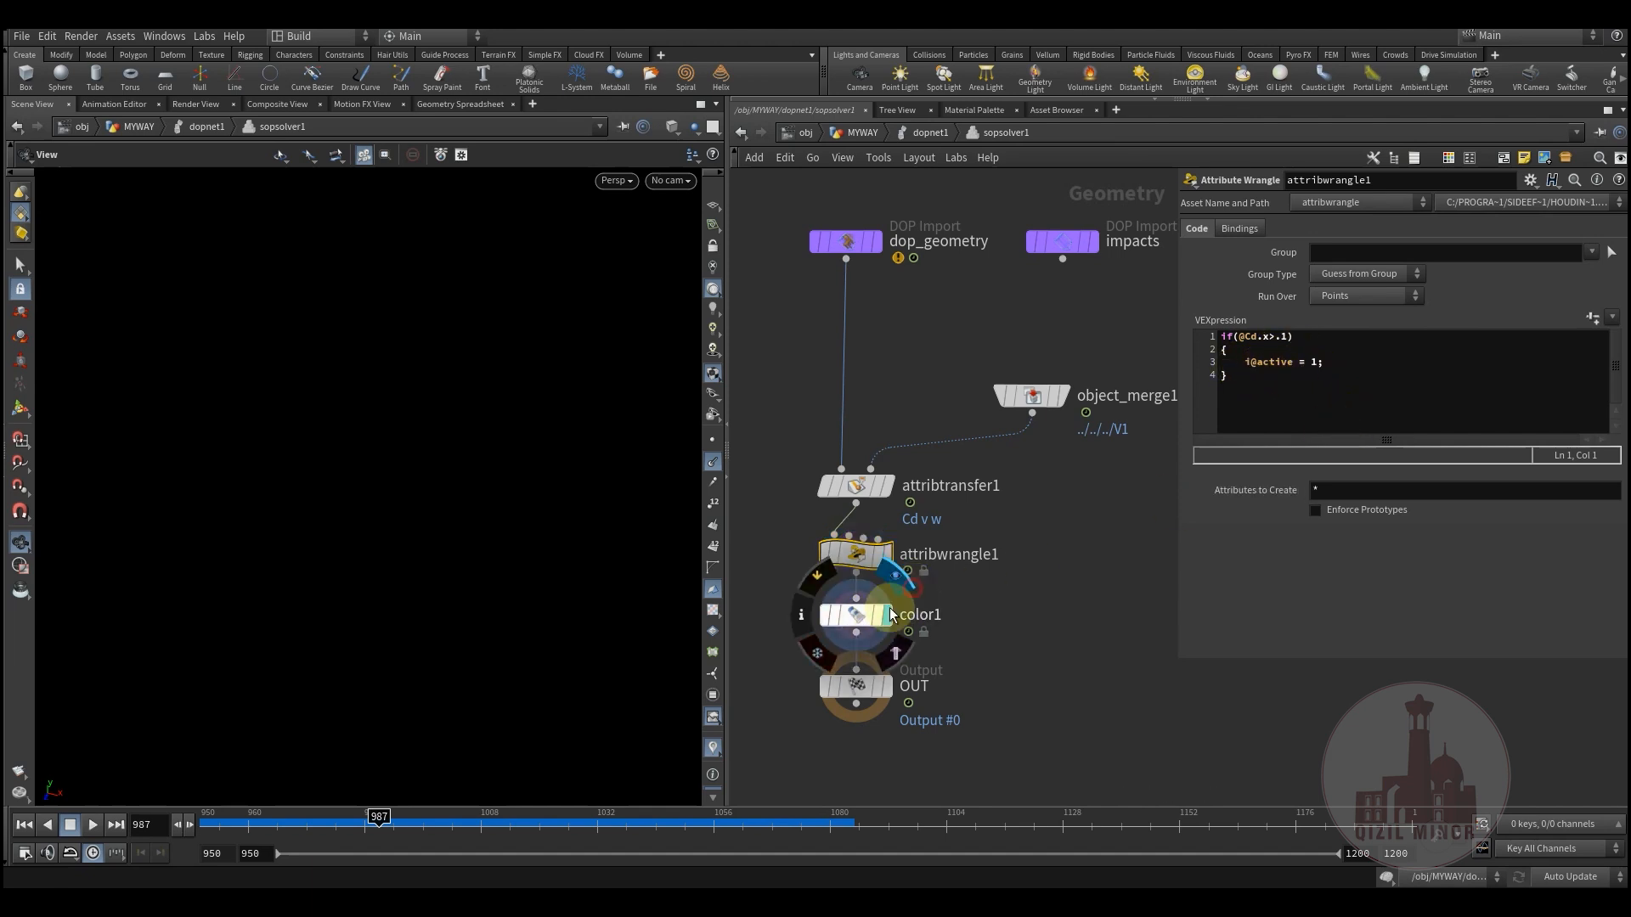
pyautogui.click(857, 616)
pyautogui.moveTo(971, 615); pyautogui.dragTo(1016, 518, button='middle')
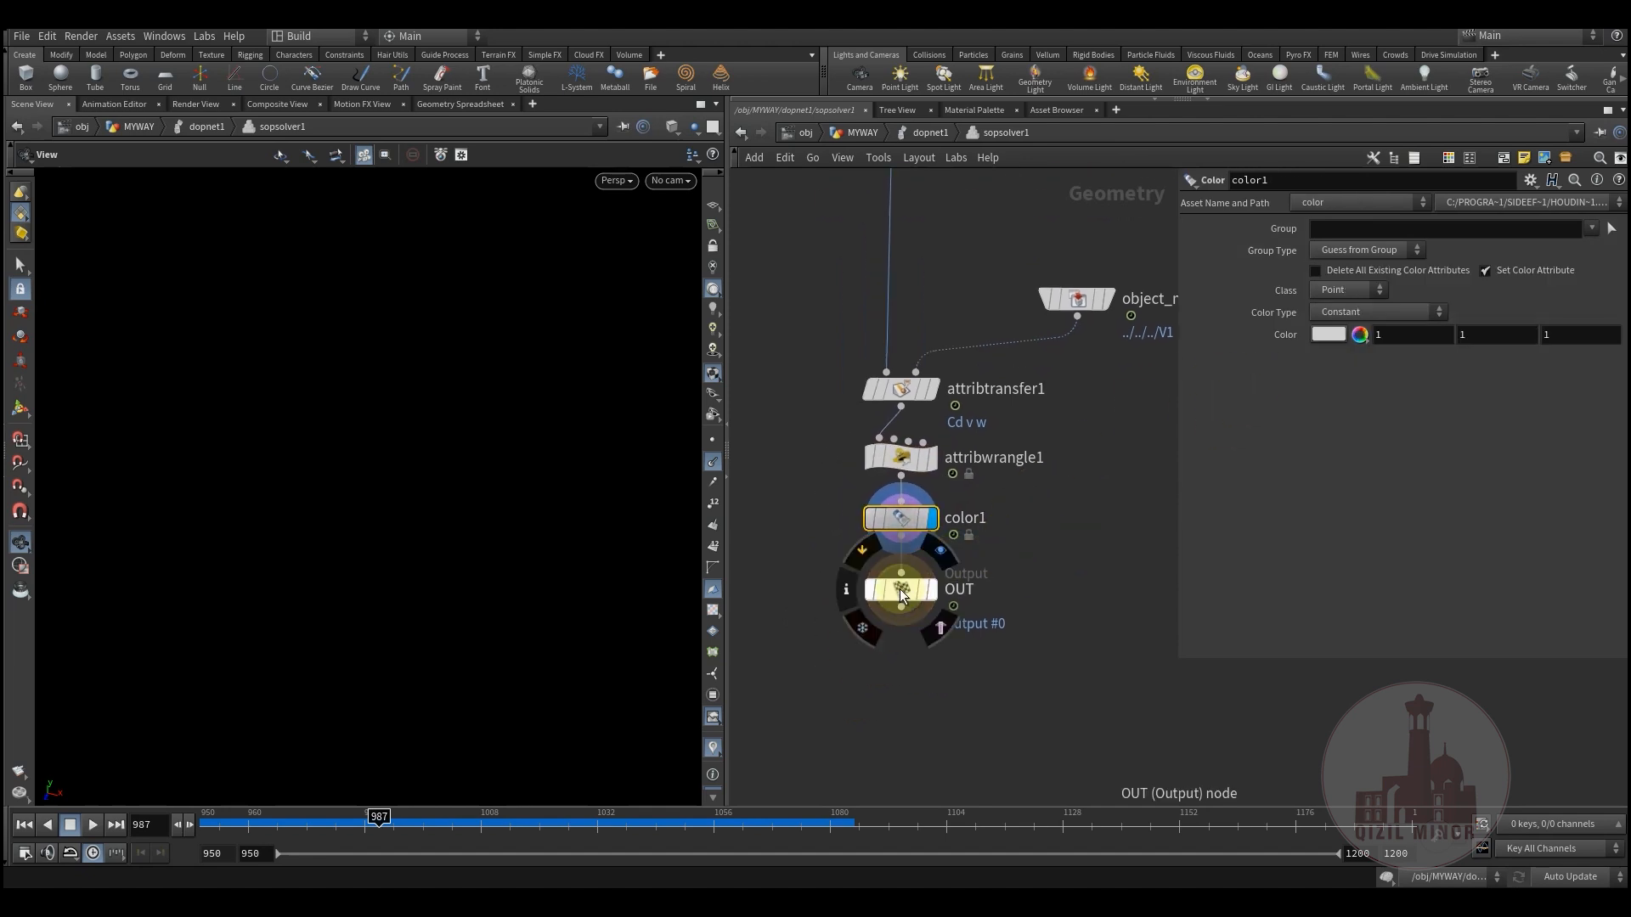
pyautogui.click(944, 552)
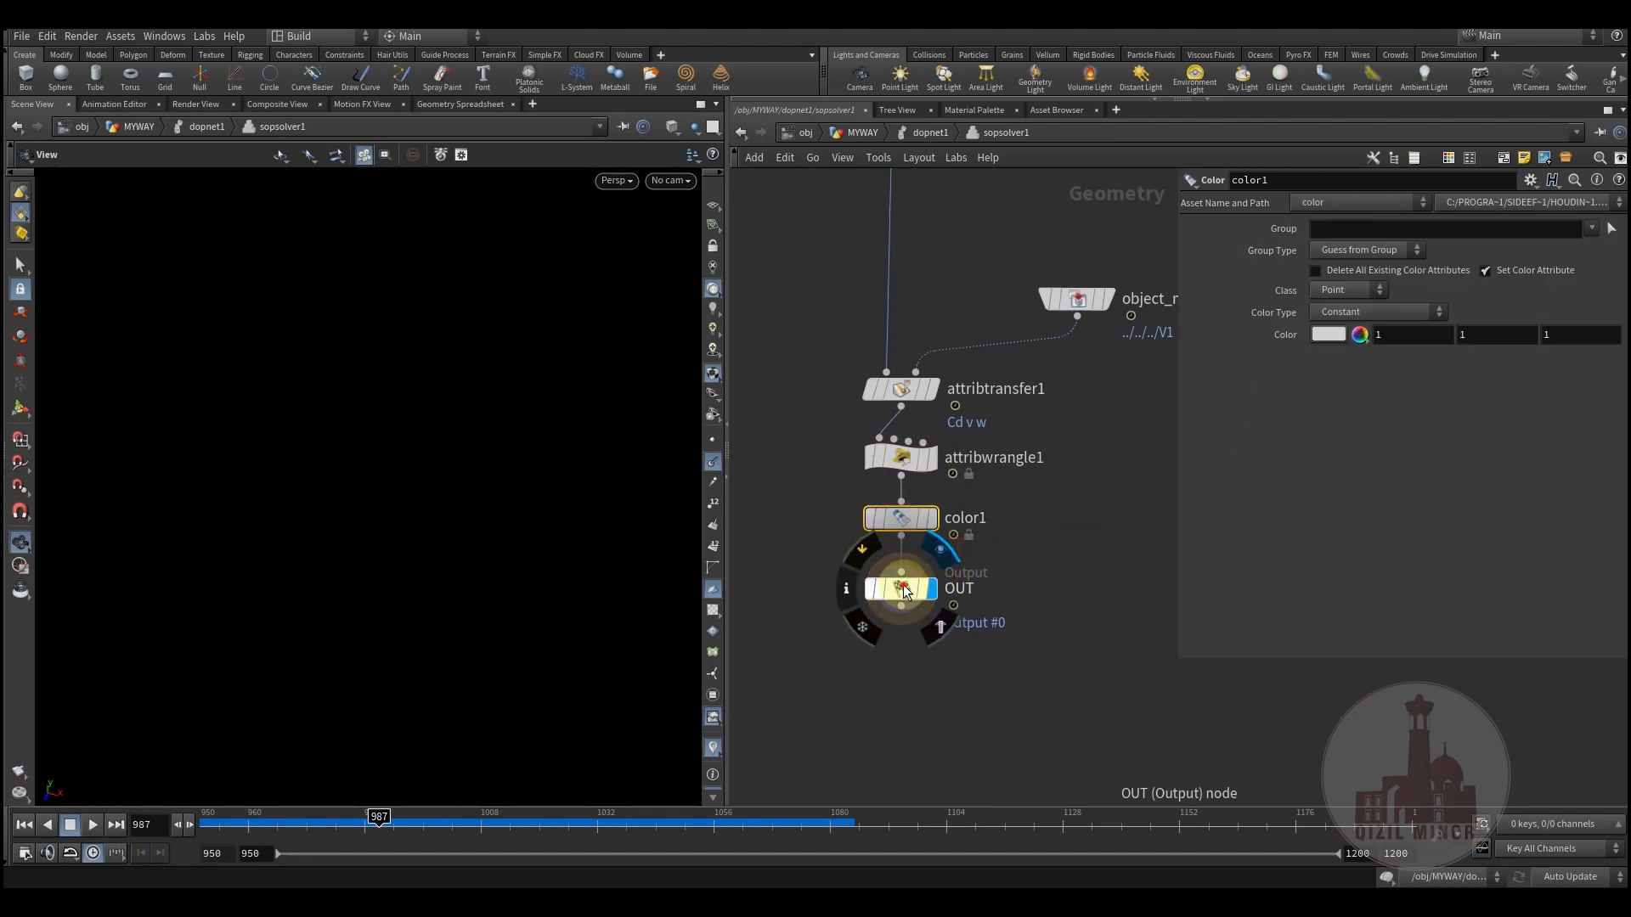
pyautogui.click(902, 588)
pyautogui.moveTo(1042, 535); pyautogui.dragTo(1026, 584, button='middle')
pyautogui.click(74, 828)
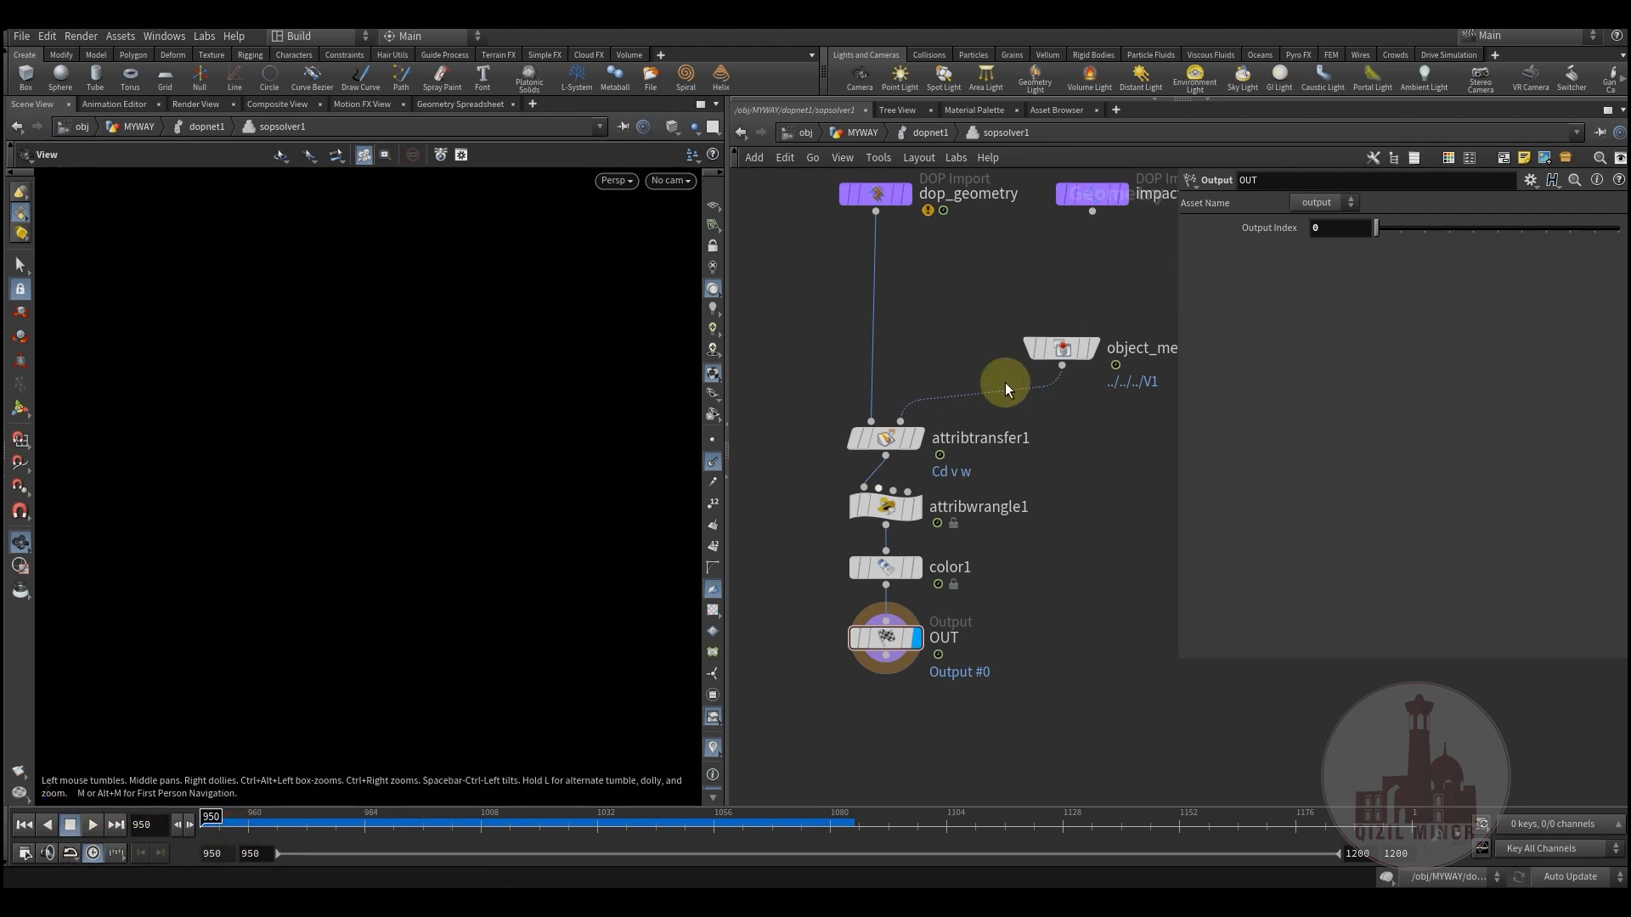
# Return to dopnet1 and display its output node with the ROP settings
pyautogui.click(919, 132)
pyautogui.moveTo(860, 454); pyautogui.dragTo(875, 329, button='middle')
pyautogui.scroll(-2, 1083, 637)
pyautogui.moveTo(1083, 637); pyautogui.dragTo(1082, 288, button='middle')
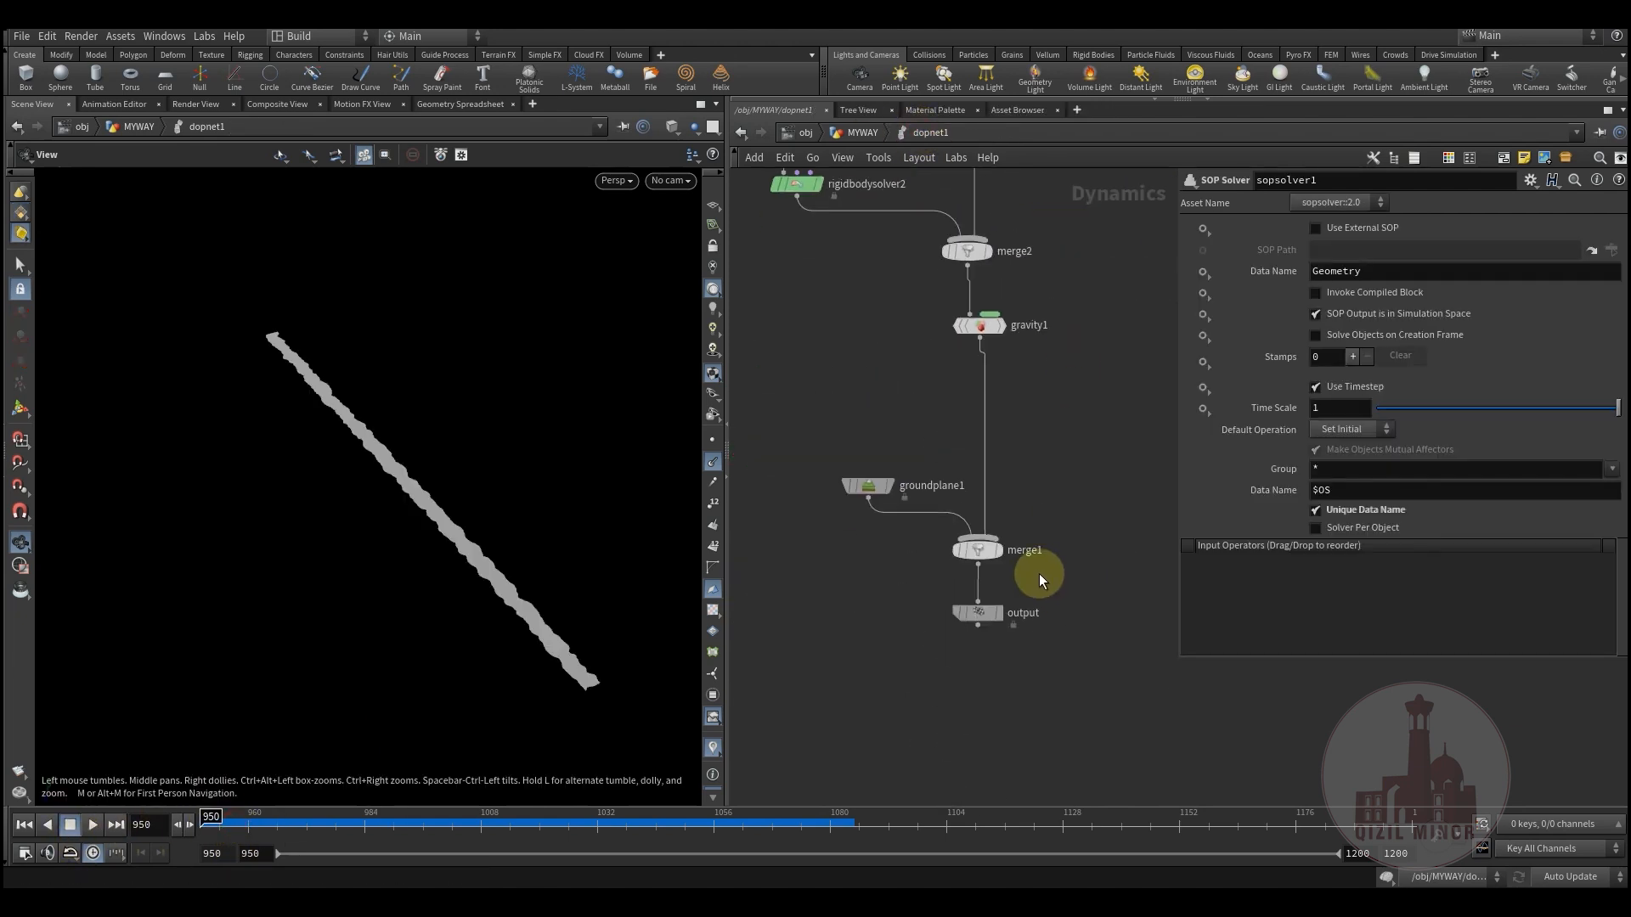
pyautogui.click(1000, 612)
pyautogui.click(977, 613)
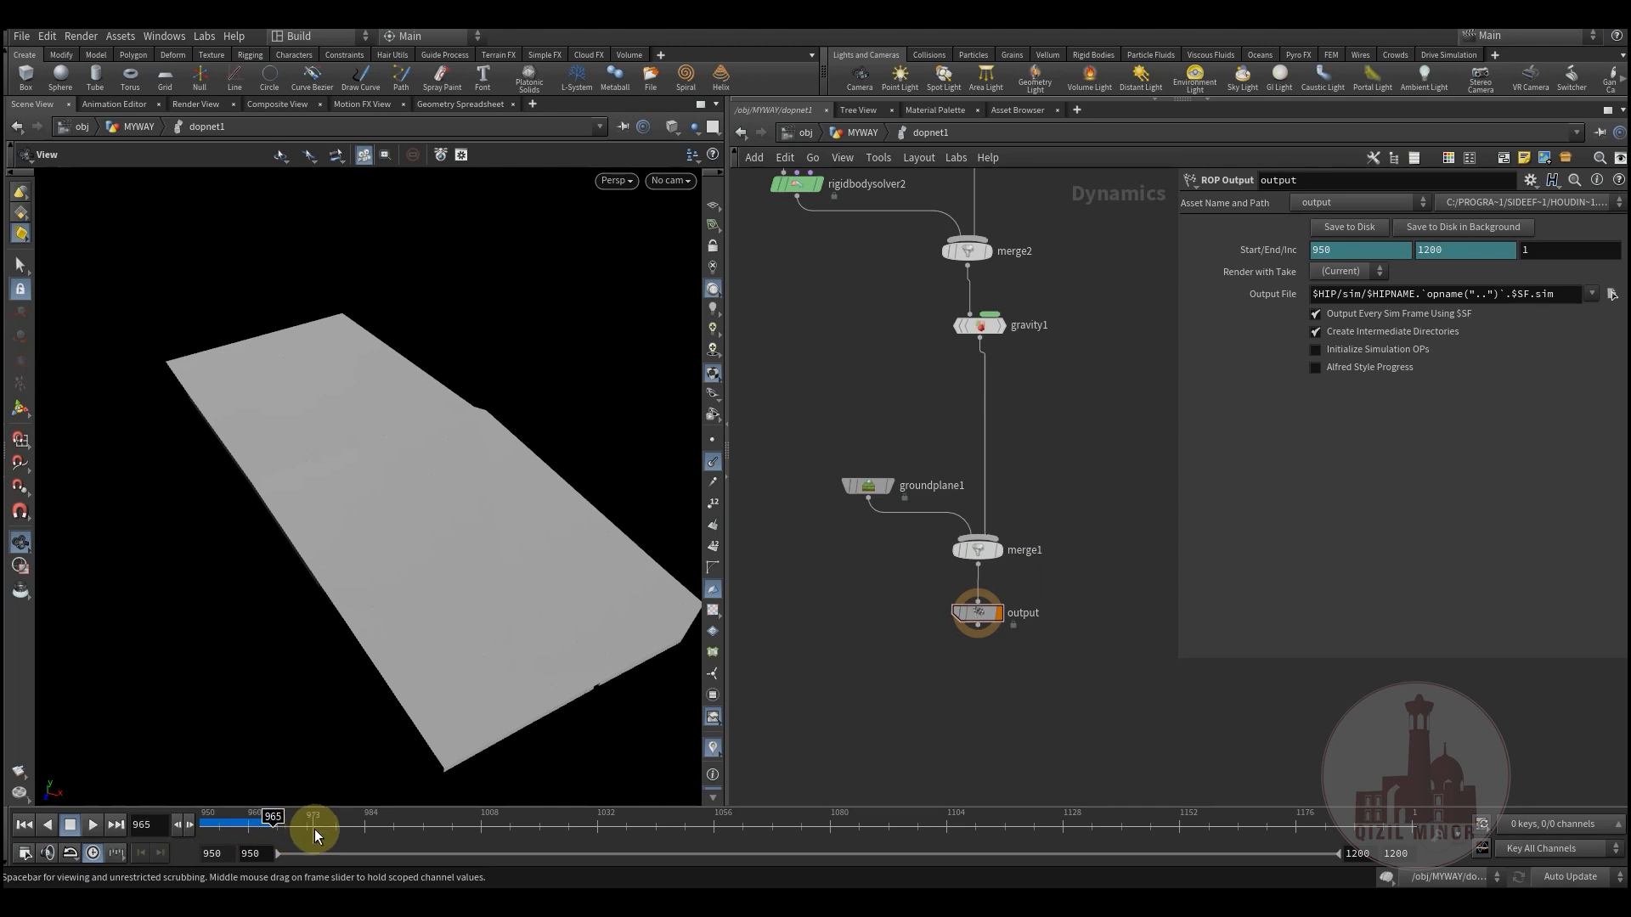
# Scrub the rigid body simulation to frame 1039 and examine the broken ground from several angles
pyautogui.moveTo(415, 530); pyautogui.dragTo(510, 527)
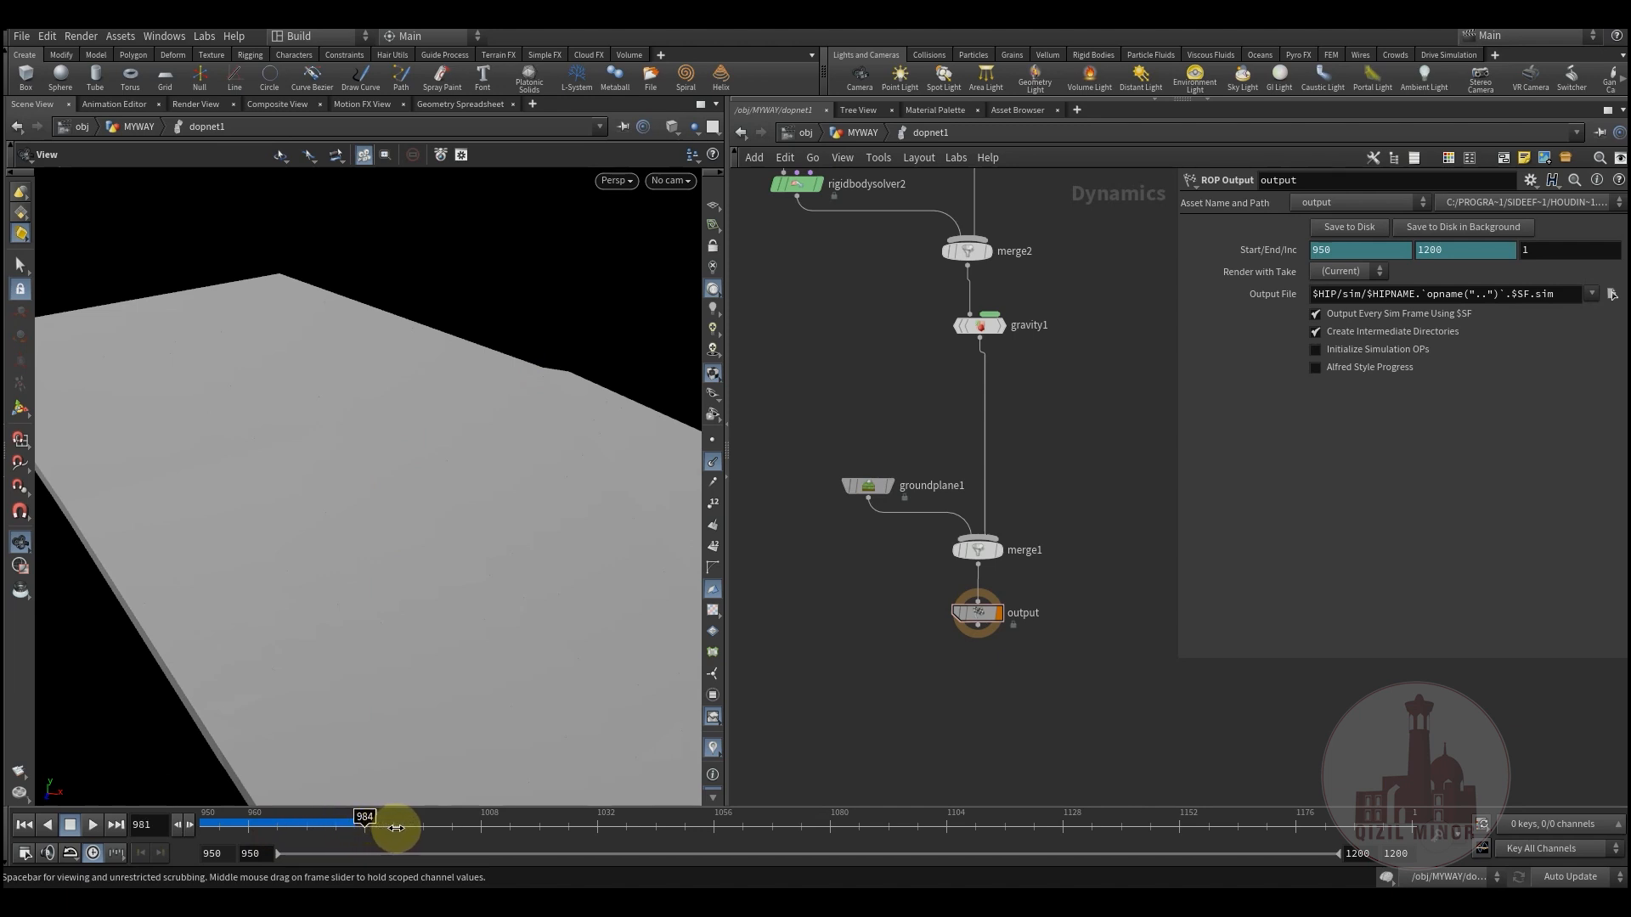
pyautogui.moveTo(434, 830); pyautogui.dragTo(449, 831)
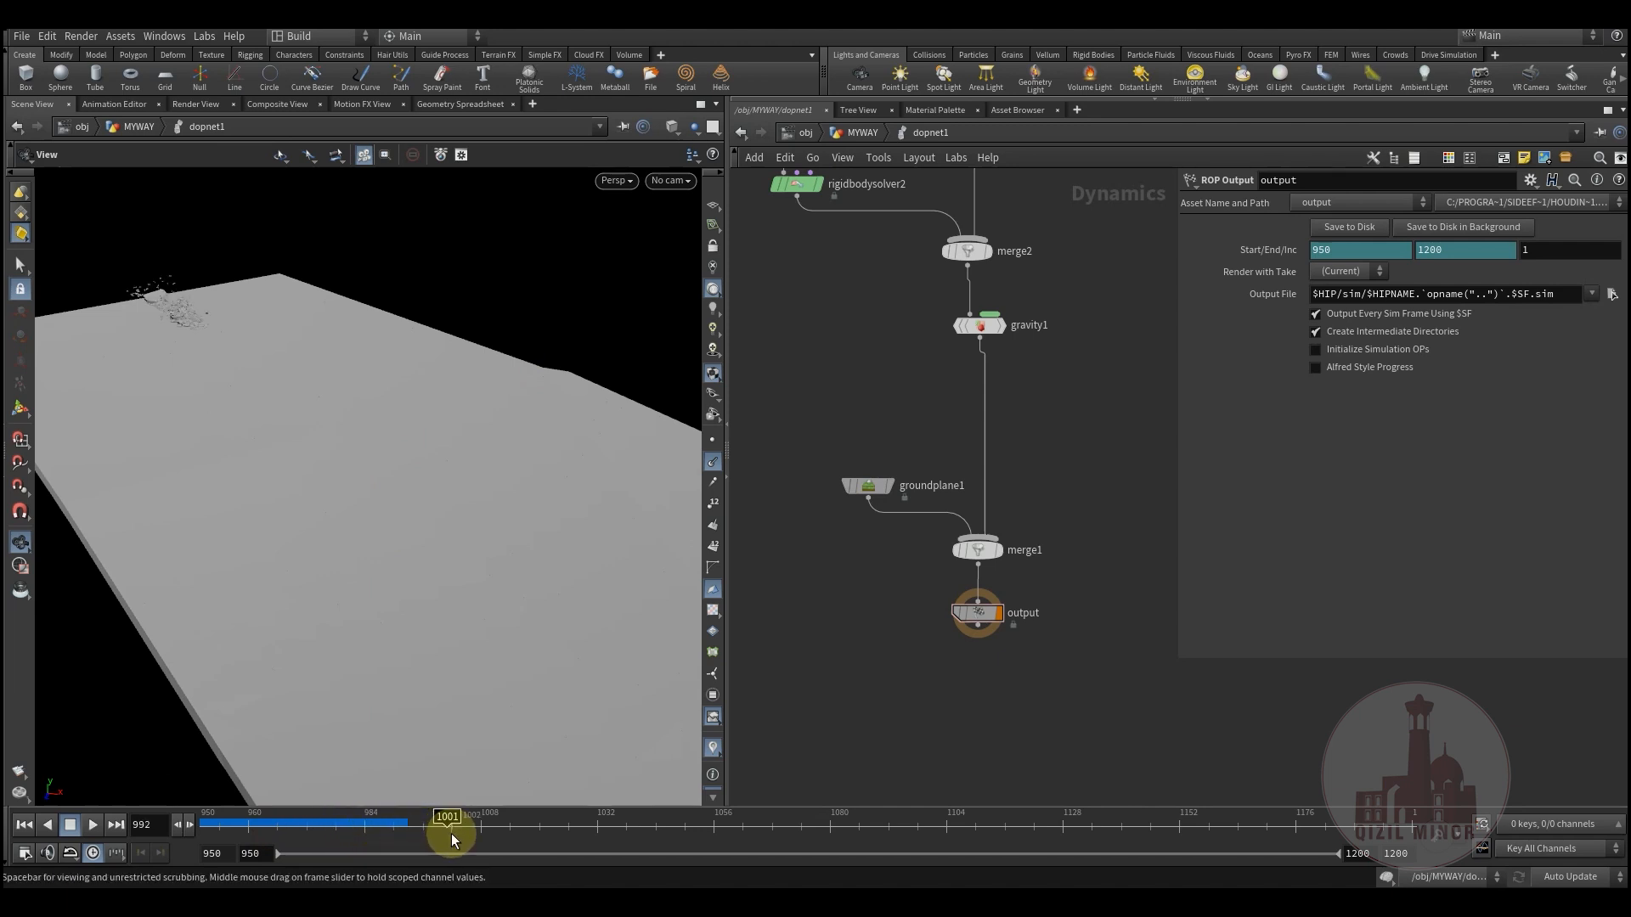
pyautogui.moveTo(367, 508); pyautogui.dragTo(222, 513)
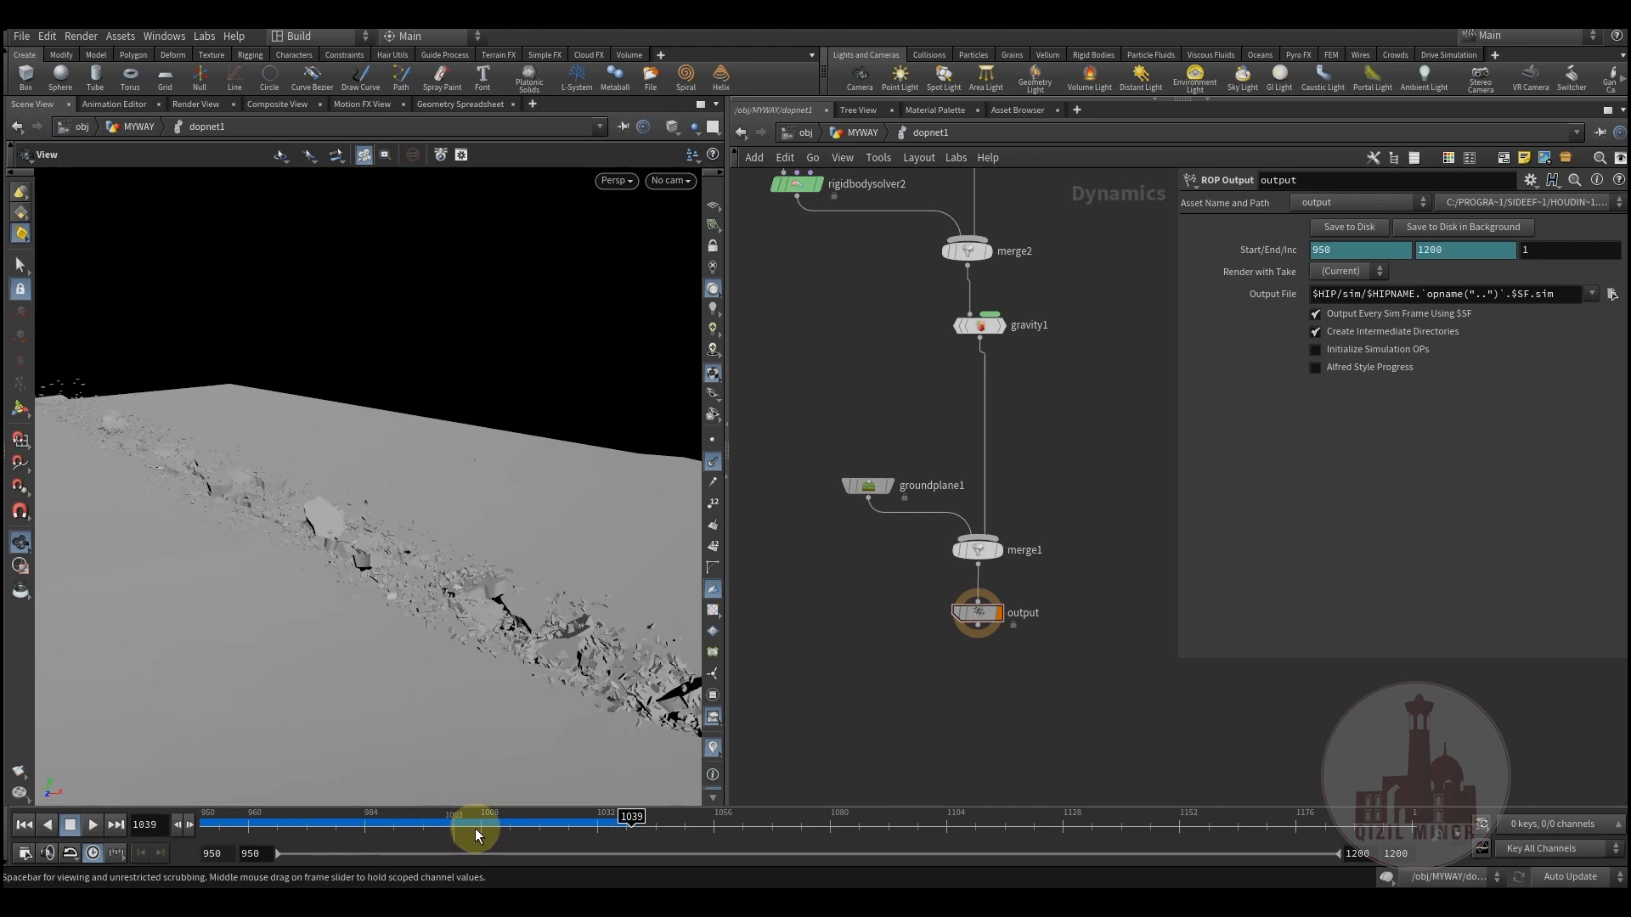
pyautogui.moveTo(504, 611); pyautogui.dragTo(561, 477)
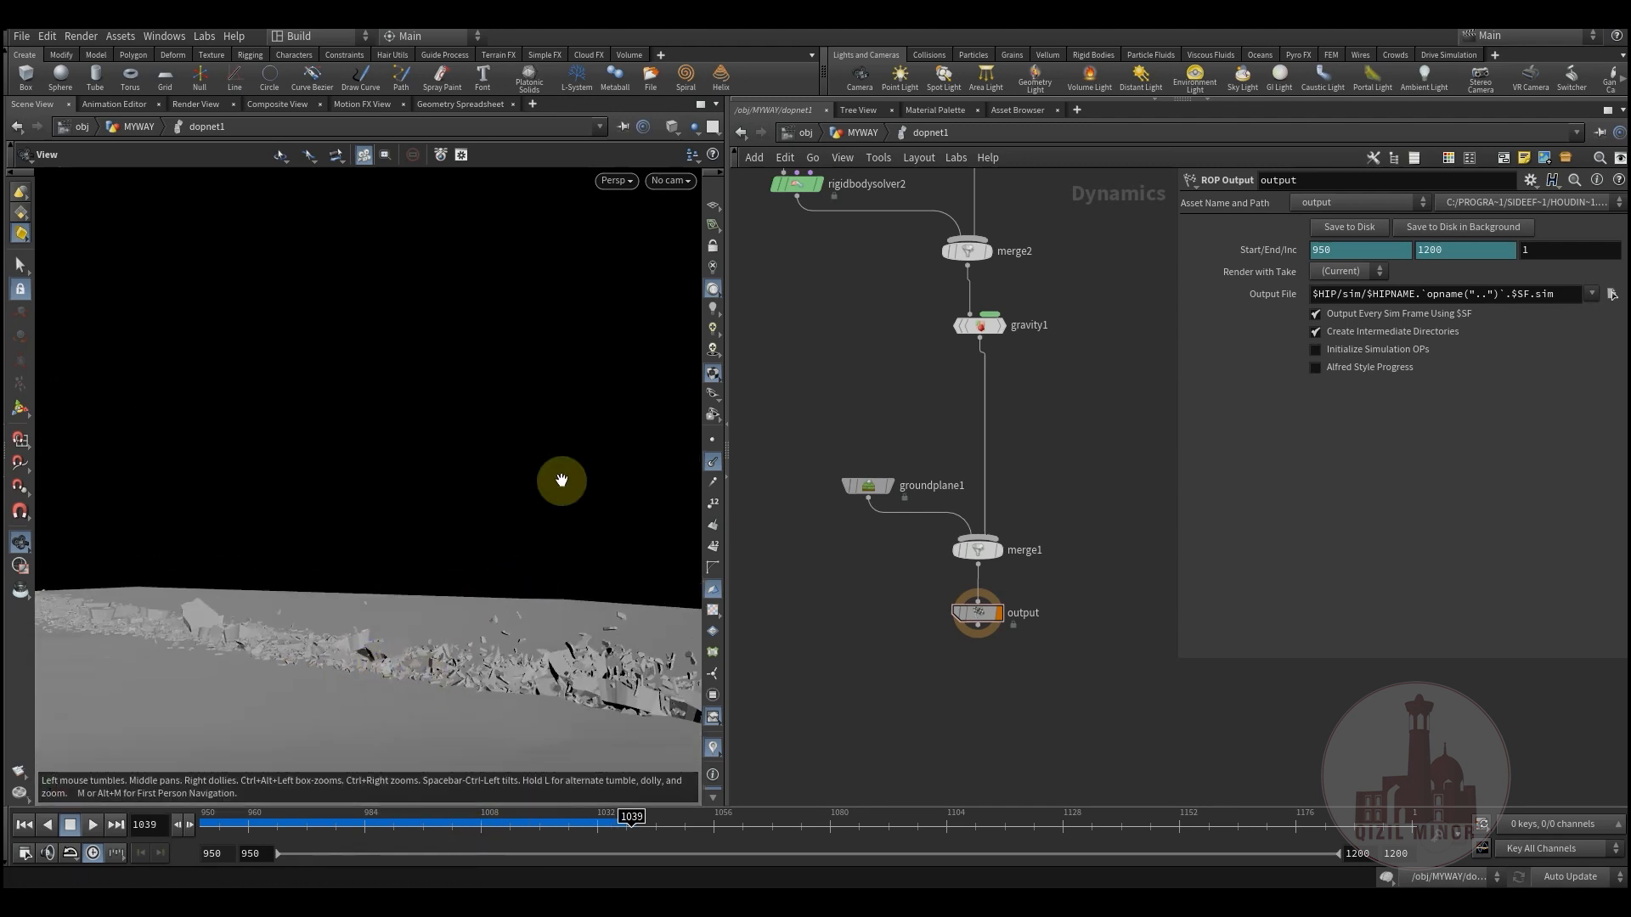
# View the simulation through the scene_01 perspShape camera and scrub the timeline to frame 988
pyautogui.click(670, 180)
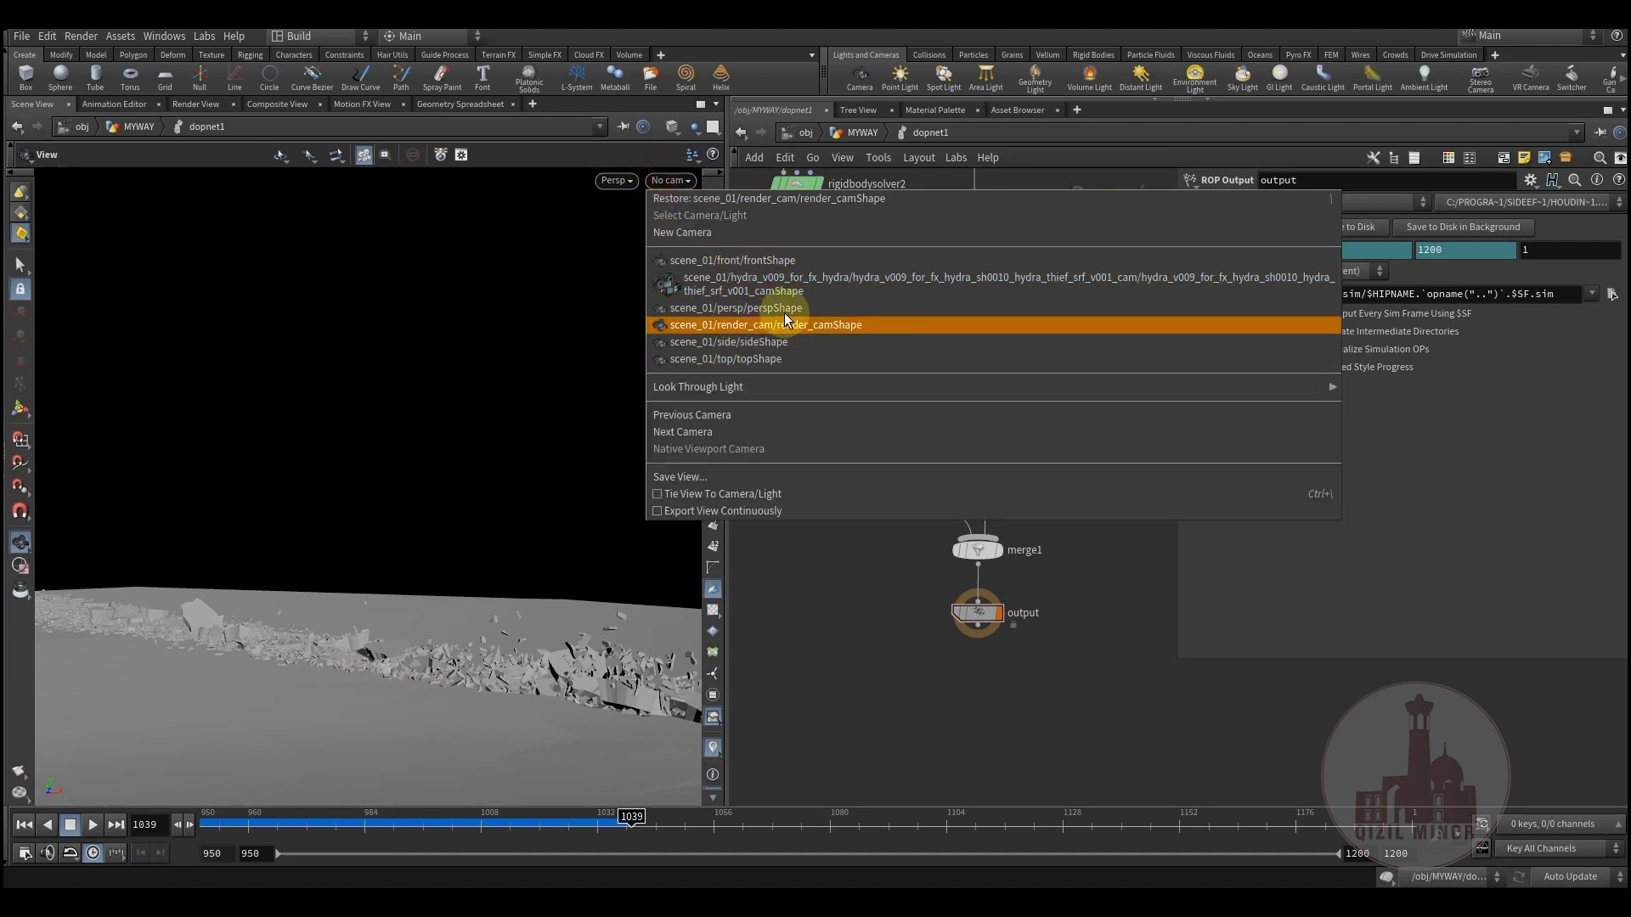
pyautogui.click(841, 309)
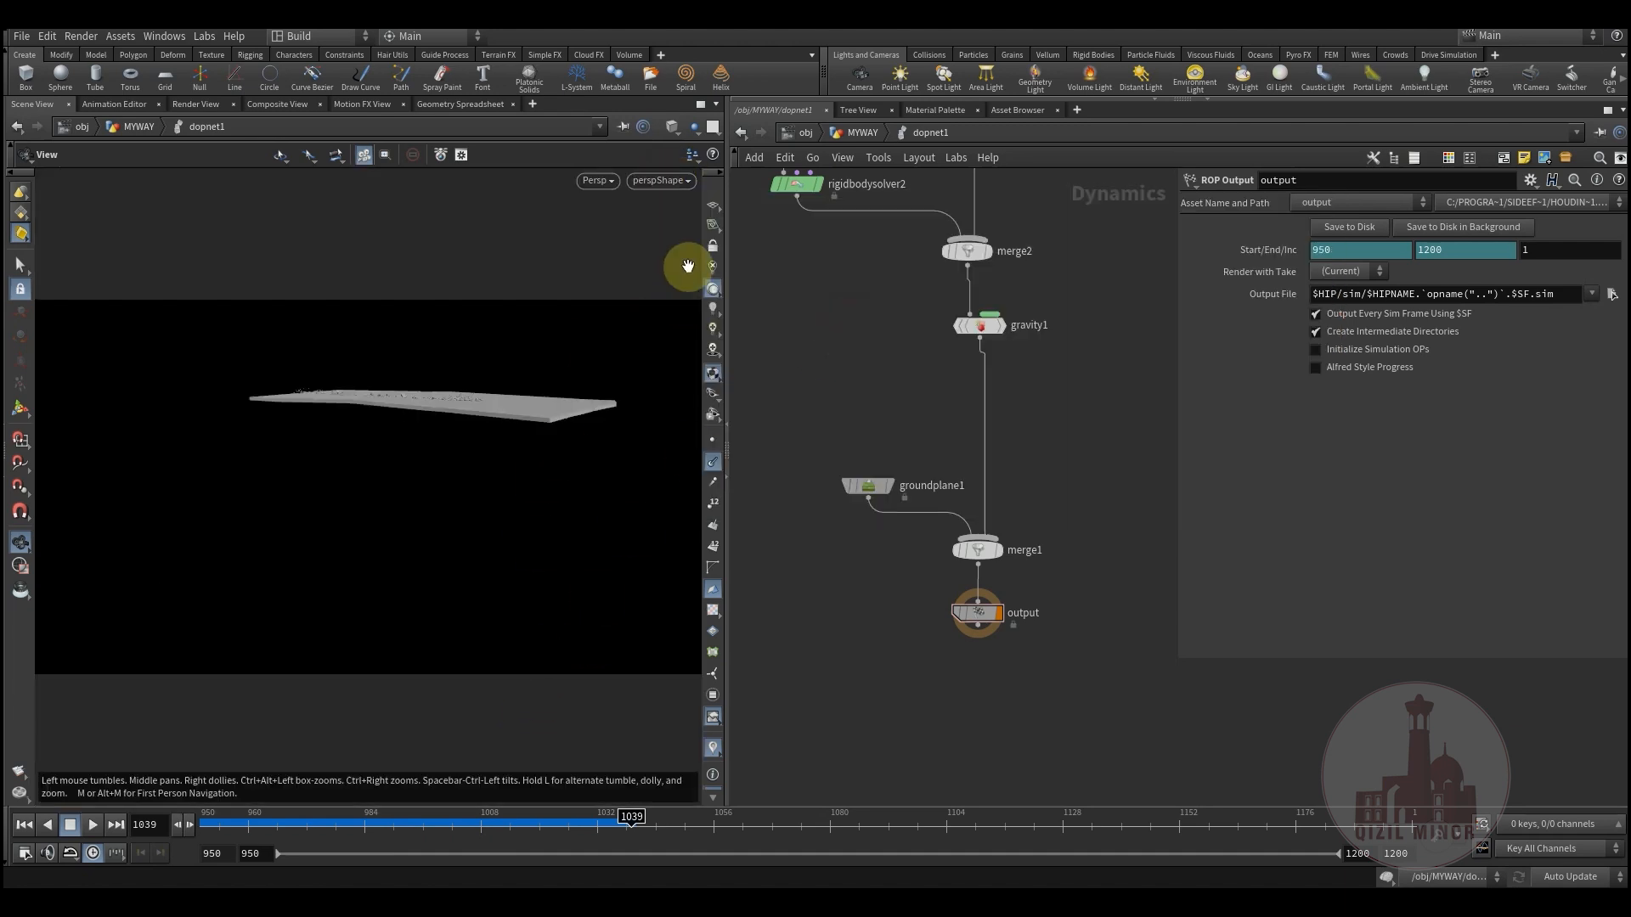
pyautogui.moveTo(329, 832); pyautogui.dragTo(384, 826)
# View the simulation through render_camShape and scrub repeatedly through the ground break, stopping at frame 1017
pyautogui.click(651, 180)
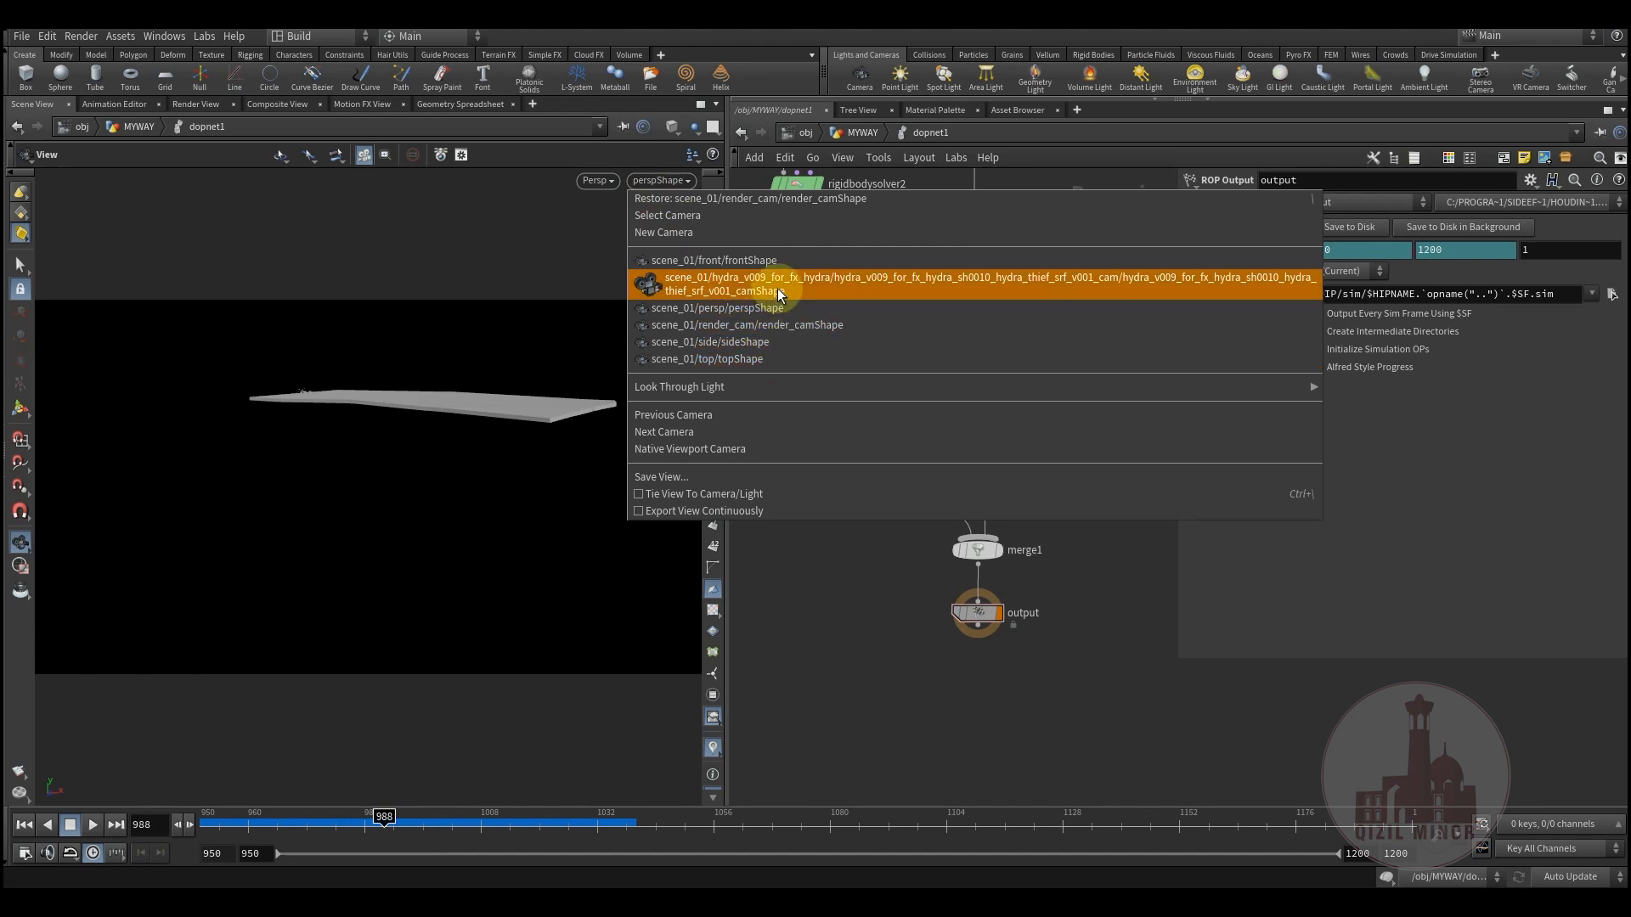
pyautogui.click(795, 324)
pyautogui.moveTo(327, 824)
pyautogui.mouseDown()
pyautogui.moveTo(257, 824)
pyautogui.moveTo(288, 824)
pyautogui.mouseUp()
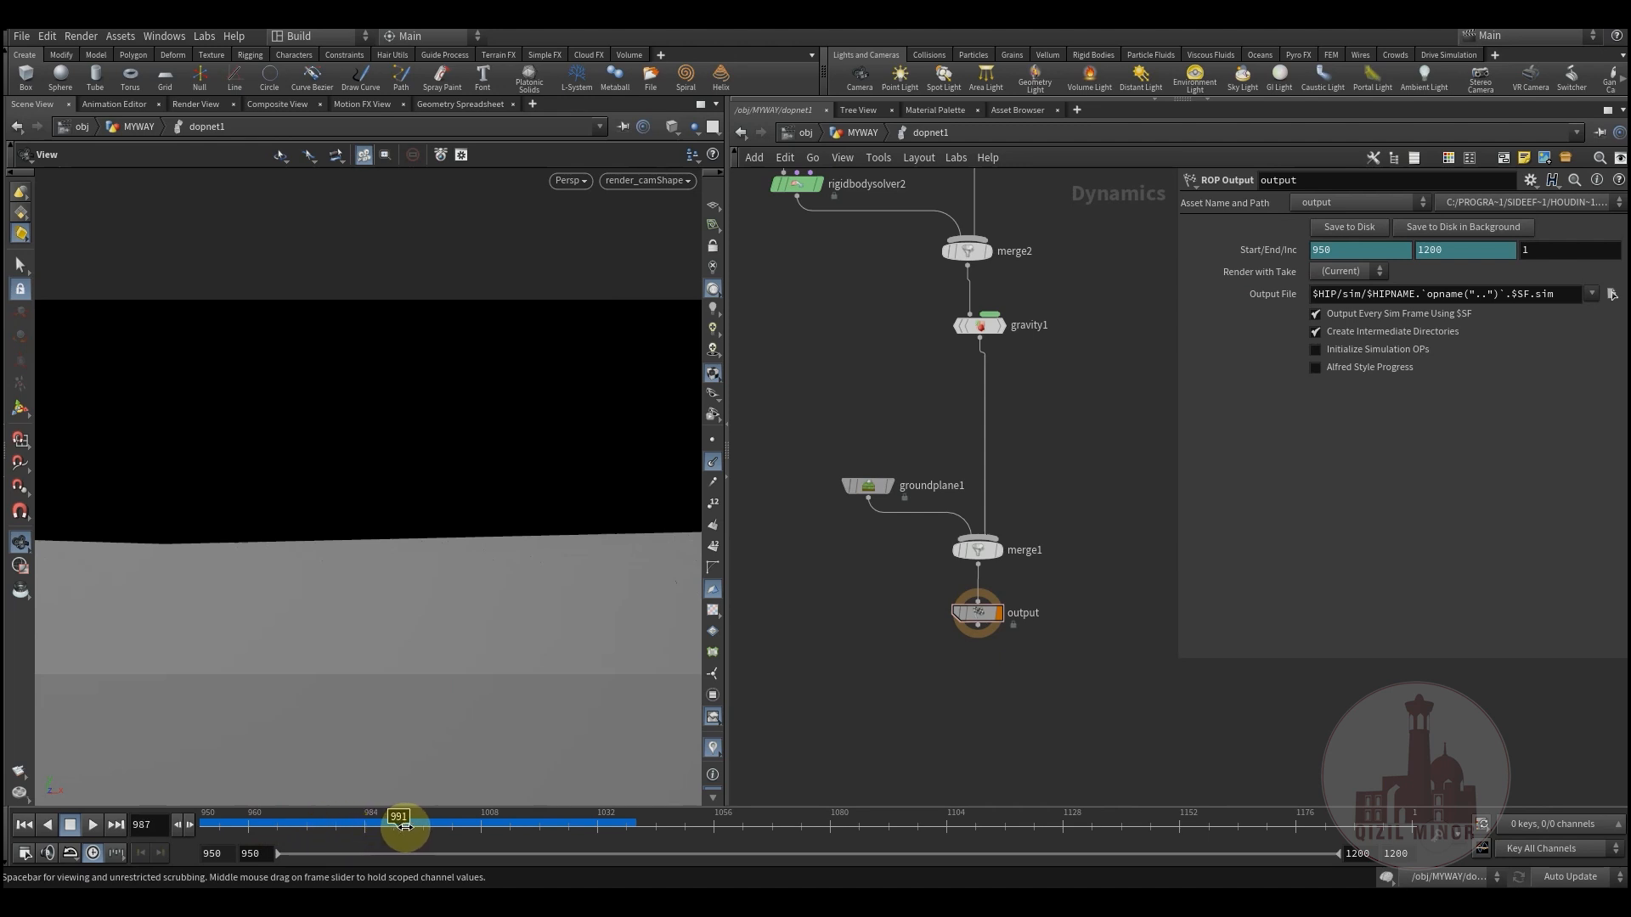
pyautogui.moveTo(455, 825)
pyautogui.mouseDown()
pyautogui.moveTo(594, 845)
pyautogui.moveTo(433, 827)
pyautogui.moveTo(585, 859)
pyautogui.moveTo(543, 855)
pyautogui.mouseUp()
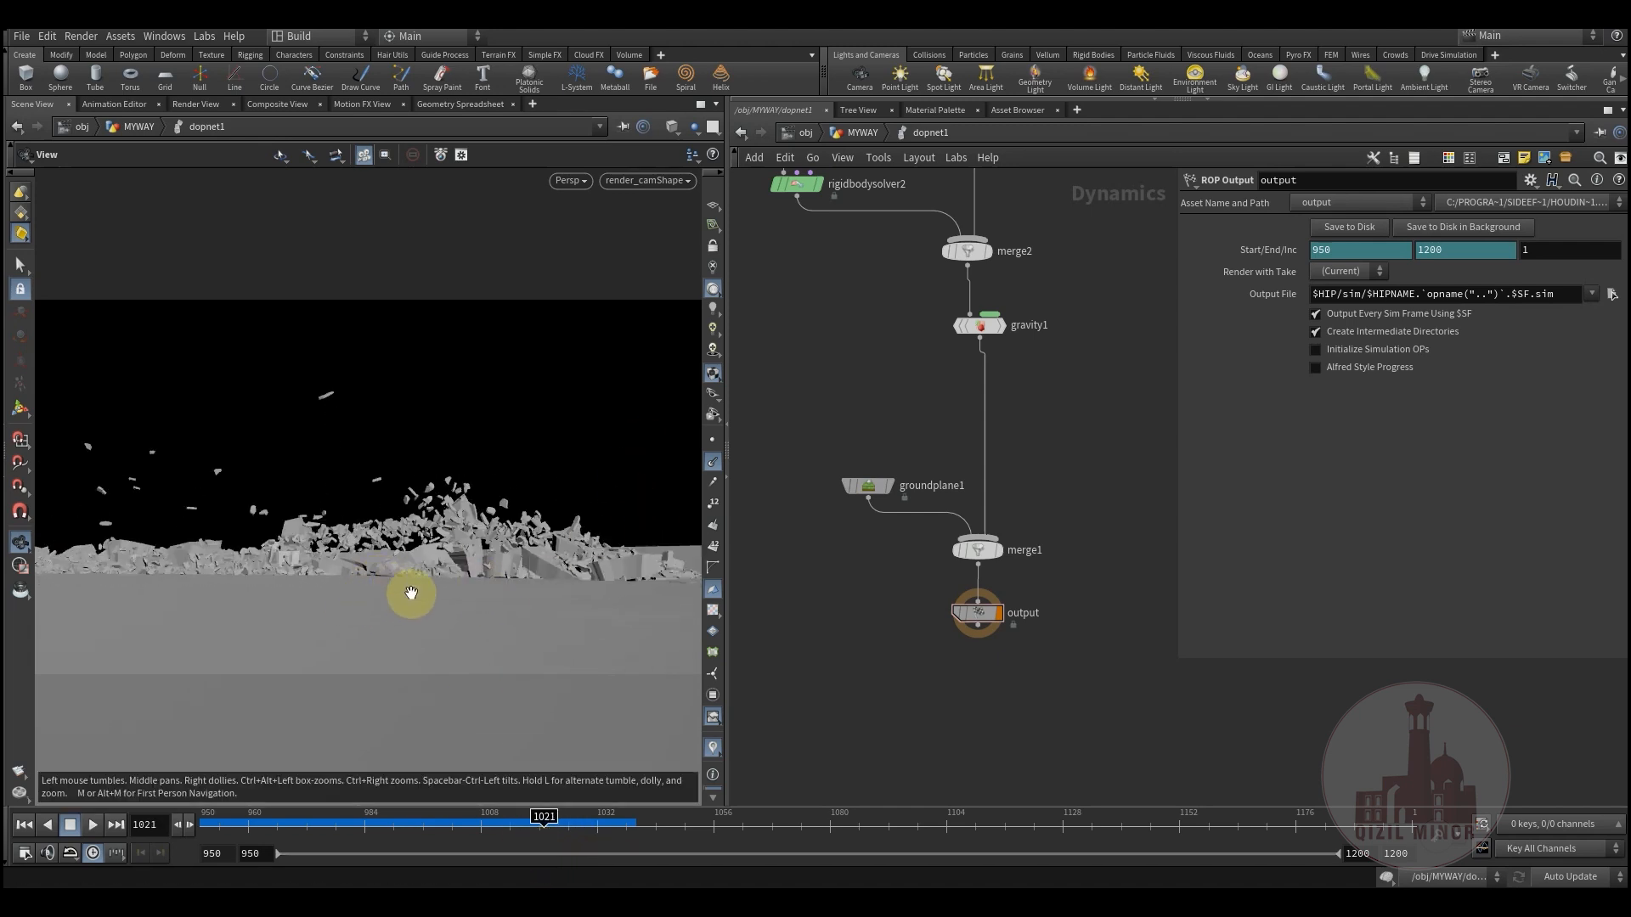
pyautogui.moveTo(324, 824); pyautogui.dragTo(344, 829)
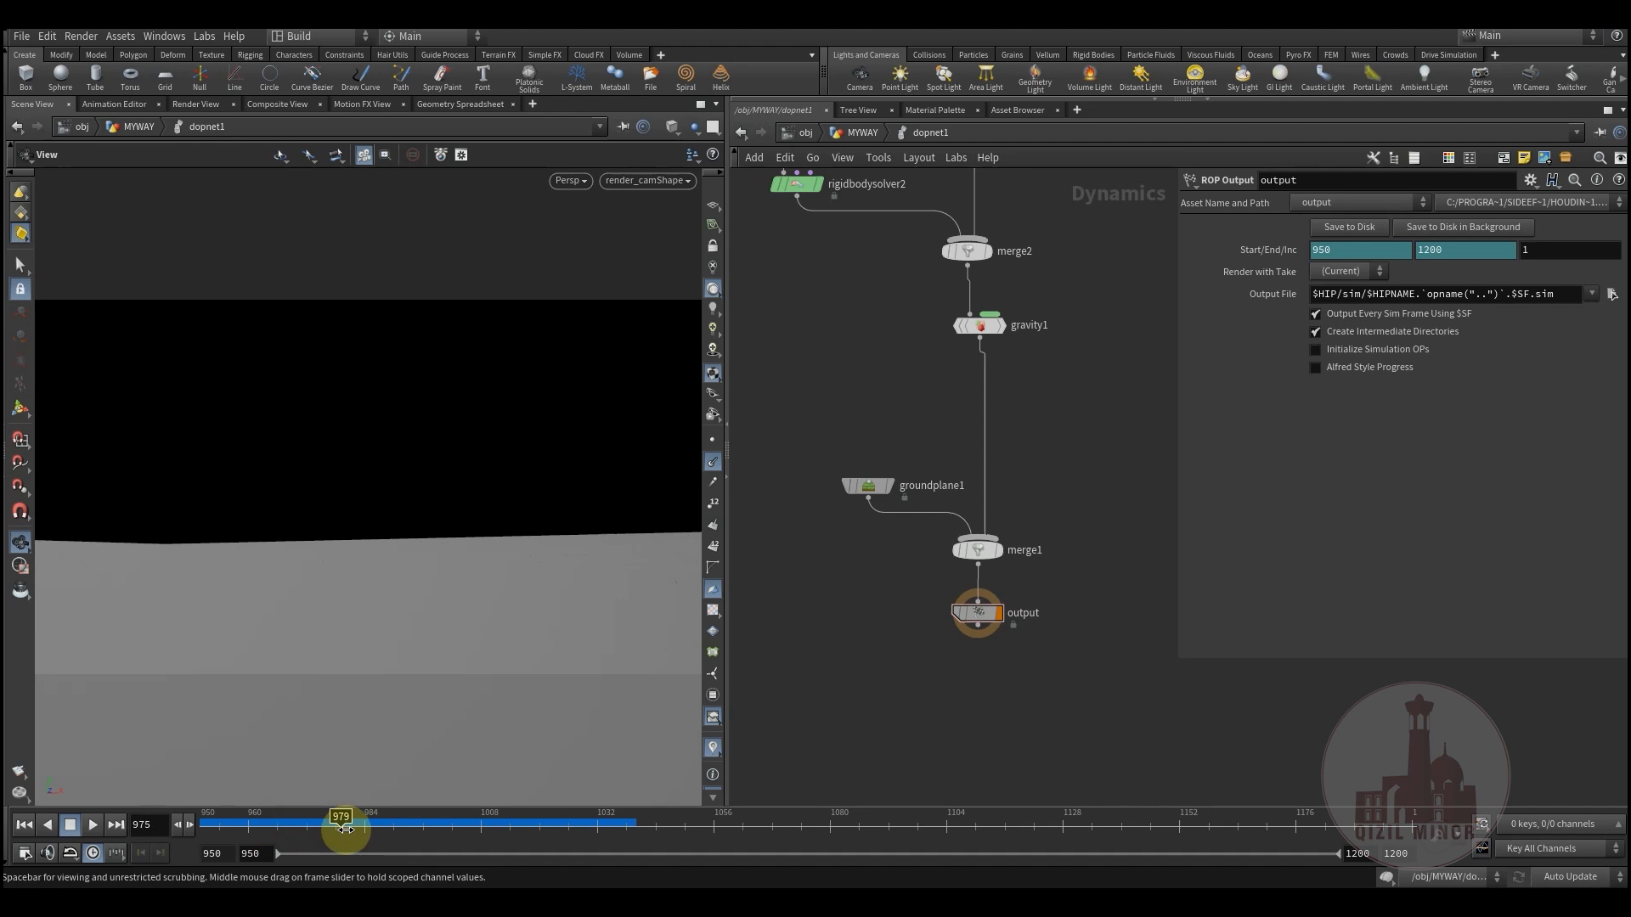
pyautogui.moveTo(457, 836); pyautogui.dragTo(540, 830)
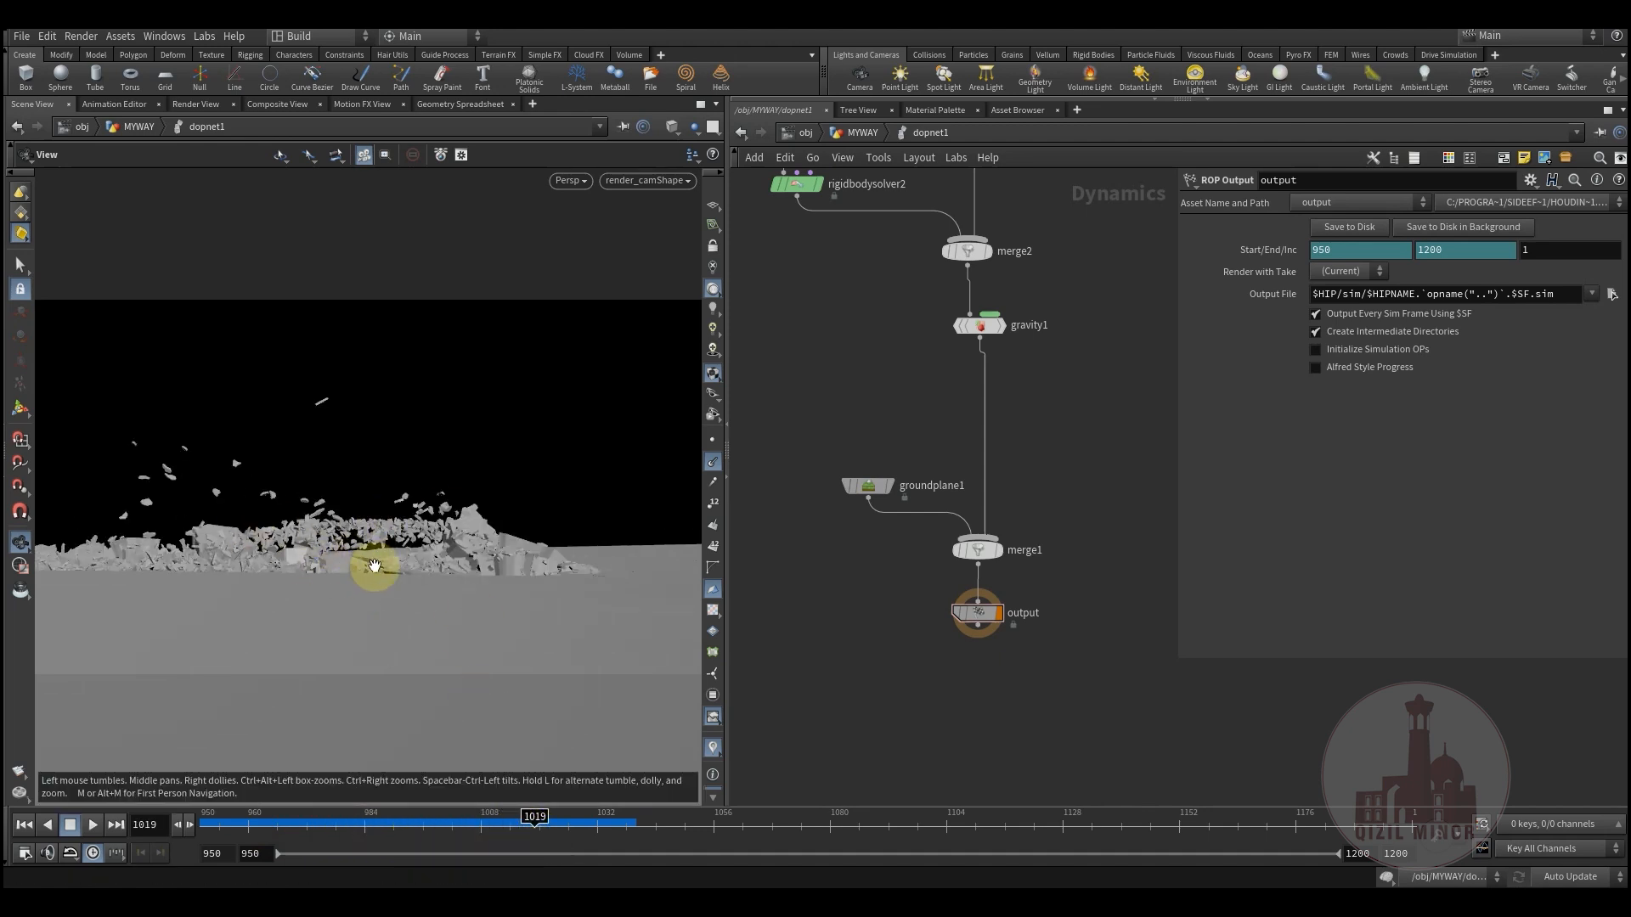
pyautogui.moveTo(412, 823); pyautogui.dragTo(526, 820)
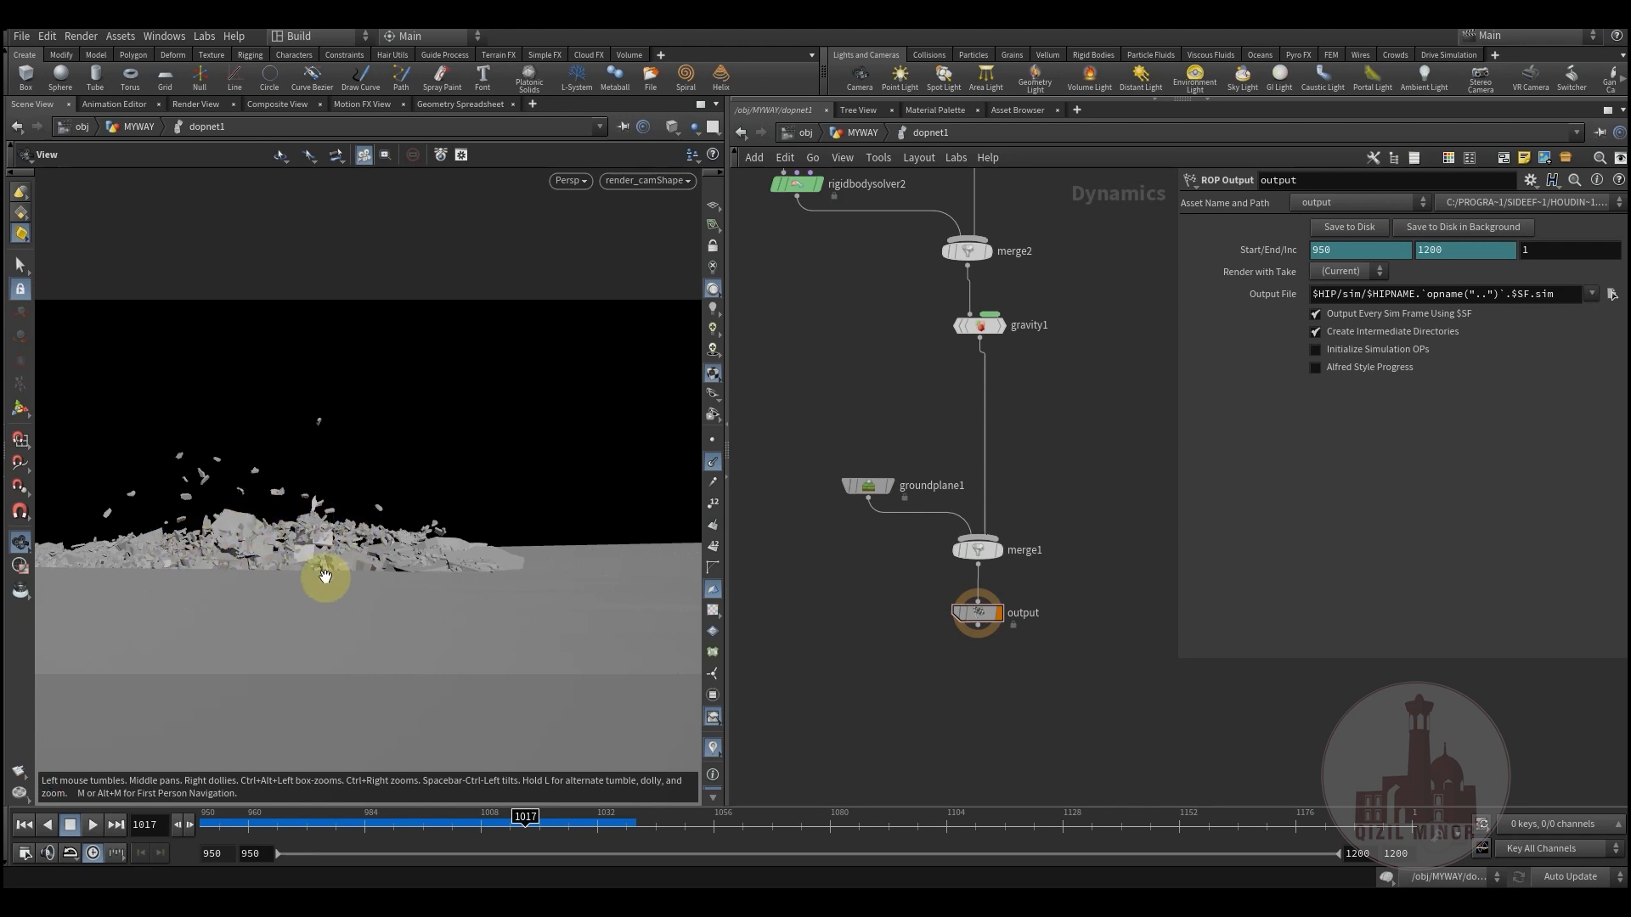
# Return to the MYWAY network, display filecache1, and check which object dopimport1 brings in from dopnet1
pyautogui.click(862, 133)
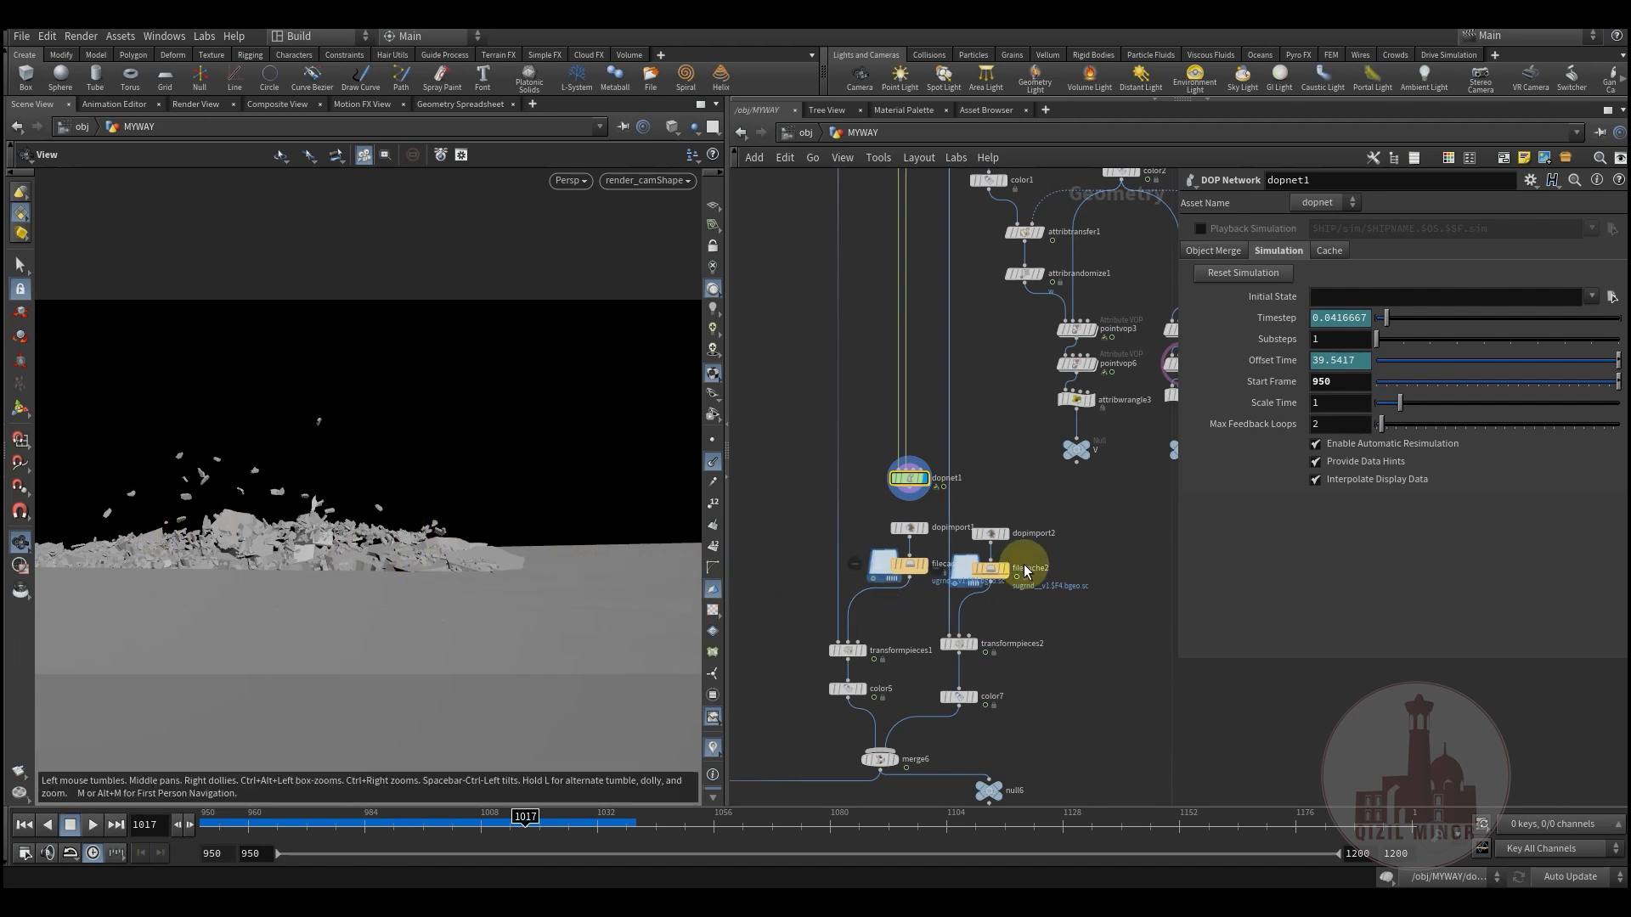
pyautogui.moveTo(1057, 611); pyautogui.dragTo(1077, 498, button='middle')
pyautogui.scroll(4, 896, 686)
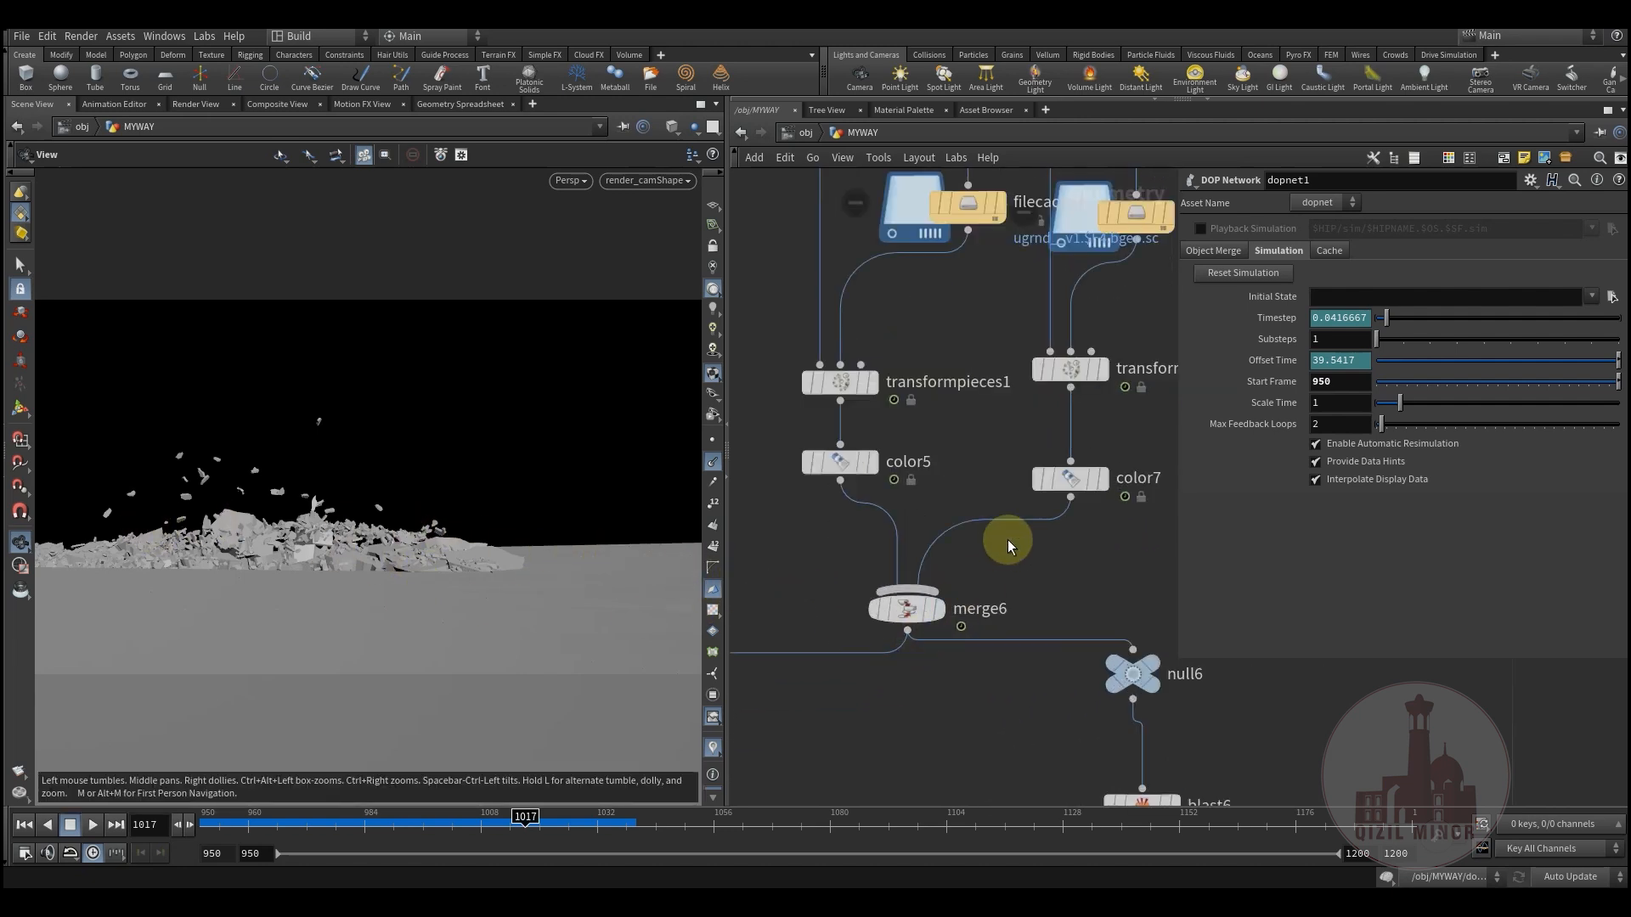
pyautogui.moveTo(1021, 355); pyautogui.dragTo(989, 446, button='middle')
pyautogui.moveTo(935, 387); pyautogui.dragTo(934, 469, button='middle')
pyautogui.click(965, 379)
pyautogui.click(933, 379)
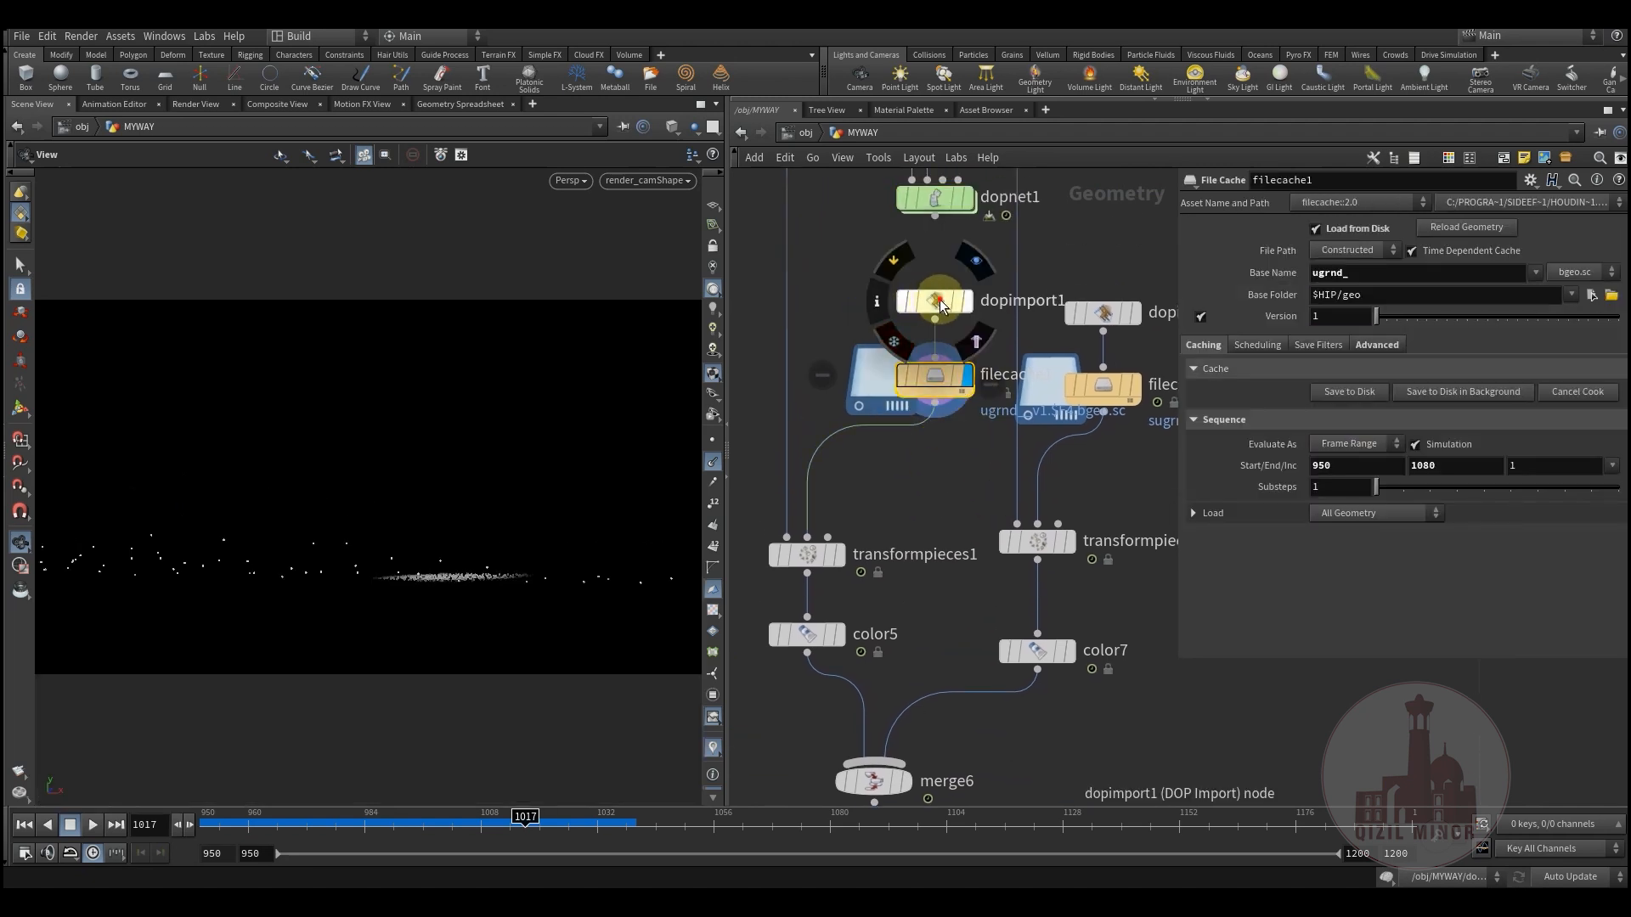
pyautogui.click(938, 301)
pyautogui.doubleClick(1419, 249)
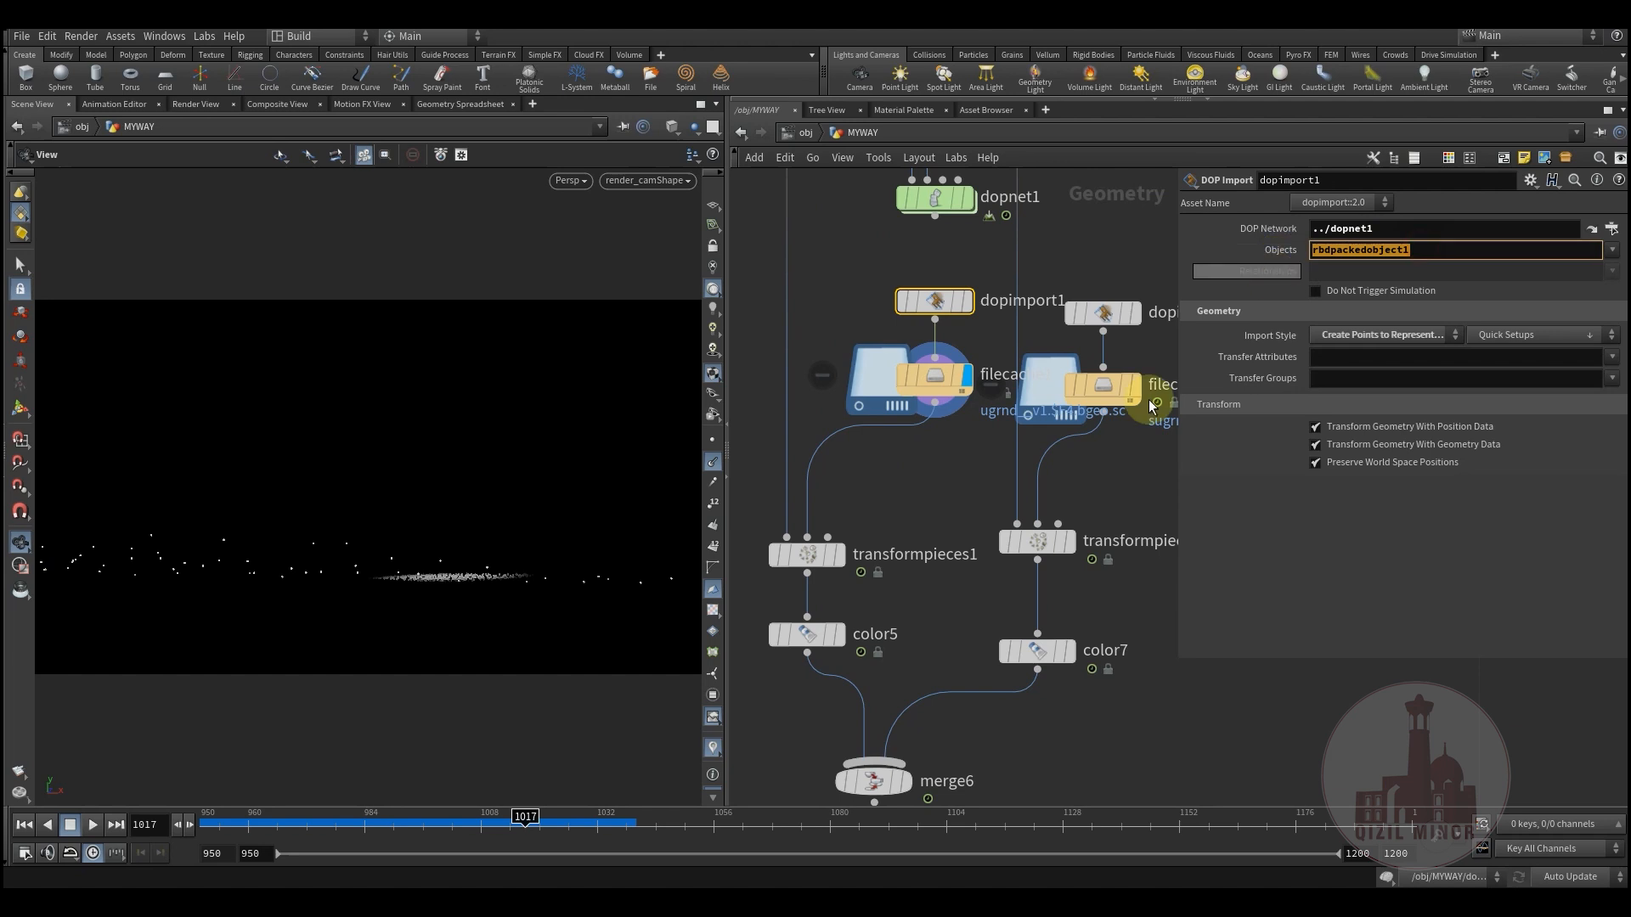
# Display transformpieces1 and transformpieces2 in turn, checking the attribute used to match the pieces
pyautogui.click(841, 554)
pyautogui.click(814, 557)
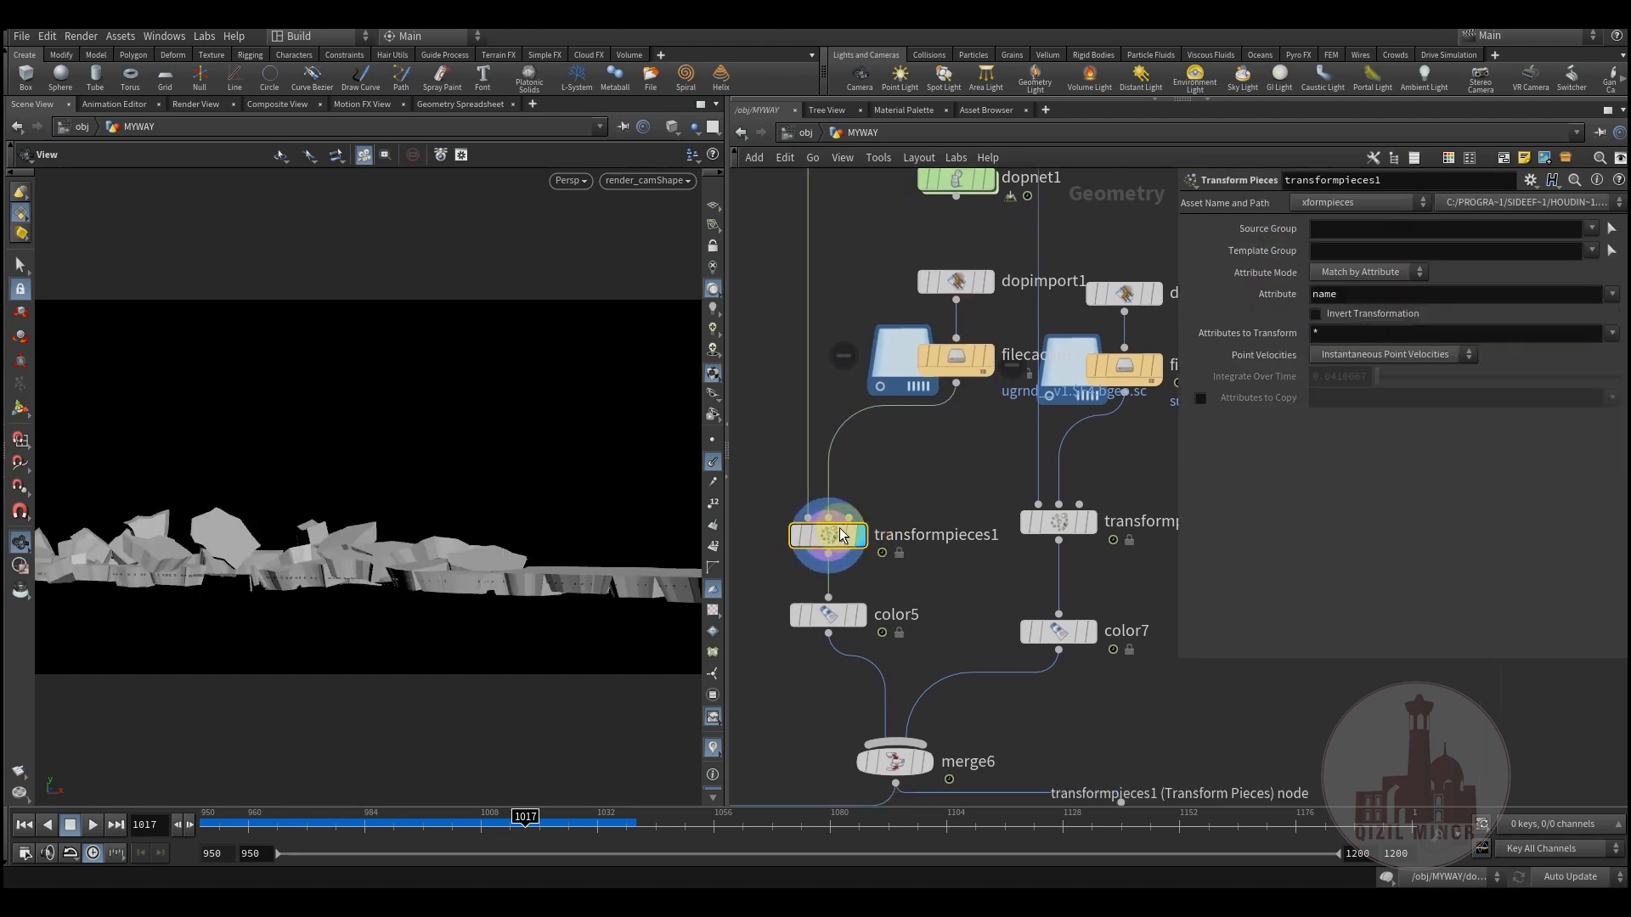
pyautogui.doubleClick(1347, 294)
pyautogui.moveTo(952, 592); pyautogui.dragTo(938, 512, button='middle')
pyautogui.click(1083, 450)
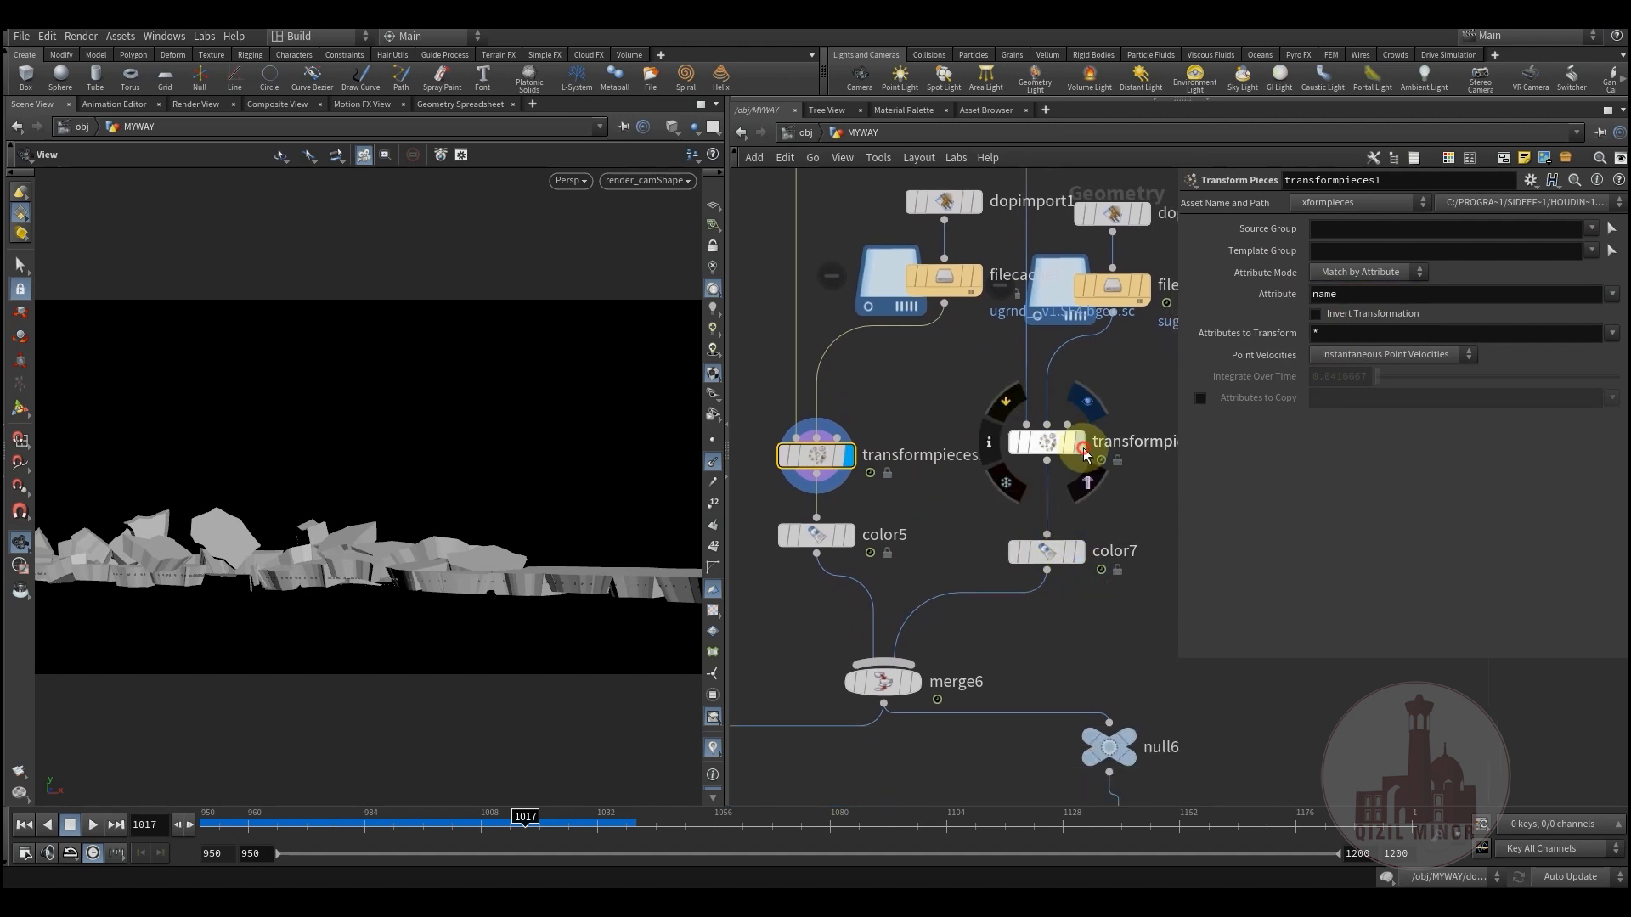
pyautogui.click(1050, 447)
# Display merge6 with its combined colored layers and scrub the timeline to frame 1019
pyautogui.click(929, 647)
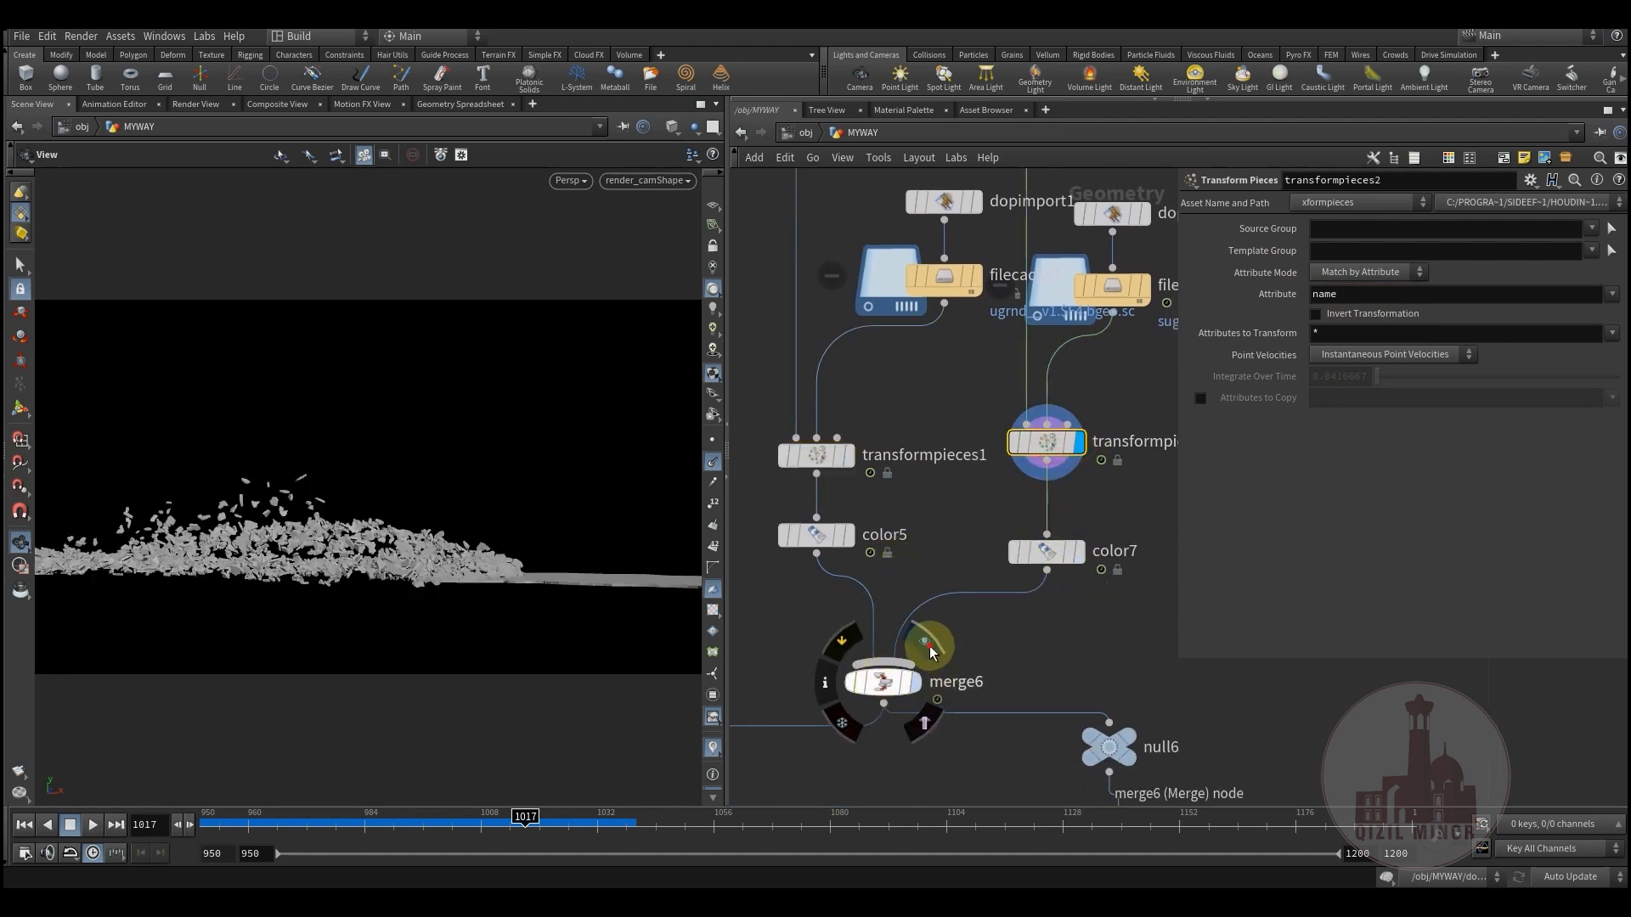
pyautogui.click(883, 684)
pyautogui.moveTo(259, 830); pyautogui.dragTo(563, 834)
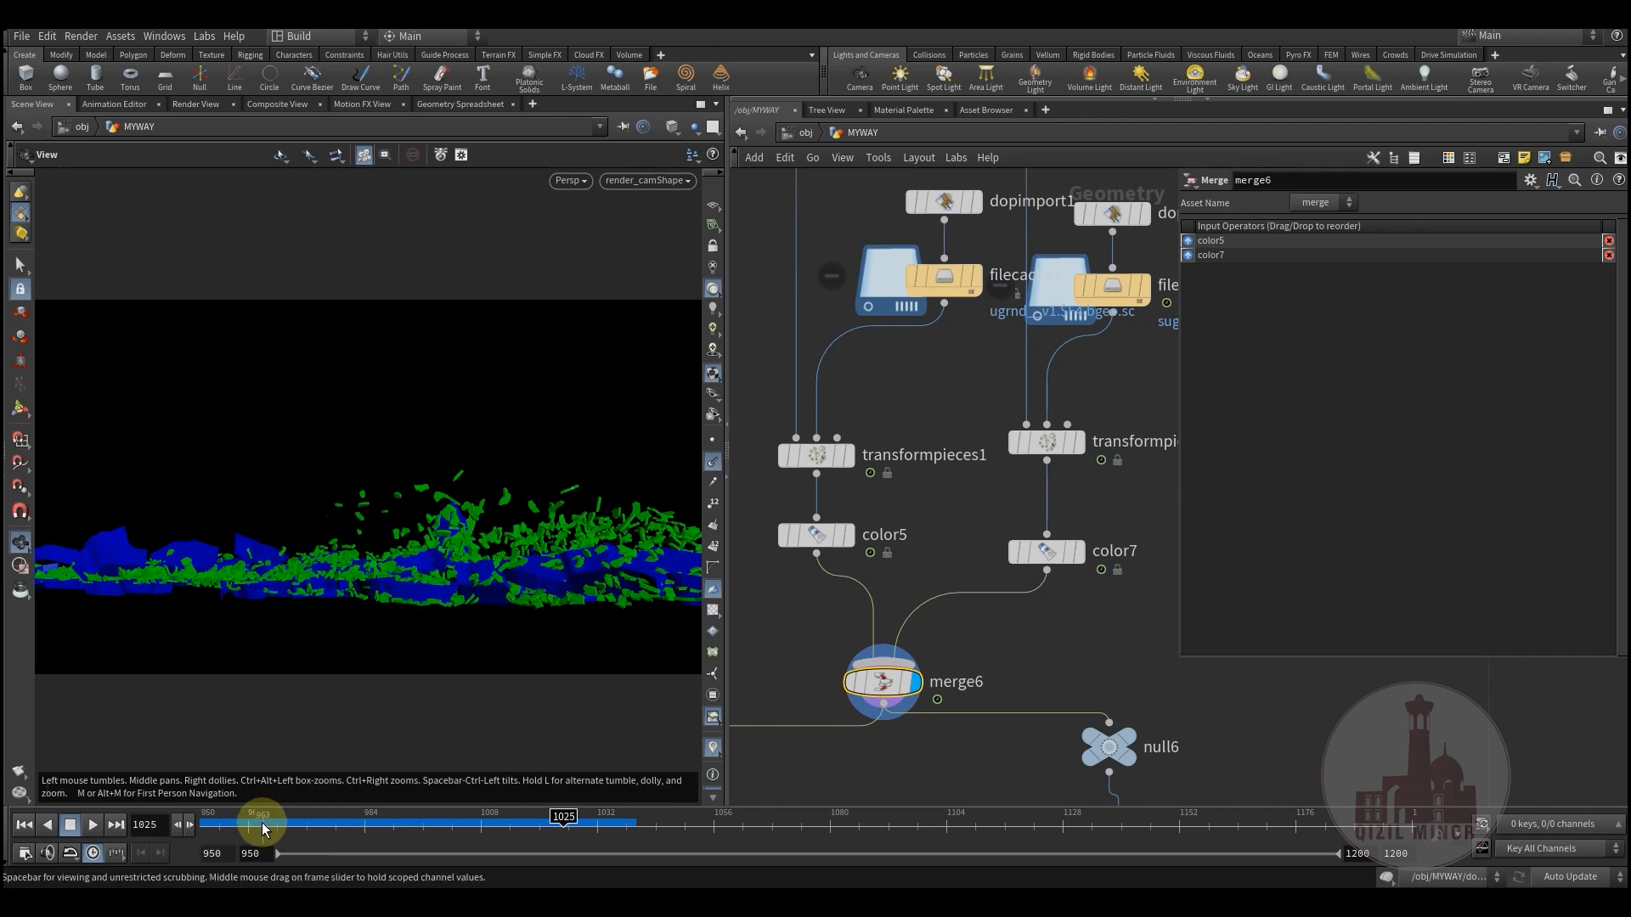
pyautogui.click(312, 828)
pyautogui.moveTo(489, 840); pyautogui.dragTo(526, 831)
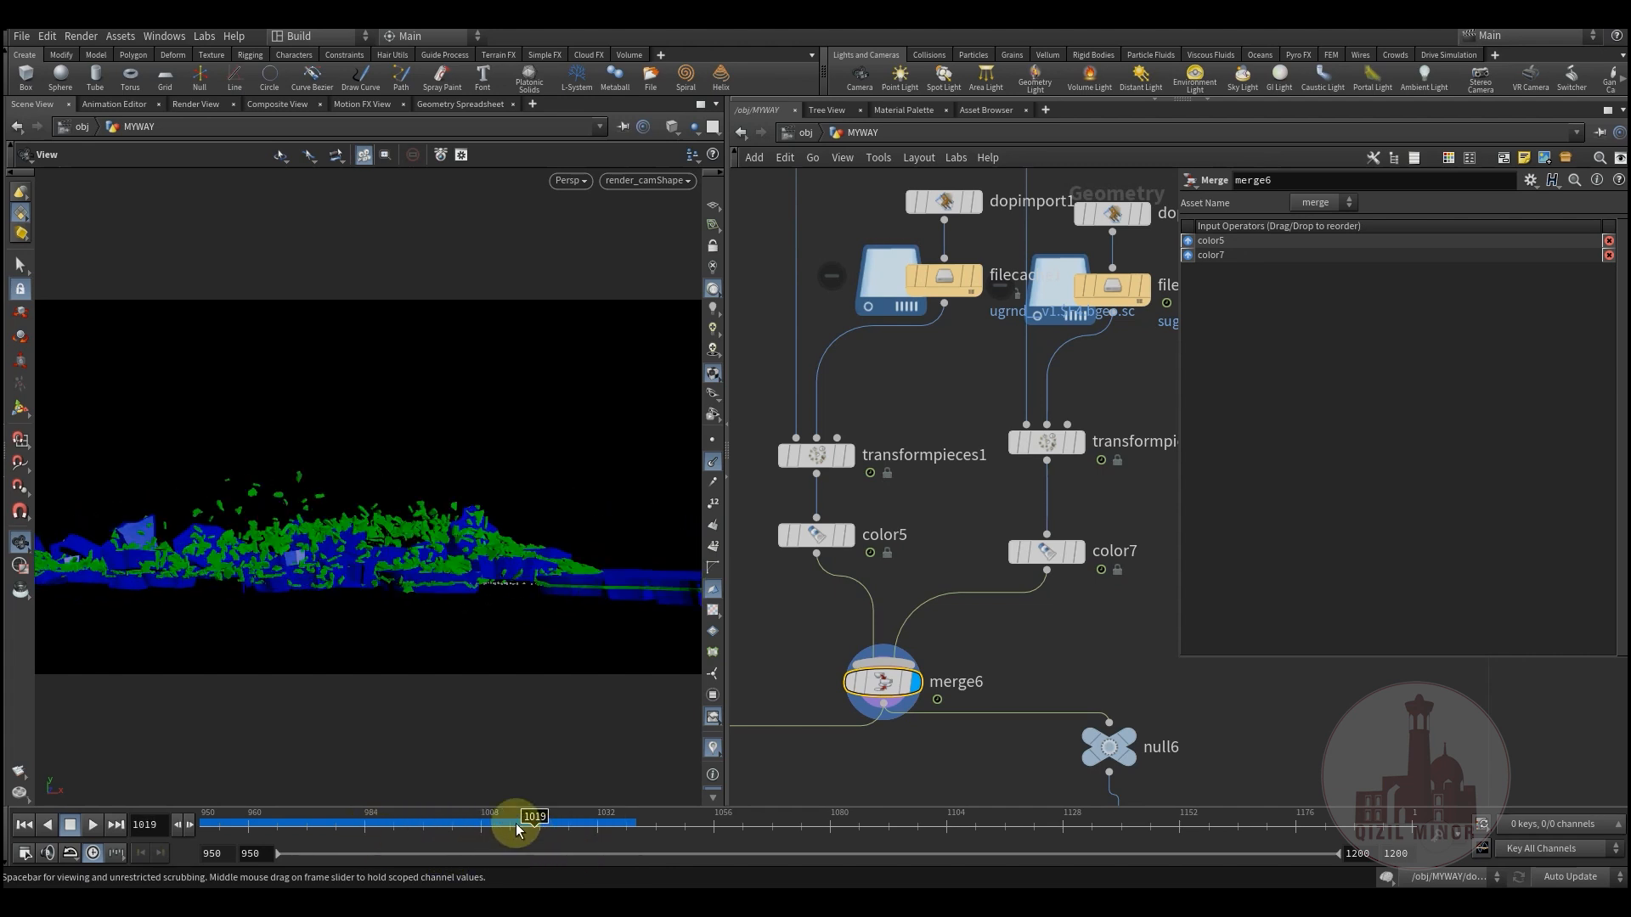
# Examine merge6's debris from above and from the side while scrubbing the timeline to frame 1027
pyautogui.moveTo(455, 599); pyautogui.dragTo(513, 609)
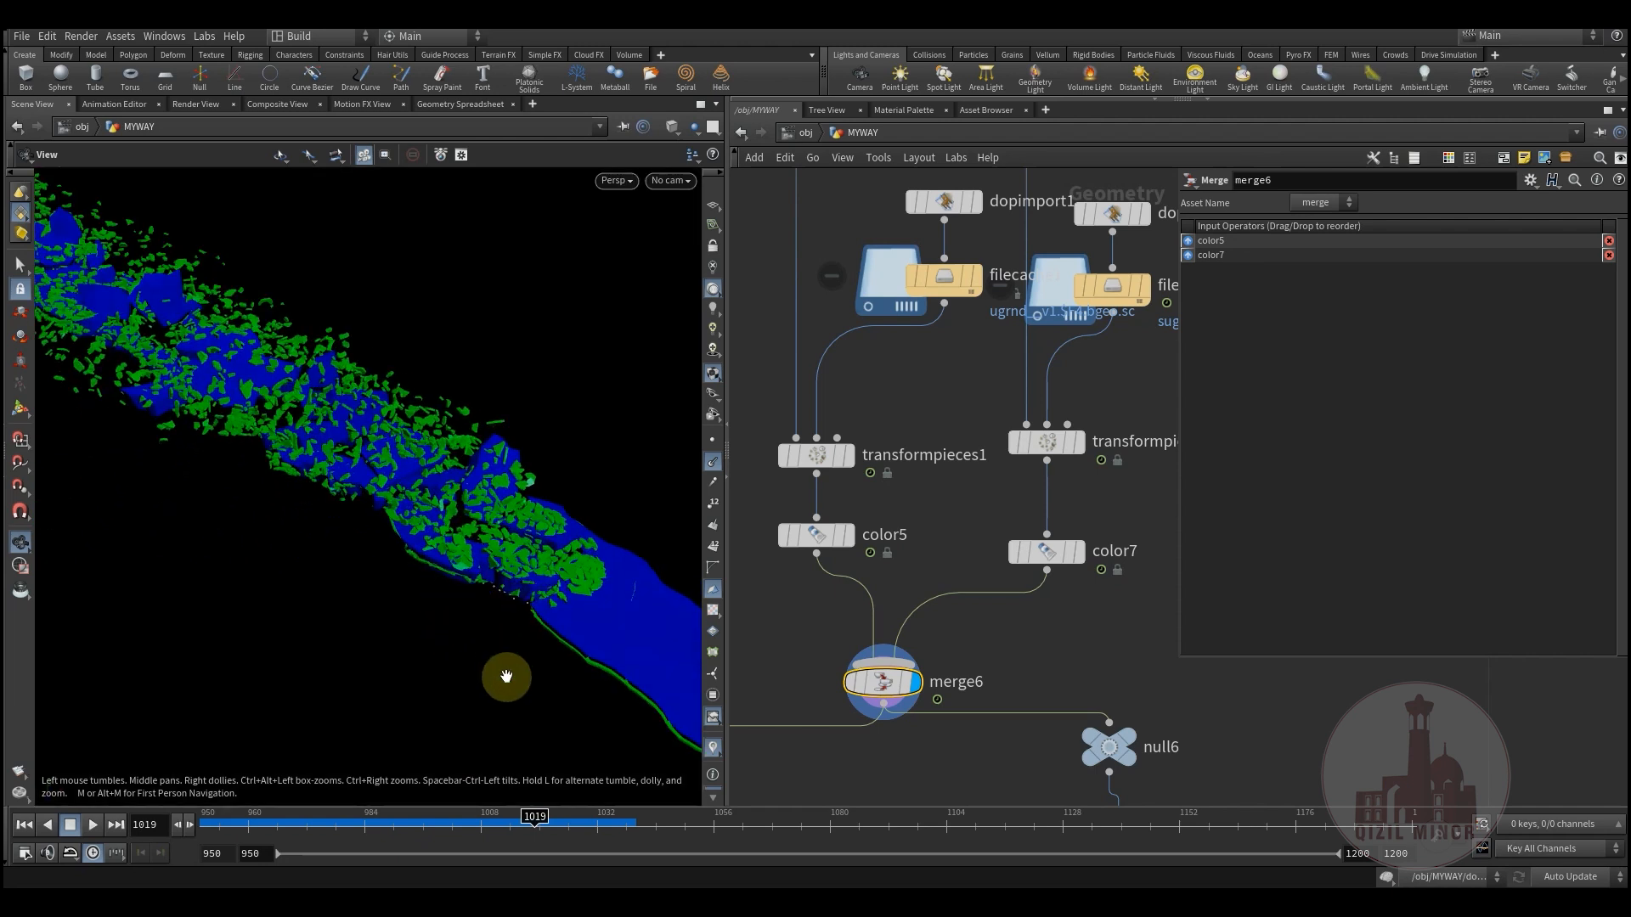
pyautogui.click(293, 824)
pyautogui.moveTo(444, 817); pyautogui.dragTo(539, 819)
pyautogui.moveTo(500, 685); pyautogui.dragTo(493, 490)
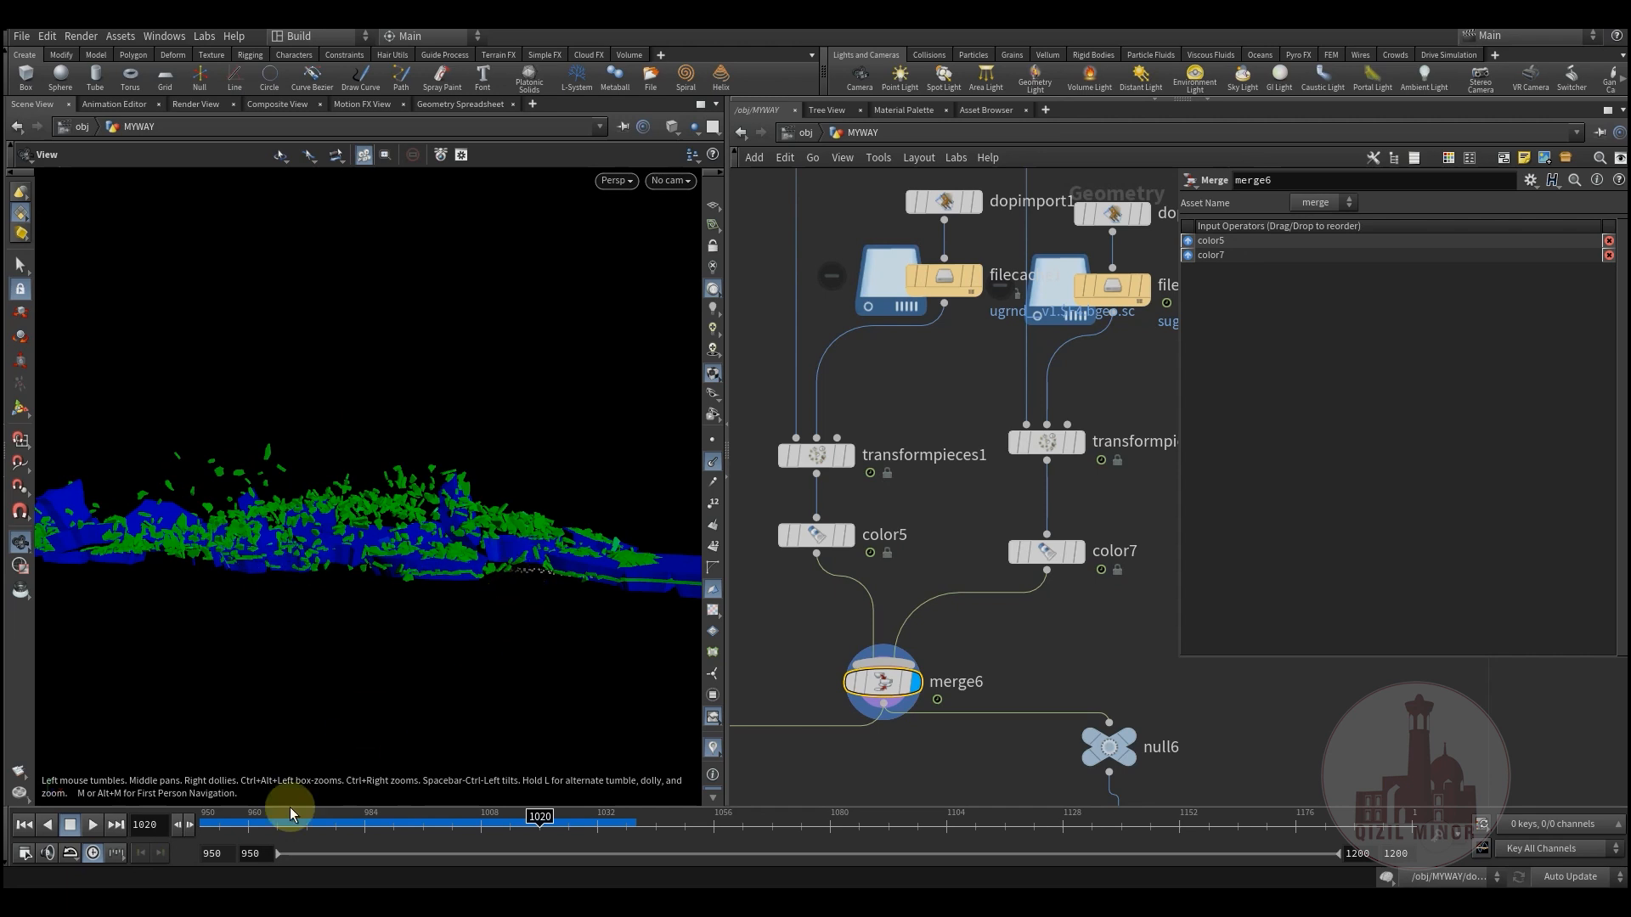
pyautogui.moveTo(264, 826); pyautogui.dragTo(575, 821)
# Display merge5 with the fractured pieces and surrounding ground, and scrub the timeline to frame 1023
pyautogui.moveTo(1018, 668); pyautogui.dragTo(889, 269, button='middle')
pyautogui.scroll(-4, 973, 424)
pyautogui.scroll(-4, 849, 475)
pyautogui.moveTo(822, 501); pyautogui.dragTo(1071, 578, button='middle')
pyautogui.scroll(3, 912, 452)
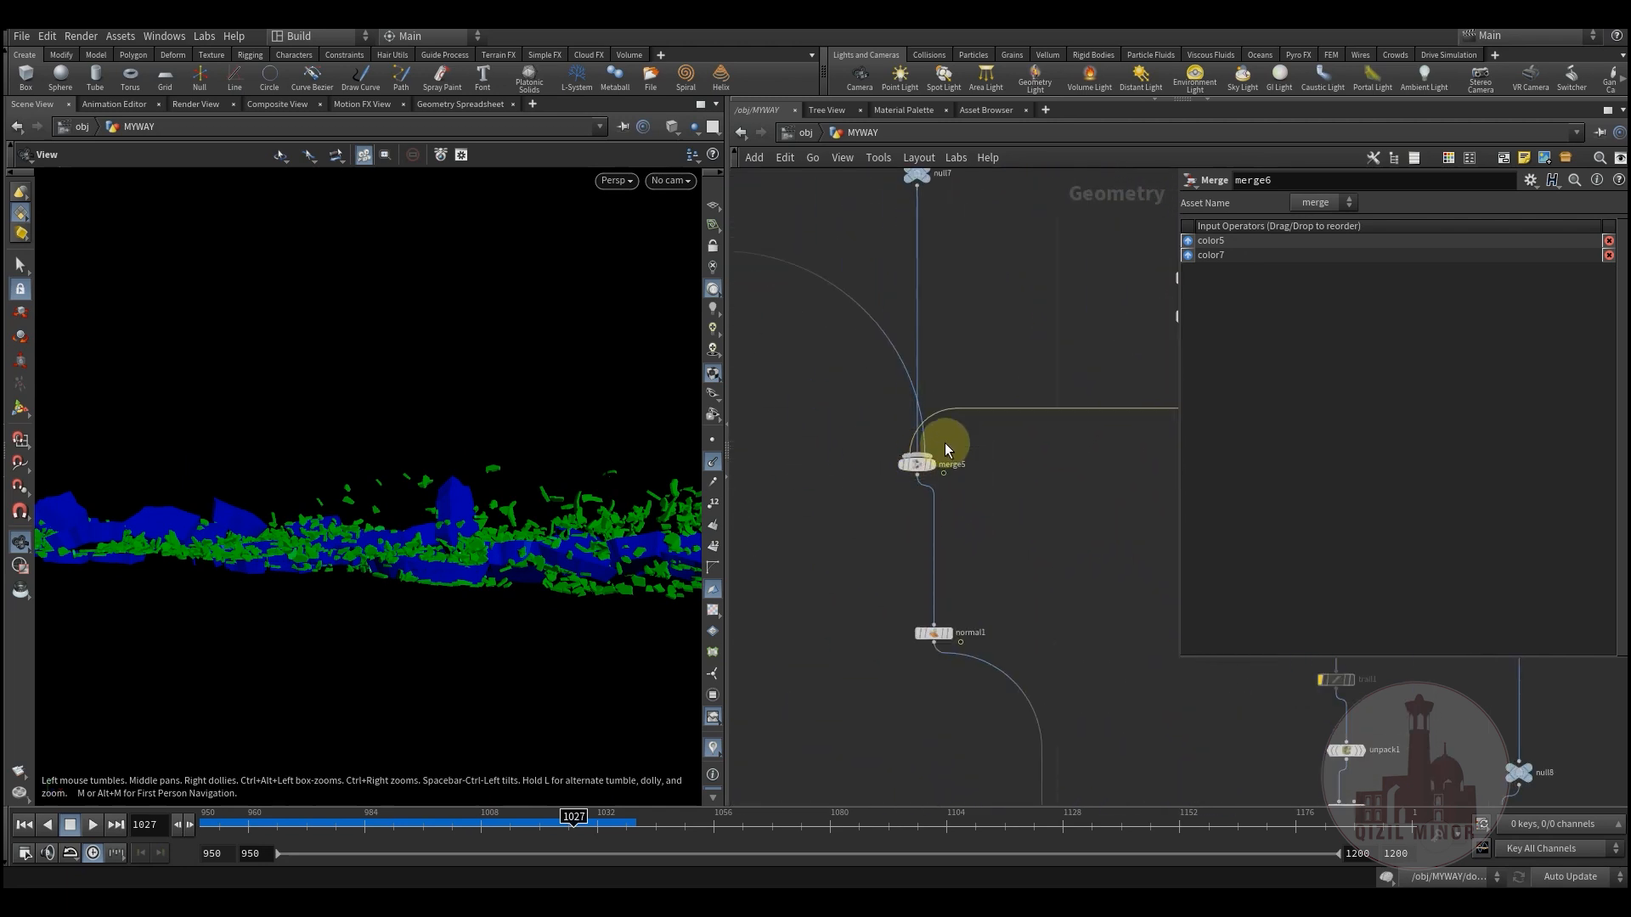
pyautogui.click(939, 444)
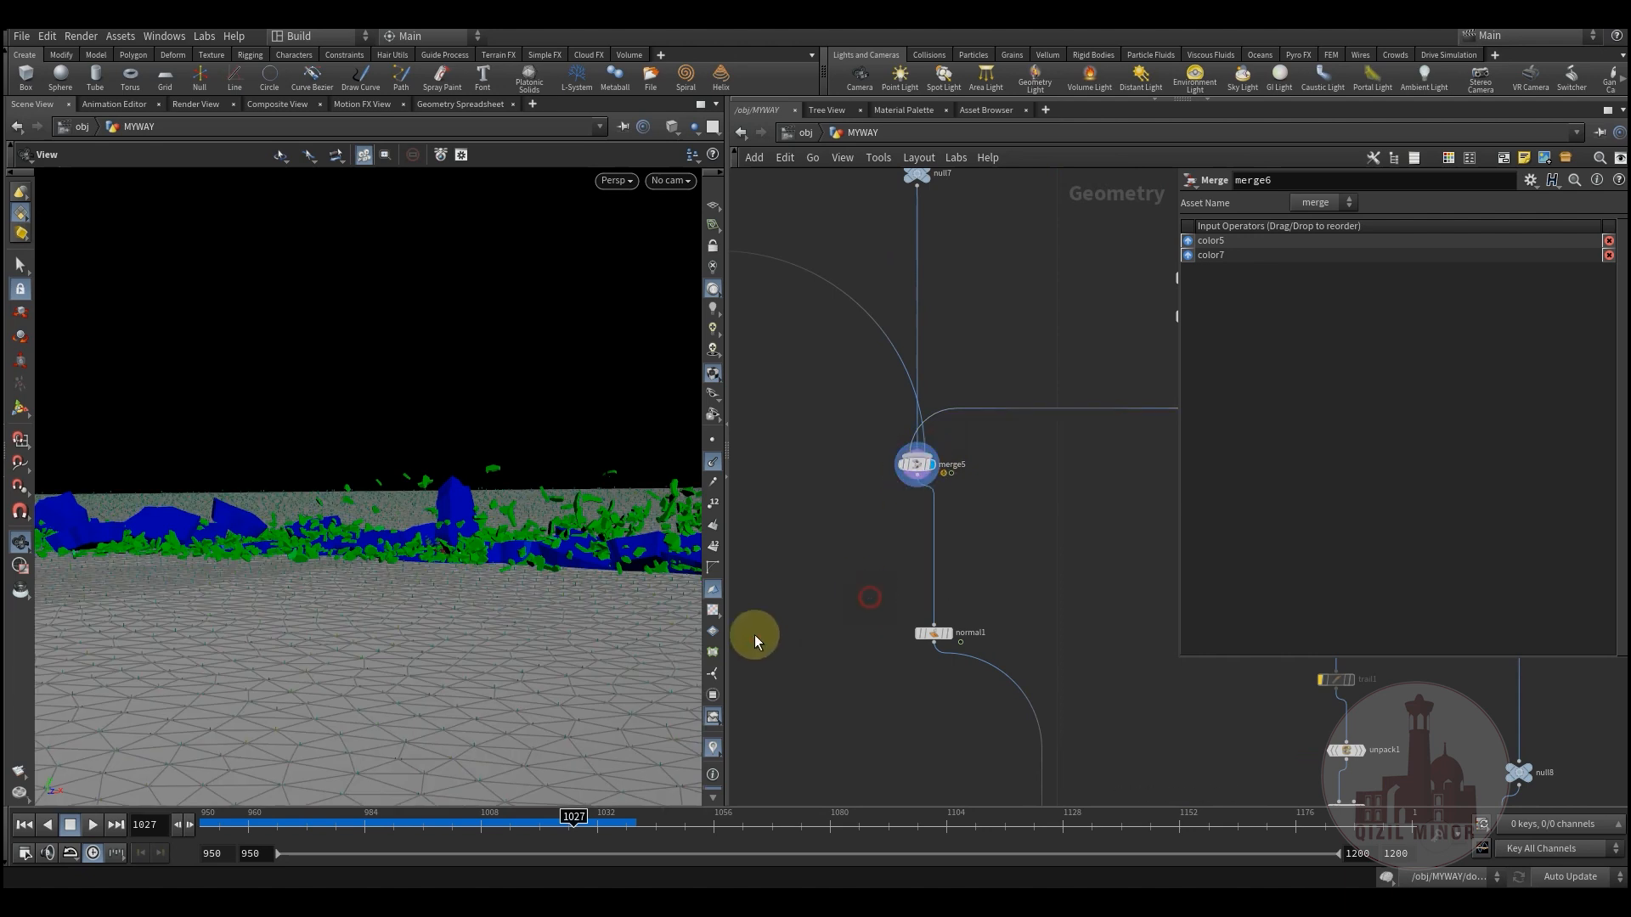
pyautogui.click(326, 825)
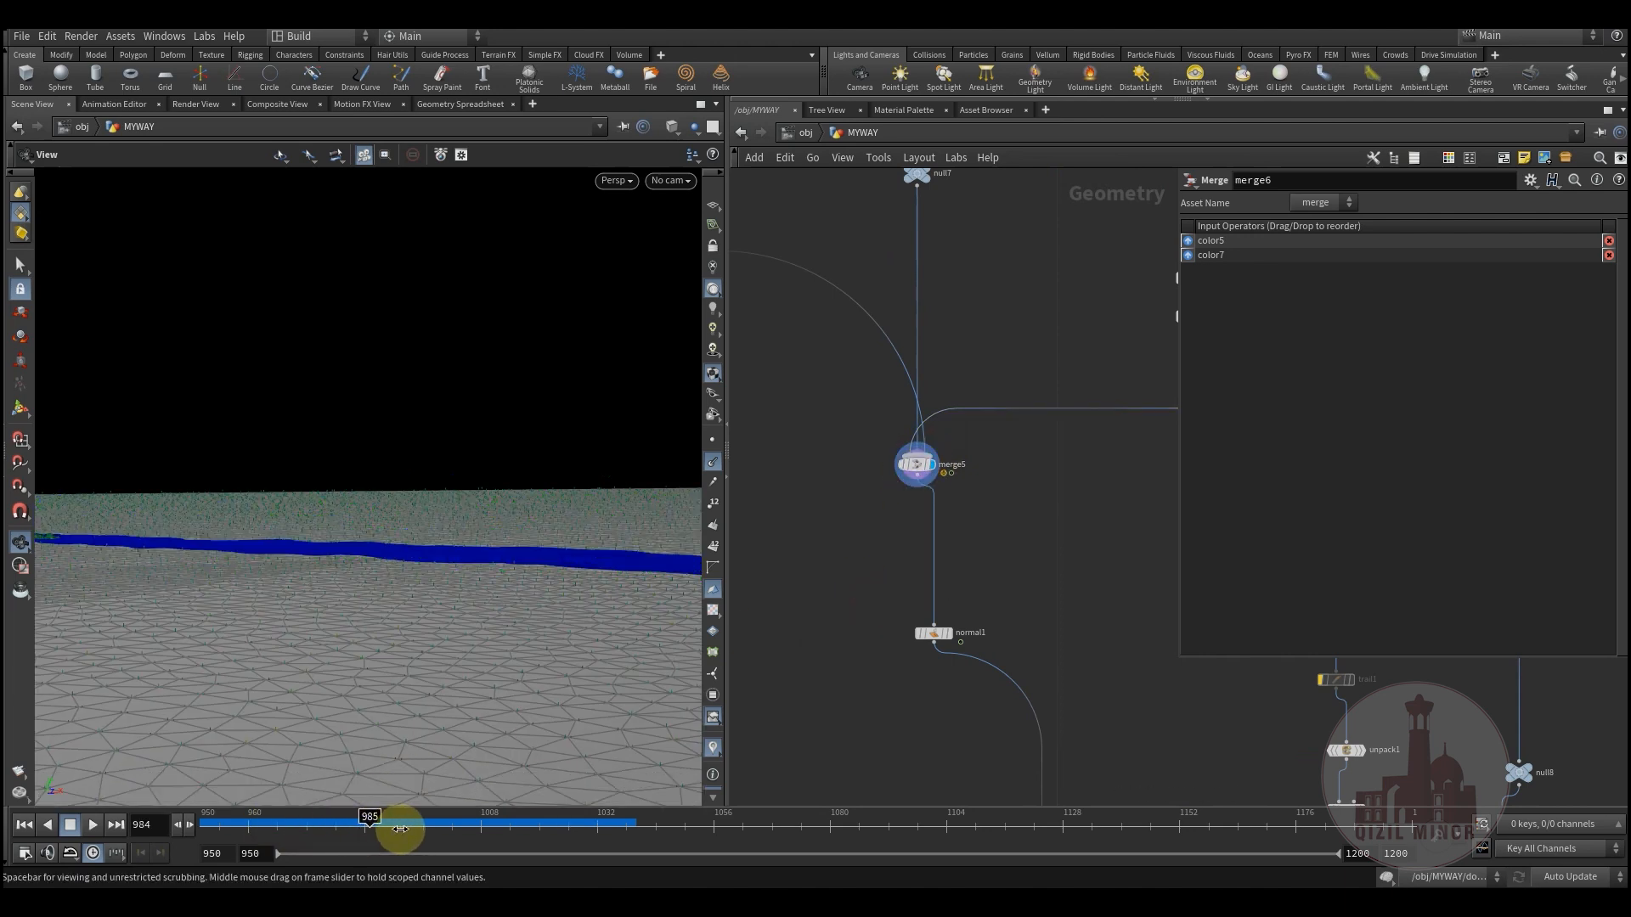
pyautogui.moveTo(509, 829); pyautogui.dragTo(554, 829)
# Display null6 below merge6 and open its settings
pyautogui.moveTo(1000, 536); pyautogui.dragTo(772, 547, button='middle')
pyautogui.moveTo(935, 520); pyautogui.dragTo(795, 486, button='middle')
pyautogui.scroll(5, 975, 404)
pyautogui.moveTo(974, 394)
pyautogui.moveTo(974, 393); pyautogui.dragTo(982, 426)
pyautogui.click(992, 396)
pyautogui.click(949, 434)
# Display attribwrangle7, examine its velocity-based point removal expression, and scrub the timeline to frame 1029
pyautogui.moveTo(873, 542); pyautogui.dragTo(866, 340, button='middle')
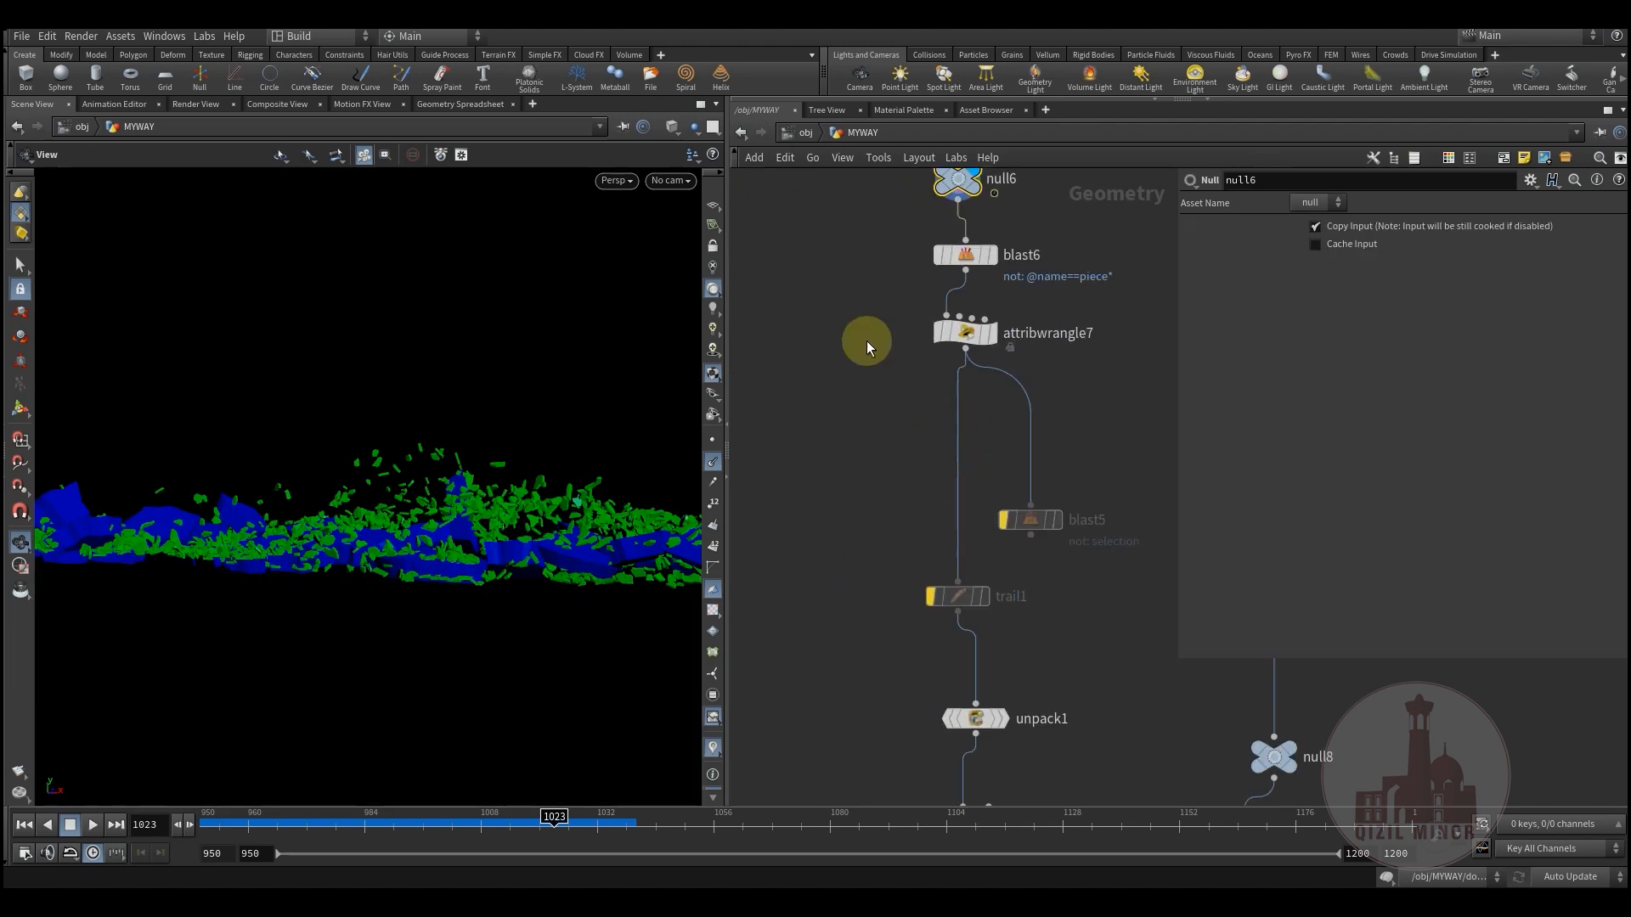
pyautogui.click(1001, 303)
pyautogui.click(970, 333)
pyautogui.moveTo(901, 424); pyautogui.dragTo(867, 477, button='middle')
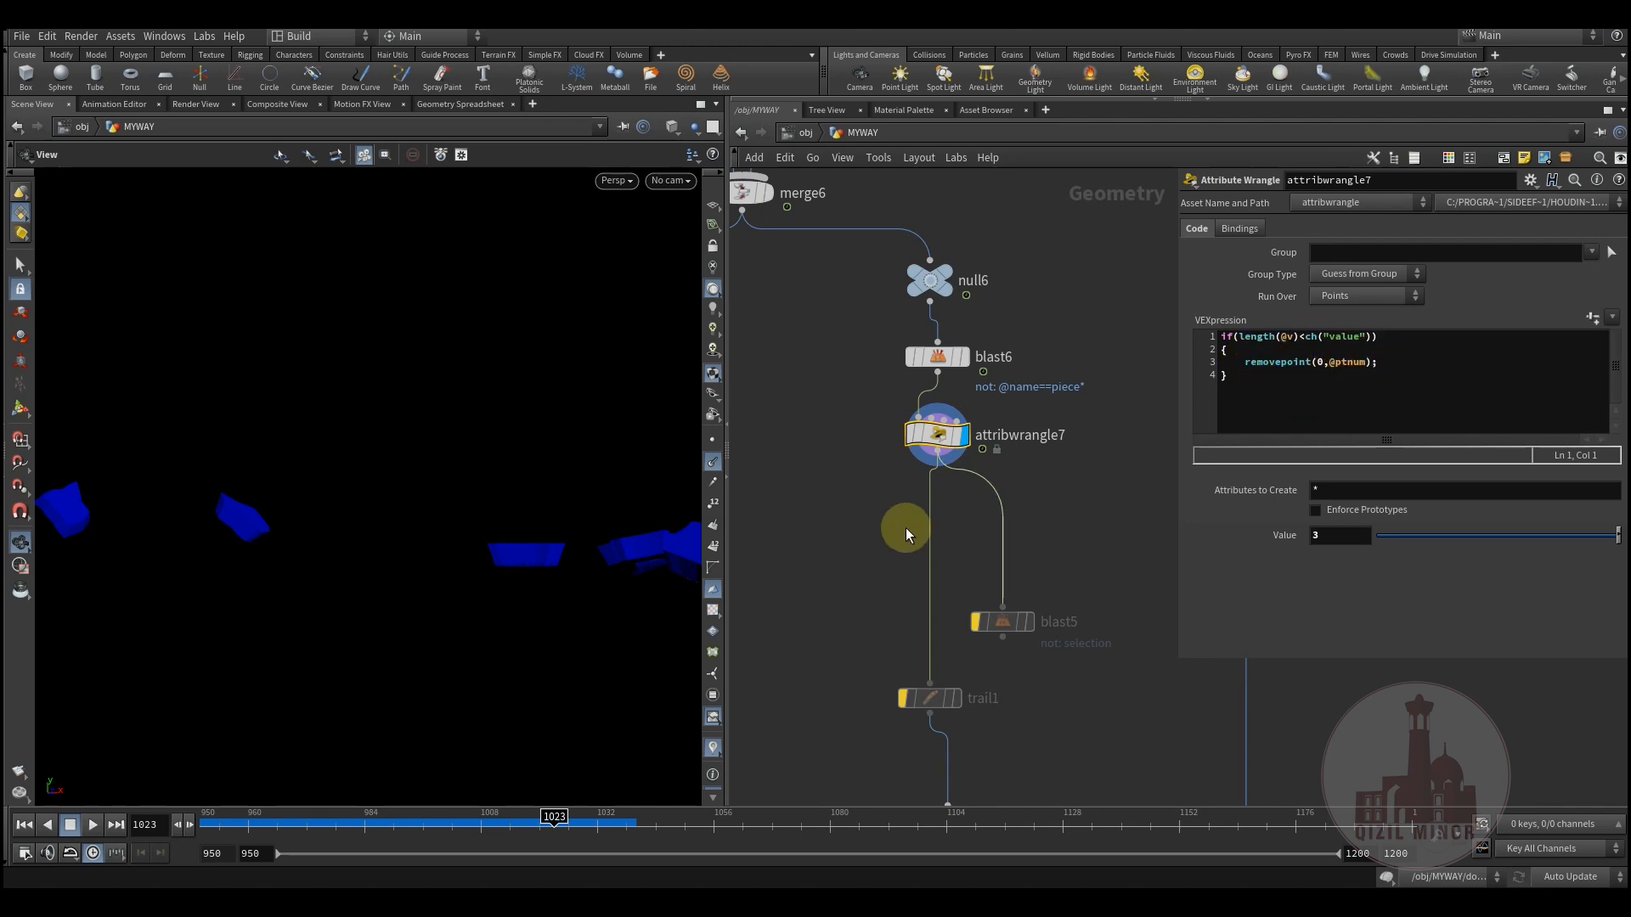
pyautogui.moveTo(266, 825); pyautogui.dragTo(582, 828)
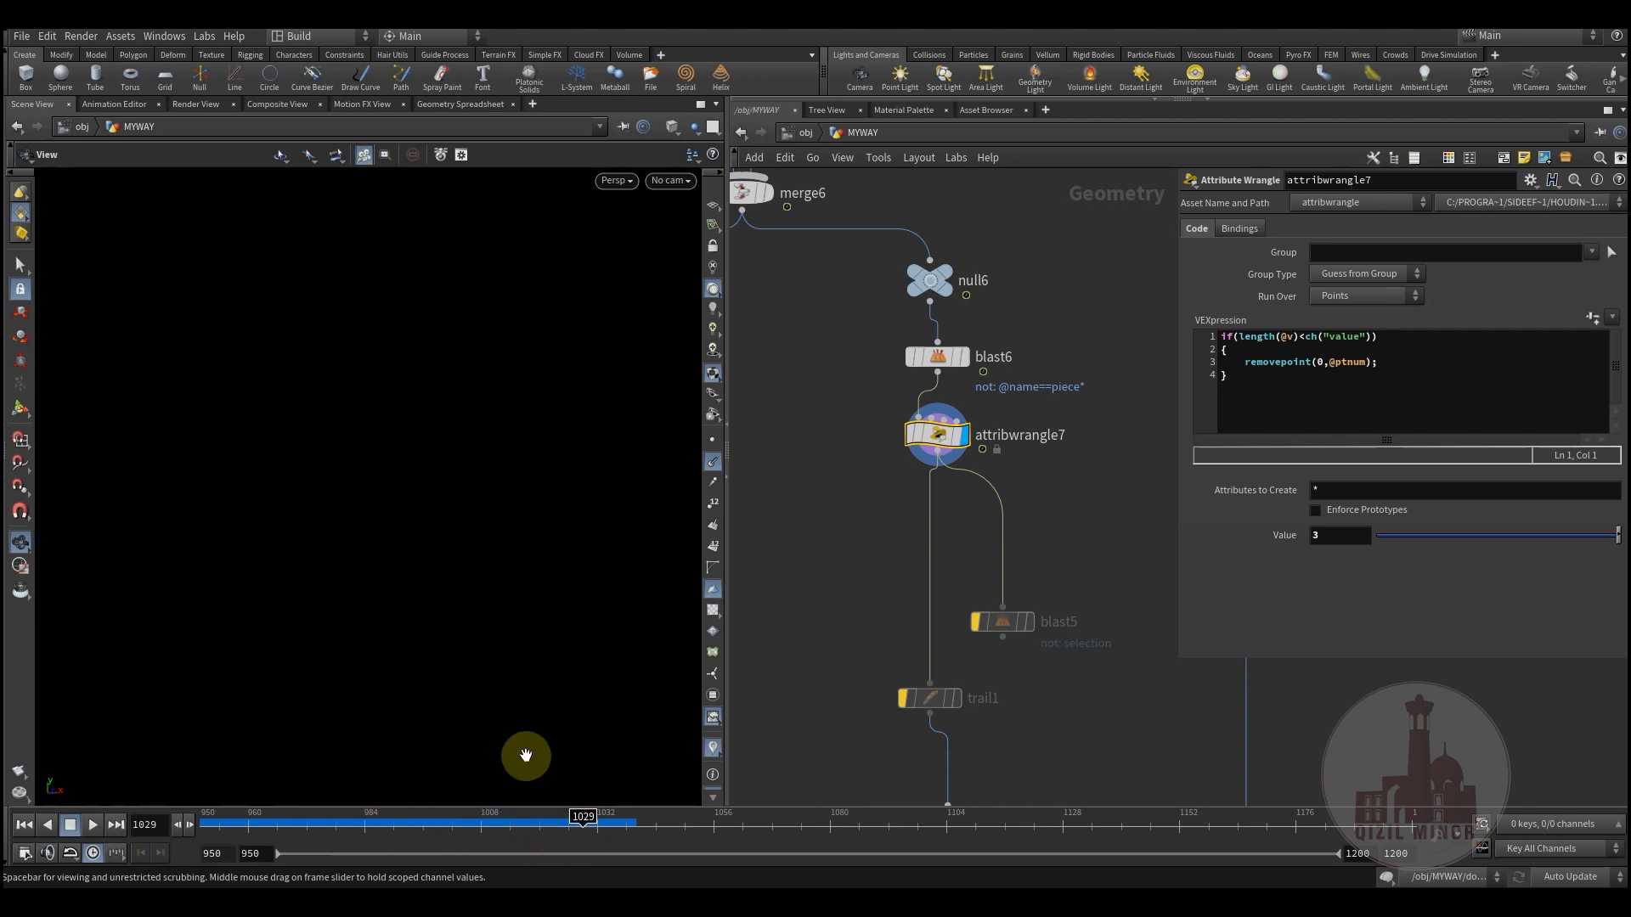
# Display unpack1, scrub the timeline to frame 1028, and display pyrosource1
pyautogui.moveTo(849, 601); pyautogui.dragTo(830, 368, button='middle')
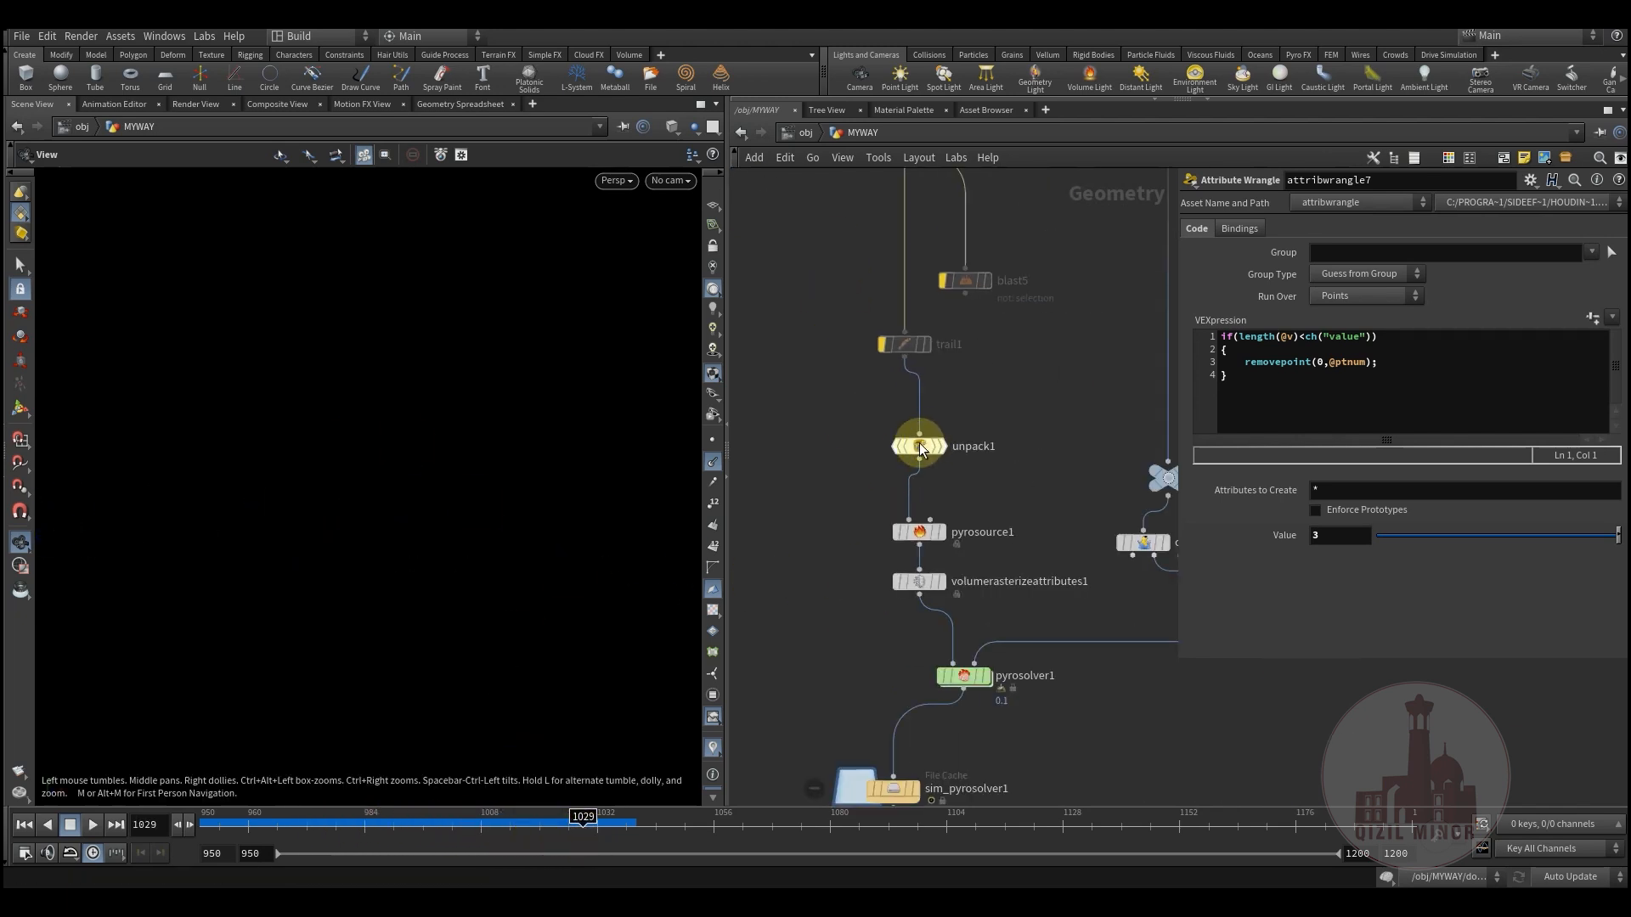
pyautogui.click(941, 446)
pyautogui.moveTo(255, 824); pyautogui.dragTo(579, 820)
pyautogui.moveTo(924, 530)
pyautogui.click(949, 505)
# Display volumerasterizeattributes1, inspect its attributes and voxel size settings, and return the timeline to frame 950
pyautogui.moveTo(1020, 440); pyautogui.dragTo(1066, 318, button='middle')
pyautogui.scroll(1, 1053, 336)
pyautogui.click(990, 451)
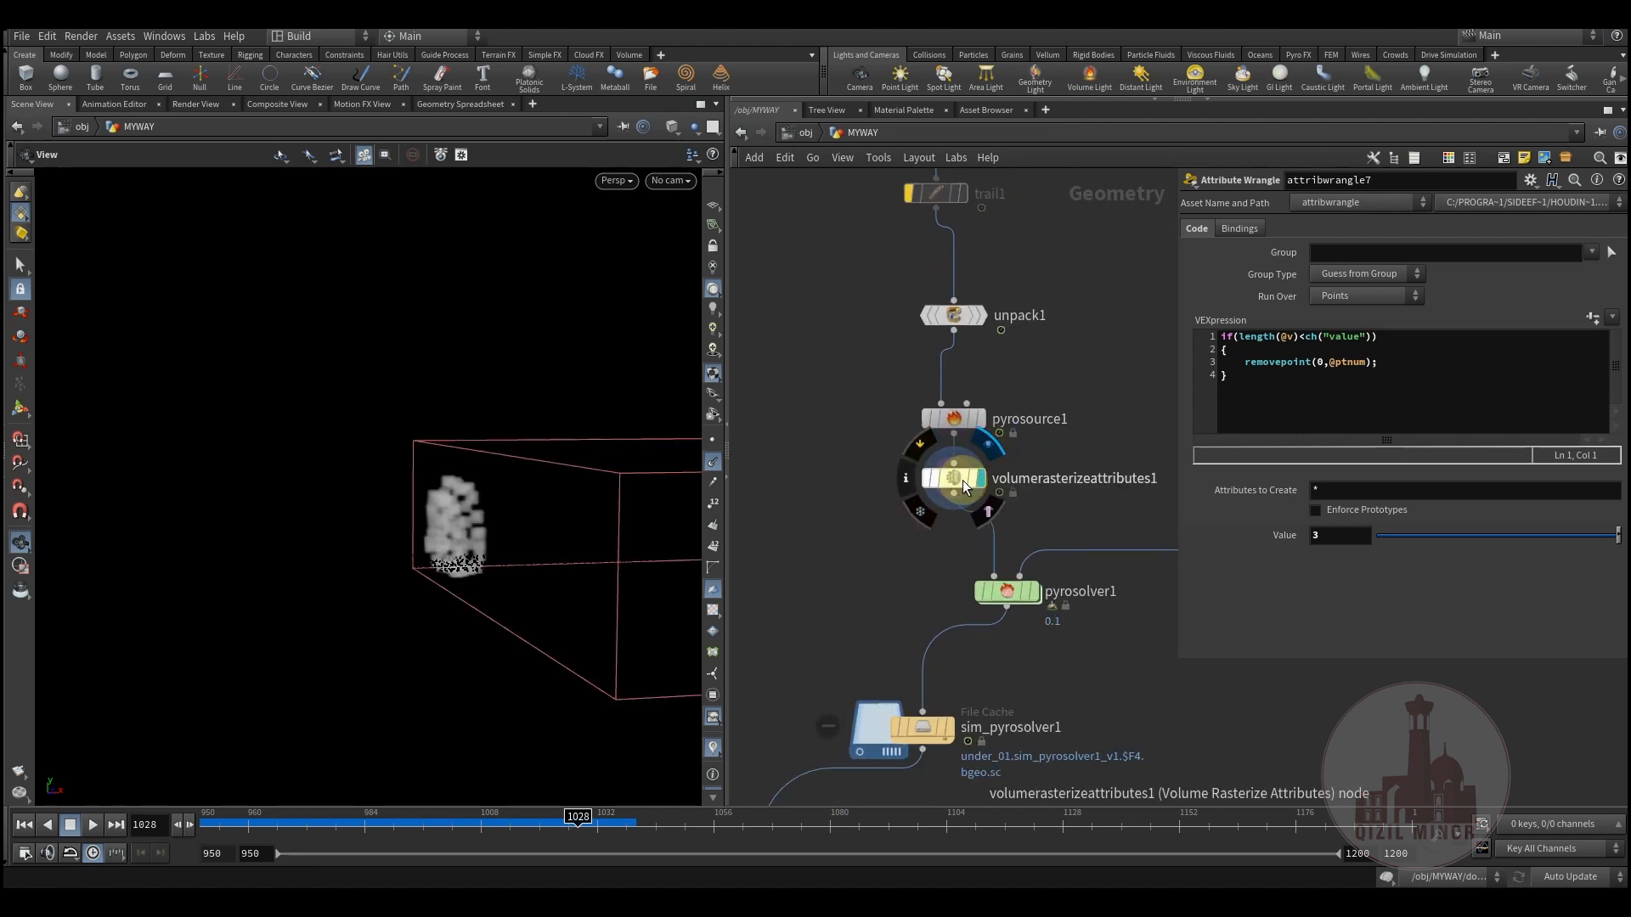
pyautogui.click(960, 479)
pyautogui.moveTo(860, 518); pyautogui.dragTo(866, 441, button='middle')
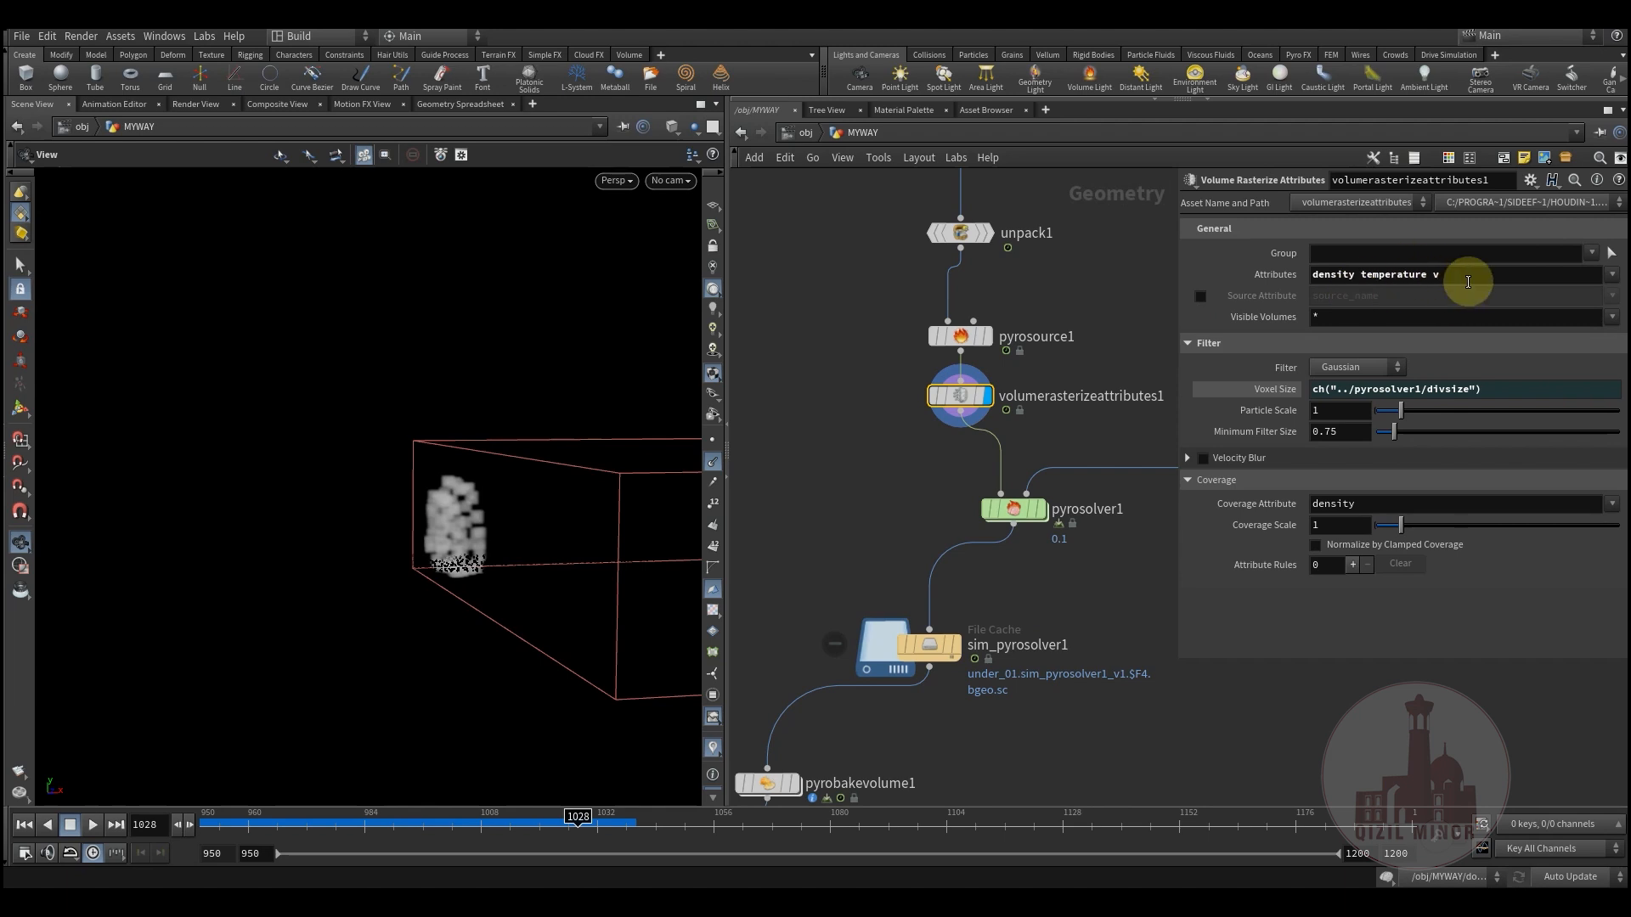
pyautogui.moveTo(903, 520); pyautogui.dragTo(897, 462, button='middle')
pyautogui.moveTo(293, 824); pyautogui.dragTo(161, 828)
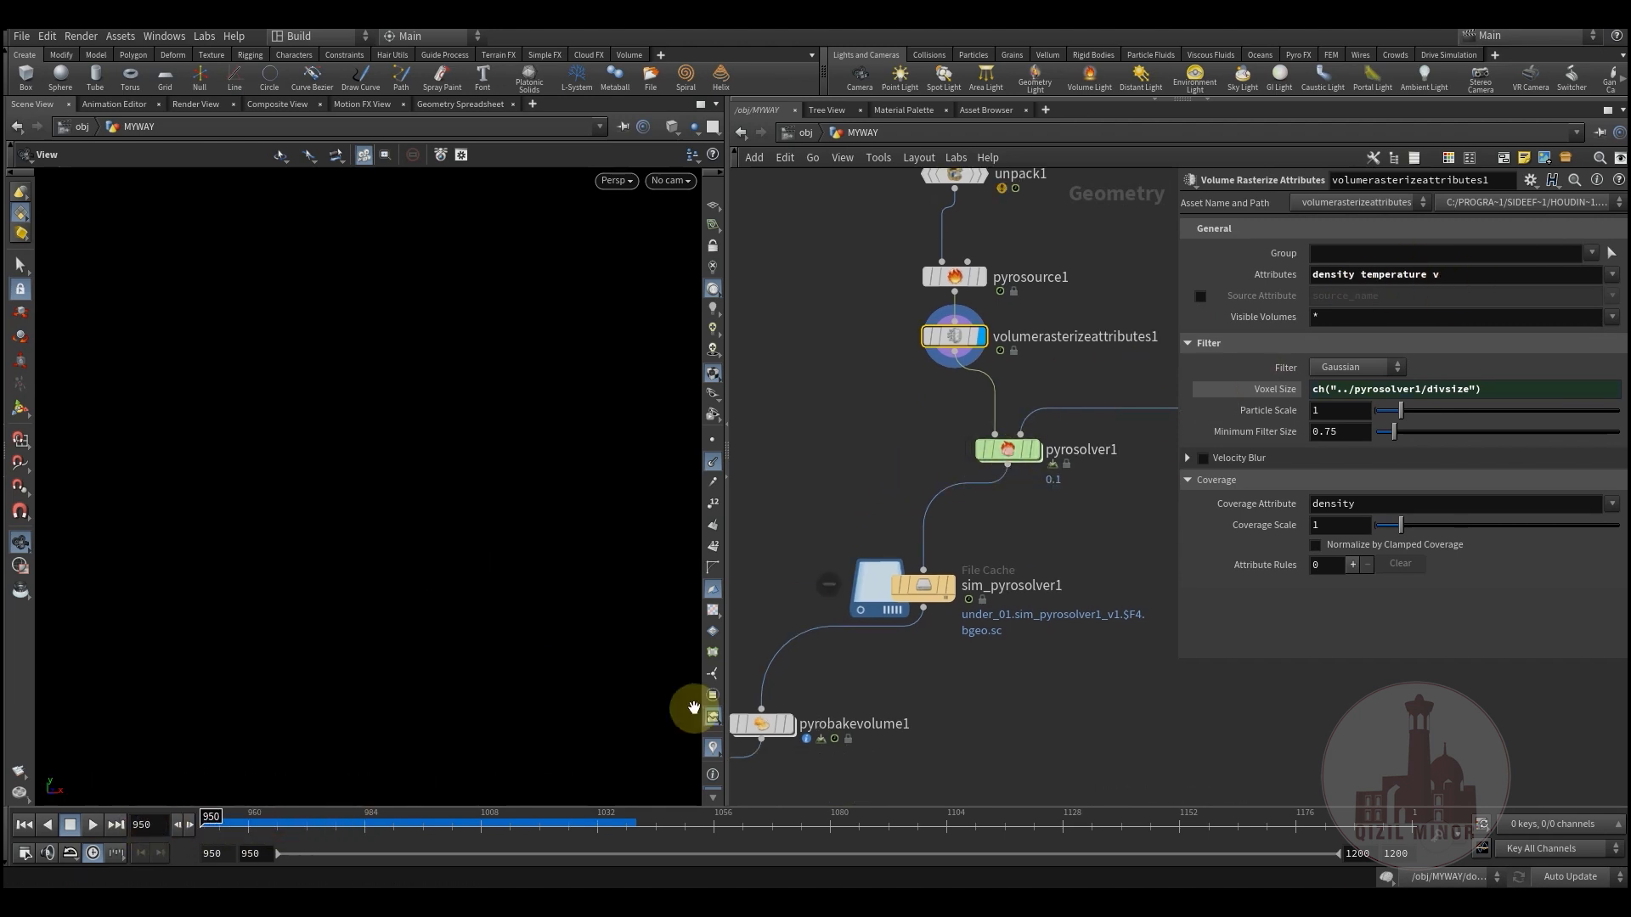
# Display pyrosolver1, inspect its source collision settings, and trace its collision input through null9, collisionsource2 and null8
pyautogui.click(1034, 450)
pyautogui.moveTo(1046, 526); pyautogui.dragTo(973, 555, button='middle')
pyautogui.moveTo(829, 427); pyautogui.dragTo(992, 525)
pyautogui.moveTo(844, 462); pyautogui.dragTo(1018, 532)
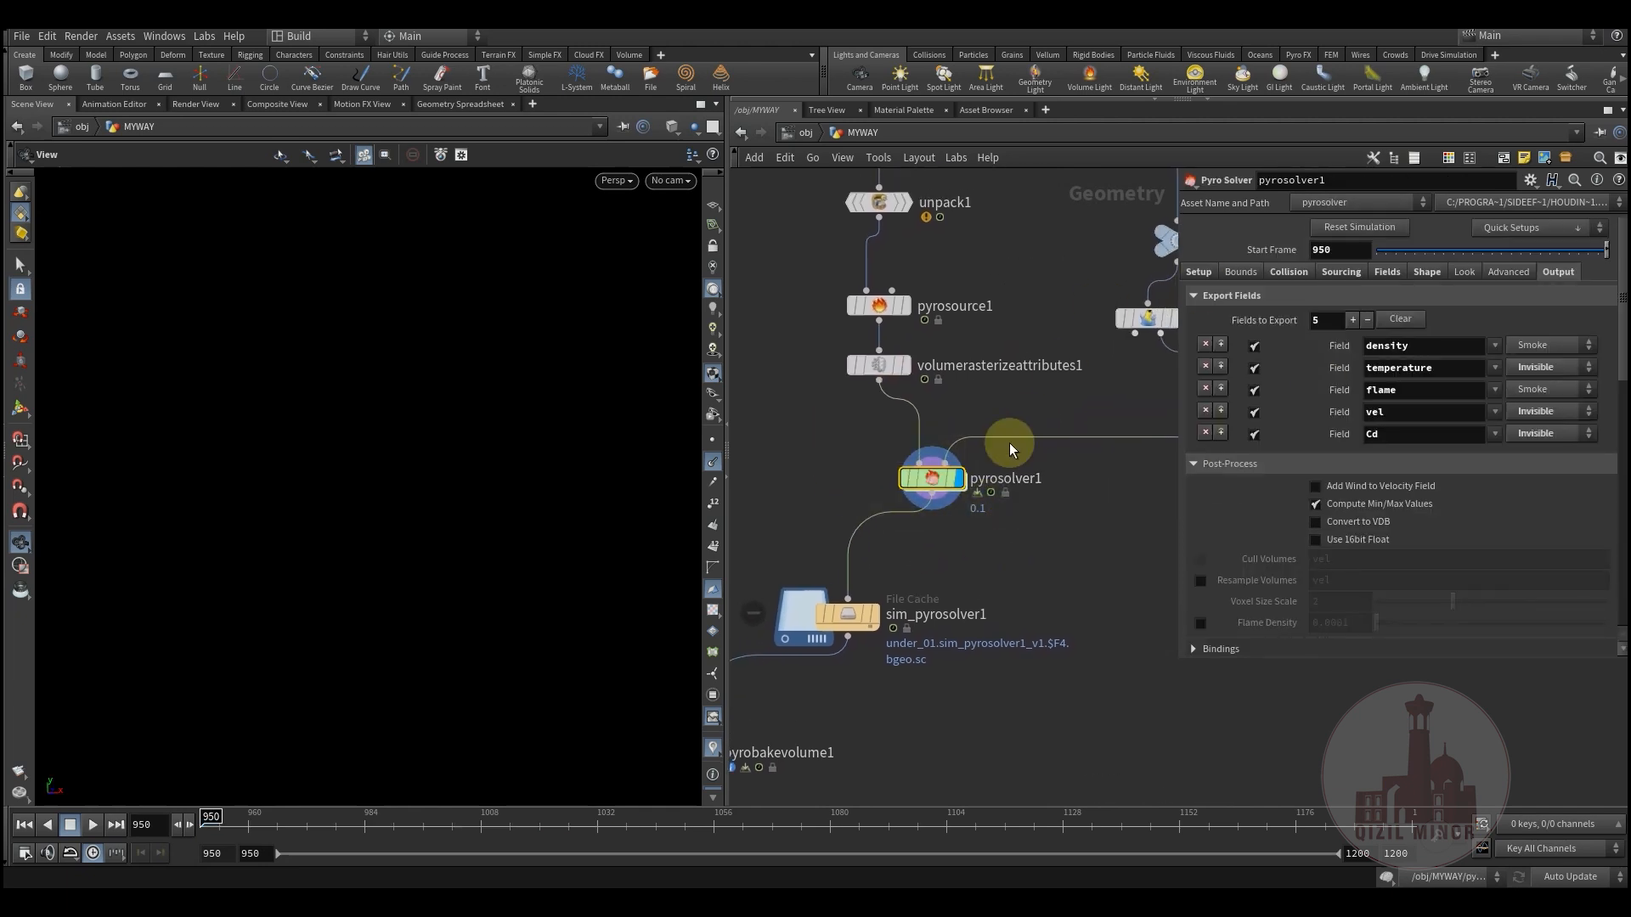
pyautogui.click(1290, 274)
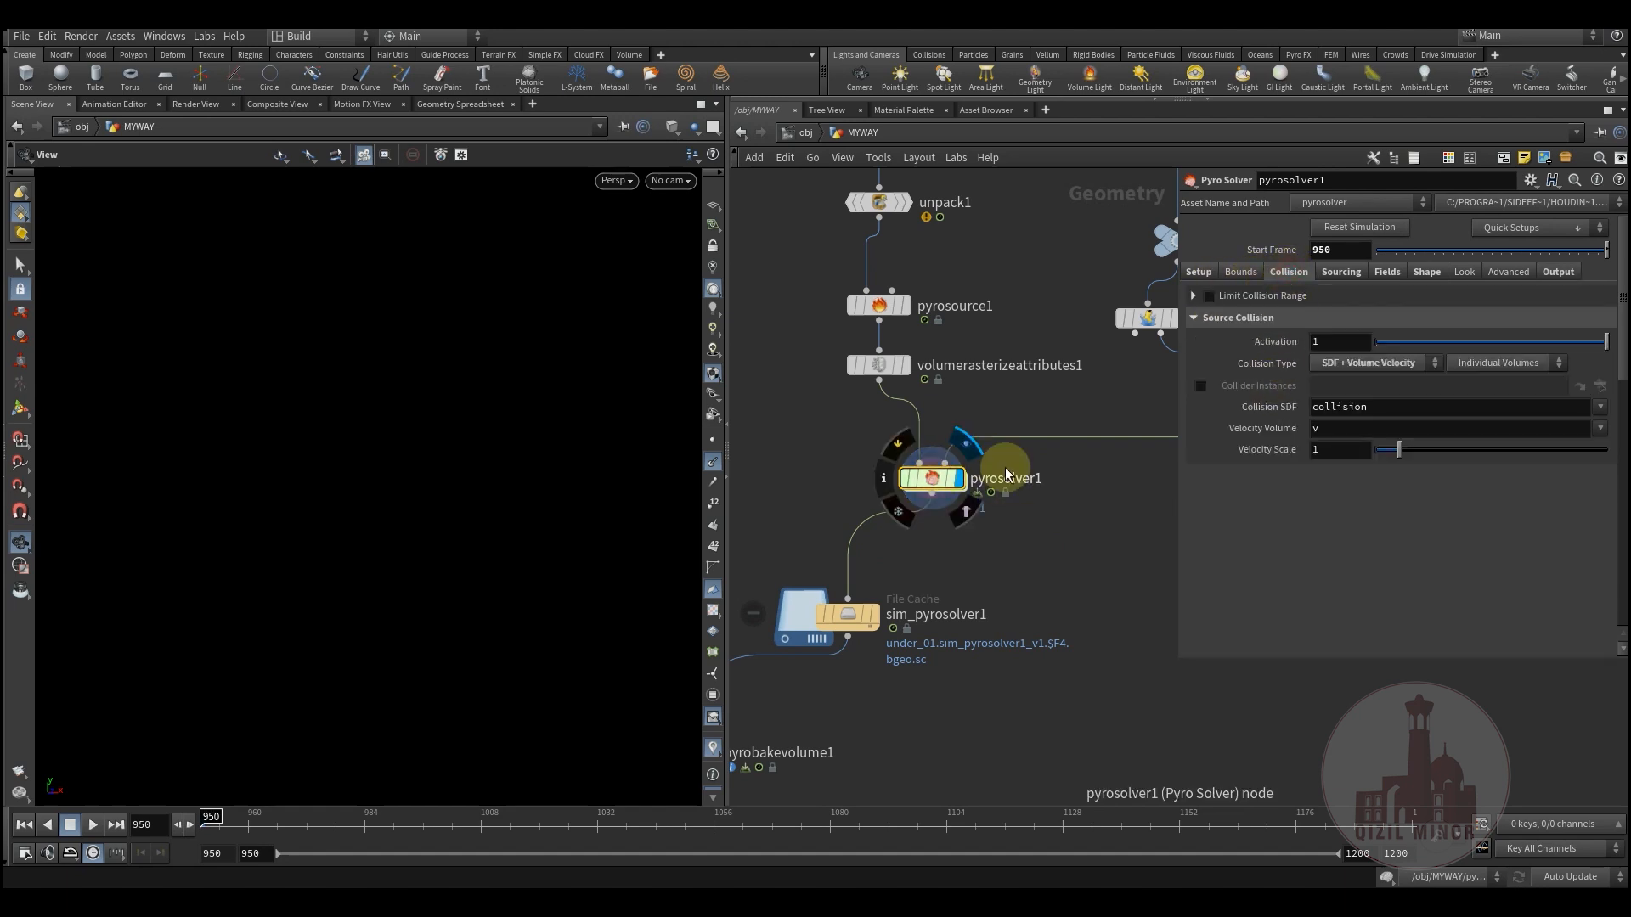
pyautogui.moveTo(1048, 498); pyautogui.dragTo(757, 567, button='middle')
pyautogui.scroll(-2, 757, 567)
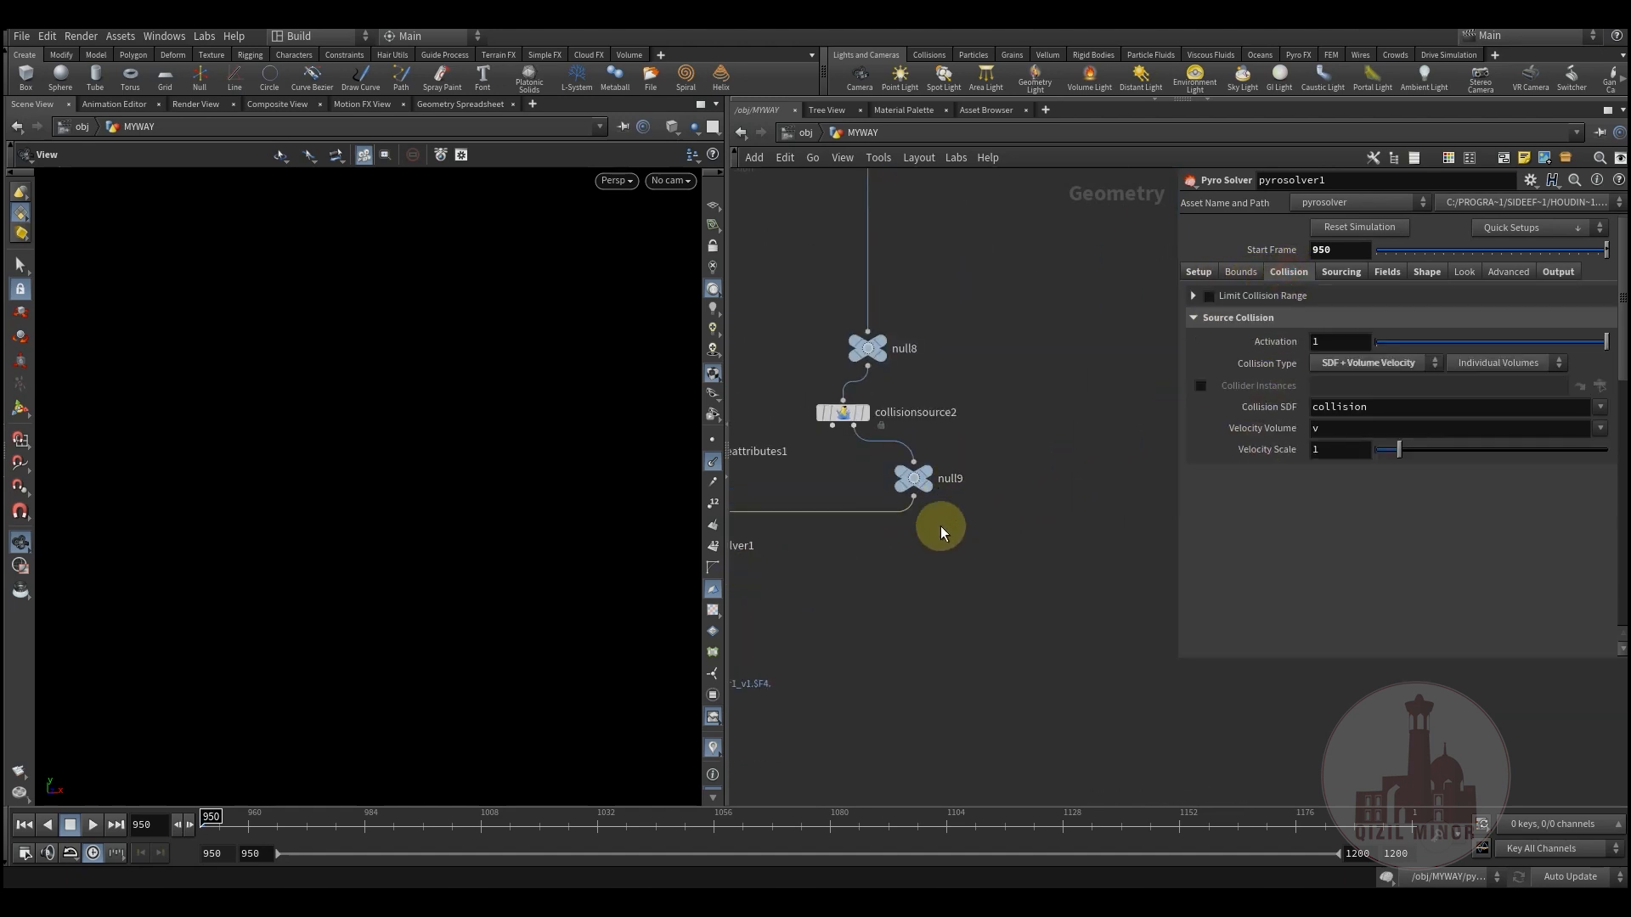
pyautogui.moveTo(940, 527); pyautogui.dragTo(1057, 549, button='middle')
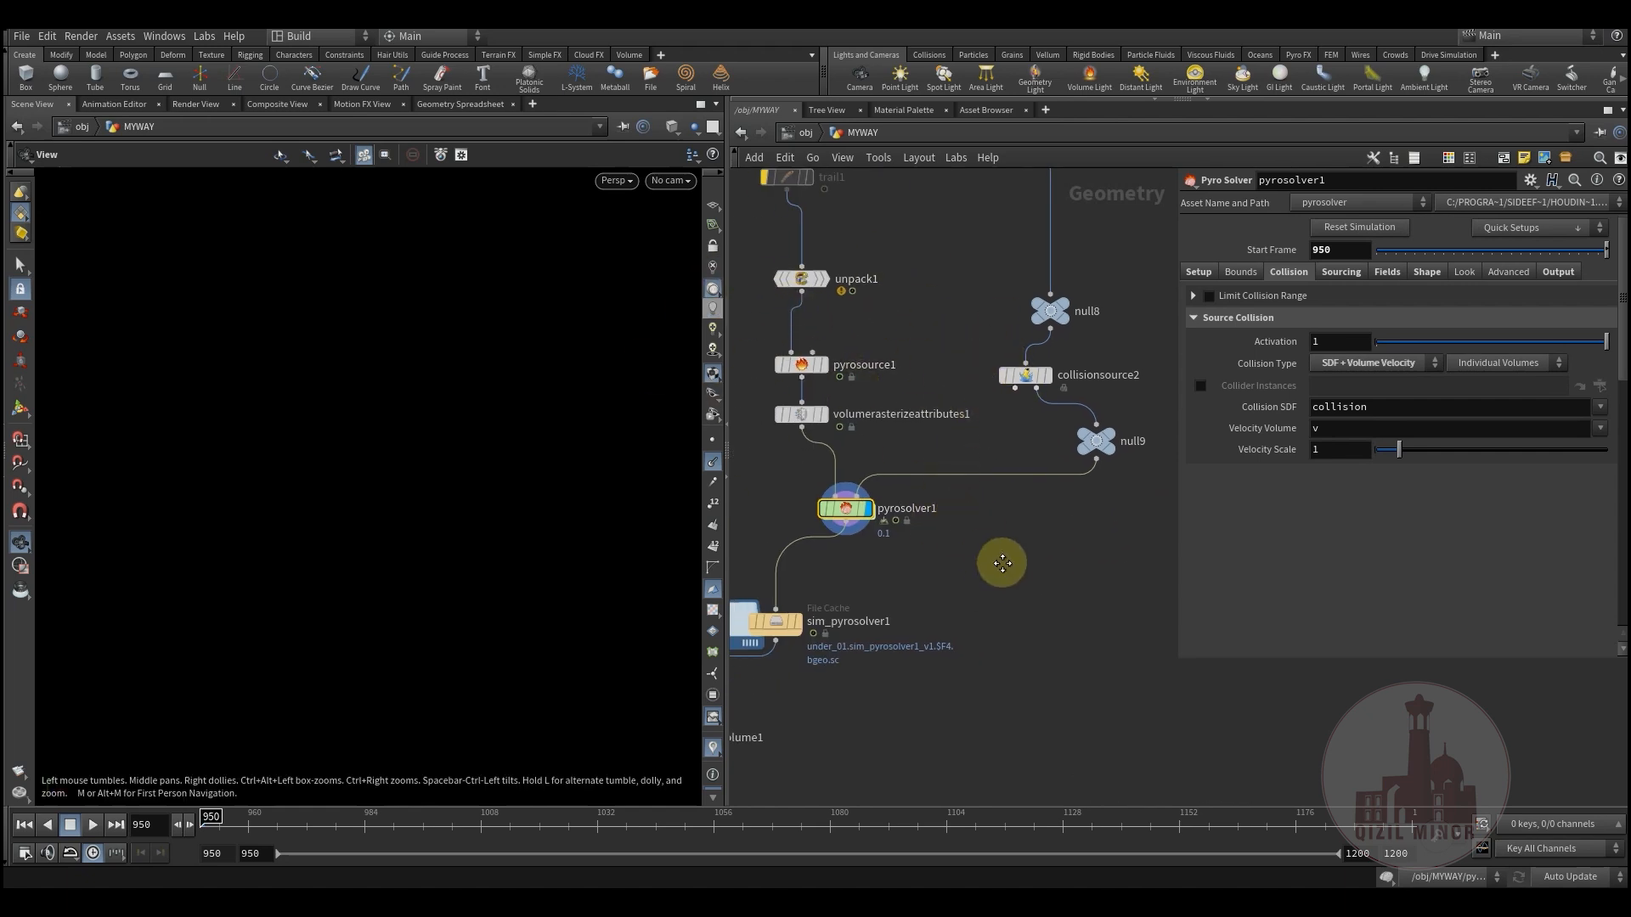
pyautogui.scroll(1, 966, 552)
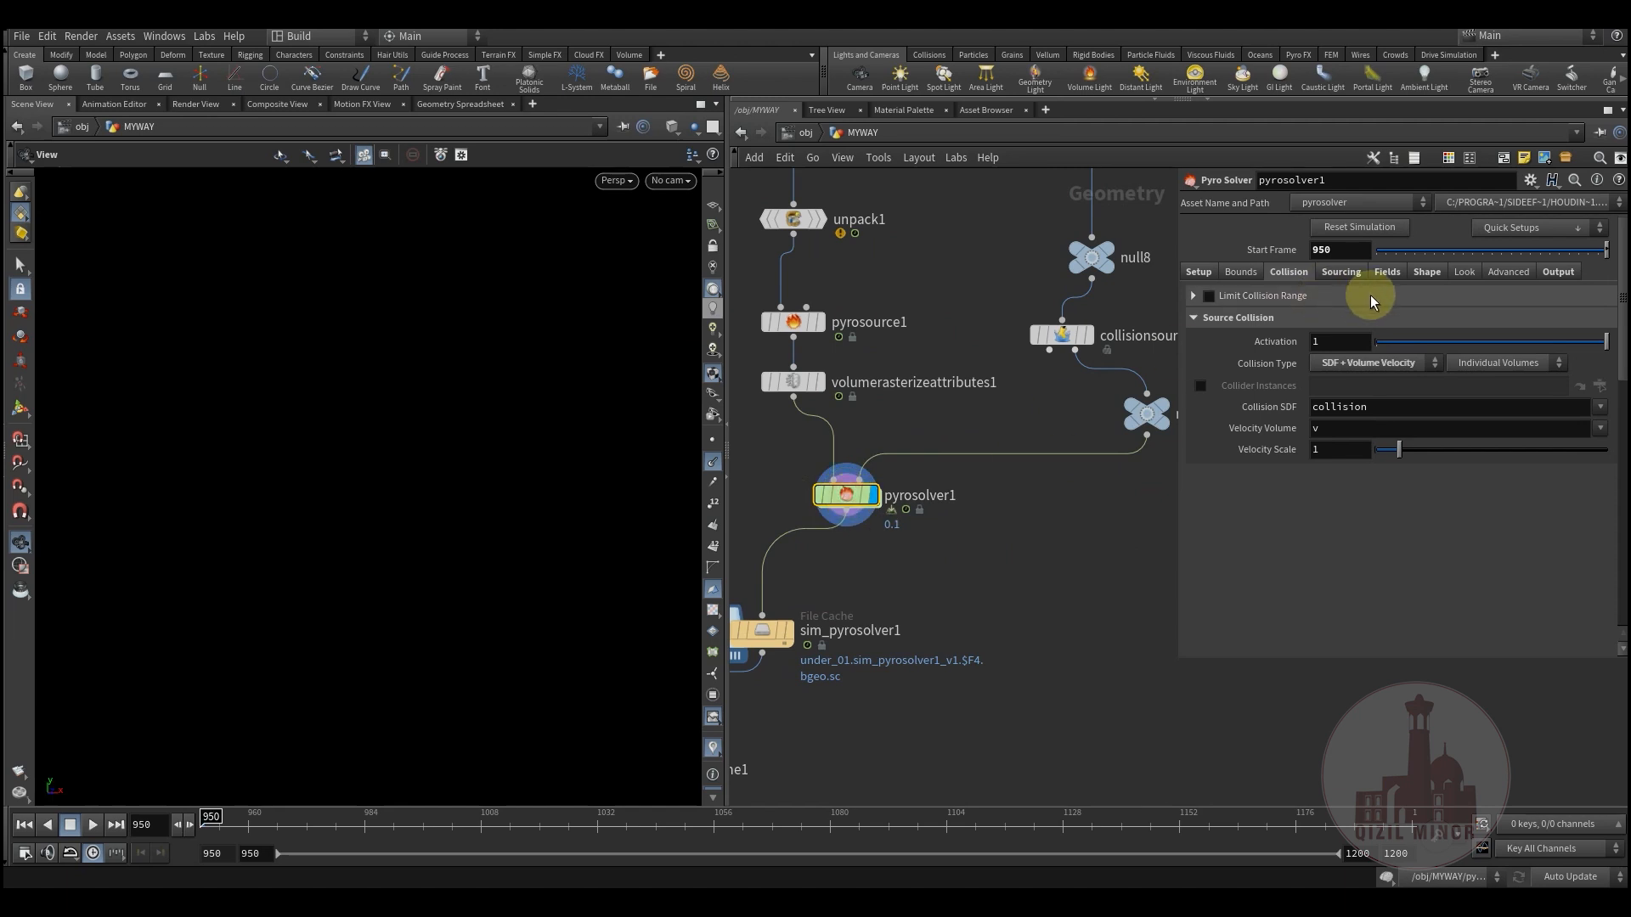
# Examine pyrosolver1's dissipation and cooling fields, and its buoyancy, disturbance, turbulence and shredding shape settings
pyautogui.click(1382, 272)
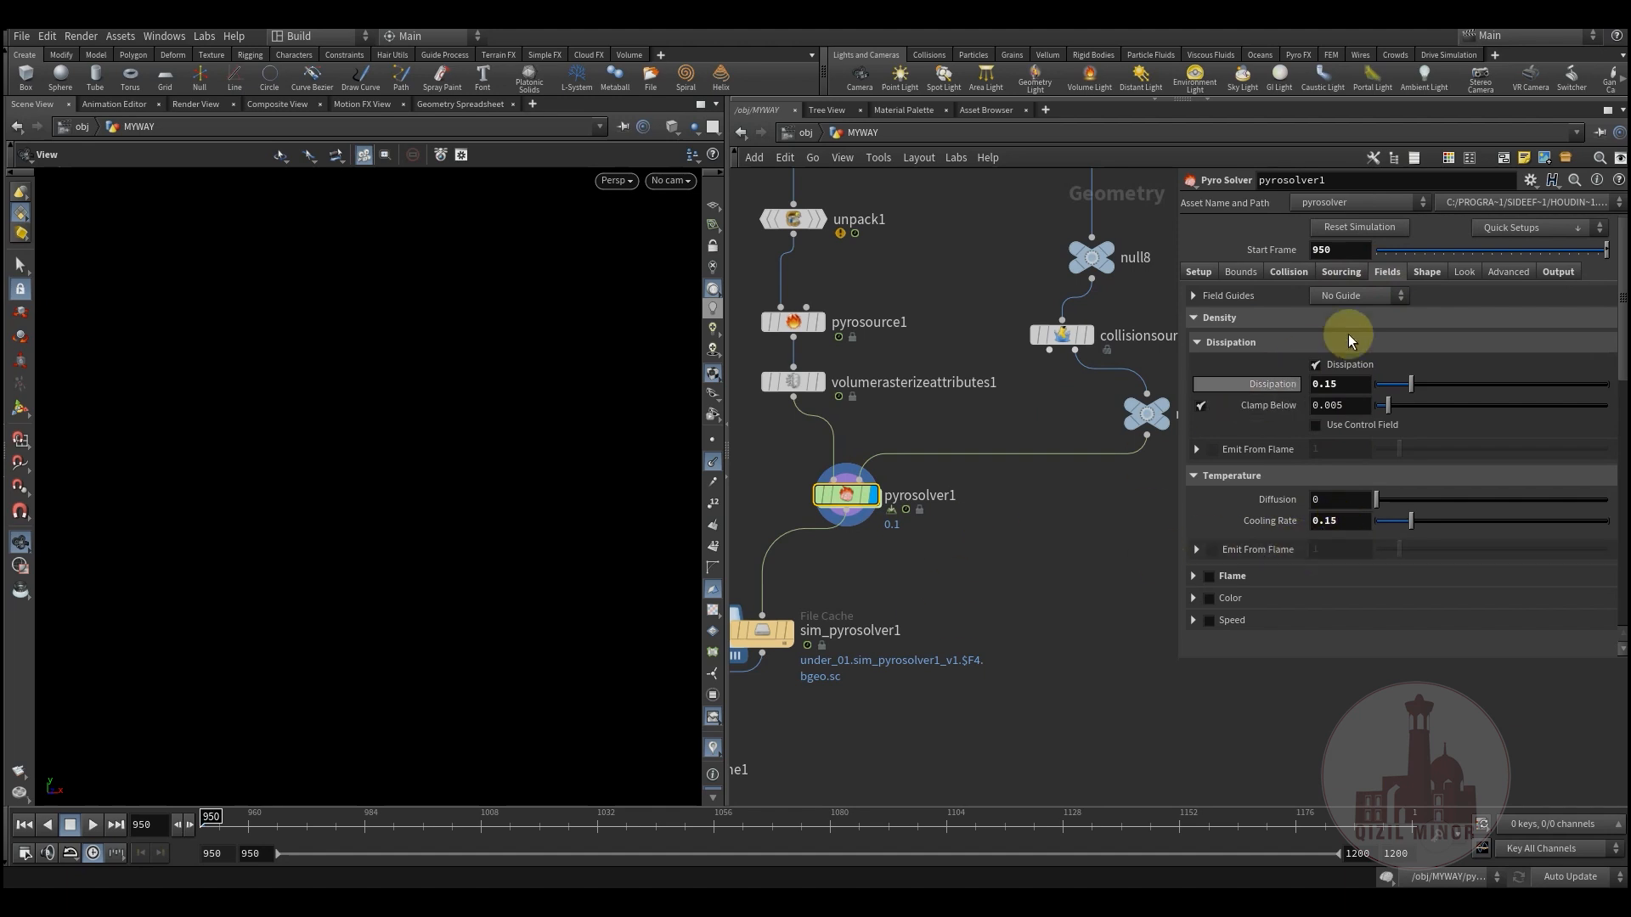
pyautogui.click(1427, 271)
pyautogui.write('5')
pyautogui.press('Return')
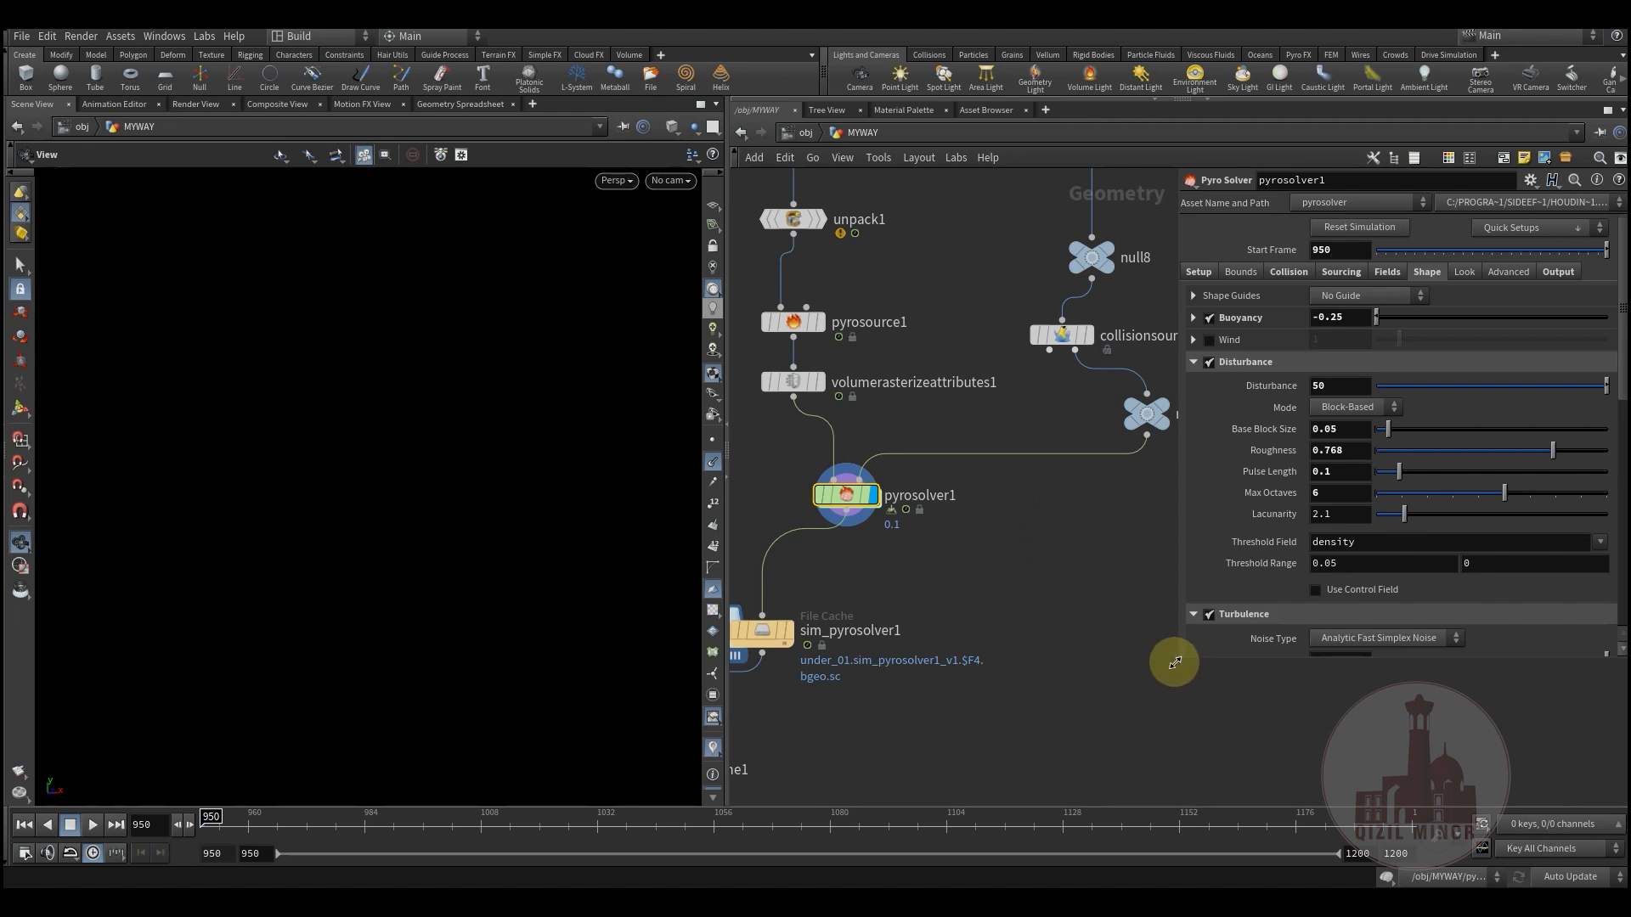
pyautogui.moveTo(1172, 666); pyautogui.dragTo(1168, 757)
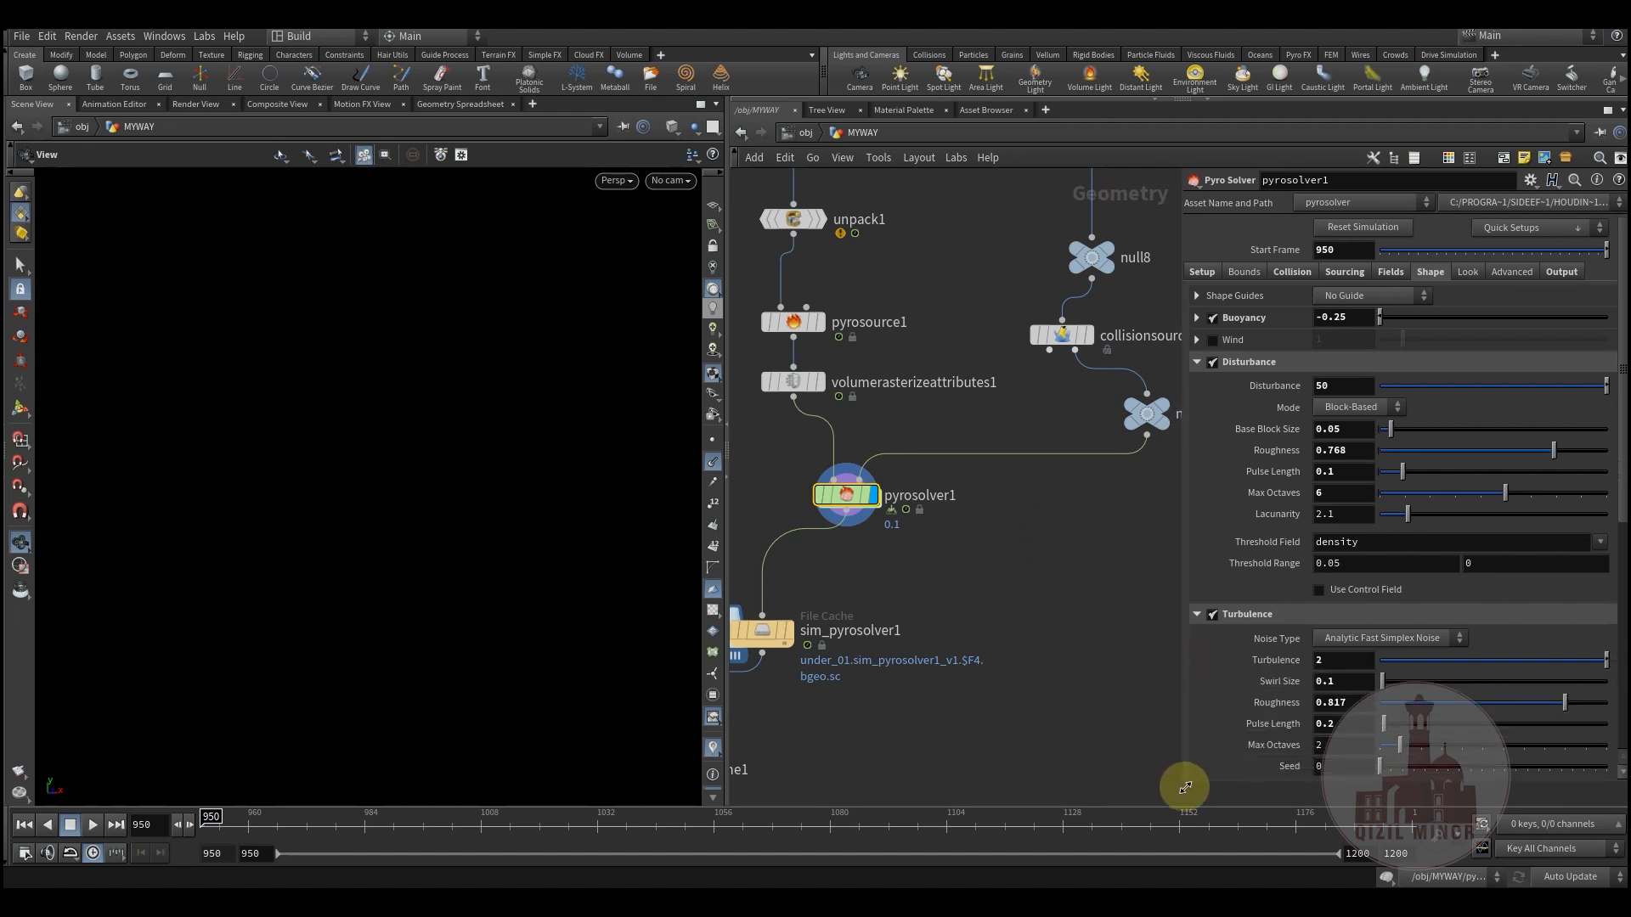
pyautogui.scroll(-3, 1220, 676)
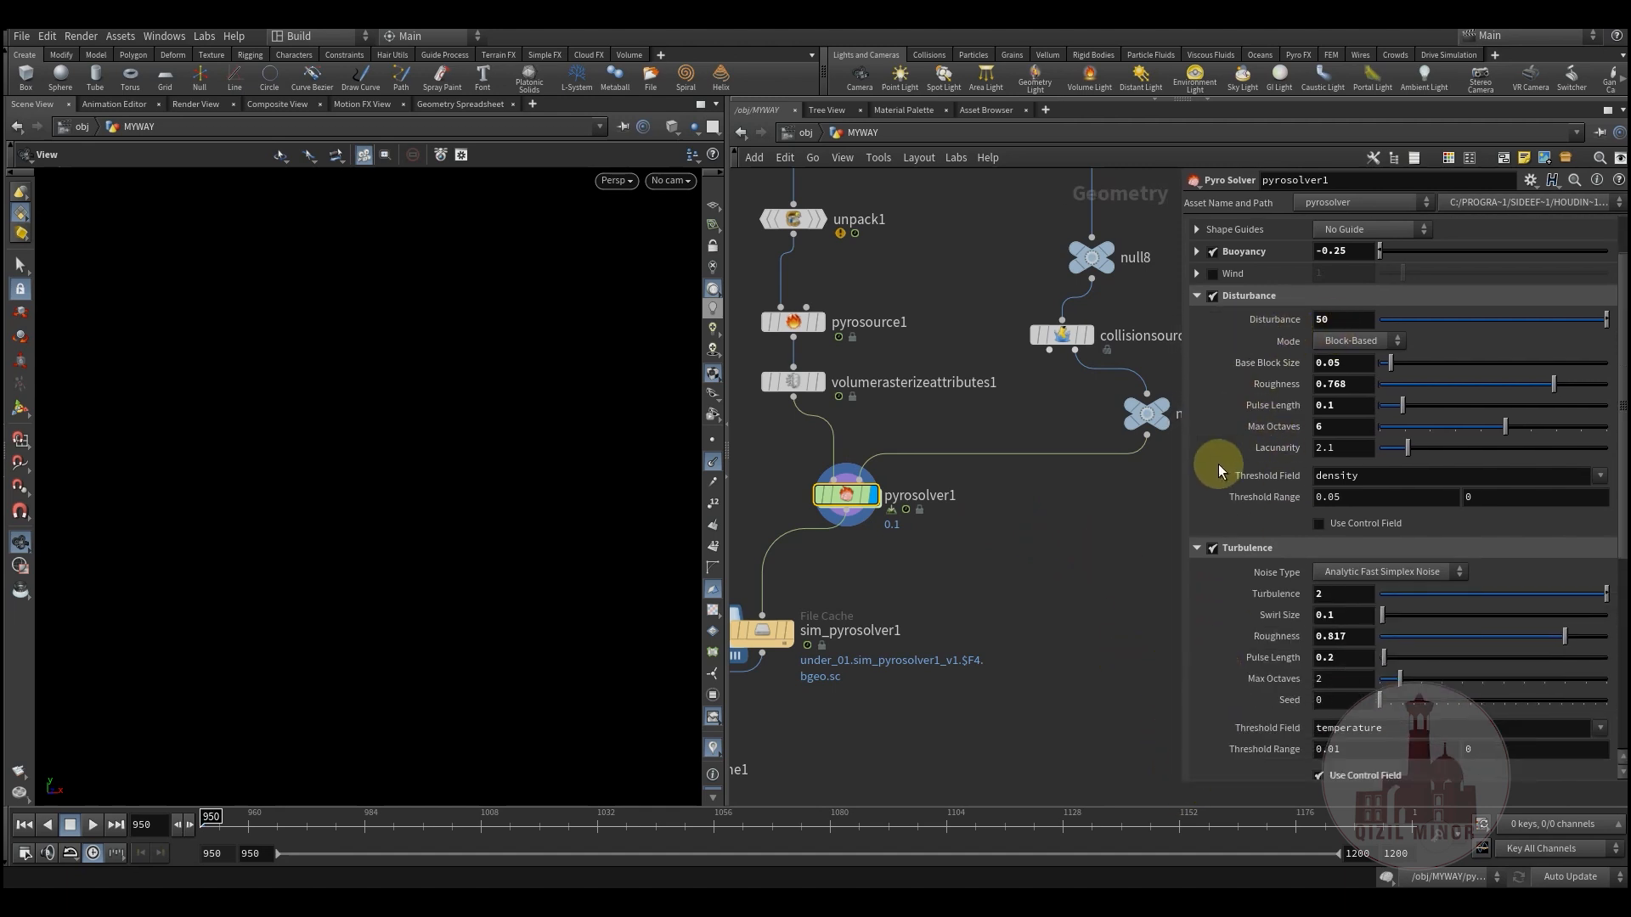
pyautogui.scroll(-10, 1218, 466)
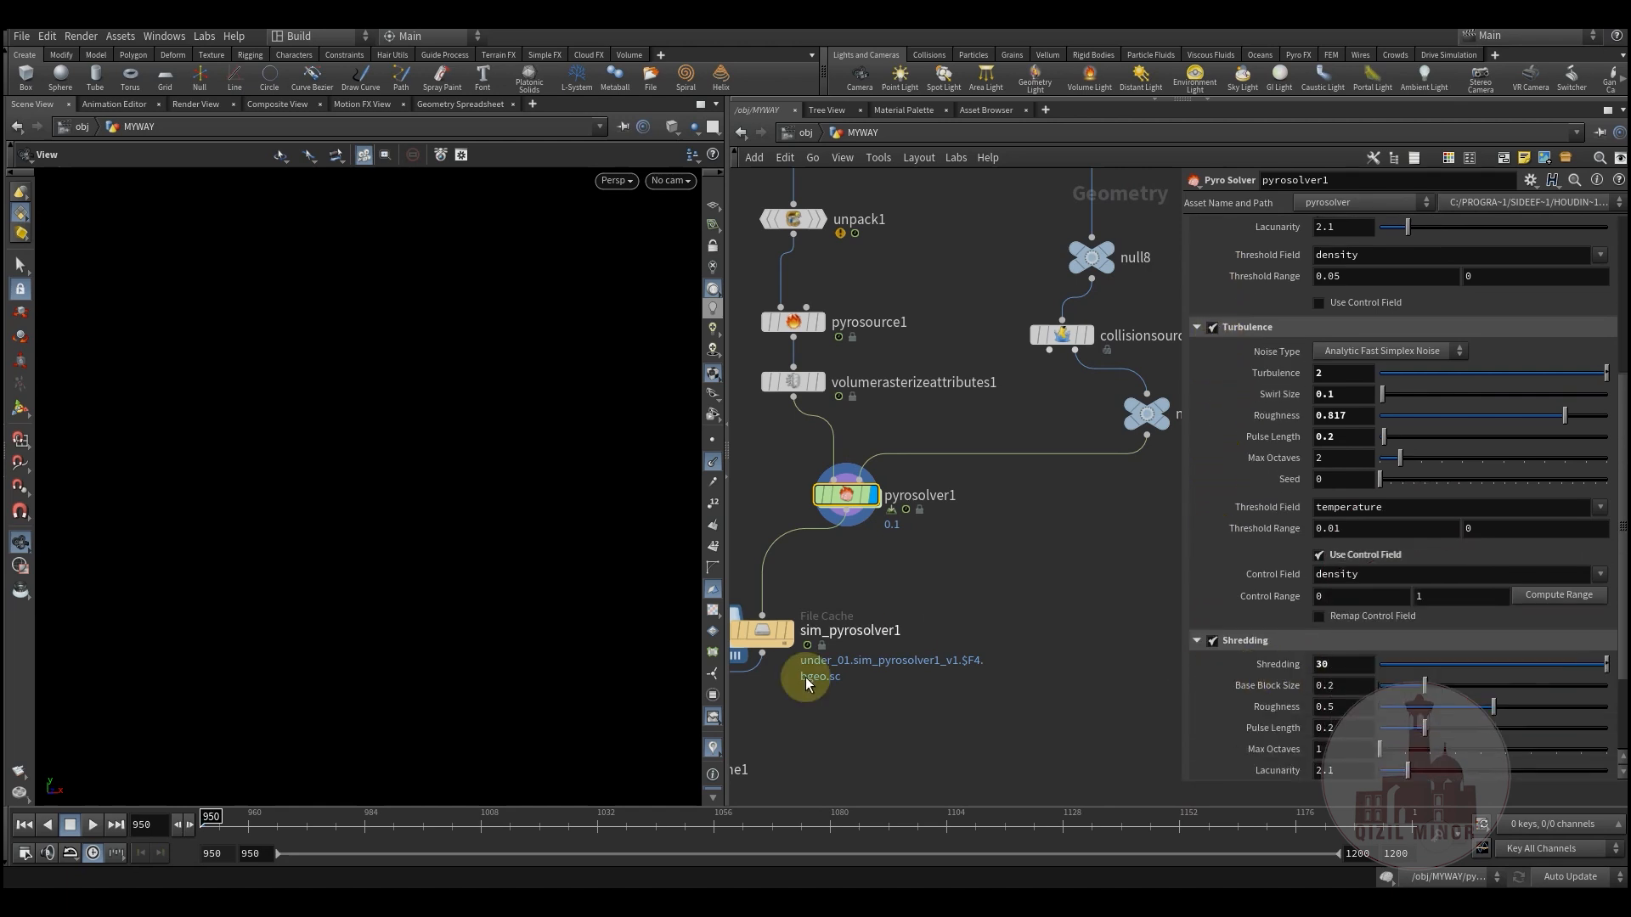
# Display sim_pyrosolver1, scrub the timeline to frame 1027, and display pyrobakevolume1 with its smoke settings open
pyautogui.moveTo(829, 633); pyautogui.dragTo(1022, 587, button='middle')
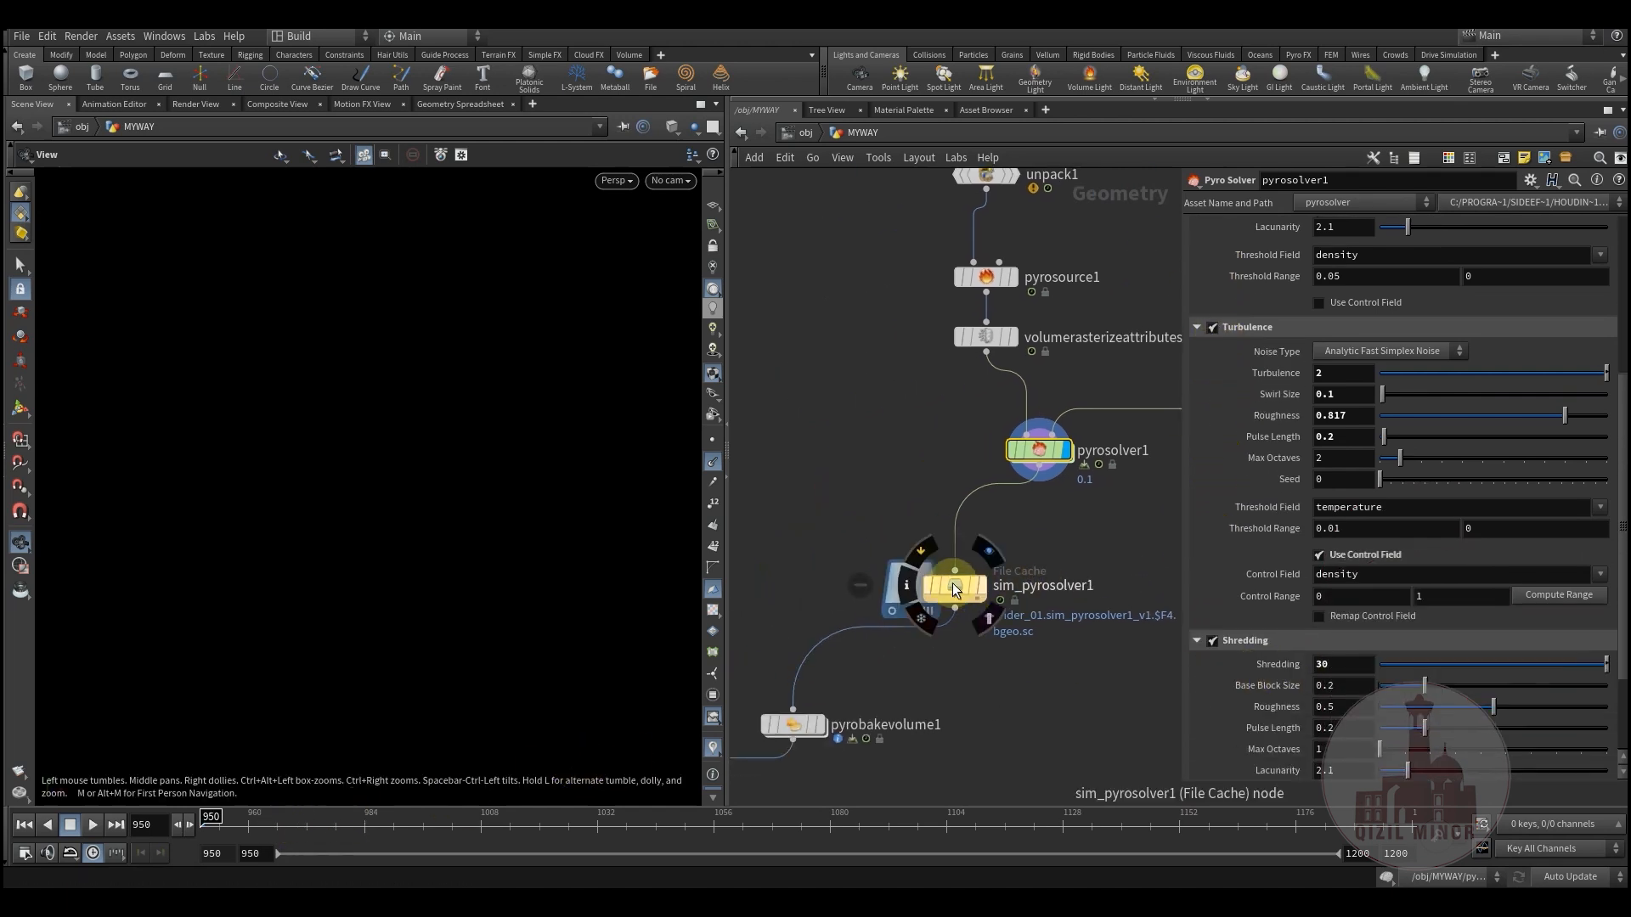
pyautogui.click(978, 586)
pyautogui.moveTo(264, 830); pyautogui.dragTo(574, 818)
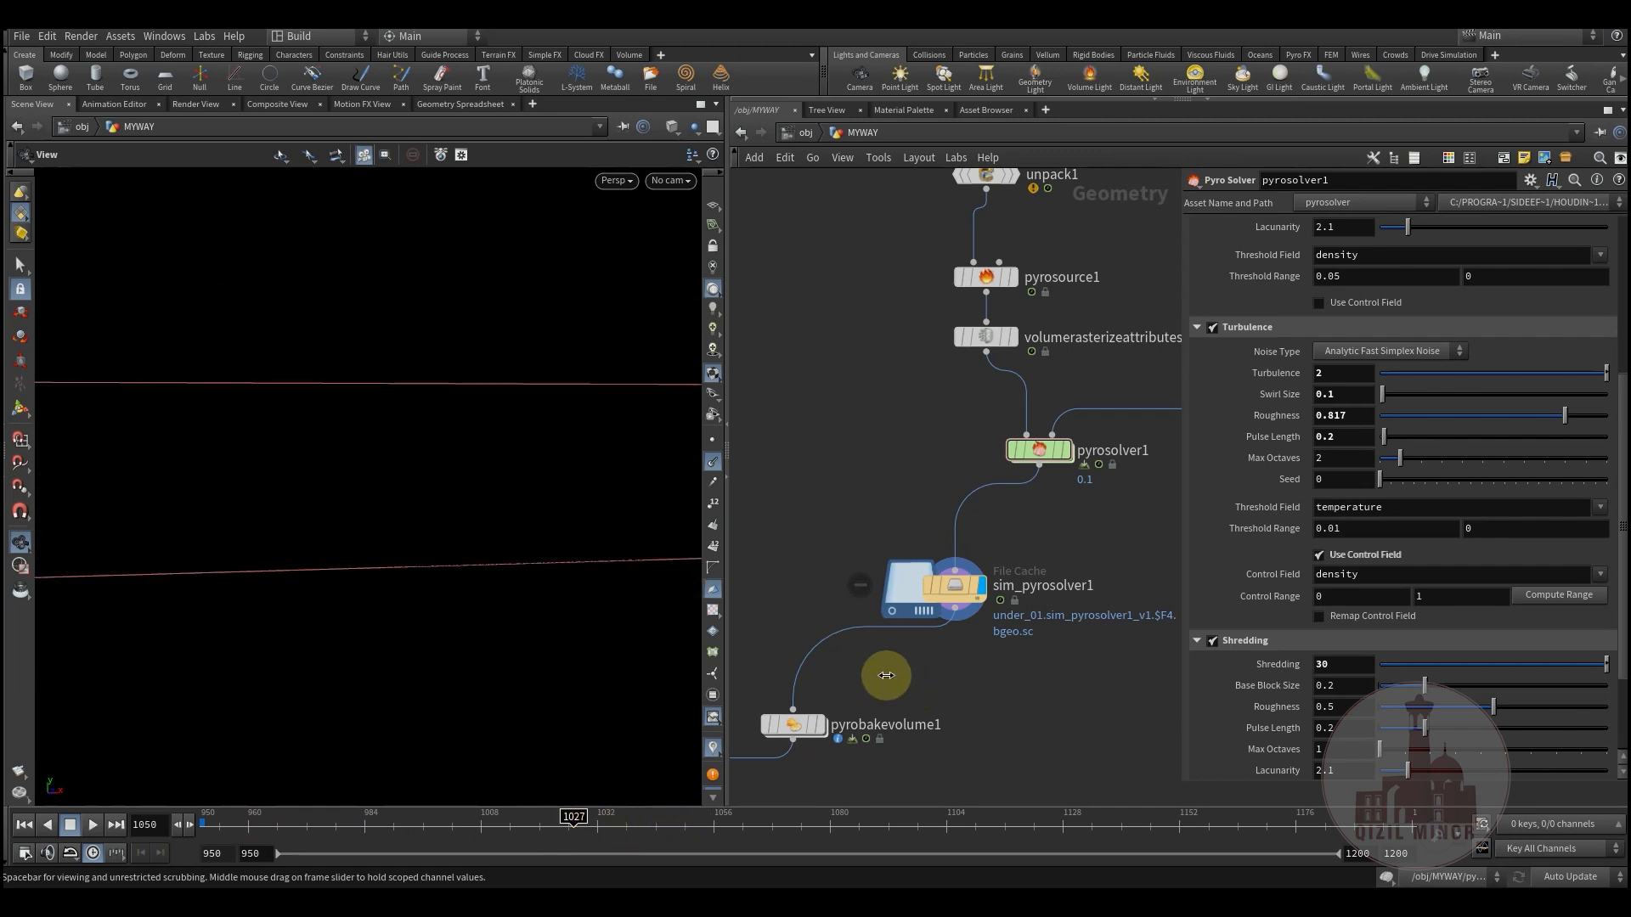
pyautogui.moveTo(798, 722)
pyautogui.click(837, 701)
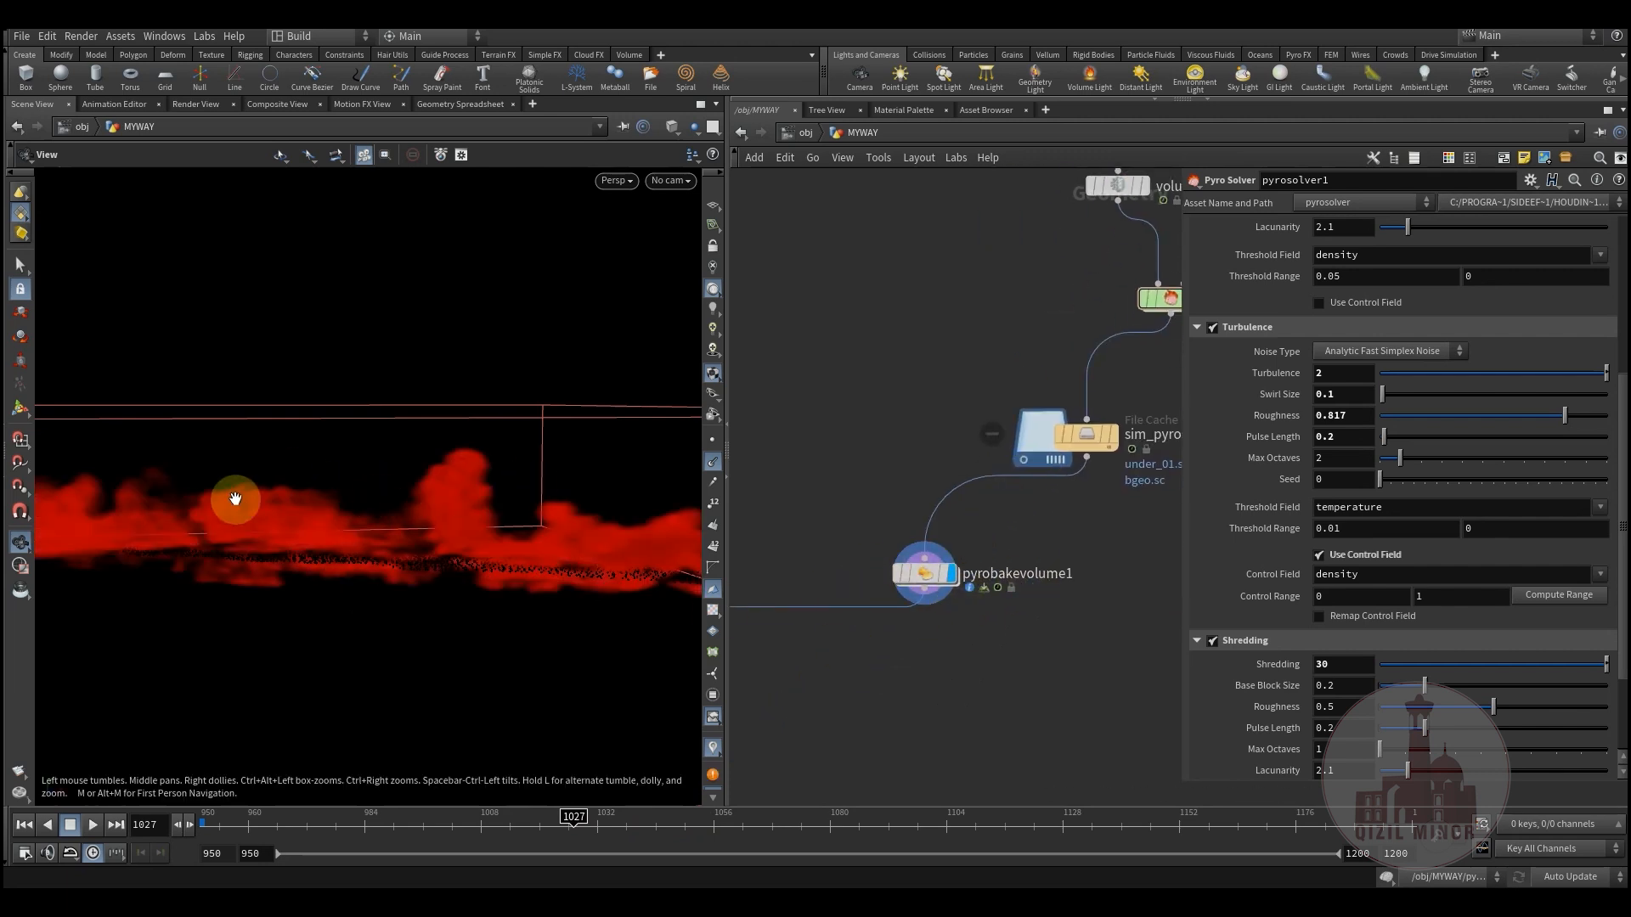
pyautogui.click(930, 576)
pyautogui.scroll(-3, 802, 683)
# Display merge7, set the viewport to Smooth Shaded without point markers, and scrub the timeline through the combined ground break and dust
pyautogui.moveTo(756, 704); pyautogui.dragTo(1013, 594, button='middle')
pyautogui.scroll(2, 941, 622)
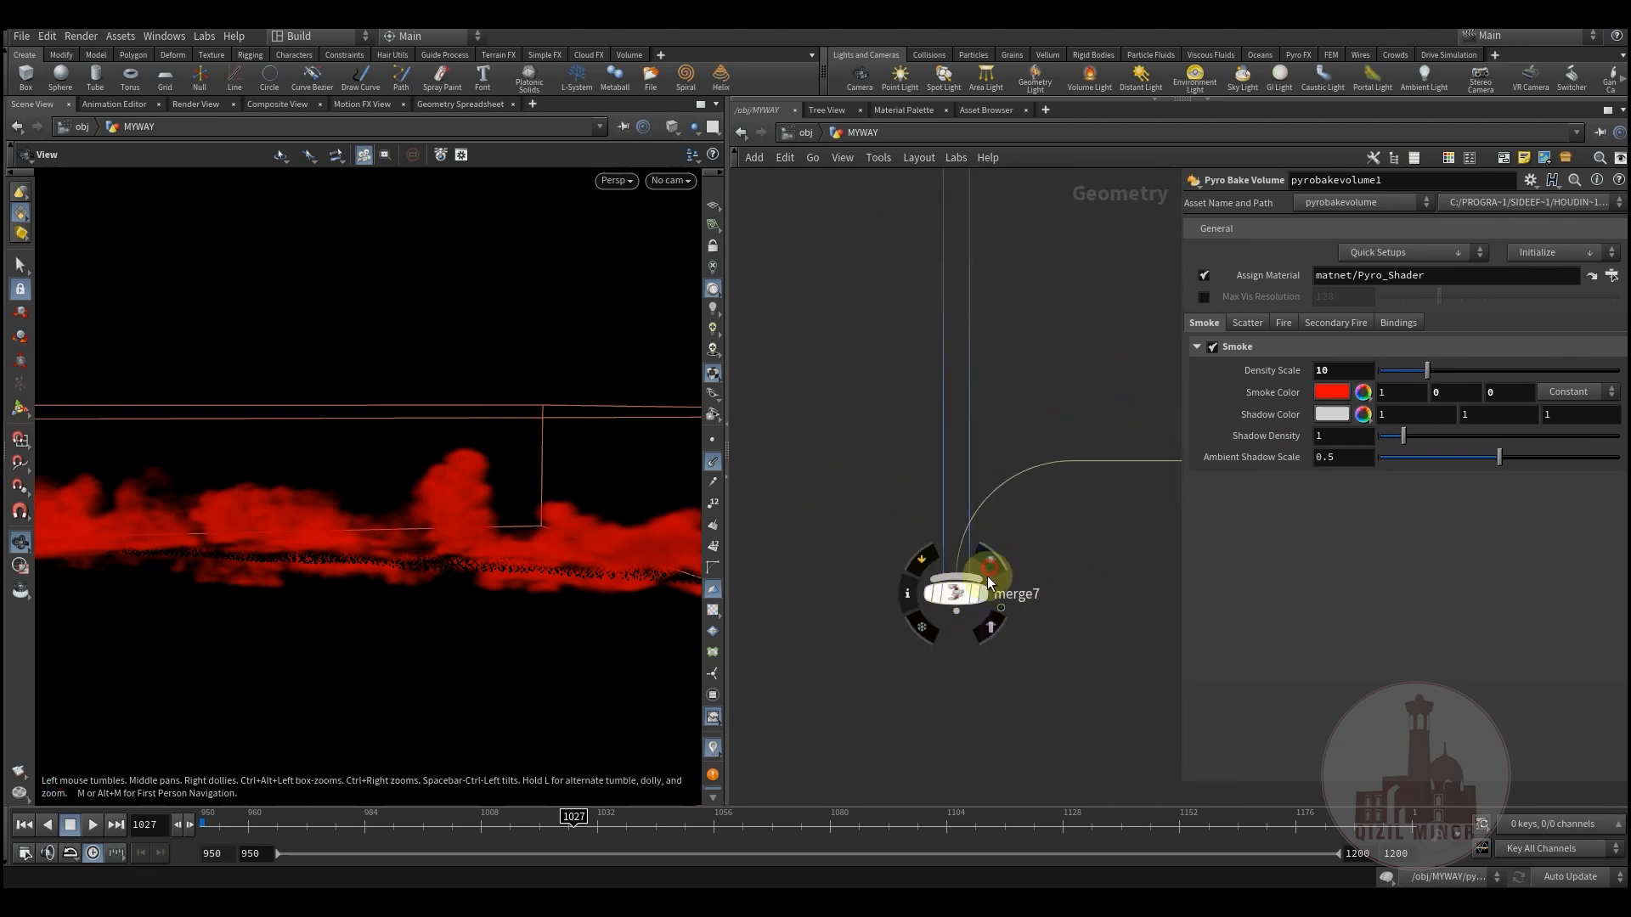
pyautogui.click(956, 596)
pyautogui.moveTo(1021, 654); pyautogui.dragTo(1007, 668, button='middle')
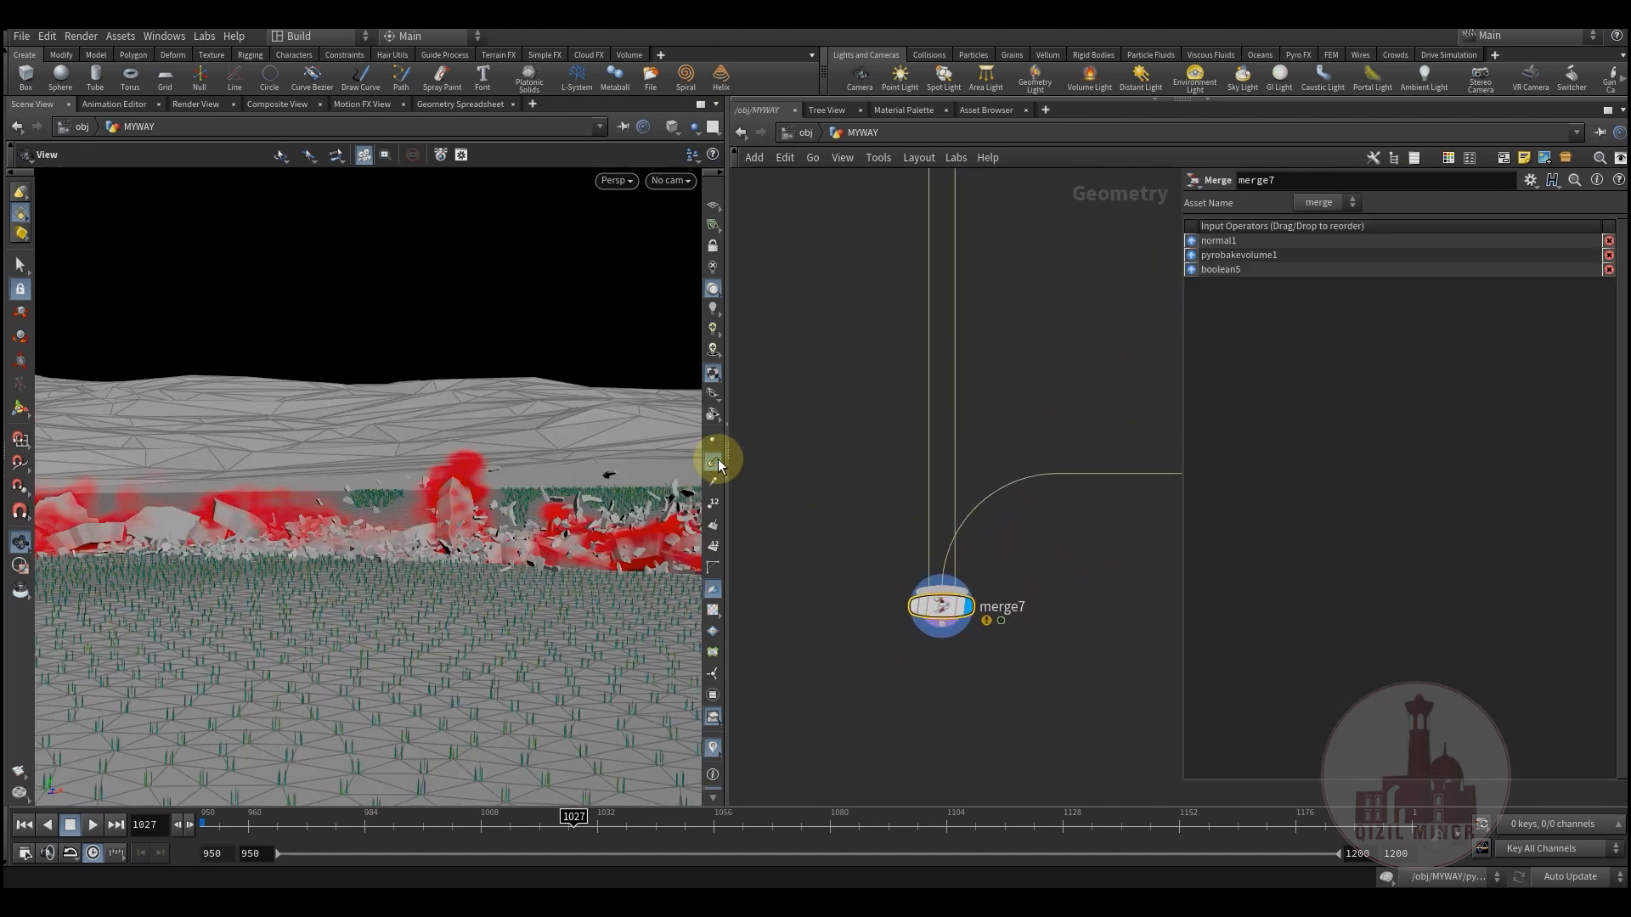
pyautogui.click(672, 127)
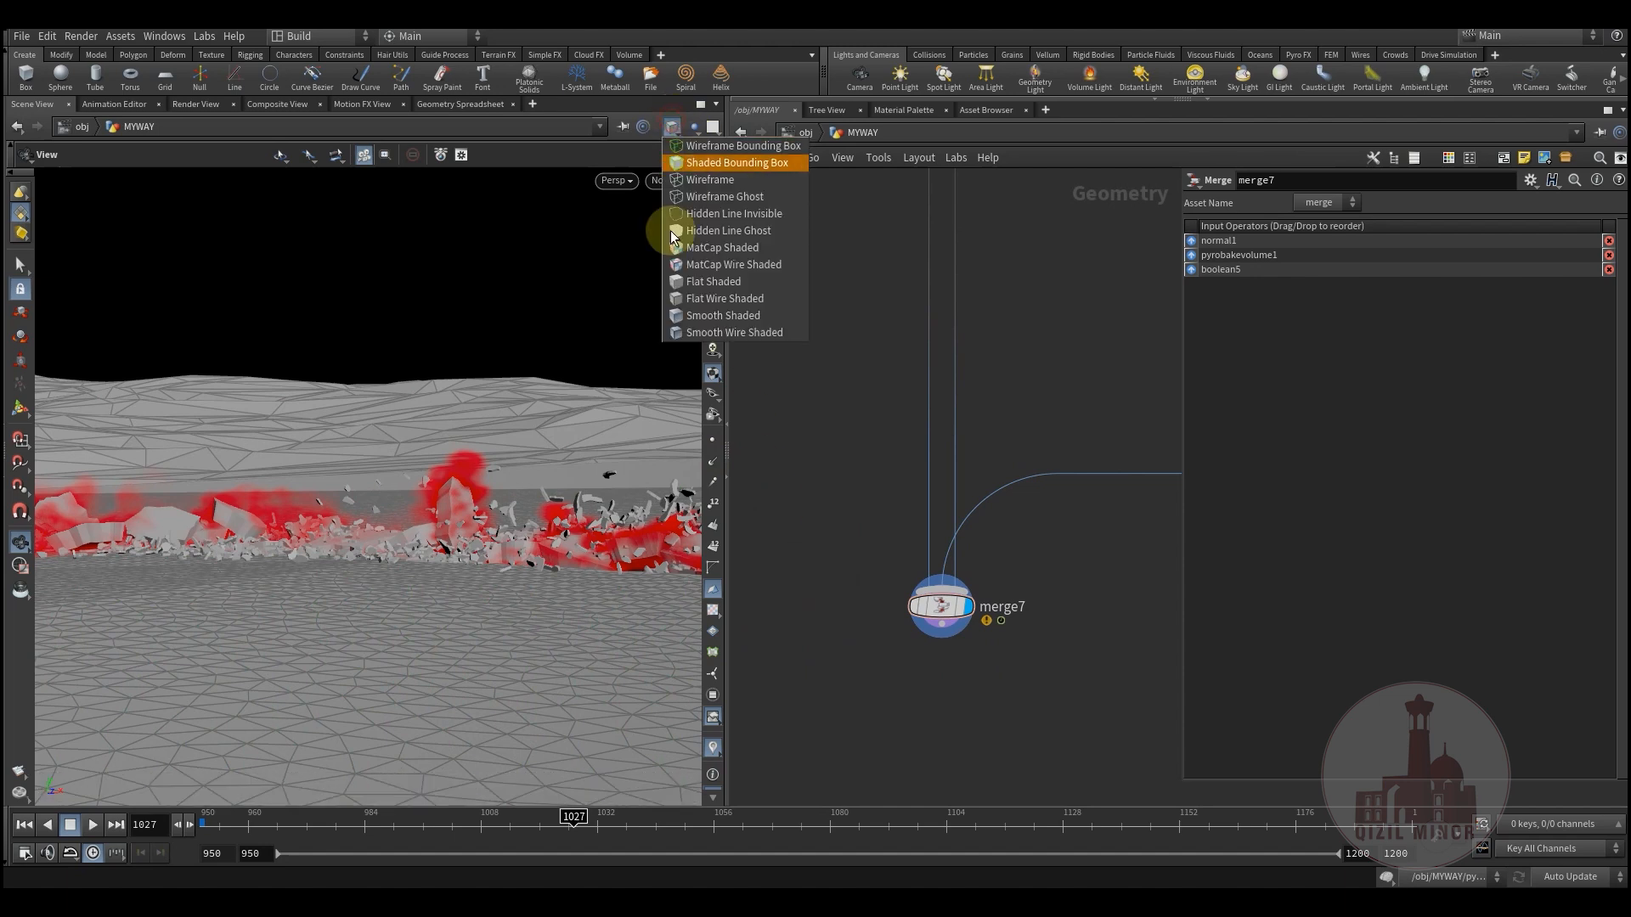
pyautogui.click(723, 315)
pyautogui.click(868, 411)
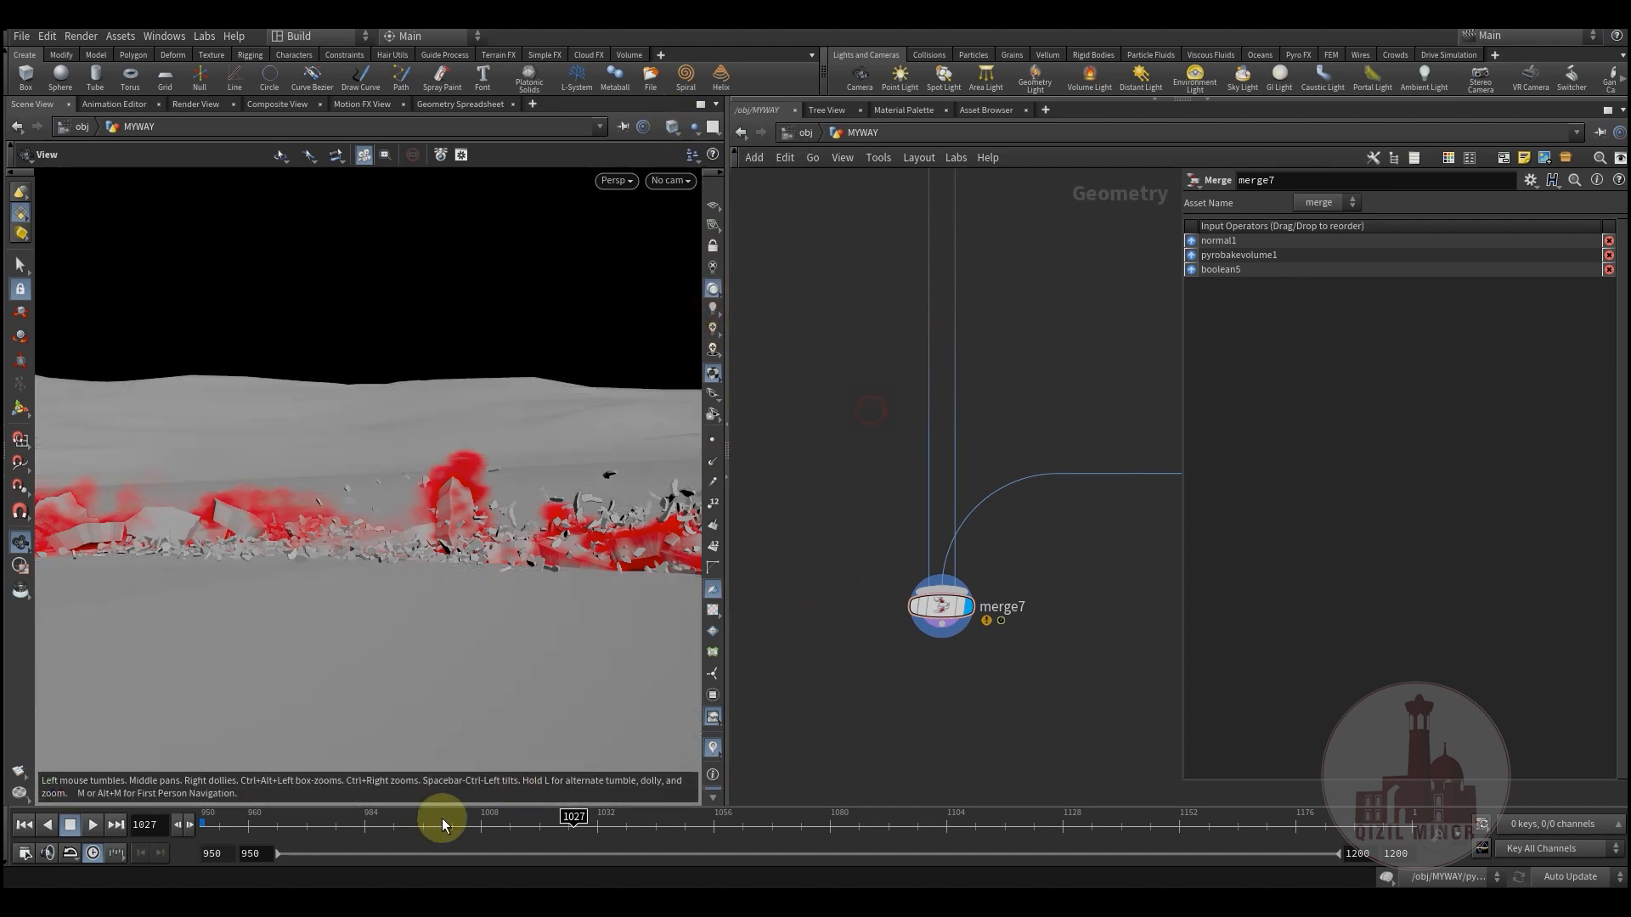
pyautogui.moveTo(269, 826); pyautogui.dragTo(654, 846)
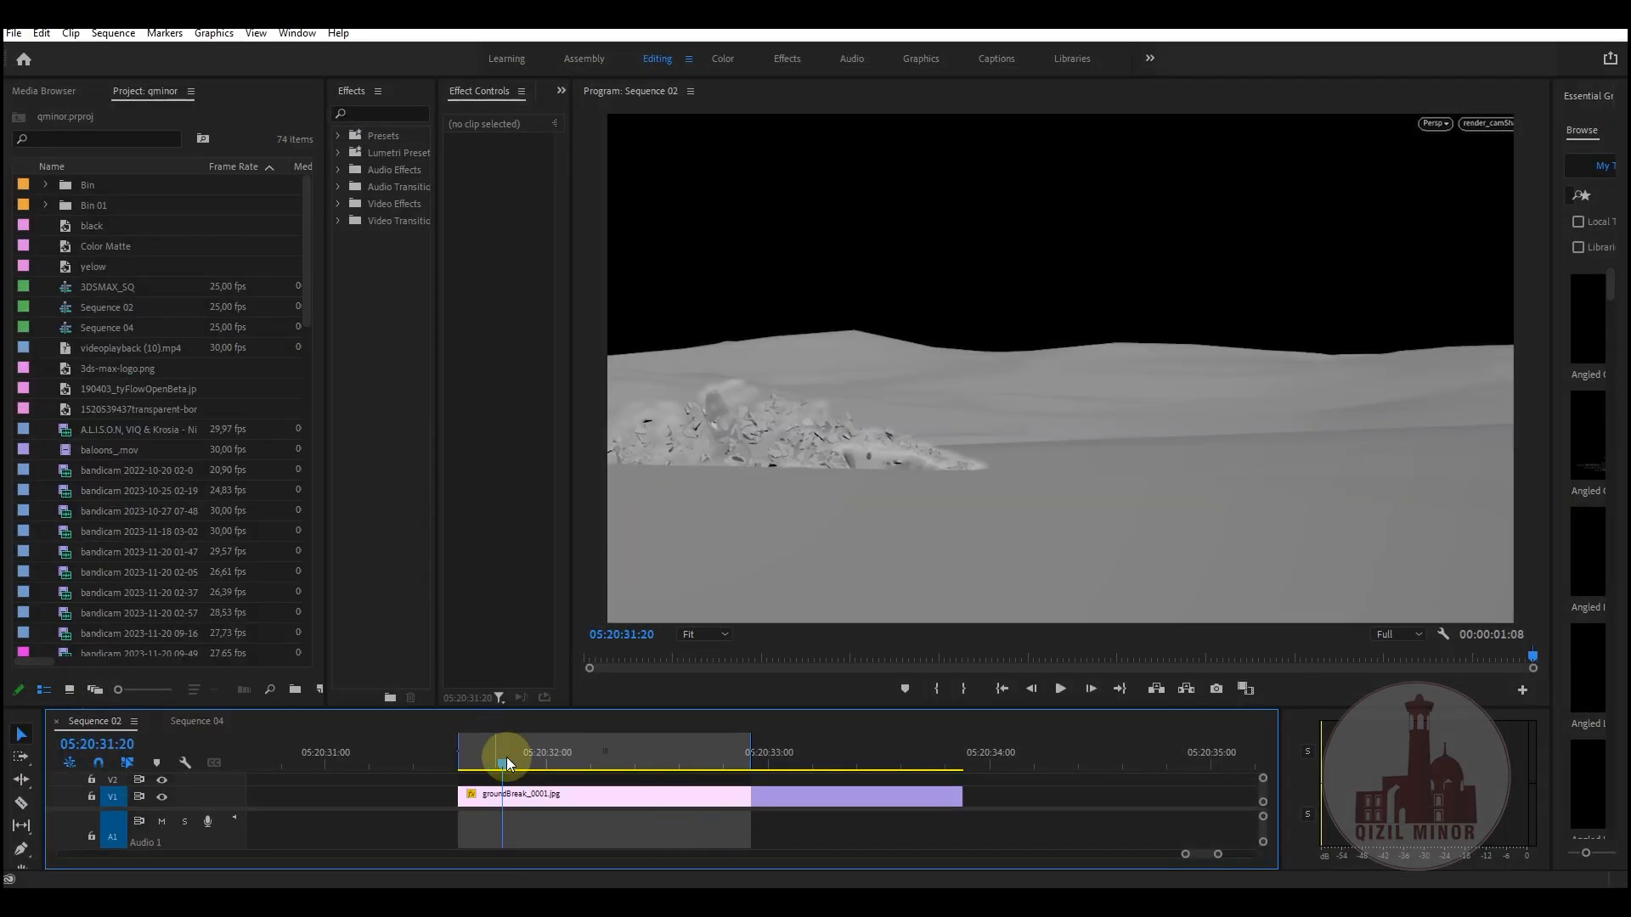
# Switch to Premiere Pro, scrub and play the groundBreak_0001.jpg preview in Sequence 02, and return the playhead to 05:20:31:17
pyautogui.click(554, 767)
pyautogui.moveTo(528, 756); pyautogui.dragTo(470, 759)
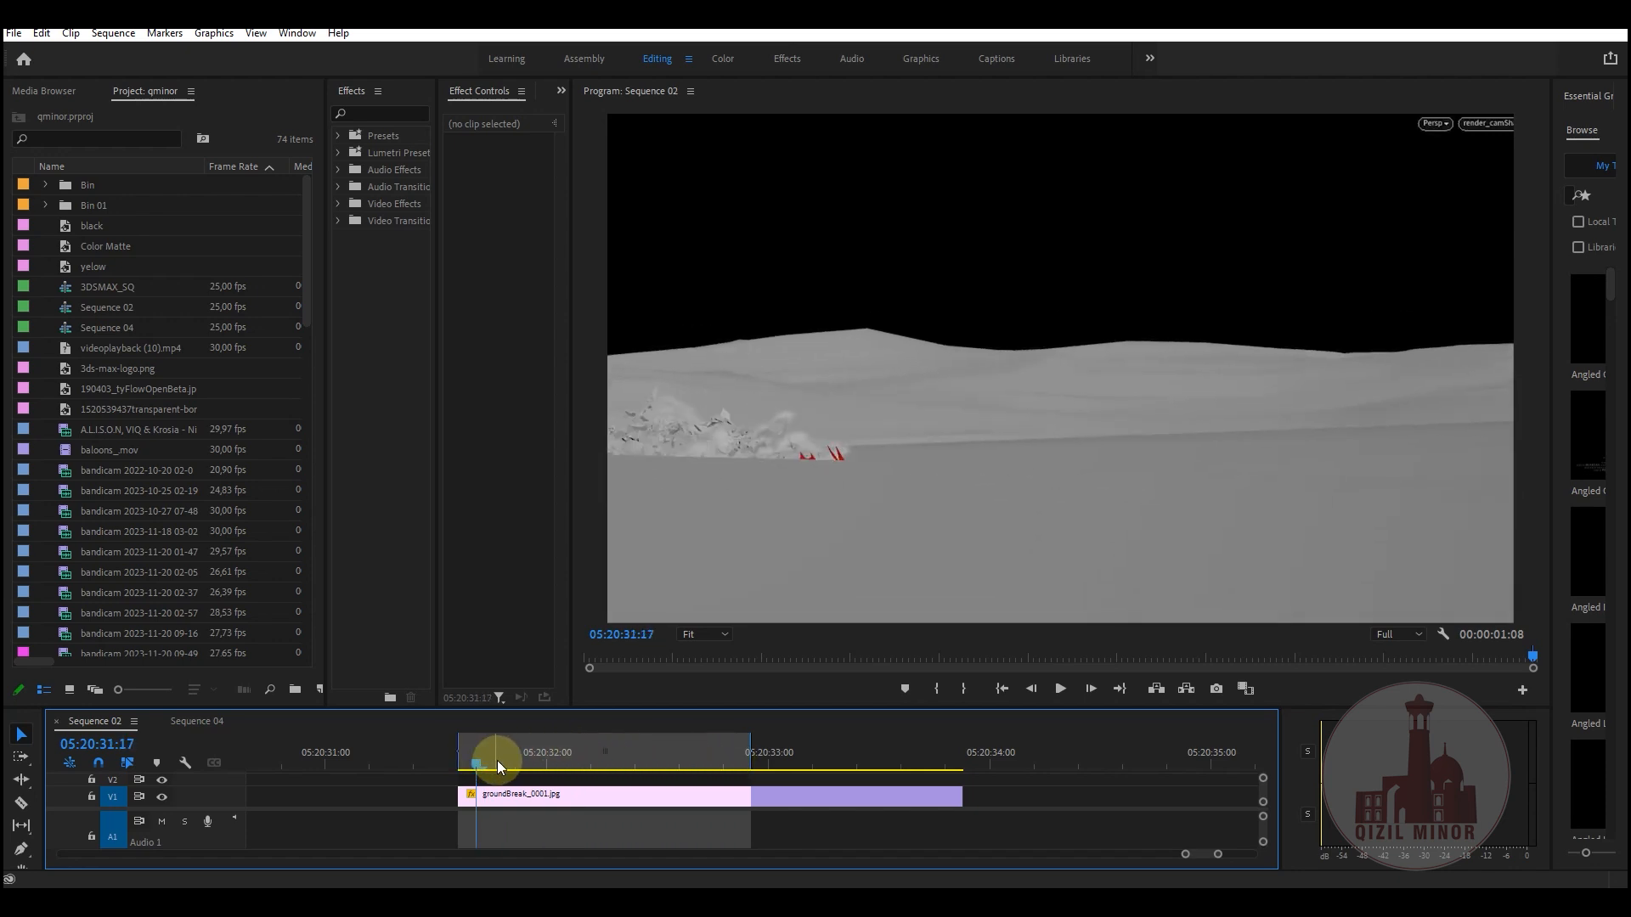
pyautogui.press('space')
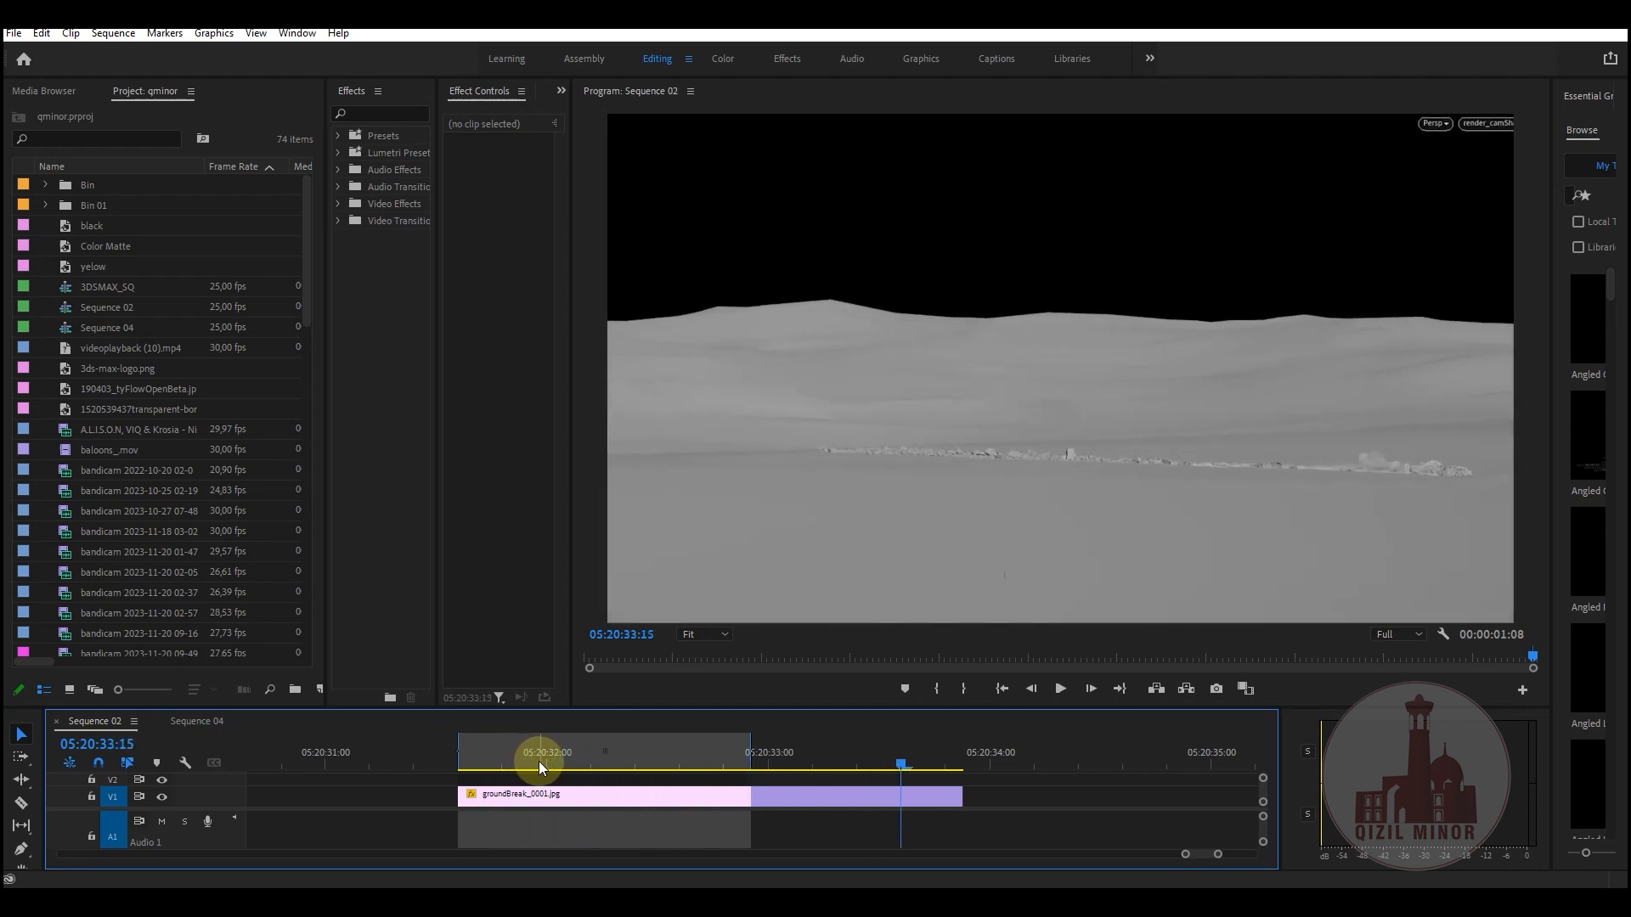
pyautogui.click(476, 754)
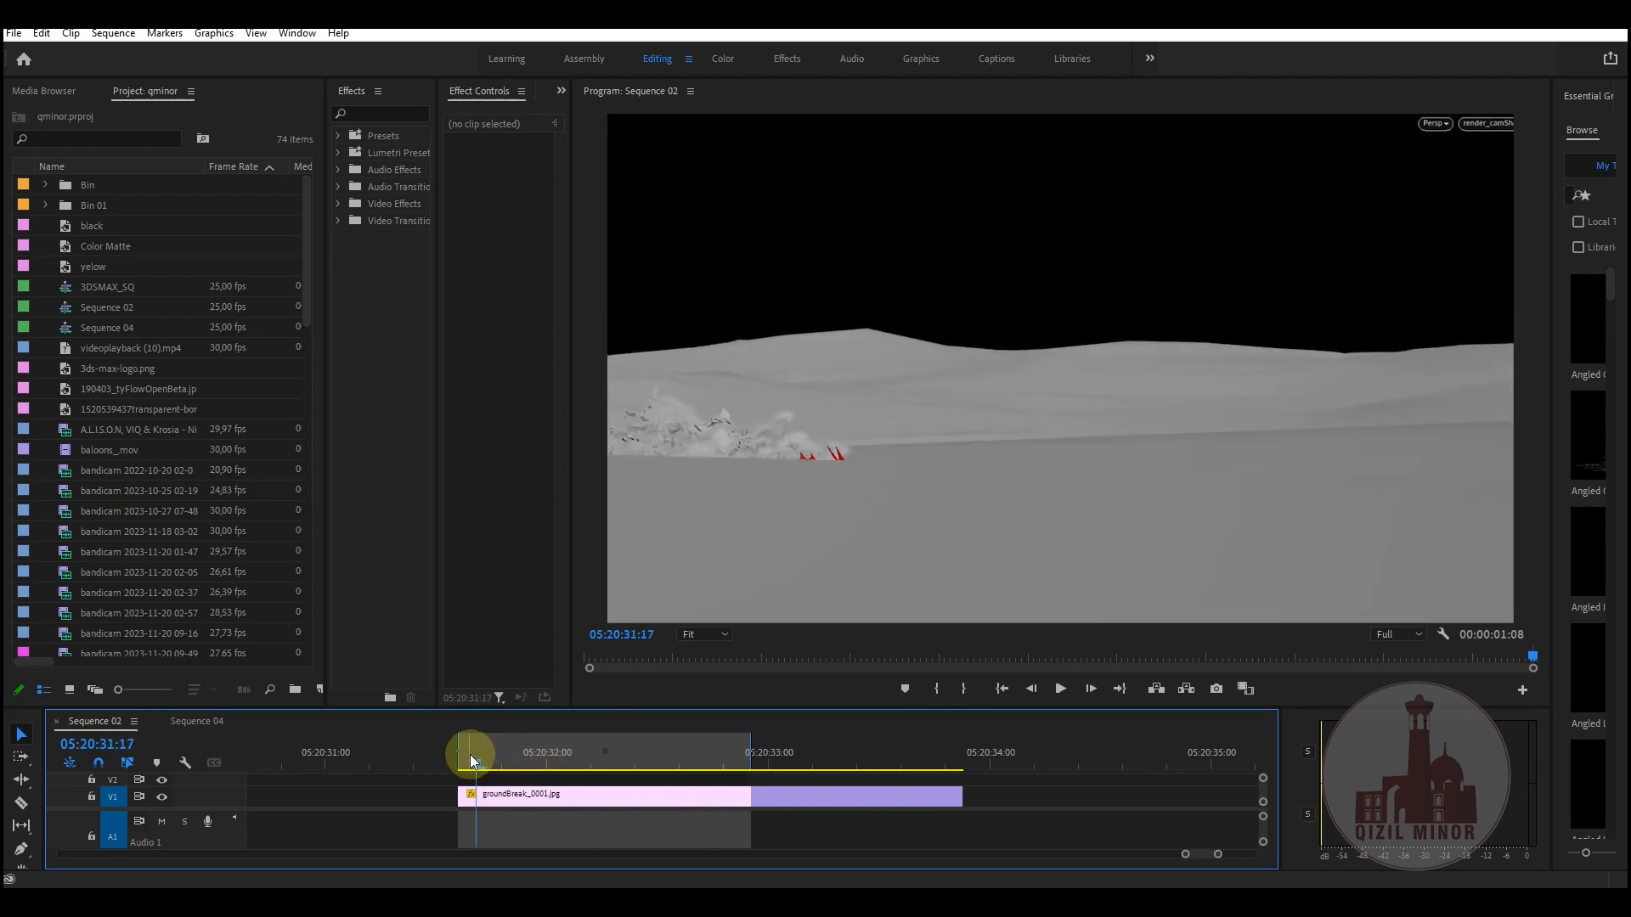